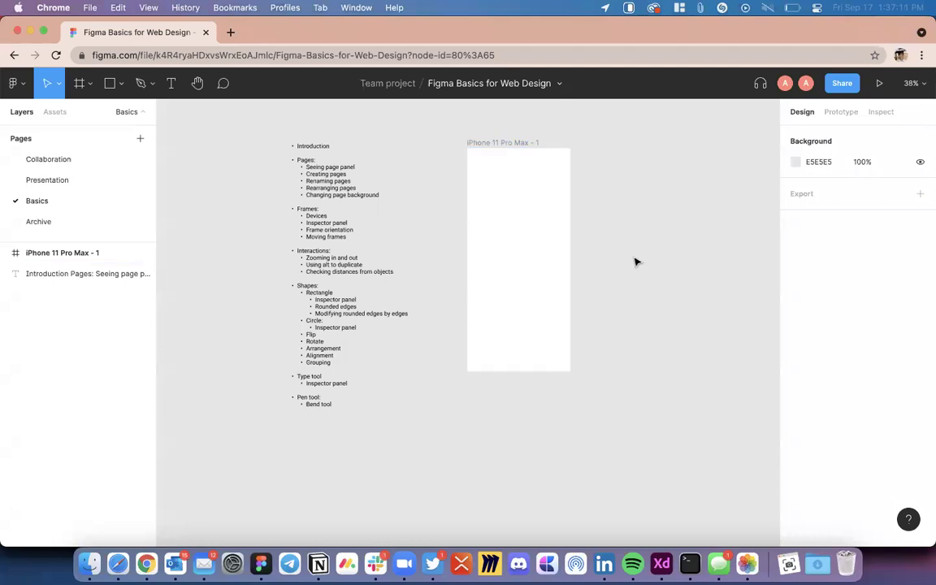
Step: Close Figma Basics for Web Design and create a new blank design file from Recent
scroll(633, 261, "up", 3)
scroll(443, 290, "right", 3)
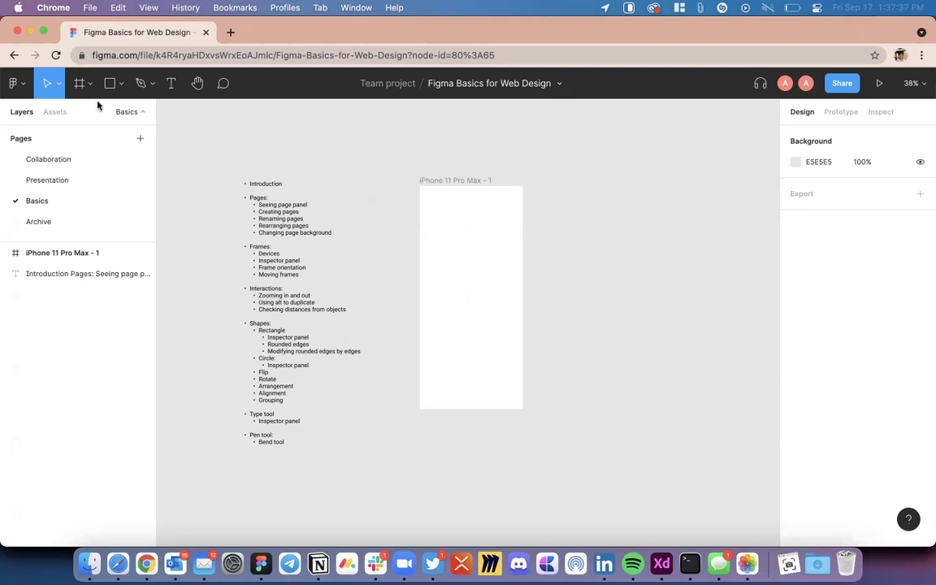
left_click(19, 84)
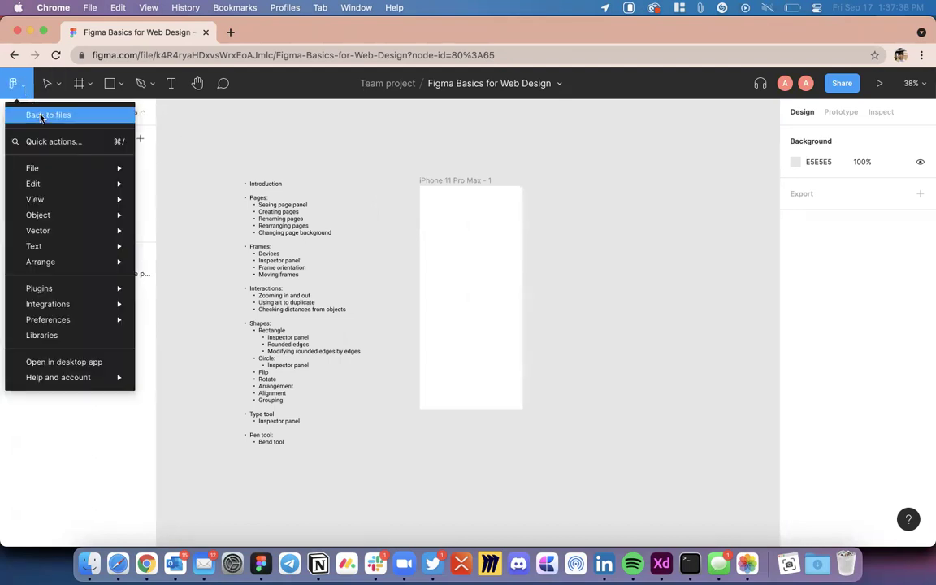
left_click(40, 115)
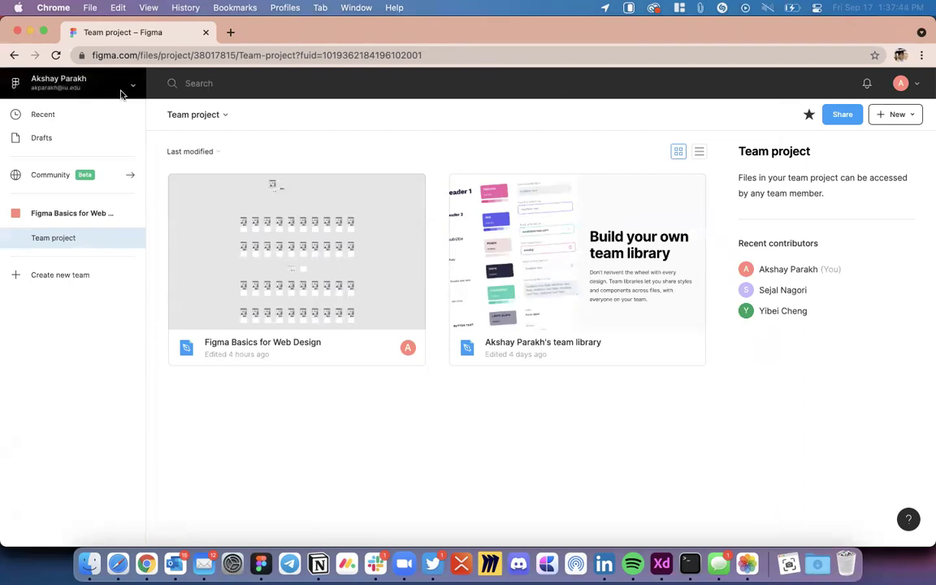
left_click(69, 118)
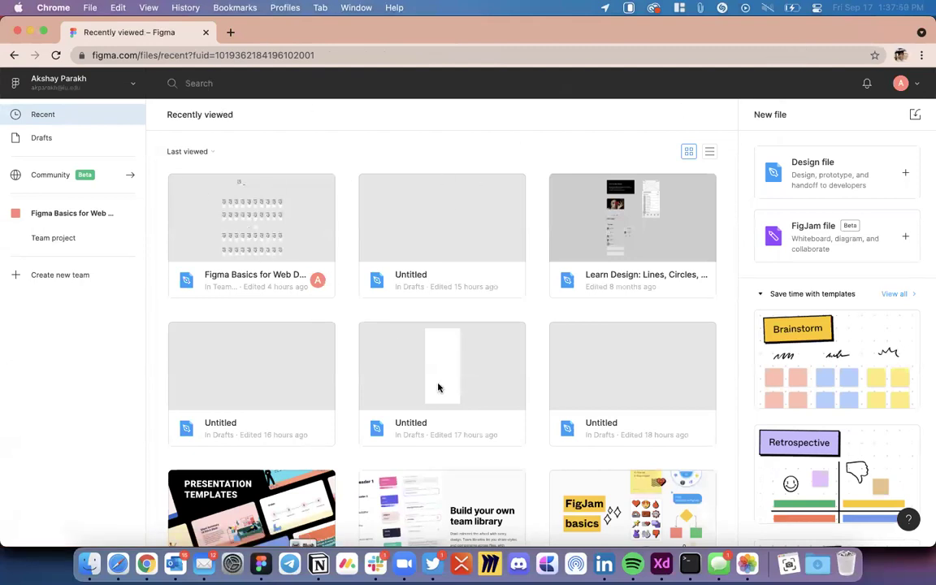
scroll(478, 168, "down", 3)
scroll(512, 356, "down", 3)
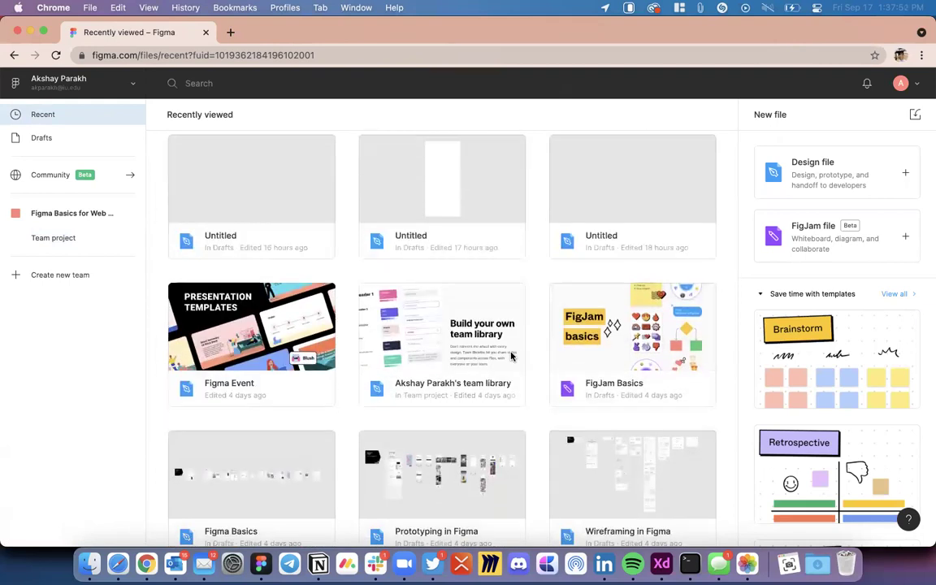
scroll(587, 207, "up", 5)
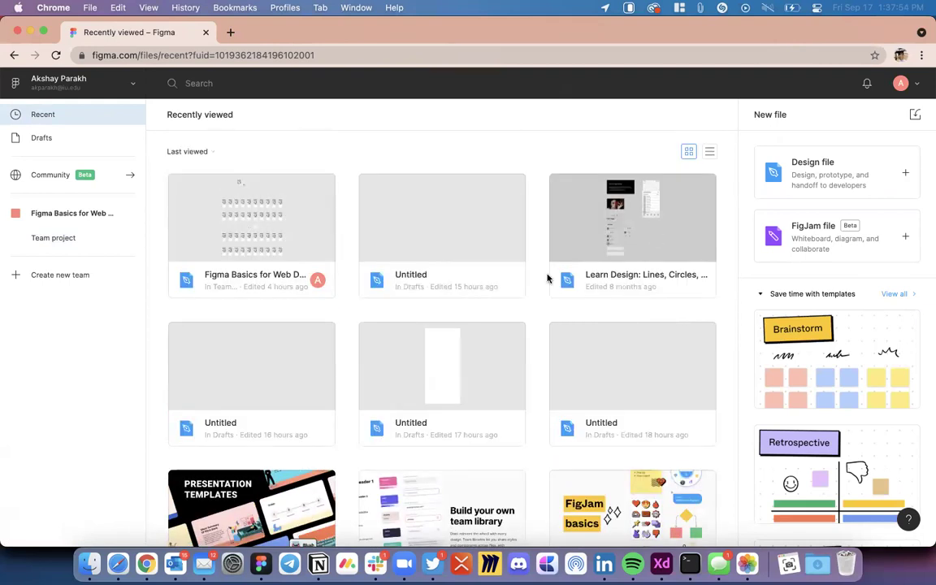
left_click(852, 182)
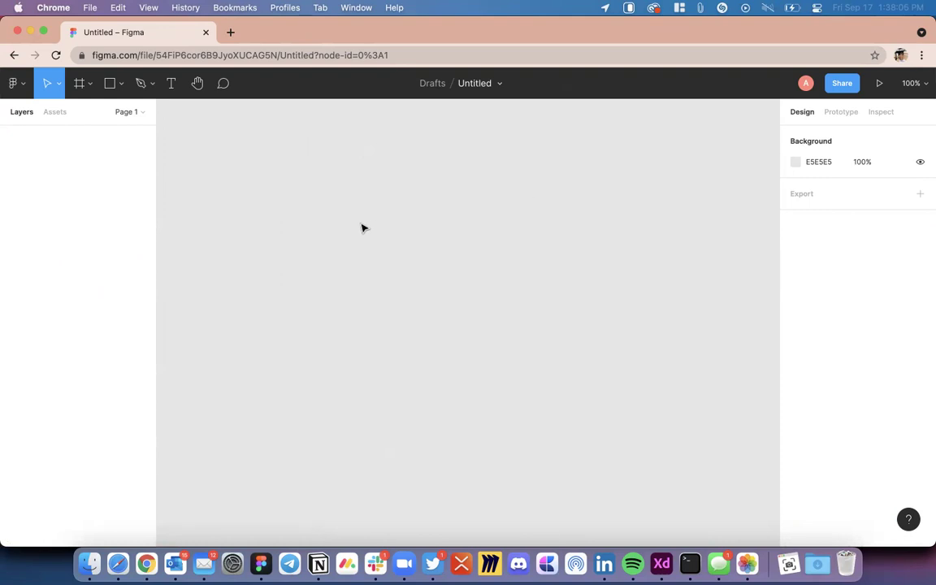
Step: Rename Page 1 to 'Basics' in the Pages list
left_click(138, 112)
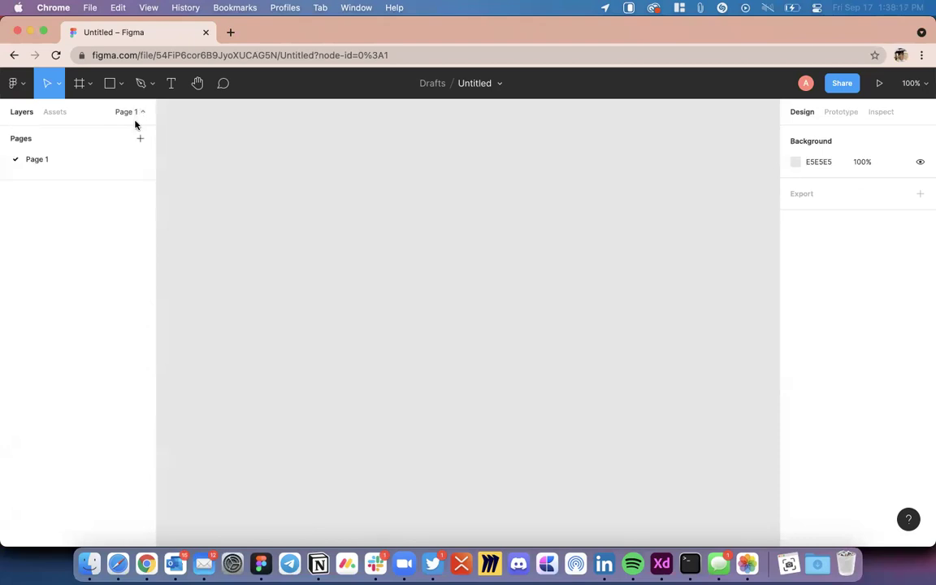
double_click(44, 160)
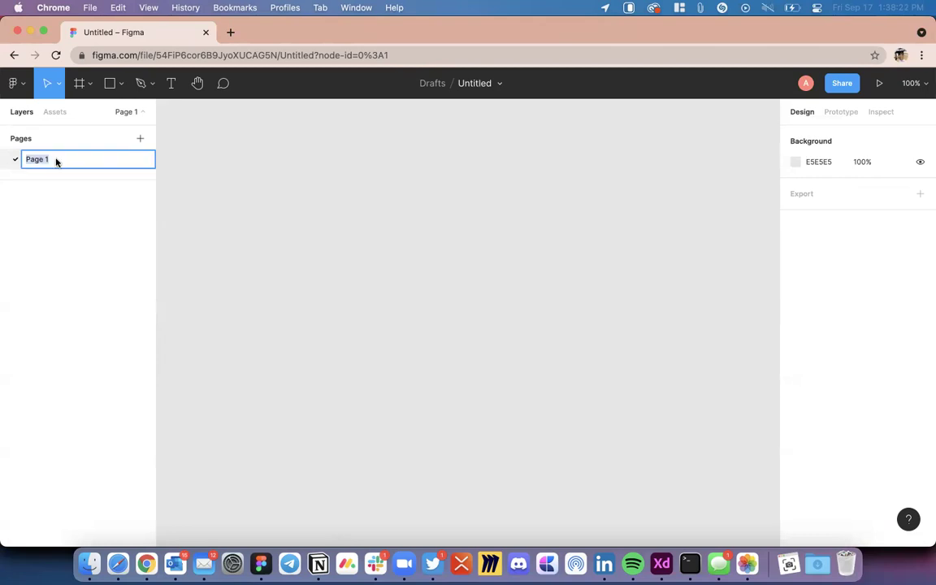
type("Basics")
key("Return")
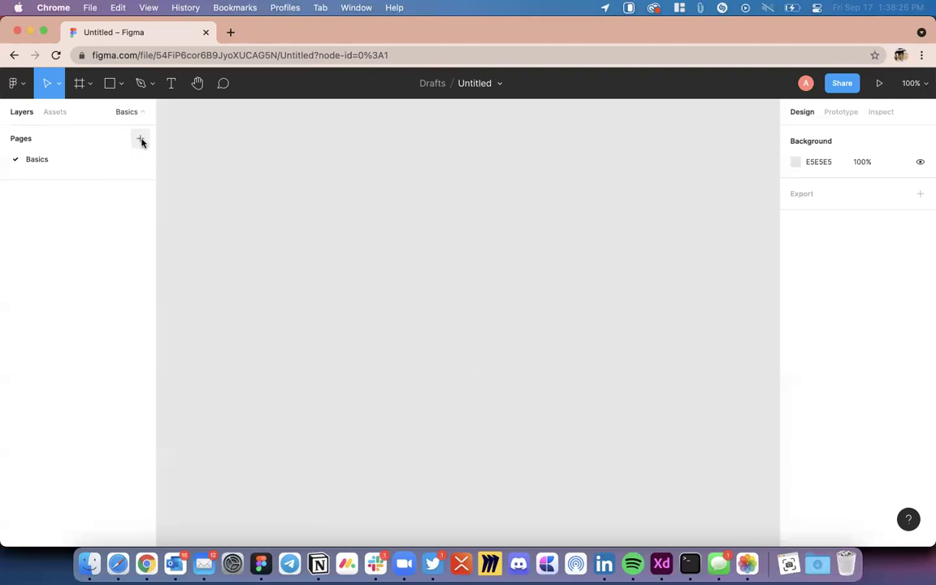
Step: Add Page 2, Page 3 and Page 4, and try dragging Basics lower
left_click(140, 140)
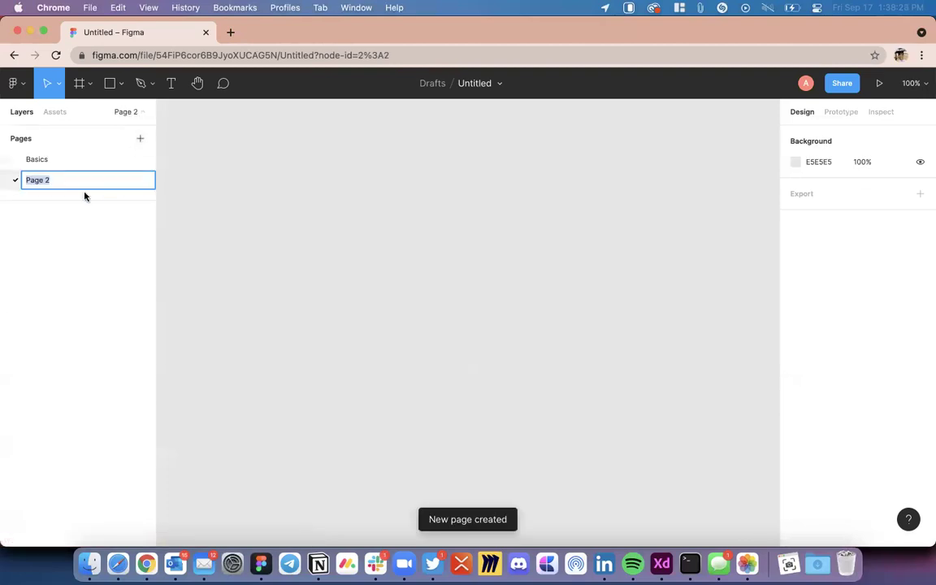
left_click(140, 139)
left_click(140, 139)
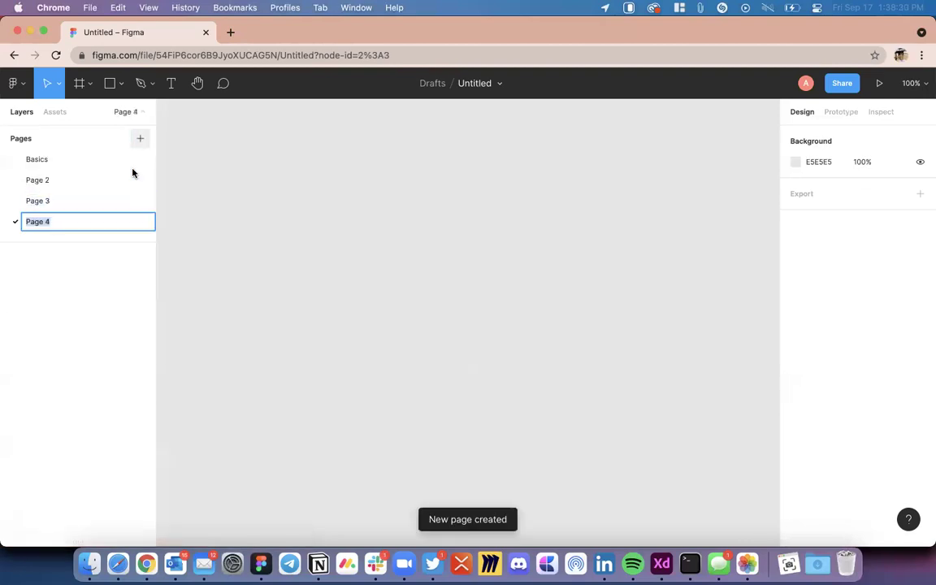
left_click(9, 225)
left_click_drag(44, 162, 142, 185)
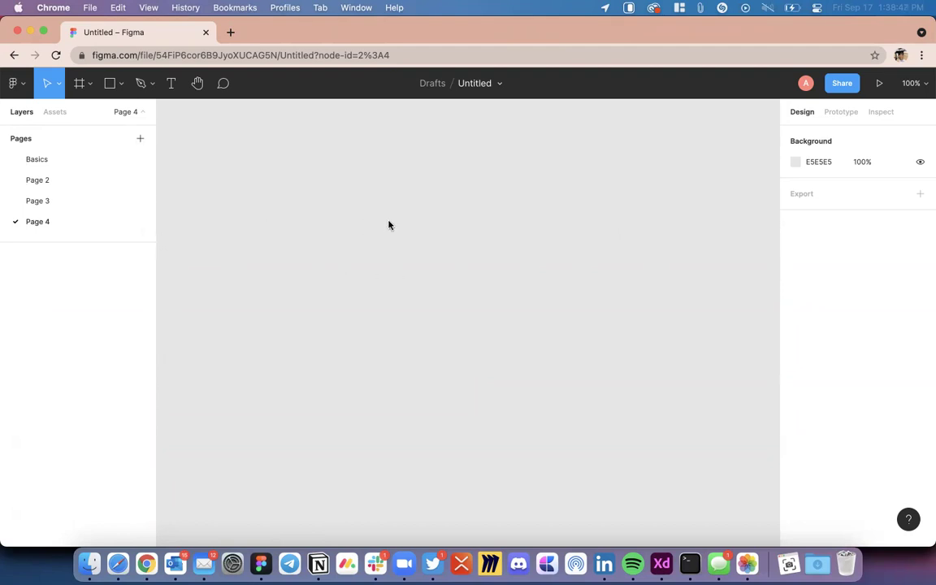
Step: Preview a red Page 4 background, then revert it to grey E5E5E5
left_click(796, 162)
left_click(715, 219)
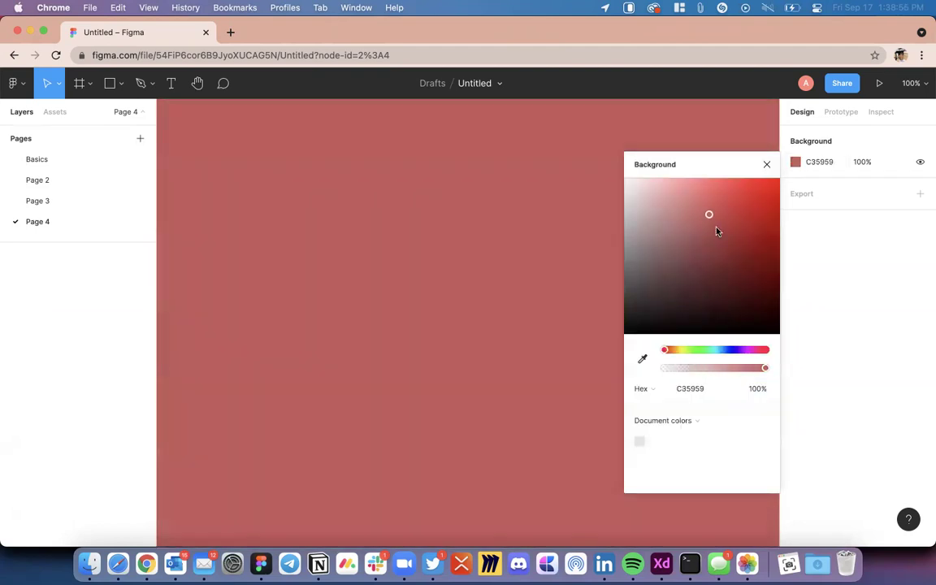
left_click(723, 232)
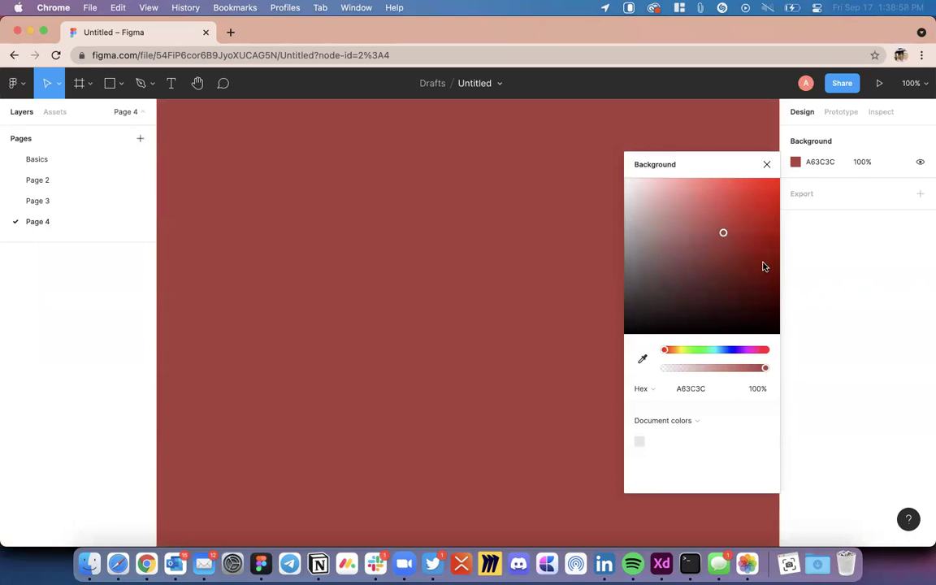
key("super+z")
key("super+z")
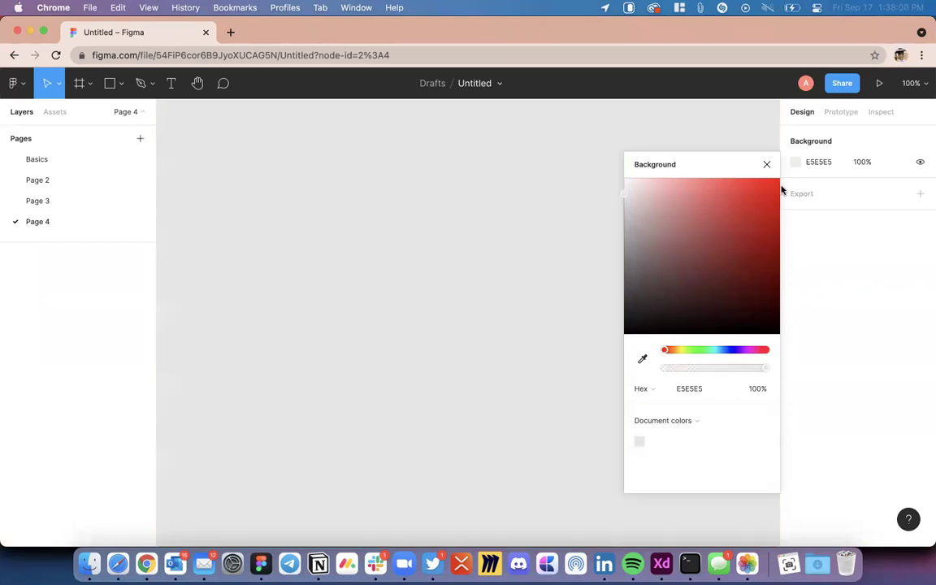
left_click(768, 165)
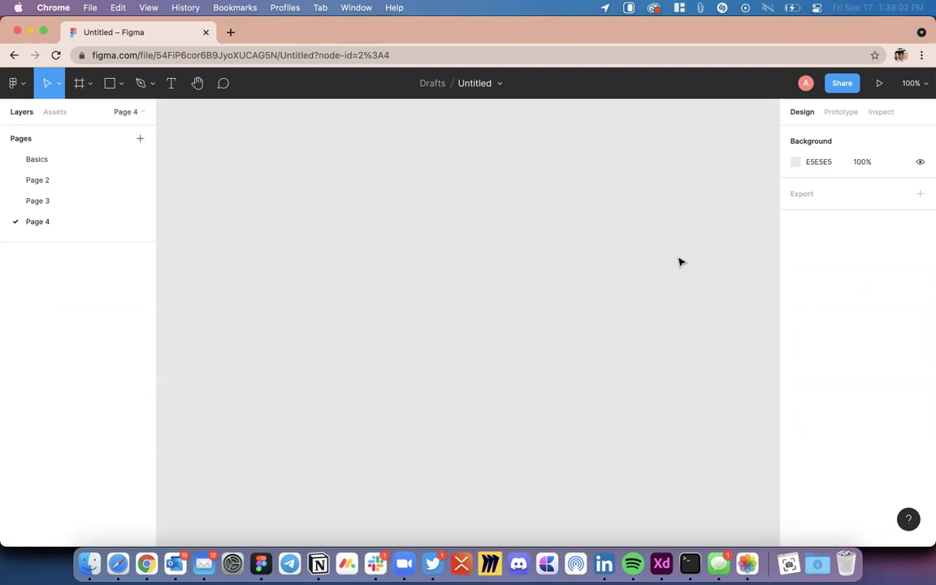
left_click(24, 84)
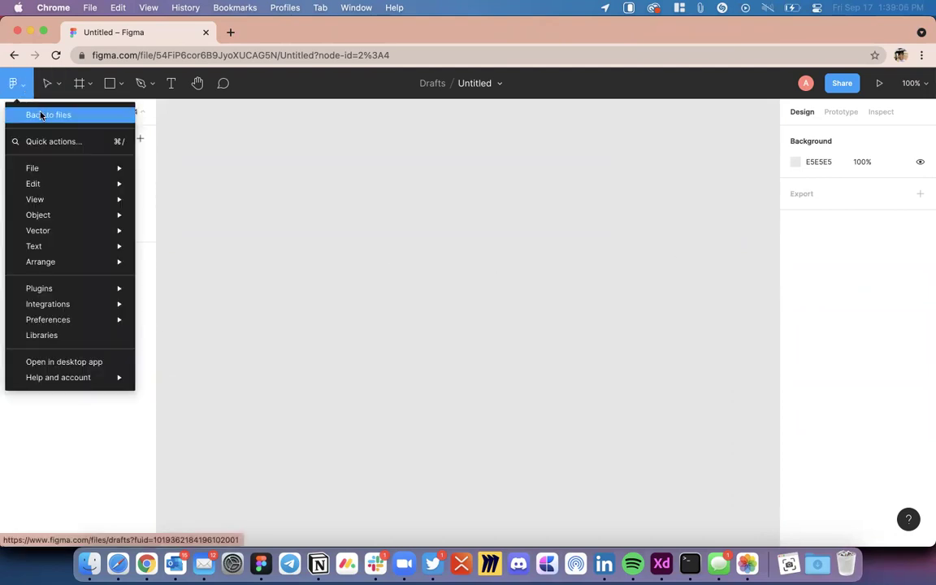
Step: Reopen the Figma Basics for Web Design file on its Basics page
left_click(36, 115)
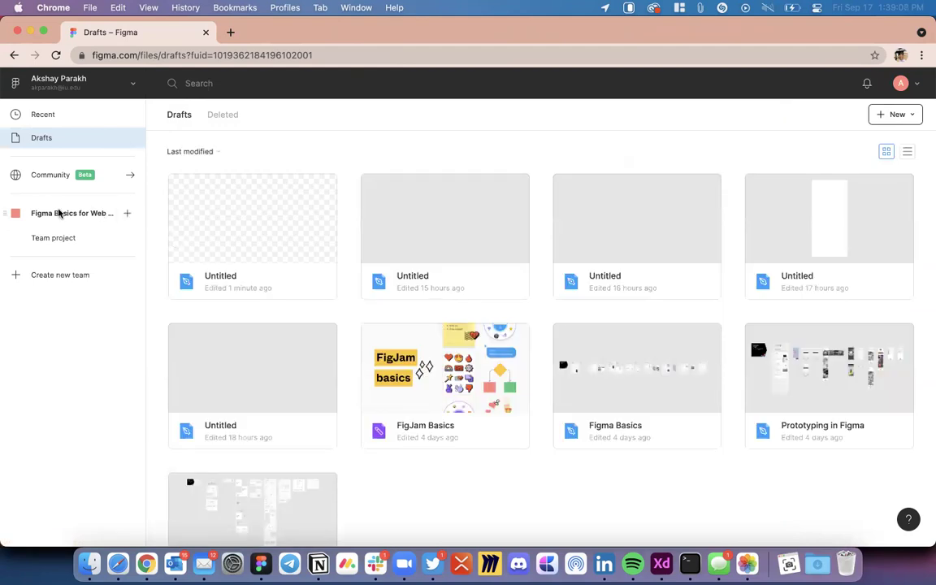
left_click(60, 213)
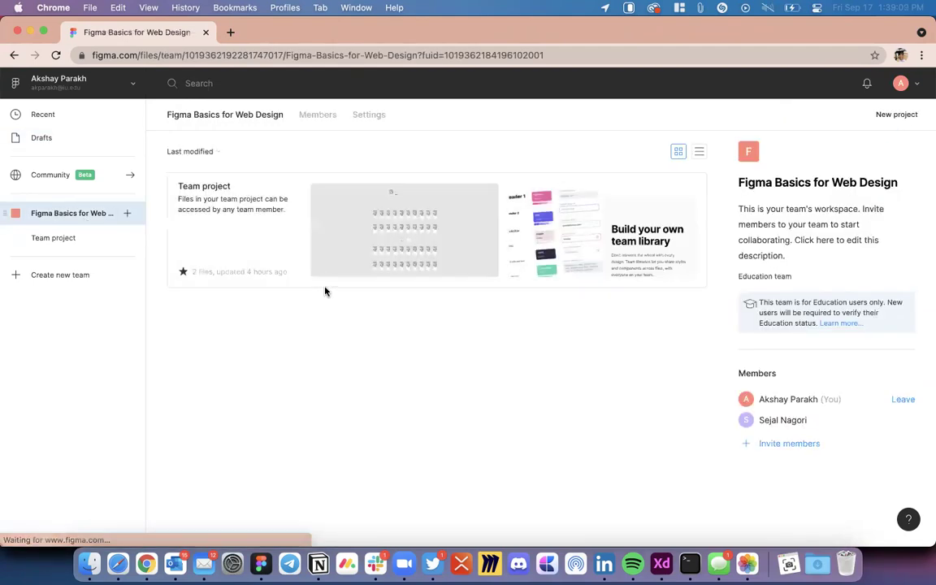
left_click(401, 237)
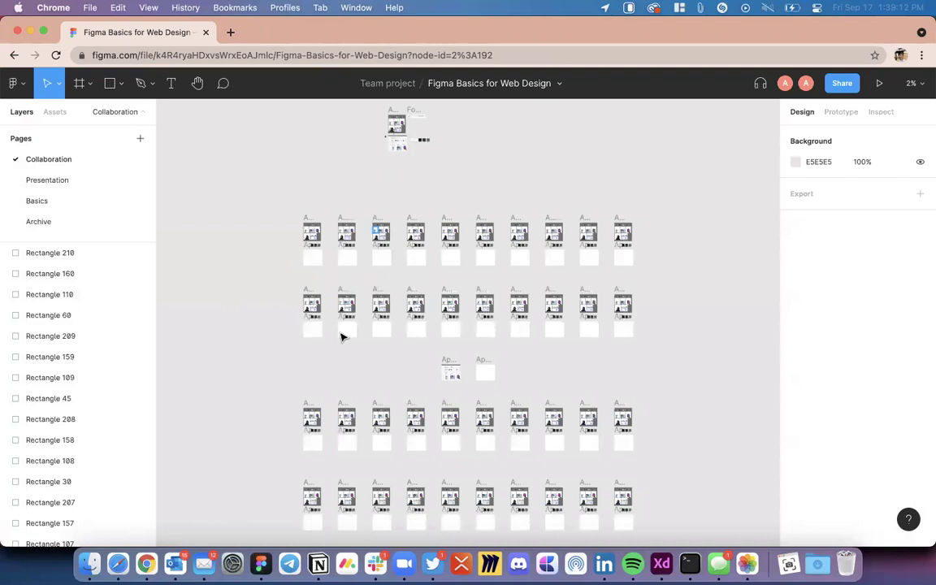
left_click(56, 200)
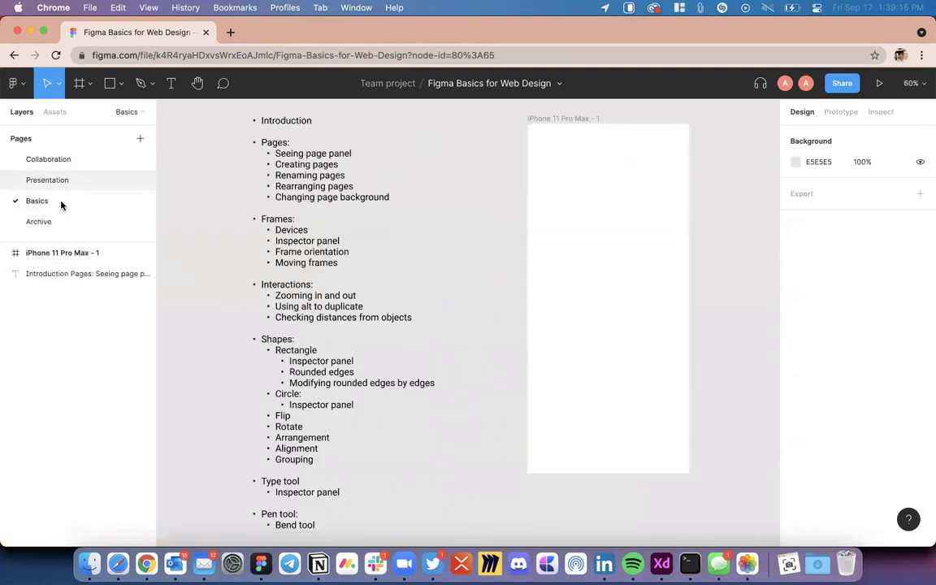
Step: Delete the iPhone 11 Pro Max frame, leaving only the course outline
scroll(351, 281, "up", 3)
scroll(351, 282, "right", 3)
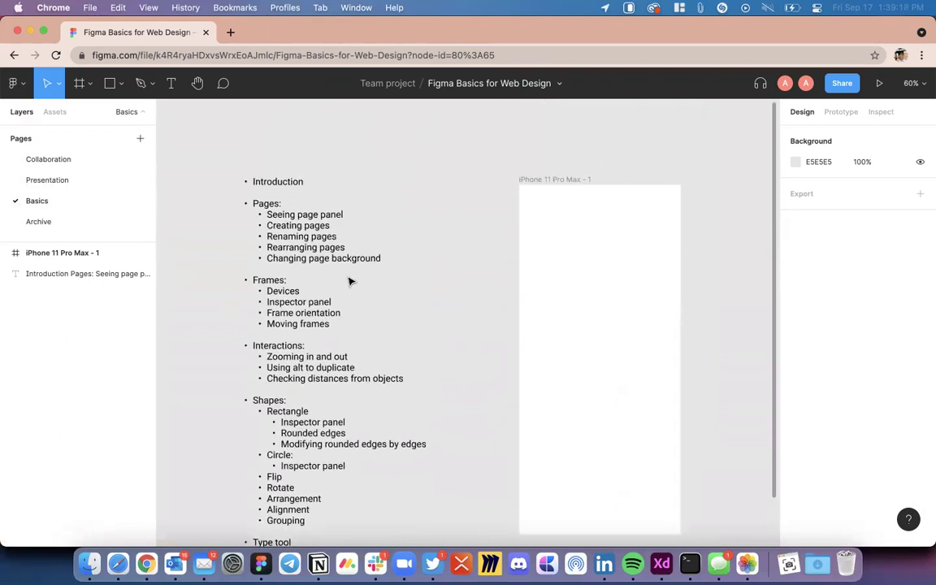
left_click(505, 171)
key("Delete")
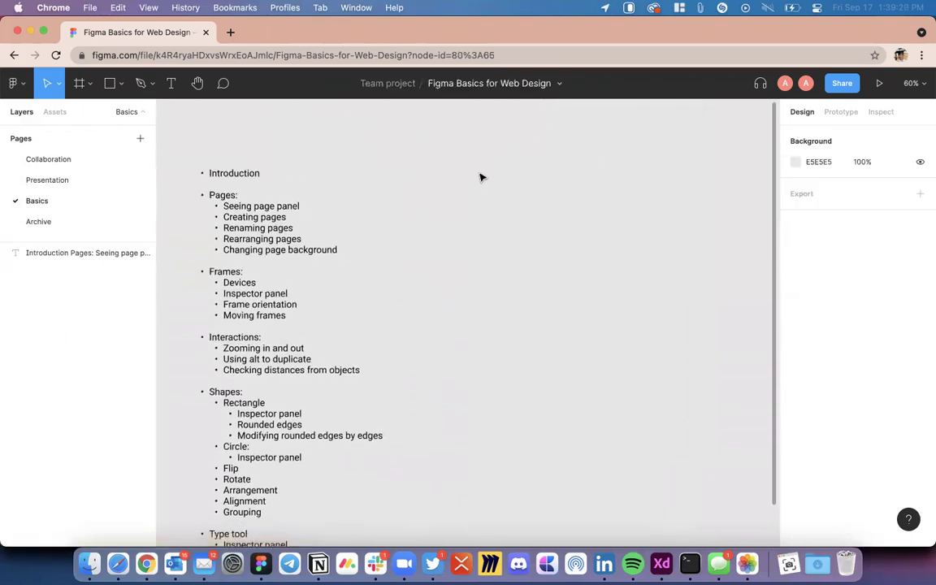
scroll(424, 339, "down", 2)
scroll(424, 339, "left", 2)
scroll(423, 333, "right", 4)
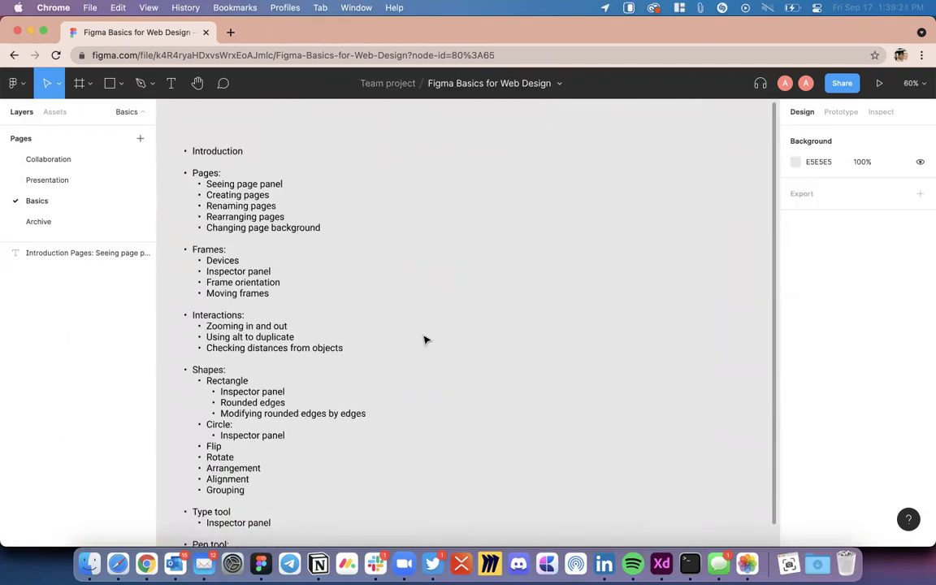
scroll(395, 324, "down", 3)
scroll(367, 305, "up", 3)
scroll(367, 306, "down", 3)
scroll(318, 282, "up", 5)
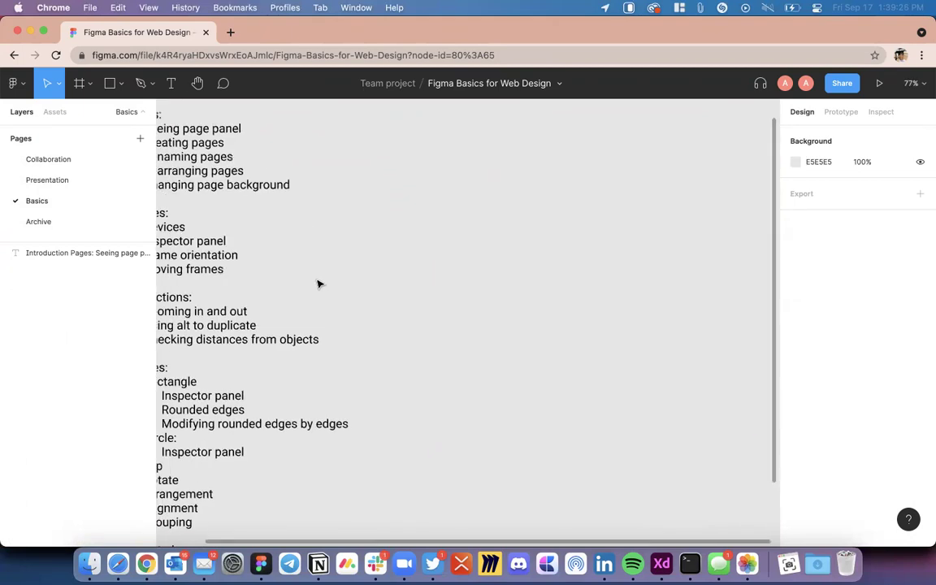
scroll(238, 164, "up", 2)
scroll(238, 164, "left", 3)
scroll(238, 164, "up", 3)
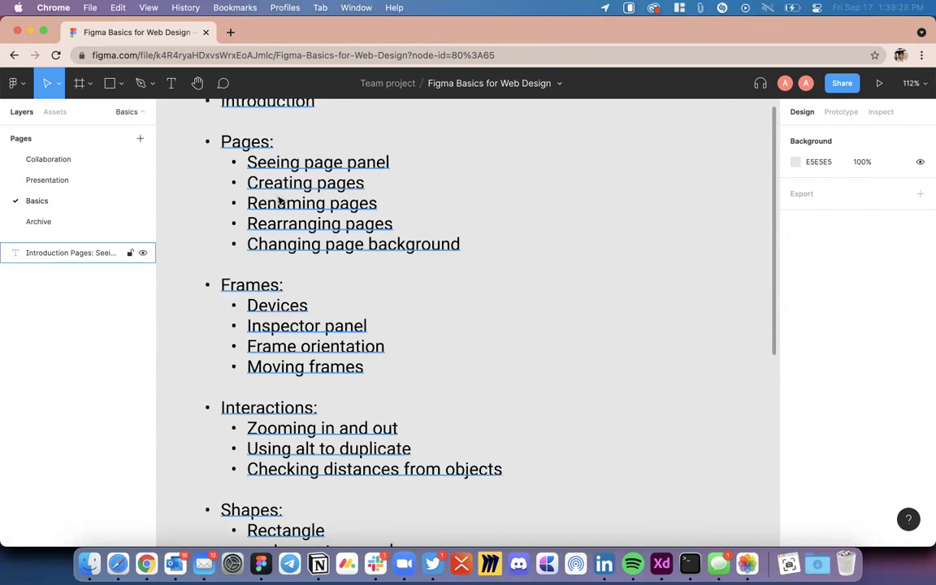
scroll(308, 209, "down", 5)
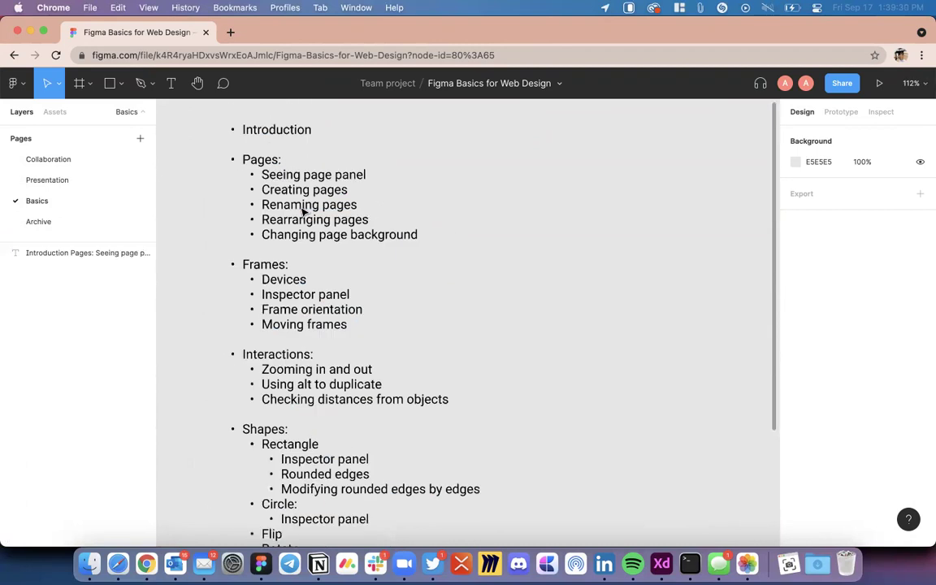
scroll(347, 214, "down", 2)
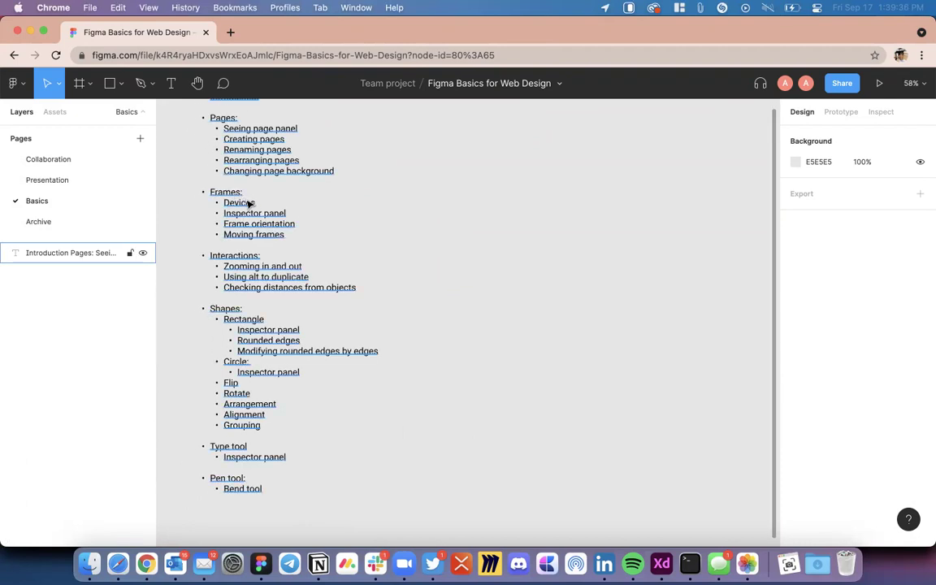
scroll(248, 203, "right", 3)
scroll(247, 203, "up", 2)
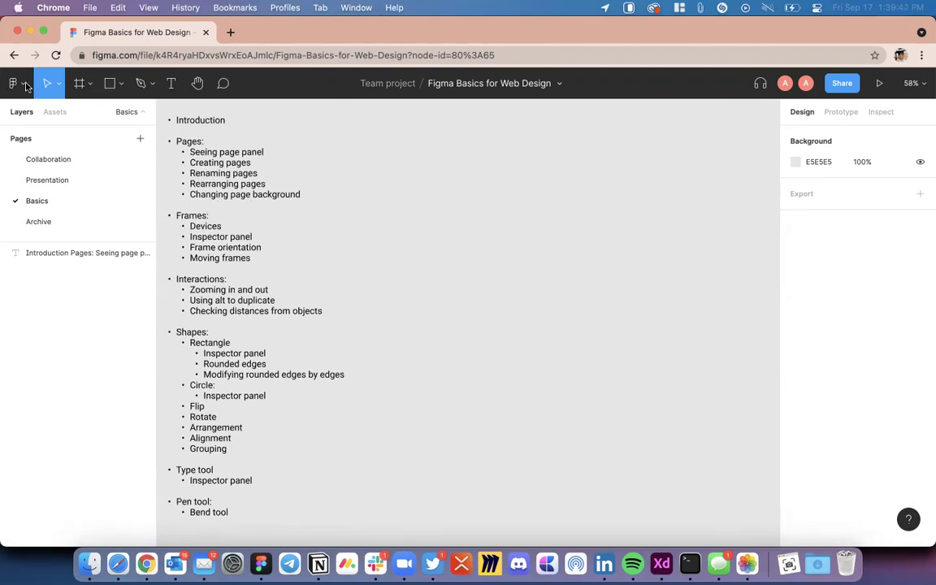
Step: Browse the Move, Frame/Slice, Shape and Pen/Pencil tool alternatives, ending on Frame/Slice
left_click(60, 86)
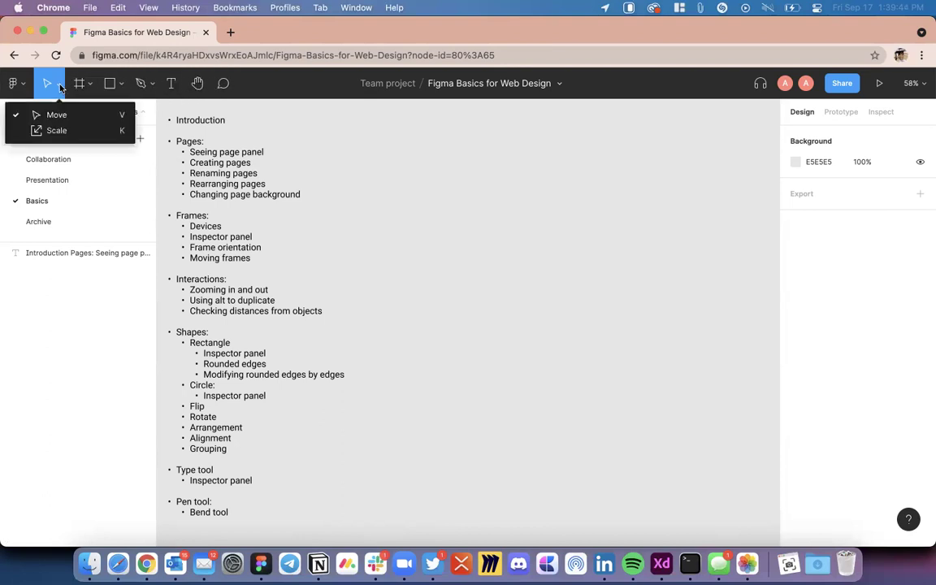
left_click(89, 85)
left_click(89, 85)
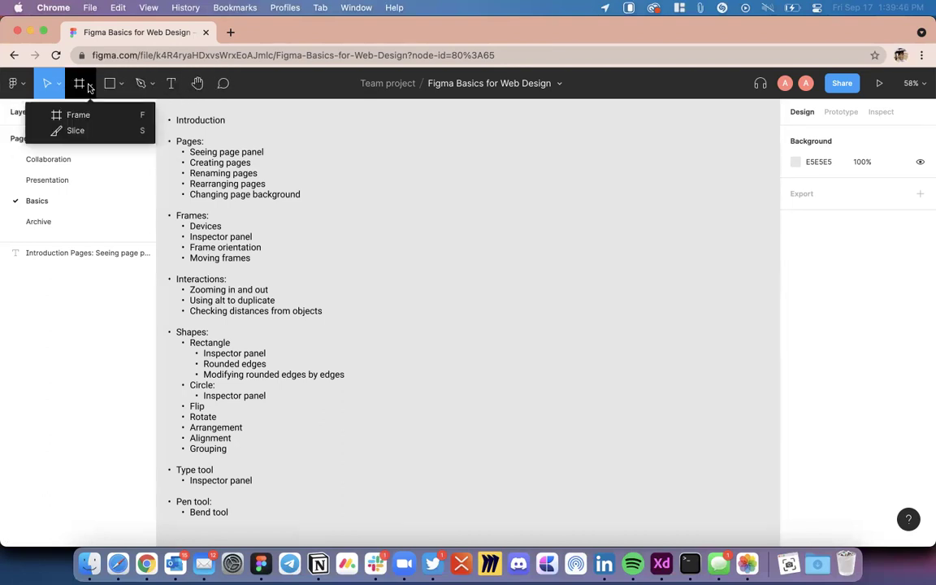
left_click(89, 85)
left_click(120, 84)
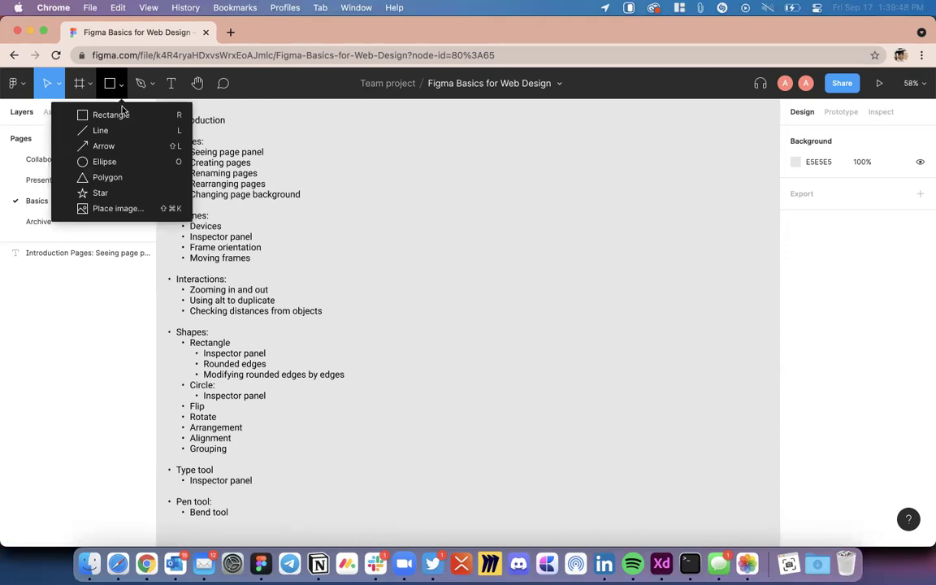
left_click(150, 82)
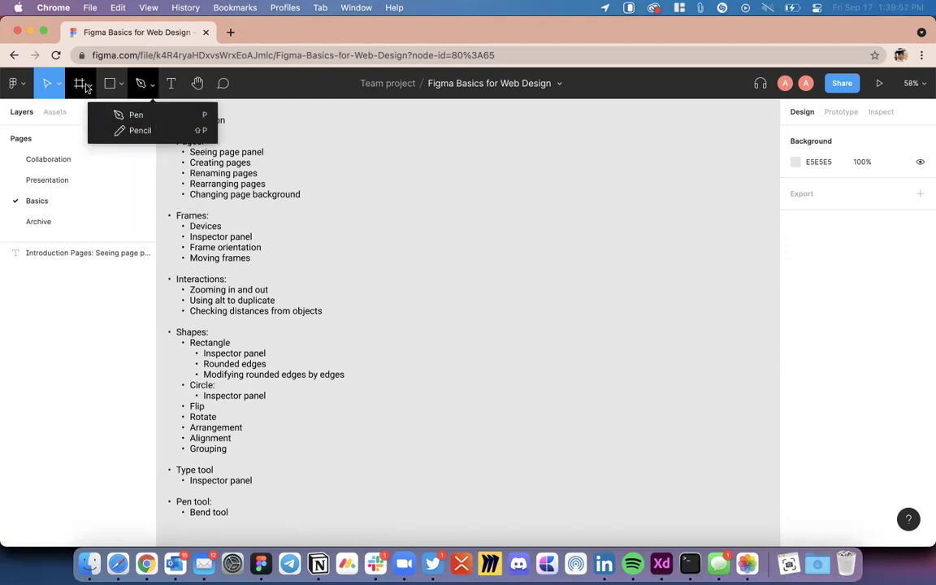
left_click(87, 88)
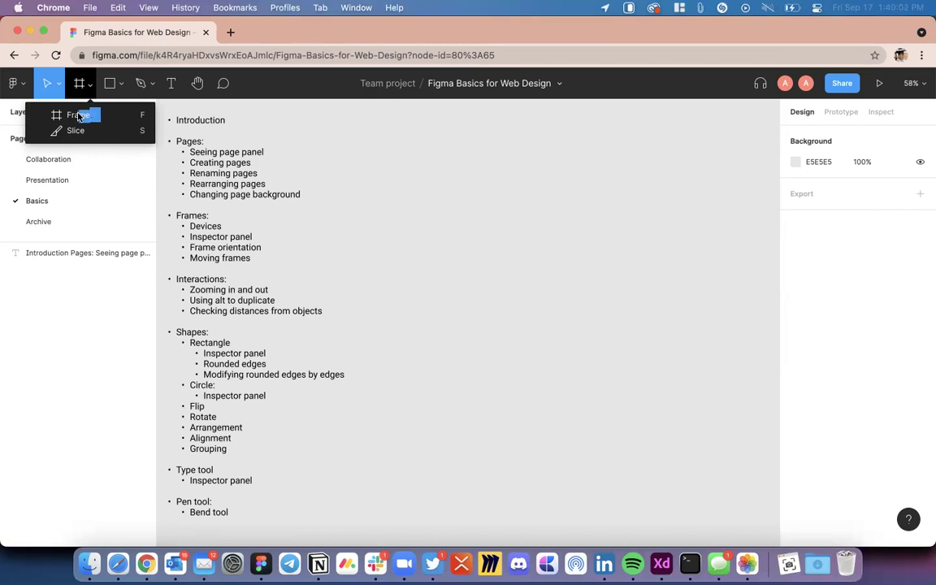
Step: Choose the Frame tool from the Frame/Slice dropdown
left_click(78, 116)
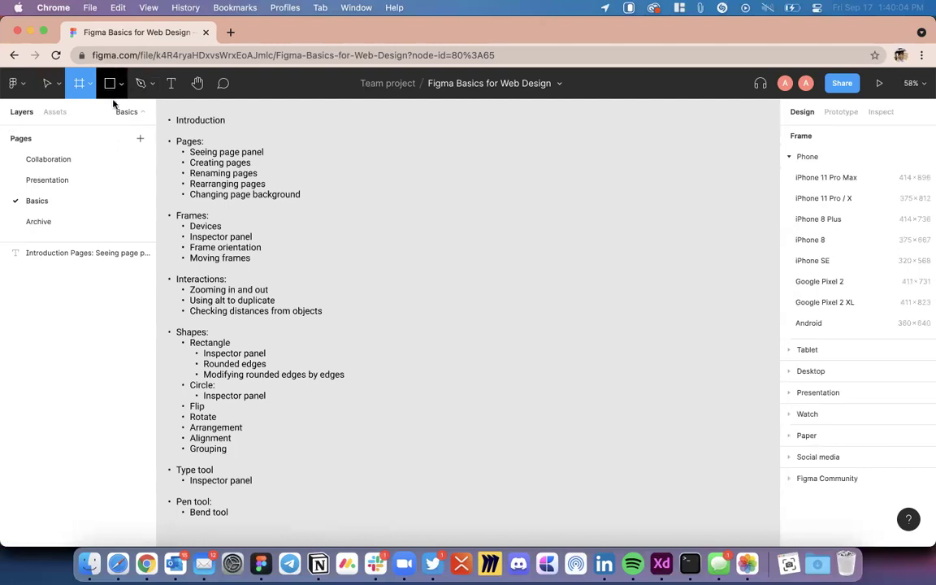
left_click(93, 80)
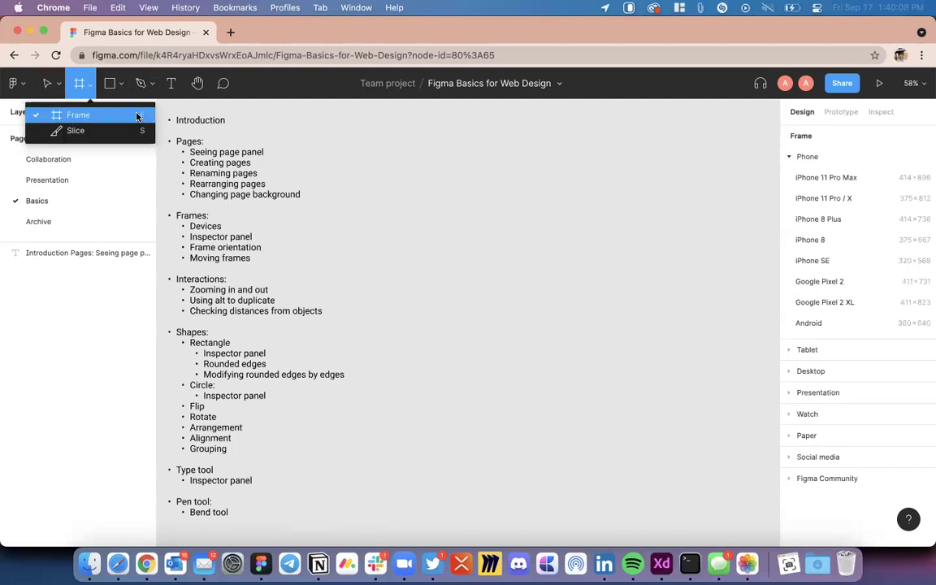
left_click(93, 84)
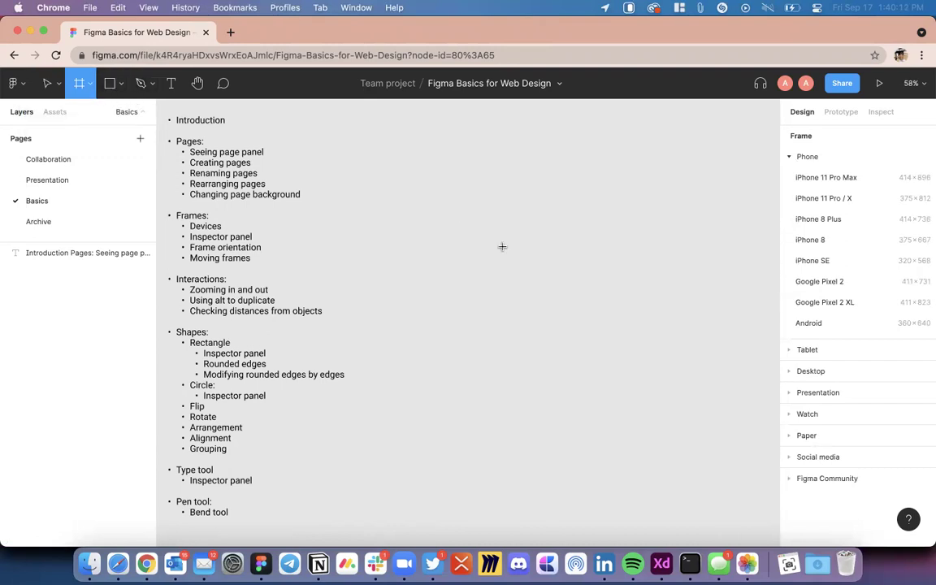
scroll(440, 266, "right", 3)
scroll(440, 266, "up", 2)
scroll(439, 266, "right", 1)
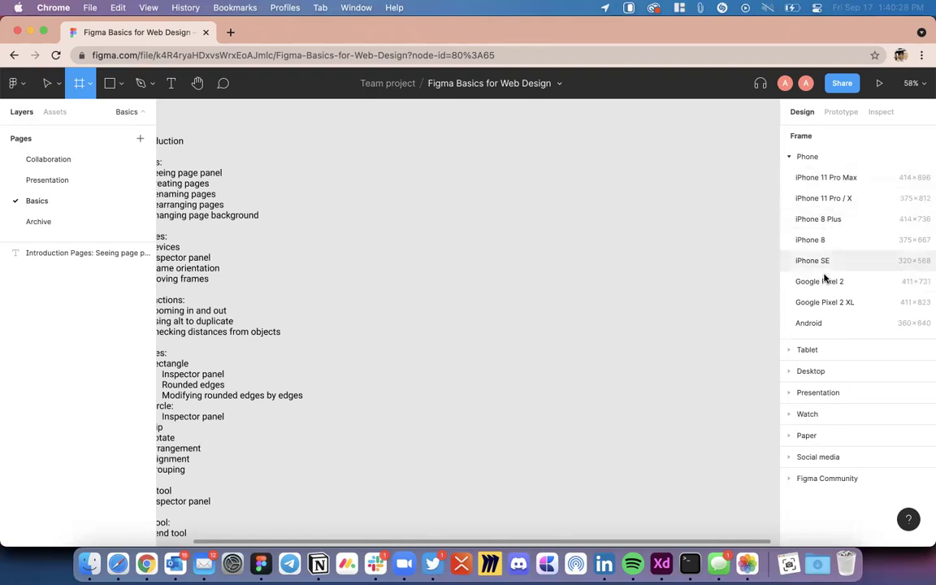
Step: Browse the Tablet, Desktop, Presentation, Watch, Paper, Social media and Phone frame presets
left_click(790, 351)
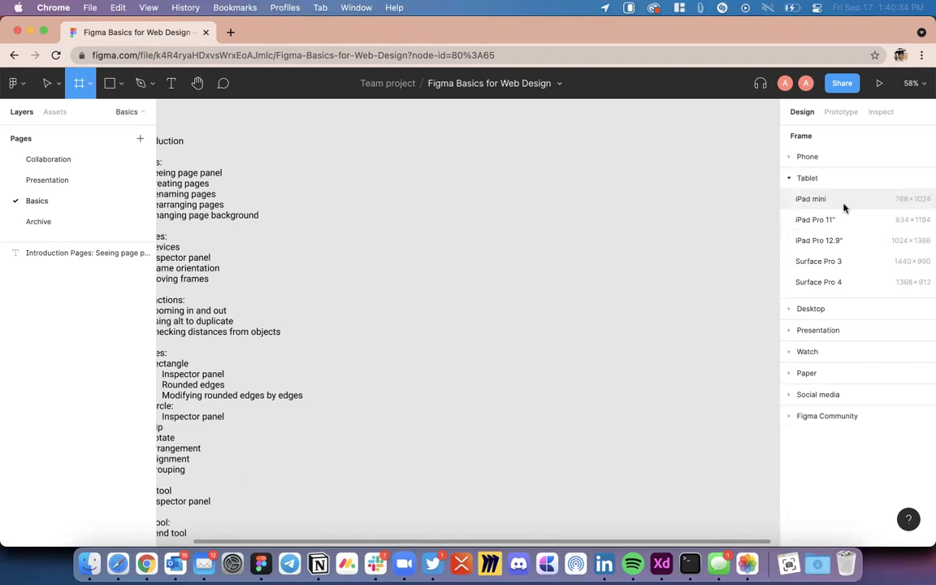
left_click(798, 309)
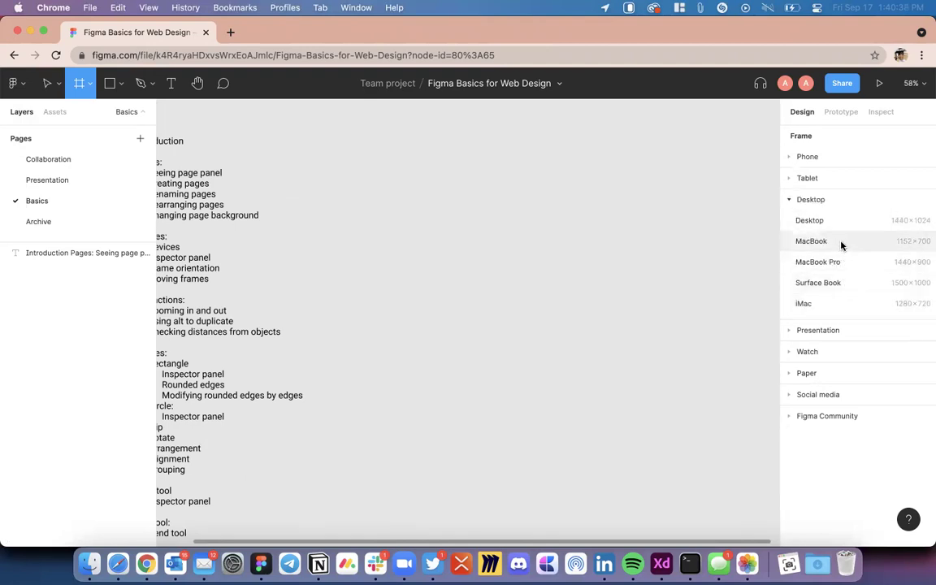
left_click(813, 329)
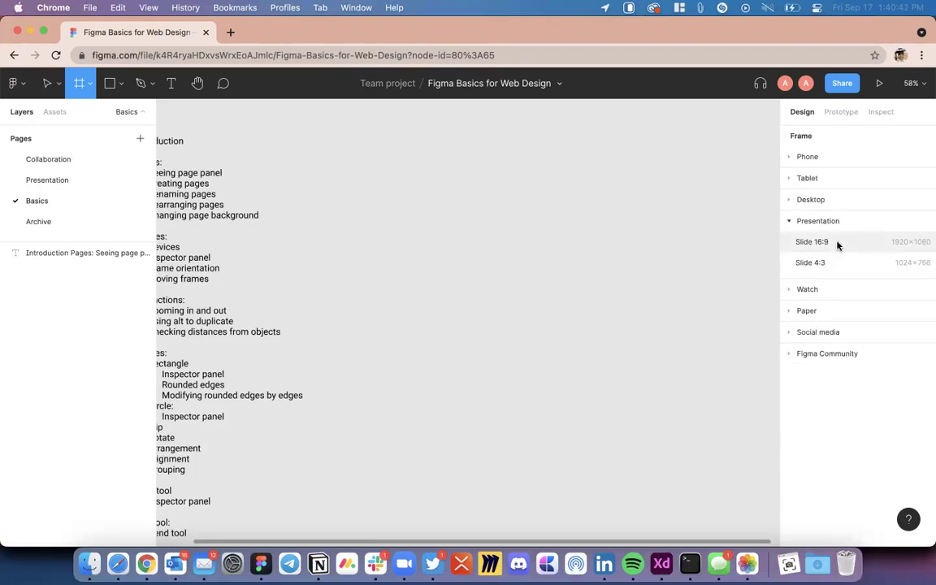
left_click(815, 291)
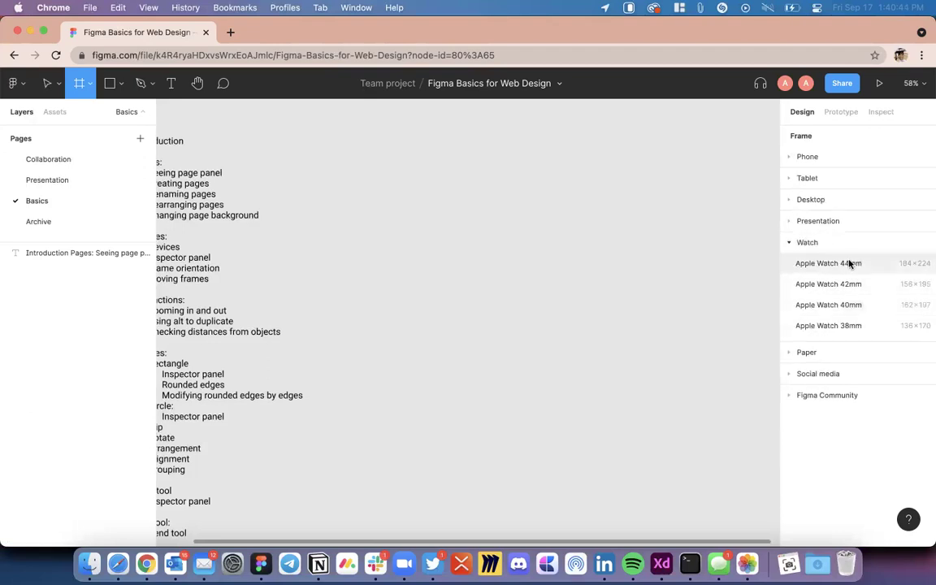
left_click(826, 351)
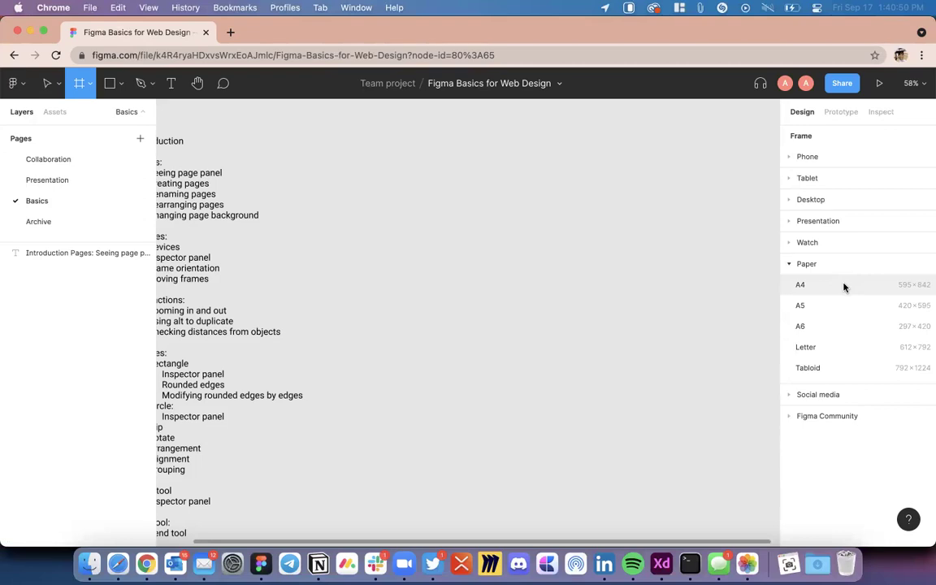
left_click(764, 393)
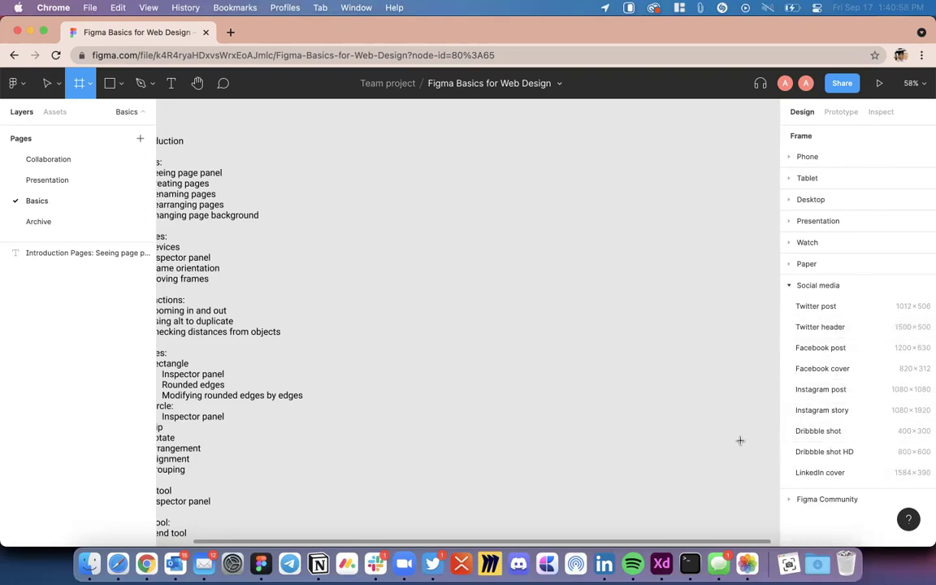
left_click(816, 158)
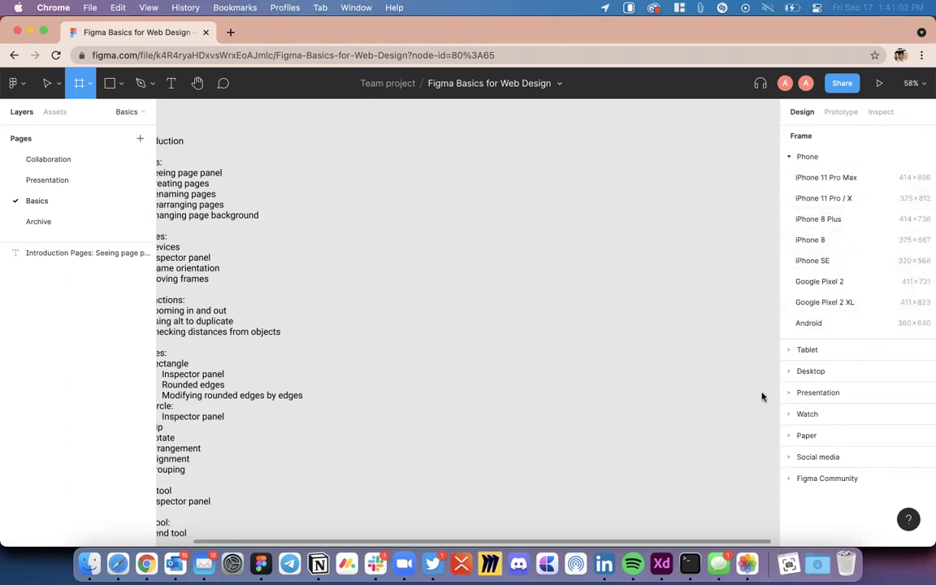
left_click_drag(355, 176, 645, 396)
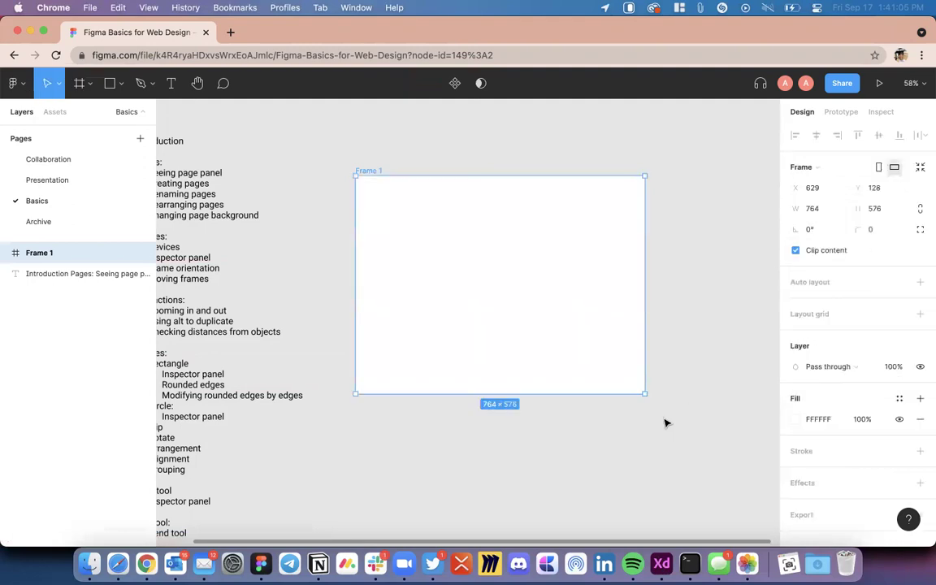
key("BackSpace")
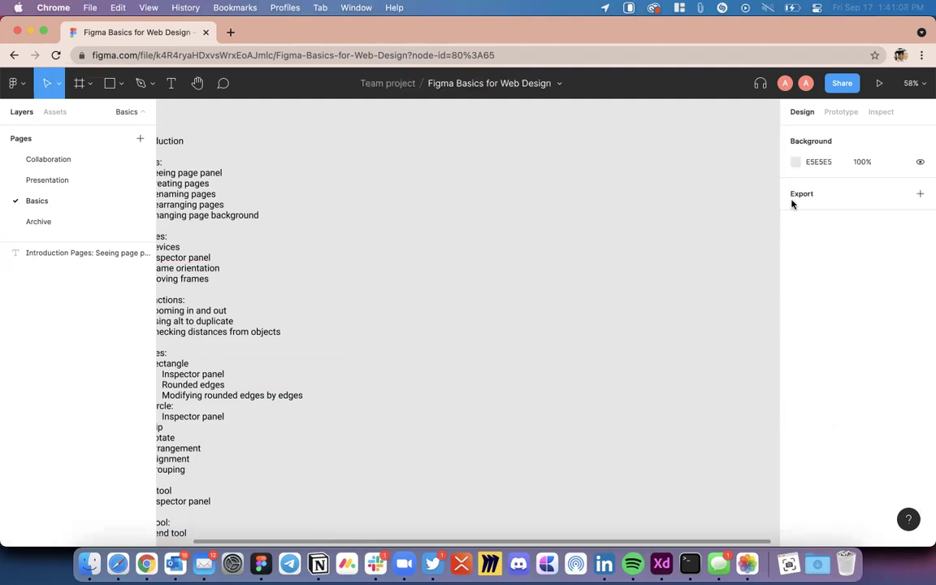
left_click(79, 84)
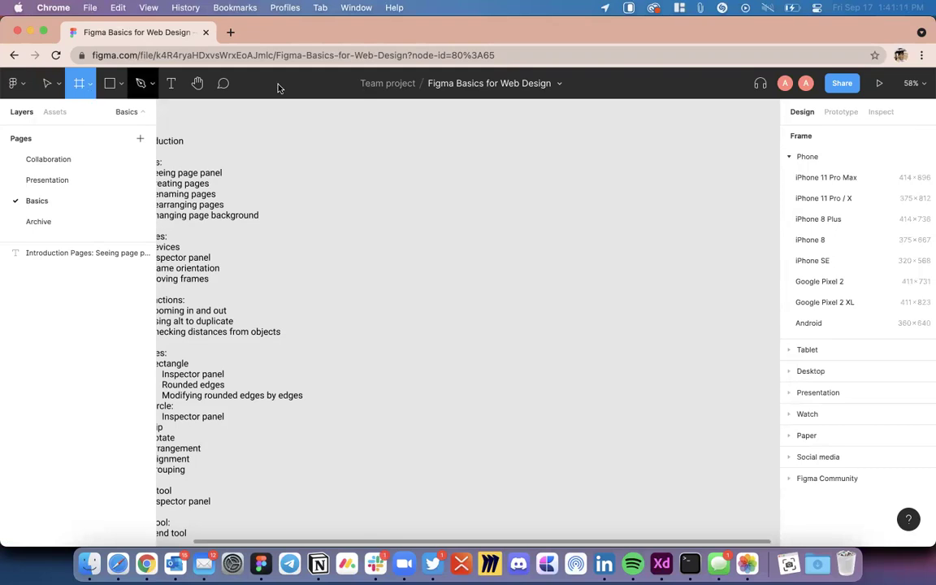
Step: Add a 414×896 iPhone 11 Pro Max frame from the Phone presets
left_click(850, 178)
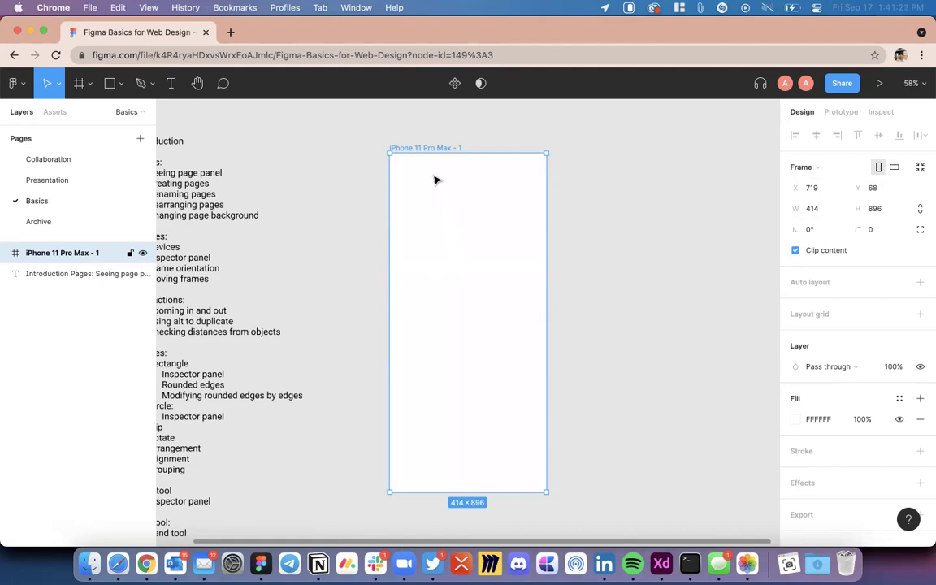
left_click(569, 203)
left_click(427, 147)
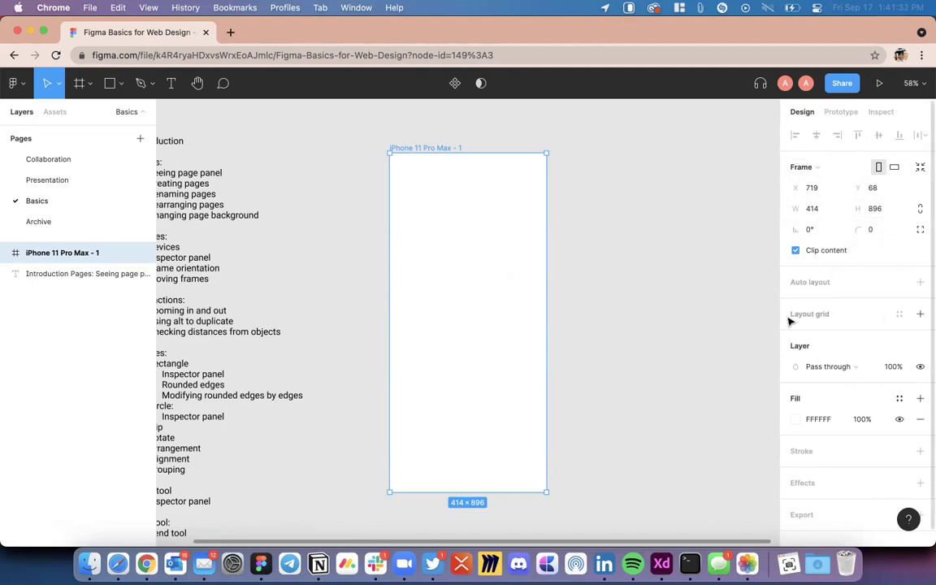
Step: Position the iPhone frame at X 0, Y 0
left_click(832, 188)
type("0")
key("Tab")
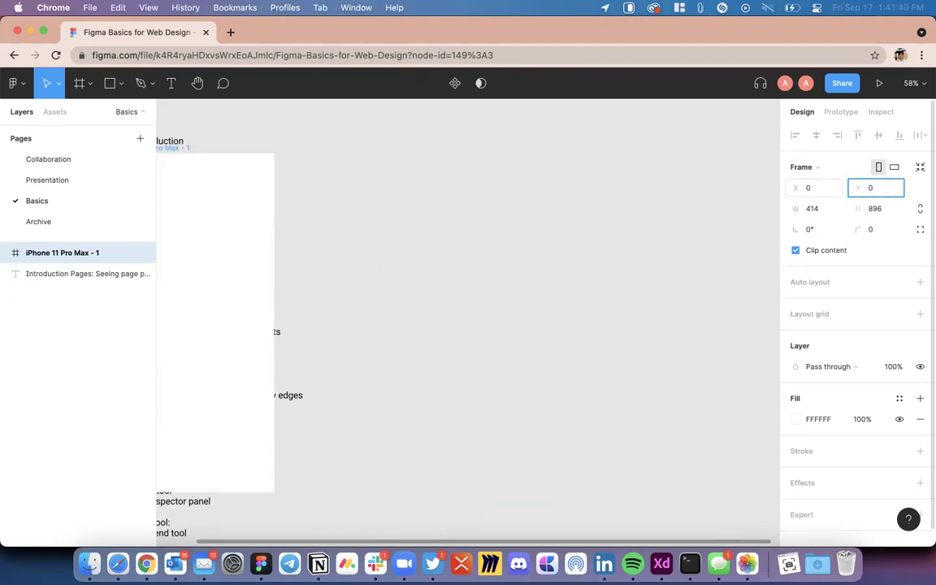
type("0")
key("Return")
scroll(373, 174, "down", 2)
scroll(270, 161, "left", 3)
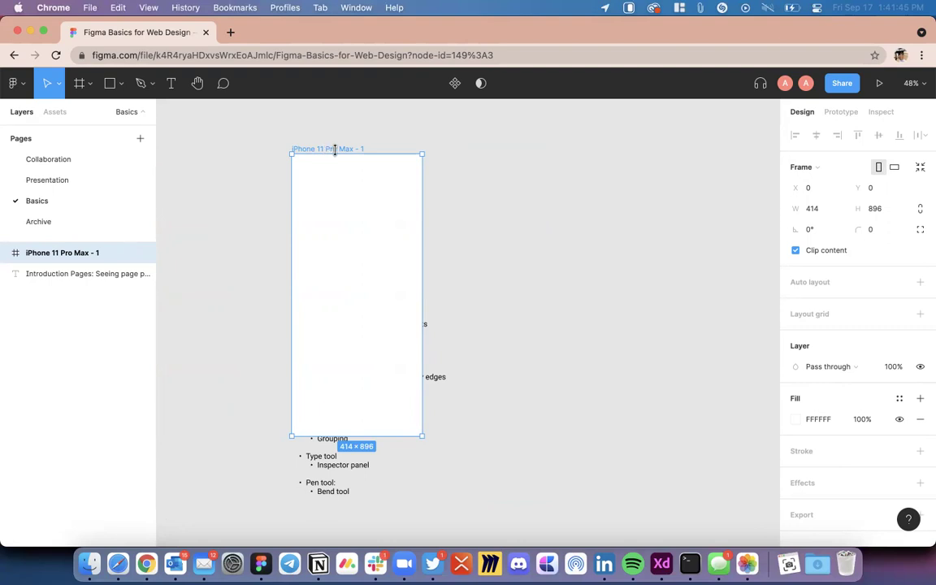
Step: Move the iPhone frame off the outline text to the right
left_click_drag(366, 179, 670, 276)
scroll(729, 267, "right", 2)
scroll(729, 267, "up", 5)
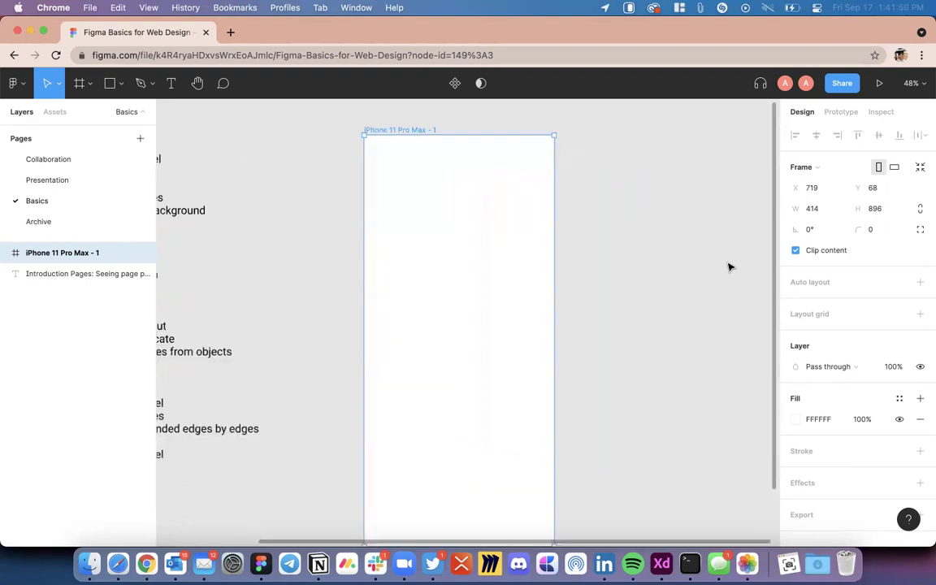
scroll(729, 266, "down", 3)
Step: Try frame widths of 800 and 743, undoing both back to 414
left_click(827, 208)
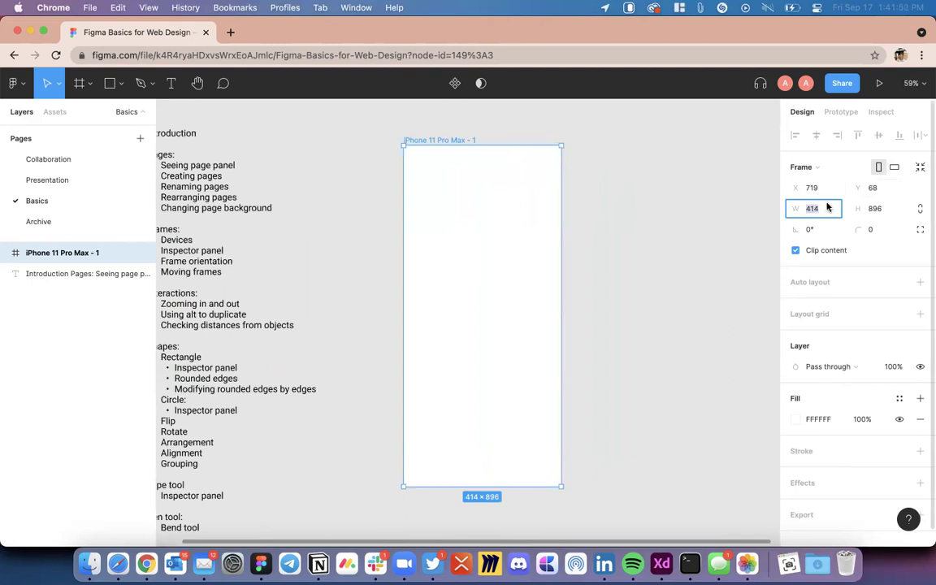
type("800")
key("Return")
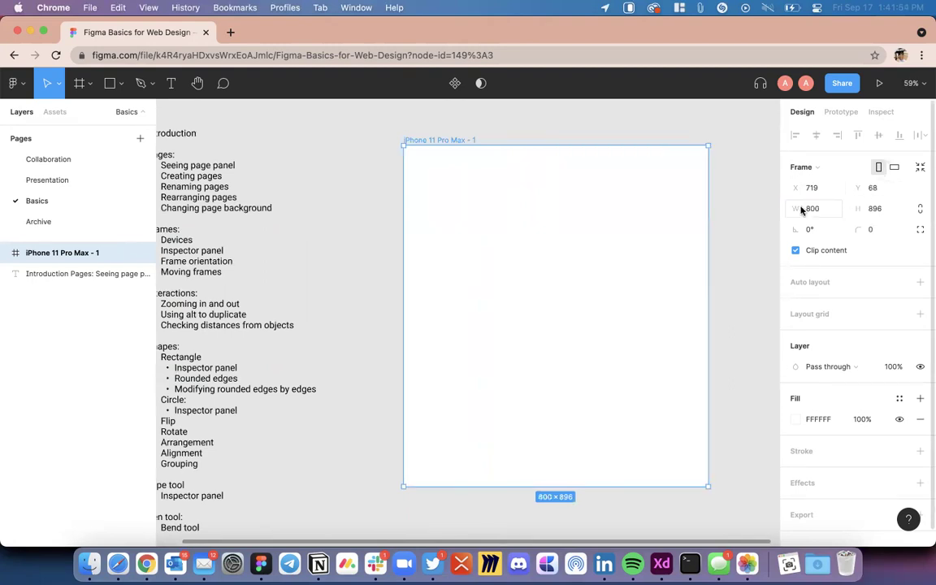
key("super+z")
scroll(659, 307, "right", 3)
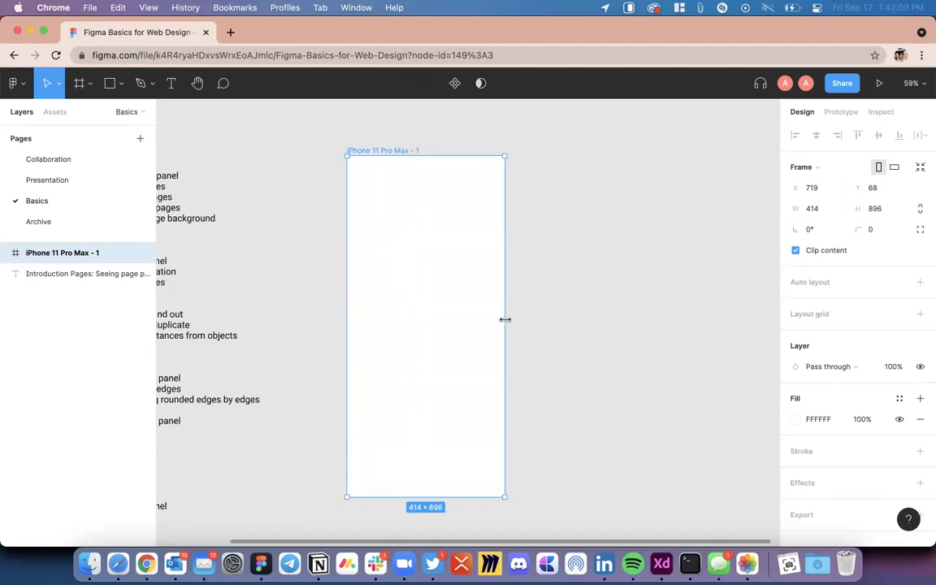
left_click_drag(504, 319, 611, 284)
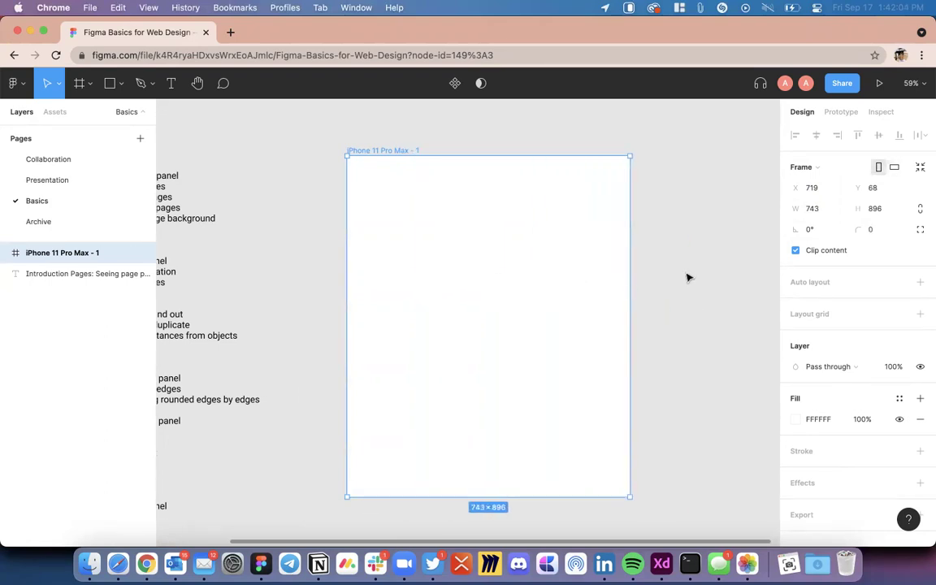
key("super+z")
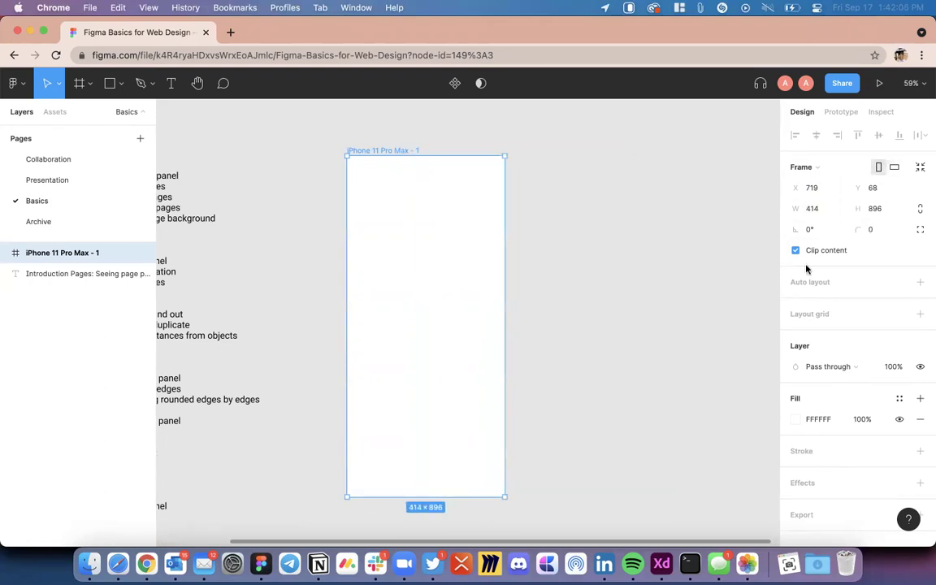
Step: Lock proportions to scale the frame to 828×1792, then undo and unlock proportions
left_click(923, 209)
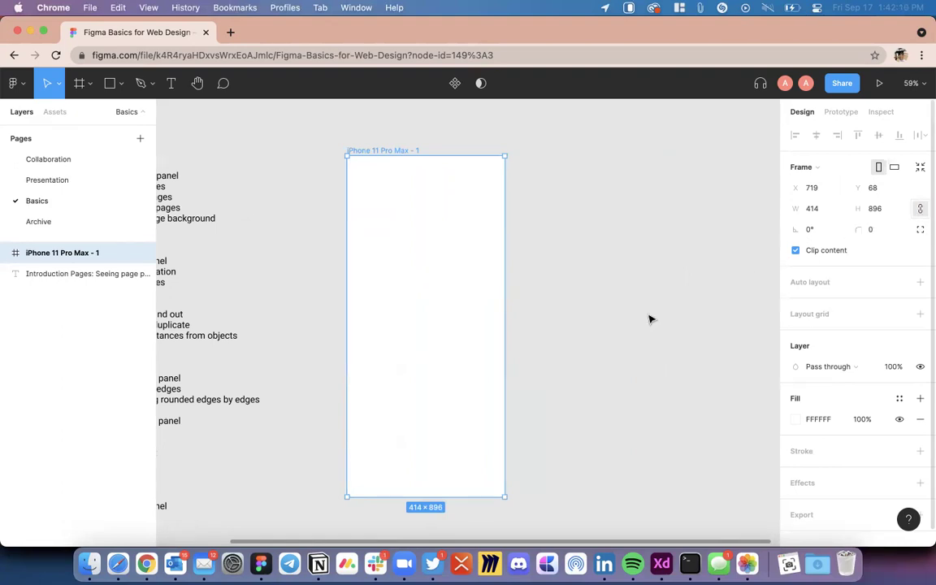
scroll(650, 320, "down", 5)
left_click(829, 210)
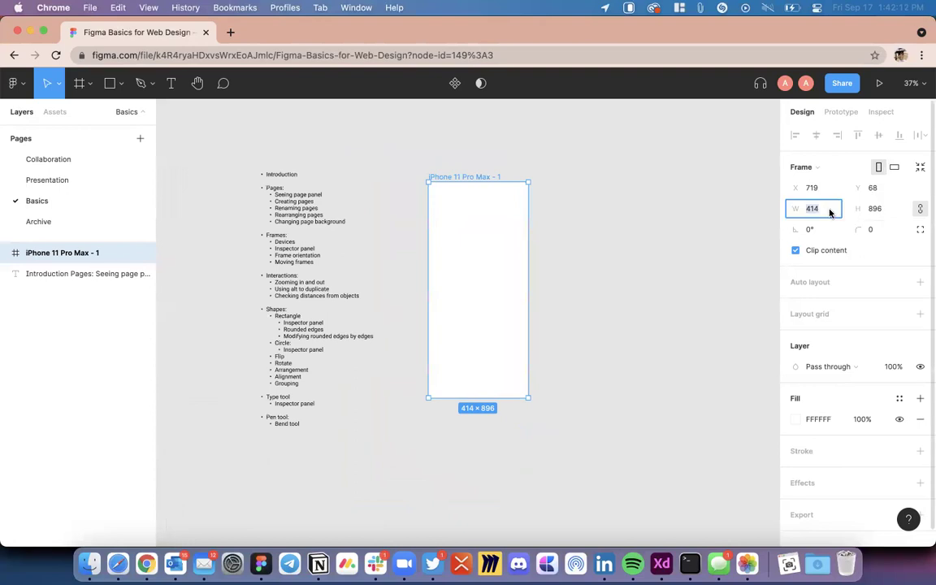
type("828")
key("Return")
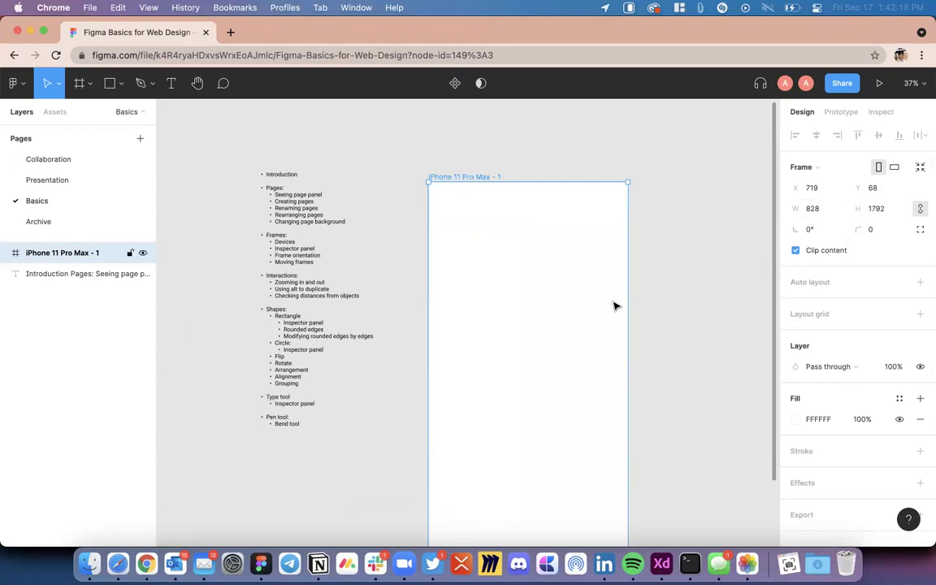
key("ctrl+z")
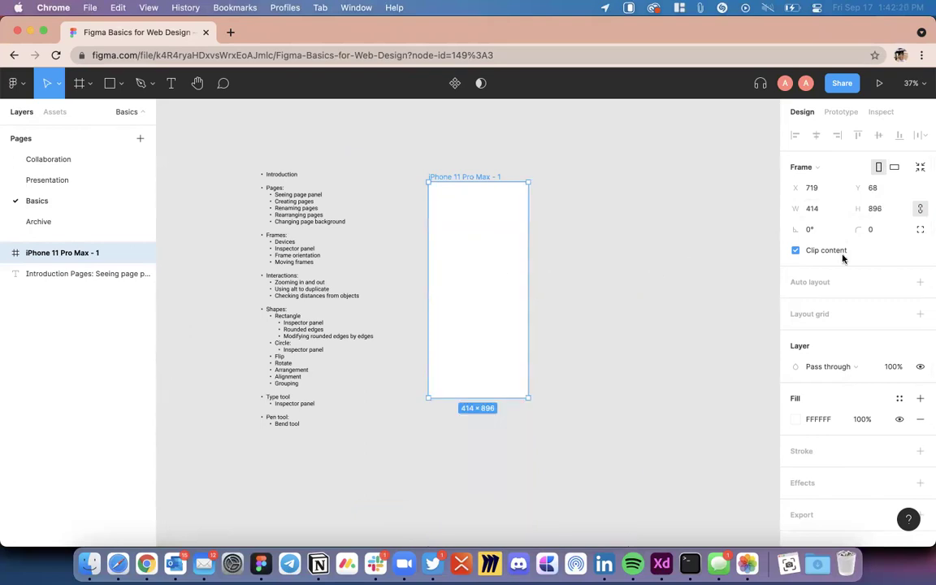
left_click(920, 209)
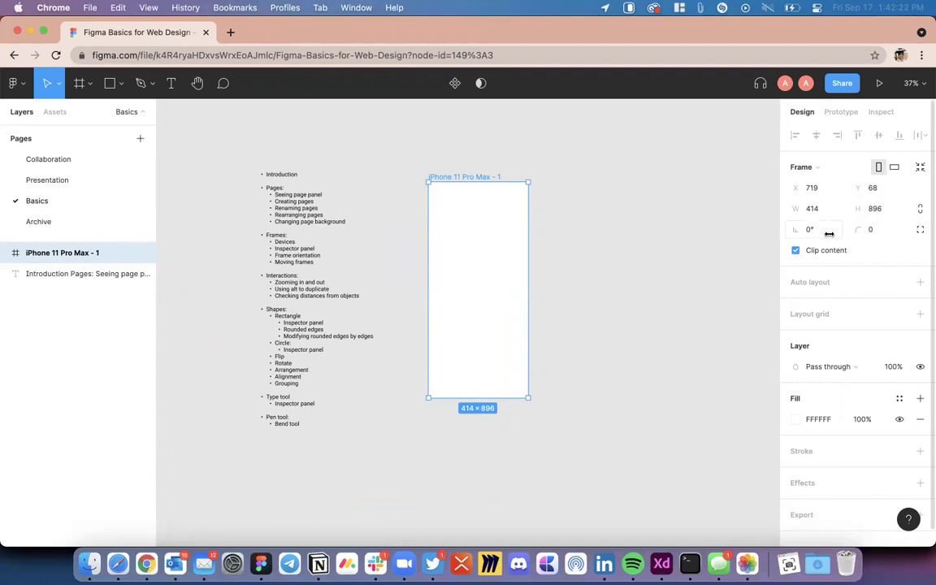
Step: Try widening the frame to 933 and rotating it 45°, undoing both
left_click_drag(529, 277, 653, 277)
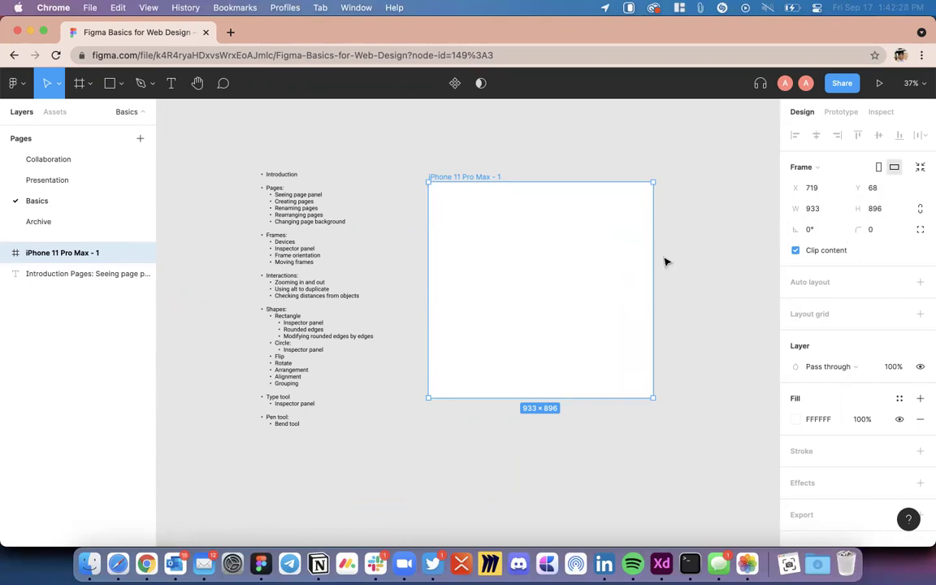
key("cmd+z")
left_click(813, 231)
type("45")
key("Return")
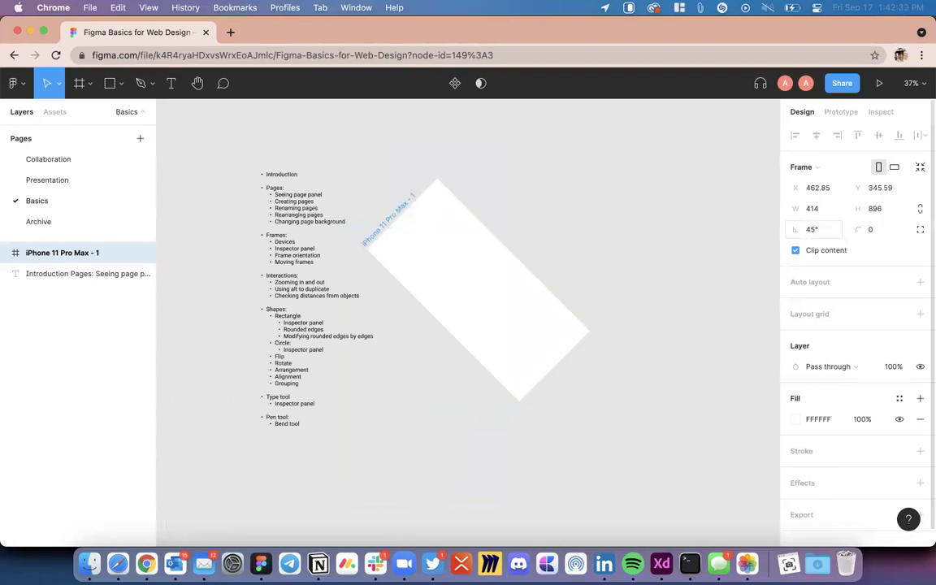
key("cmd+z")
Step: Set the iPhone frame's corner radius to 30
left_click(888, 231)
type("30")
key("Return")
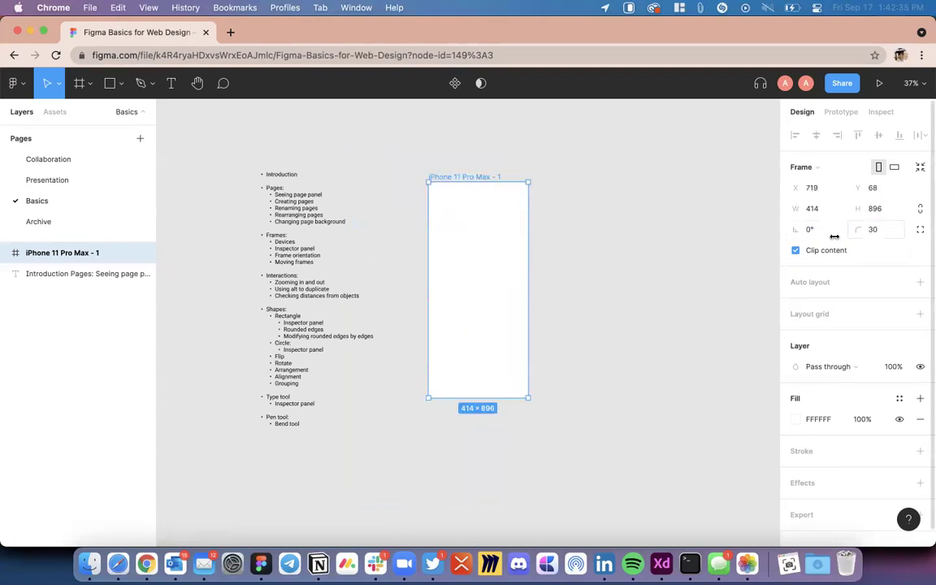
Step: Zoom in on the frame's rounded corner, then zoom out and reselect the frame
scroll(498, 151, "up", 5)
left_click(497, 151)
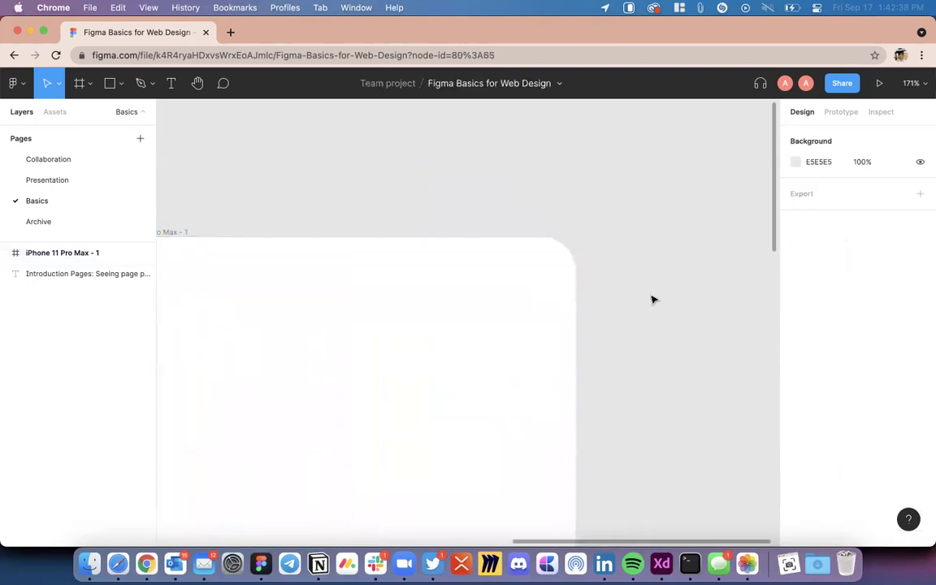
scroll(589, 244, "up", 5)
scroll(586, 244, "up", 5)
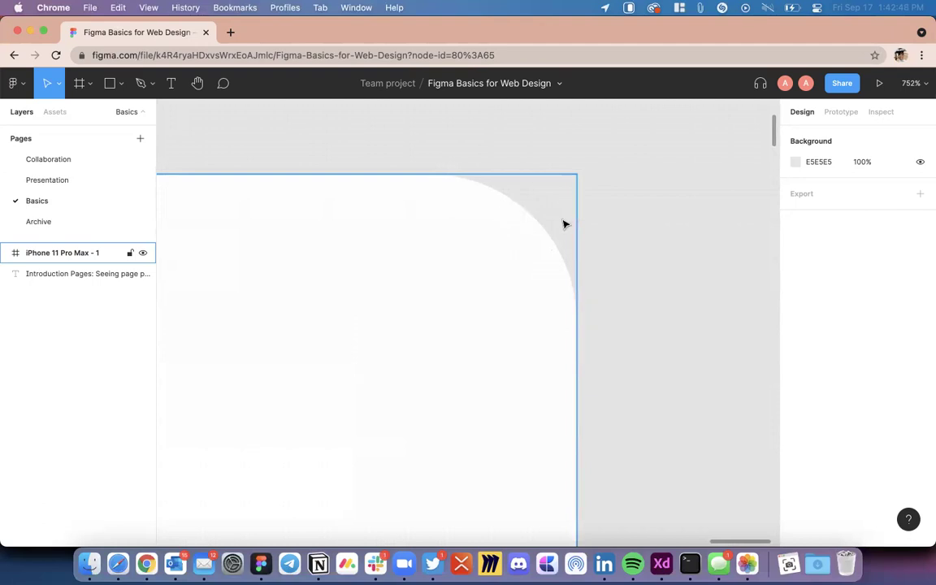
scroll(591, 237, "down", 10)
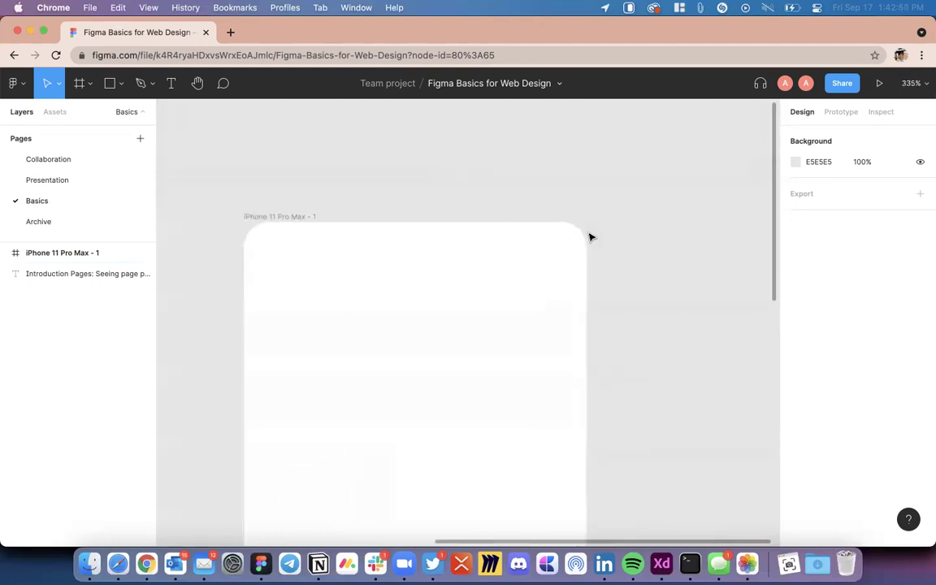
left_click(589, 233)
scroll(680, 246, "down", 5)
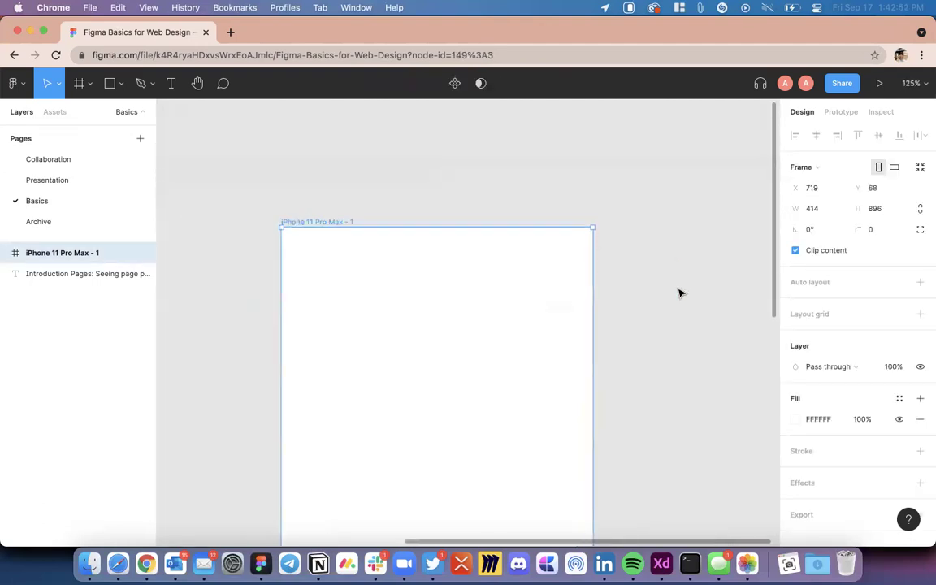
scroll(831, 291, "down", 1)
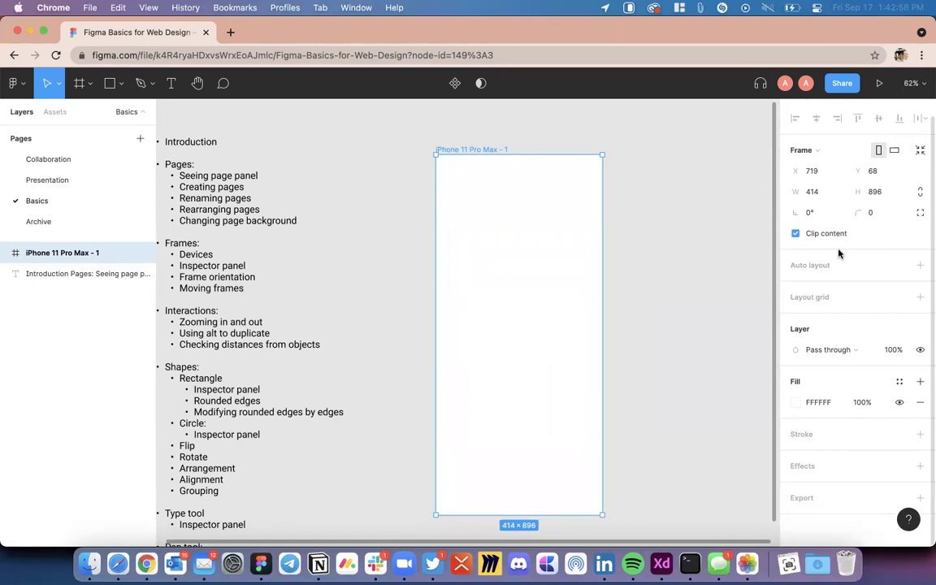
scroll(706, 294, "right", 3)
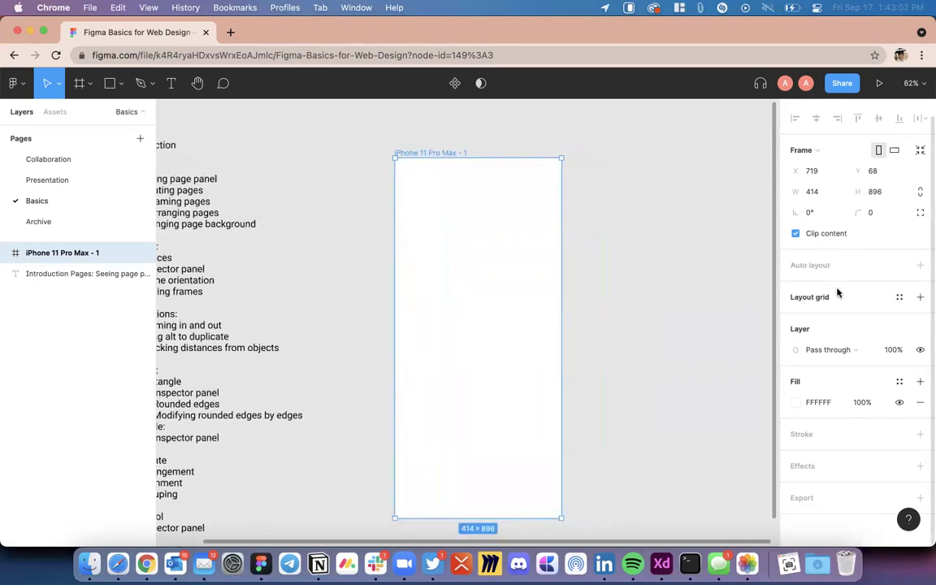
scroll(686, 338, "right", 5)
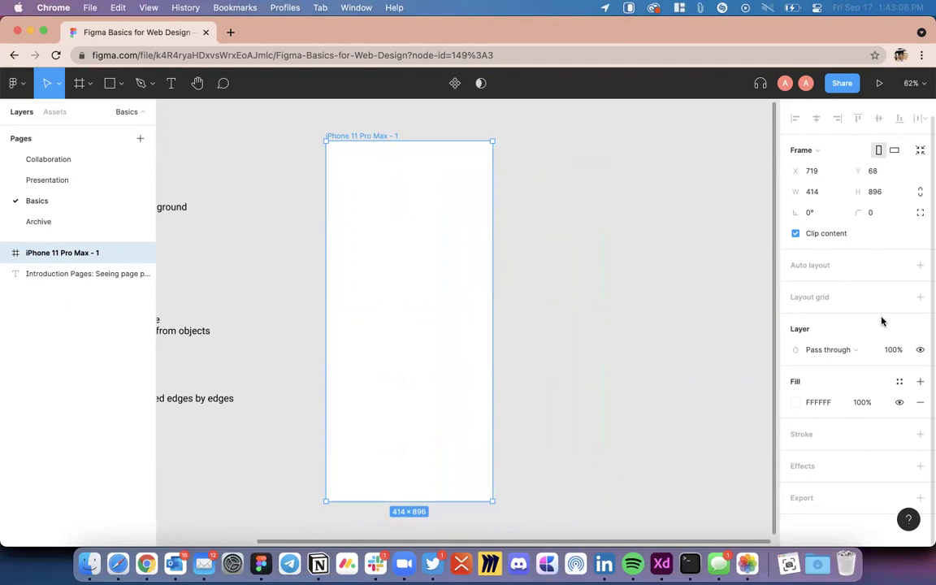
left_click(796, 403)
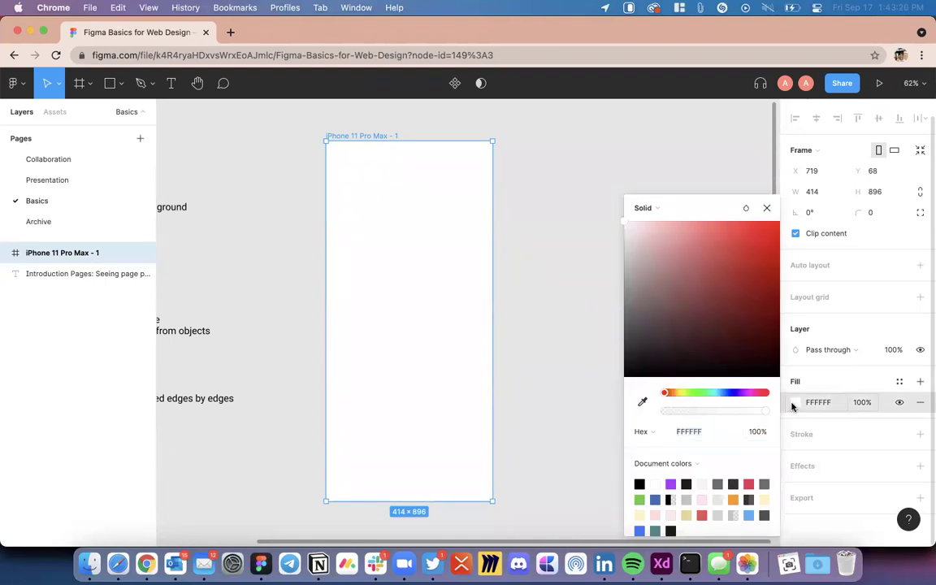
left_click(794, 403)
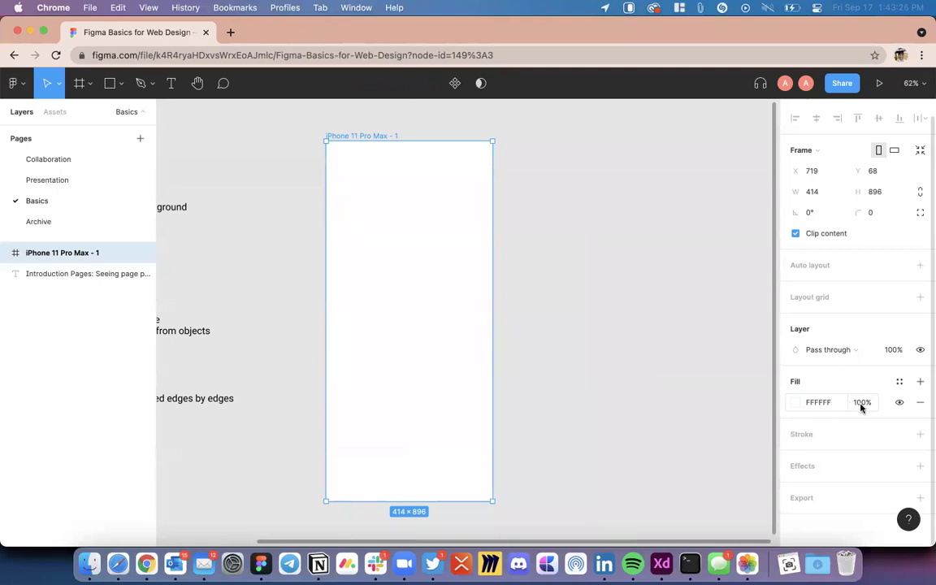
left_click(795, 402)
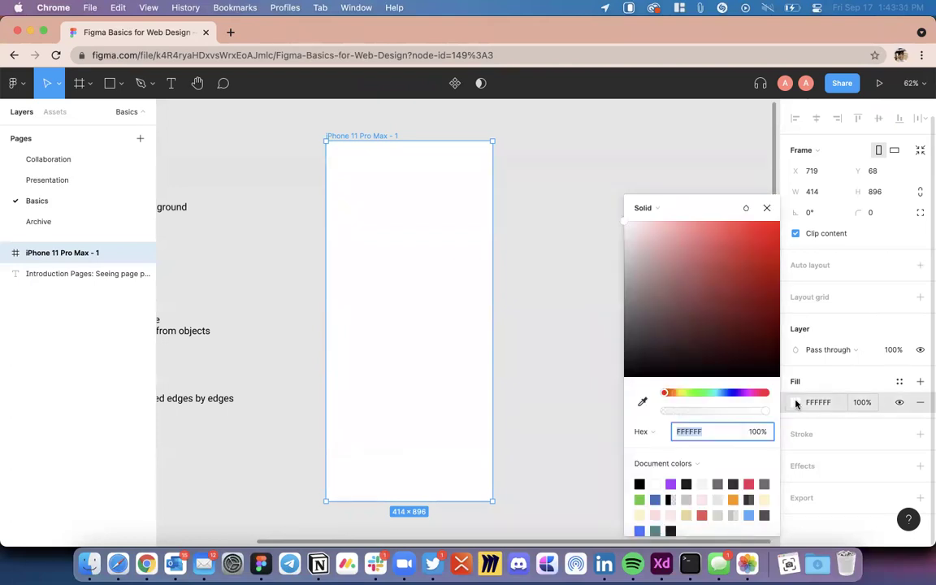
left_click_drag(681, 266, 734, 274)
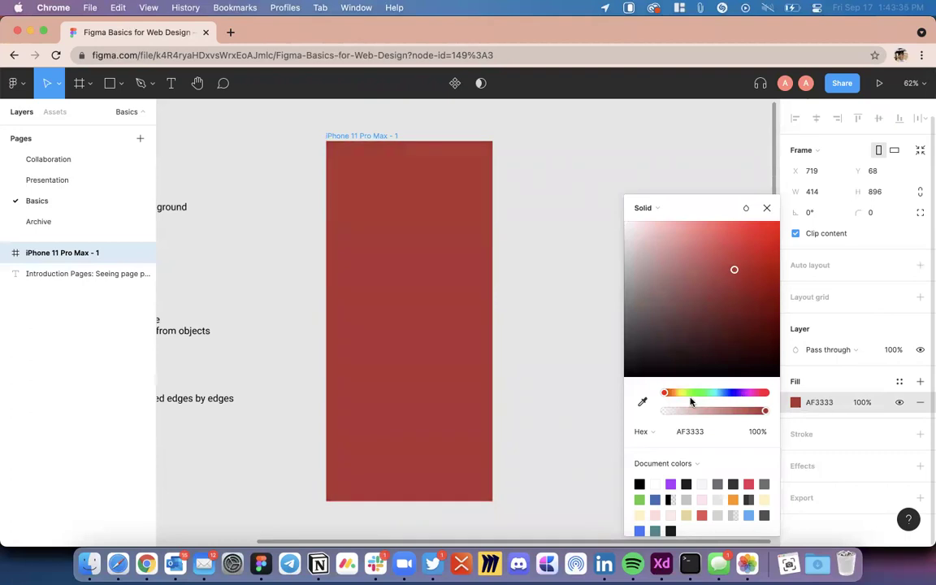
mouse_move(666, 393)
left_mouse_down()
mouse_move(739, 395)
mouse_move(668, 394)
mouse_move(680, 395)
left_mouse_up()
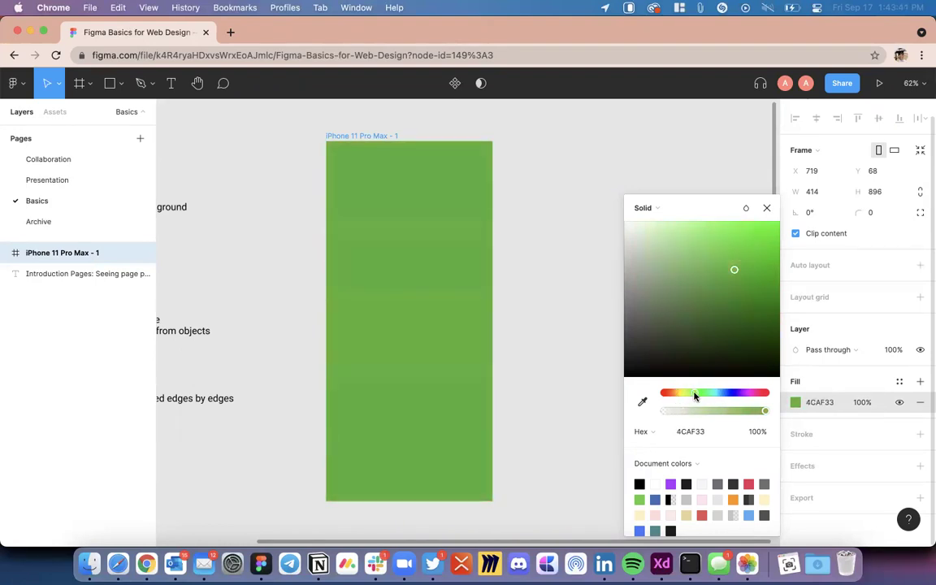
mouse_move(694, 393)
left_mouse_down()
mouse_move(718, 394)
mouse_move(706, 393)
left_mouse_up()
mouse_move(710, 274)
left_mouse_down()
mouse_move(702, 270)
mouse_move(713, 297)
mouse_move(723, 251)
mouse_move(732, 270)
mouse_move(701, 248)
left_mouse_up()
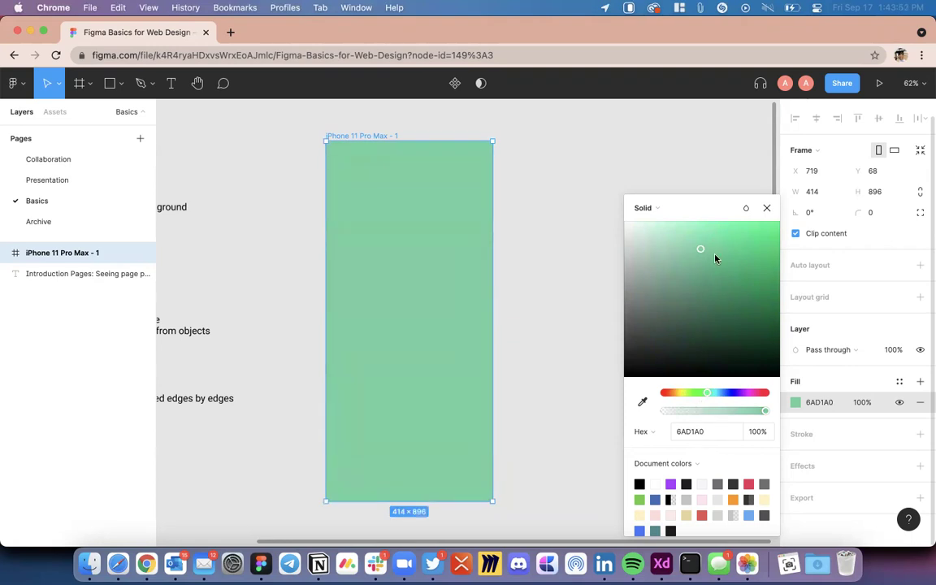
mouse_move(715, 258)
left_mouse_down()
mouse_move(724, 259)
mouse_move(723, 277)
mouse_move(698, 278)
mouse_move(737, 245)
left_mouse_up()
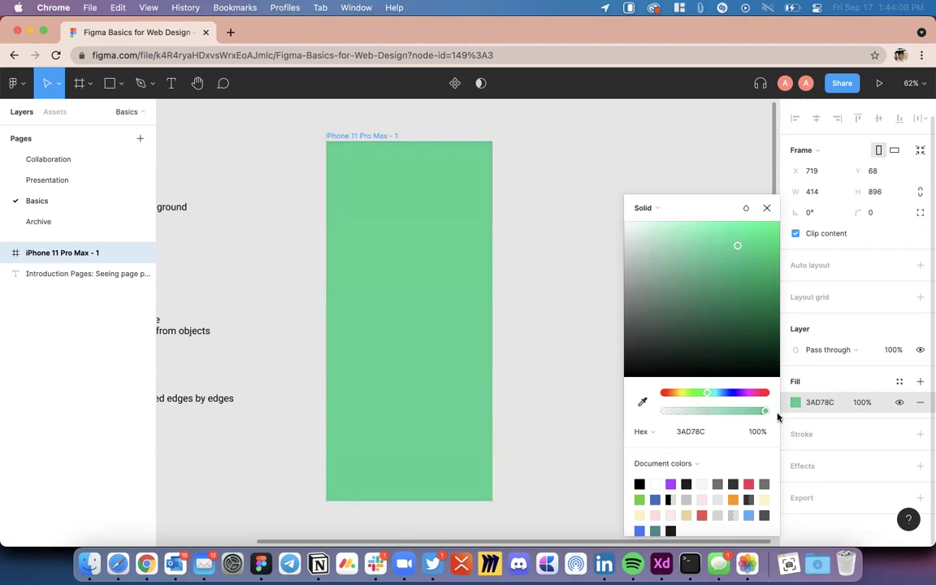
left_click_drag(780, 412, 764, 432)
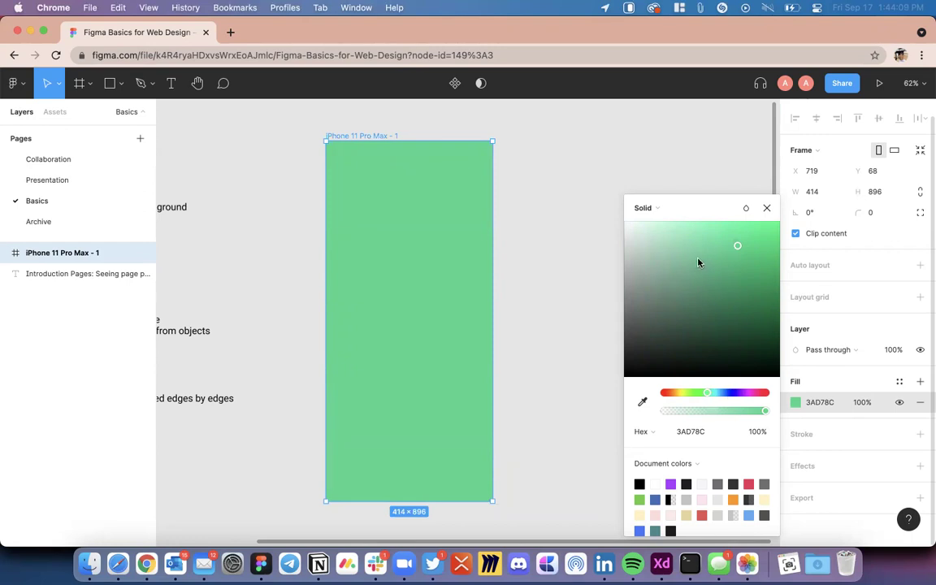
left_click_drag(704, 261, 610, 217)
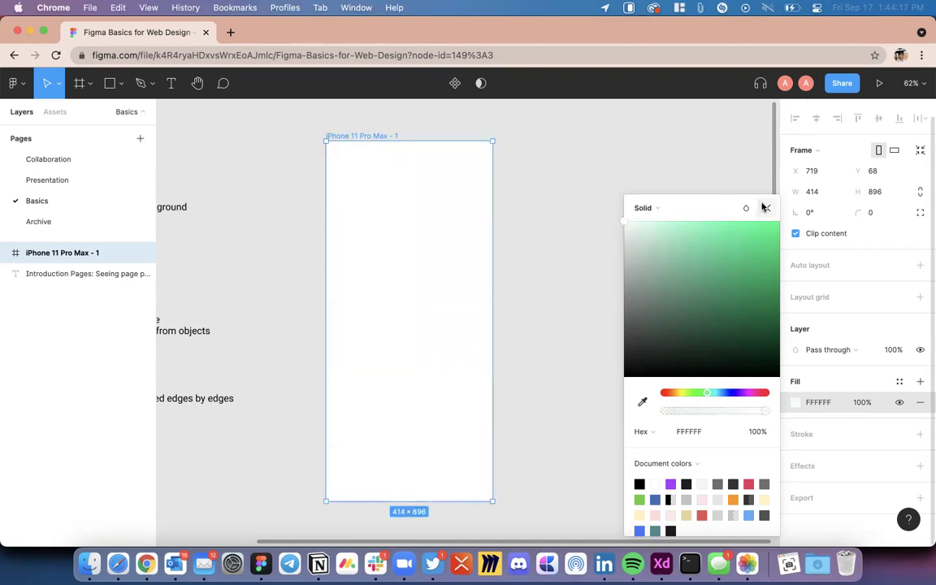
left_click(766, 208)
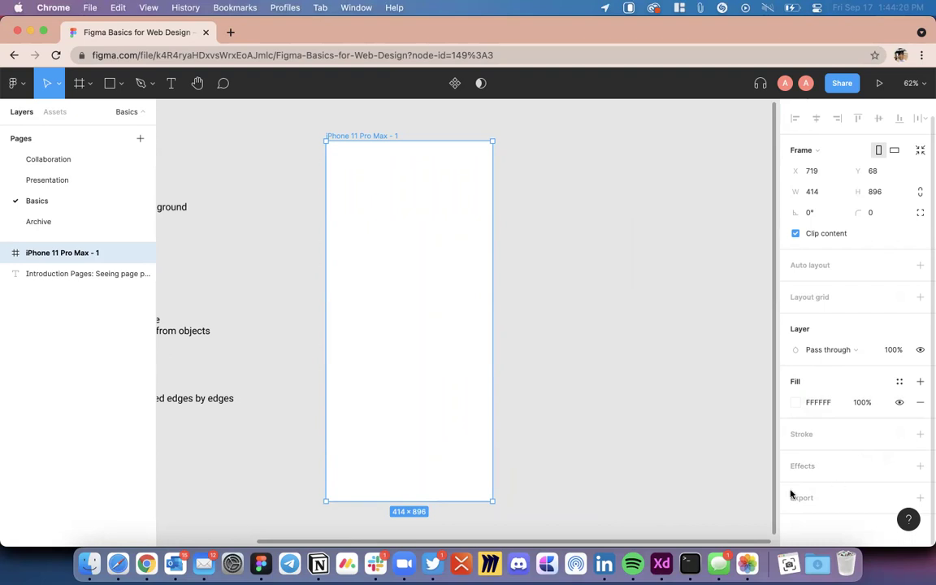
scroll(687, 469, "left", 5)
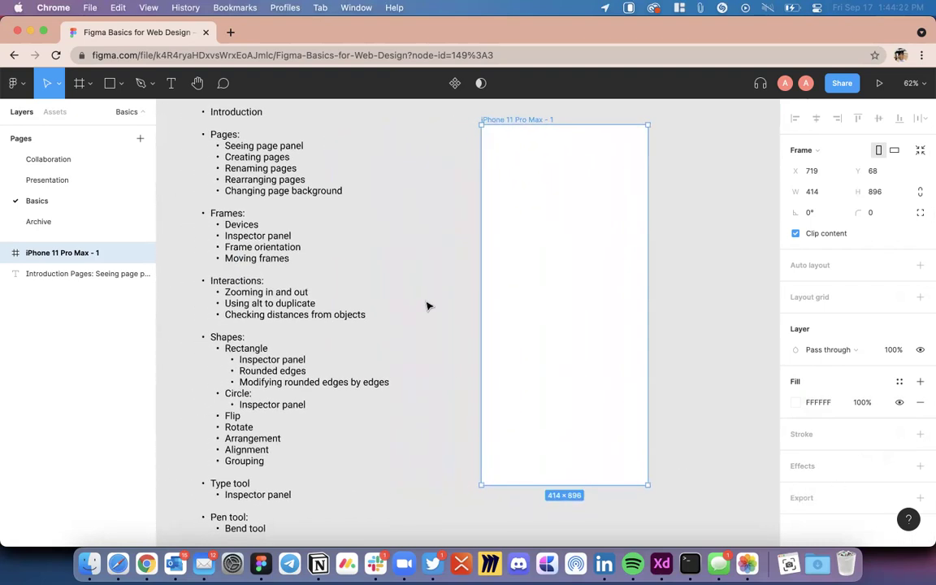
left_click(428, 305)
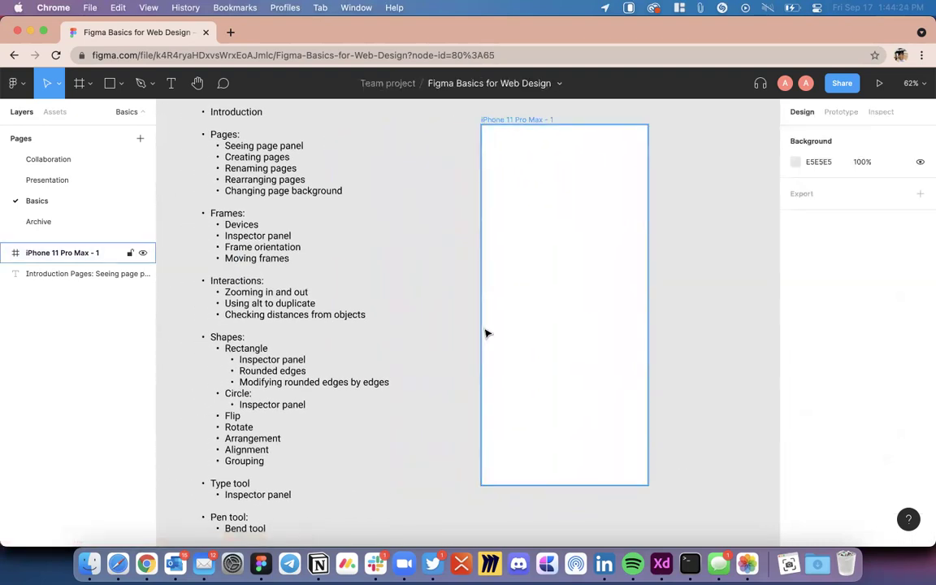
left_click(655, 284)
scroll(657, 288, "right", 3)
scroll(658, 288, "up", 1)
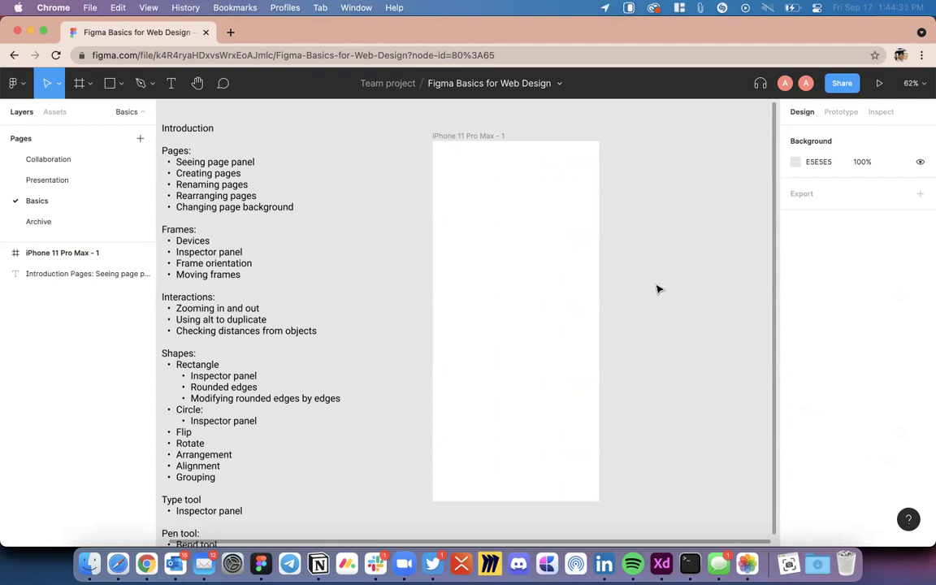
scroll(658, 289, "down", 5)
scroll(658, 289, "up", 5)
scroll(658, 288, "down", 5)
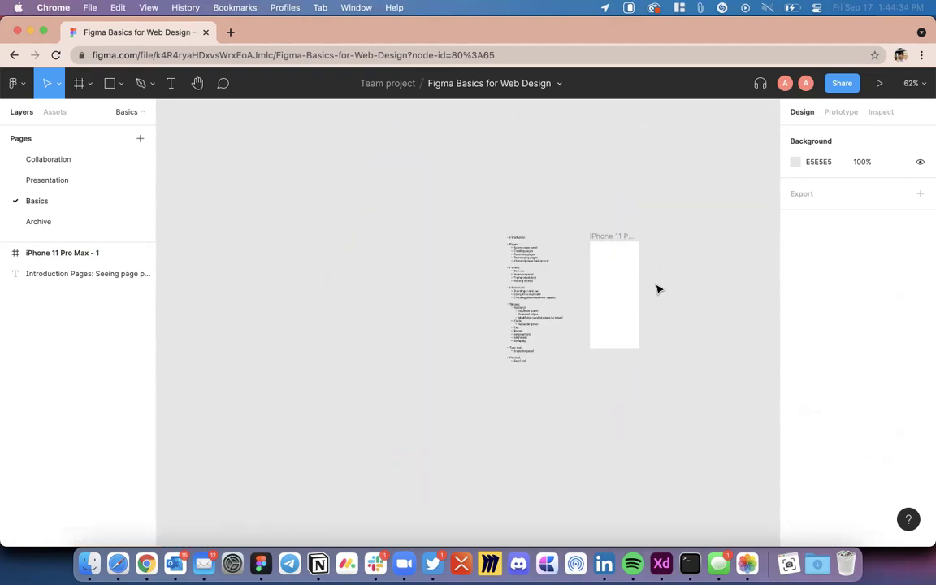
scroll(658, 288, "up", 5)
scroll(658, 288, "down", 2)
scroll(658, 289, "up", 5)
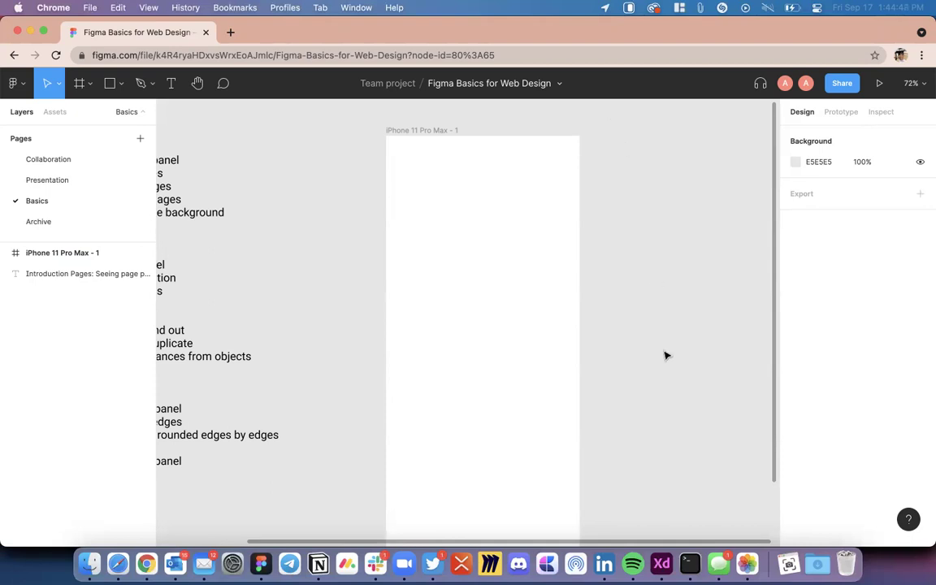
scroll(420, 183, "up", 2)
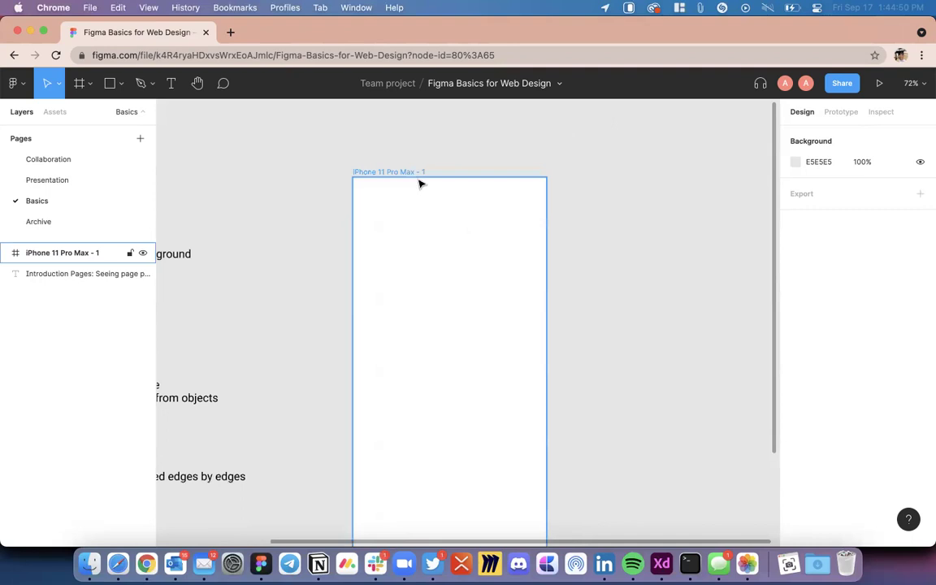
left_click(408, 174)
scroll(408, 175, "right", 2)
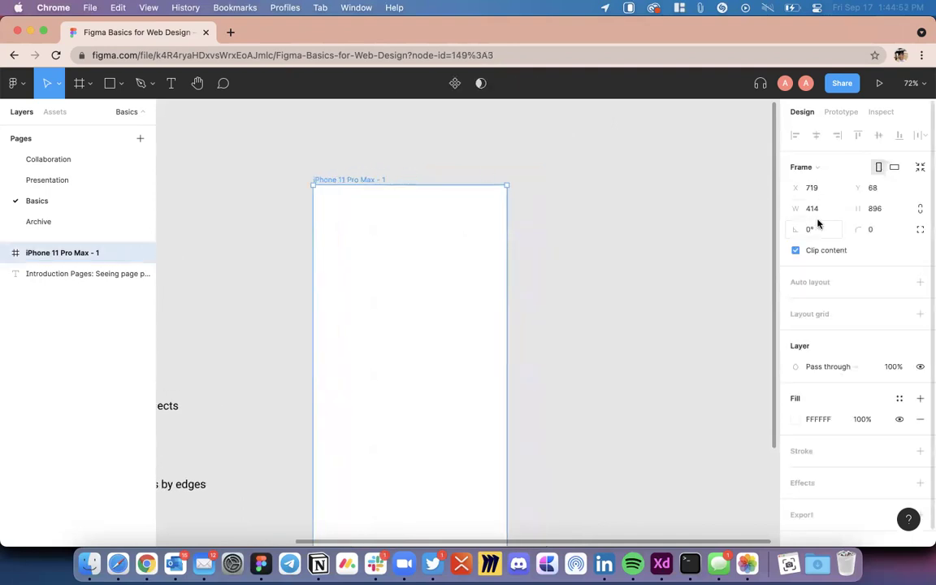
Step: Give the iPhone 11 Pro Max frame a corner radius of 30
left_click(871, 234)
type("30")
key("Return")
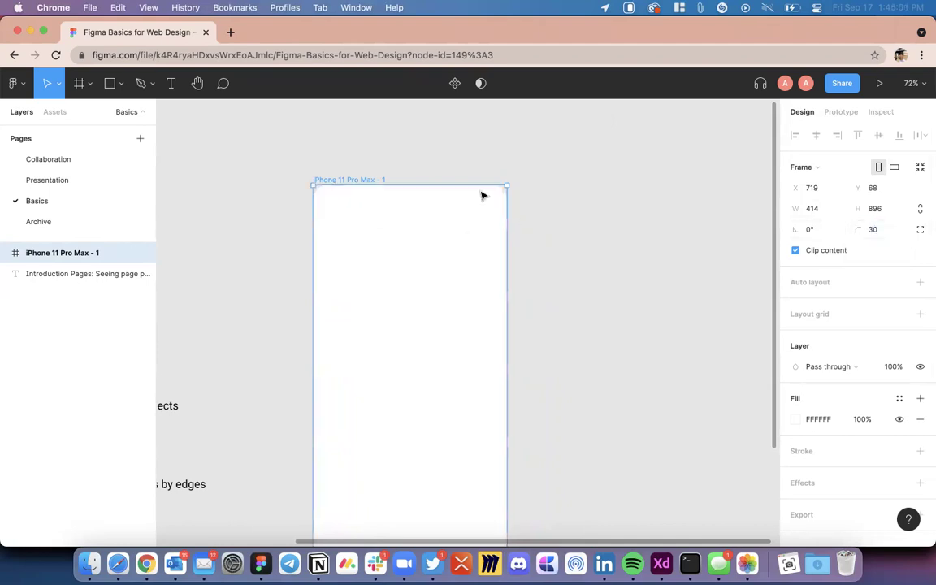
scroll(474, 208, "up", 10)
scroll(474, 208, "up", 5)
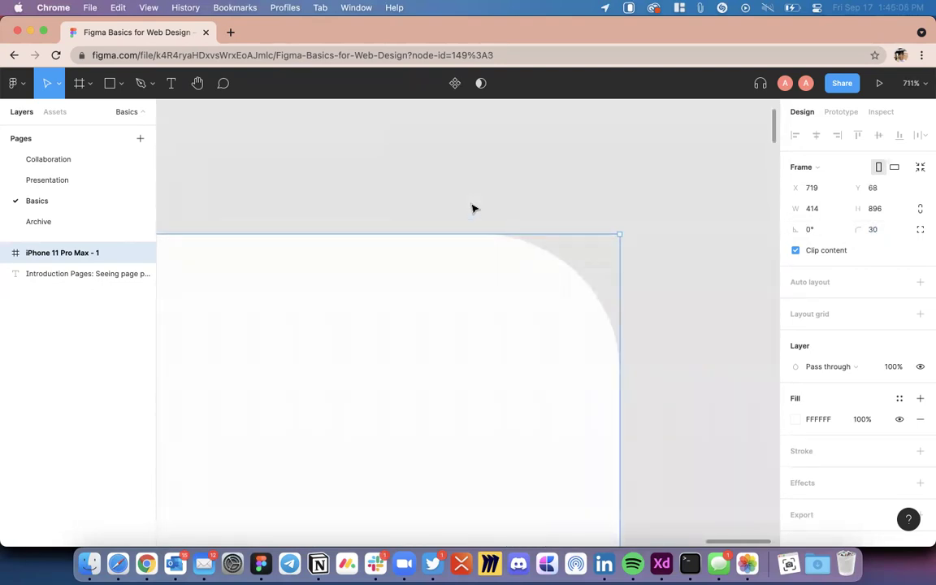
scroll(473, 208, "down", 12)
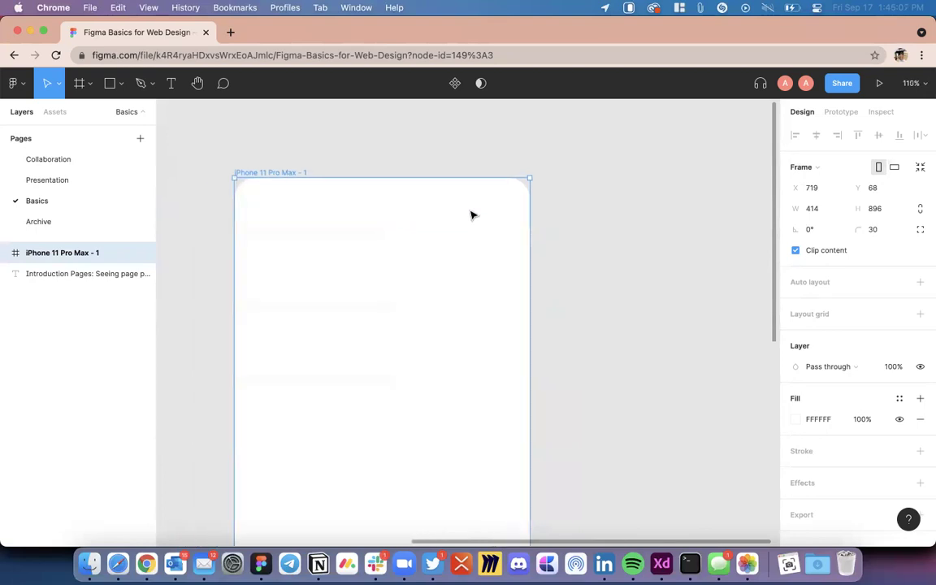
scroll(474, 215, "down", 5)
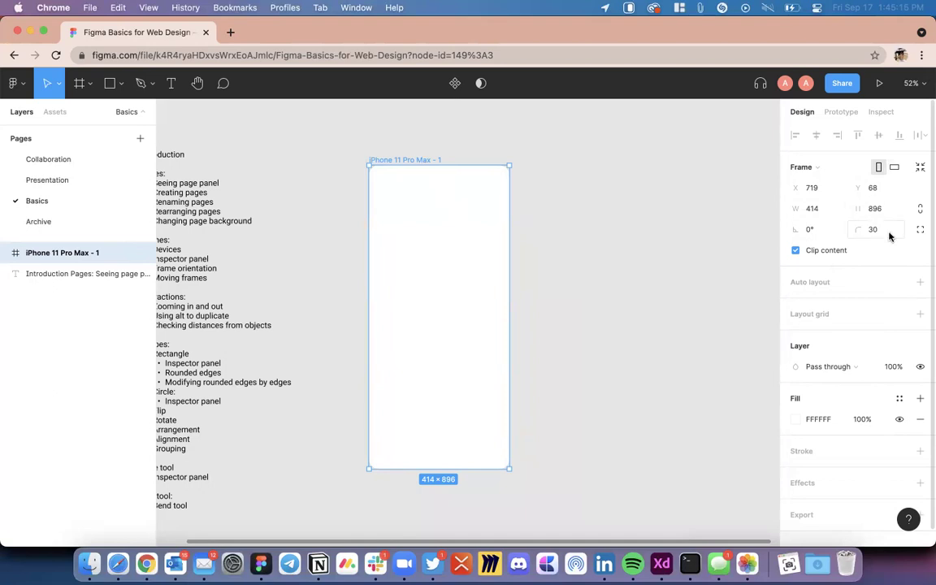
Step: Pan and zoom the canvas to about 43%, then select the iPhone 11 Pro Max - 1 frame
left_click(598, 292)
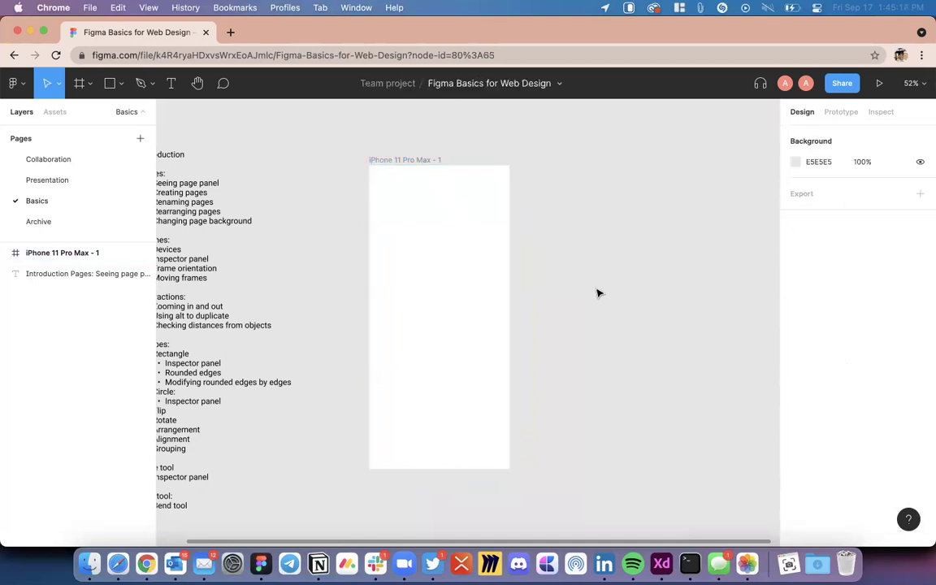
scroll(597, 294, "left", 5)
scroll(598, 293, "down", 2)
scroll(597, 293, "right", 2)
scroll(597, 294, "up", 1)
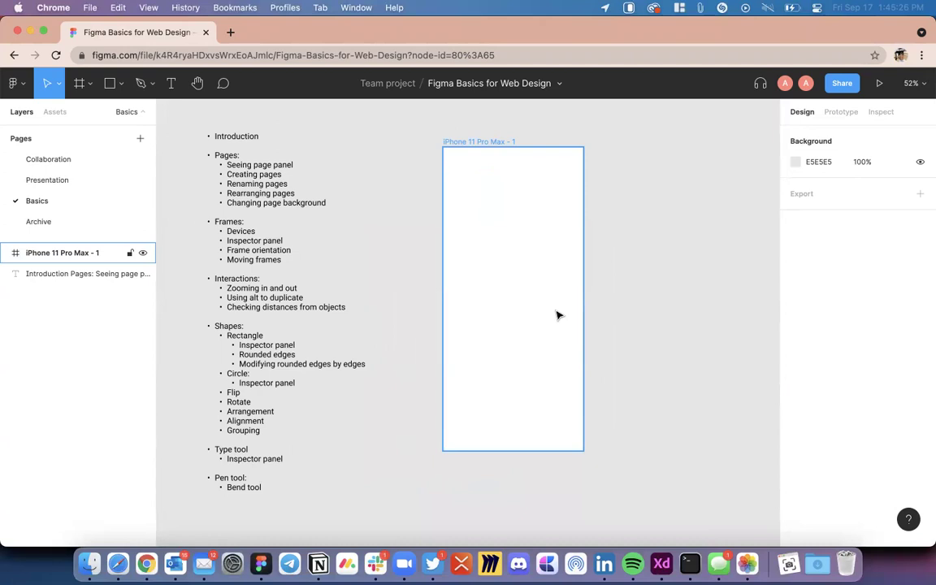
scroll(657, 290, "up", 1)
scroll(657, 290, "right", 1)
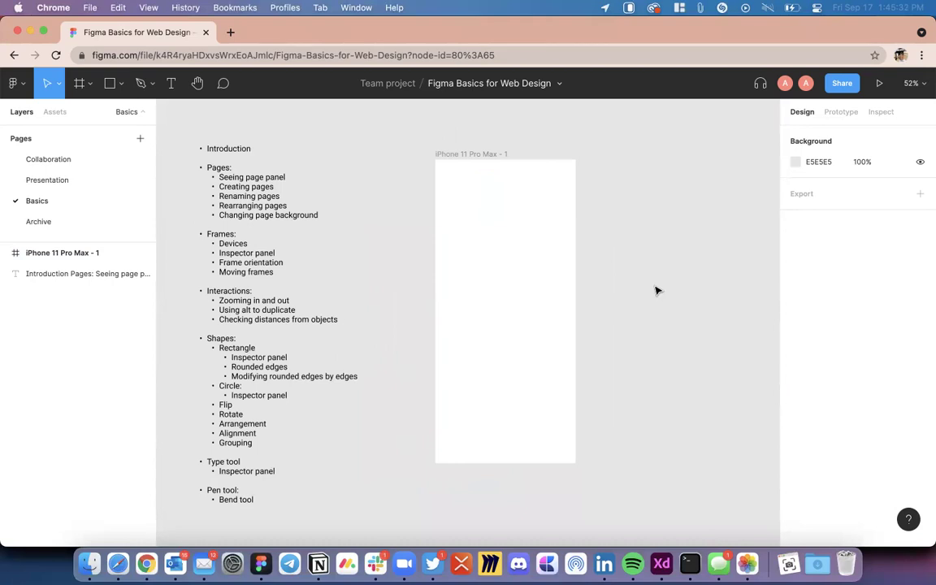
scroll(657, 290, "right", 2)
scroll(657, 291, "up", 1)
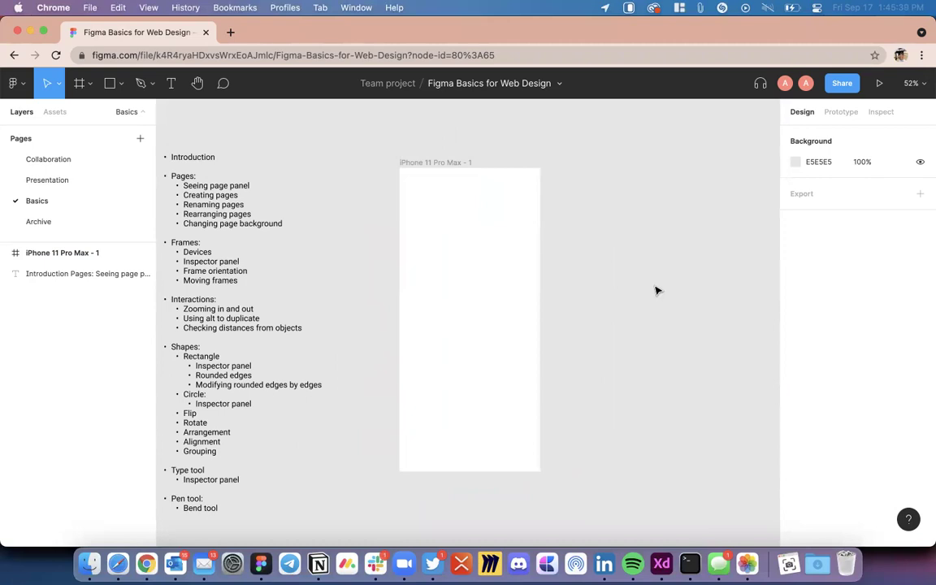
scroll(658, 290, "down", 1)
scroll(658, 290, "left", 1)
scroll(509, 268, "up", 5)
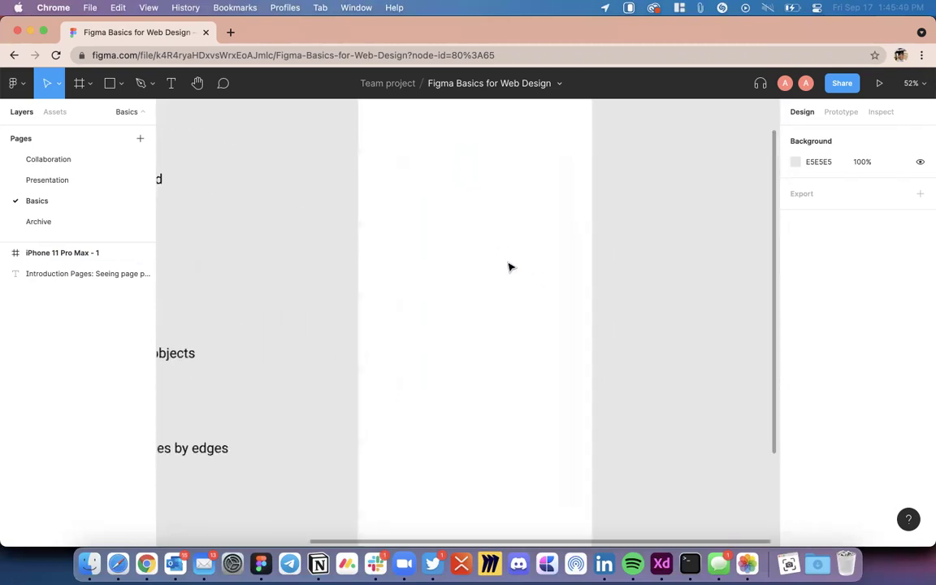
scroll(509, 267, "down", 5)
scroll(510, 267, "up", 3)
scroll(509, 268, "down", 3)
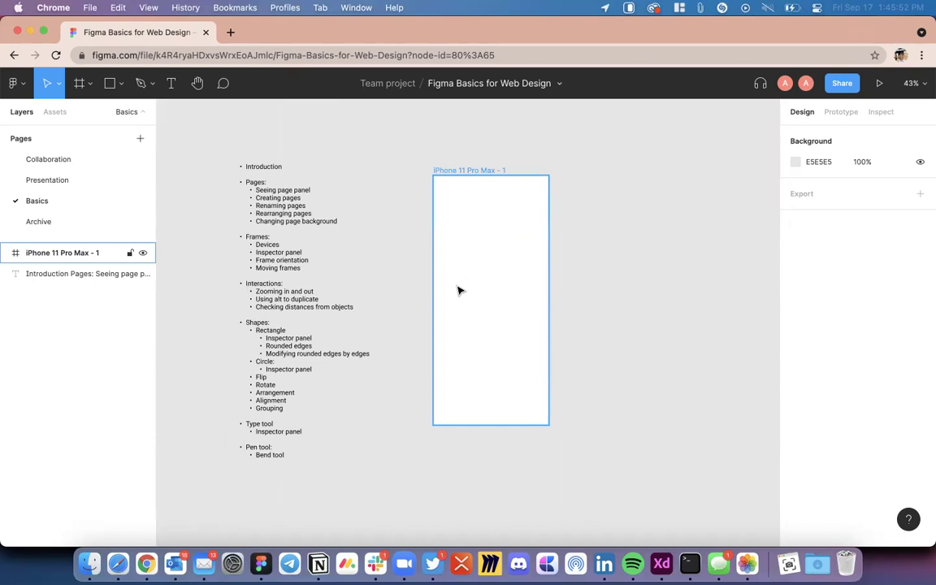
scroll(476, 166, "right", 3)
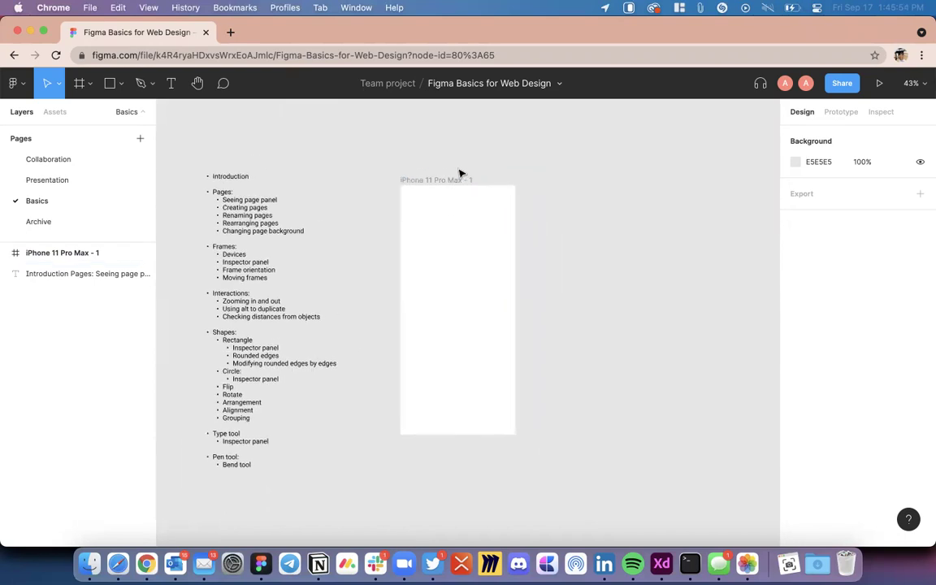
left_click(449, 180)
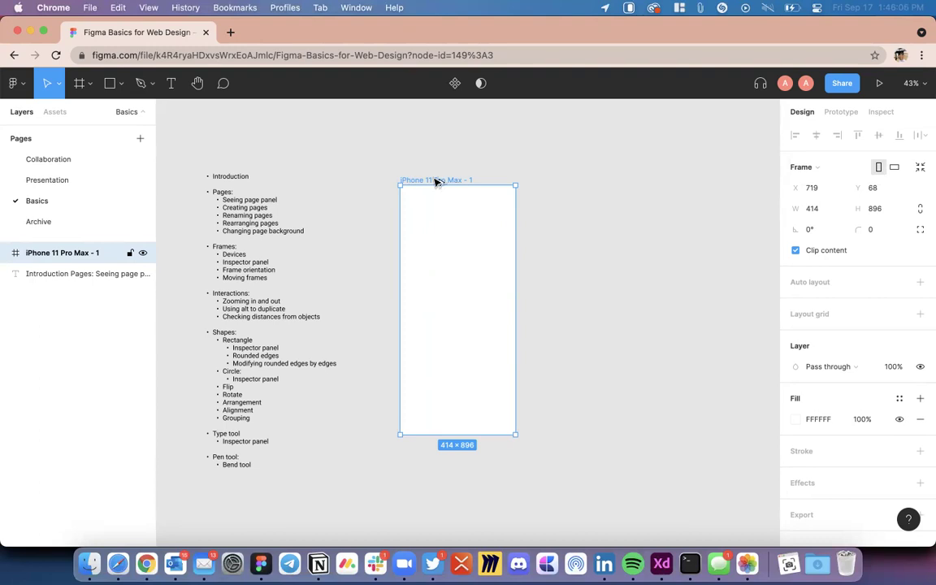
left_click_drag(441, 184, 576, 180)
scroll(715, 237, "right", 3)
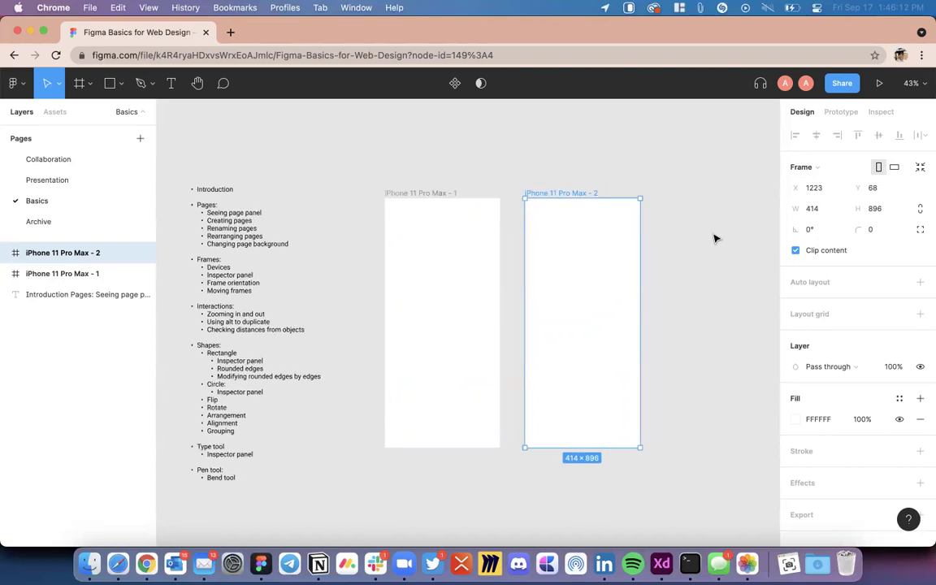
key("Delete")
left_click(418, 207)
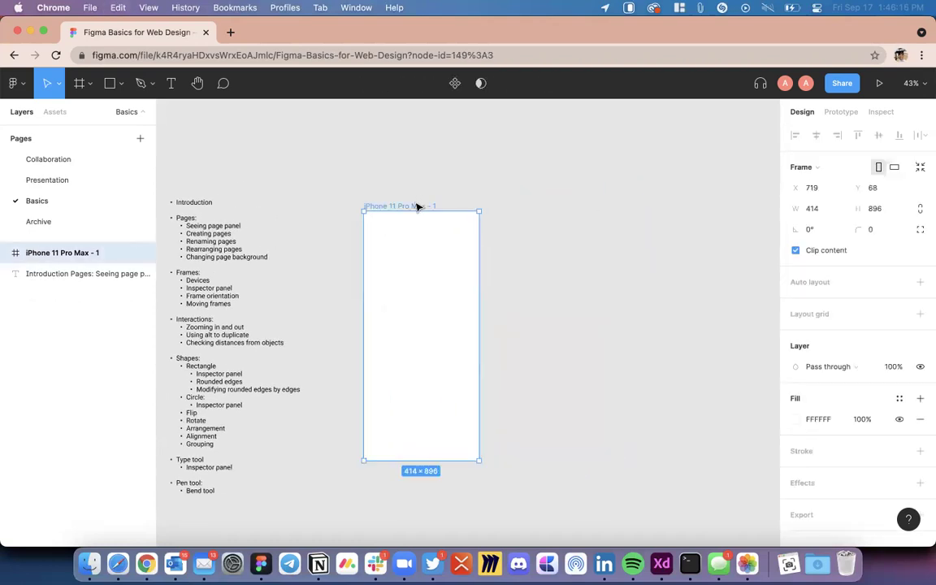
key("super+v")
left_click(537, 190)
left_click(535, 207)
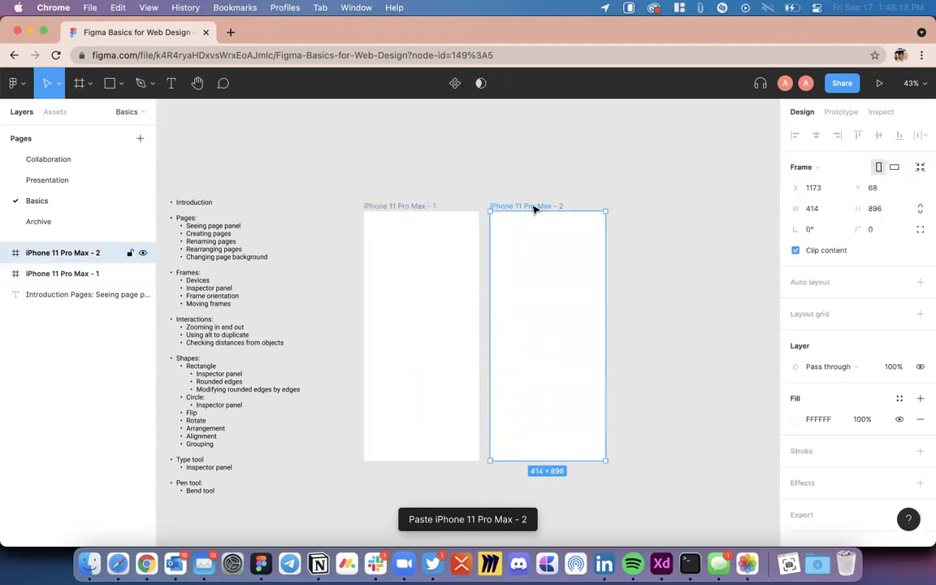
key("Delete")
left_click(418, 205)
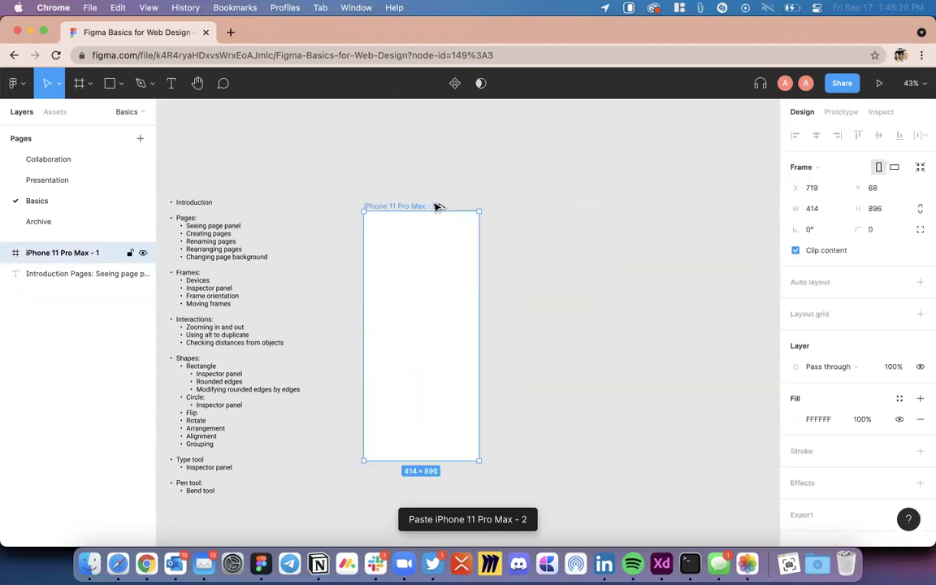
key("super+v")
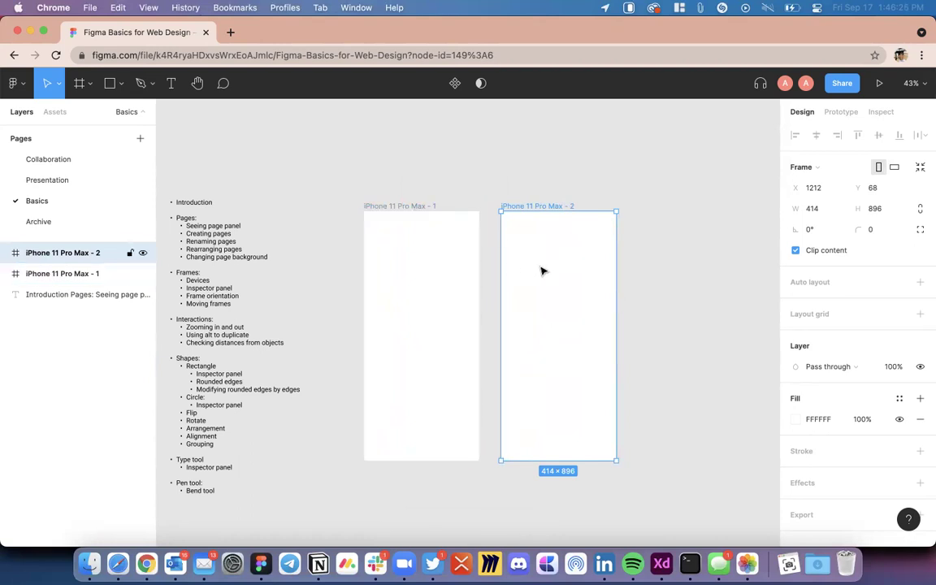
scroll(479, 338, "up", 3)
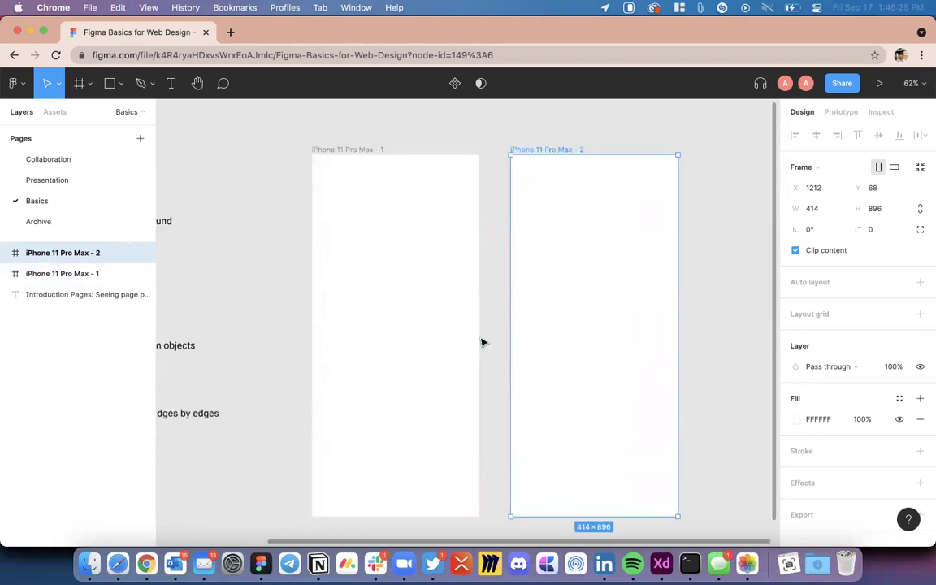
scroll(496, 337, "down", 4)
left_click(632, 292)
left_click(524, 202)
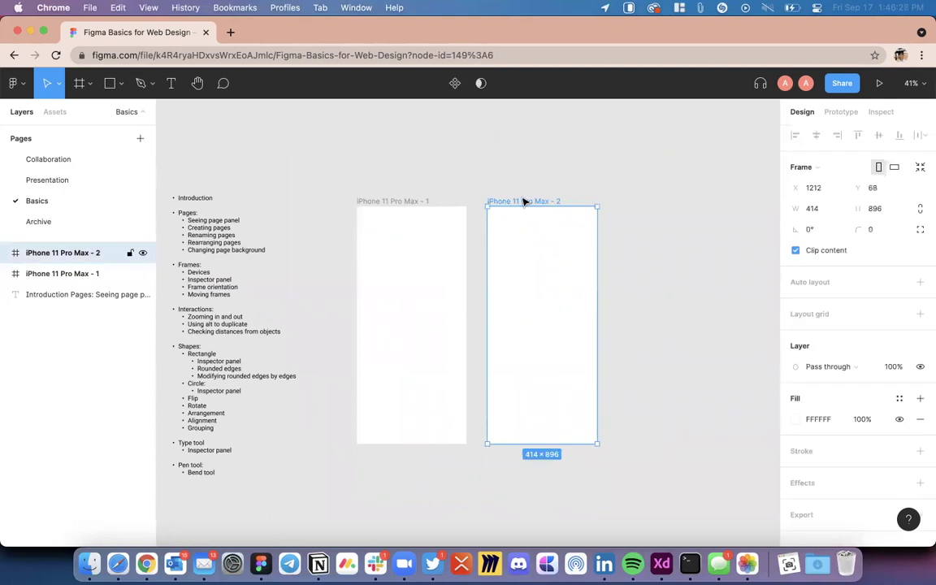
scroll(552, 330, "up", 1)
scroll(551, 330, "up", 2)
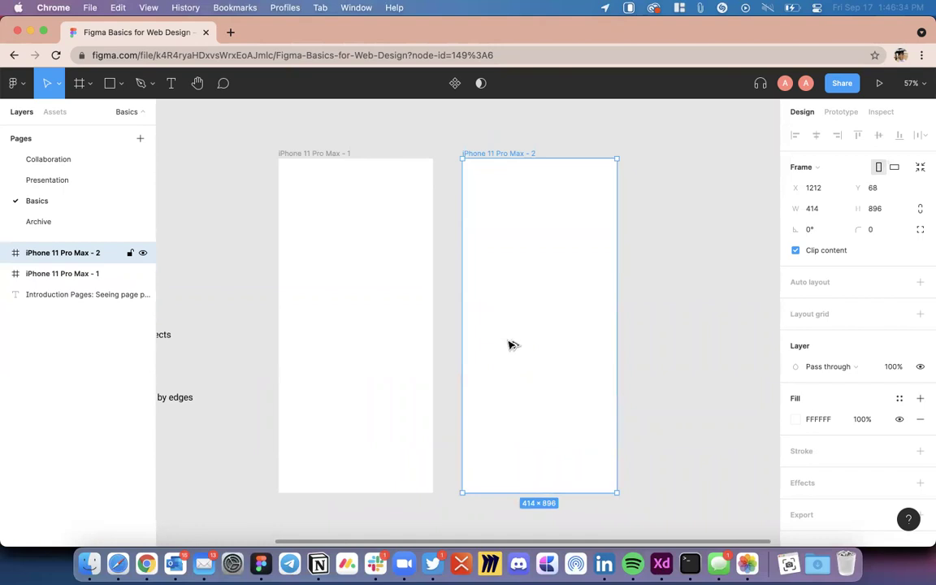
key("alt")
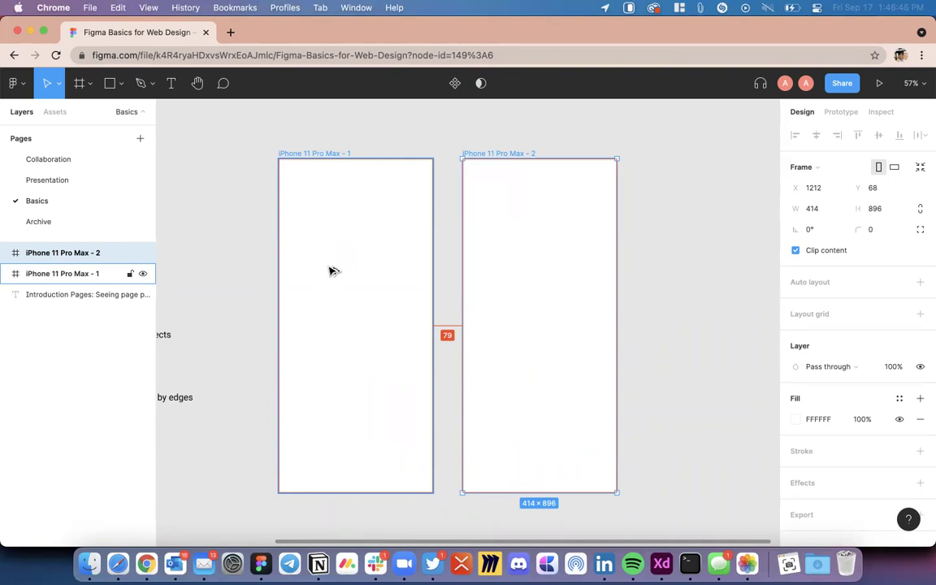
left_click(464, 142)
left_click(479, 151)
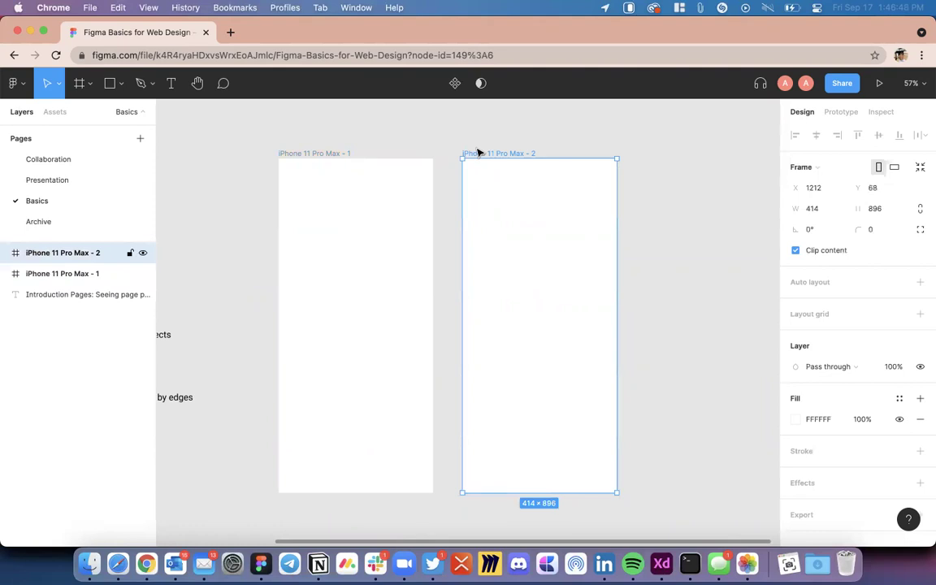
key("Delete")
scroll(513, 226, "down", 3)
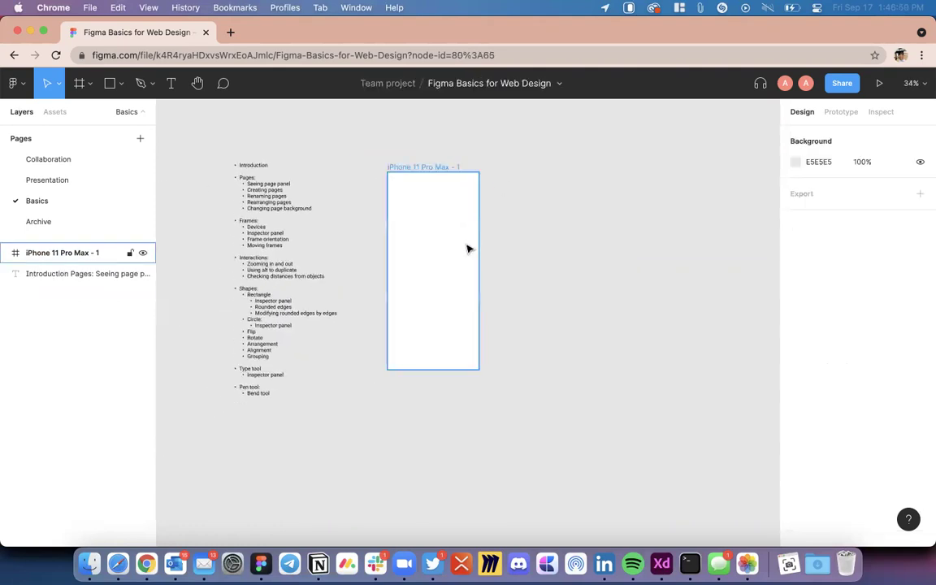
Step: Choose the Rectangle tool from the shape tools dropdown
scroll(467, 248, "up", 5)
scroll(468, 249, "left", 2)
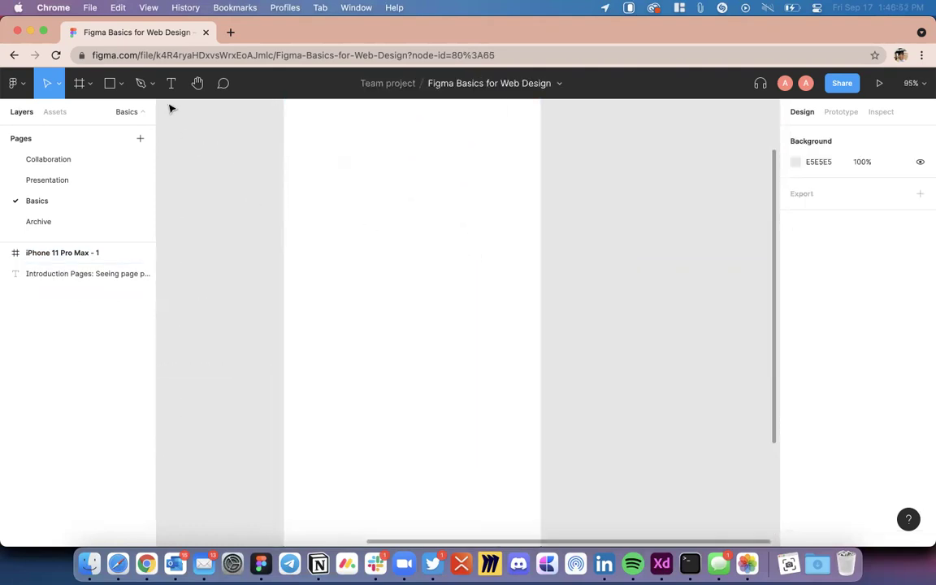
left_click(120, 85)
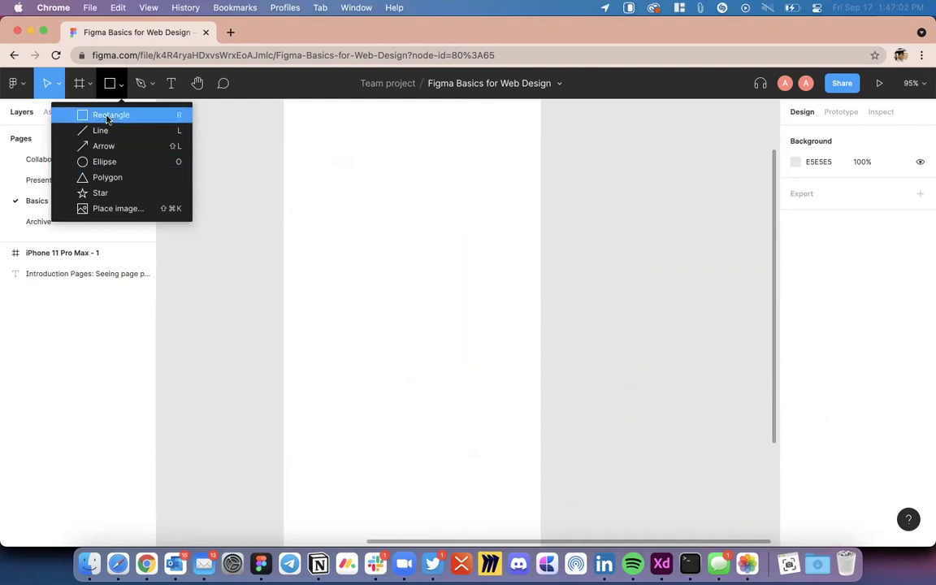
left_click(122, 115)
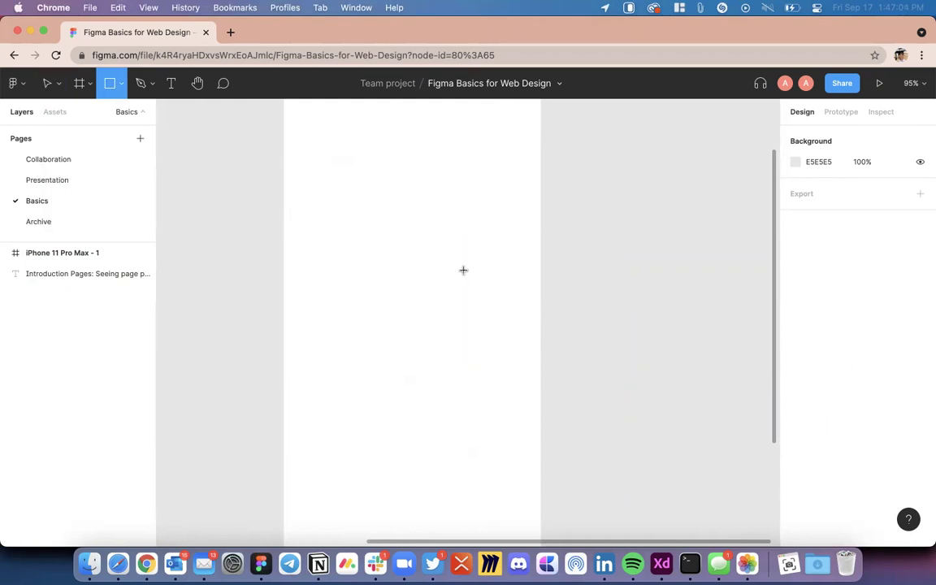
left_click(113, 83)
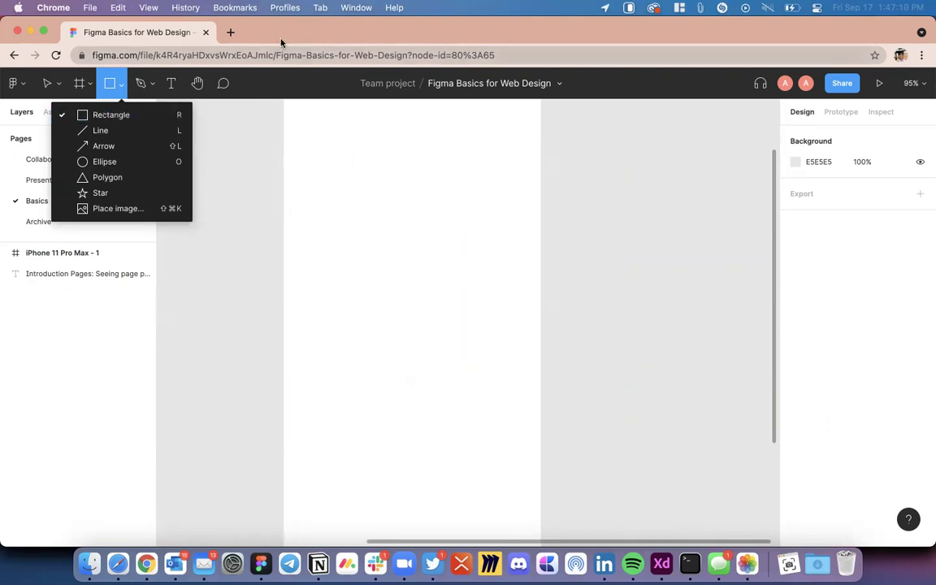
left_click(116, 96)
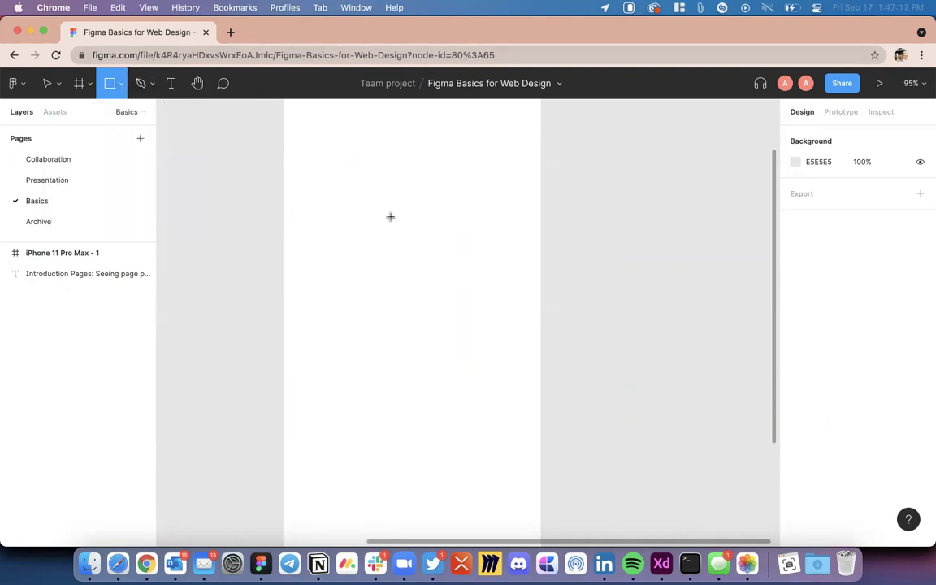
Step: Draw a grey 264×253 rectangle in the iPhone frame's upper left
scroll(325, 207, "right", 2)
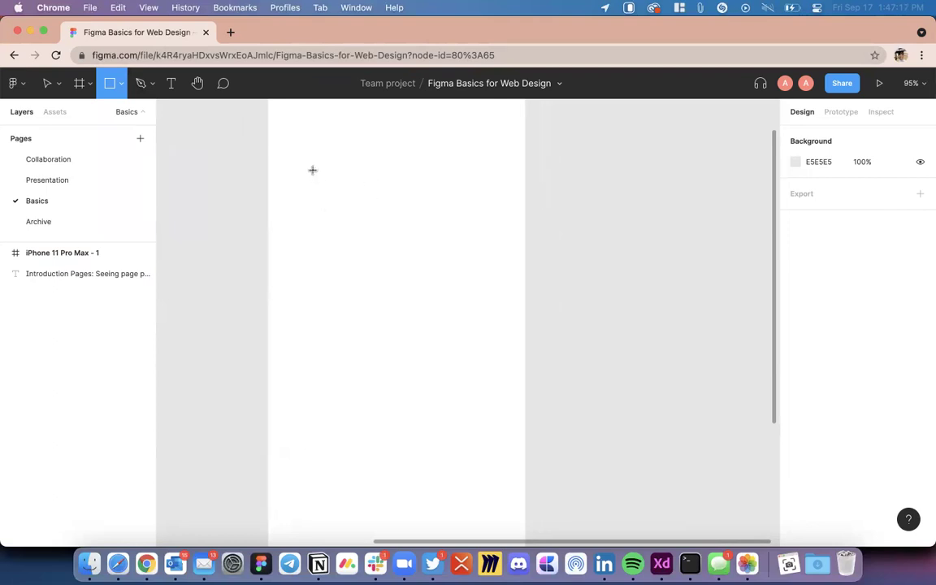
scroll(313, 183, "up", 2)
scroll(313, 183, "right", 1)
mouse_move(293, 172)
left_mouse_down()
mouse_move(407, 303)
mouse_move(466, 347)
mouse_move(464, 309)
mouse_move(424, 334)
mouse_move(455, 317)
mouse_move(395, 300)
mouse_move(457, 331)
left_mouse_up()
scroll(535, 362, "up", 2)
scroll(535, 362, "right", 1)
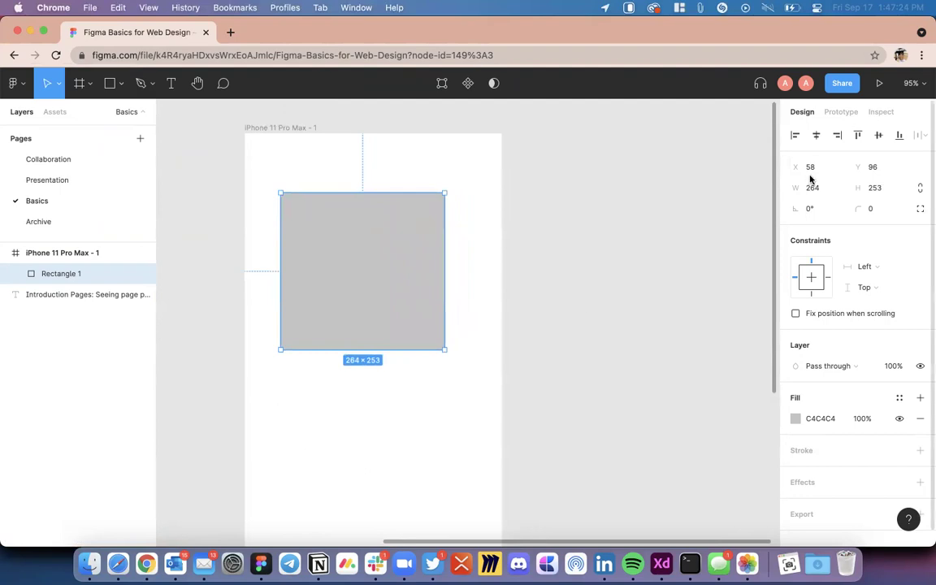
left_click(585, 252)
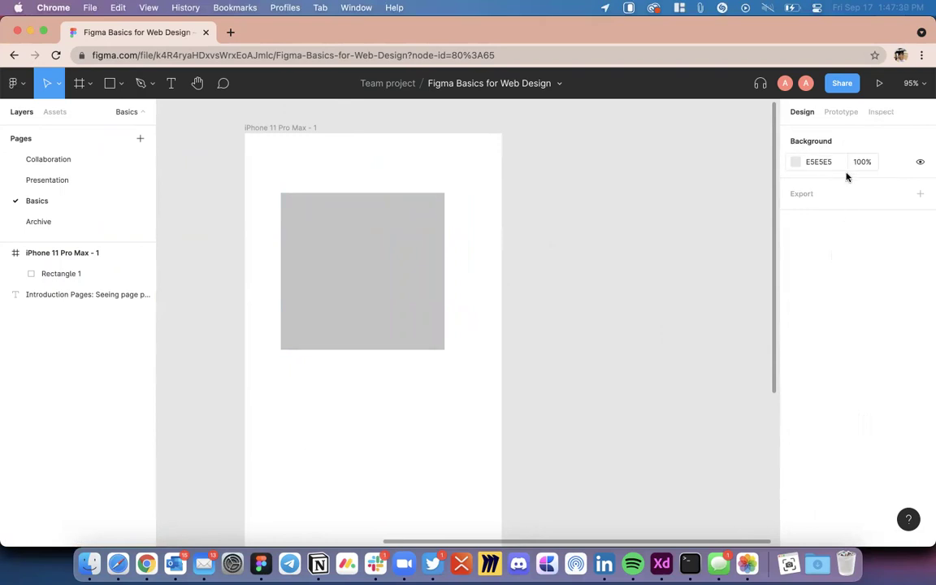
Step: Reset Rectangle 1 to X 0, Y 0, then drag it back inside the frame
left_click(365, 270)
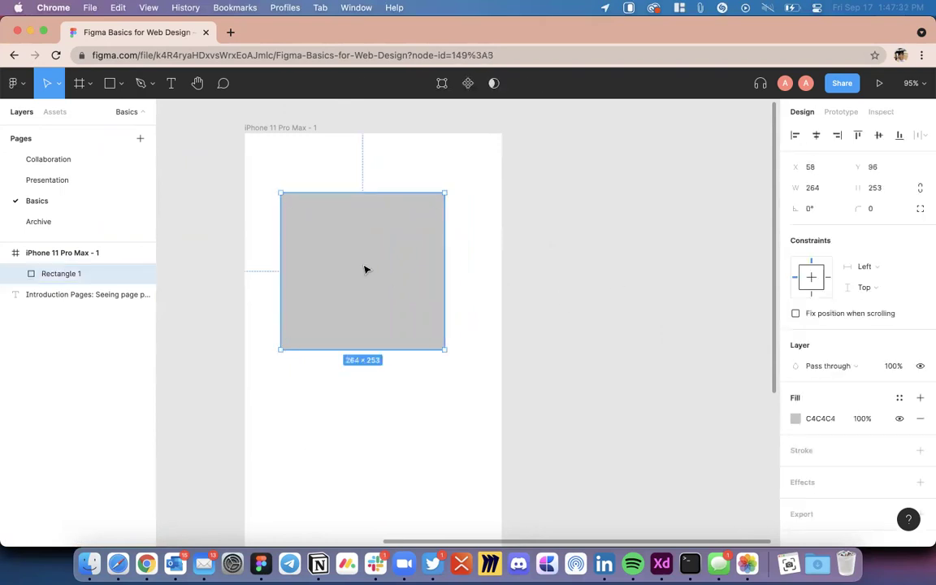
left_click(818, 169)
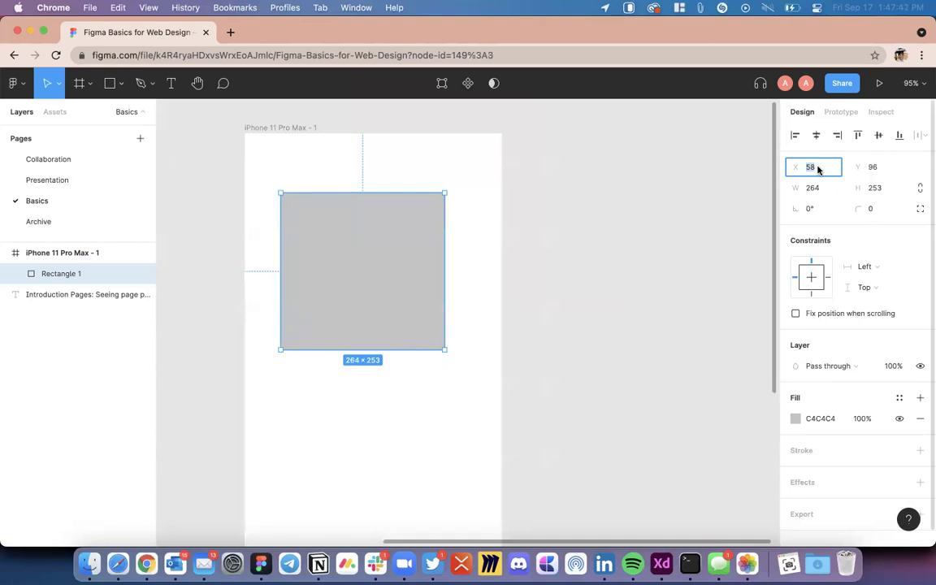
type("0")
key("Tab")
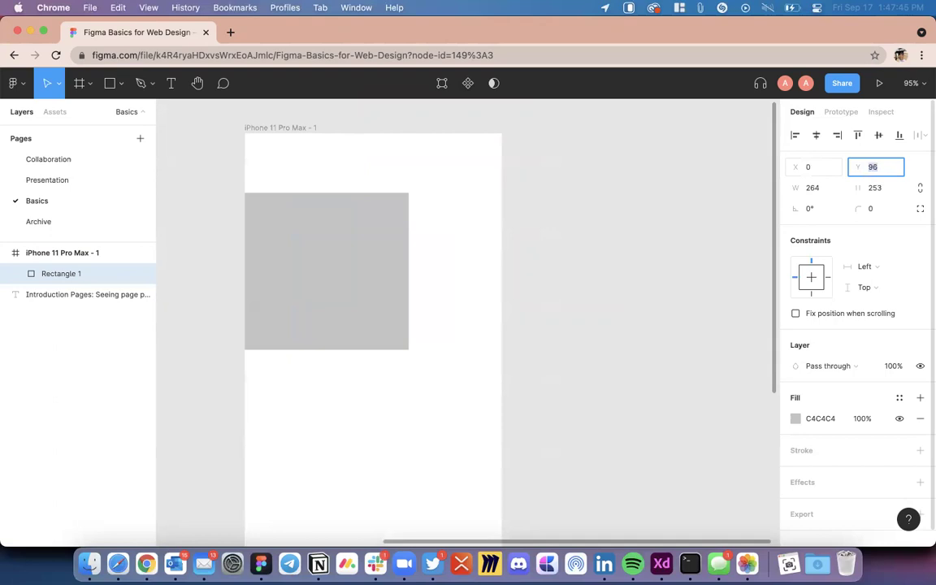
type("0")
key("Return")
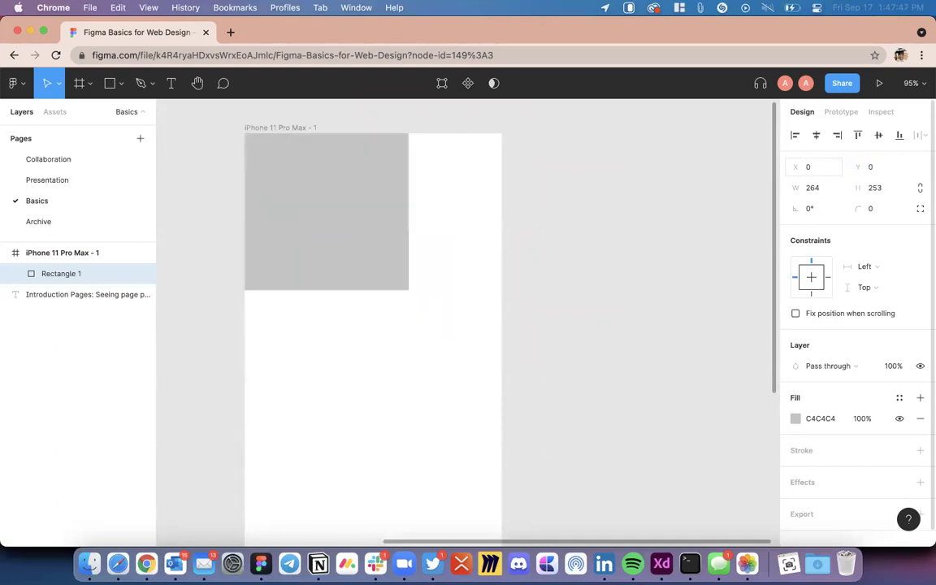
left_click(296, 187)
left_click_drag(279, 171, 334, 255)
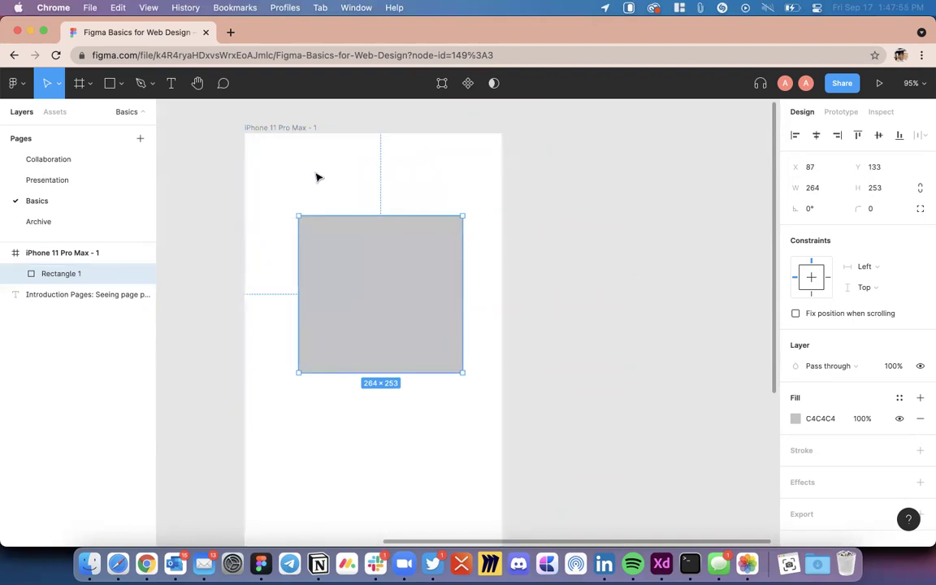
left_click_drag(408, 286, 397, 305)
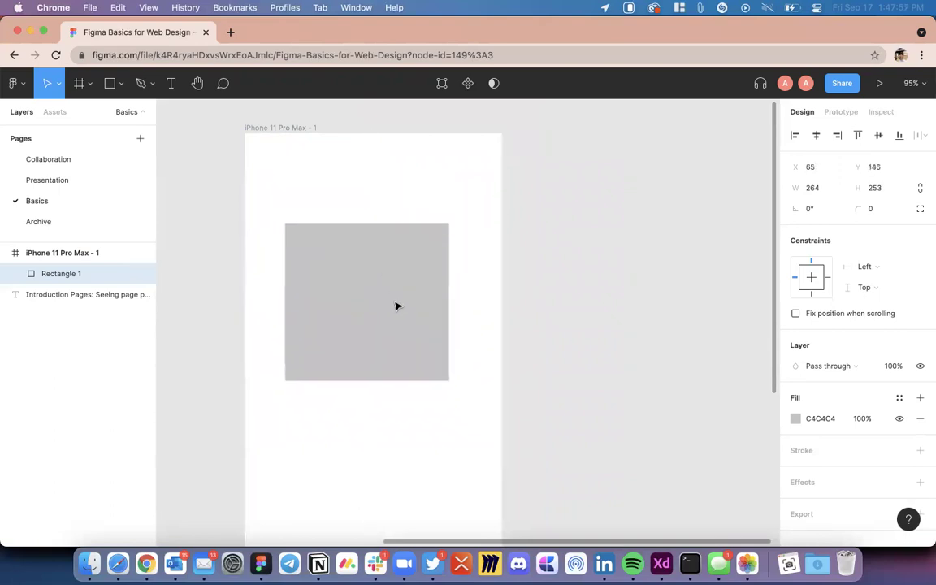
Step: Resize Rectangle 1 to a 200×200 square
left_click_drag(449, 278, 408, 281)
left_click(827, 190)
type("200")
key("Tab")
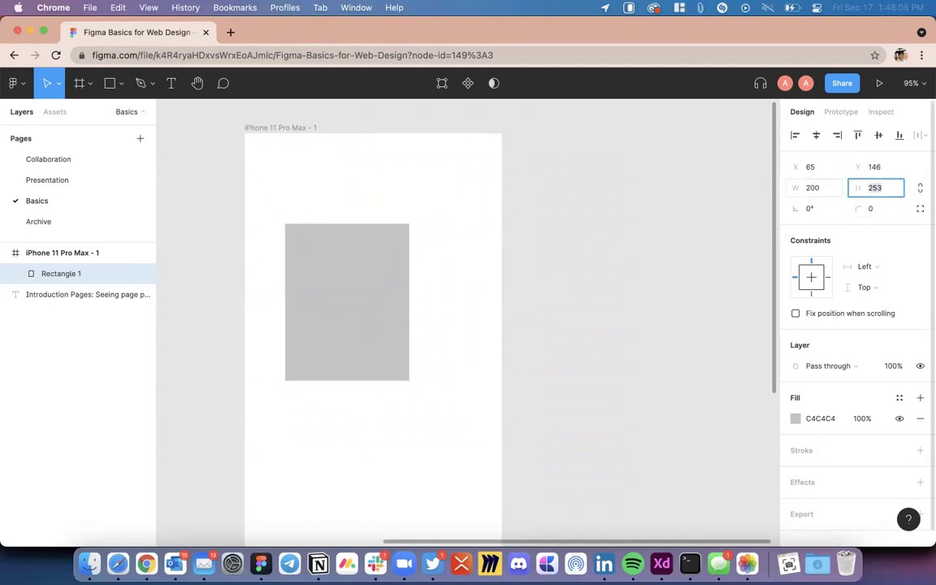
key("Return")
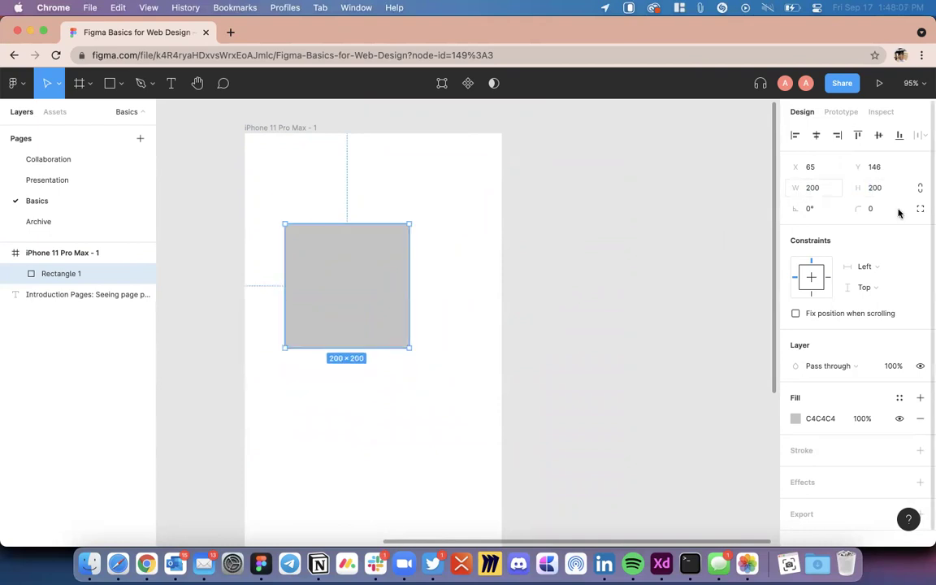
Step: Lock the width-height proportions, test a 400 height, and undo back to 200×200
left_click(920, 188)
left_click(878, 187)
type("400")
key("Return")
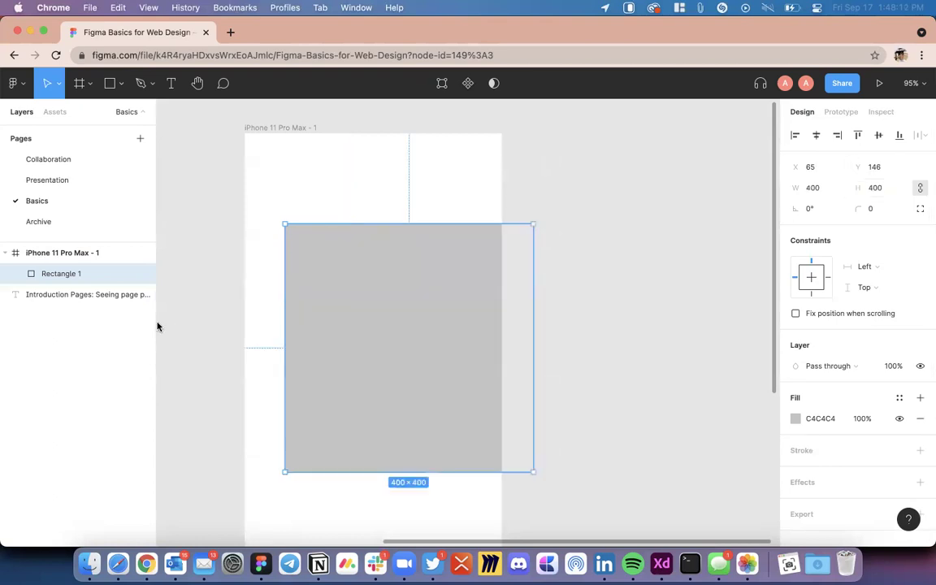
key("super+z")
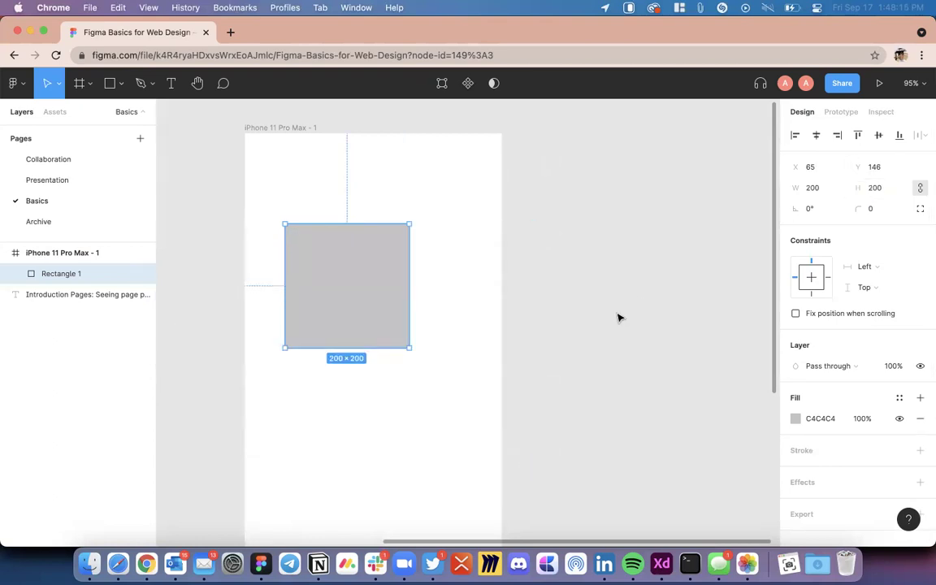
Step: Try a 45° rotation on the square, then undo it
left_click(826, 209)
type("45")
key("Return")
key("super+z")
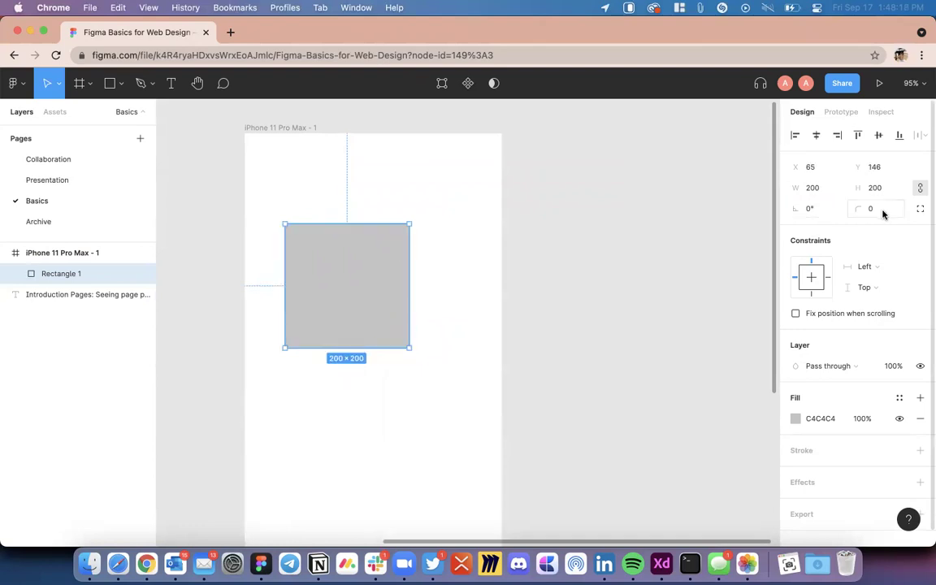
Step: Round the square's corners to radius 40, then drag the radius handle down to 28
type("40")
key("Return")
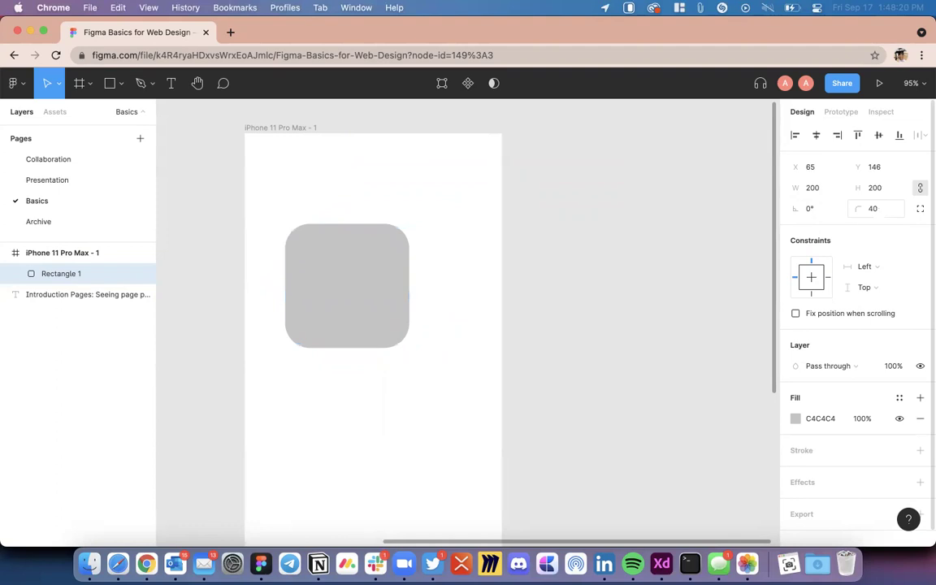
scroll(332, 268, "up", 5)
scroll(333, 268, "down", 5)
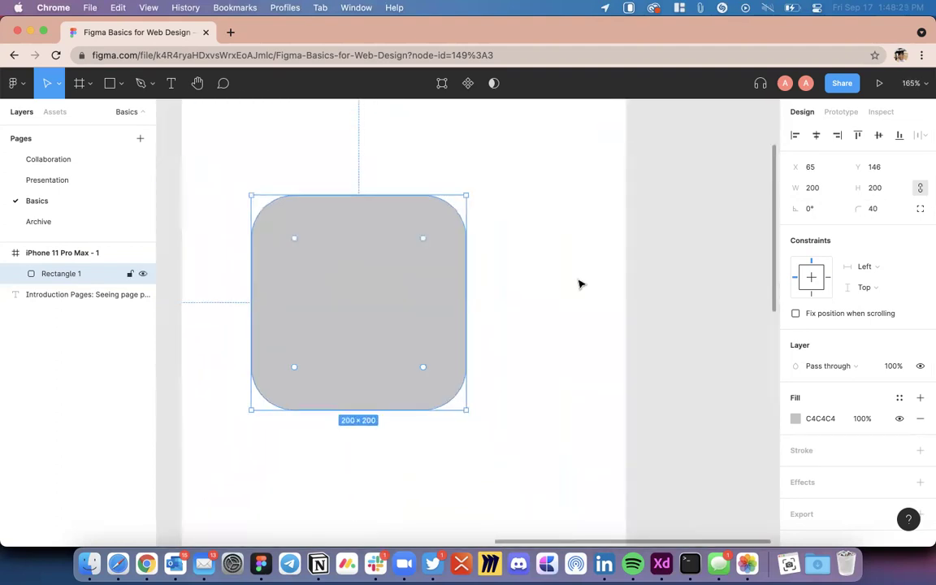
scroll(597, 313, "down", 3)
scroll(488, 317, "up", 4)
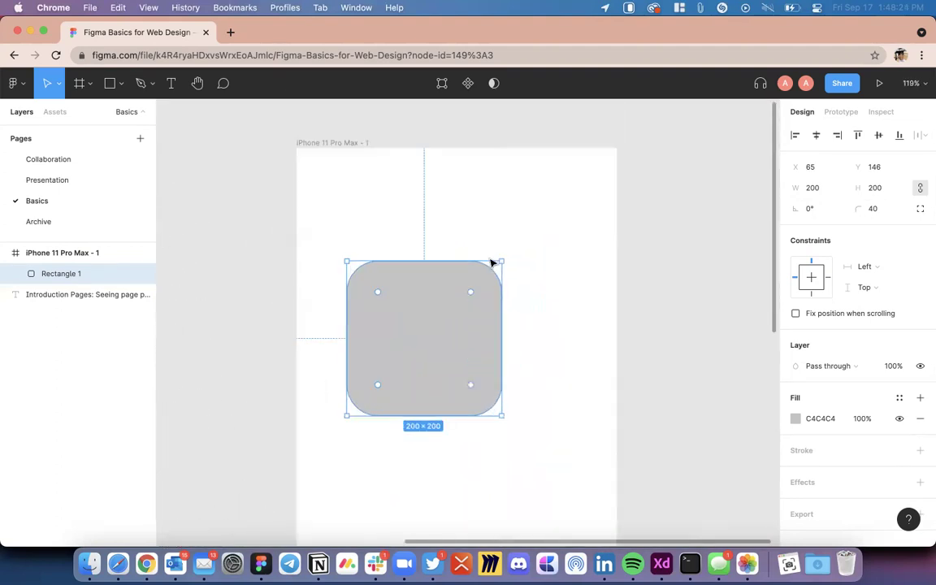
scroll(510, 327, "up", 3)
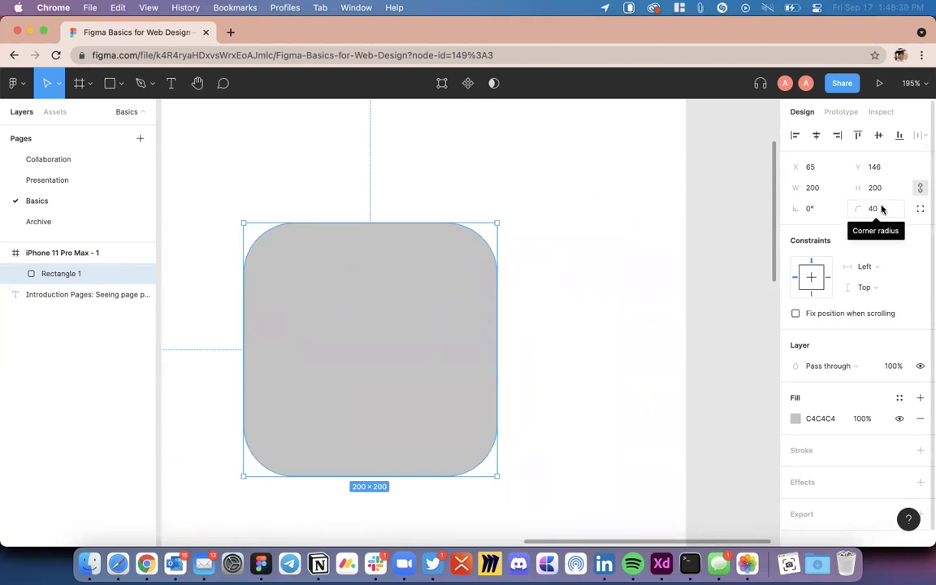
scroll(481, 266, "up", 3)
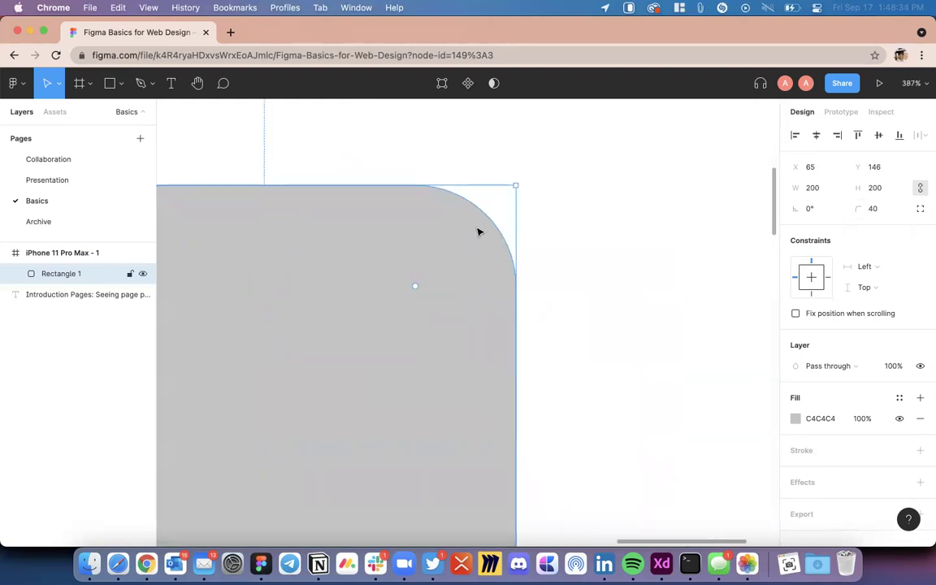
scroll(435, 271, "down", 5)
scroll(435, 269, "up", 8)
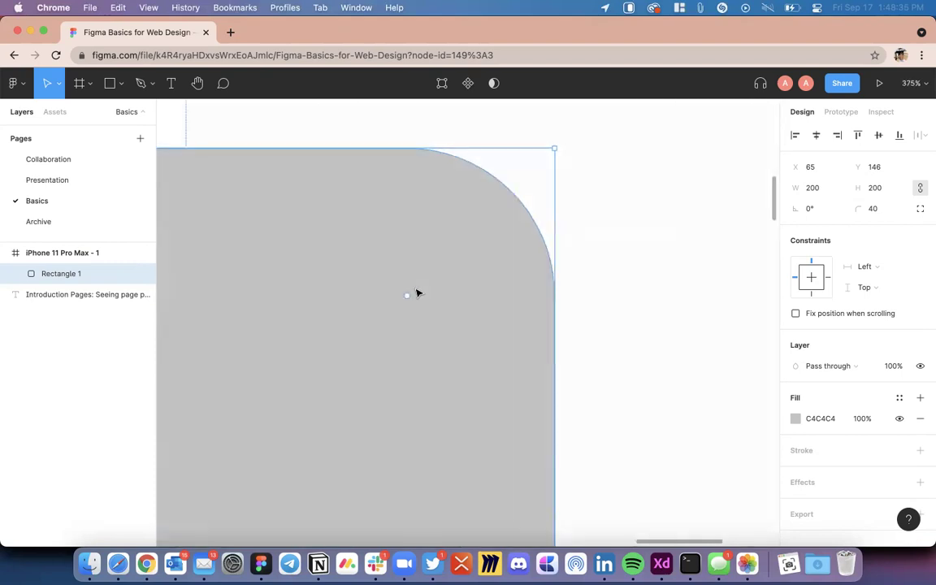
scroll(407, 301, "down", 3)
scroll(407, 300, "up", 2)
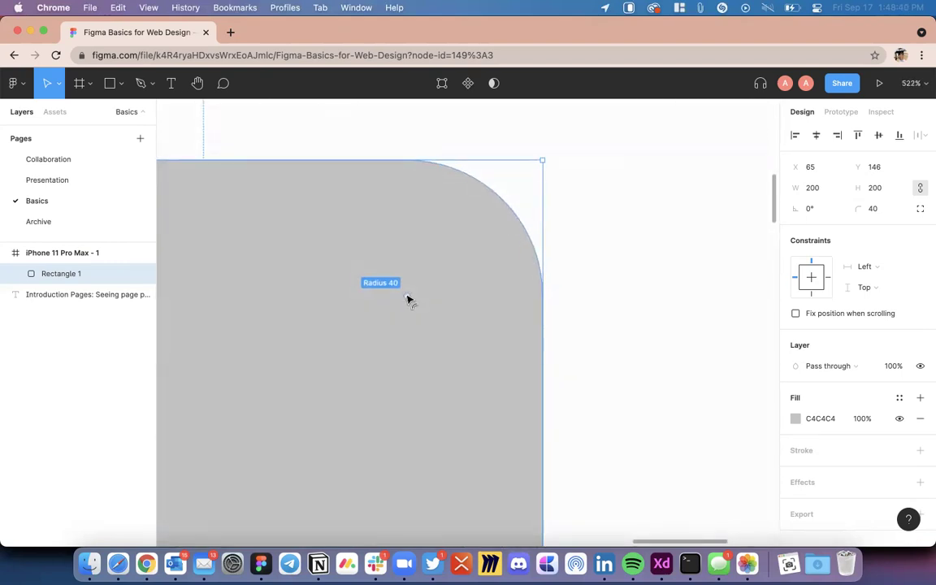
left_click_drag(408, 301, 467, 213)
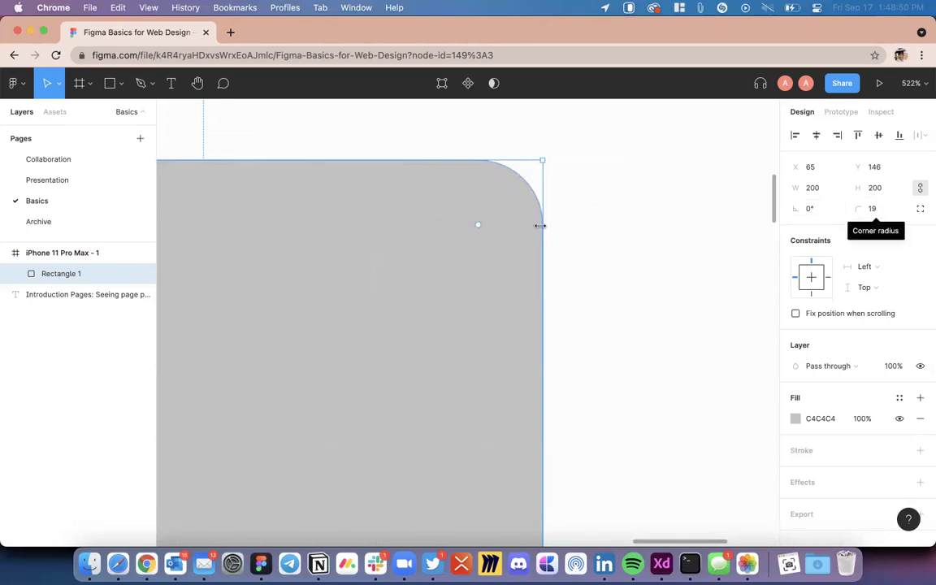
left_click_drag(478, 227, 447, 260)
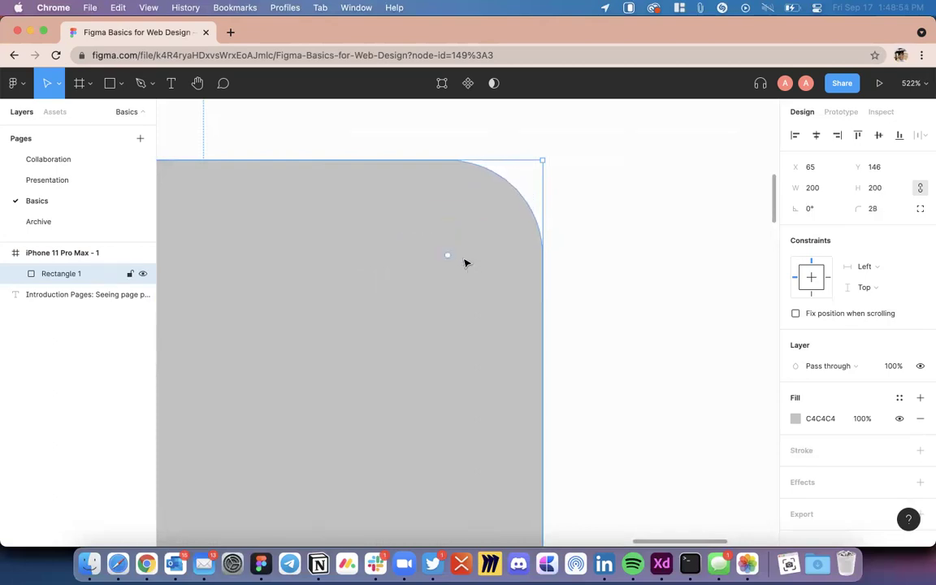
scroll(581, 293, "down", 2)
scroll(580, 292, "down", 5)
Step: Fill the rounded square with red C02E2E
left_click(616, 274)
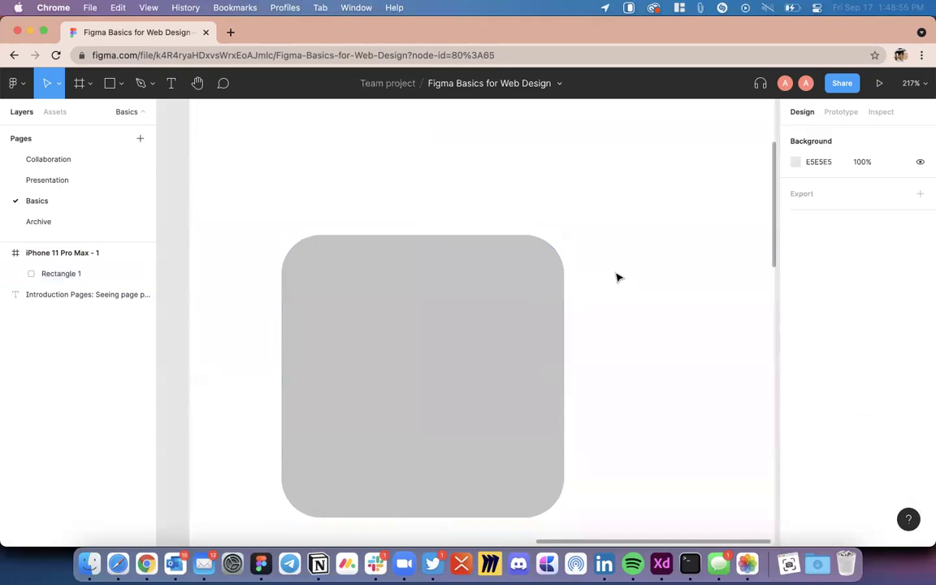
scroll(615, 277, "down", 2)
scroll(616, 277, "down", 4)
left_click(504, 271)
scroll(913, 351, "down", 1)
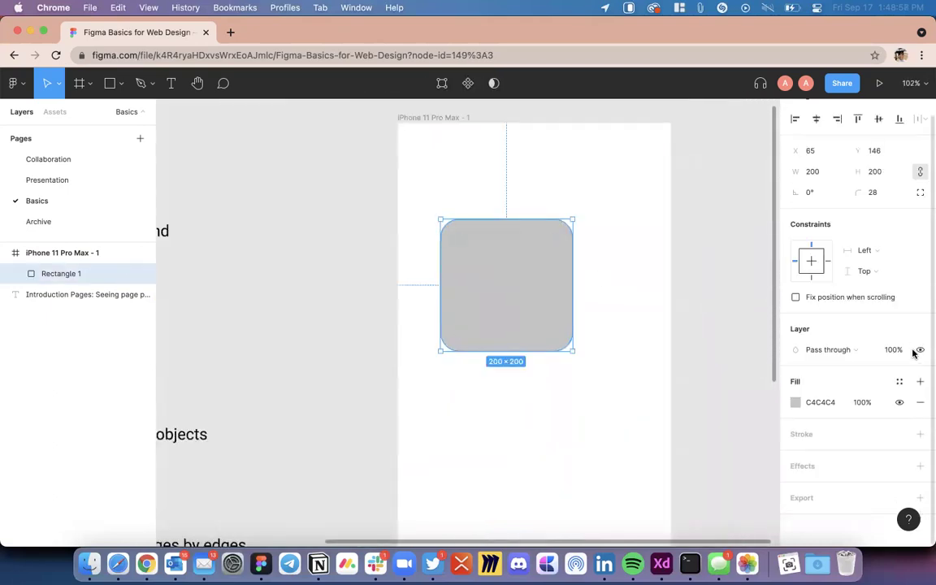
left_click(795, 402)
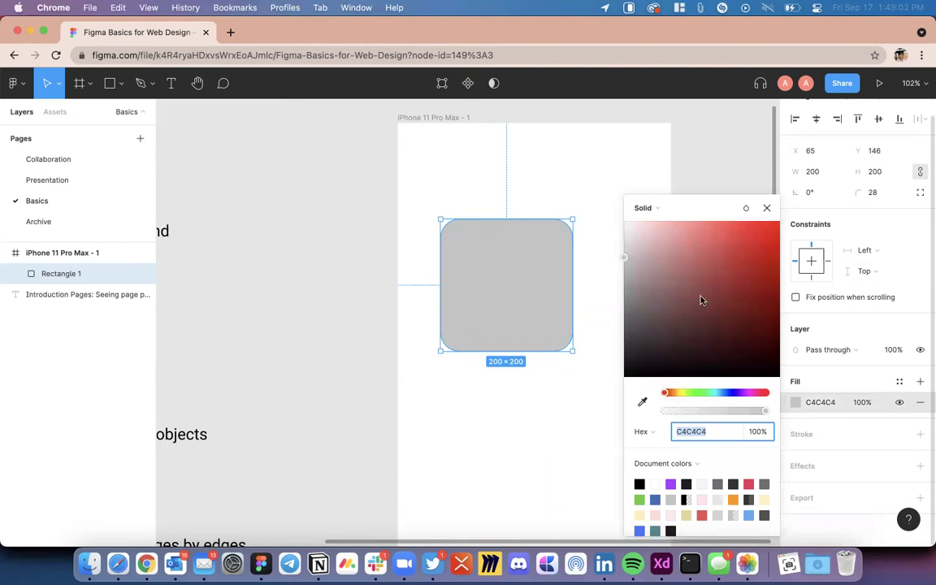
left_click(741, 260)
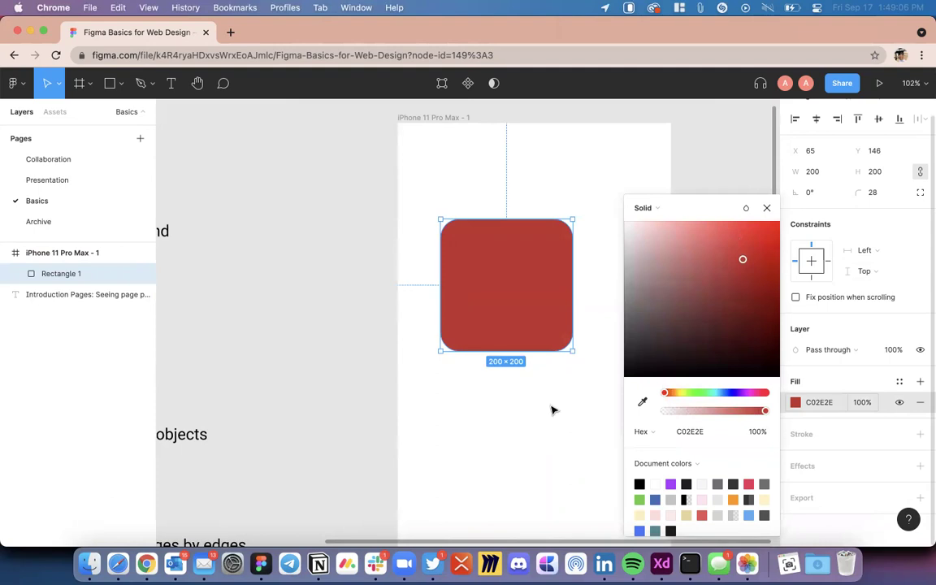
left_click(522, 413)
Step: Duplicate the red square, offsetting the copy down-right so they overlap
scroll(488, 285, "down", 3)
scroll(488, 284, "right", 2)
left_click(446, 205)
left_click_drag(446, 205, 482, 287, "alt")
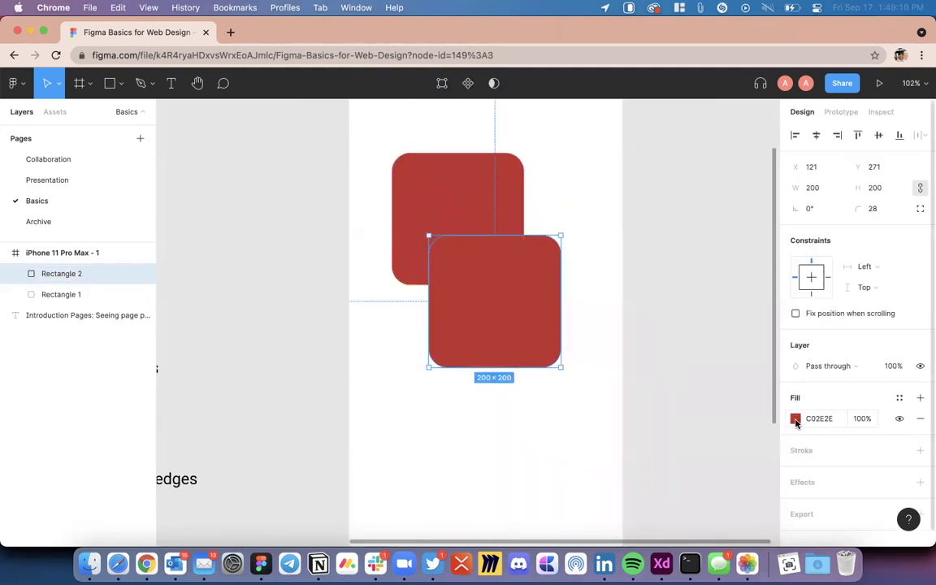
Step: Recolour the duplicate, trying dark red 893333 before settling on blue 5171E3
left_click(795, 420)
type("893333")
key("Return")
left_click(707, 240)
left_click(729, 396)
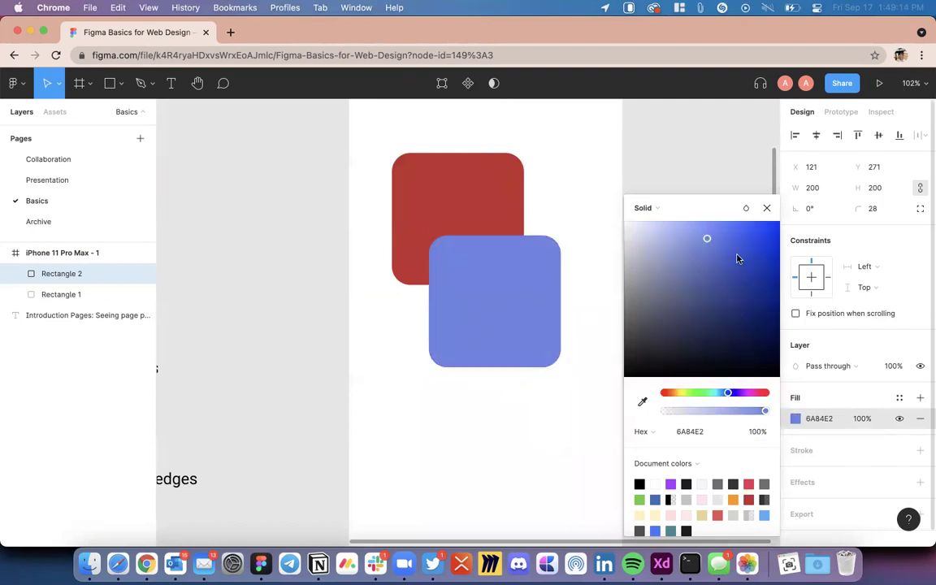
left_click(736, 249)
left_click(723, 242)
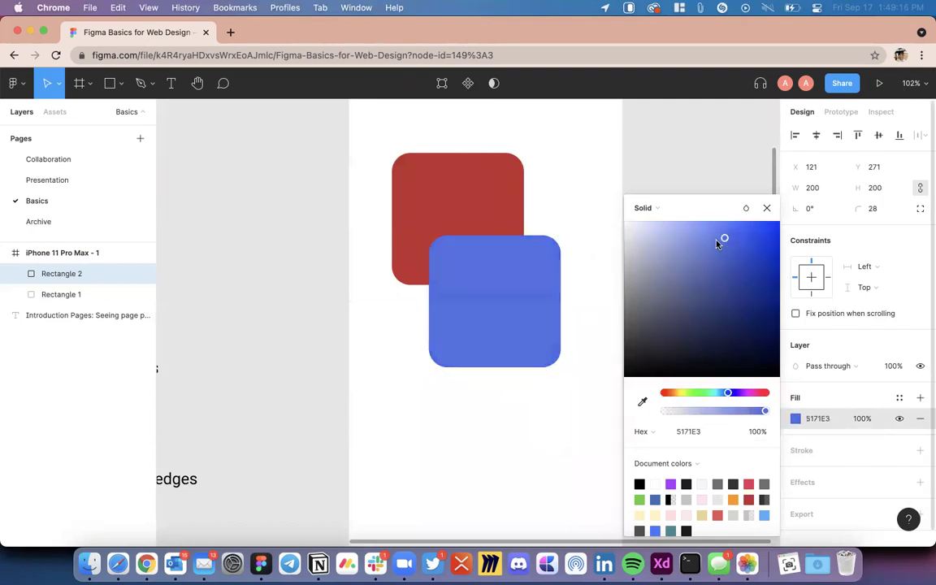
left_click(601, 272)
scroll(569, 281, "up", 2)
scroll(569, 280, "left", 2)
scroll(538, 290, "up", 5)
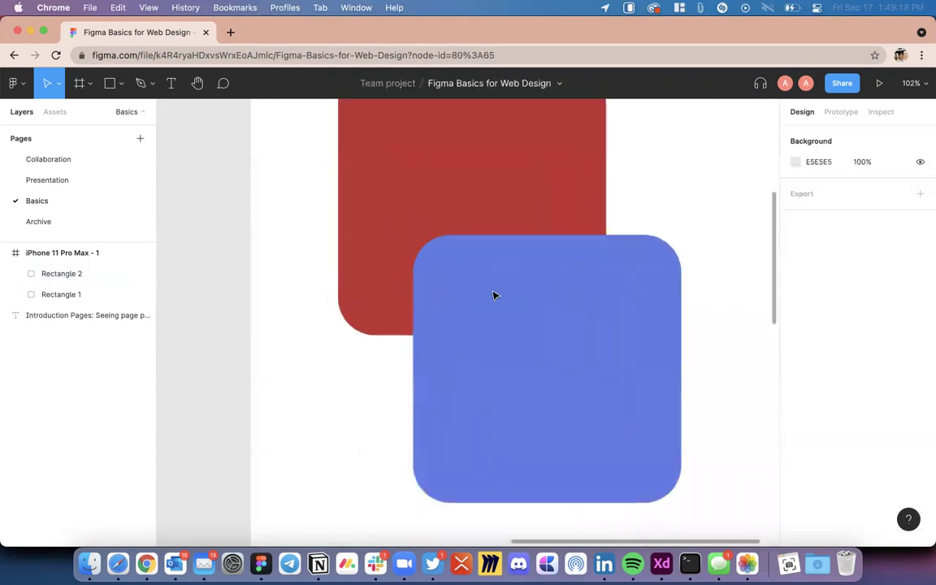
scroll(560, 314, "up", 1)
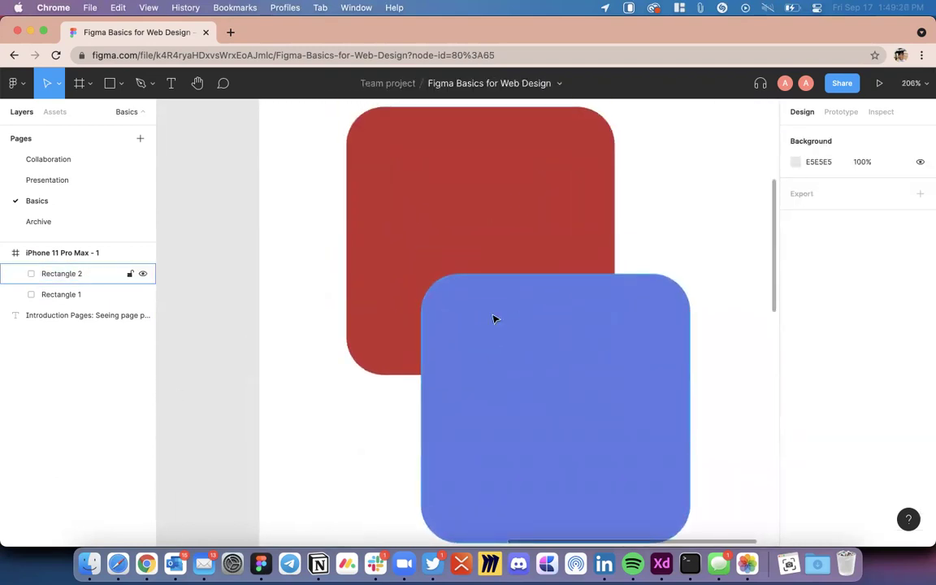
scroll(560, 351, "down", 5)
Step: Trial Rectangle 2's 5D7BE5 fill at 23% opacity, then restore it to 100%
left_click(559, 354)
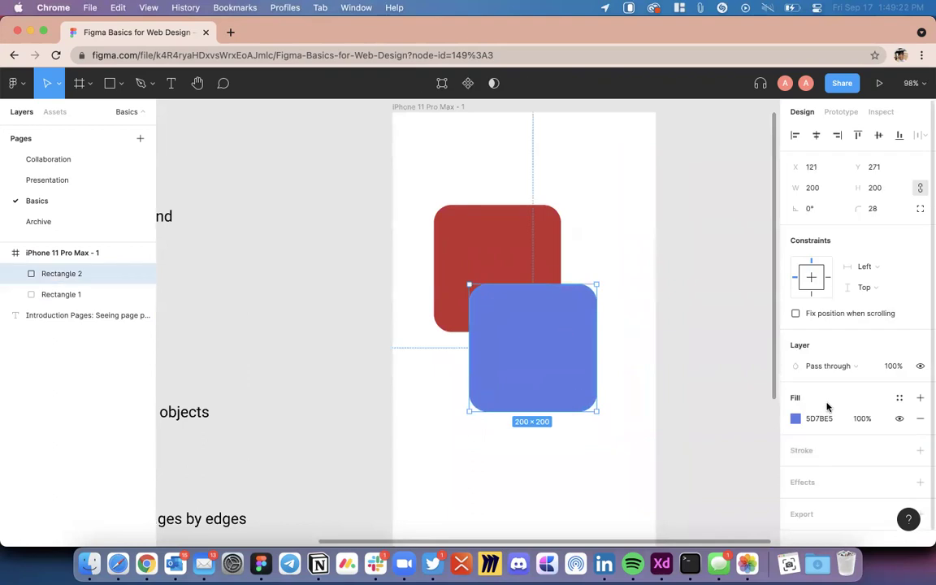
left_click(795, 420)
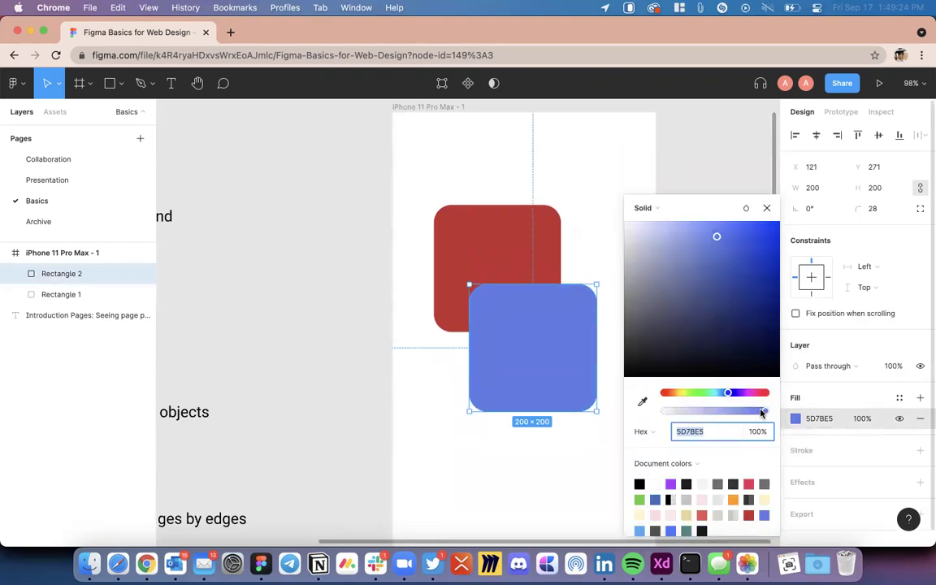
left_click_drag(762, 412, 703, 416)
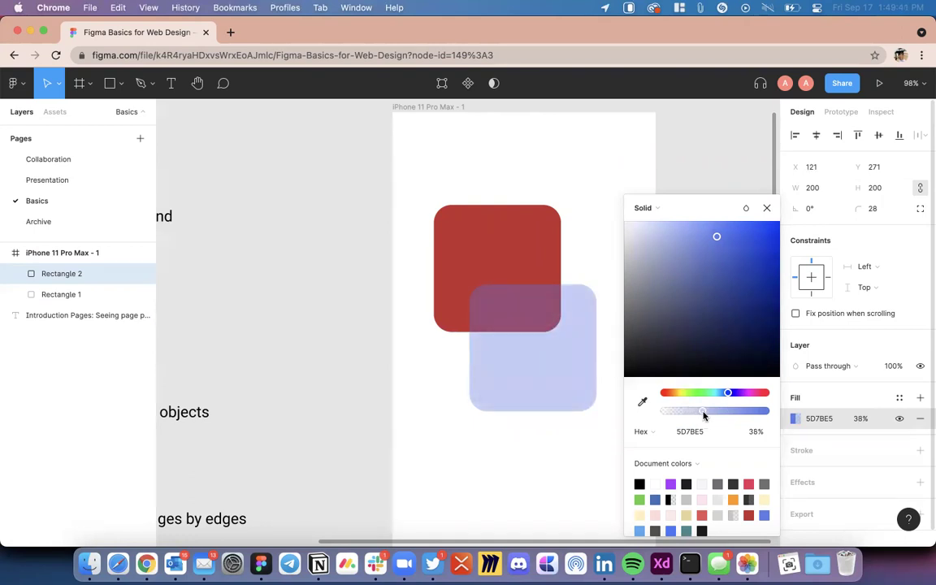
left_click_drag(708, 414, 769, 414)
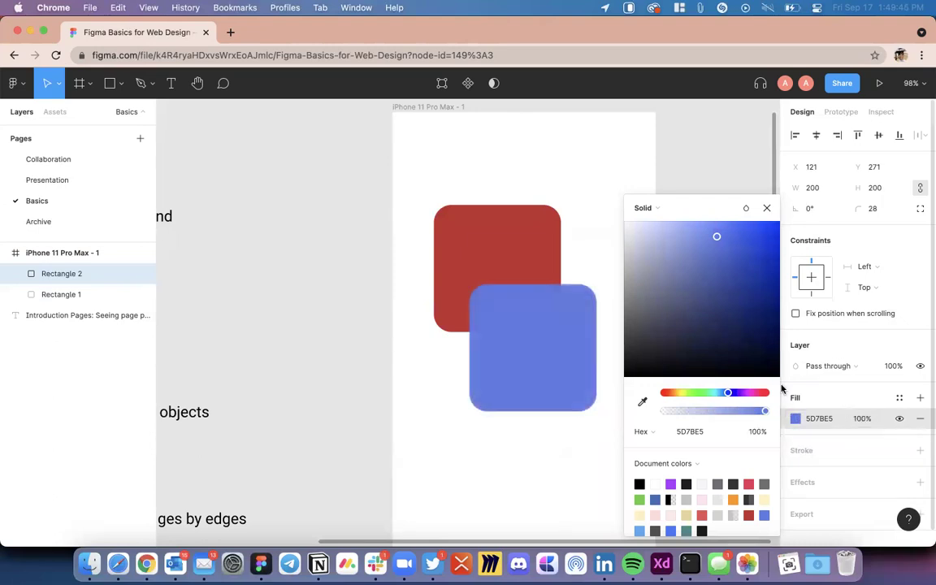
left_click(767, 213)
scroll(835, 472, "down", 2)
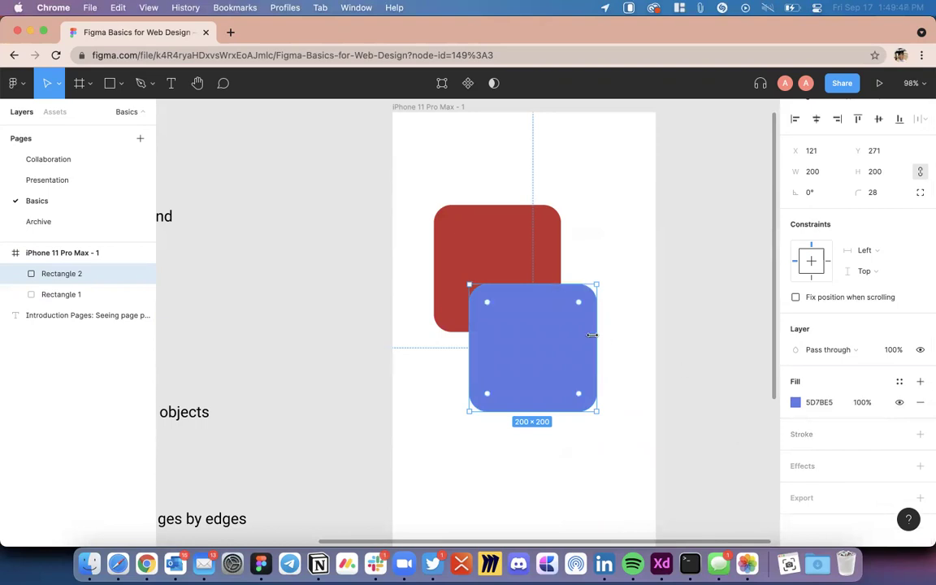
Step: Delete the blue square and lighten Rectangle 1's fill to E75E5E
key("Delete")
left_click(548, 278)
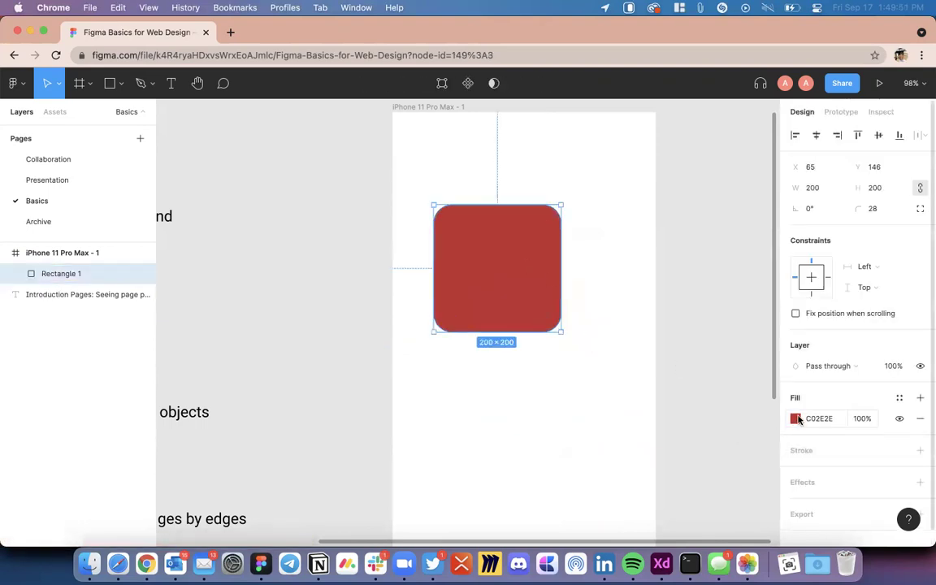
left_click(795, 418)
left_click(717, 236)
left_click(537, 382)
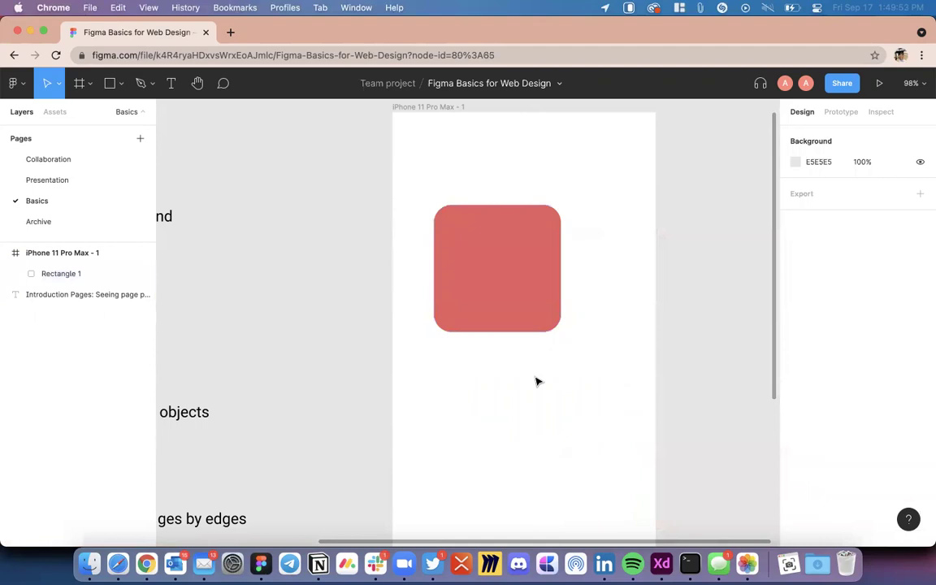
Step: Add a black 4 px stroke to Rectangle 1
left_click(522, 292)
left_click(920, 450)
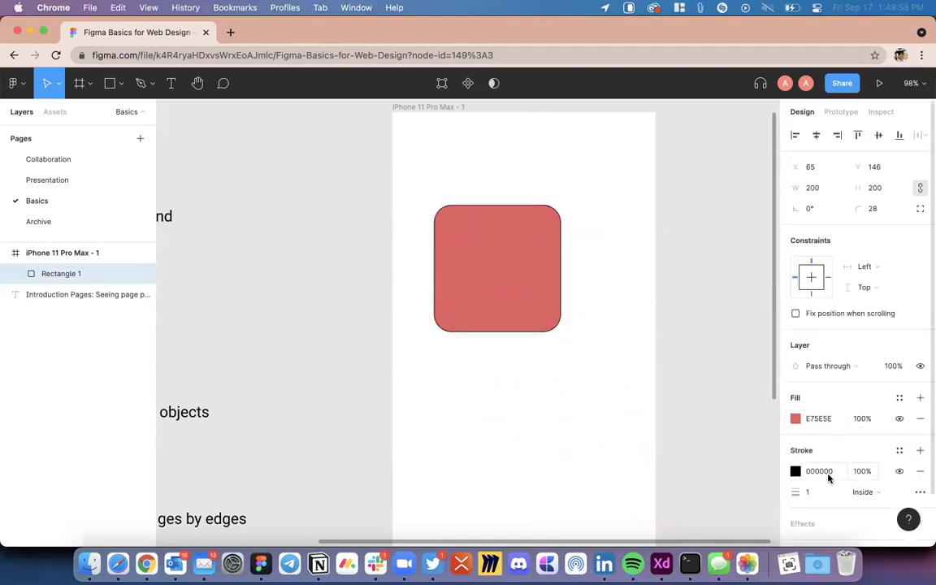
left_click(816, 496)
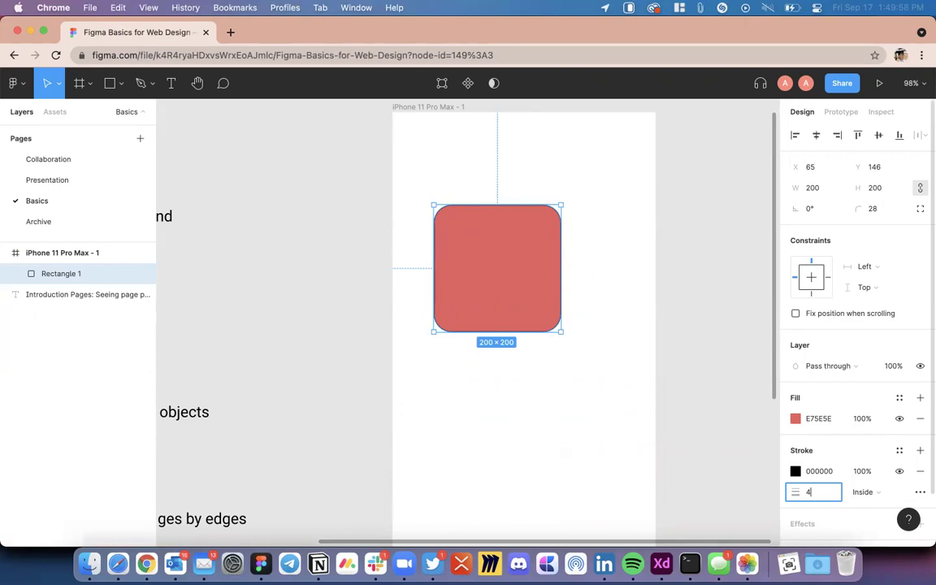
type("4")
key("Return")
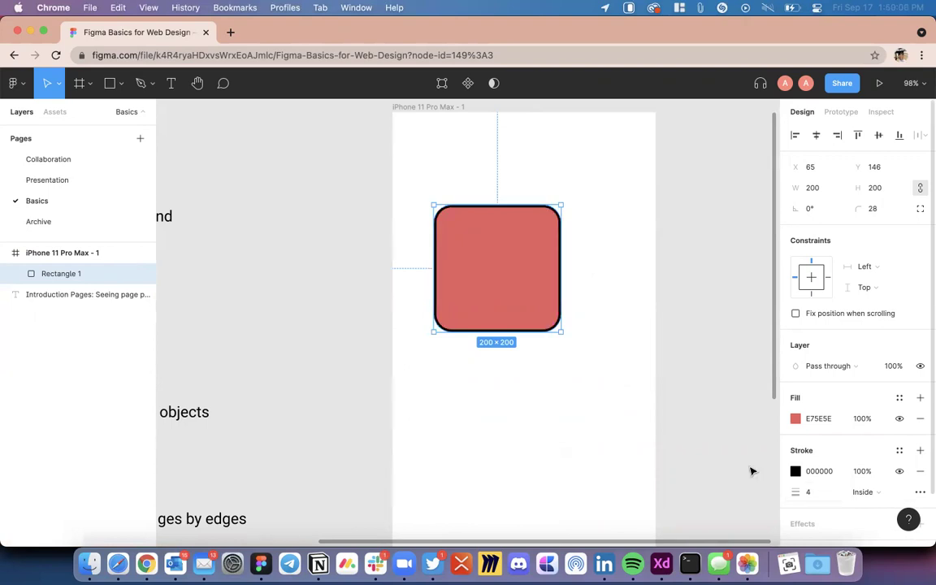
scroll(560, 243, "up", 10)
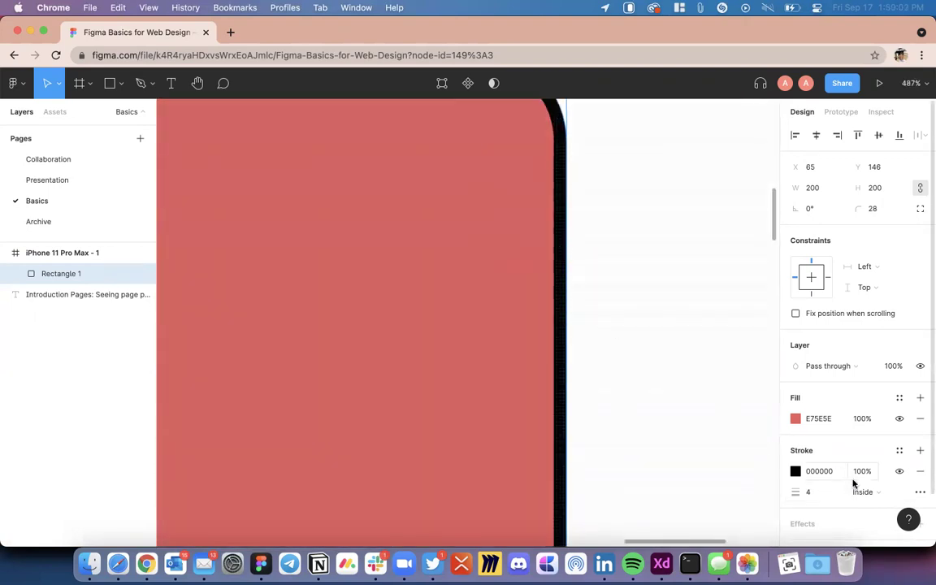
Step: Set the stroke position to Center after trying Outside
left_click(875, 492)
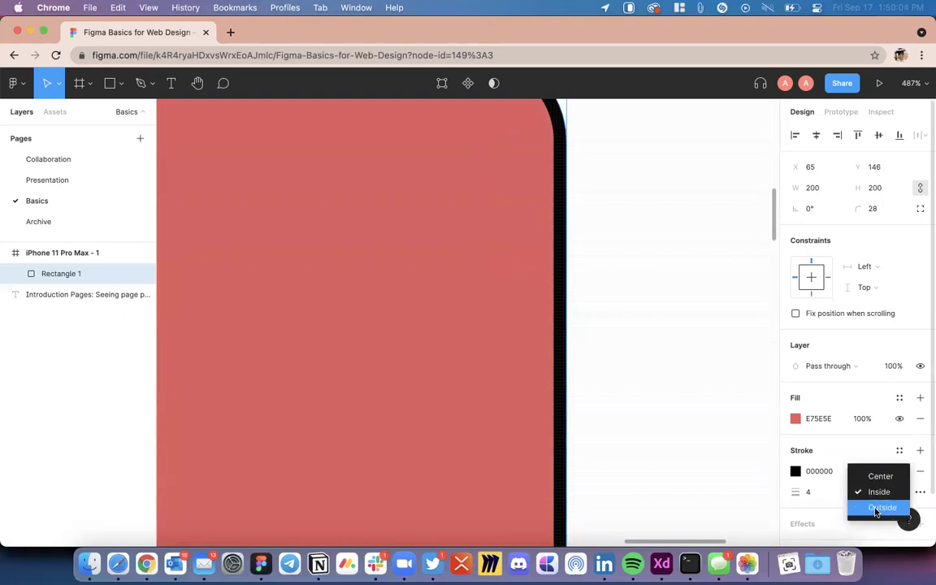
left_click(878, 508)
left_click(863, 493)
left_click(871, 460)
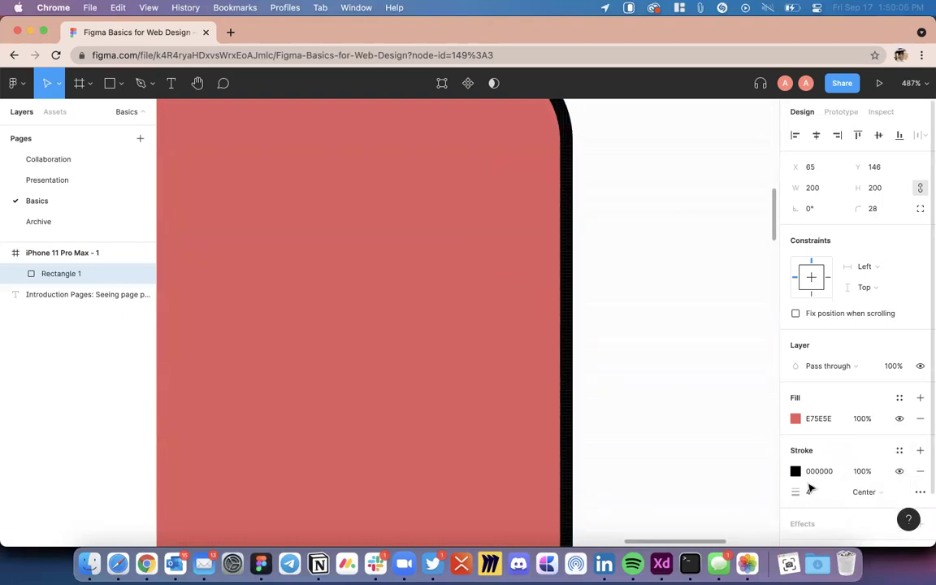
scroll(626, 443, "down", 10)
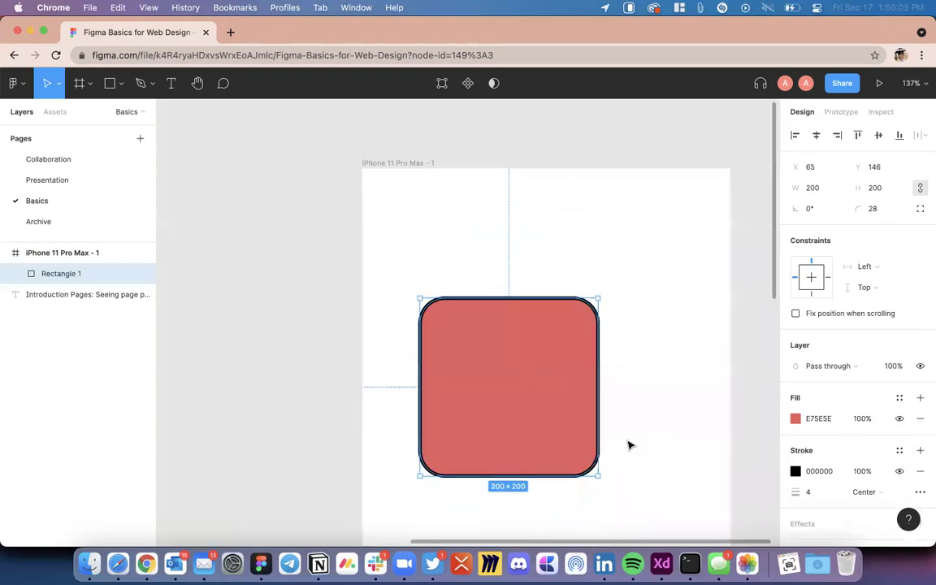
scroll(628, 445, "down", 2)
scroll(845, 408, "down", 3)
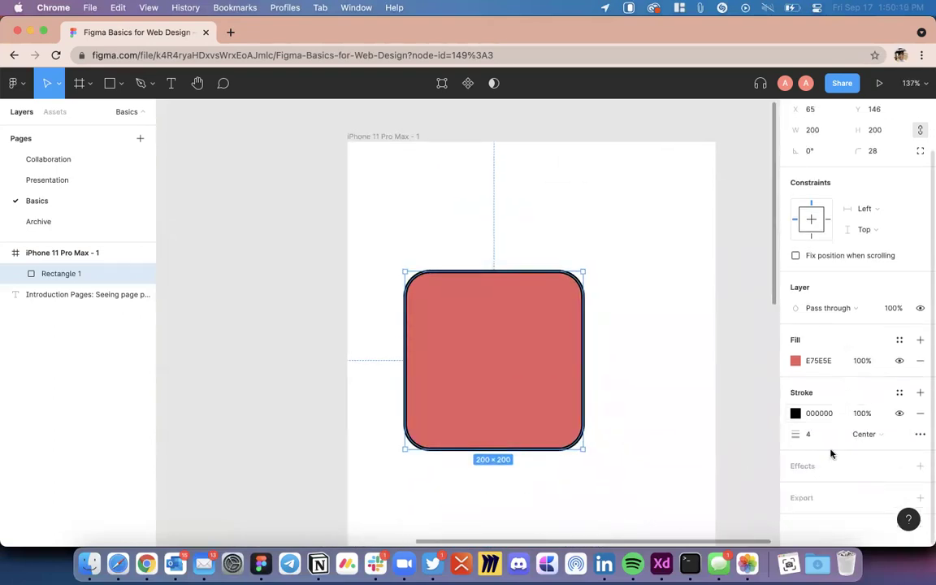
Step: Remove the square's stroke and change its fill to white FFFFFF
left_click(920, 414)
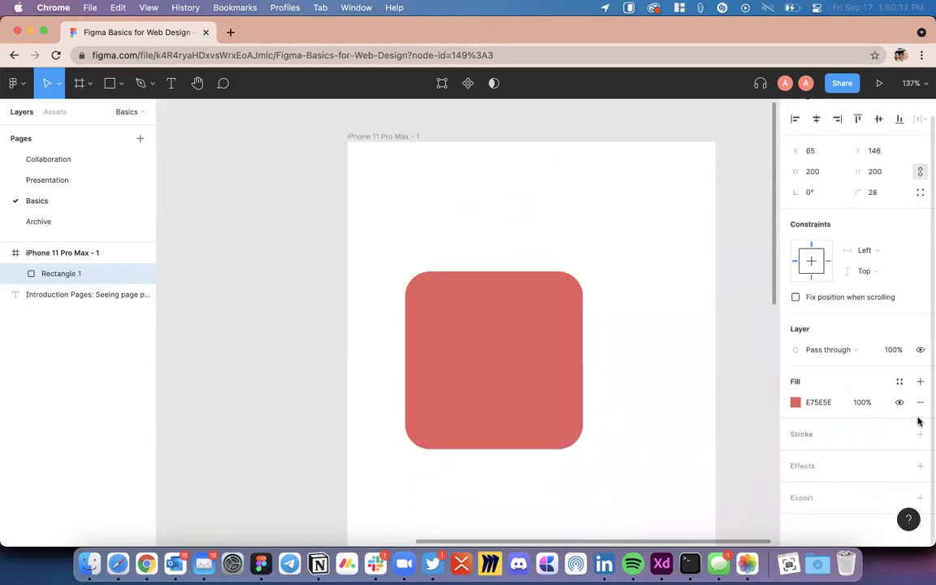
left_click(794, 402)
left_click_drag(689, 324, 566, 169)
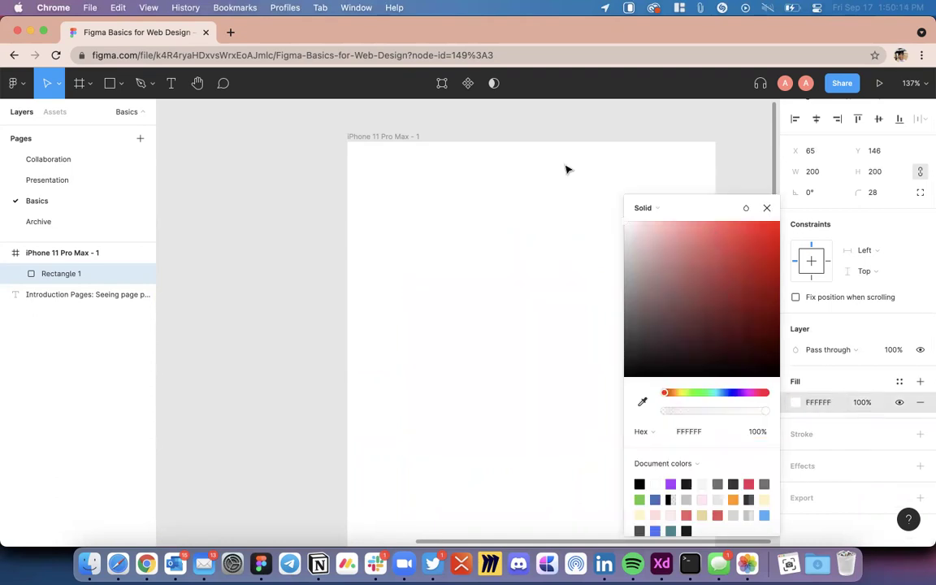
left_click(581, 241)
left_click(522, 347)
scroll(673, 296, "down", 2)
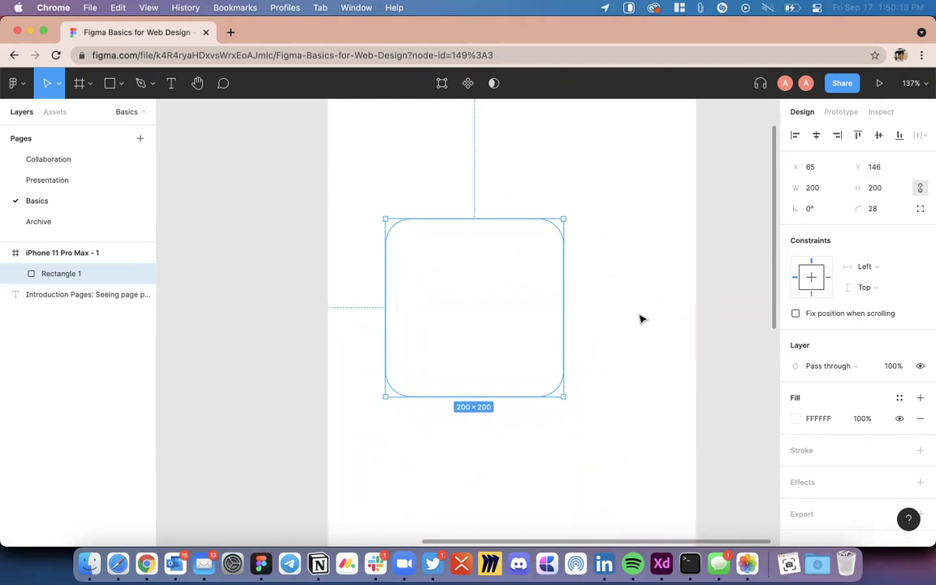
scroll(642, 319, "up", 2)
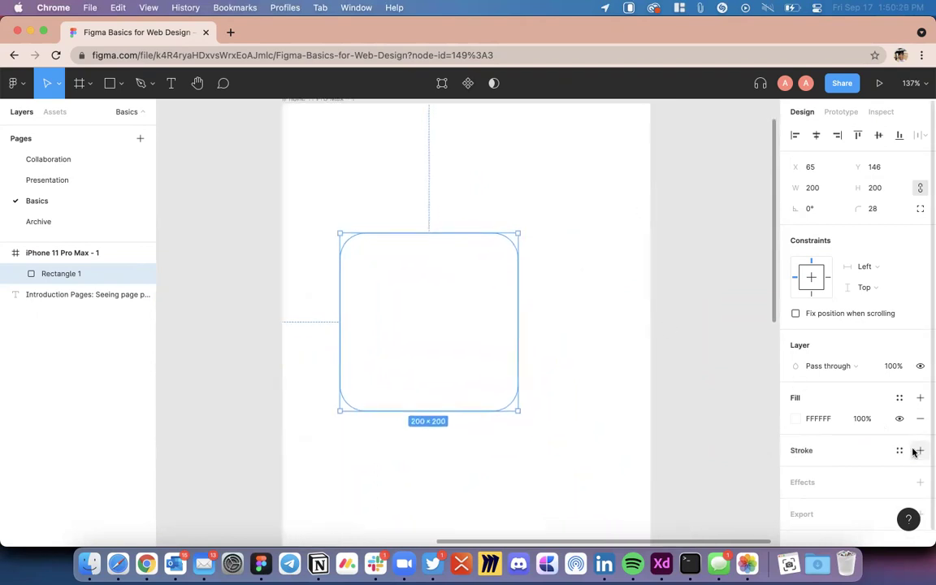
Step: Add a Drop shadow effect to the square after briefly trying Inner shadow
left_click(919, 482)
scroll(865, 482, "down", 1)
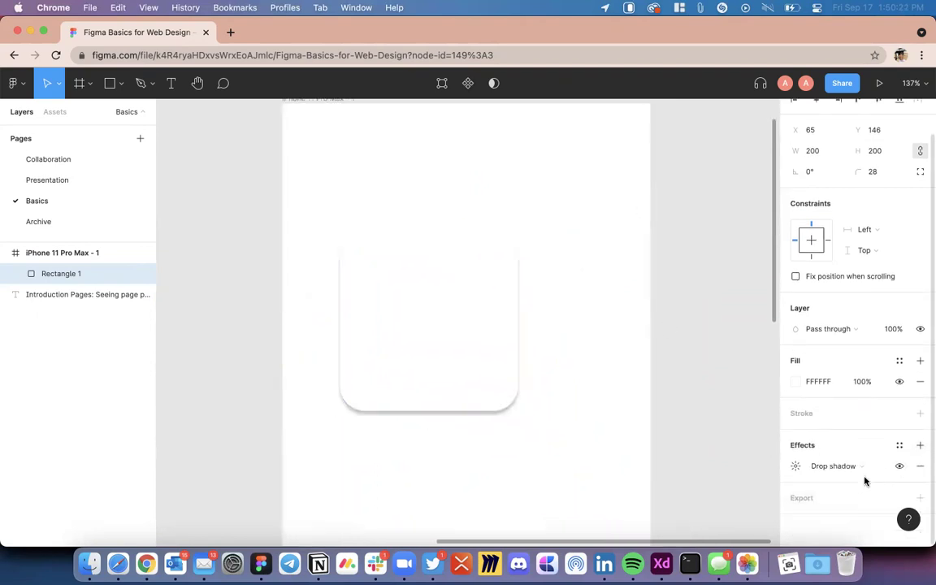
left_click(853, 468)
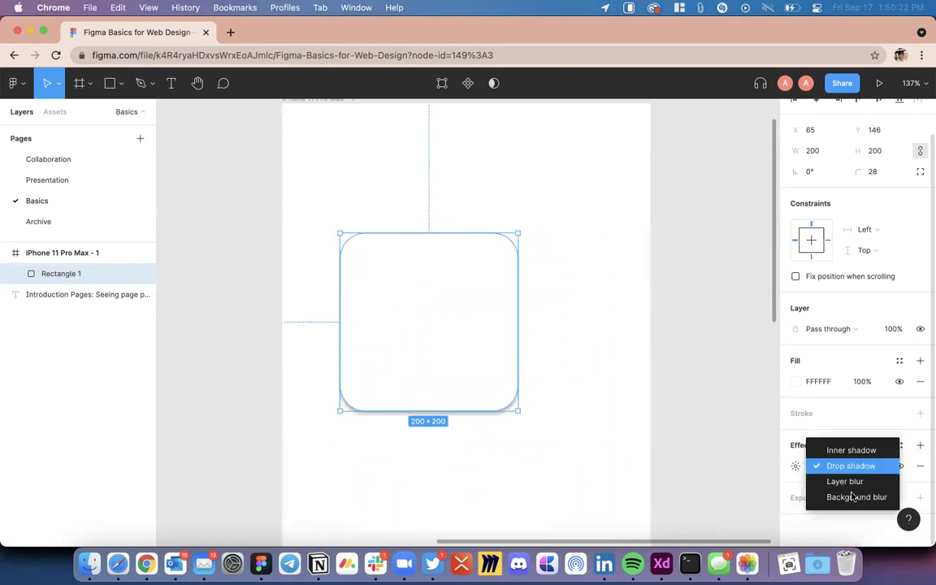
left_click(847, 453)
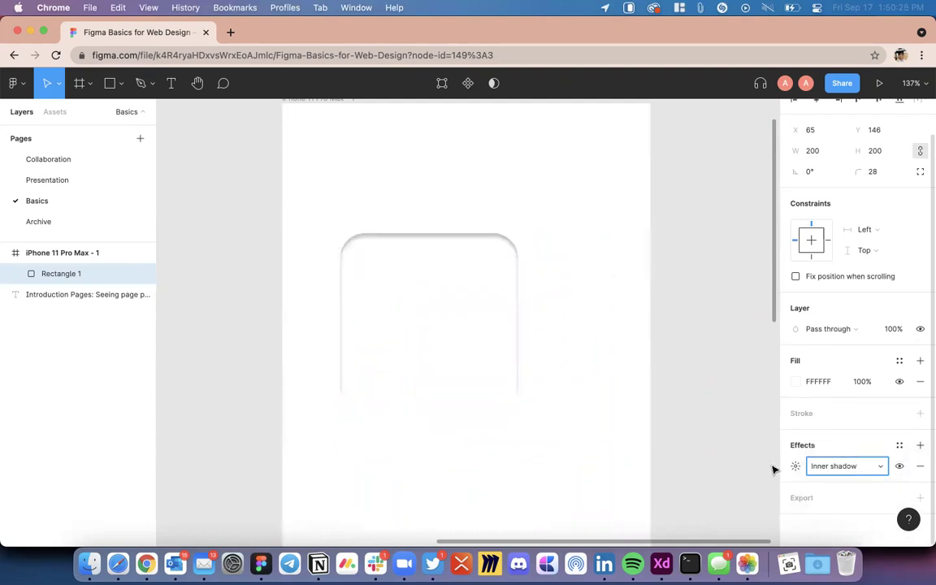
scroll(402, 269, "up", 5)
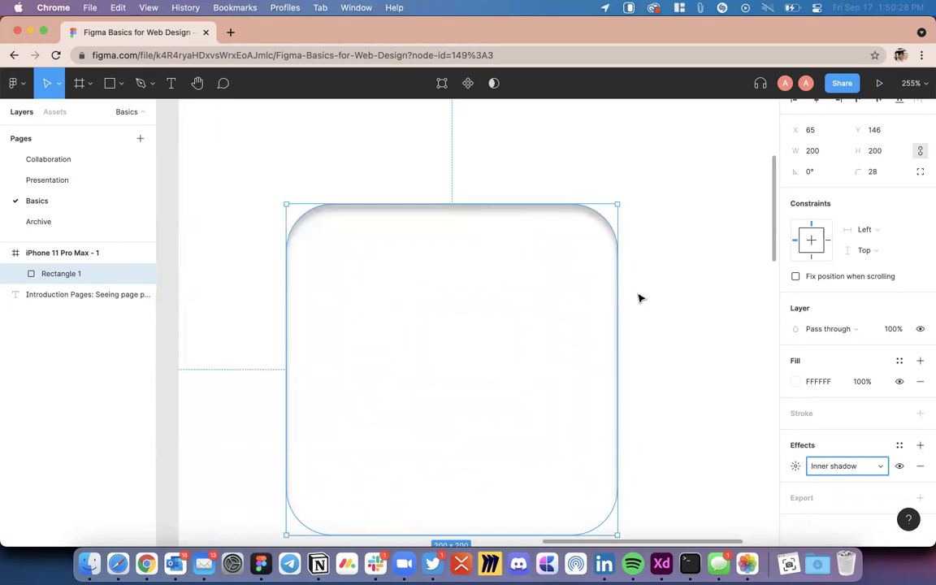
scroll(689, 318, "down", 5)
left_click(845, 465)
left_click(849, 481)
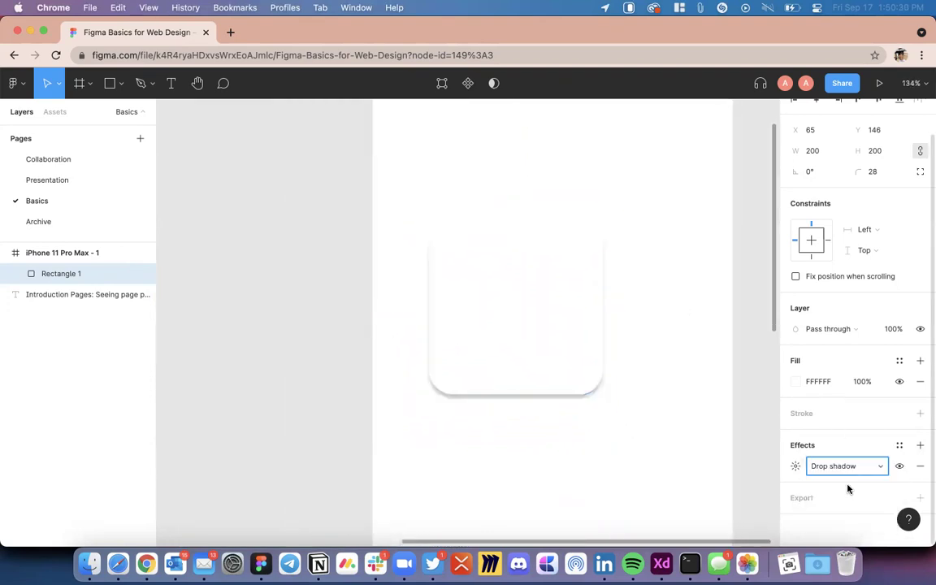
left_click(617, 431)
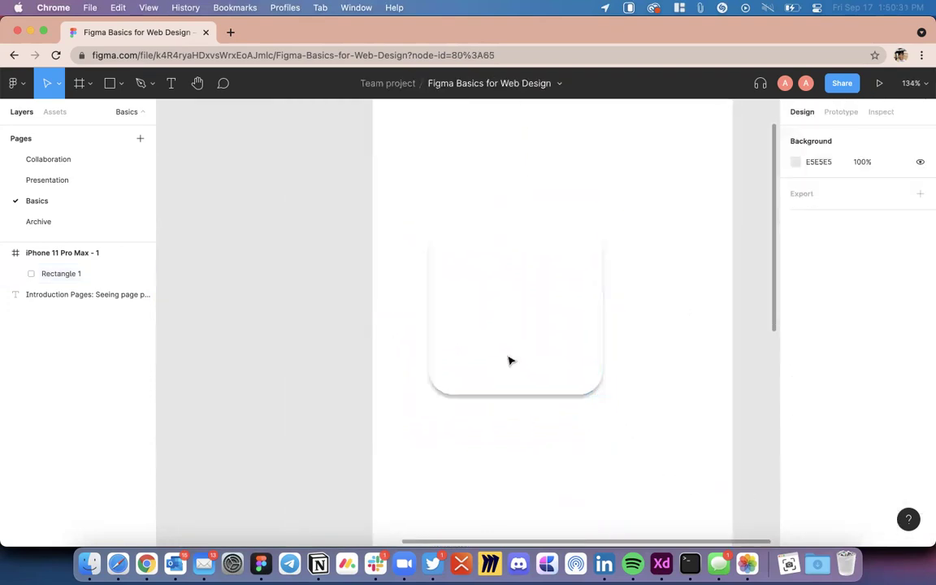
left_click(572, 337)
scroll(798, 503, "down", 2)
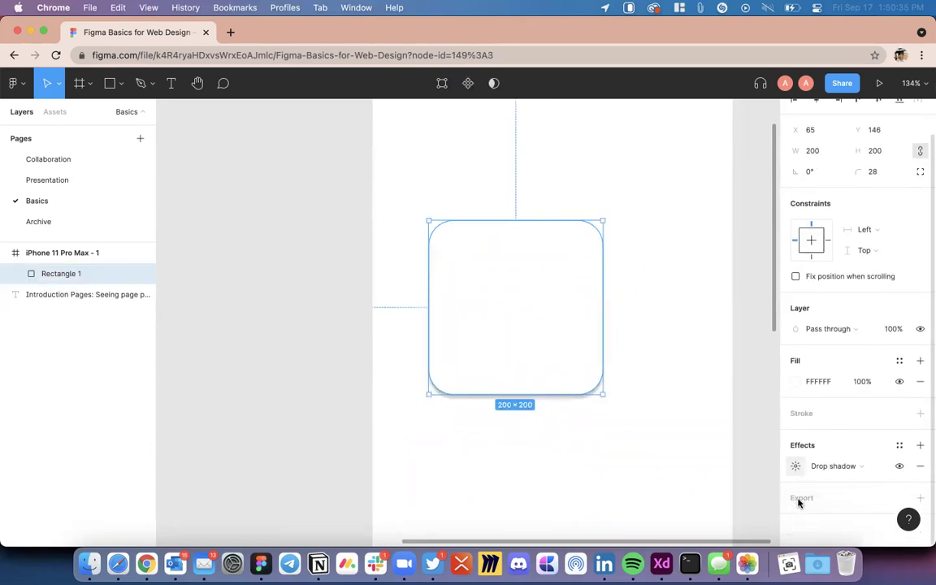
Step: Set the drop shadow blur to 12 and its black colour to about 24% opacity
left_click(796, 467)
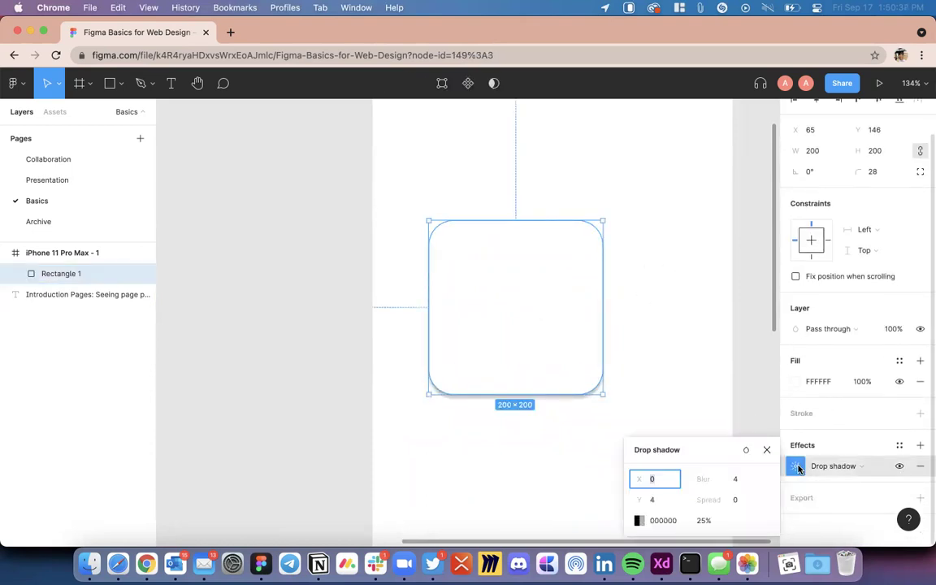
left_click(742, 480)
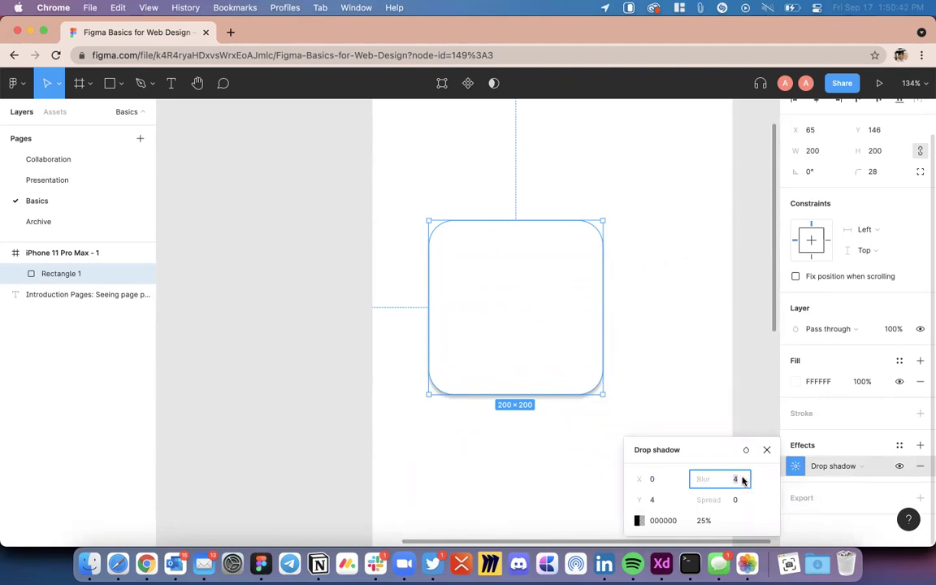
key("Return")
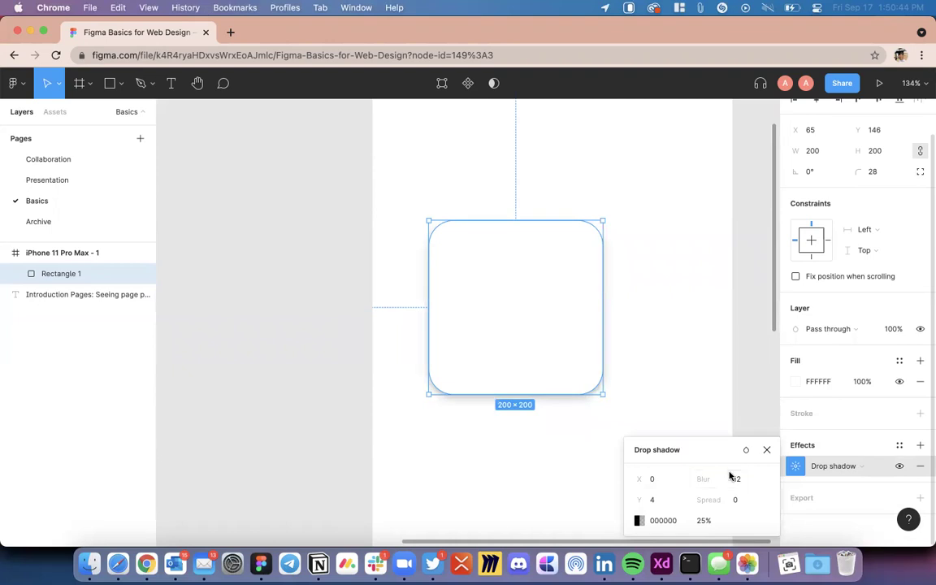
left_click(639, 520)
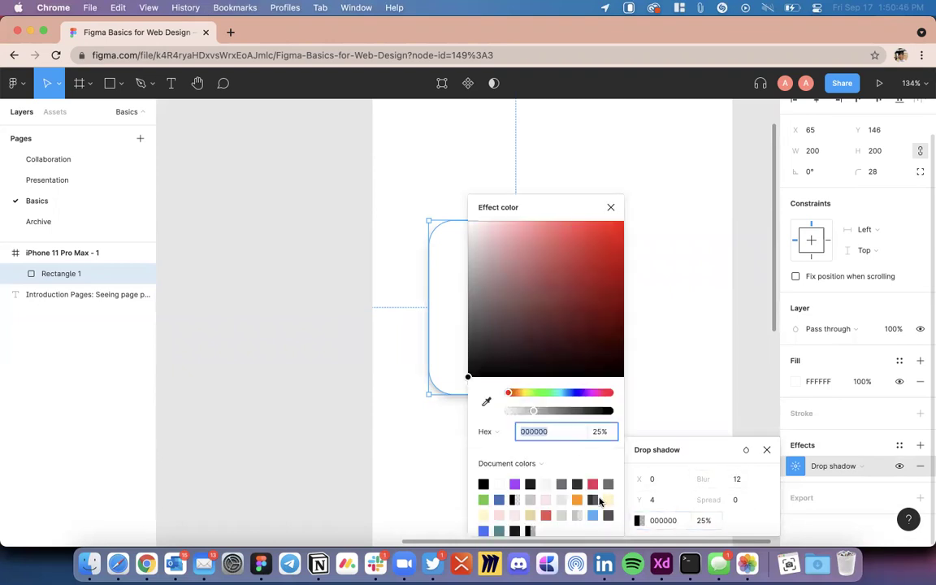
left_click_drag(541, 413, 566, 409)
scroll(371, 400, "right", 3)
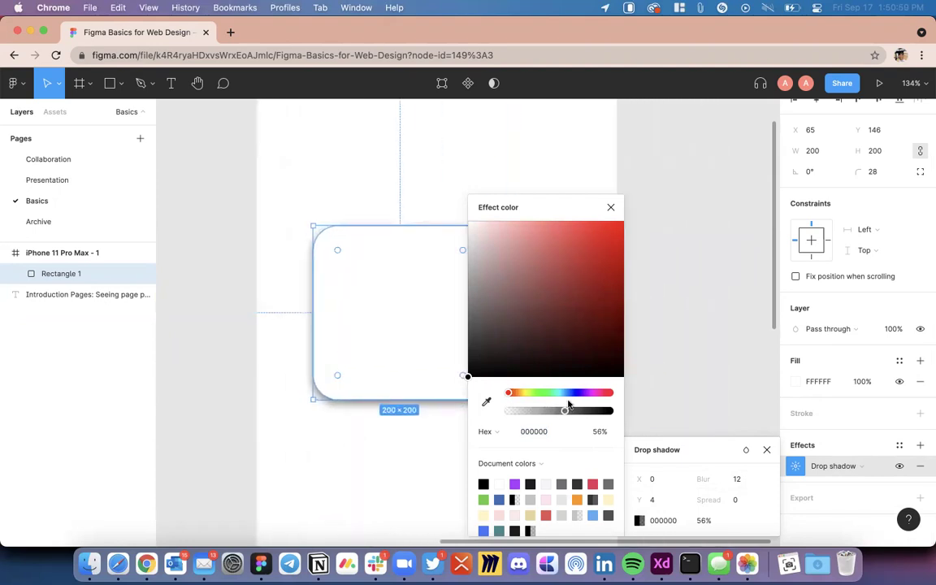
left_click_drag(567, 415, 532, 411)
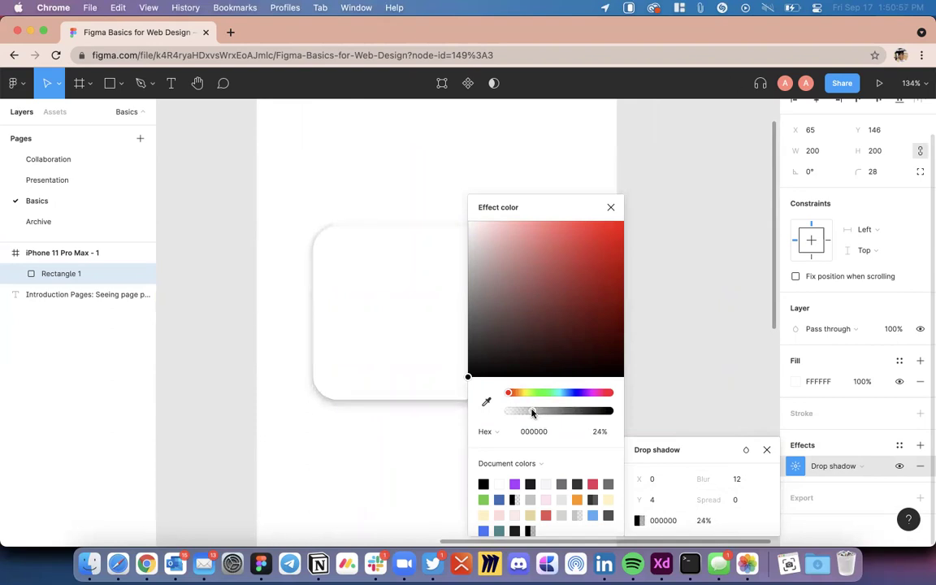
left_click(611, 208)
left_click(658, 303)
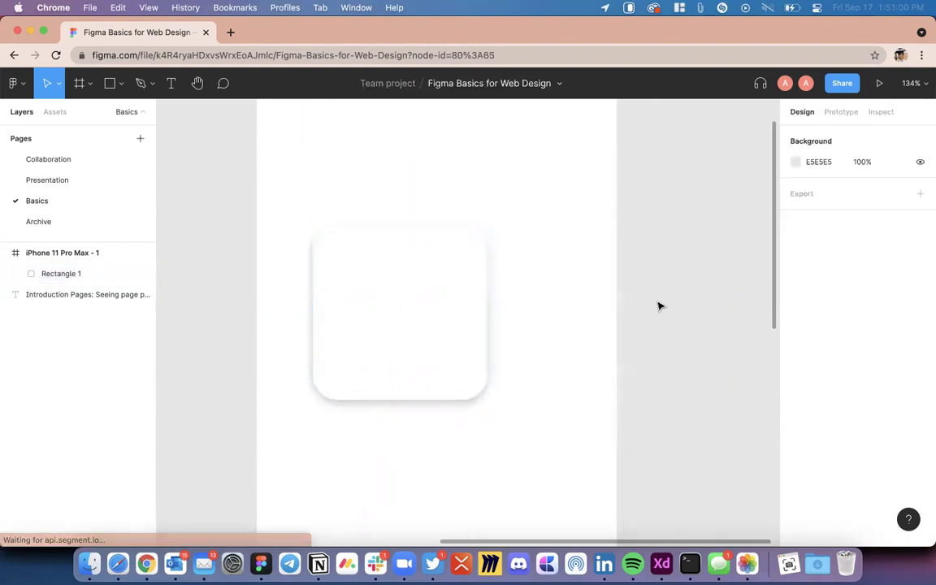
left_click(391, 354)
scroll(905, 436, "down", 2)
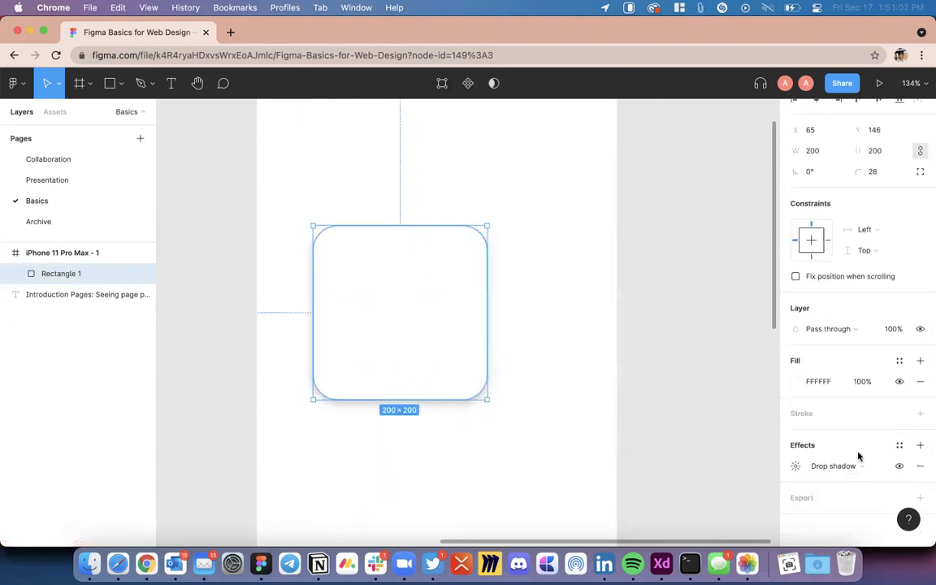
Step: Draw a circle with the Ellipse tool below the rounded square, redrawing it once
scroll(655, 326, "down", 5)
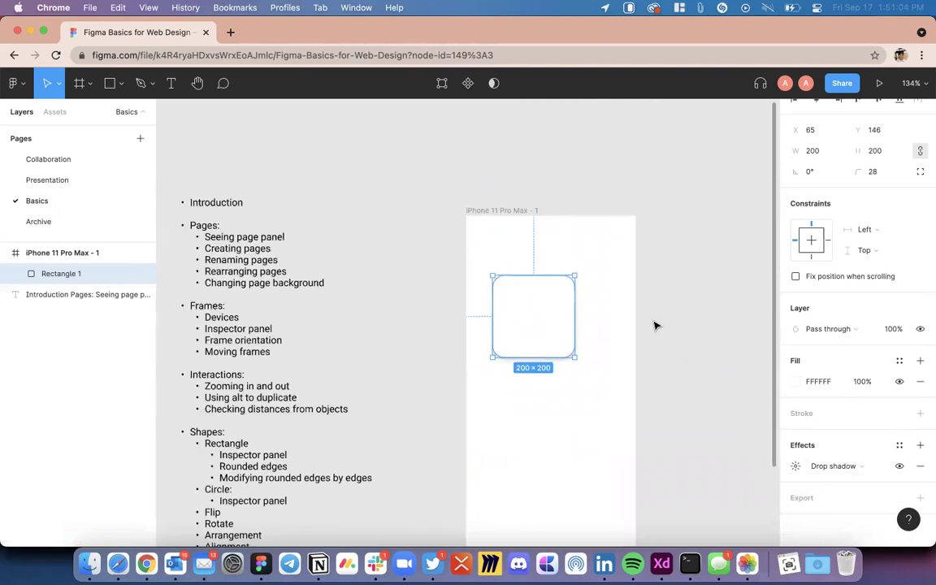
scroll(557, 338, "down", 3)
scroll(555, 340, "up", 3)
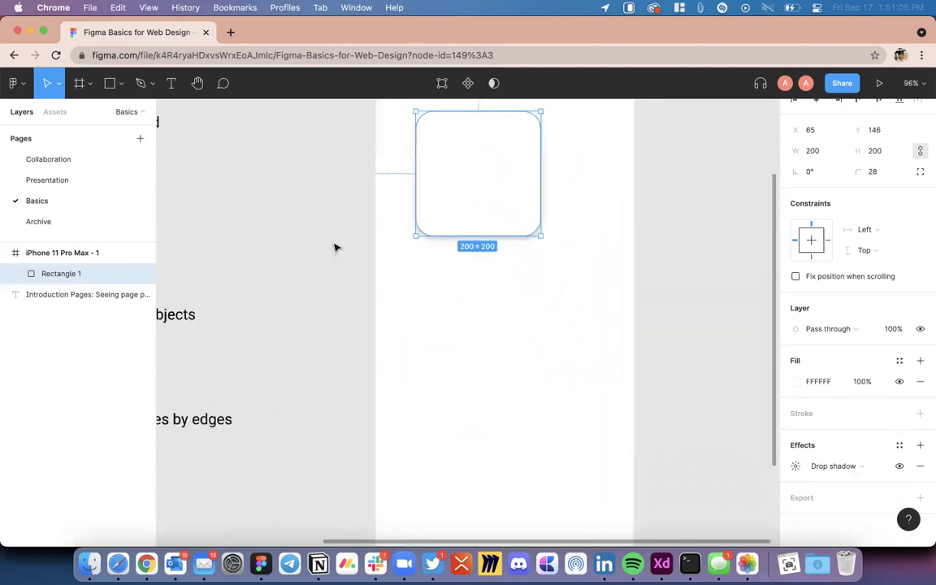
left_click(141, 83)
left_click(121, 83)
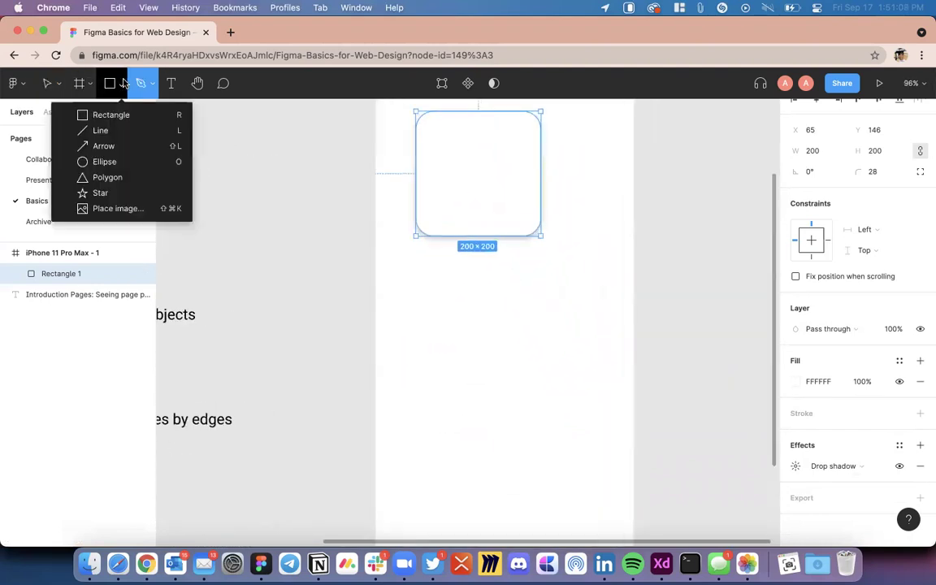
left_click(135, 162)
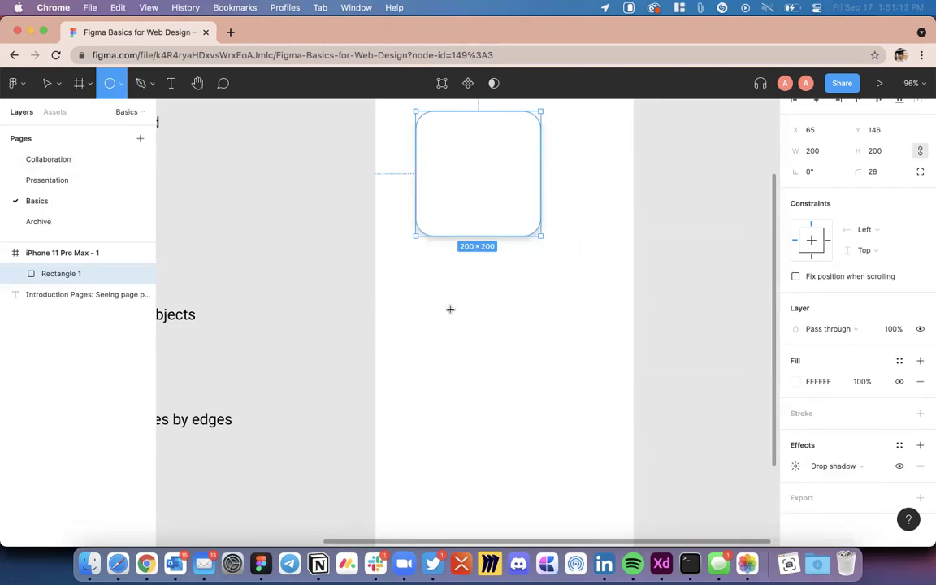
left_click_drag(445, 299, 553, 405)
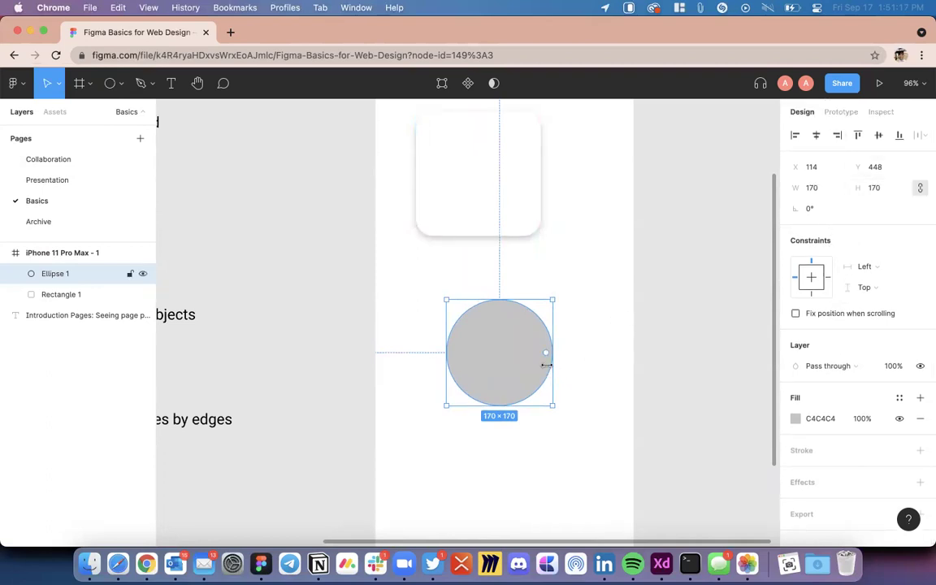
key("Delete")
key("o")
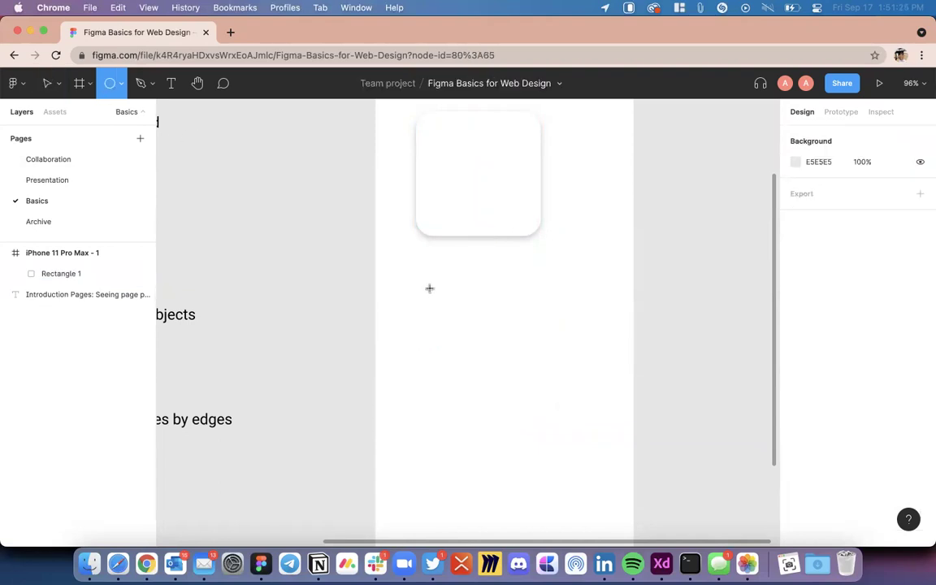
mouse_move(429, 289)
left_mouse_down()
mouse_move(470, 334)
mouse_move(451, 430)
mouse_move(496, 302)
mouse_move(490, 406)
mouse_move(548, 398)
mouse_move(499, 394)
left_mouse_up()
Step: Enlarge the grey C4C4C4 circle by its corner to 199×199 at X 88, Y 430
scroll(556, 395, "down", 5, "ctrl")
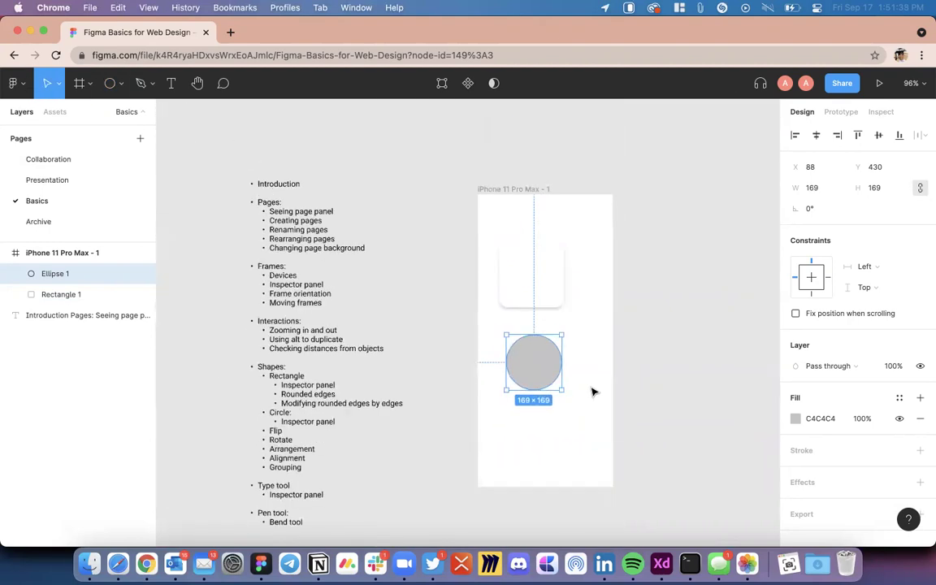
scroll(521, 389, "up", 3, "ctrl")
scroll(521, 390, "right", 2)
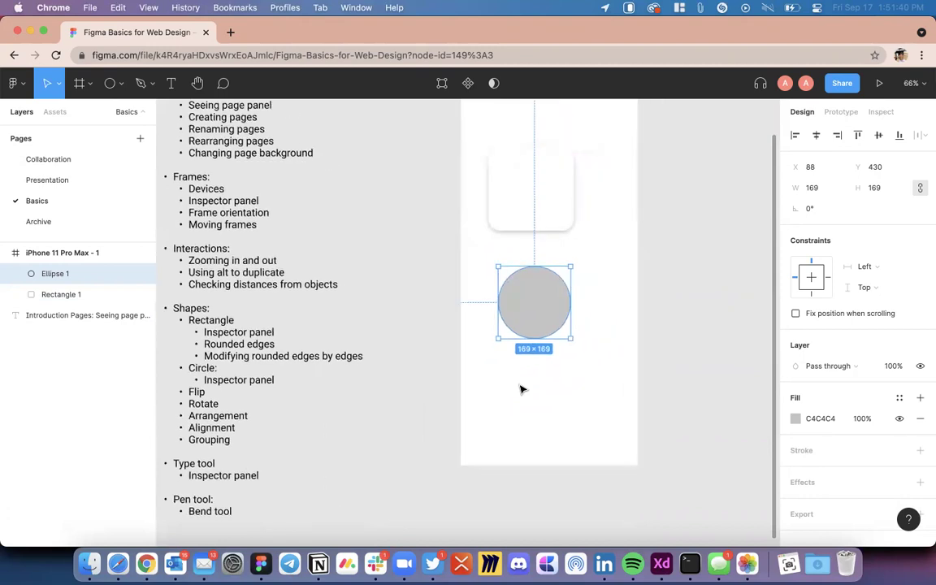
scroll(252, 357, "up", 4, "ctrl")
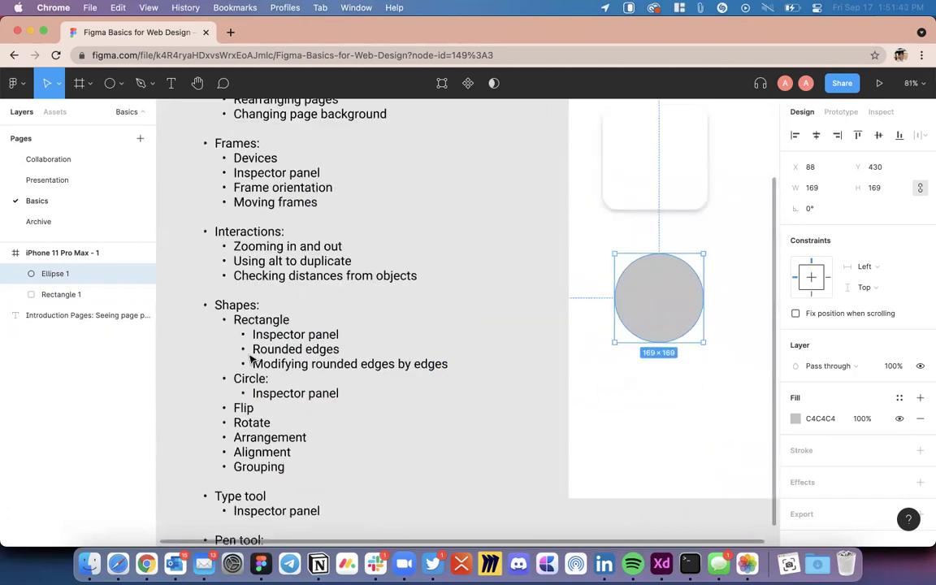
scroll(252, 358, "down", 1)
scroll(251, 357, "up", 4)
scroll(252, 357, "right", 5)
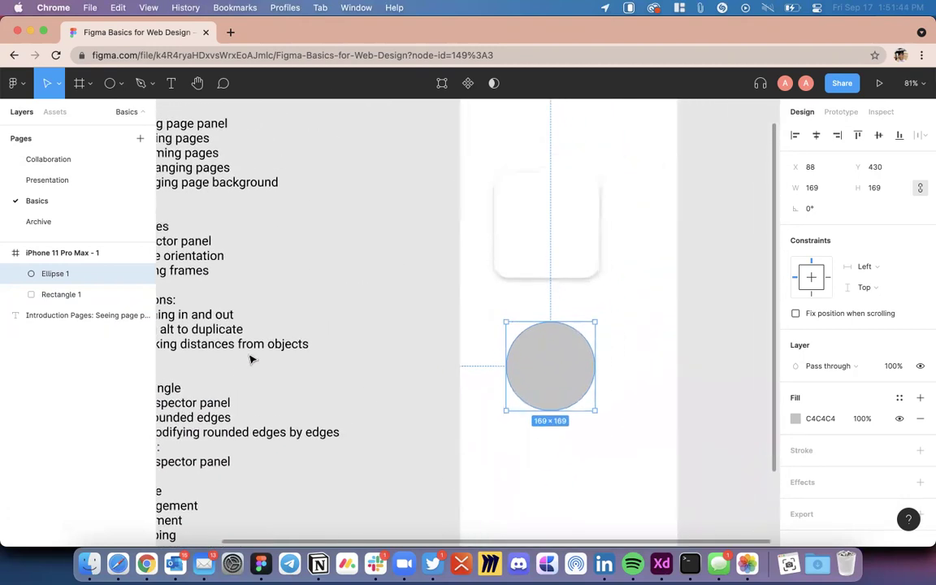
left_click_drag(527, 460, 544, 473)
scroll(591, 382, "down", 3, "ctrl")
scroll(590, 383, "up", 3, "ctrl")
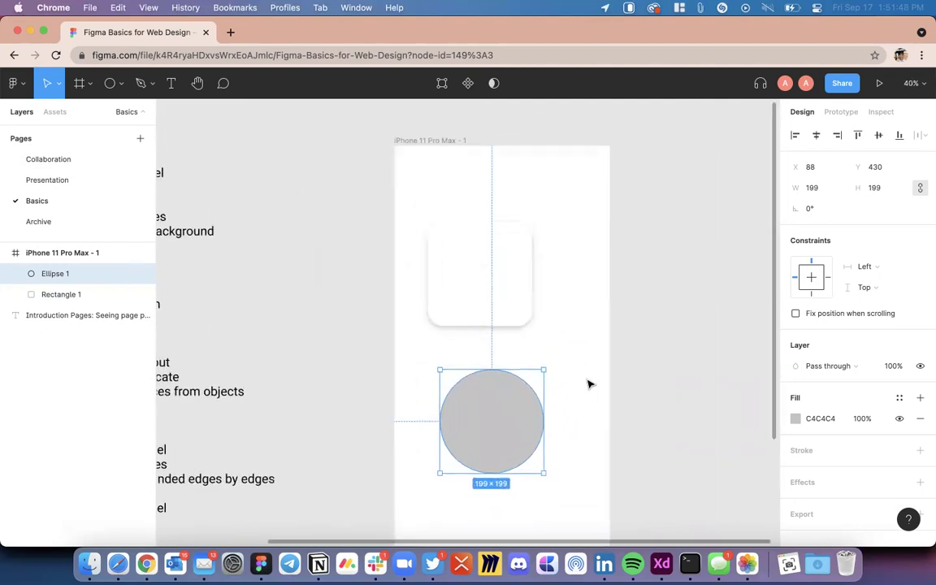
Step: Shrink the rounded square to 91×91, undoing an unwanted sharp bottom-right corner
left_click(498, 303)
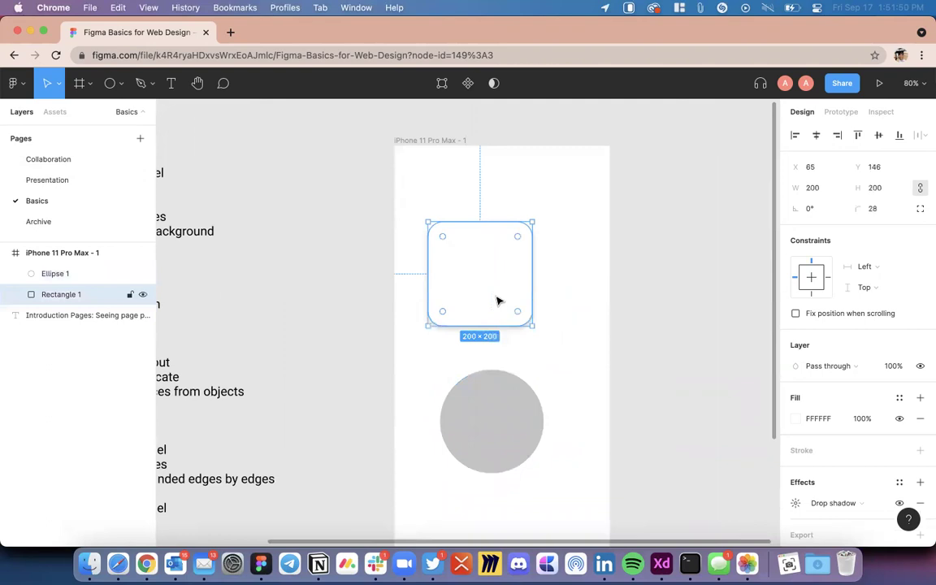
left_click_drag(529, 322, 499, 262)
scroll(504, 262, "up", 3)
key("ctrl+z")
key("Escape")
key("ctrl+z")
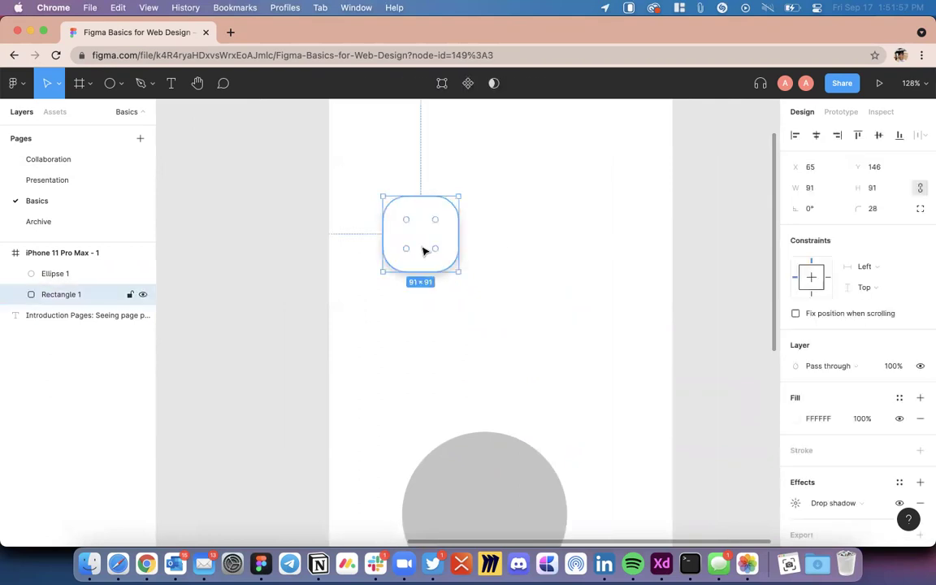
Step: Round the square's corners further and set independent corner radii to 23, 23, 0, 23
scroll(451, 254, "up", 3)
scroll(414, 280, "up", 3)
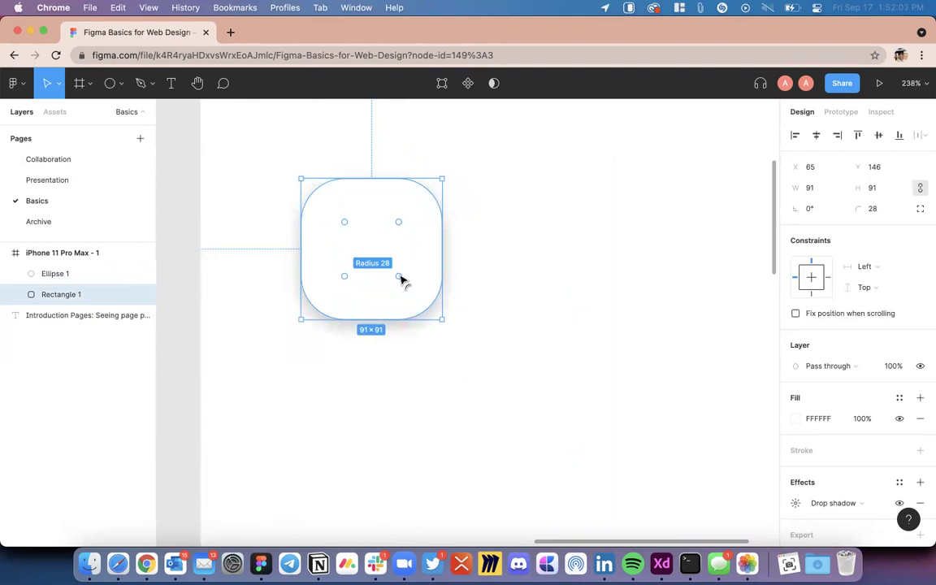
left_click_drag(401, 280, 500, 349)
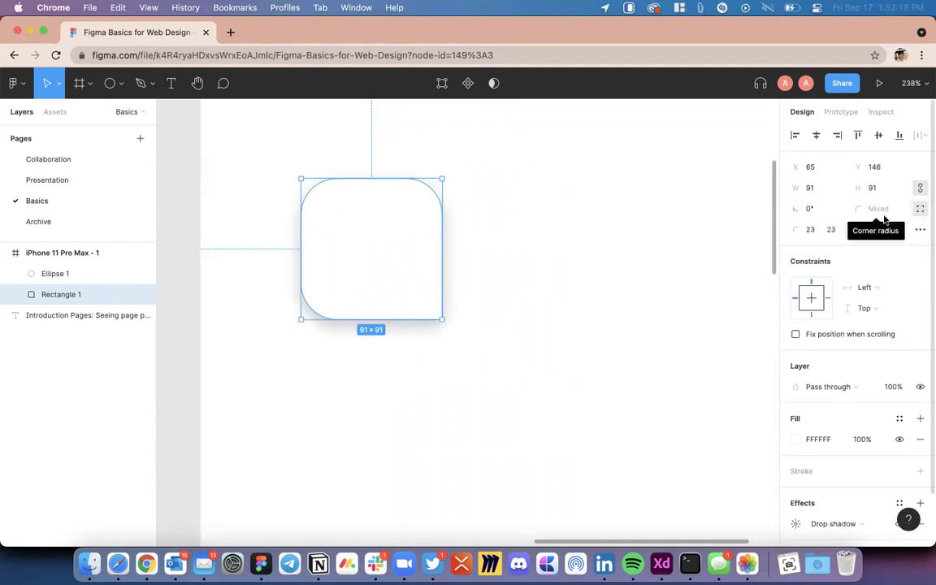
left_click(853, 230)
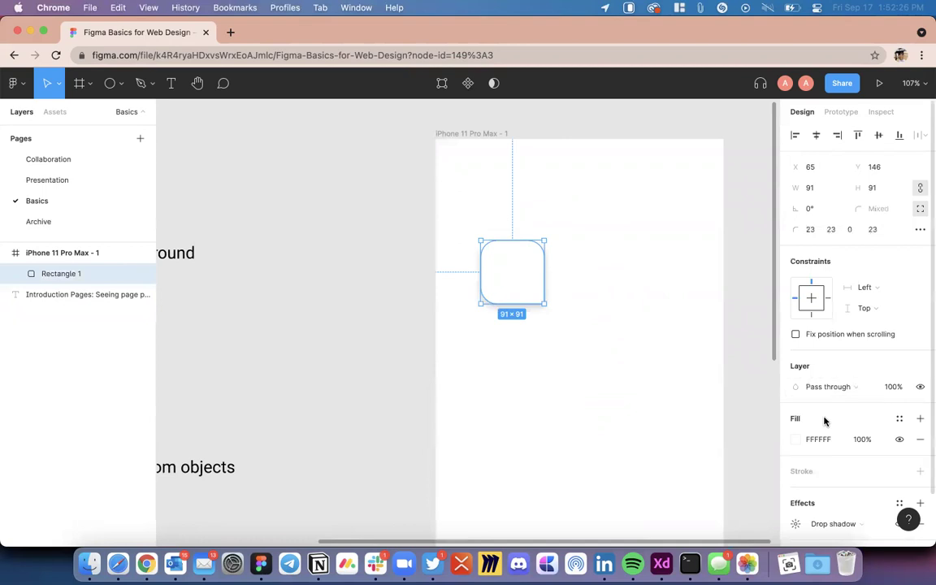
Step: Remove the square's drop shadow and give it a pink FA7575 fill
scroll(824, 418, "down", 3)
left_click(920, 464)
left_click(795, 402)
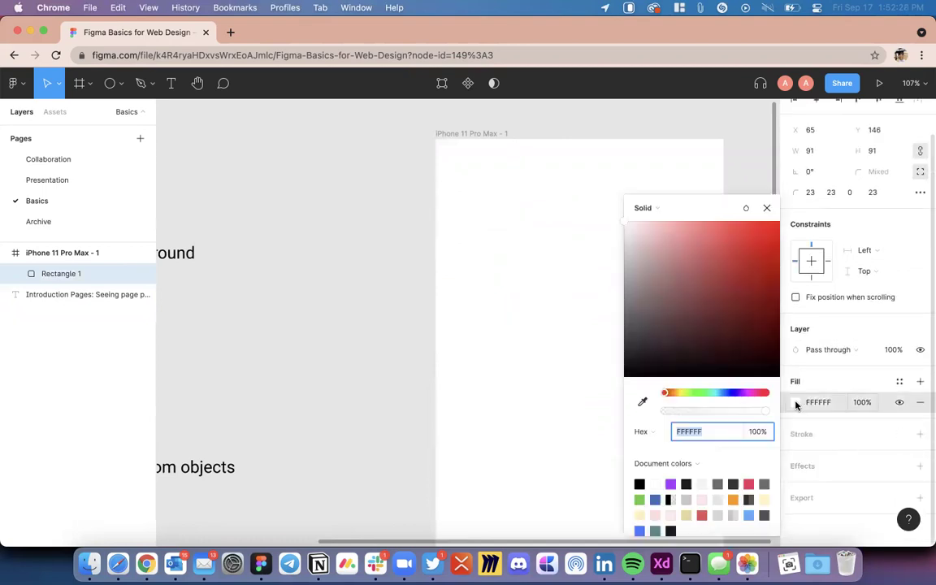
left_click(706, 230)
left_click(767, 208)
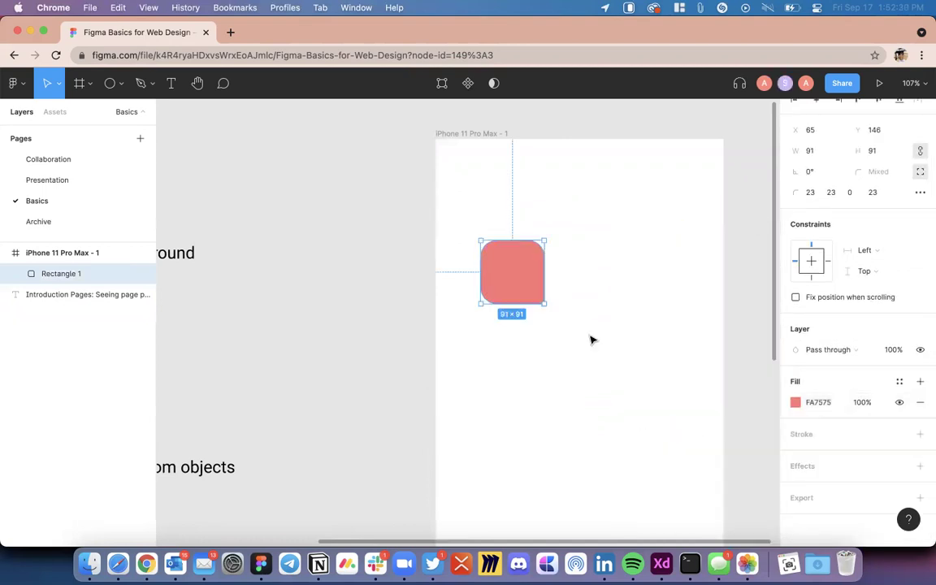
left_click(591, 339)
scroll(591, 339, "up", 3)
scroll(483, 349, "up", 2)
Step: Move the pink square to X 28 and Alt-drag a copy to its right
left_click(483, 349)
scroll(453, 334, "up", 2)
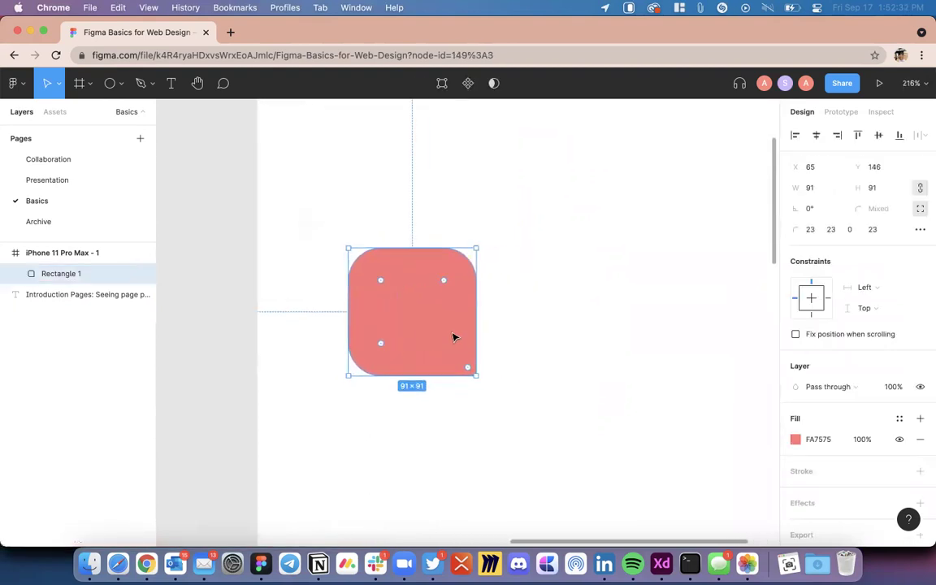
scroll(378, 305, "down", 2)
left_click_drag(377, 305, 509, 247)
scroll(595, 379, "down", 5)
scroll(595, 378, "right", 2)
left_click_drag(468, 334, 569, 326)
Step: Scatter the three pink squares around the frame and marquee-select all three
left_click_drag(362, 326, 348, 203)
left_click_drag(452, 315, 445, 415)
left_click_drag(578, 330, 598, 328)
left_click_drag(374, 264, 379, 277)
left_click_drag(697, 205, 351, 487)
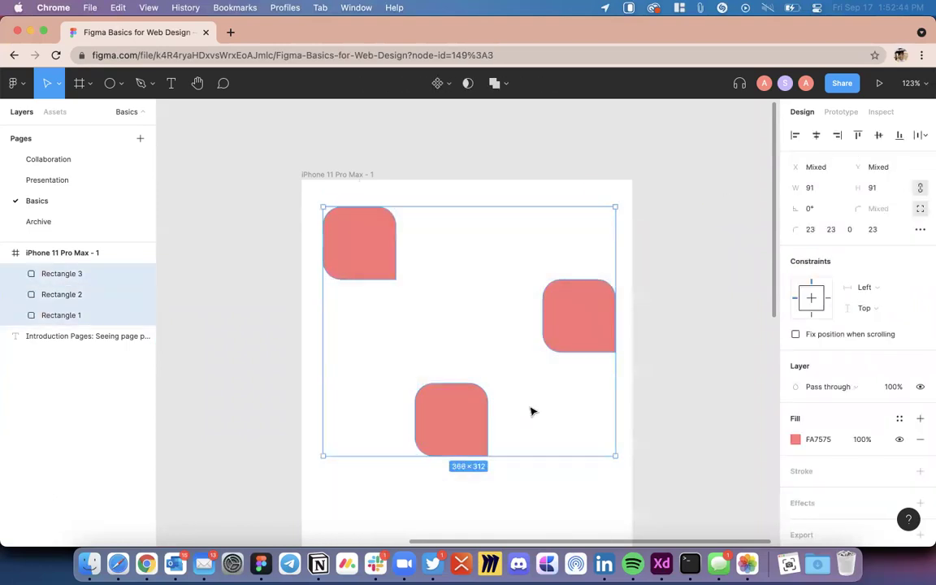
scroll(532, 411, "right", 3)
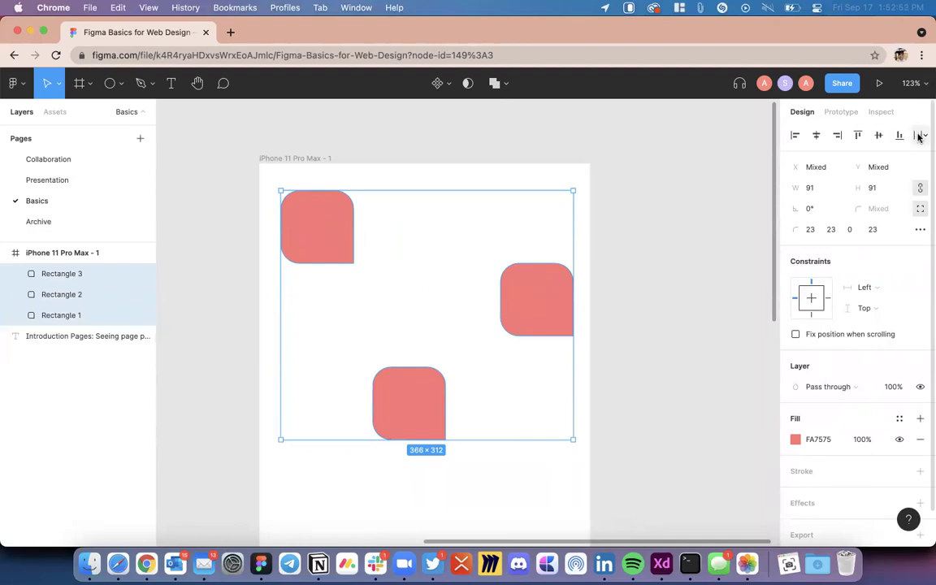
Step: Try left, right and top alignment on the three squares, undoing each
left_click(799, 138)
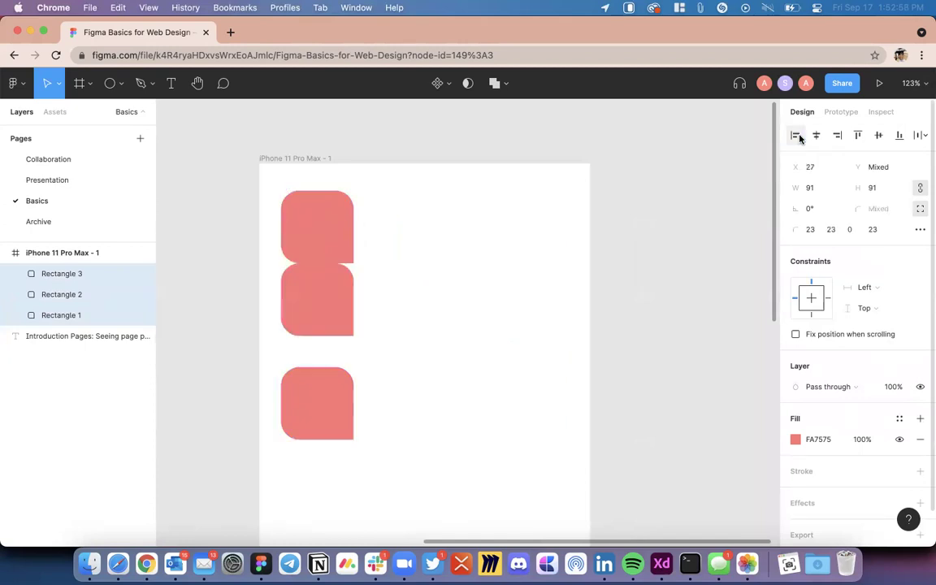
key("super+z")
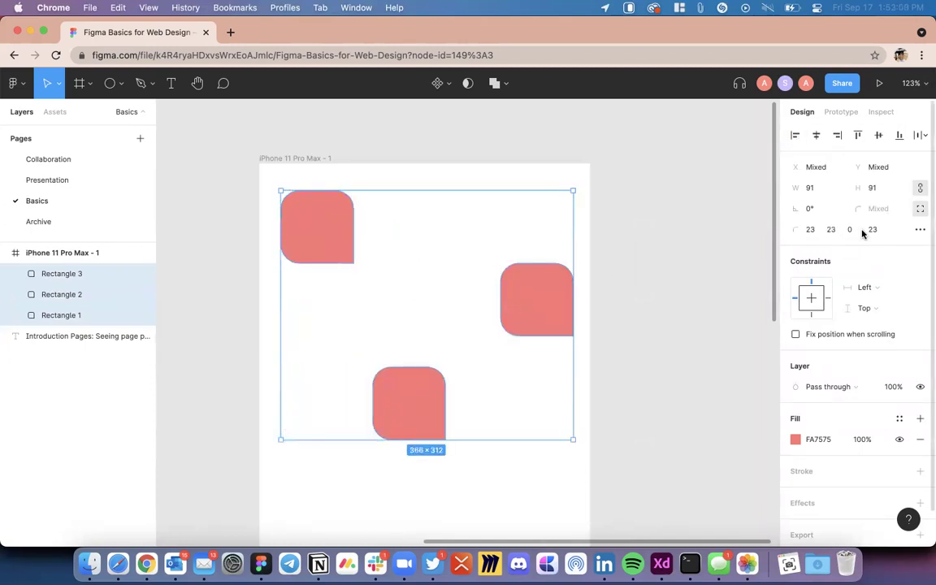
left_click(839, 135)
key("super+z")
left_click(858, 136)
key("super+z")
Step: Try bottom, horizontal-centre and vertical-centre alignment, undoing each, then deselect
left_click(899, 135)
key("super+z")
left_click(817, 135)
key("super+z")
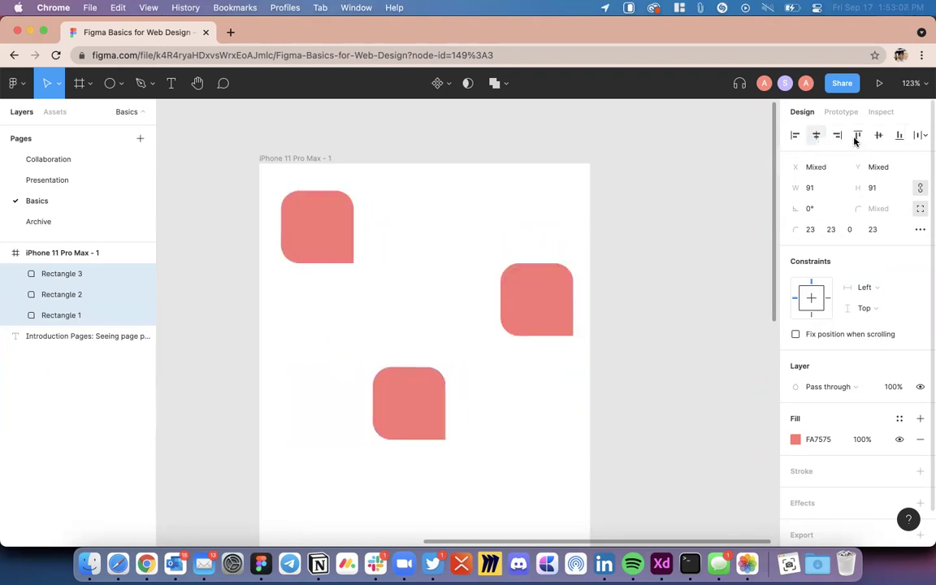
left_click(875, 139)
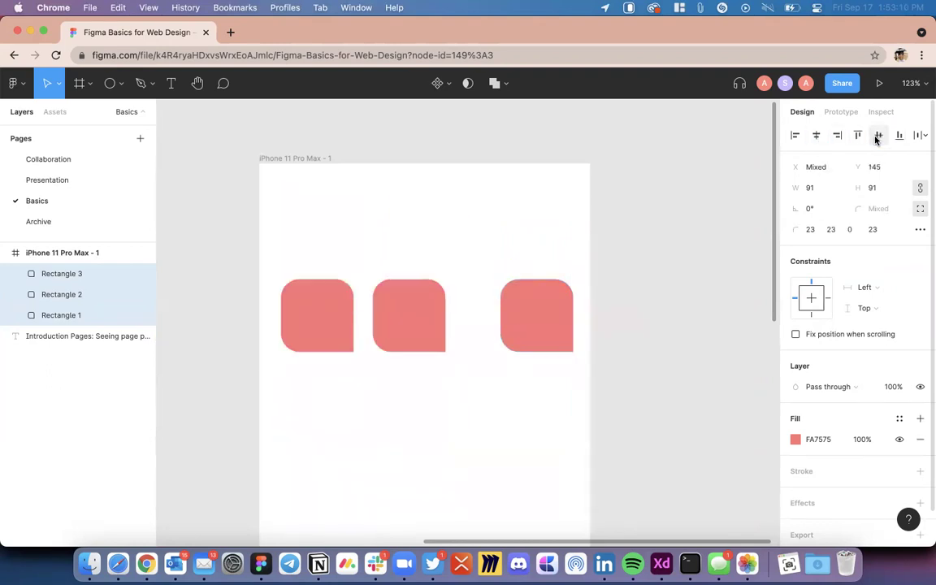
key("super+z")
left_click(682, 289)
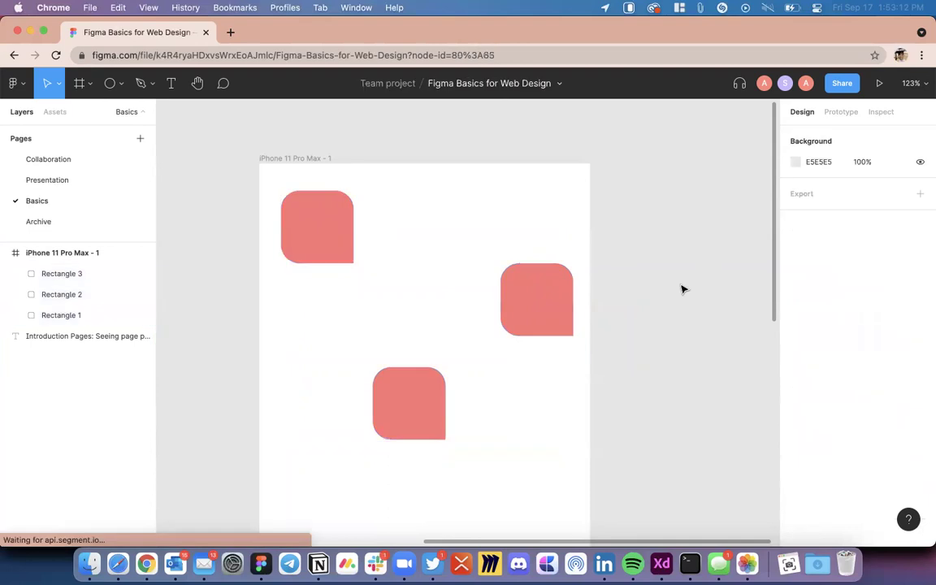
Step: Copy the top-left square into a fourth one, rearrange the squares, and select all four
left_click_drag(422, 390, 470, 348)
left_click(320, 241)
left_click_drag(320, 241, 354, 326)
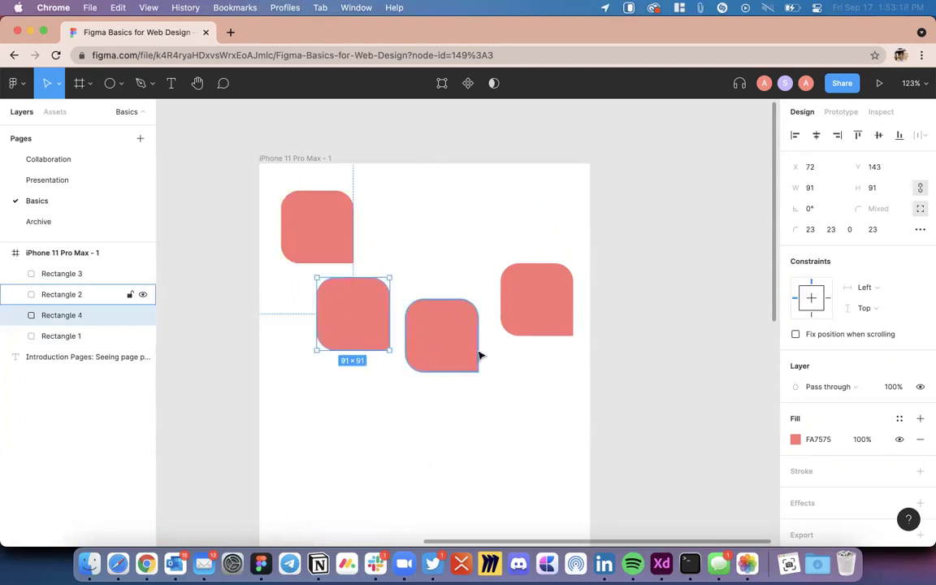
scroll(481, 353, "right", 2)
left_click(402, 351)
left_click_drag(399, 351, 469, 416)
left_click(584, 307)
left_click_drag(589, 202, 226, 483)
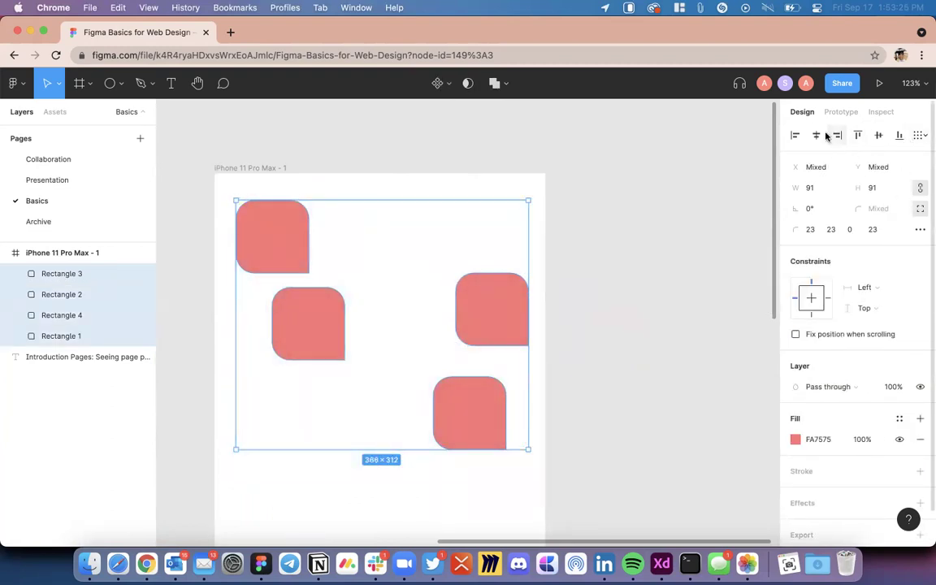
Step: Align the four squares on vertical centres and space them evenly horizontally
left_click(879, 137)
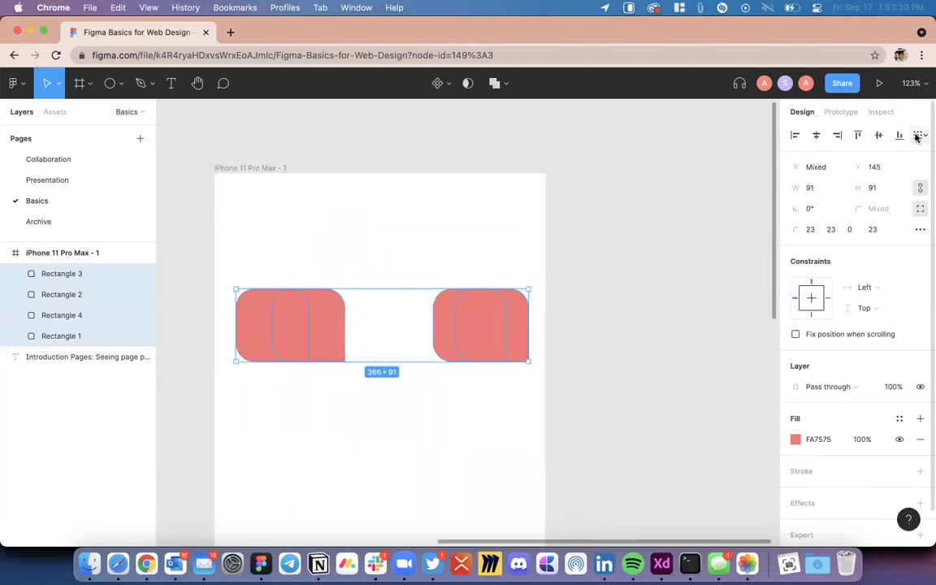
left_click(916, 136)
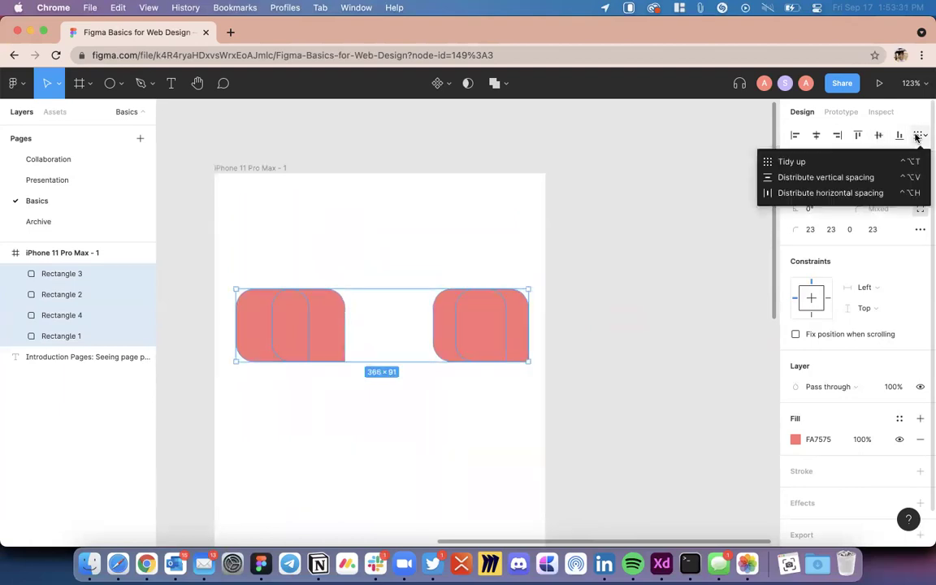
left_click(898, 193)
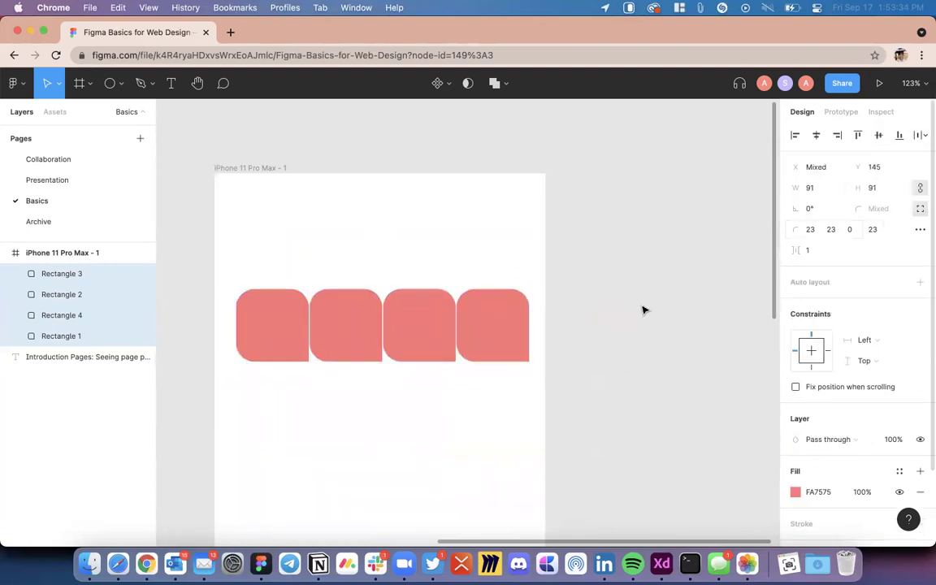
left_click(633, 345)
Step: Delete the three right-hand pink rectangles, leaving only Rectangle 1 at X 27, Y 145
left_click(490, 329)
scroll(420, 350, "up", 10)
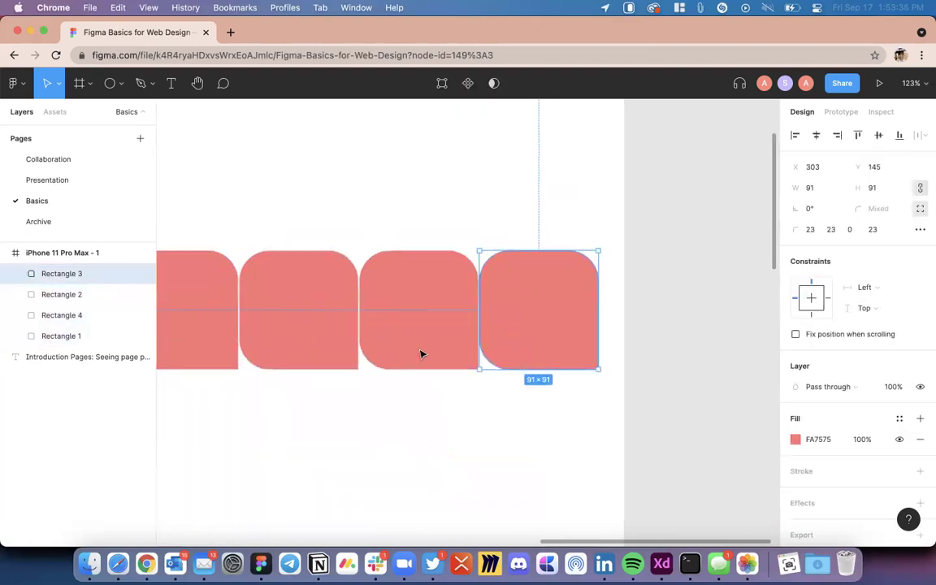
scroll(490, 272, "down", 5)
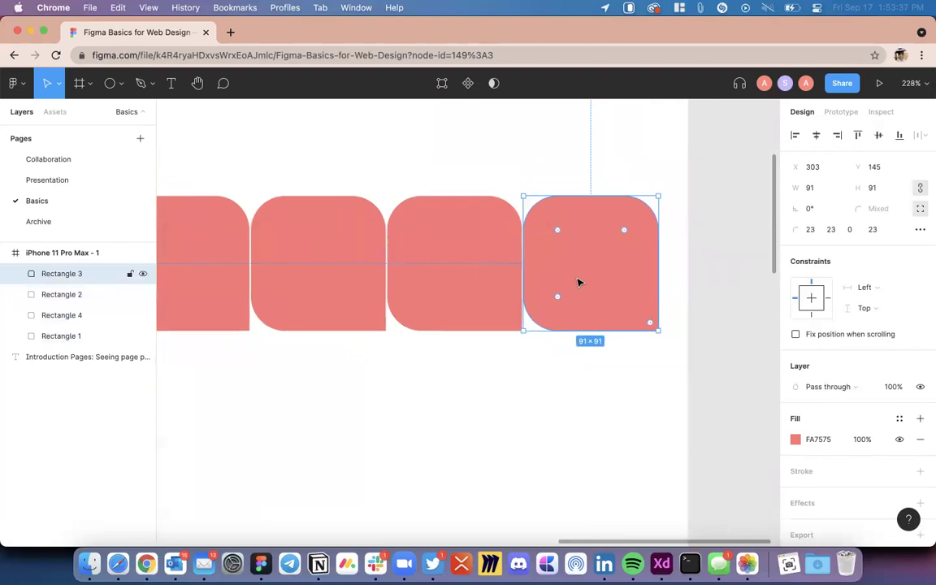
scroll(642, 309, "down", 3)
left_click(675, 303)
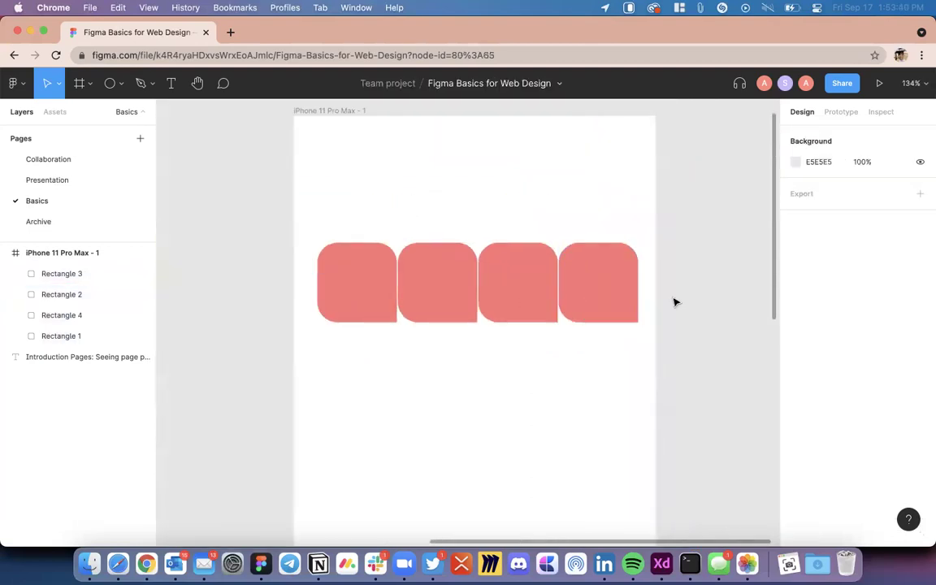
scroll(599, 326, "down", 5)
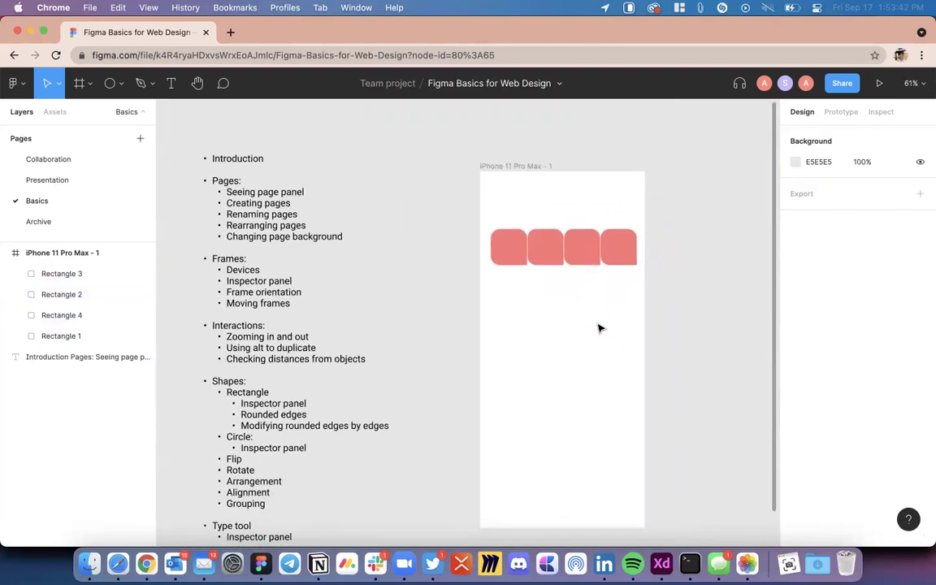
scroll(599, 328, "down", 2)
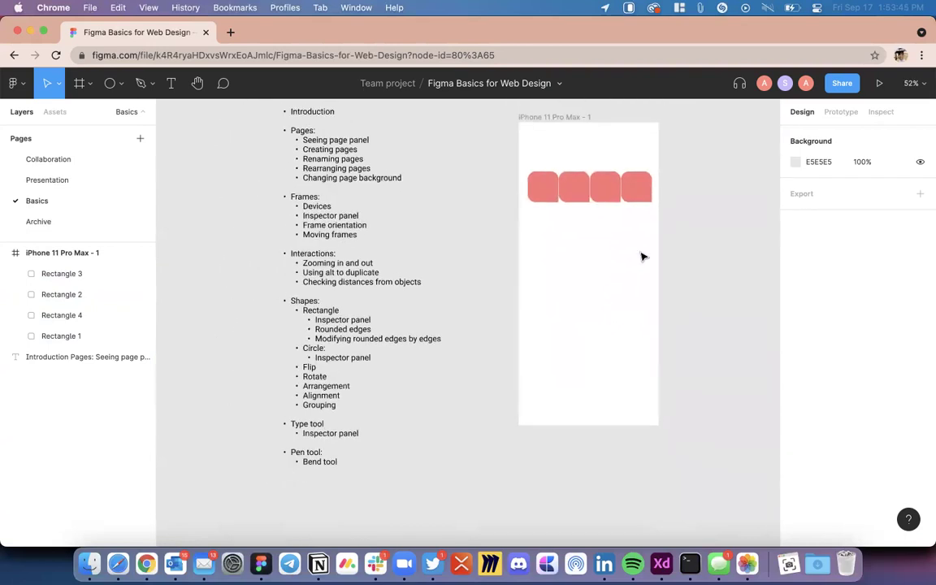
left_click_drag(683, 169, 575, 203)
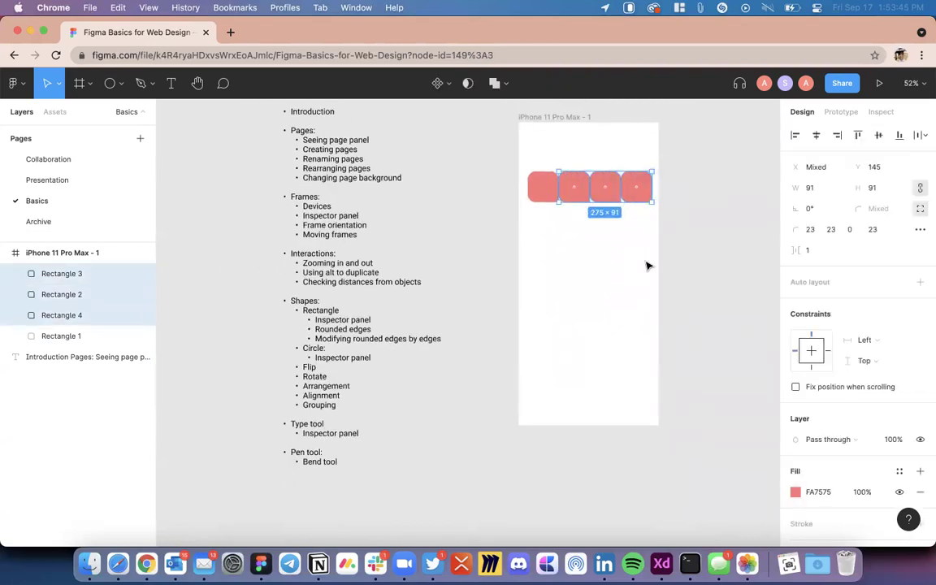
key("Delete")
scroll(573, 239, "up", 5)
left_click(503, 257)
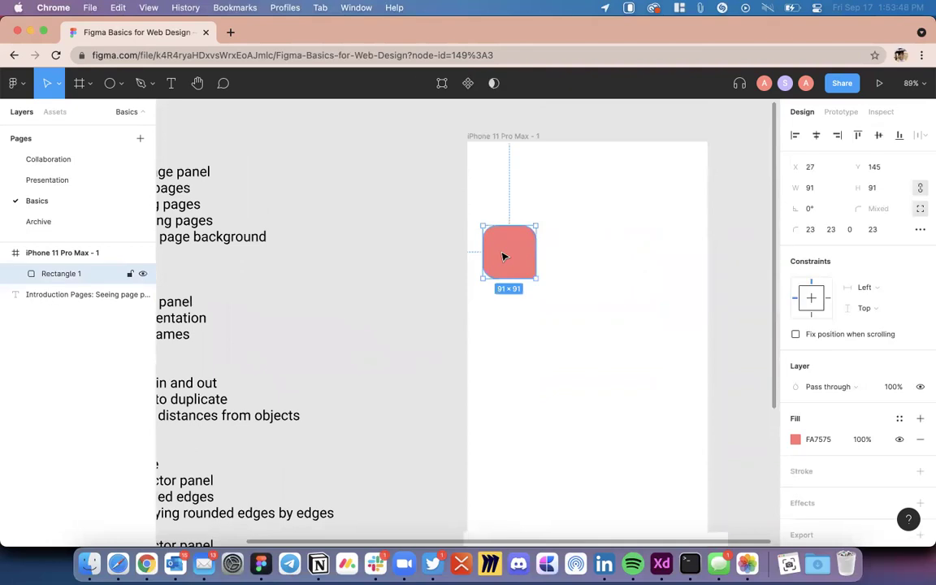
scroll(503, 256, "up", 3)
right_click(518, 252)
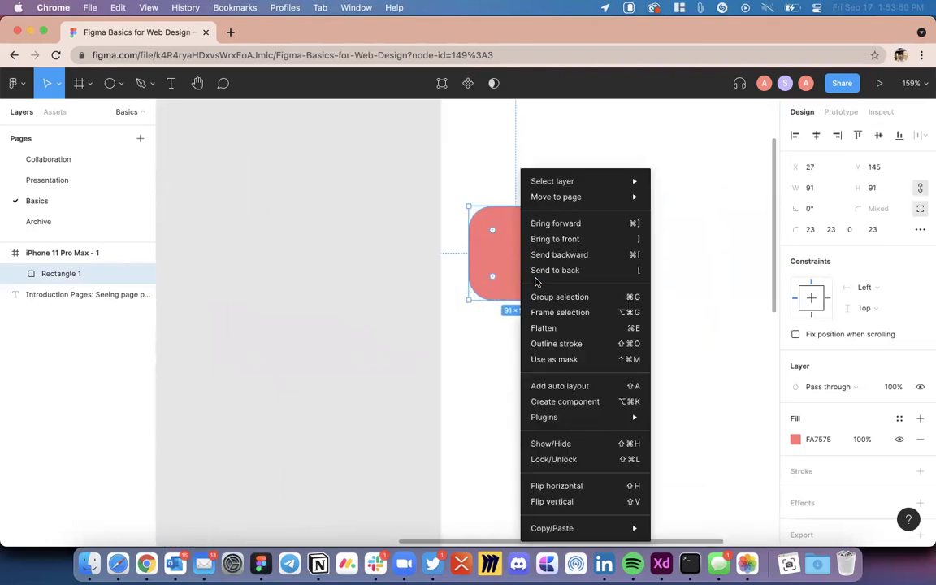
left_click(568, 486)
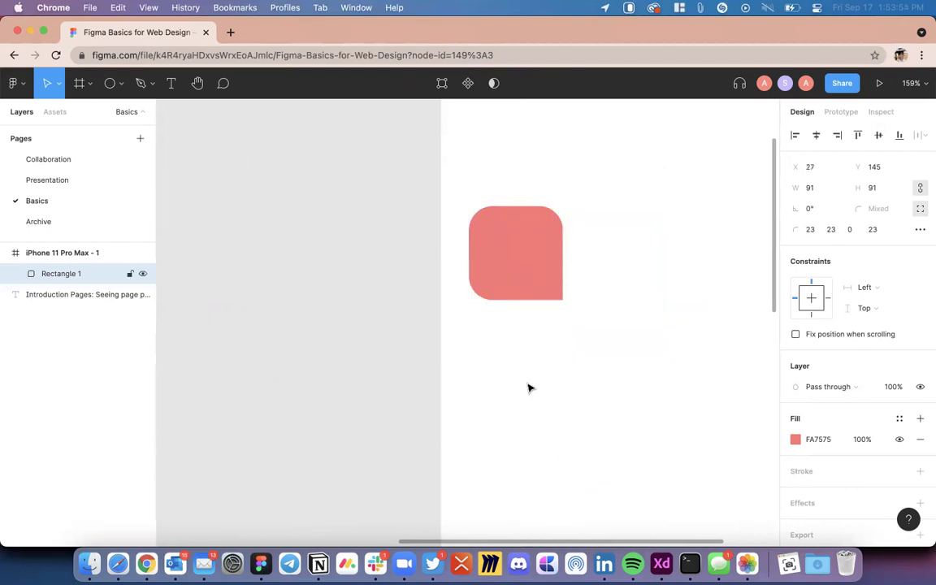
left_click(502, 248)
right_click(501, 248)
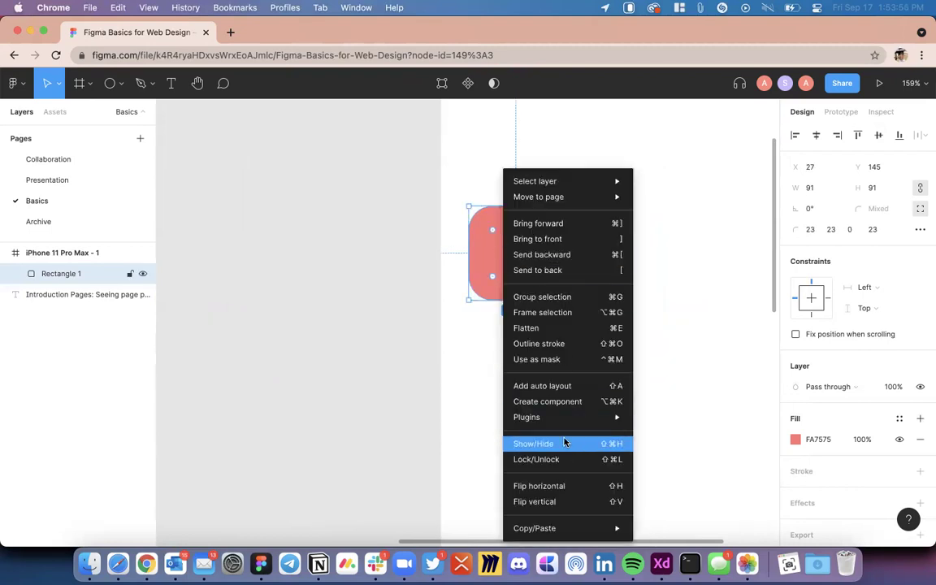
key("Escape")
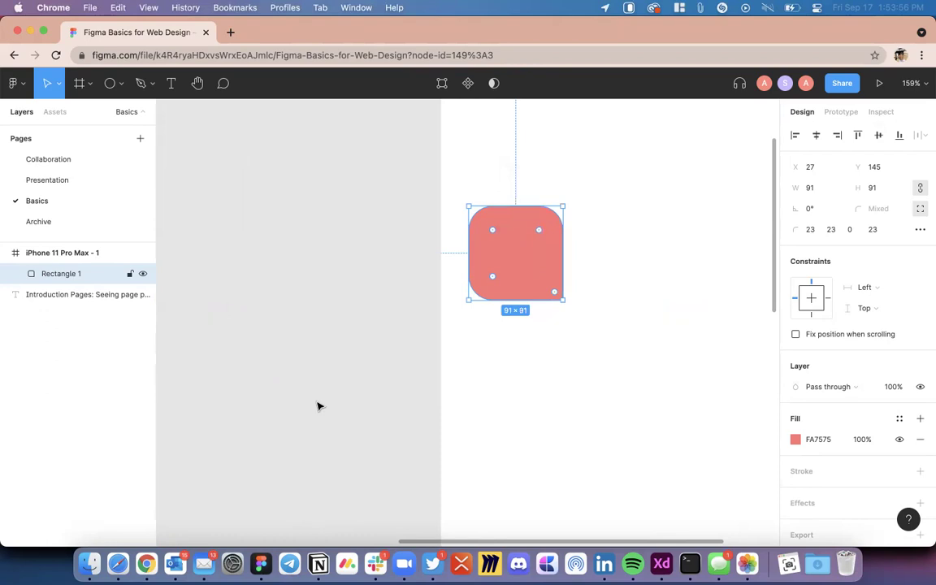
scroll(317, 406, "right", 3)
right_click(401, 263)
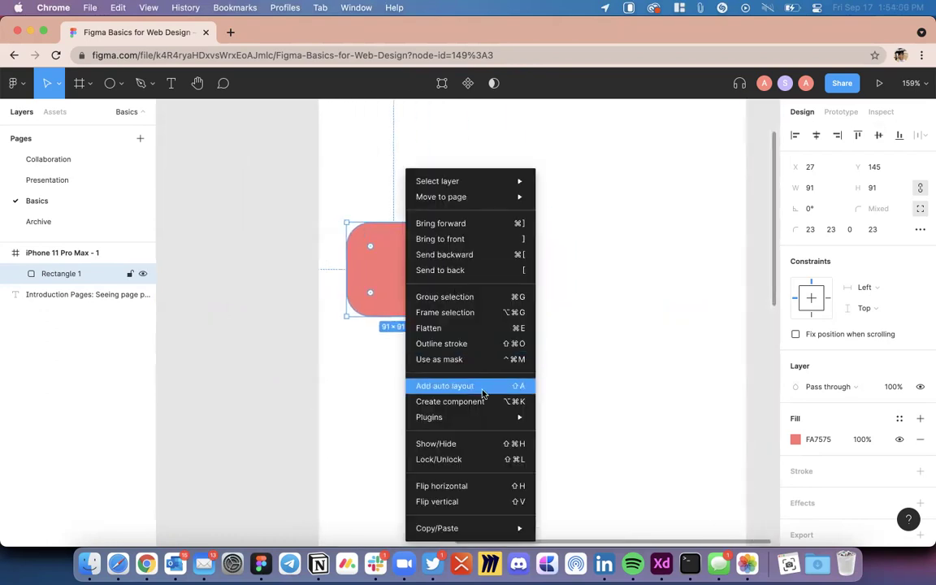
left_click(486, 486)
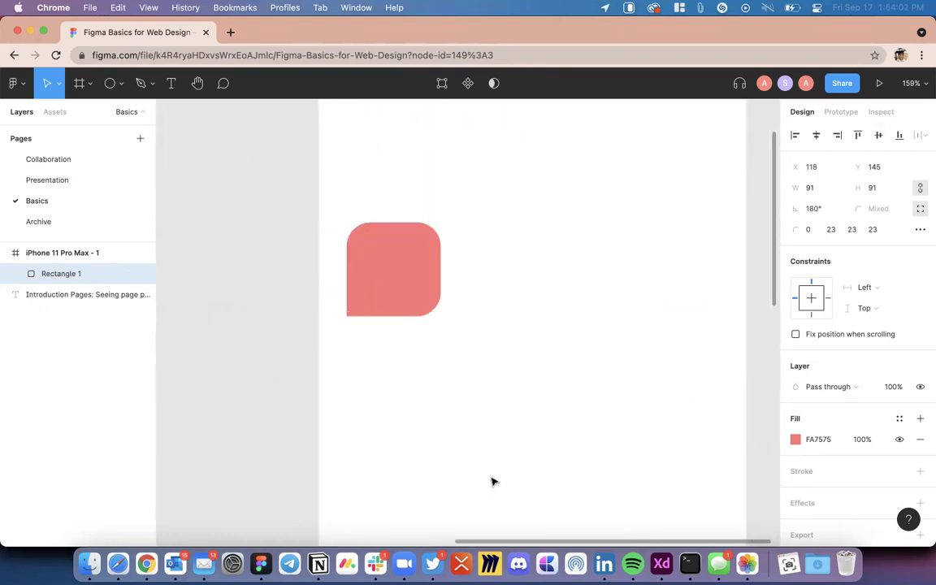
key("super+z")
right_click(379, 271)
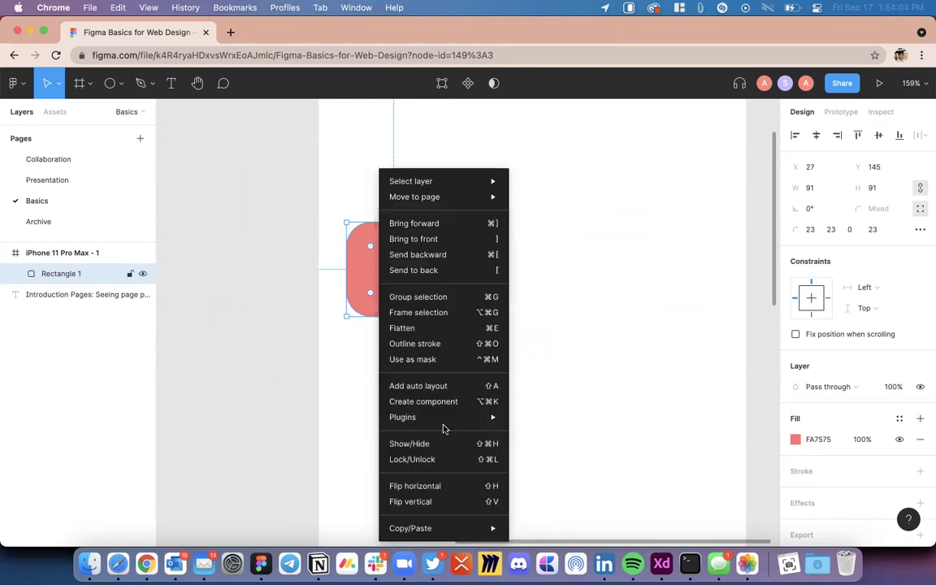
left_click(452, 503)
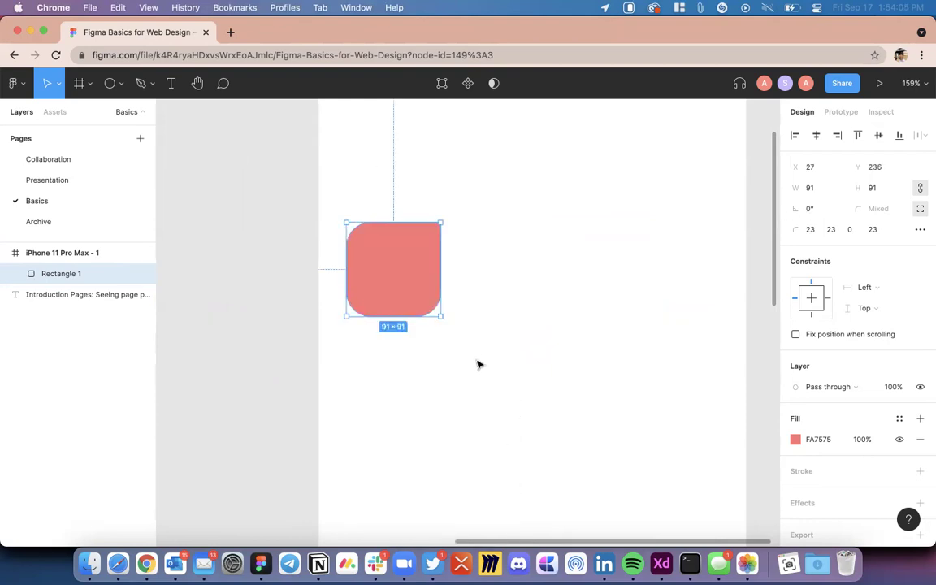
key("super+z")
right_click(419, 279)
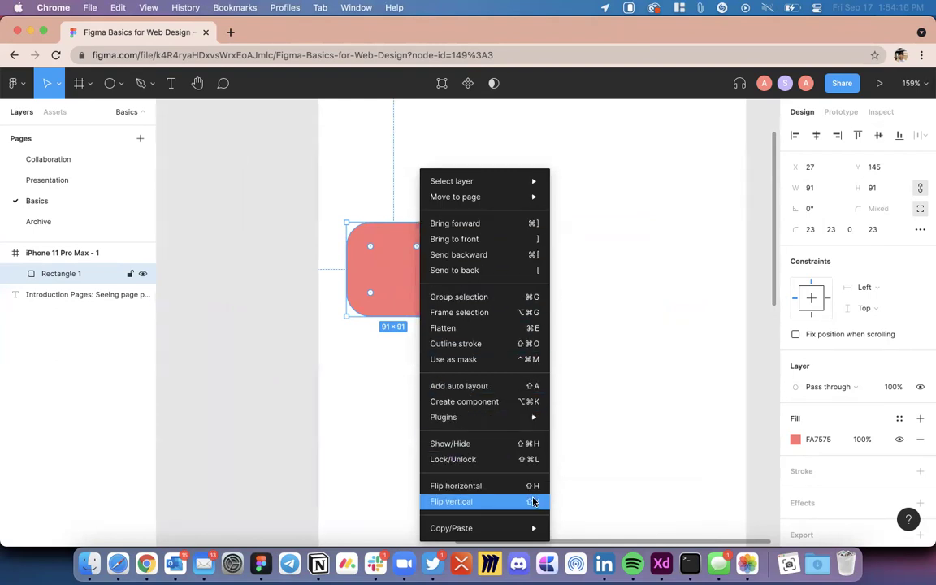
left_click(355, 446)
Step: Alt-drag a copy of the pink square down-right to overlap it at X 81, Y 191
scroll(355, 446, "down", 5)
scroll(357, 447, "down", 5)
scroll(357, 447, "left", 3)
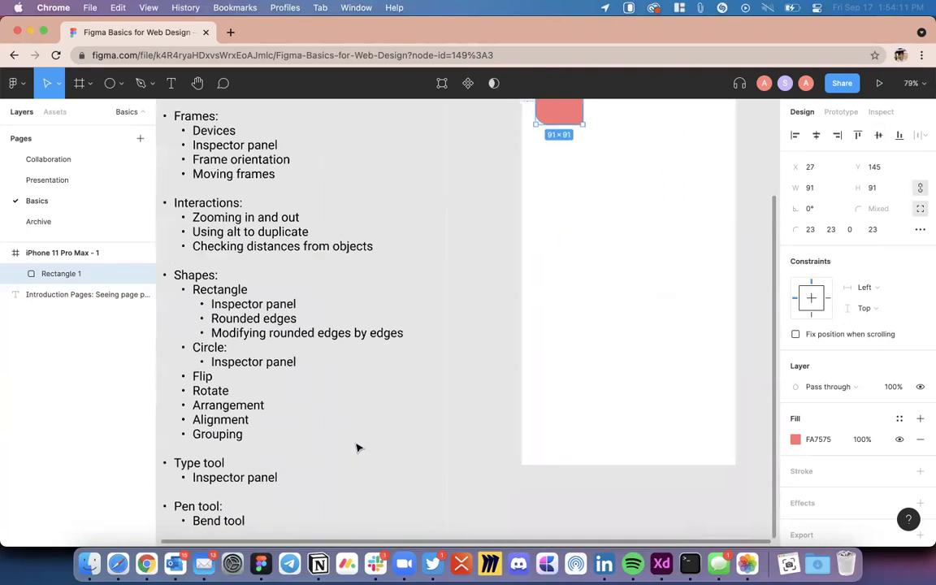
scroll(356, 447, "up", 3)
scroll(356, 447, "down", 3)
scroll(356, 447, "left", 2)
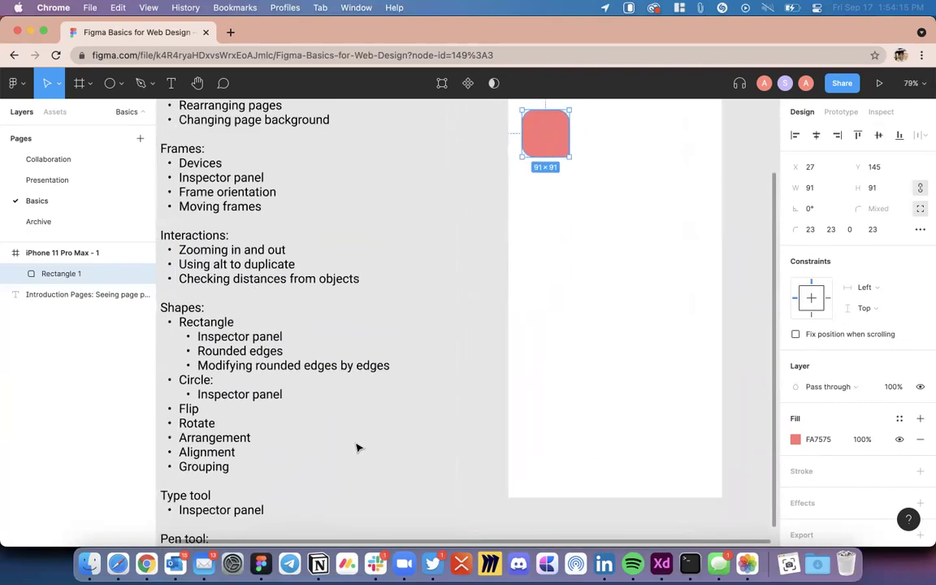
scroll(356, 447, "up", 3)
scroll(356, 447, "right", 4)
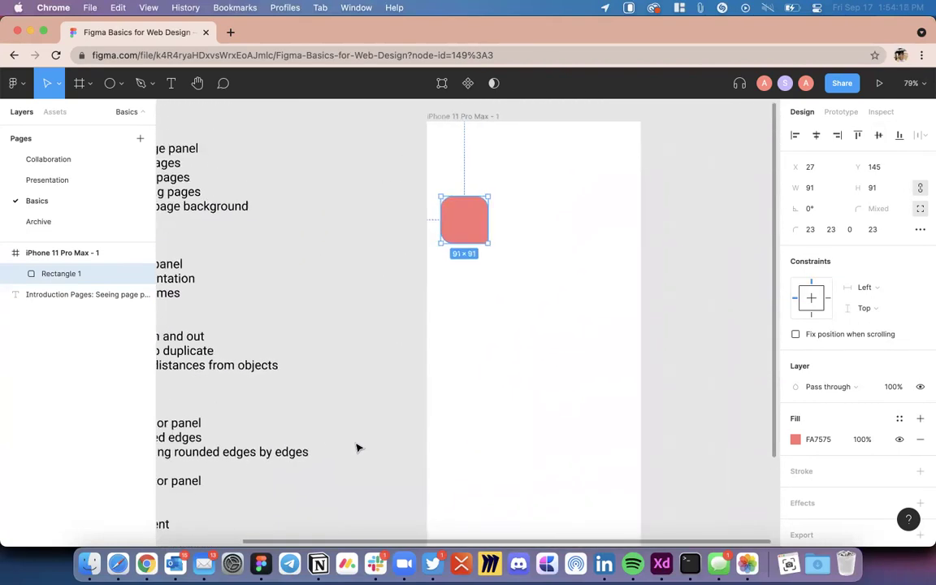
scroll(467, 244, "up", 5)
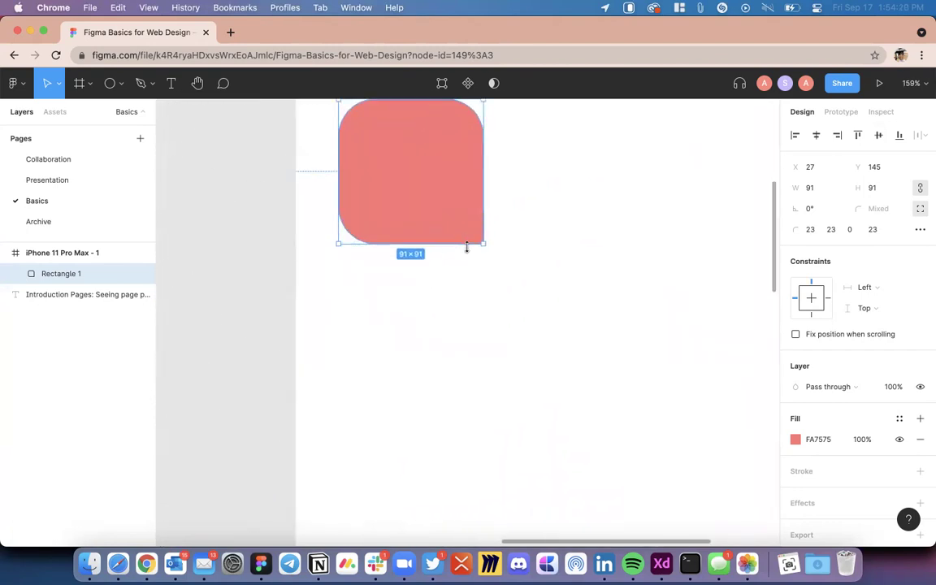
scroll(437, 209, "down", 3)
left_click_drag(422, 198, 474, 240)
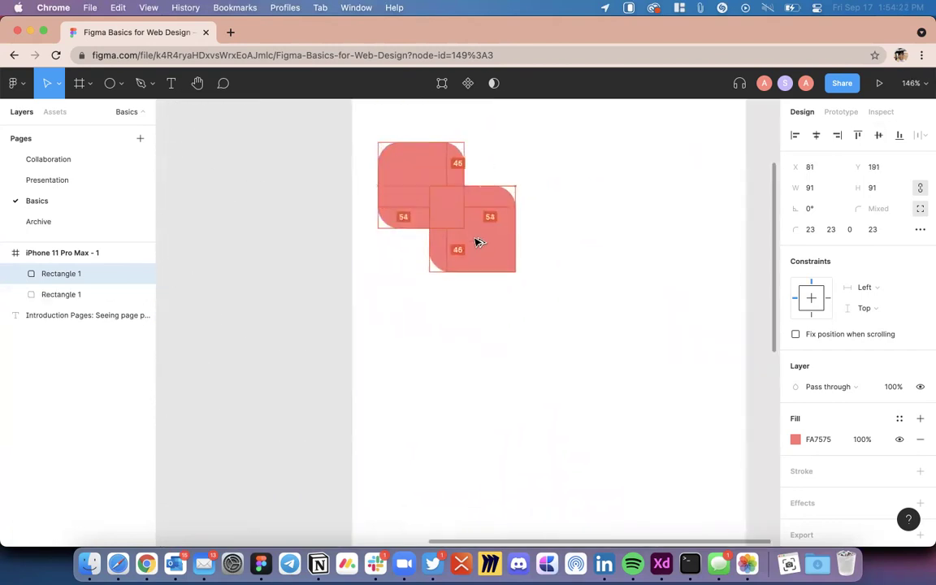
Step: Fill the copy dark red BC3E3E, then reselect Rectangle 1
left_click(795, 439)
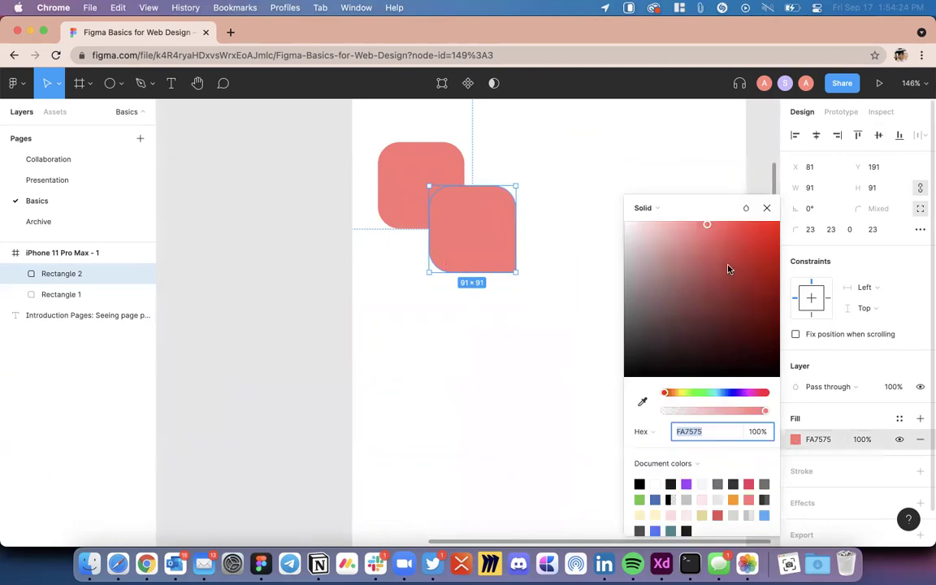
left_click(728, 262)
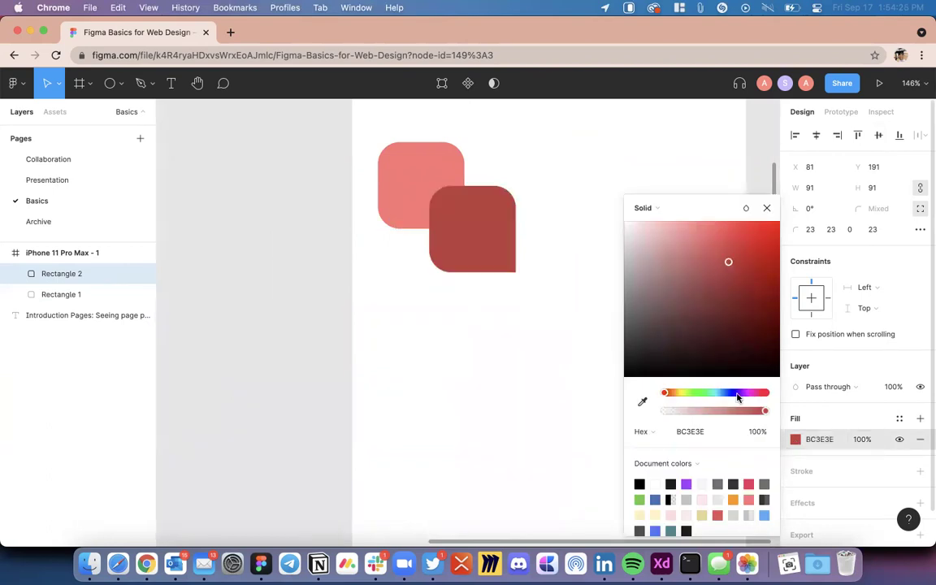
left_click(479, 380)
scroll(419, 235, "up", 3)
left_click(428, 245)
scroll(414, 232, "up", 5)
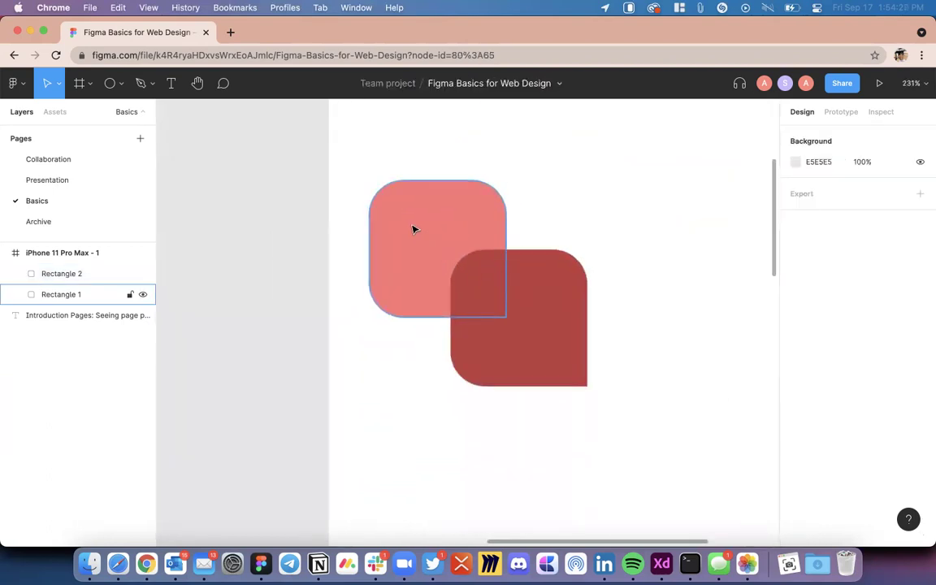
Step: Bring pink Rectangle 1 to front above the dark red Rectangle 2, then reopen its ordering menu
right_click(428, 231)
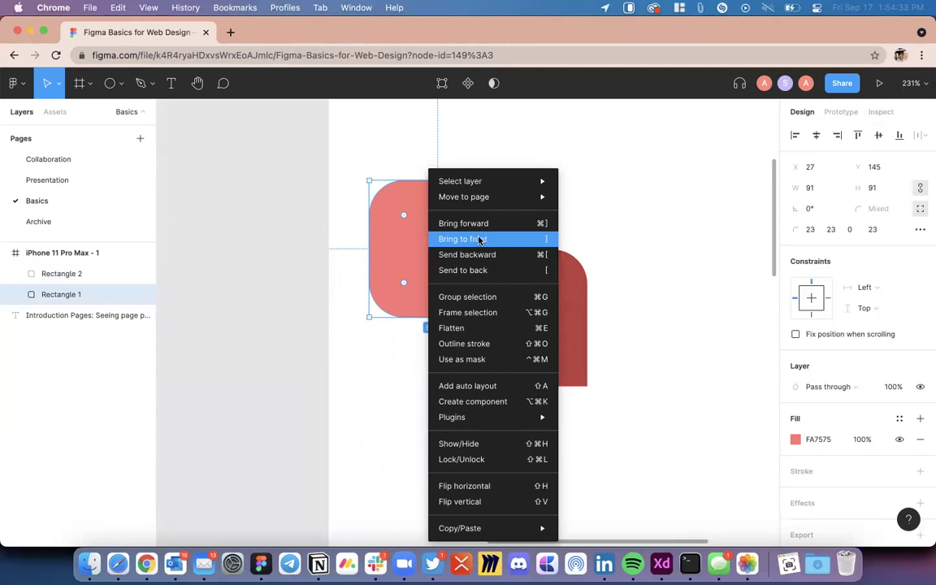
left_click(534, 242)
left_click(647, 293)
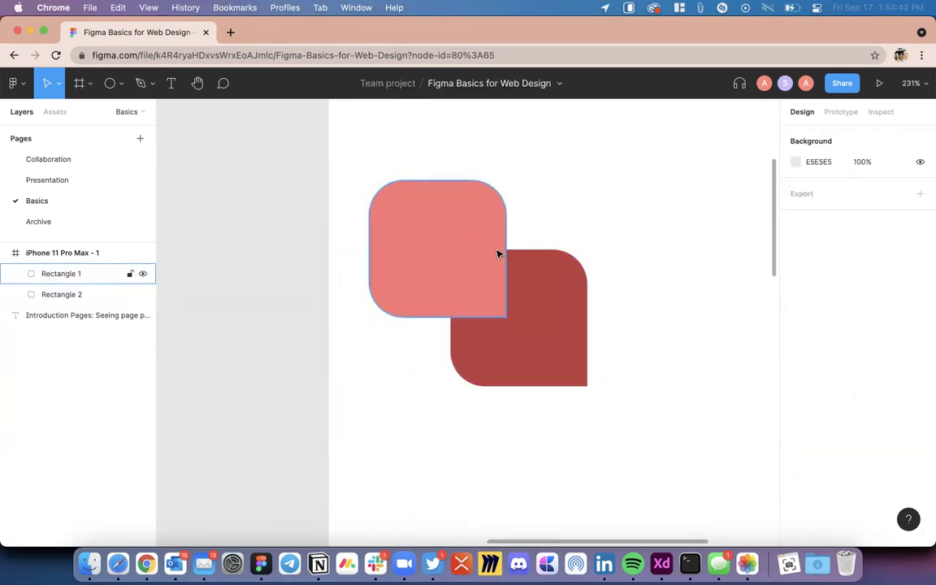
right_click(446, 244)
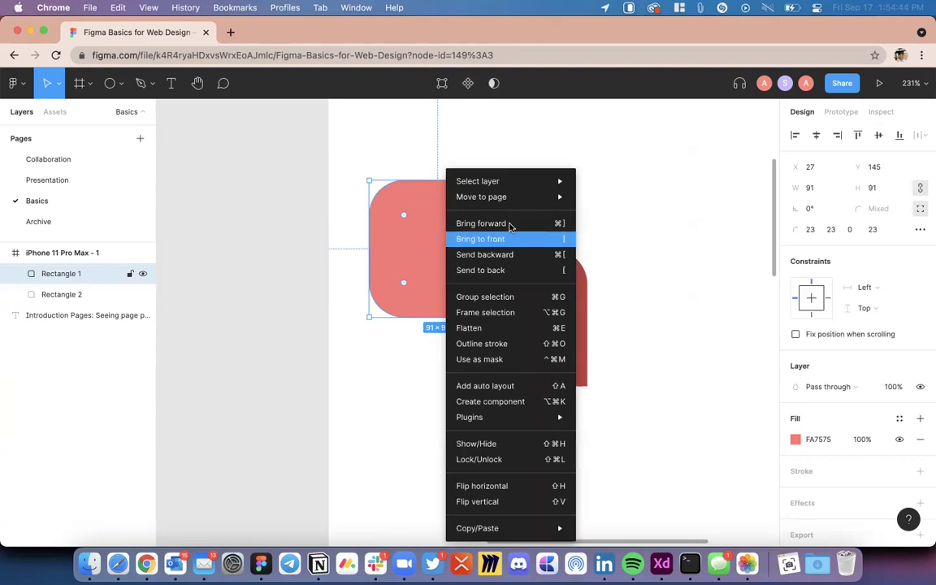
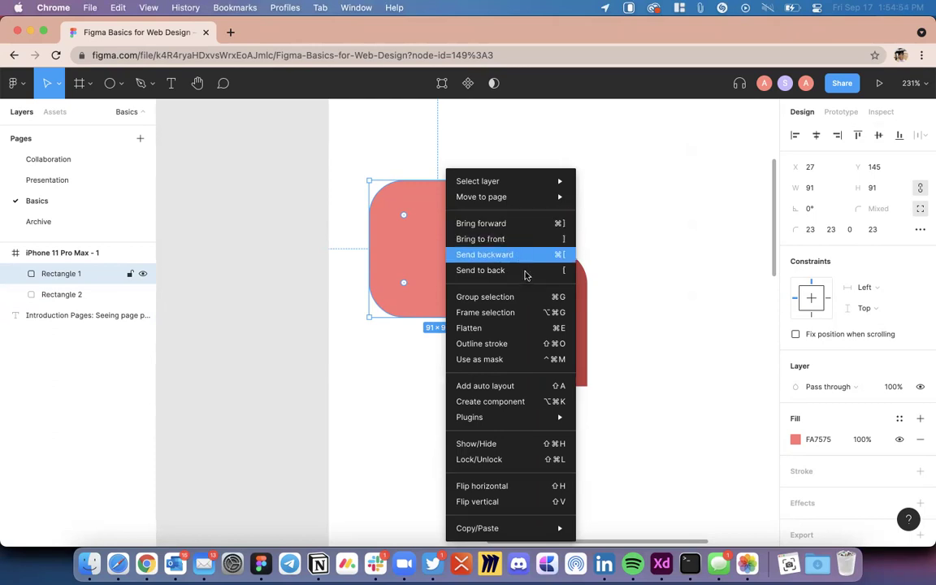
Step: Alt-drag the dark red rounded square to place a duplicate beside it
scroll(655, 261, "down", 5)
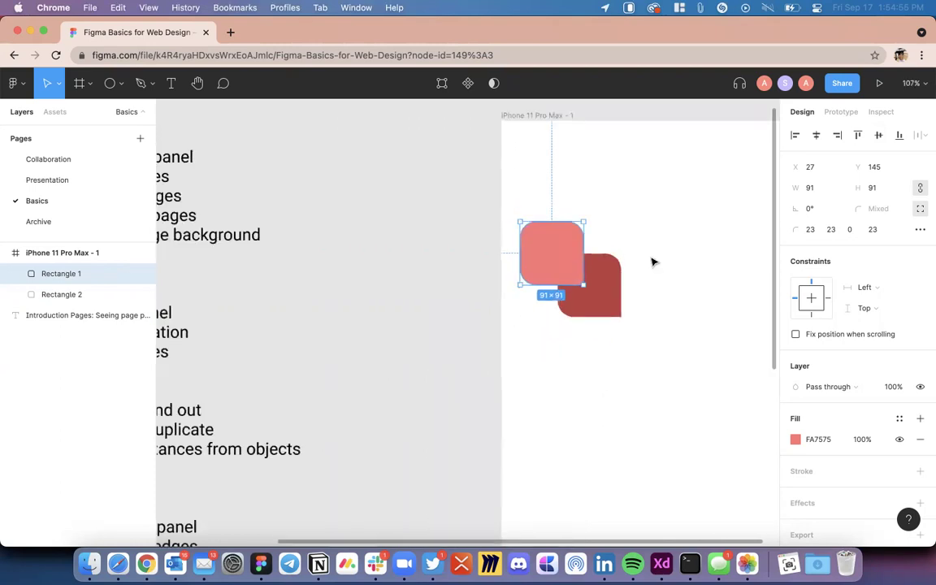
scroll(653, 261, "down", 3)
scroll(626, 231, "up", 6)
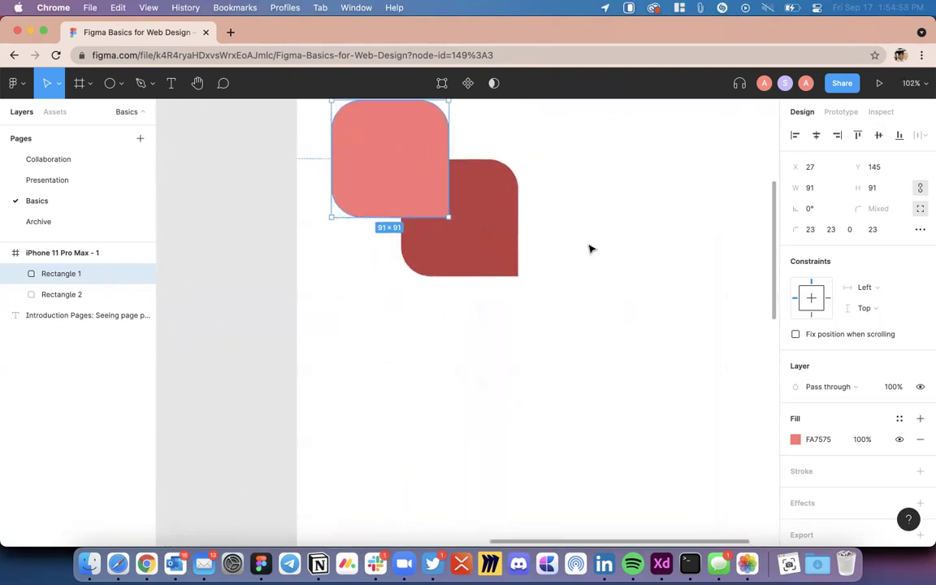
left_click(490, 255)
scroll(489, 262, "up", 4)
left_click_drag(483, 331, 557, 288)
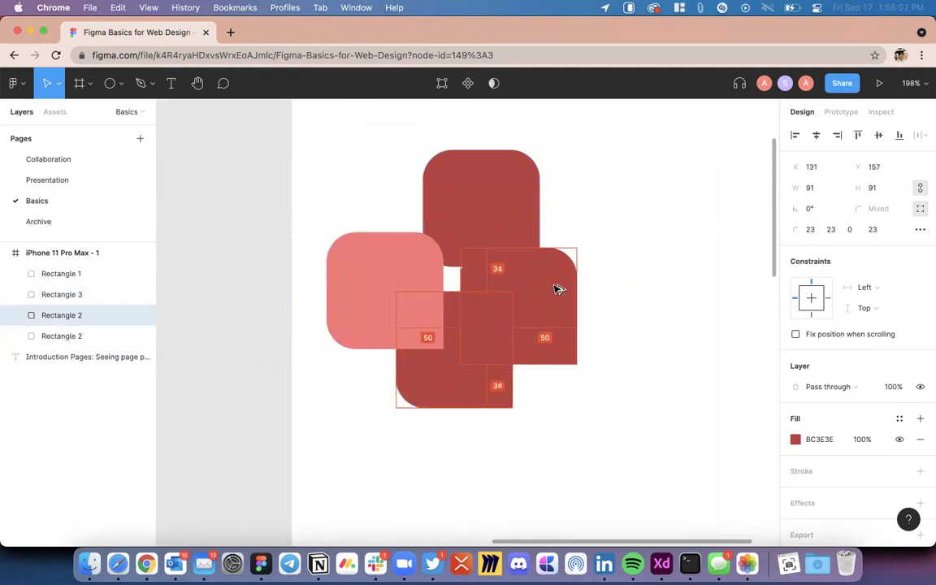
Step: Recolour the new copy's fill to lighter pink E28080
left_click(795, 439)
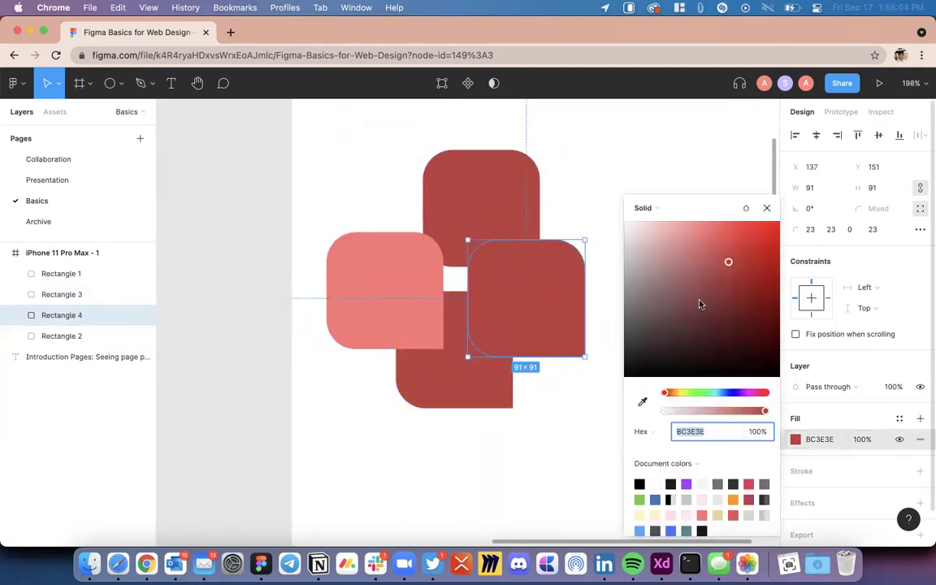
left_click(664, 235)
left_click_drag(665, 243, 691, 242)
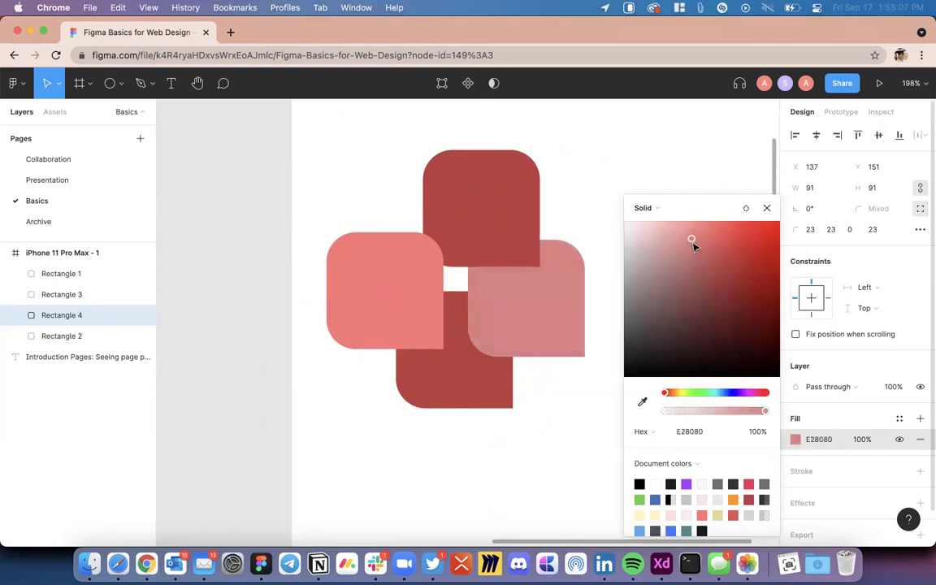
left_click(595, 212)
Step: Marquee-select all four pinwheel squares
scroll(595, 211, "down", 5)
scroll(595, 211, "up", 4)
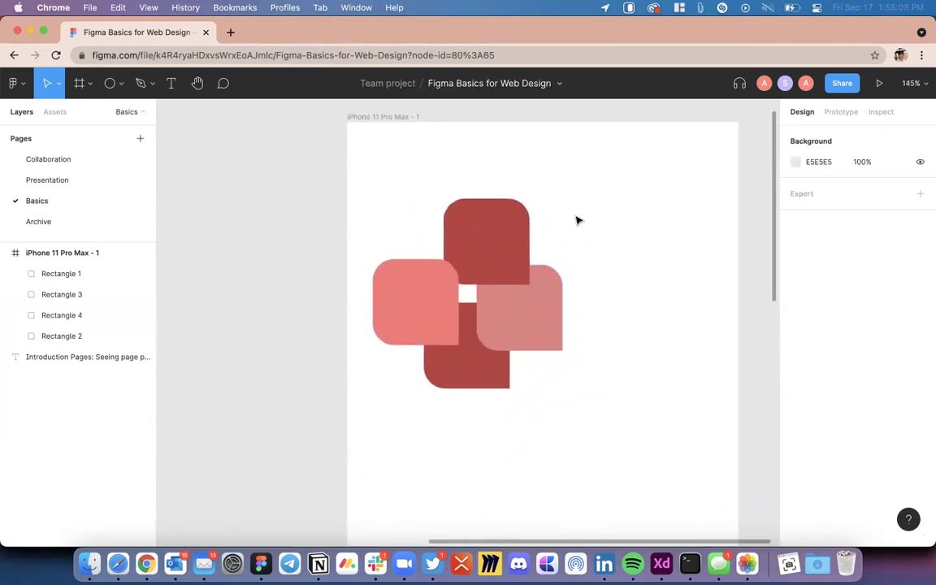
scroll(535, 314, "up", 4)
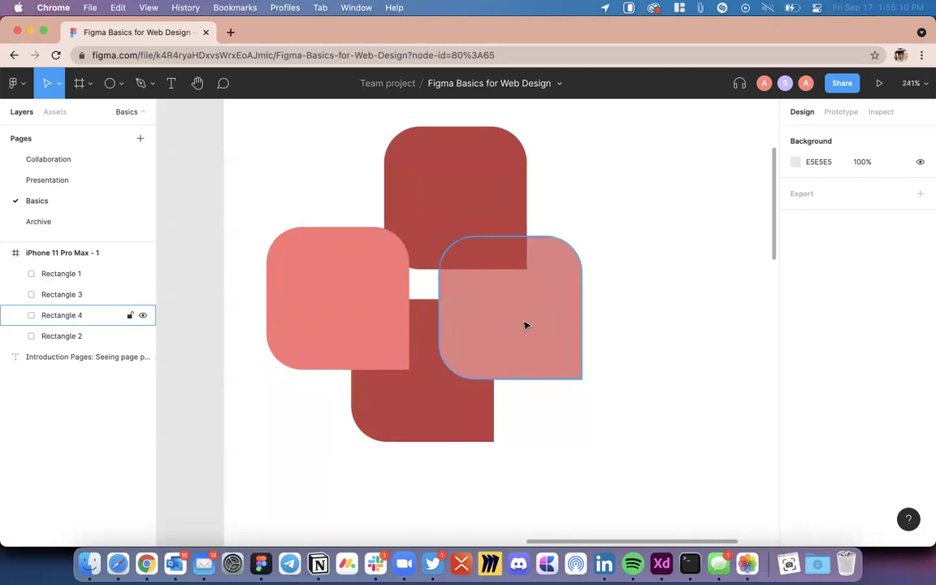
scroll(524, 325, "down", 5)
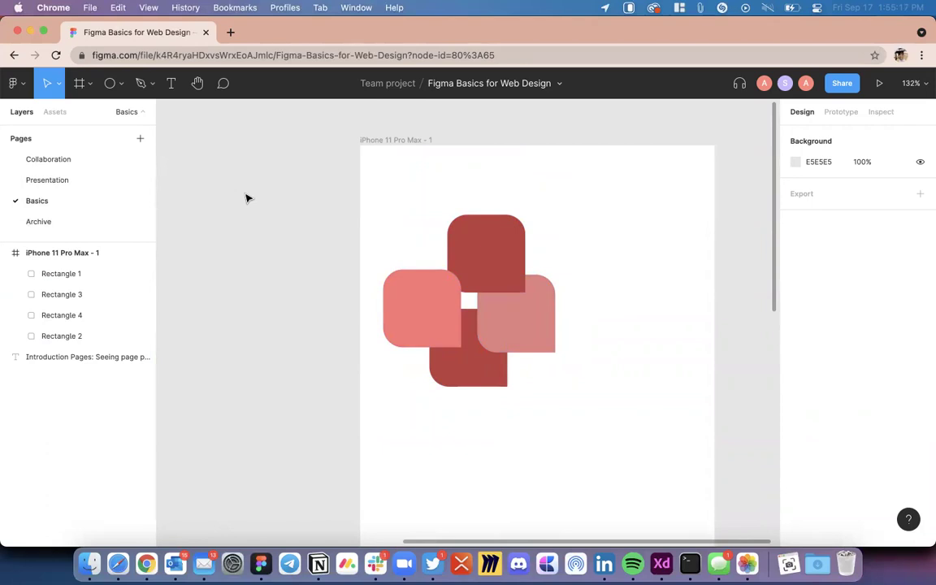
scroll(536, 235, "up", 3)
left_click_drag(578, 215, 451, 400)
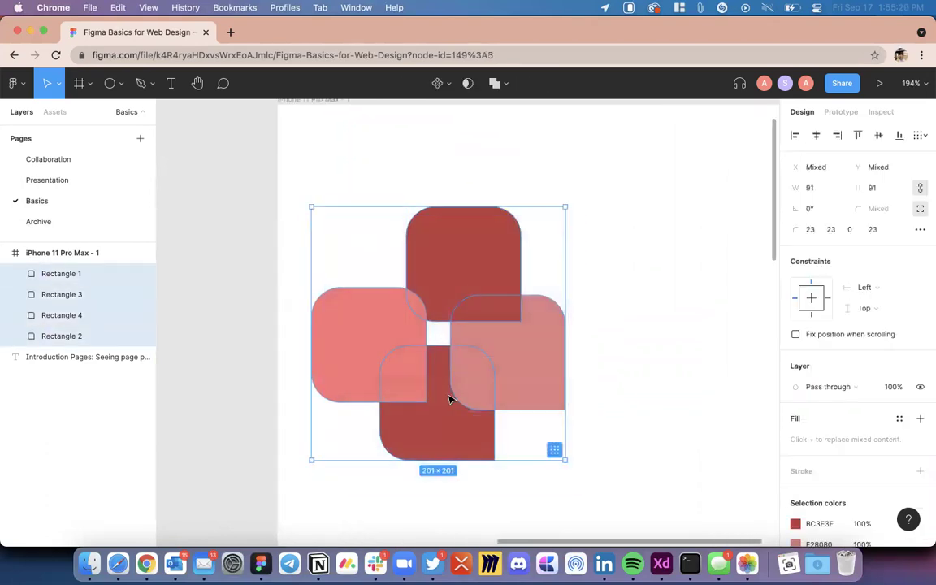
Step: Group the four squares as Group 1 and drag it out of the iPhone frame onto the canvas
right_click(453, 273)
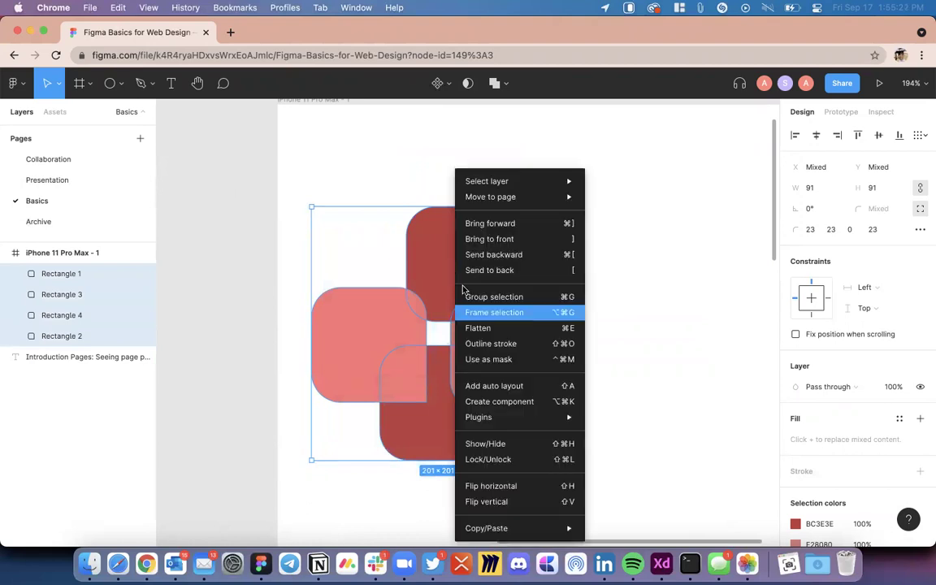
left_click(523, 298)
left_click(606, 322)
scroll(605, 322, "down", 5, "ctrl")
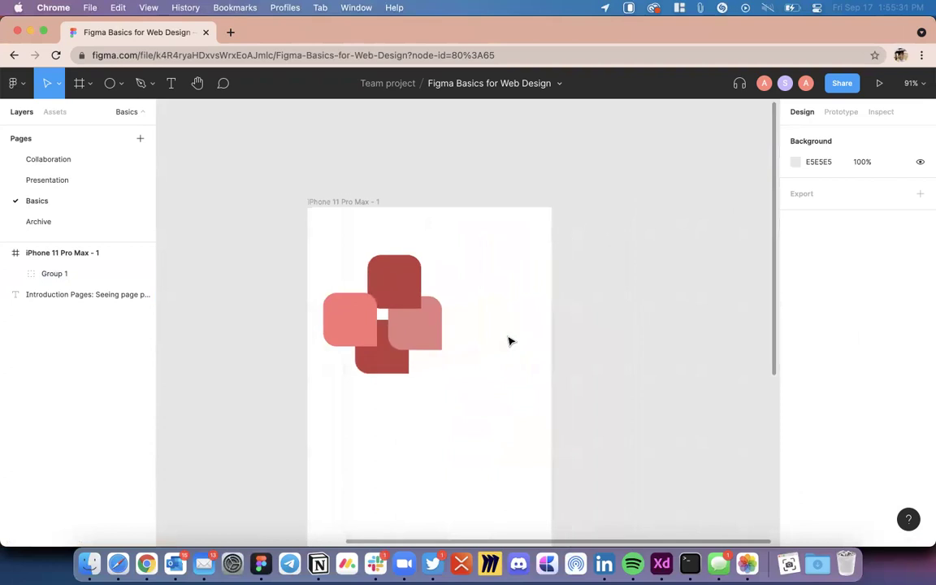
scroll(510, 341, "right", 2)
left_click(376, 338)
left_click_drag(376, 338, 712, 319)
scroll(650, 366, "right", 3)
left_click_drag(589, 267, 718, 345)
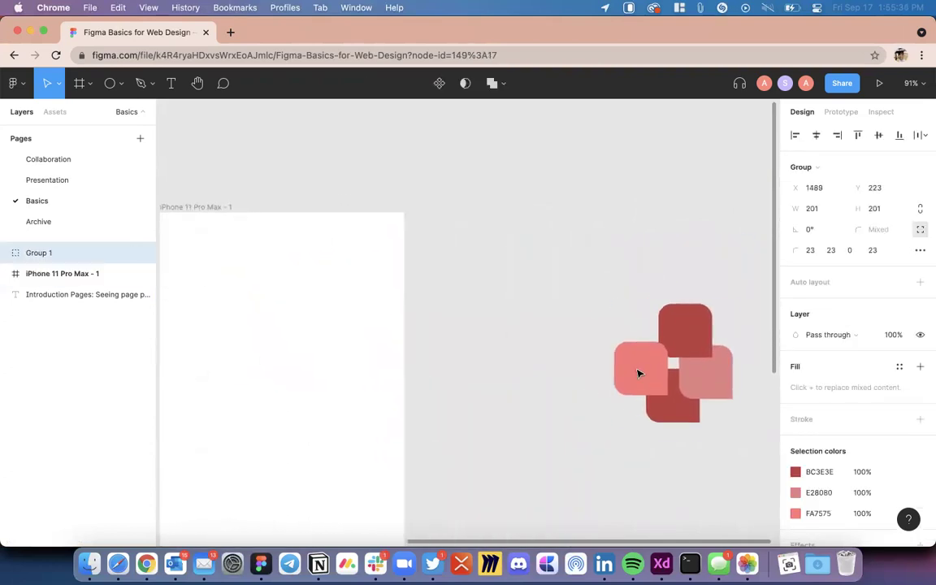
scroll(591, 395, "right", 2)
scroll(589, 398, "up", 5, "ctrl")
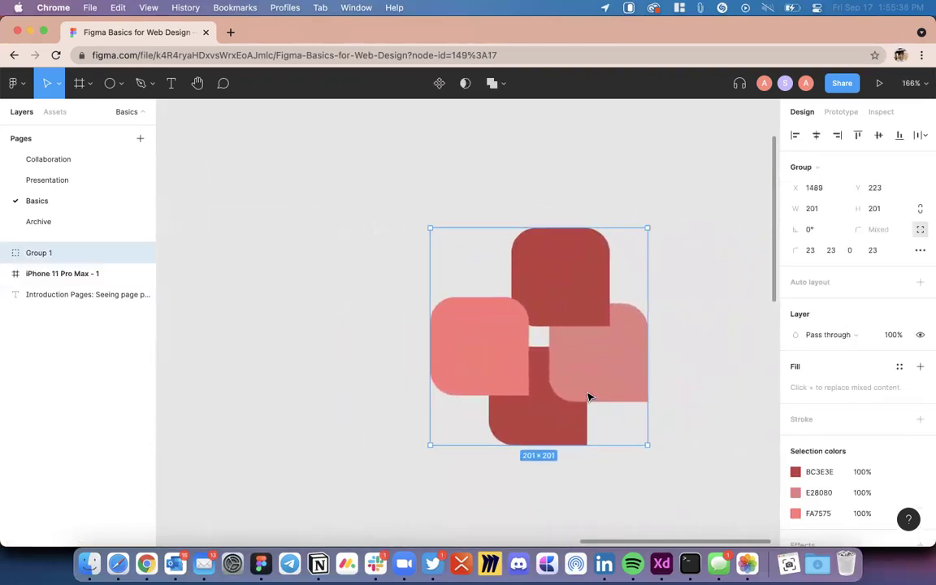
Step: Select each square inside Group 1 in turn, then ungroup it with Cmd+Shift+G
double_click(566, 275)
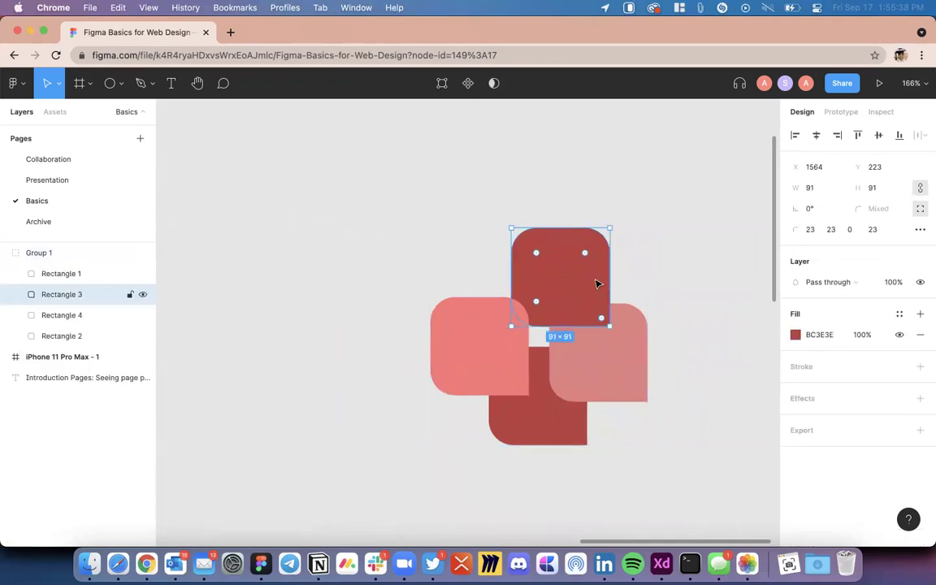
left_click(494, 363)
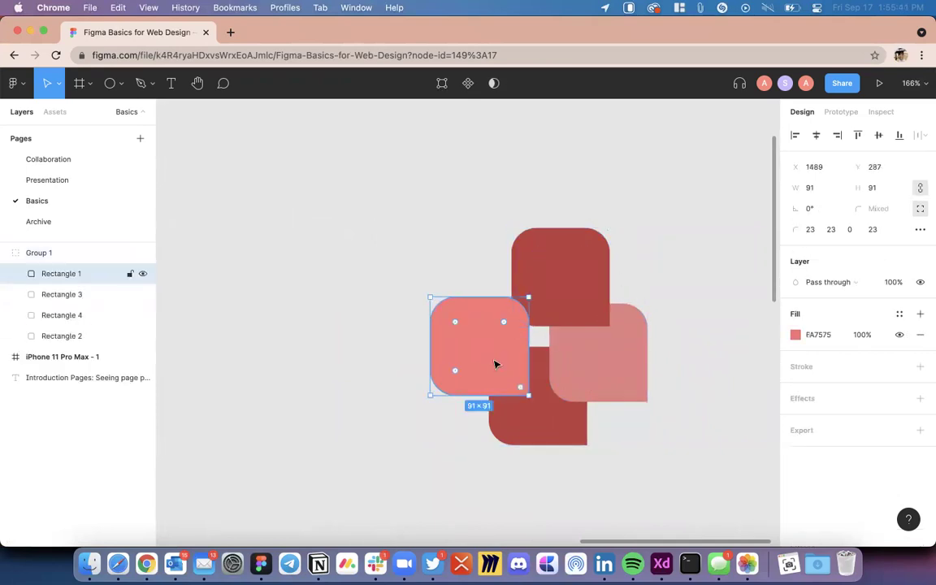
left_click(543, 420)
left_click(604, 387)
left_click(657, 351)
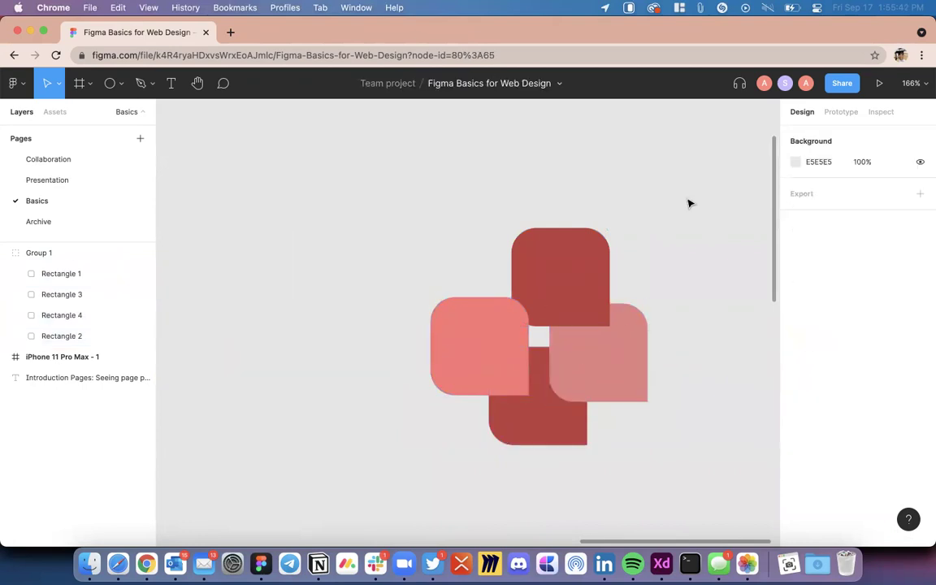
left_click(646, 353)
key("shift+super+g")
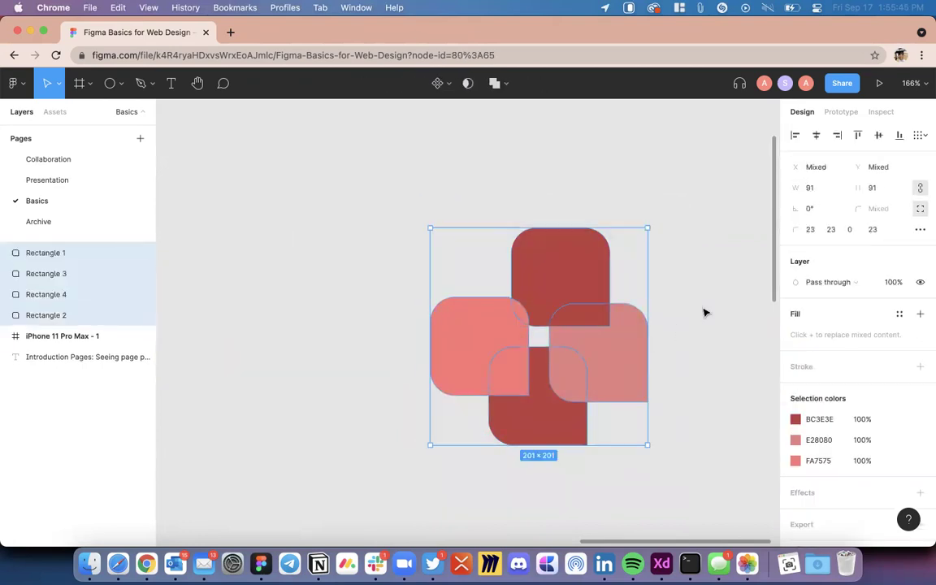
Step: Regroup the four squares with Cmd+G and ungroup them again into separate layers
left_click(704, 313)
scroll(703, 314, "right", 3)
left_click_drag(638, 220, 367, 441)
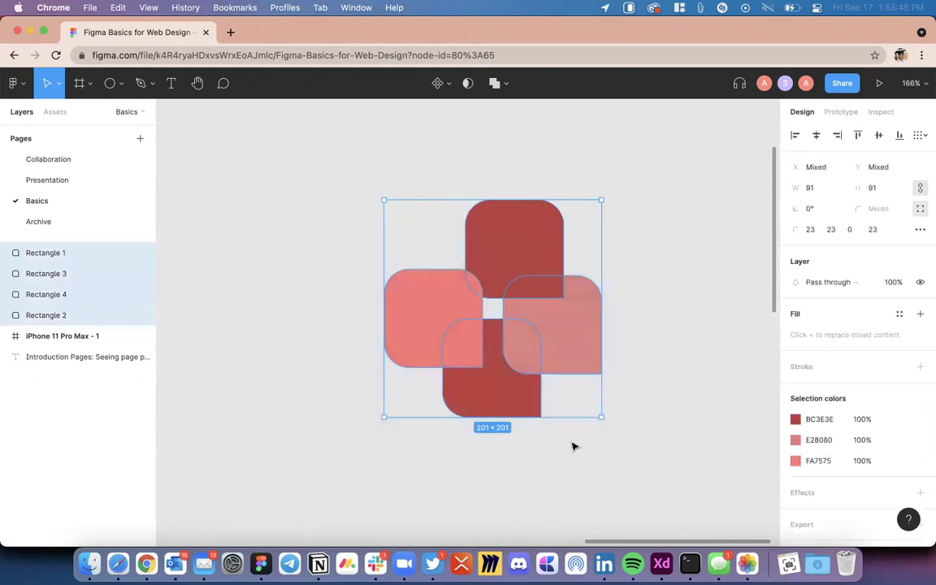
key("super+g")
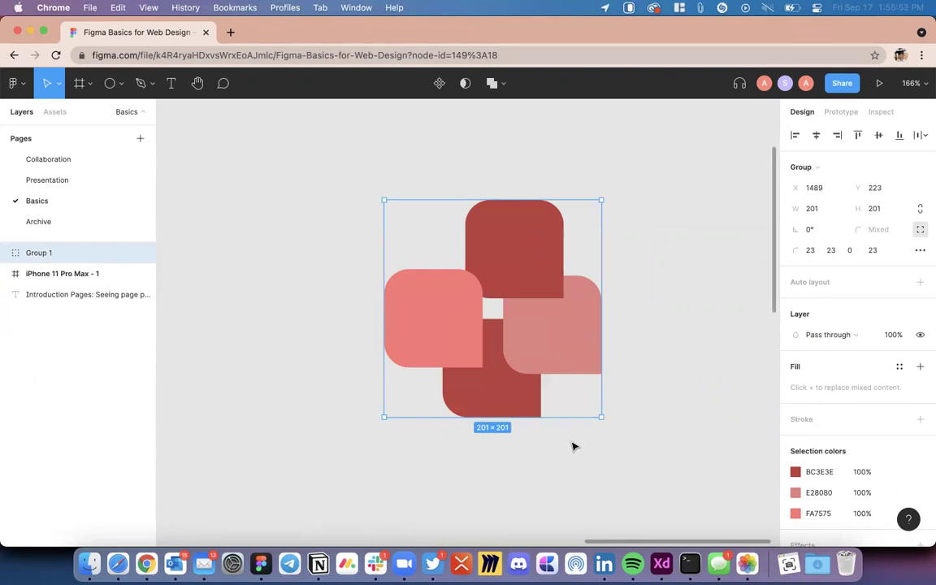
key("shift+super+g")
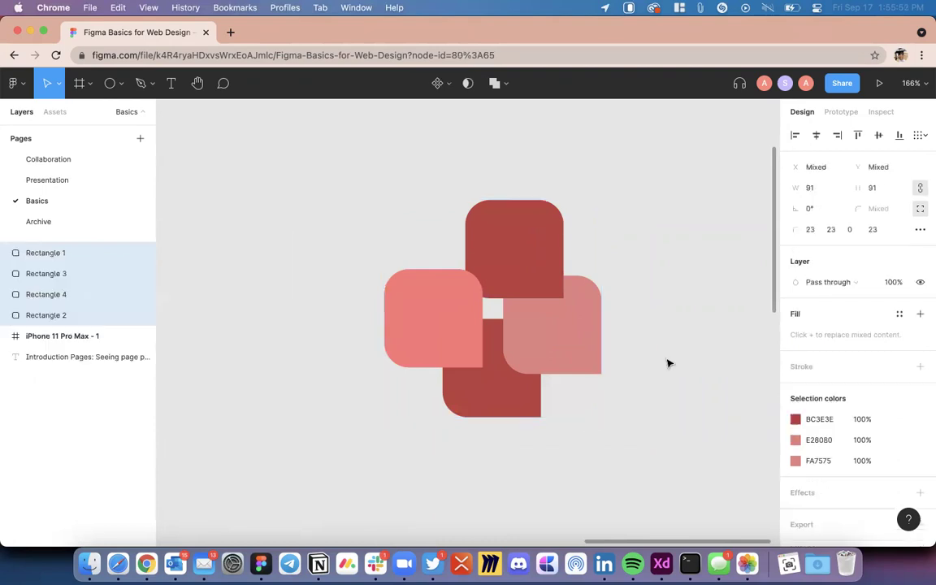
left_click(687, 345)
scroll(677, 275, "down", 5)
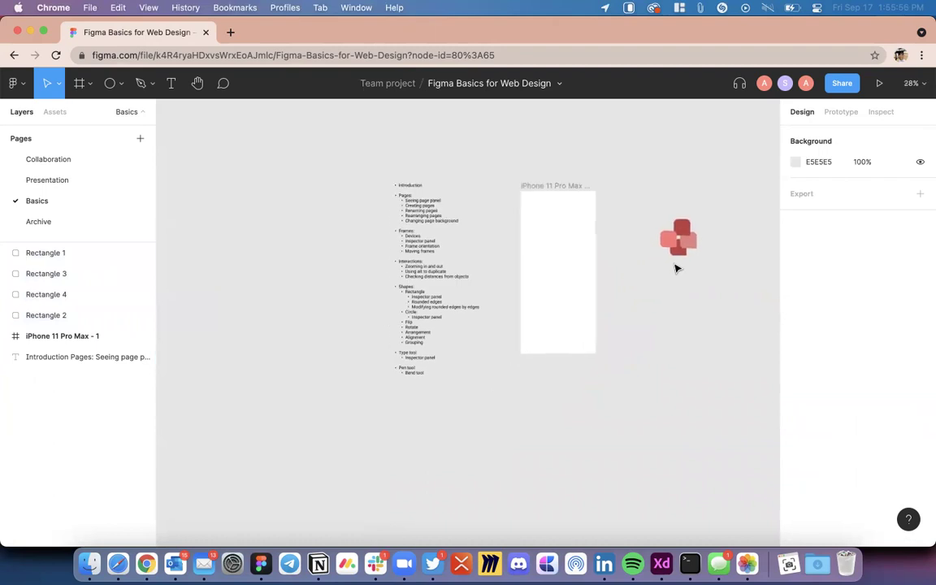
Step: Delete the four squares
scroll(689, 245, "up", 5)
scroll(689, 245, "down", 3)
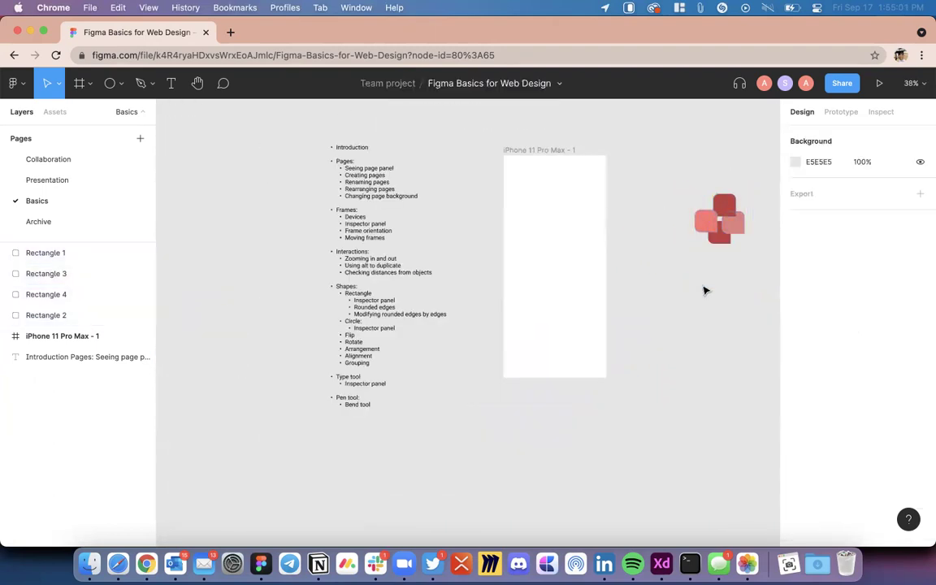
left_click_drag(744, 183, 664, 273)
key("Delete")
Step: Add a 'Hello World' text layer inside the iPhone frame and select all its text
scroll(587, 237, "up", 5)
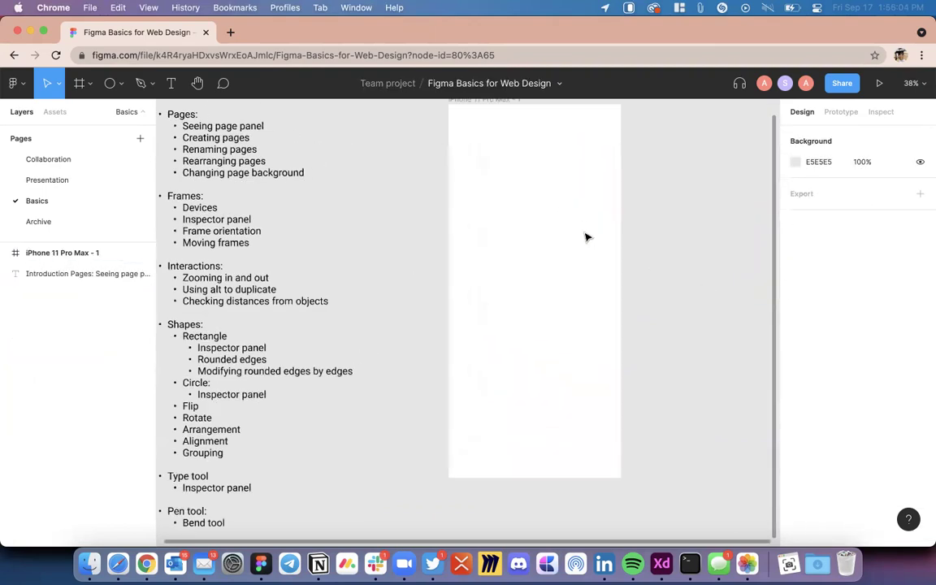
left_click(174, 85)
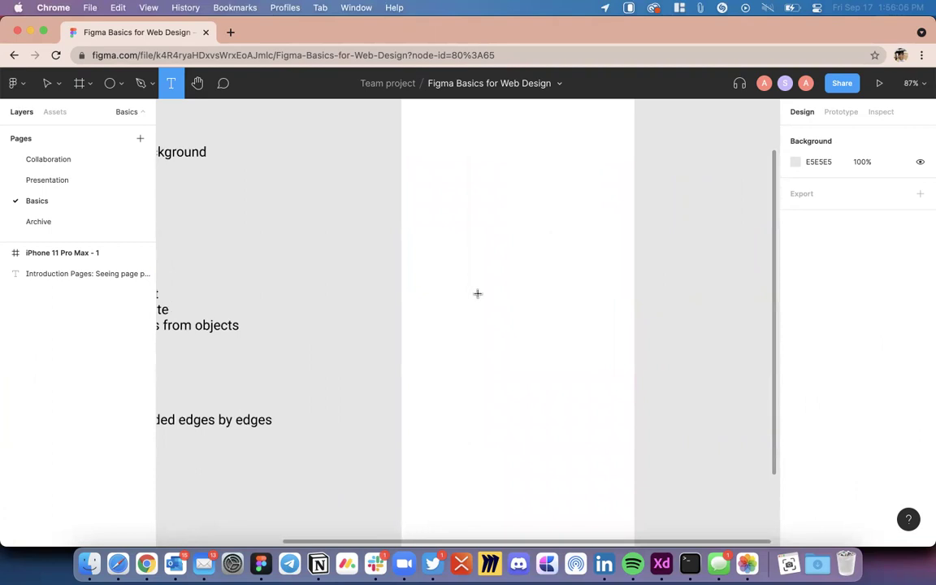
scroll(478, 293, "up", 3)
left_click(385, 255)
scroll(455, 318, "right", 2)
type("Hellow")
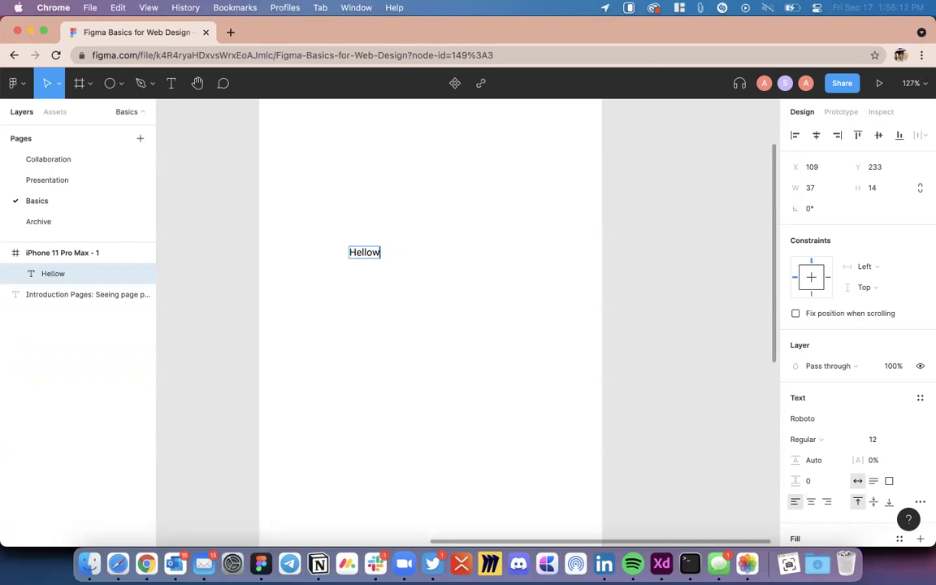
key("BackSpace")
type("World")
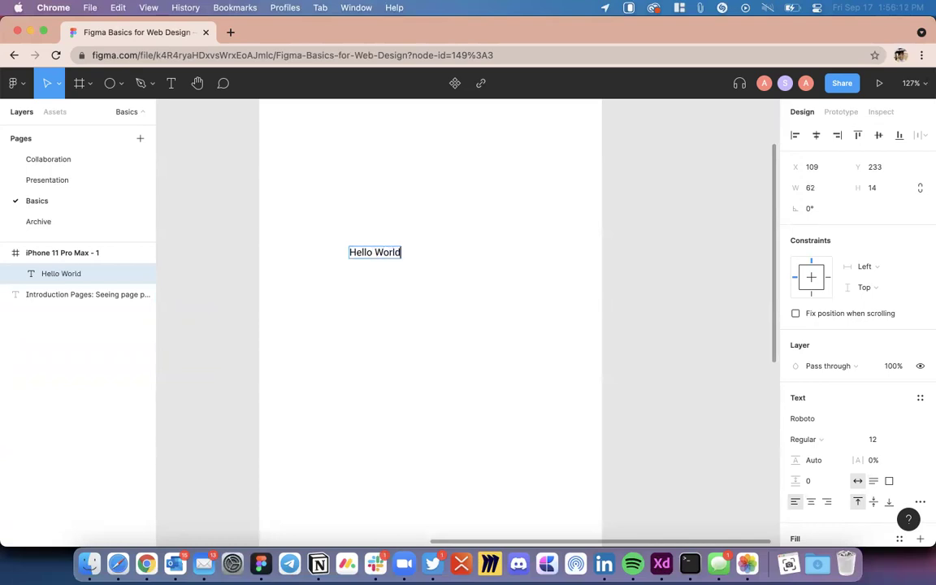
key("super+a")
key("super+c")
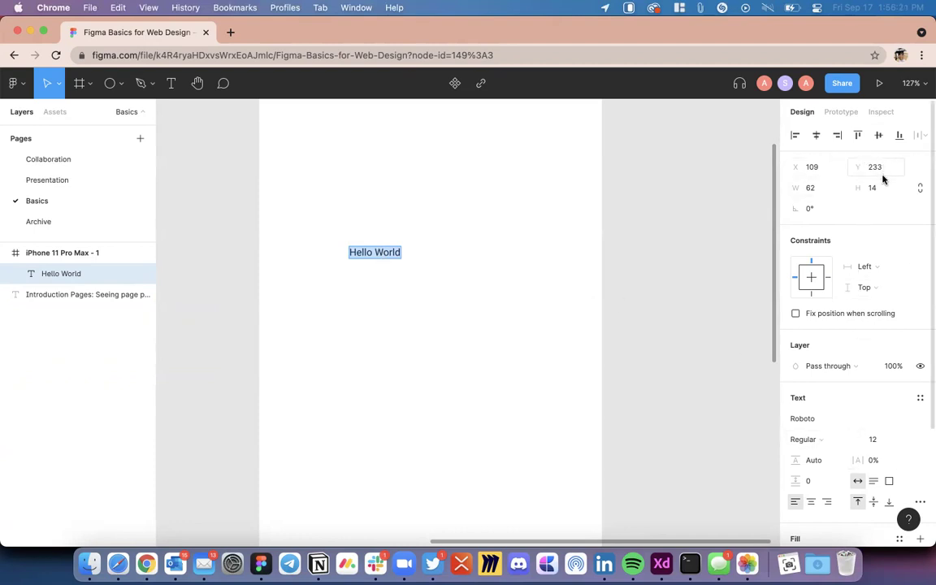
Step: Set Hello World to Roboto Bold at size 12 with Auto width
scroll(885, 351, "down", 3)
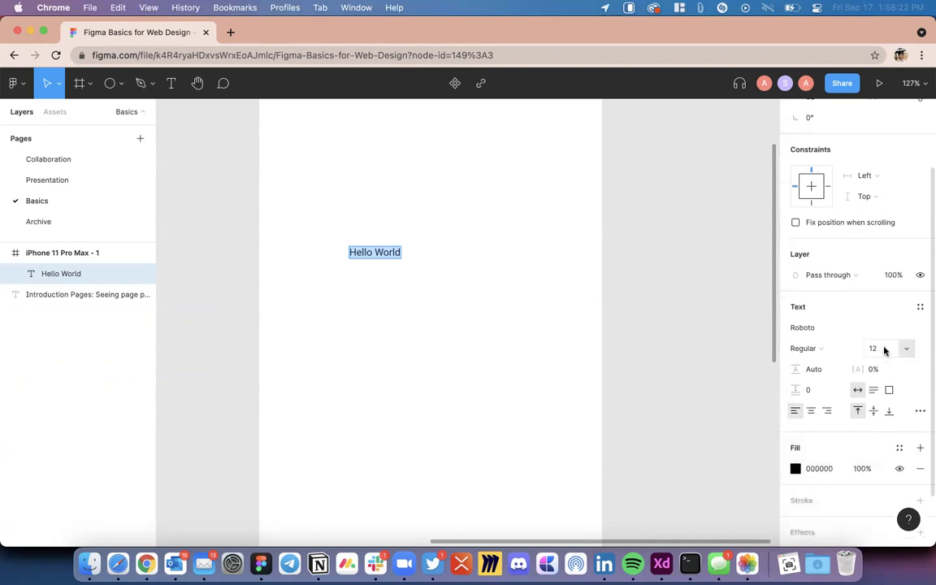
left_click(919, 328)
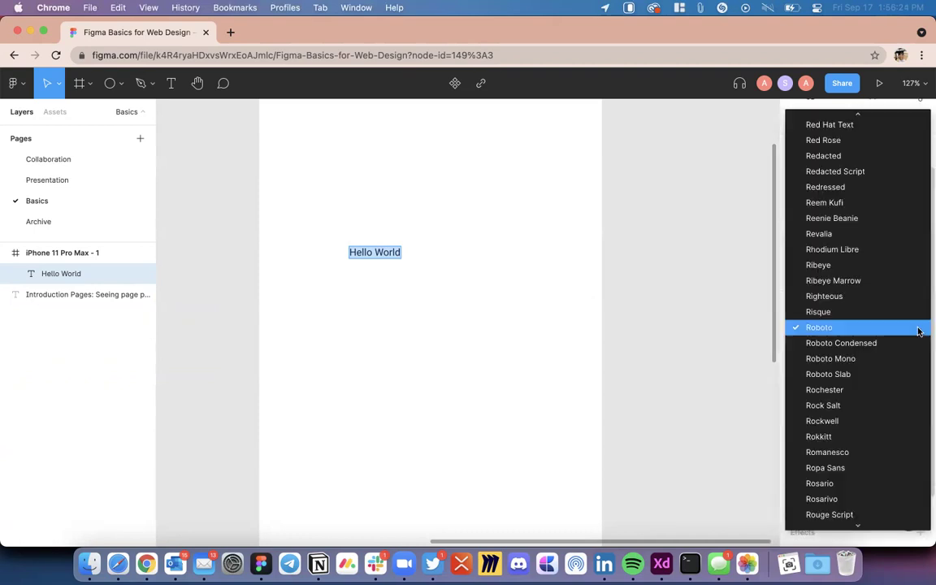
left_click(892, 340)
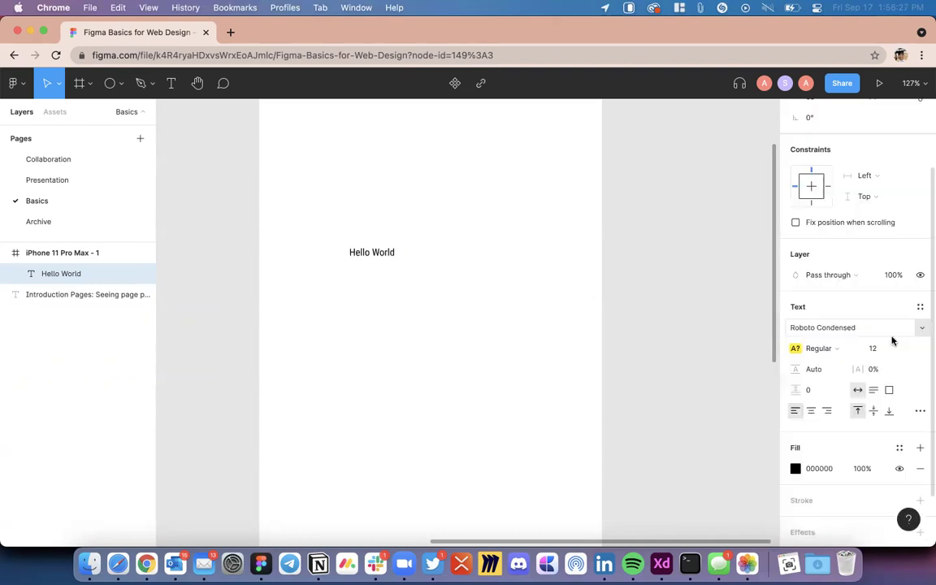
left_click(847, 350)
left_click(851, 351)
left_click(918, 328)
left_click(917, 317)
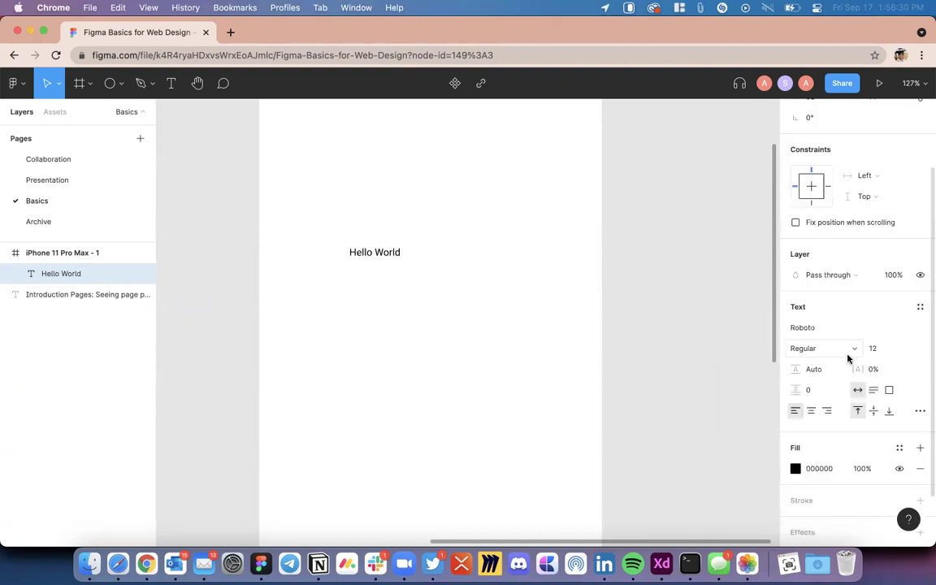
left_click(855, 349)
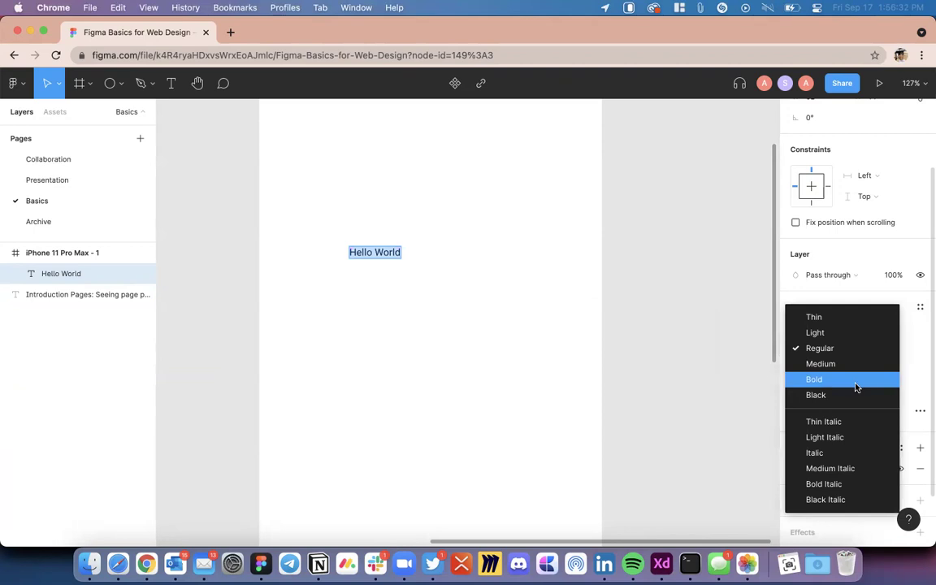
left_click(857, 384)
left_click(894, 349)
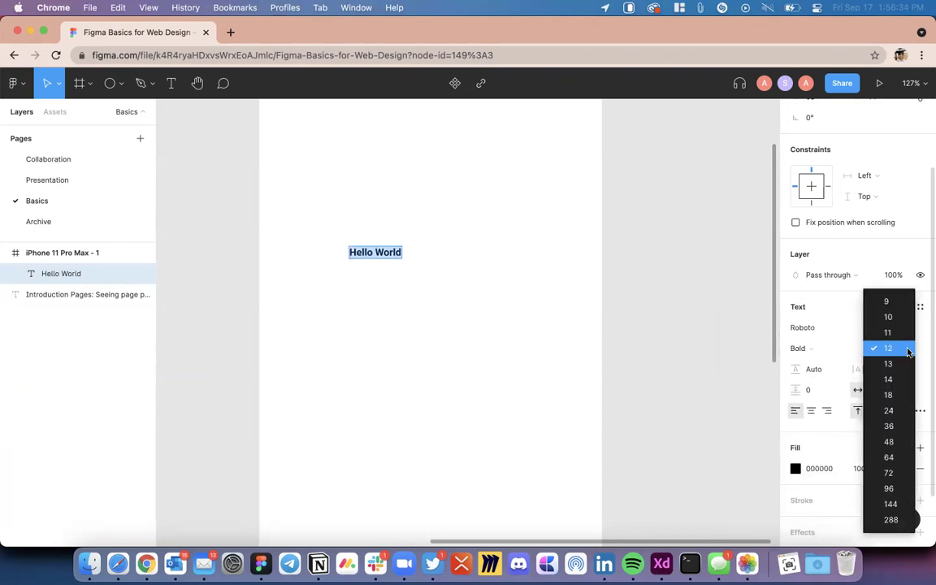
left_click(926, 353)
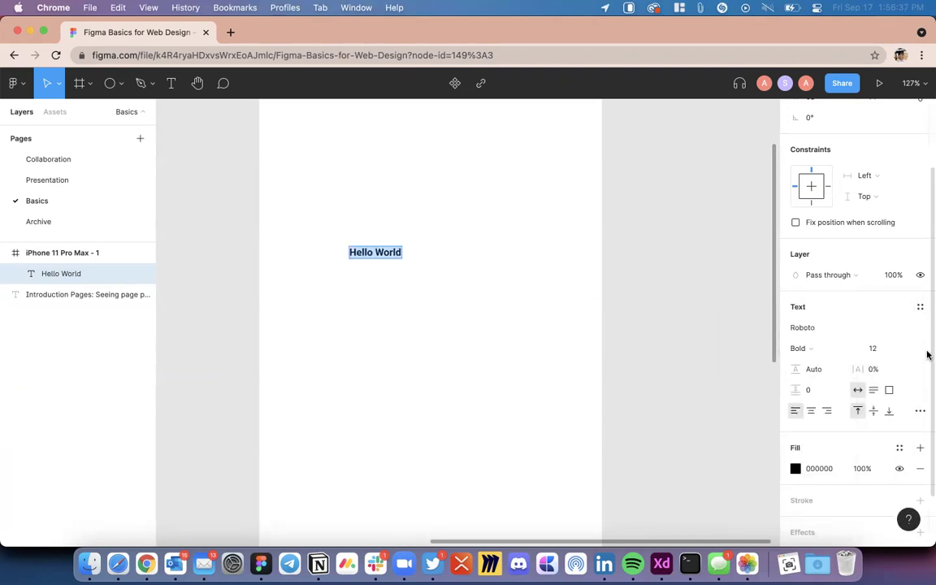
left_click(857, 392)
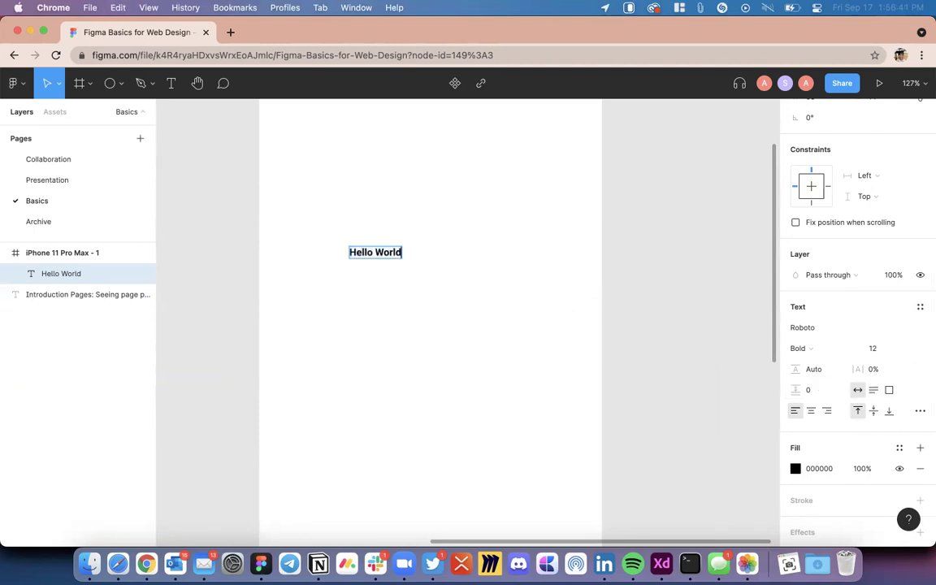
Step: Paste Hello World onto two new lines, making three lines, and select all
scroll(395, 251, "up", 5)
key("Return")
key("super+v")
key("Return")
key("super+v")
key("super+a")
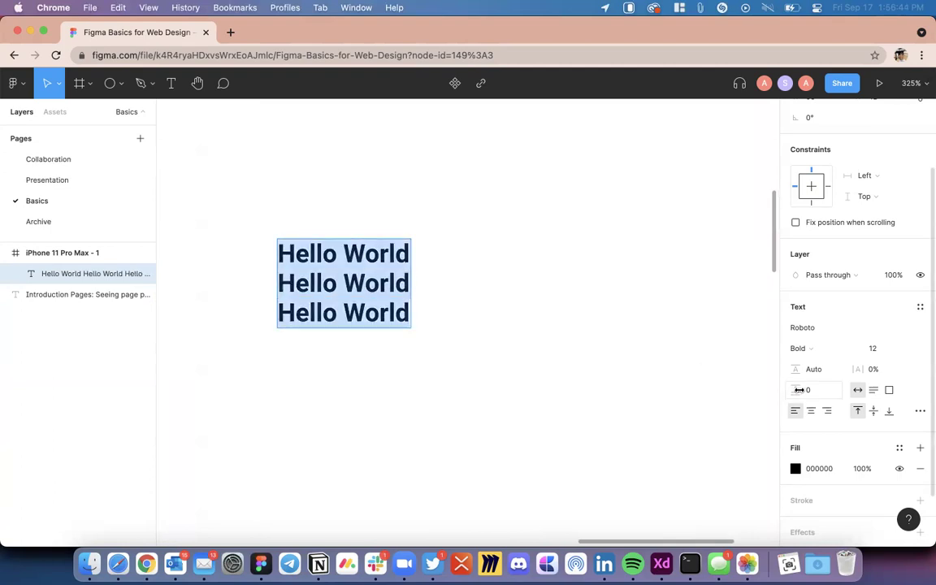
Step: Try a taller line height, then undo back to Auto
left_click_drag(795, 373, 818, 465)
key("super+z")
left_click_drag(795, 369, 835, 371)
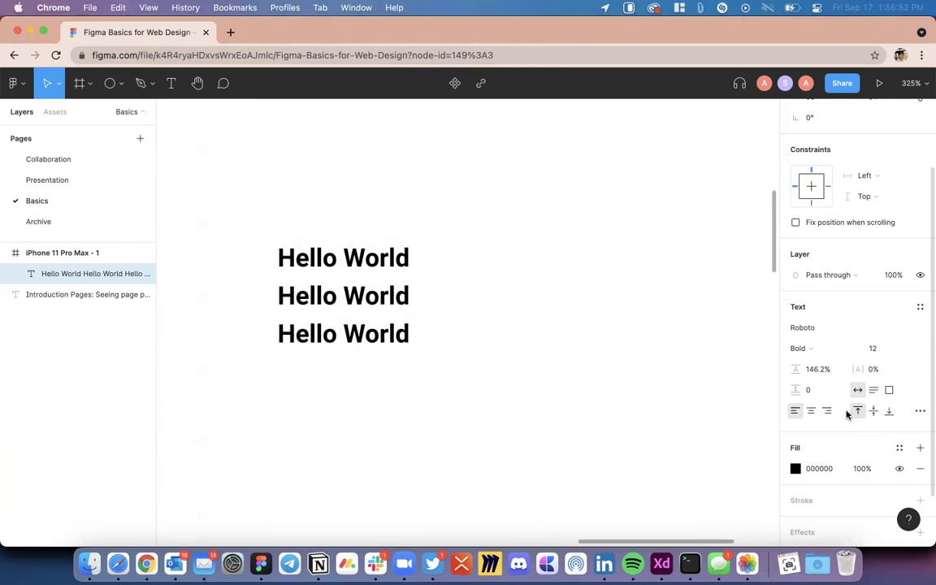
key("super+z")
left_click(827, 370)
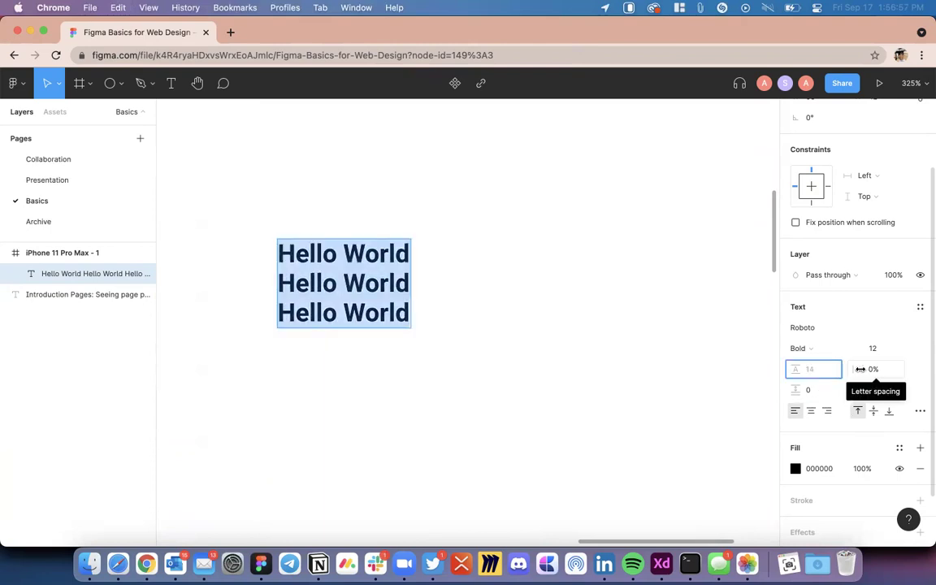
Step: Set the letter spacing to 21% and finish editing the text
mouse_move(859, 369)
left_mouse_down()
mouse_move(904, 363)
mouse_move(875, 364)
left_mouse_up()
left_click_drag(863, 364, 874, 388)
key("super+z")
key("super+shift+z")
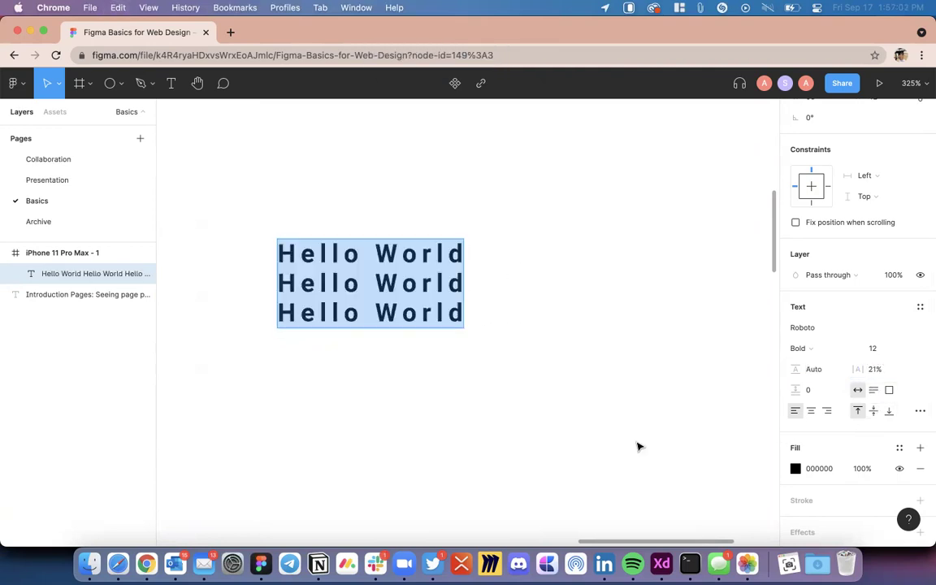
key("Escape")
scroll(596, 391, "down", 5)
scroll(596, 391, "down", 2)
scroll(596, 390, "right", 2)
scroll(486, 348, "up", 4)
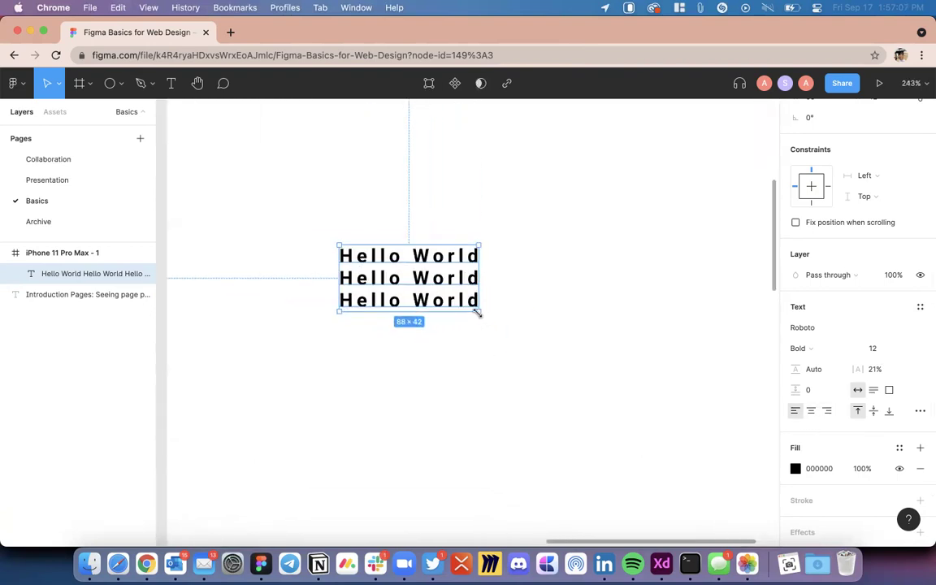
Step: Resize the text box to 217×84
left_click_drag(478, 313, 683, 378)
scroll(404, 420, "down", 4)
scroll(412, 345, "up", 3)
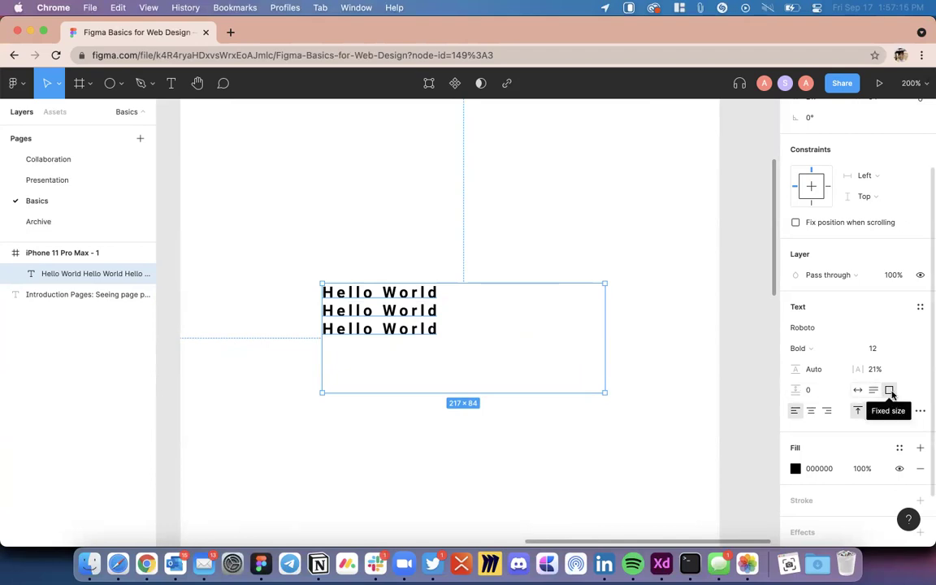
Step: Delete the second and third Hello World lines, then paste and type filler text
double_click(439, 319)
left_click(438, 318)
left_click_drag(447, 324, 323, 310)
key("super+c")
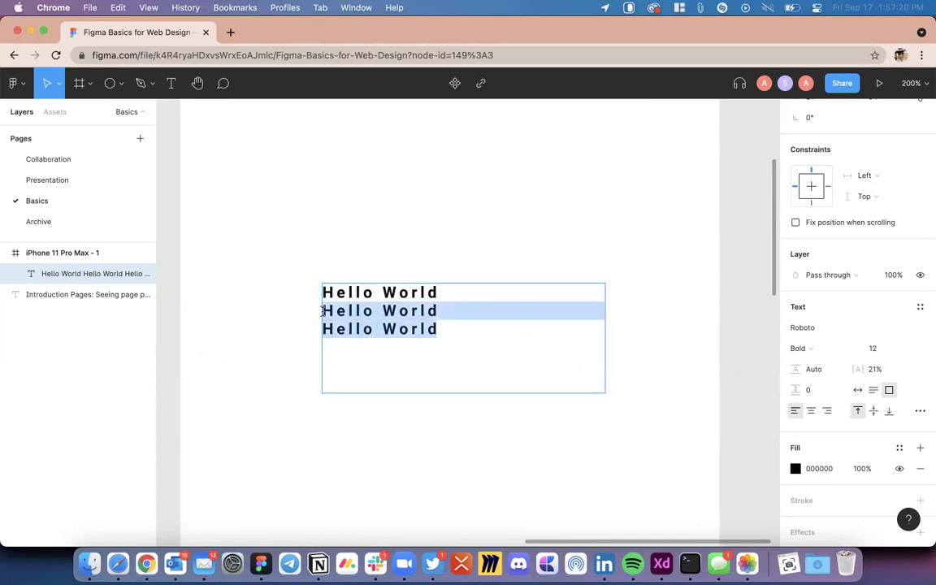
key("BackSpace")
key("BackSpace")
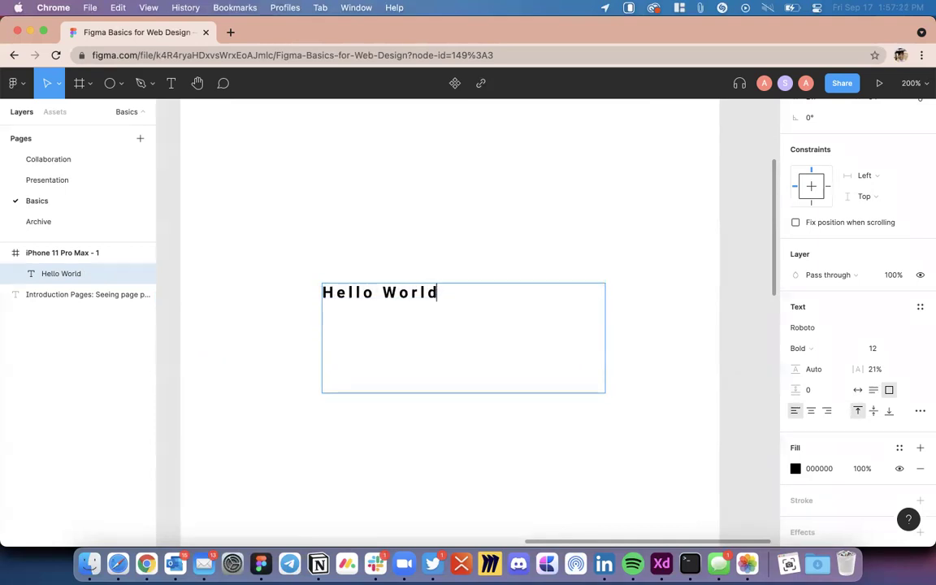
key("super+v")
key("super+v")
key("super+v")
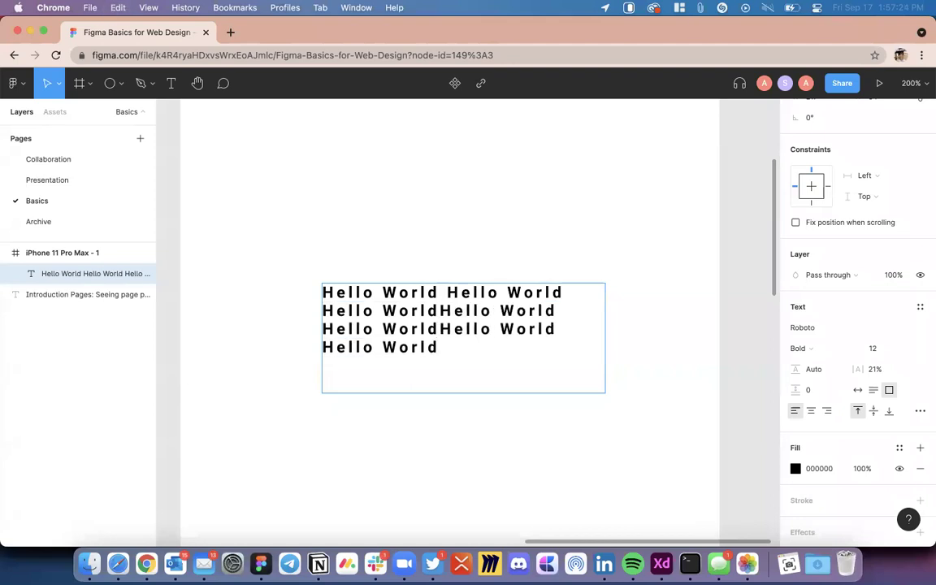
type("aekjfbnkajnsdfkajndaskjdn")
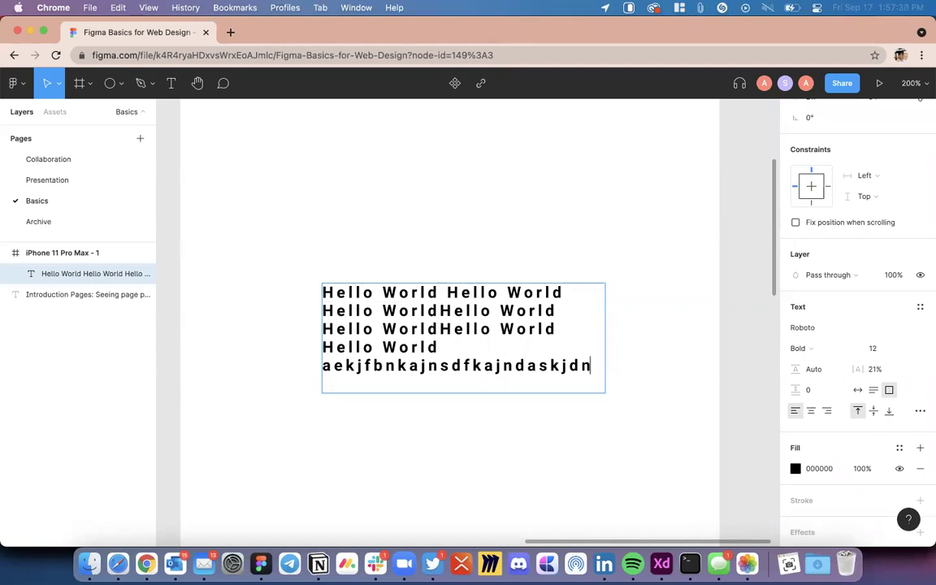
type("dndn")
Step: Delete everything after the first Hello World, leaving a single line
left_click_drag(446, 292, 559, 331)
left_click(446, 292)
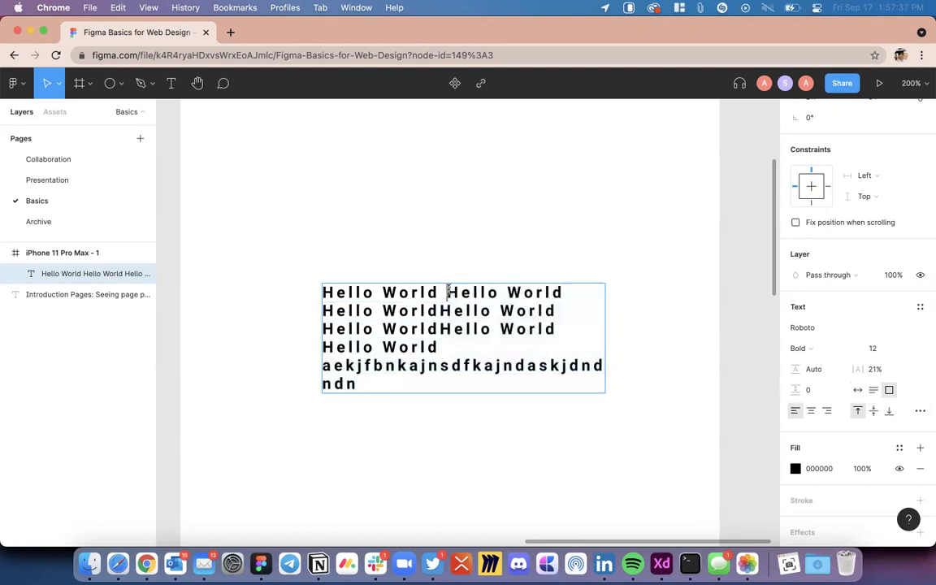
key("BackSpace")
left_click_drag(443, 293, 504, 432)
key("BackSpace")
key("Escape")
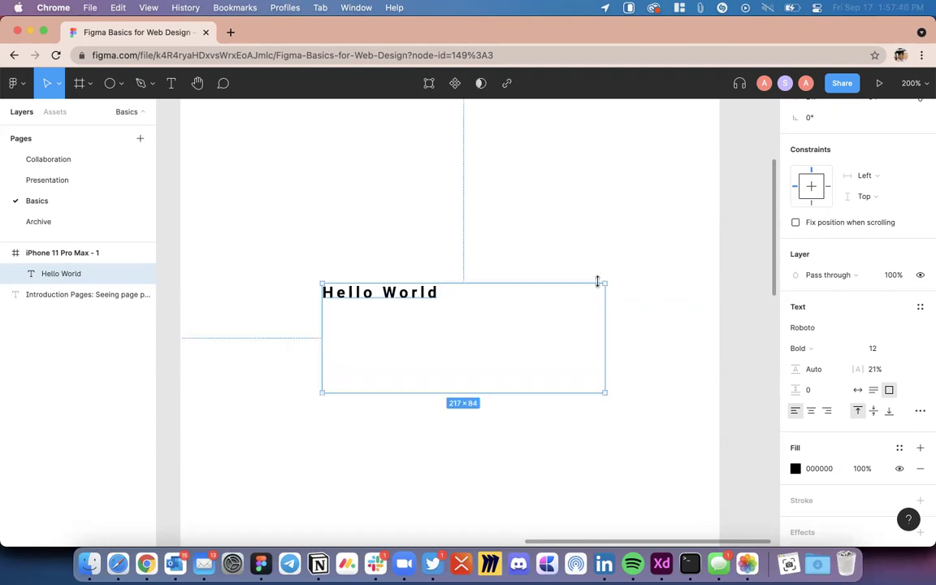
Step: Try Auto width, then undo back to the fixed 217×84 box
left_click(858, 391)
scroll(397, 304, "up", 5)
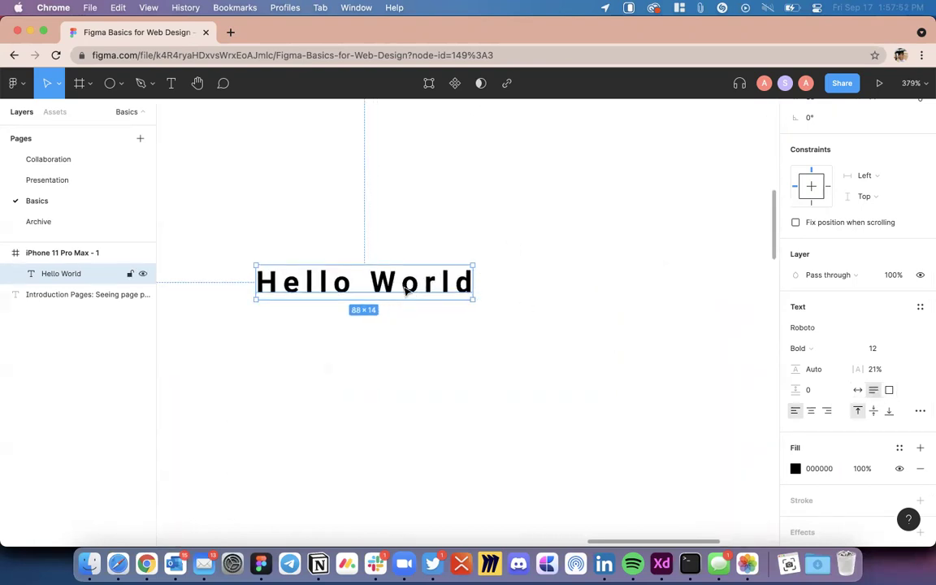
scroll(430, 290, "down", 5)
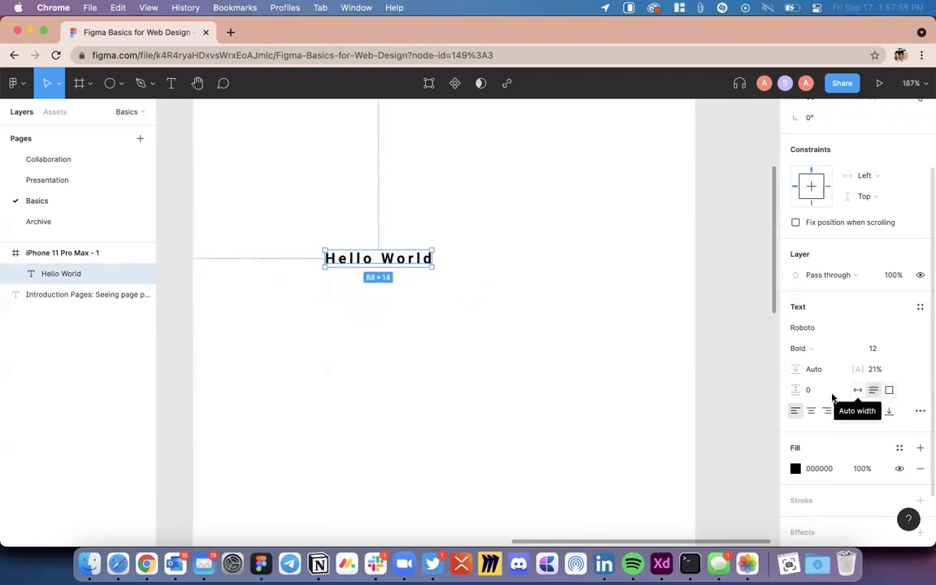
key("super+z")
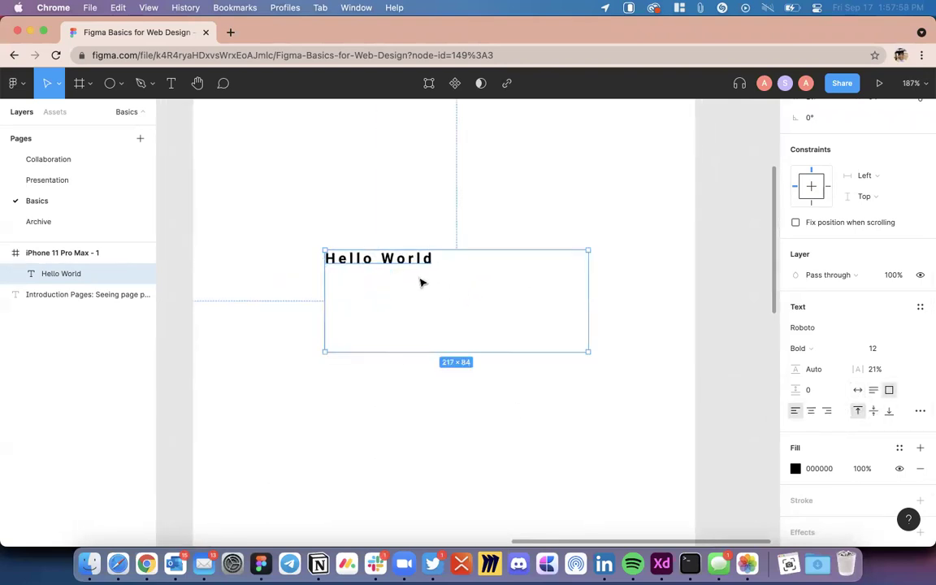
Step: Test the alignment options, ending on Align left and Align top
left_click(810, 411)
left_click(827, 411)
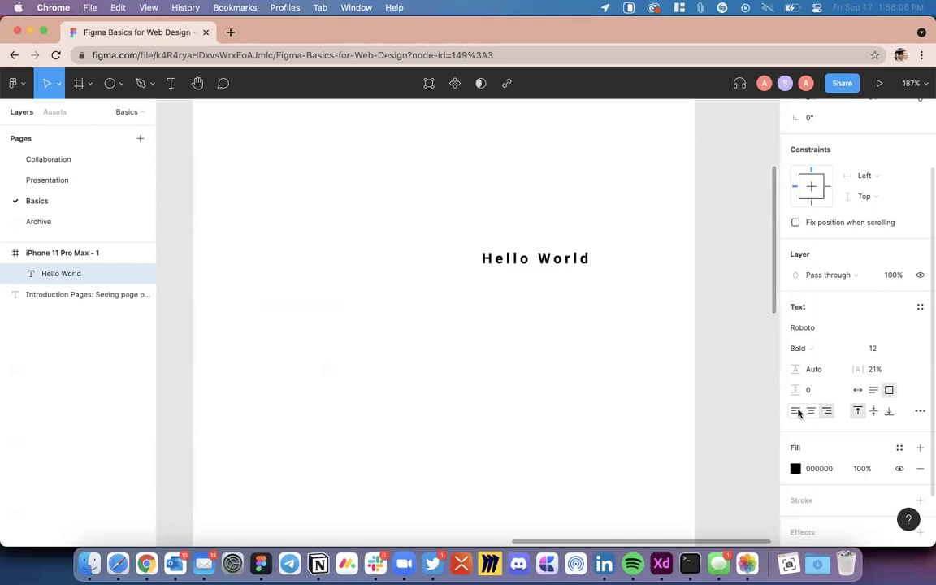
left_click(796, 411)
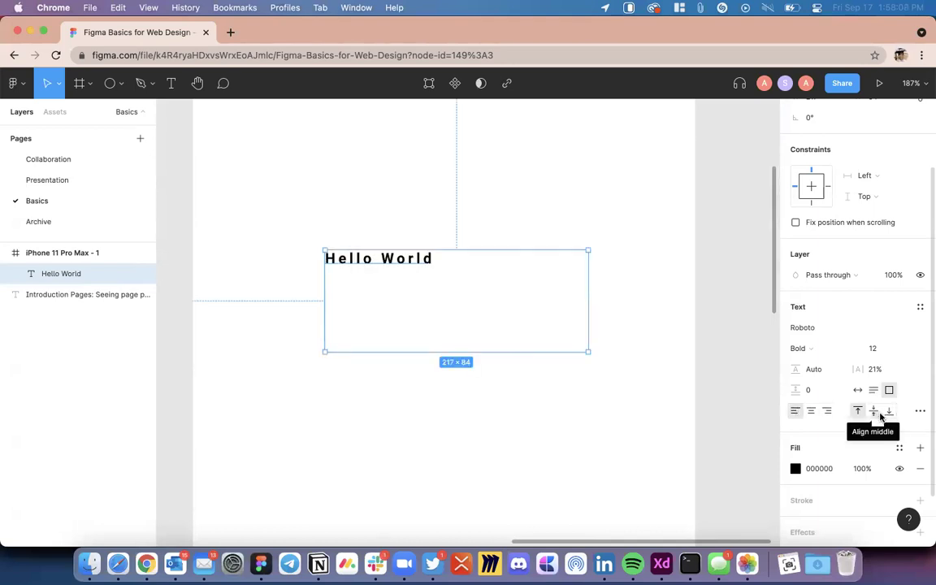
left_click(873, 411)
left_click(887, 411)
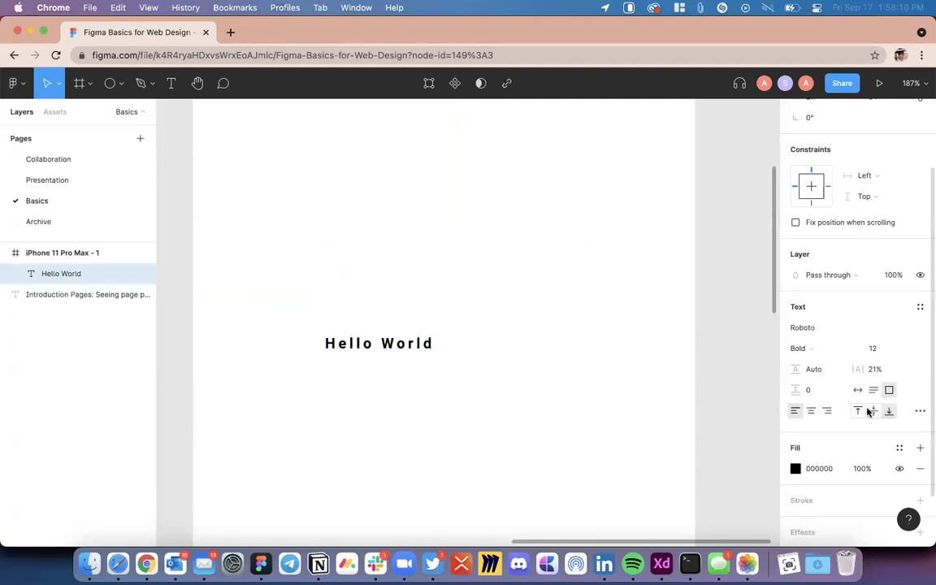
left_click(857, 412)
scroll(892, 443, "down", 2)
scroll(890, 444, "down", 1)
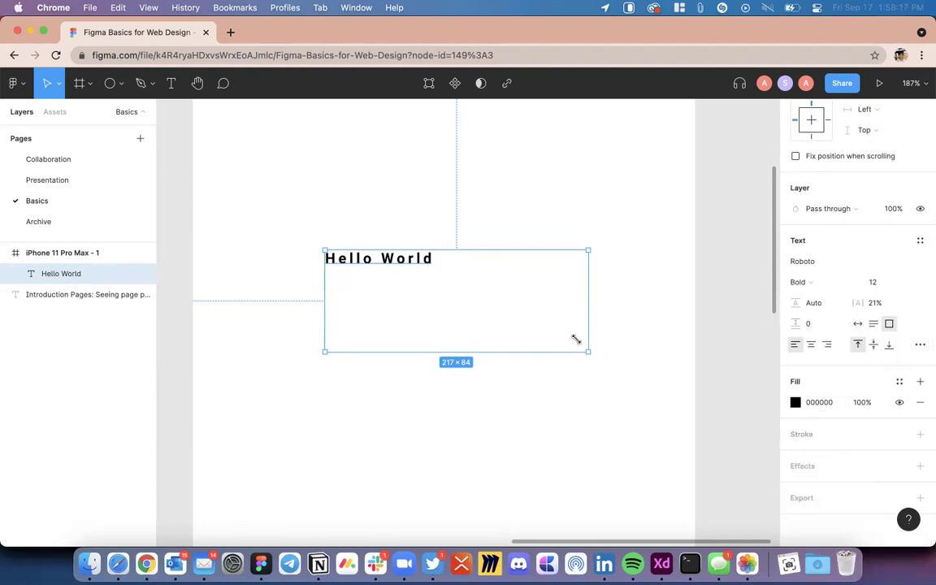
left_click(920, 346)
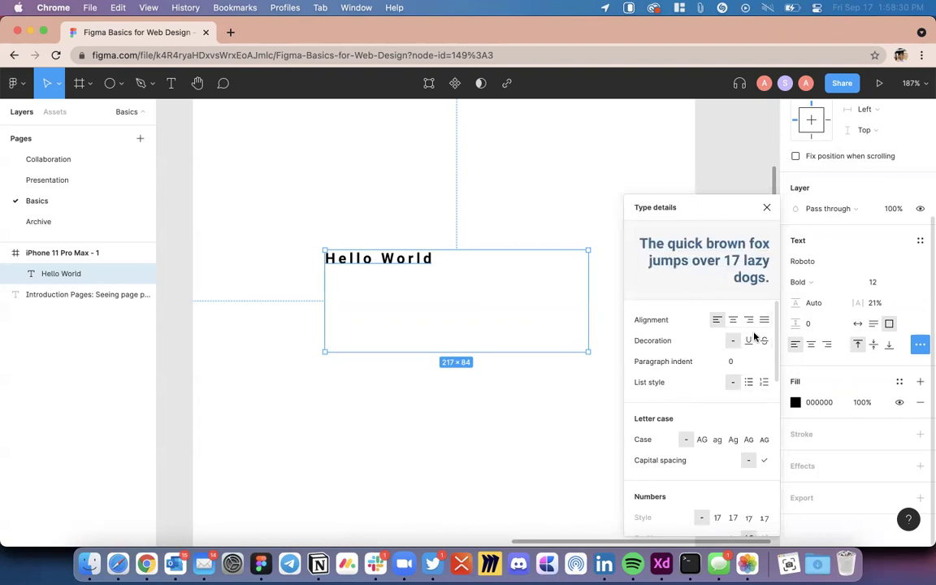
scroll(715, 412, "down", 1)
scroll(715, 411, "up", 1)
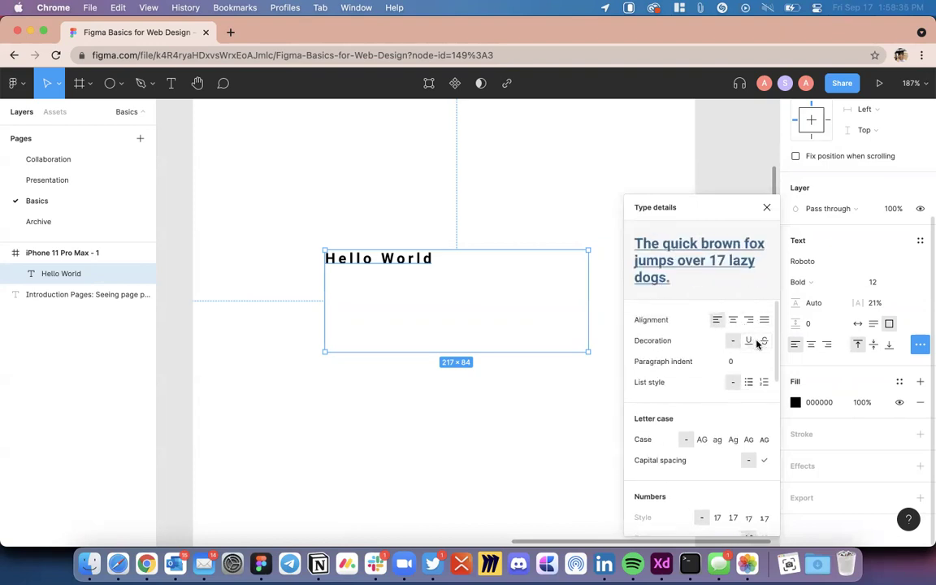
scroll(743, 386, "down", 2)
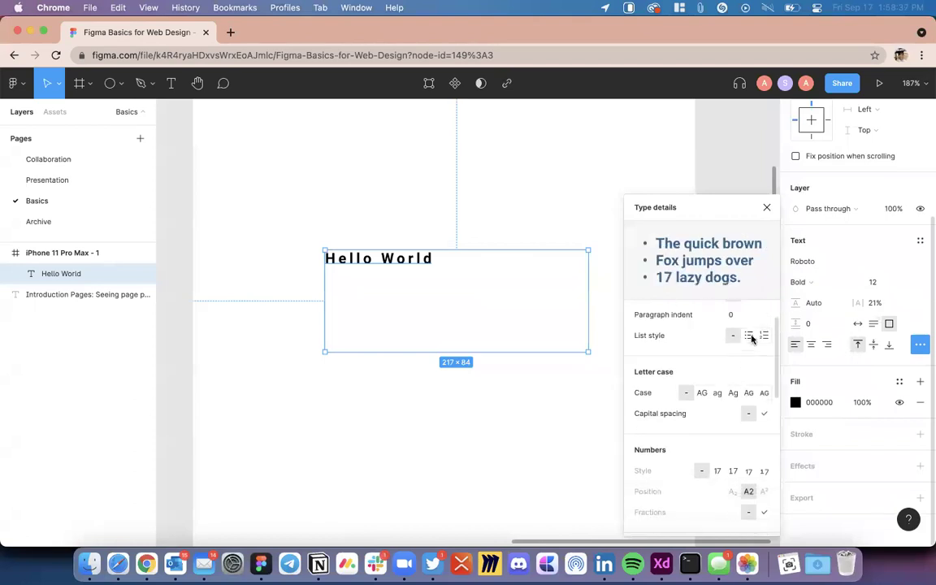
scroll(735, 410, "down", 2)
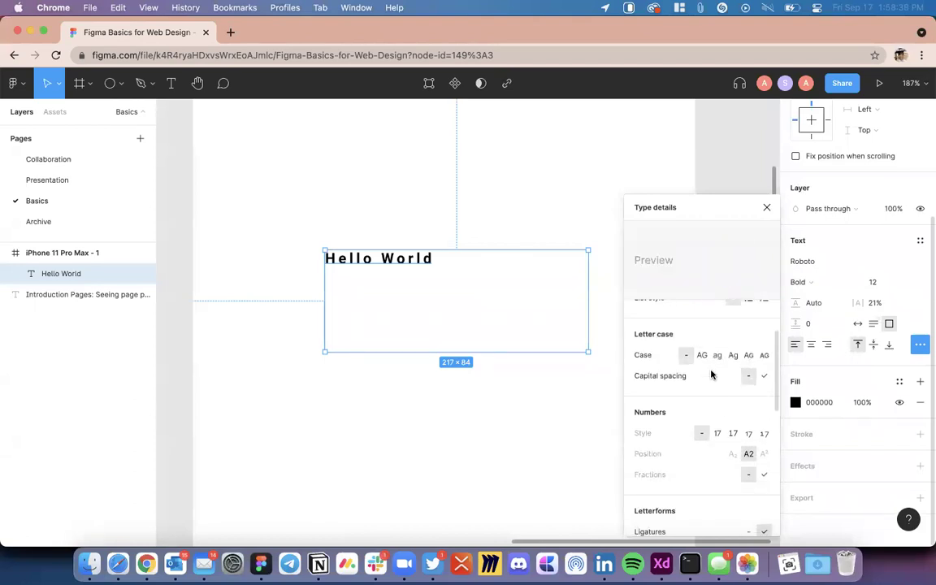
scroll(747, 448, "down", 1)
scroll(746, 446, "down", 3)
scroll(735, 431, "down", 4)
scroll(721, 438, "down", 5)
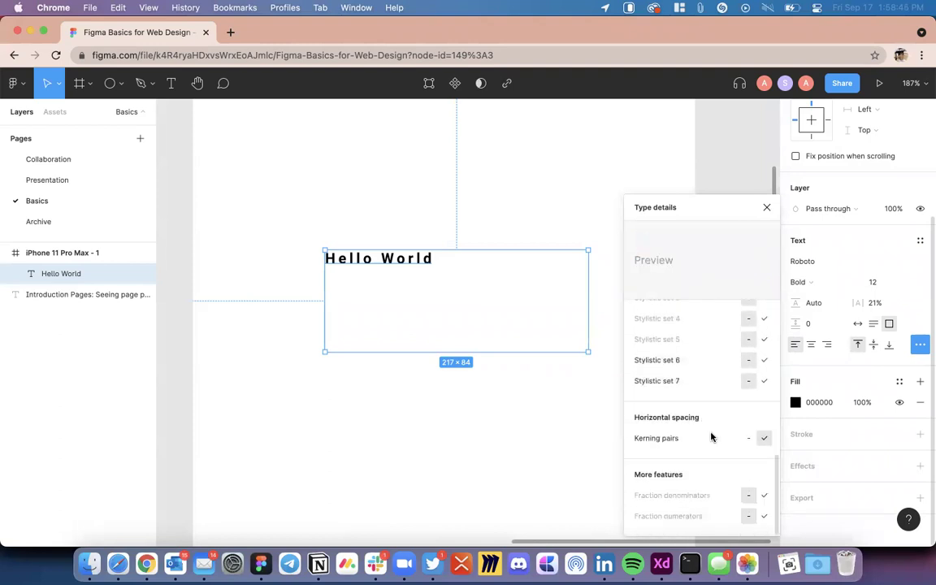
left_click(766, 207)
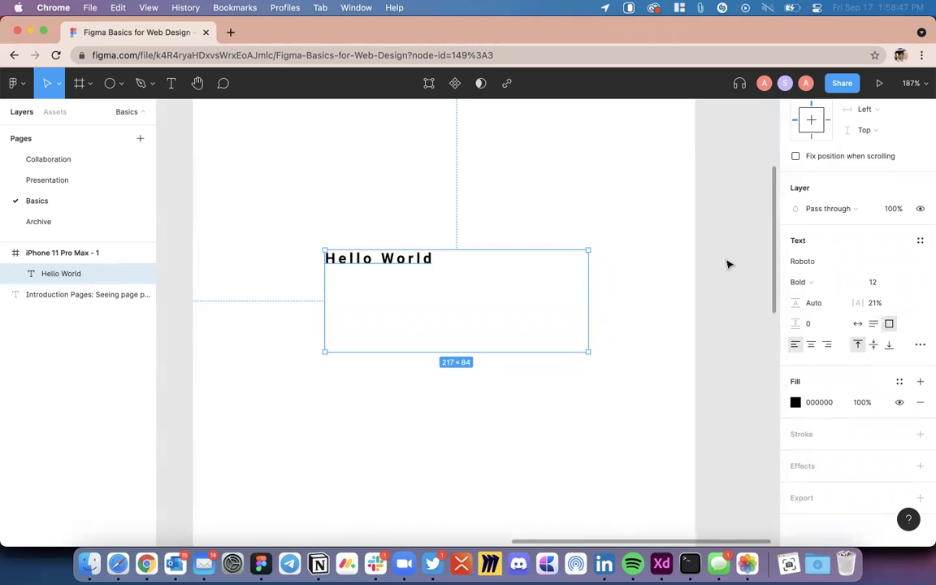
left_click(727, 257)
scroll(728, 260, "down", 6)
Step: Delete the Hello World text layer from the iPhone frame
left_click(576, 257)
key("Delete")
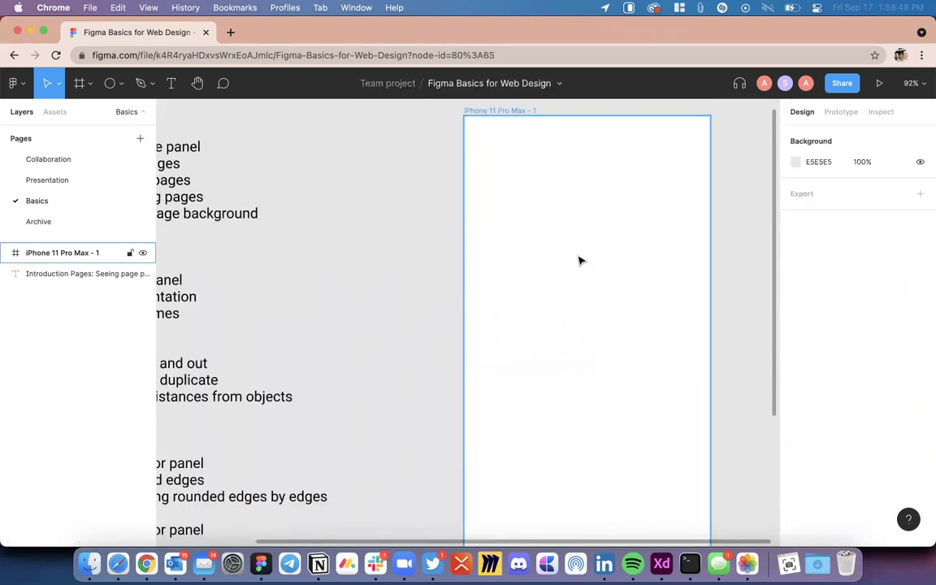
scroll(581, 259, "down", 6)
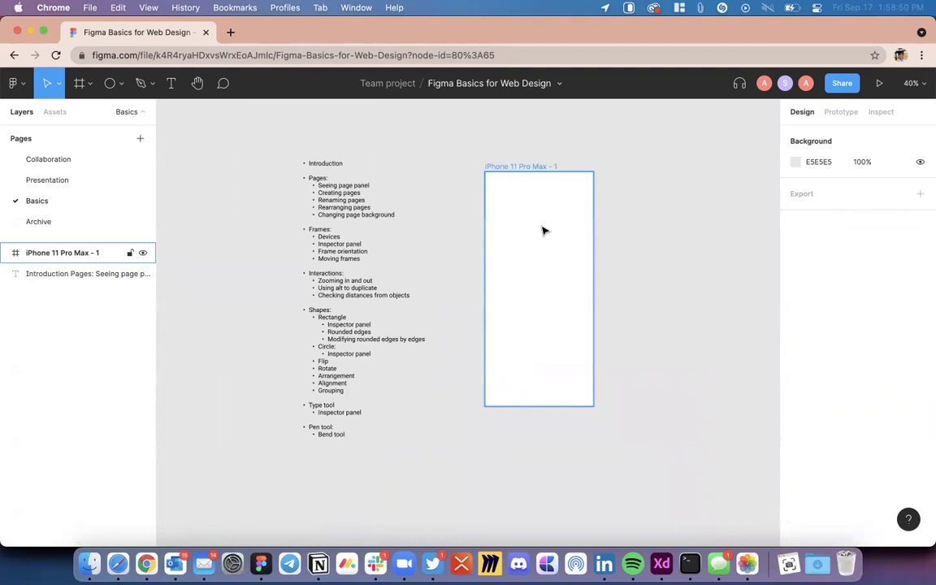
scroll(544, 230, "up", 5)
scroll(544, 230, "down", 3)
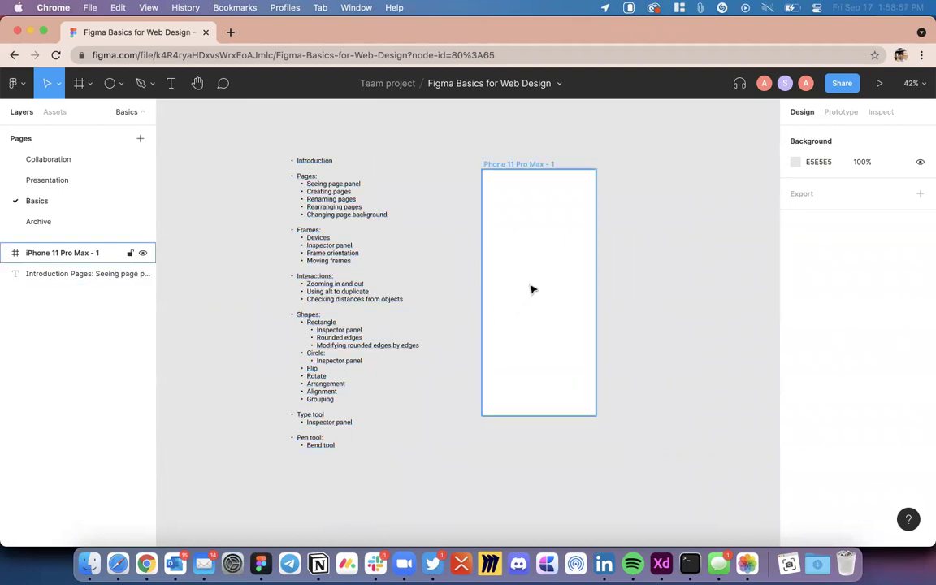
scroll(552, 253, "up", 4)
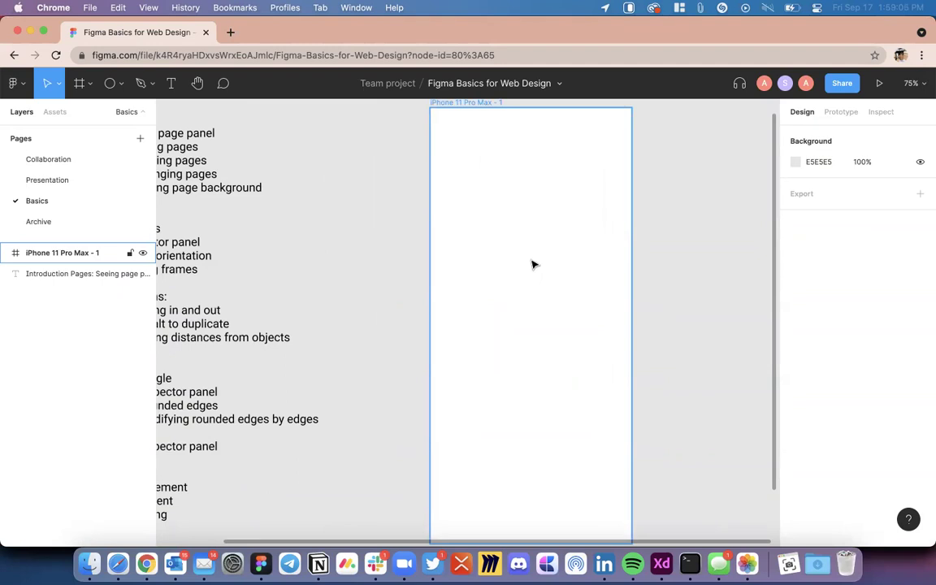
Step: Select the Pen tool for drawing paths in the frame
scroll(533, 265, "up", 4)
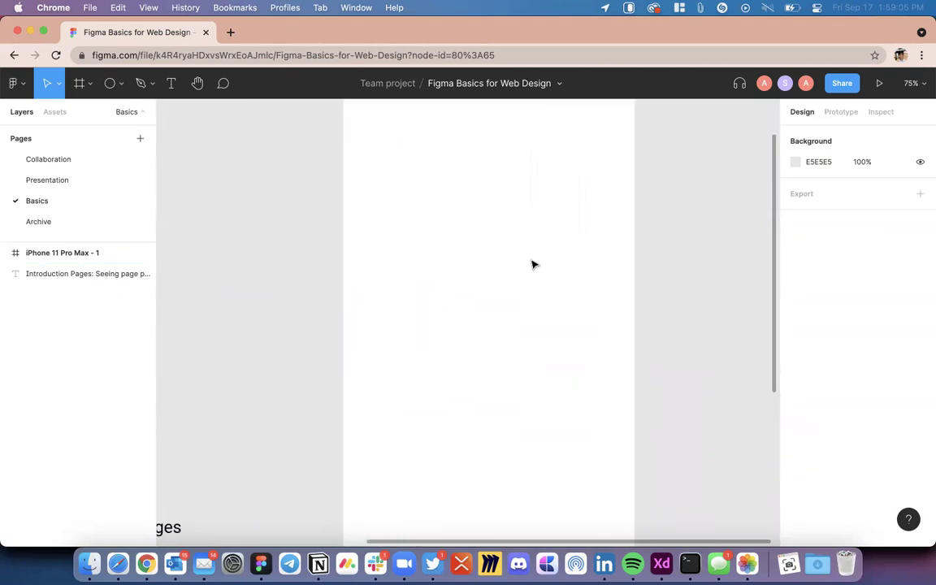
left_click(142, 85)
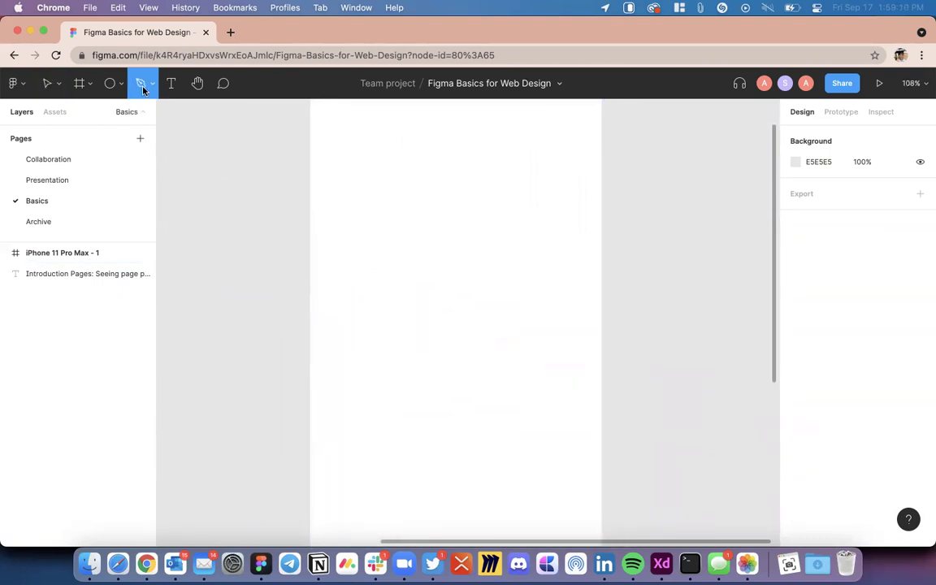
scroll(430, 296, "up", 5)
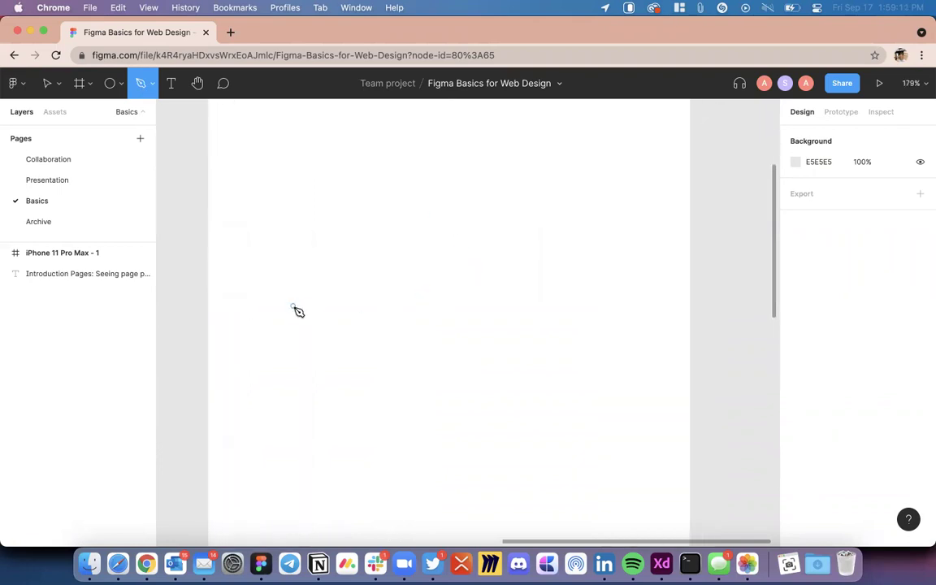
Step: Draw a closed oval path with four curved anchors inside the iPhone frame
left_click(291, 306)
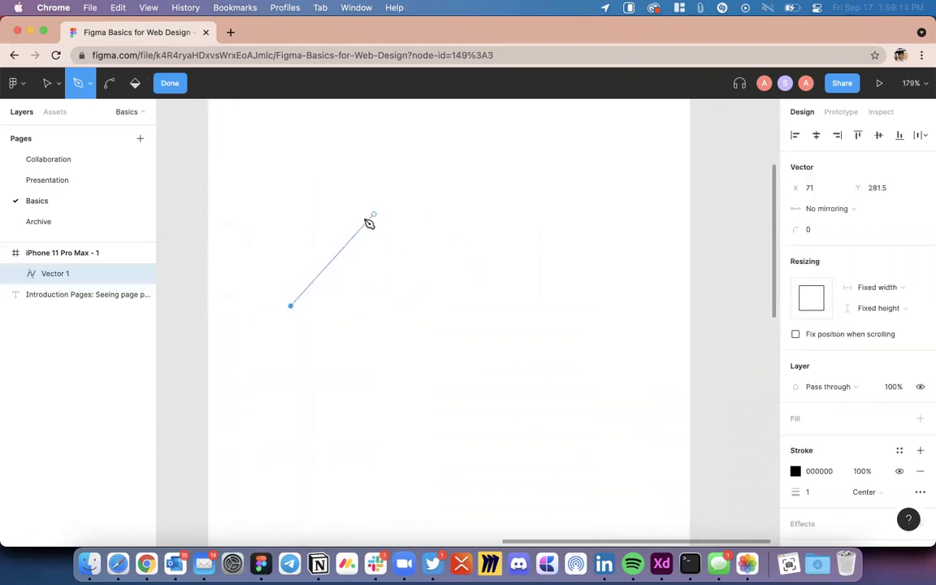
left_click_drag(391, 205, 493, 209)
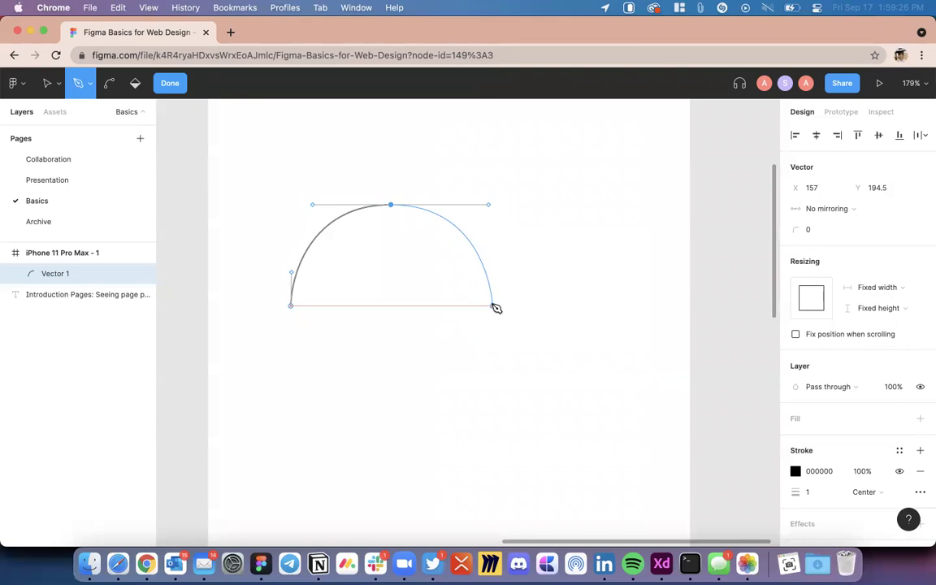
left_click_drag(490, 306, 494, 317)
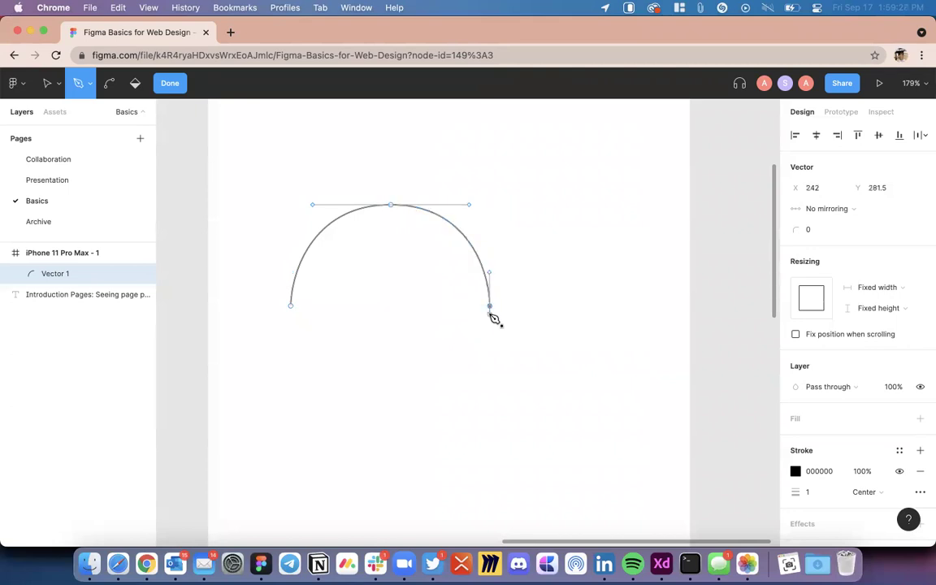
left_click_drag(417, 453, 330, 463)
left_click(292, 308)
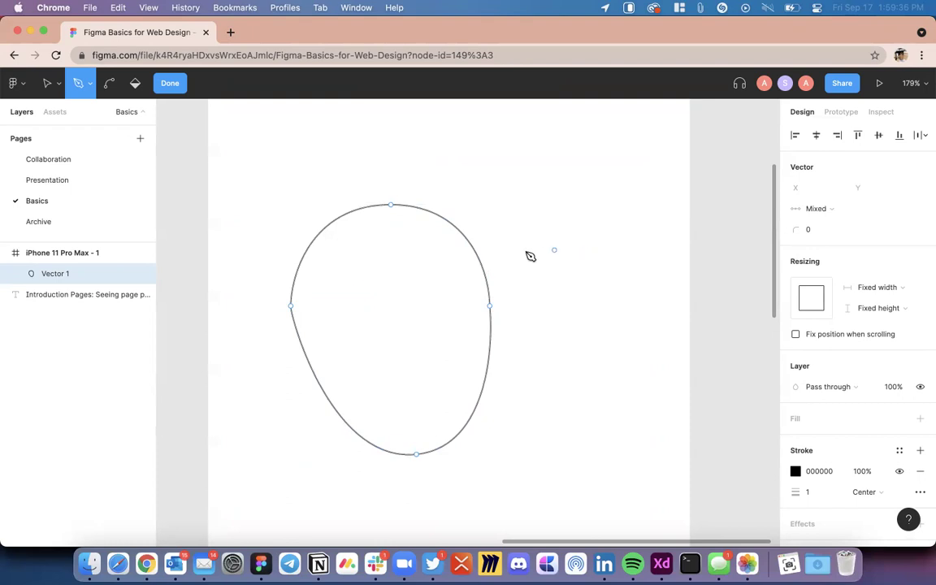
Step: Smooth the oval's left point with the Bend tool, undoing a reshape of the top
left_click(109, 83)
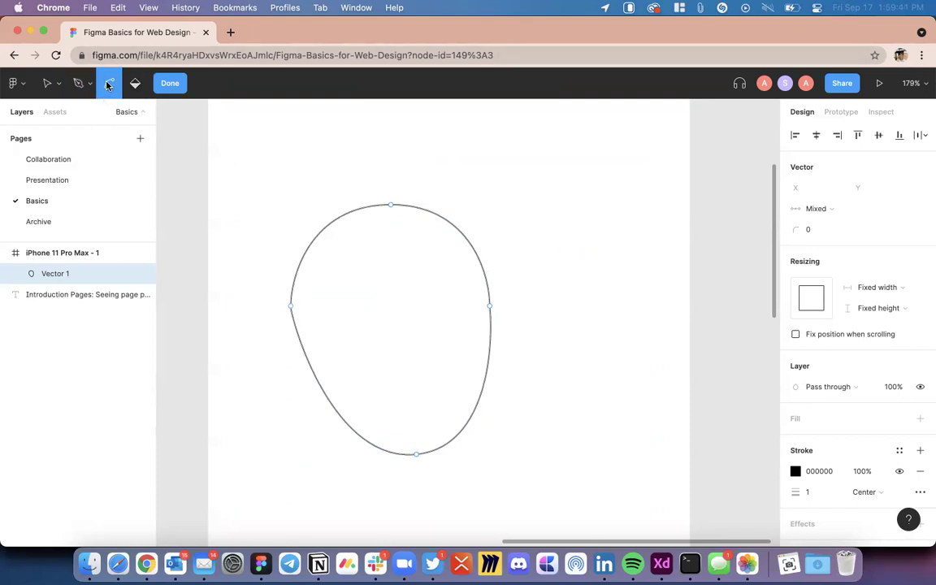
left_click(293, 308)
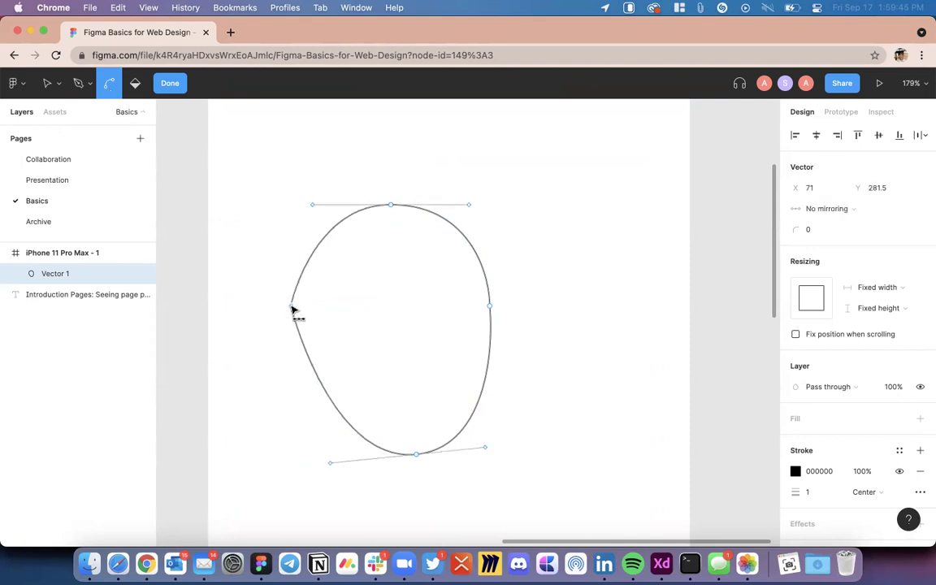
left_click(293, 309)
left_click(292, 308)
left_click(292, 308)
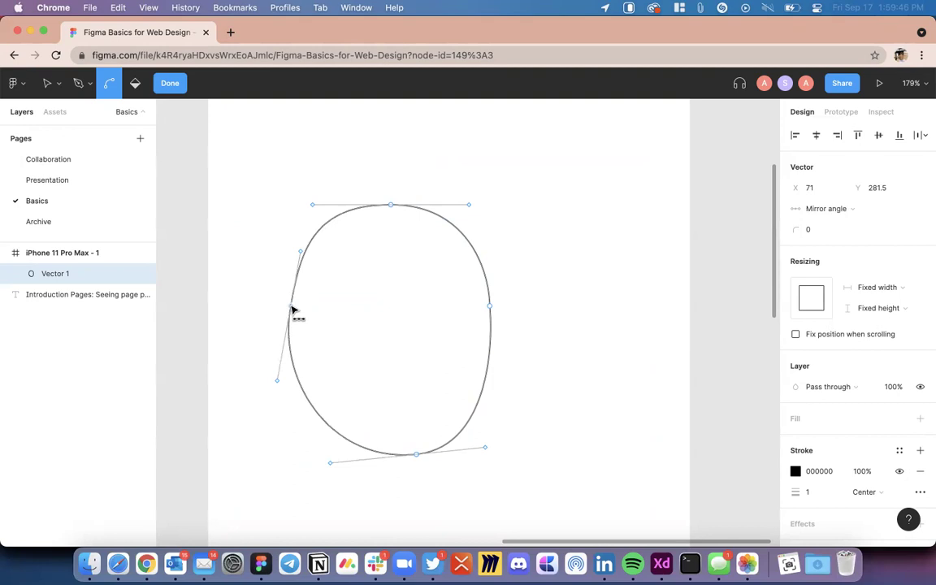
left_click_drag(468, 204, 394, 181)
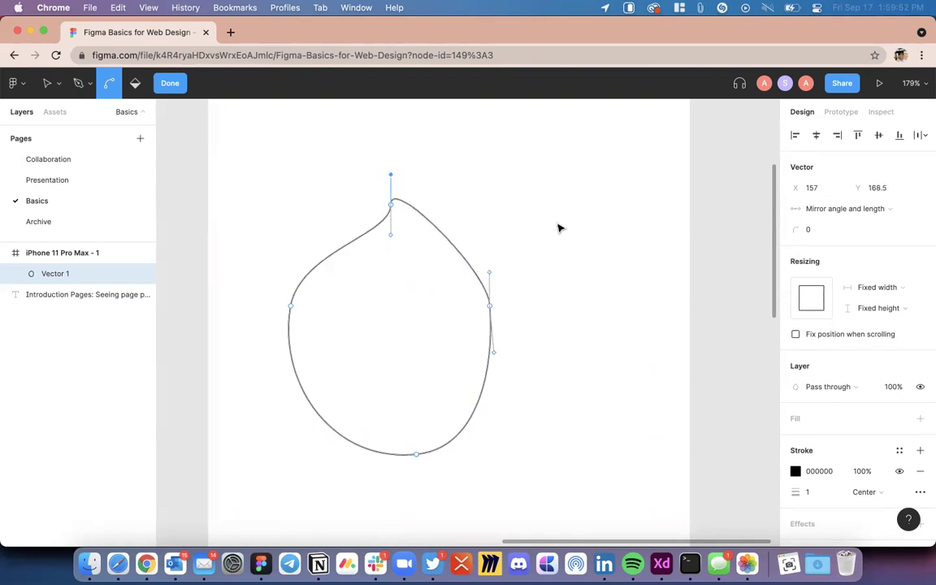
key("super+z")
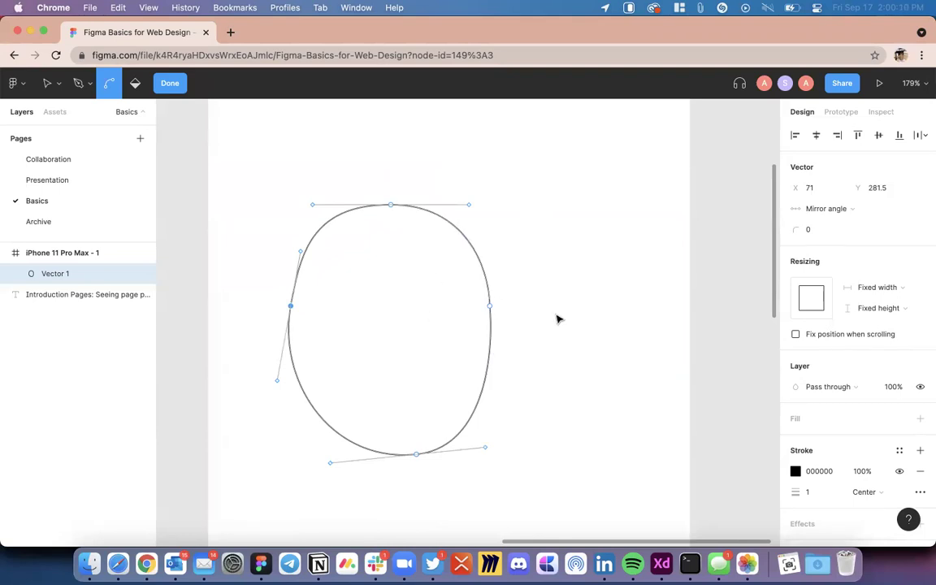
Step: Finish editing the practice oval and delete Vector 1 from the iPhone 11 Pro Max frame
left_click(157, 82)
scroll(372, 193, "down", 5)
key("Delete")
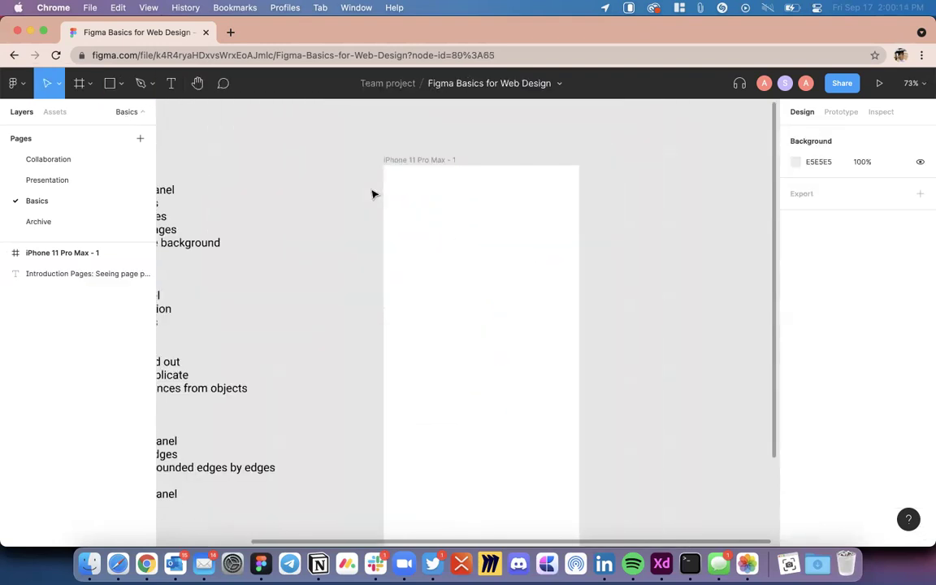
scroll(372, 193, "left", 3)
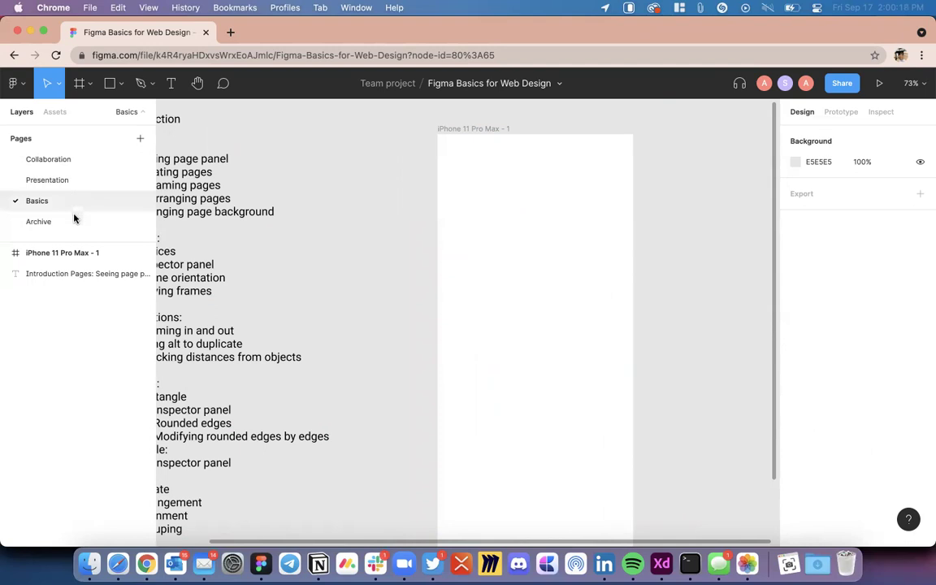
Step: Browse the Collaboration page, then the empty Archive page
left_click(46, 159)
scroll(438, 359, "up", 3)
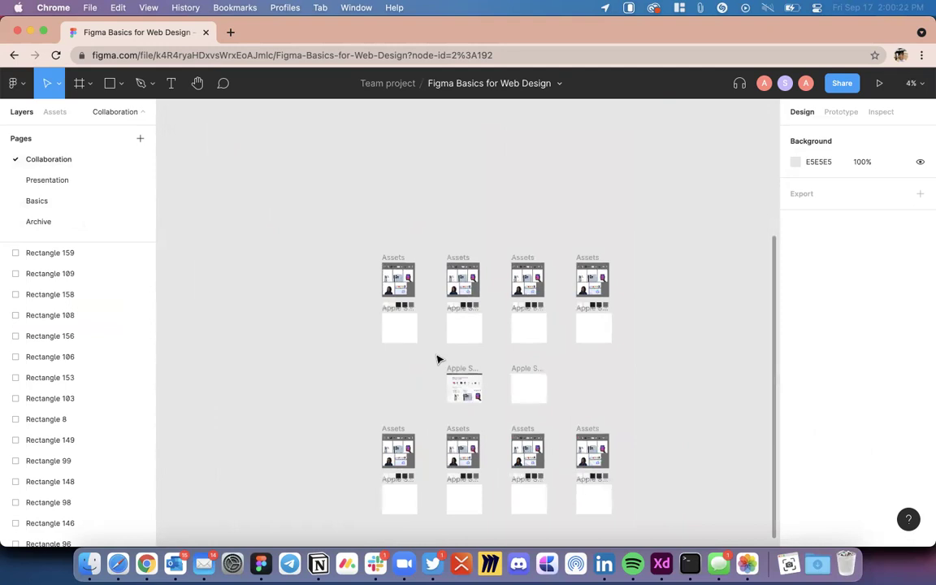
scroll(396, 450, "up", 3)
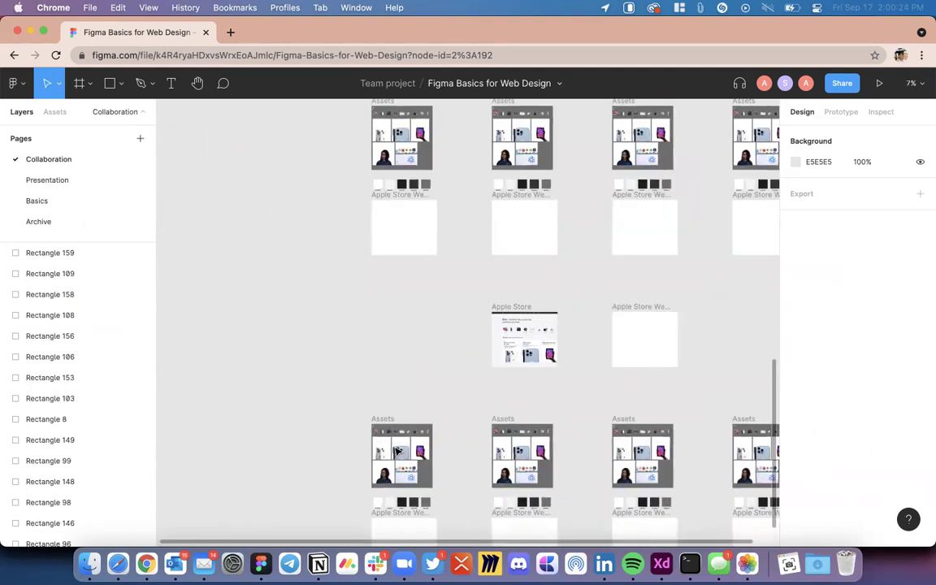
scroll(396, 451, "down", 3)
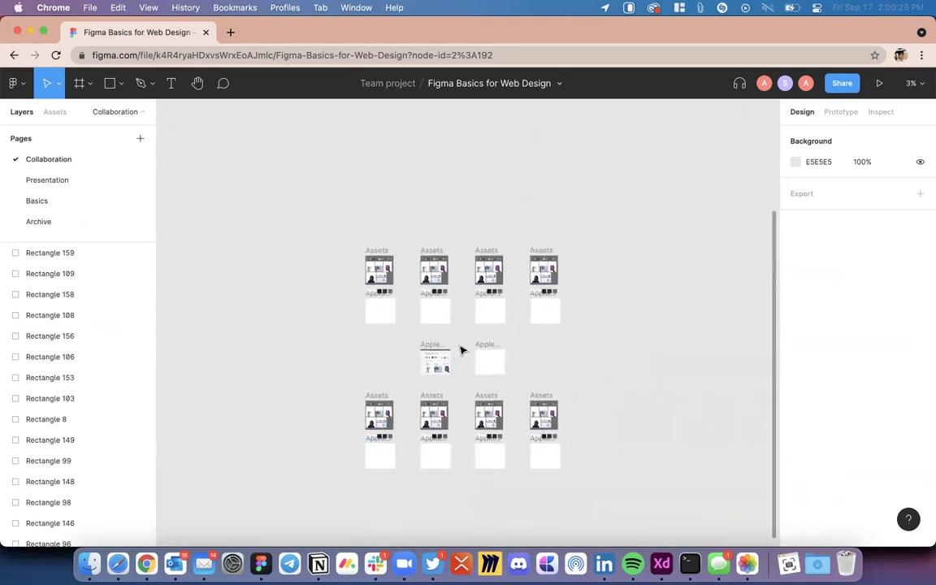
scroll(461, 351, "up", 5)
scroll(390, 371, "up", 10)
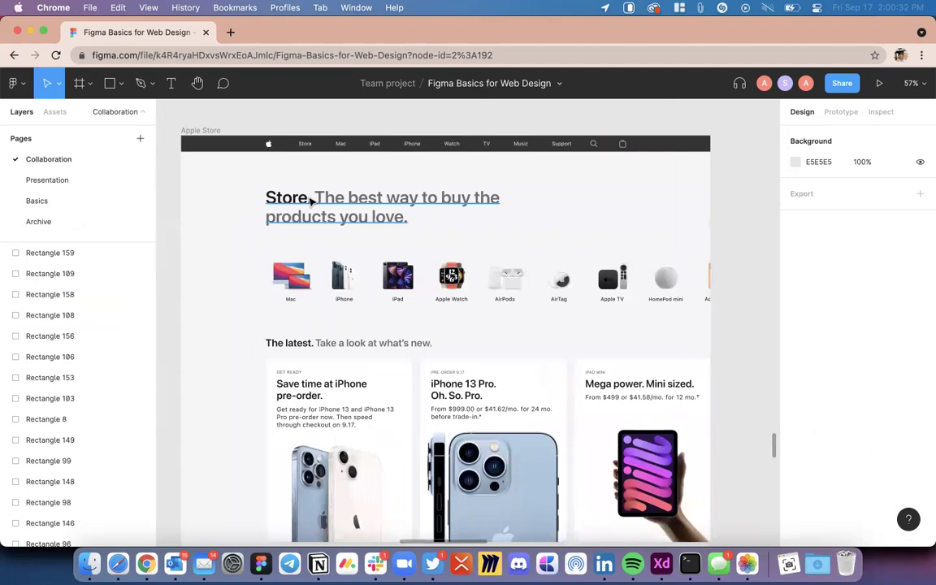
scroll(313, 200, "up", 3)
scroll(310, 203, "up", 2)
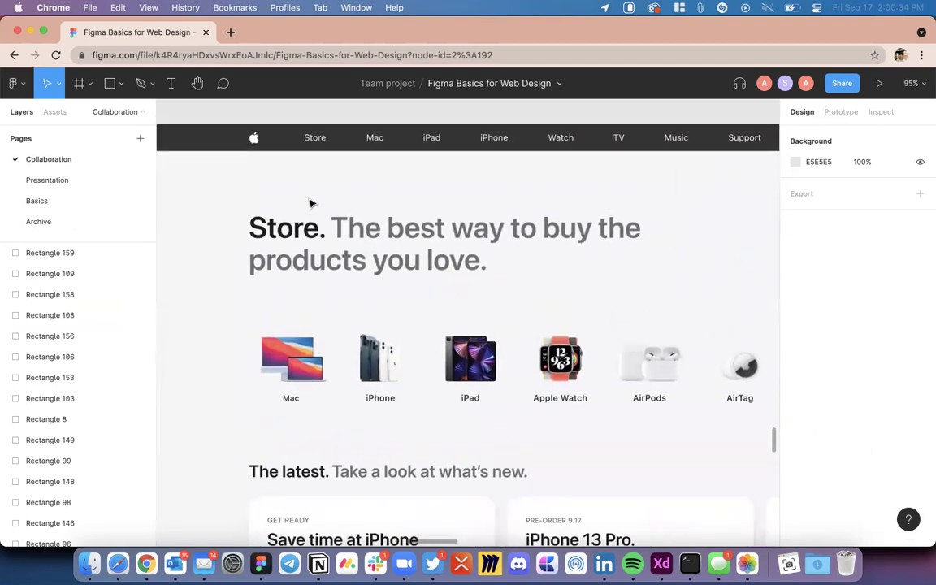
scroll(310, 203, "down", 5)
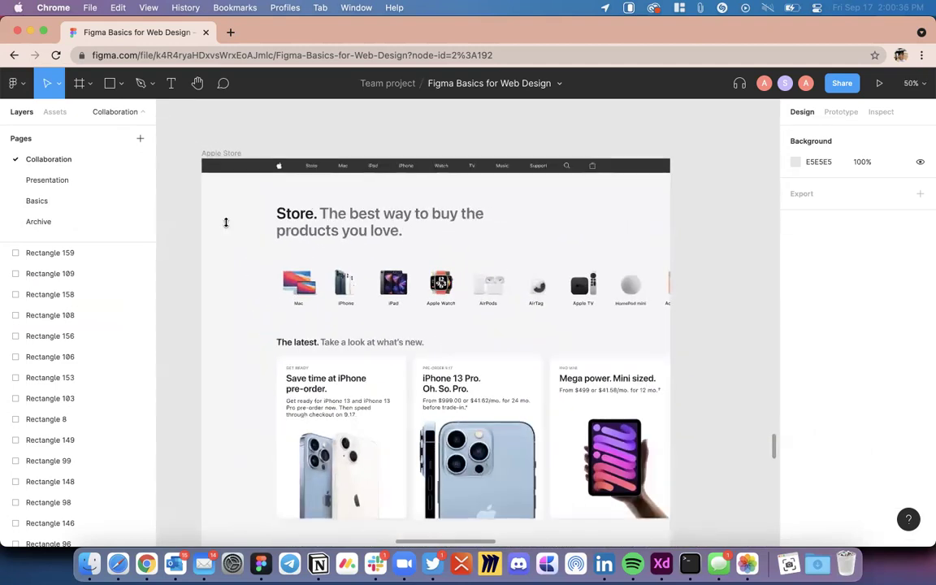
left_click(54, 226)
scroll(360, 293, "down", 10)
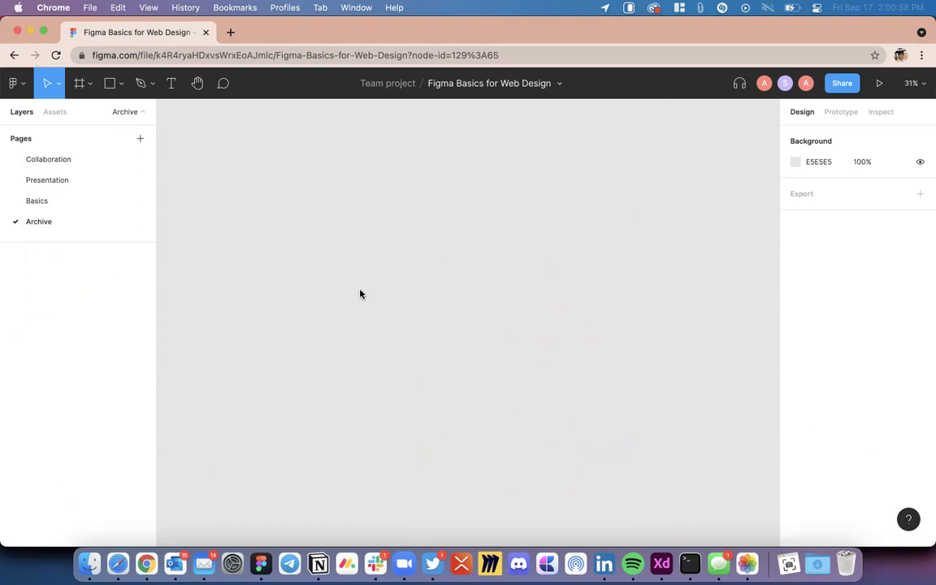
scroll(360, 293, "down", 3)
Step: Reload the Figma file and go back to the Basics page
left_click(391, 52)
key("Return")
left_click(69, 203)
key("super+Tab")
key("super+Tab")
key("super+Tab")
key("super+Tab")
key("super+shift+Tab")
key("super+shift+Tab")
key("super+shift+Tab")
key("super+shift+Tab")
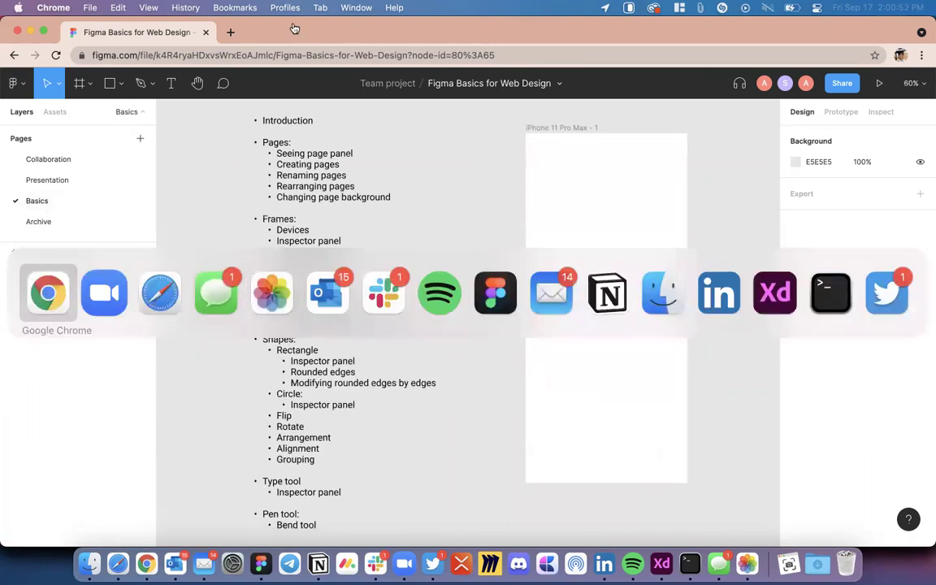
Step: Load store.apple.com in a new Chrome tab, then switch back to the Figma tab
left_click(231, 33)
type("store.ap")
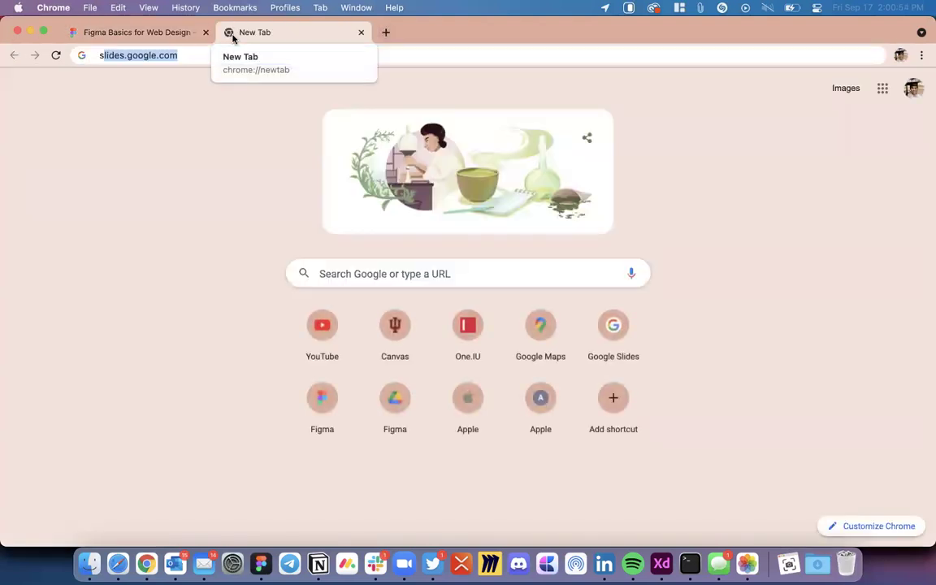
key("Return")
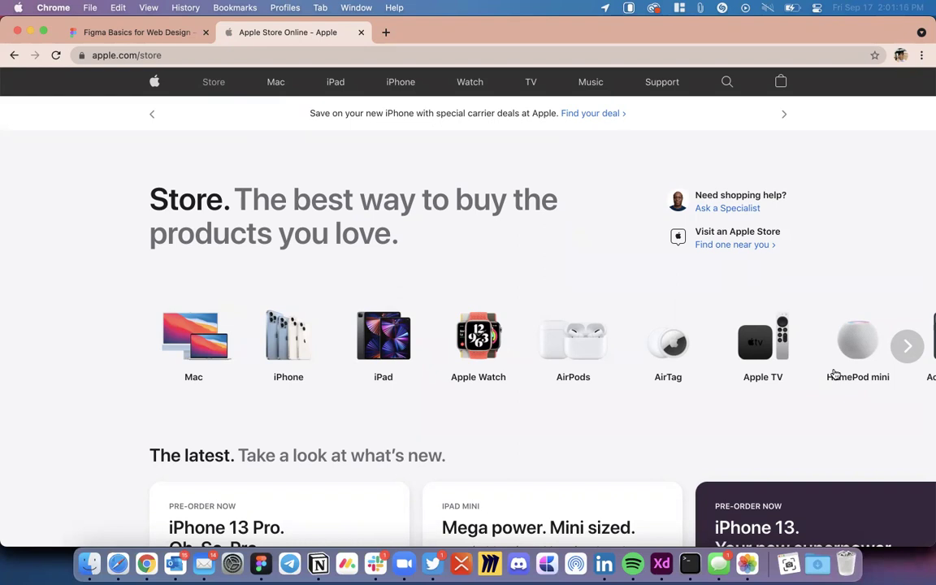
left_click(145, 33)
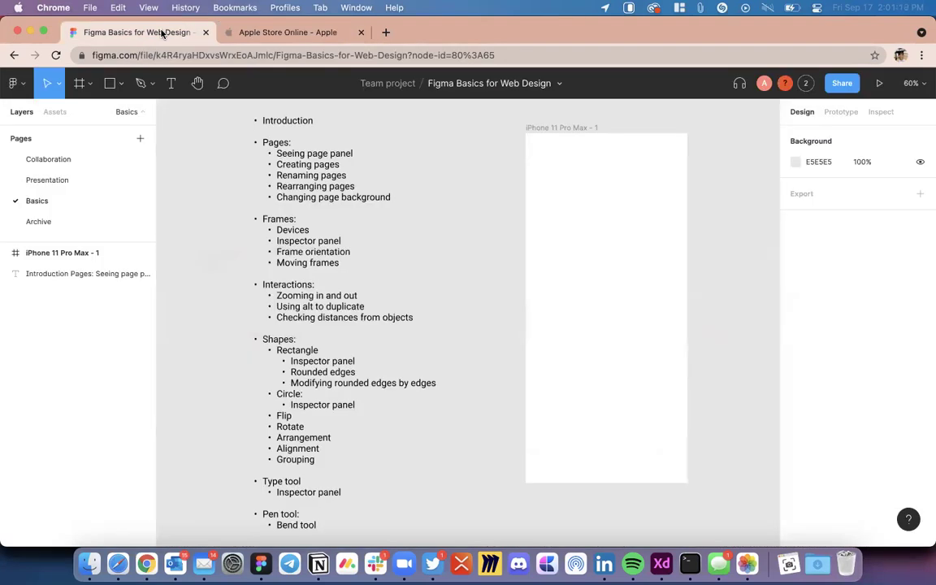
Step: Go to the Collaboration page and look over its Assets and Apple Store frames
left_click(88, 164)
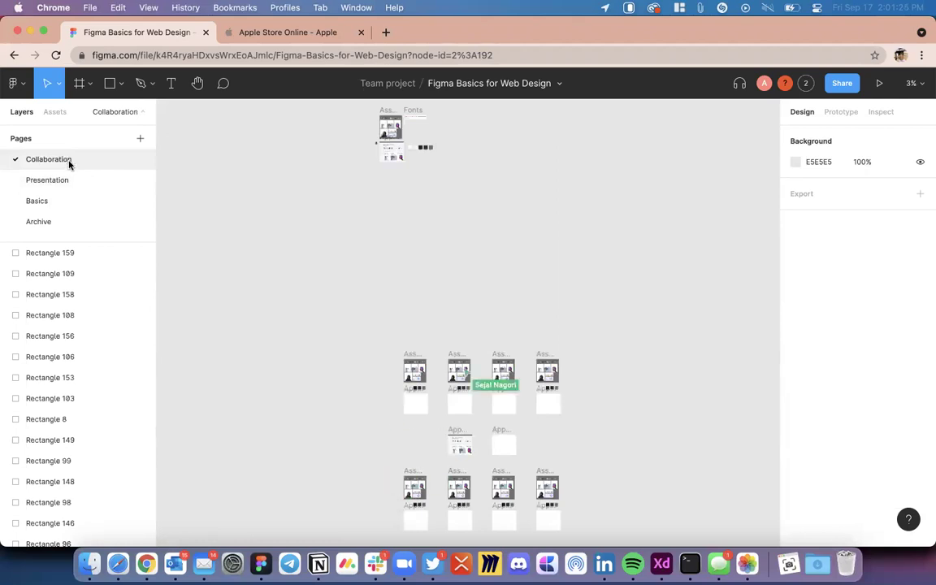
scroll(375, 399, "down", 3)
scroll(376, 399, "right", 2)
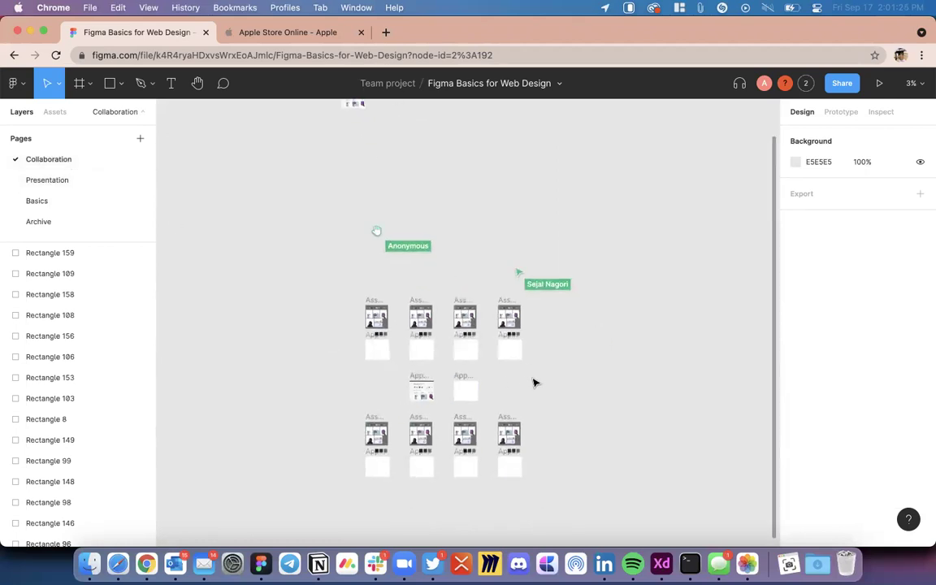
scroll(431, 396, "up", 1)
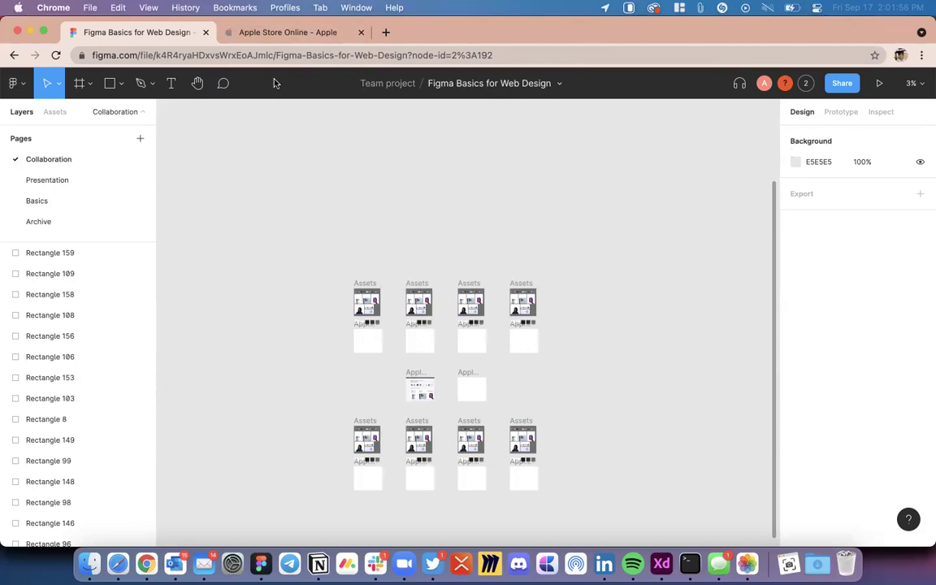
left_click(271, 33)
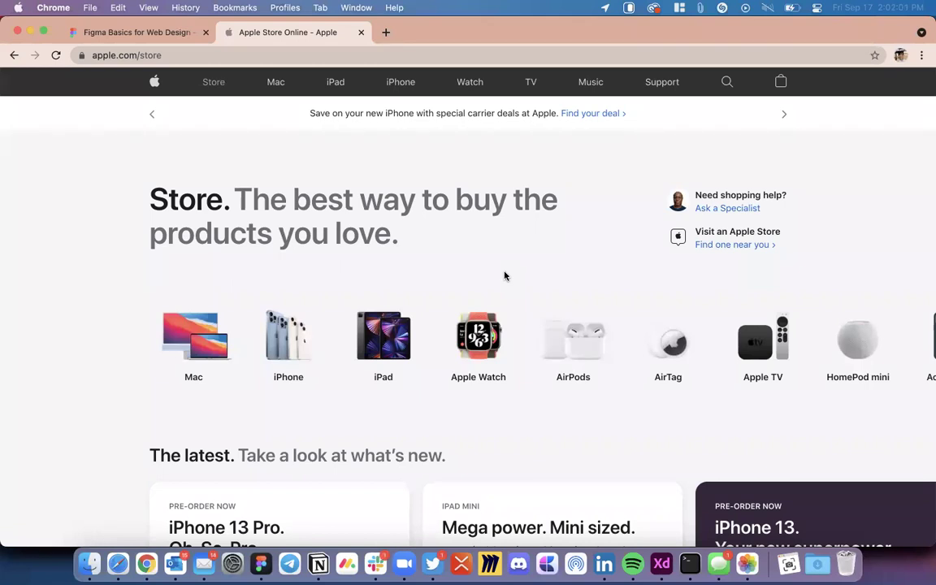
scroll(504, 277, "down", 2)
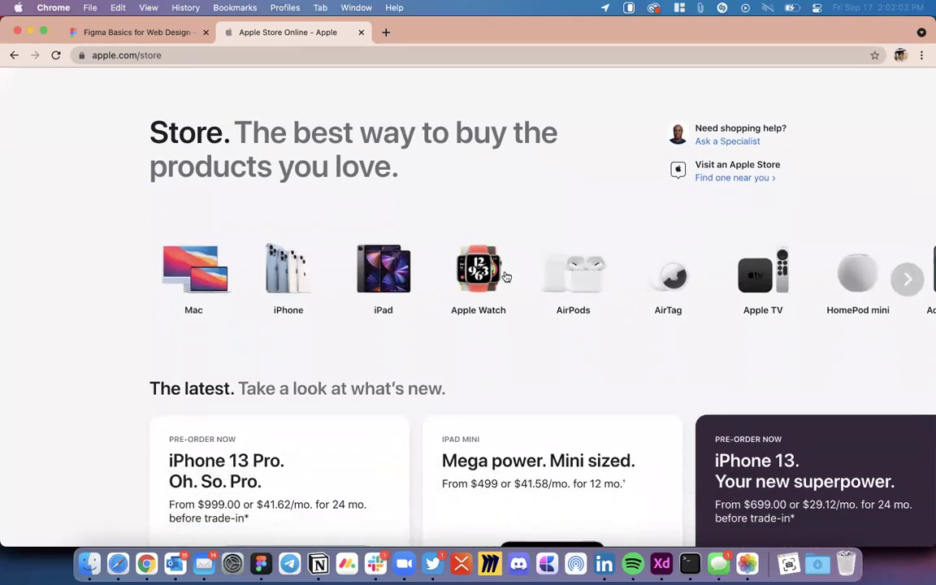
scroll(504, 276, "down", 4)
scroll(504, 276, "up", 5)
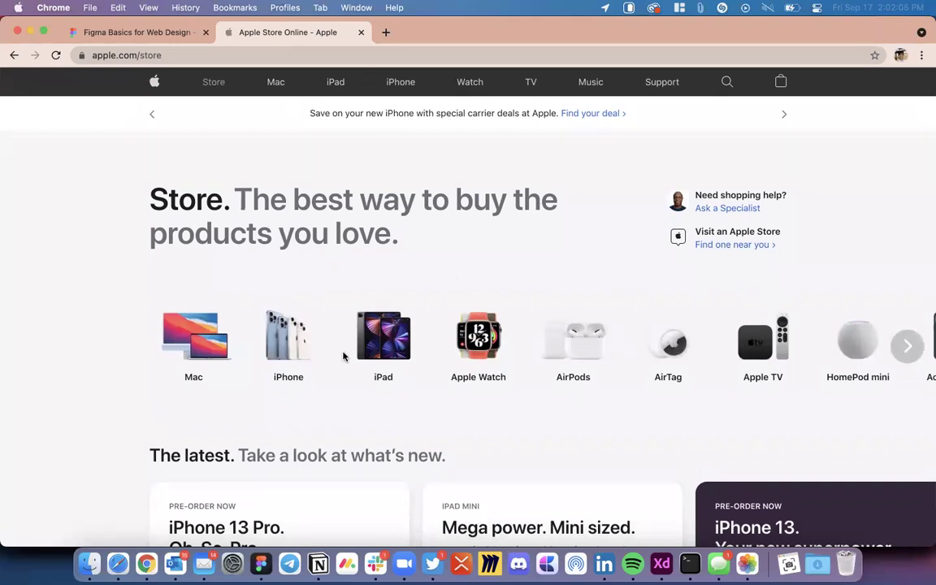
scroll(499, 328, "down", 1)
scroll(499, 328, "up", 1)
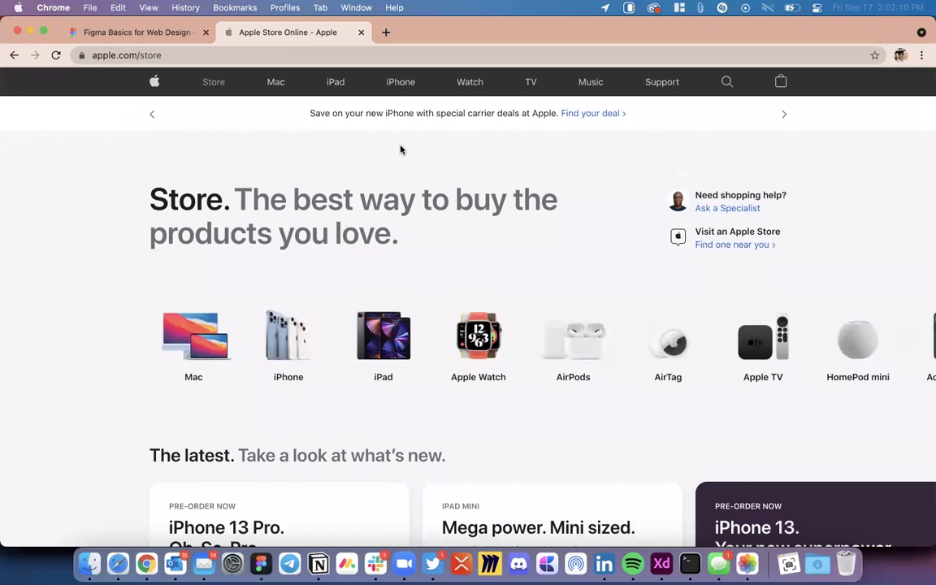
scroll(400, 149, "down", 1)
scroll(400, 149, "up", 1)
left_click(134, 33)
scroll(477, 392, "up", 8)
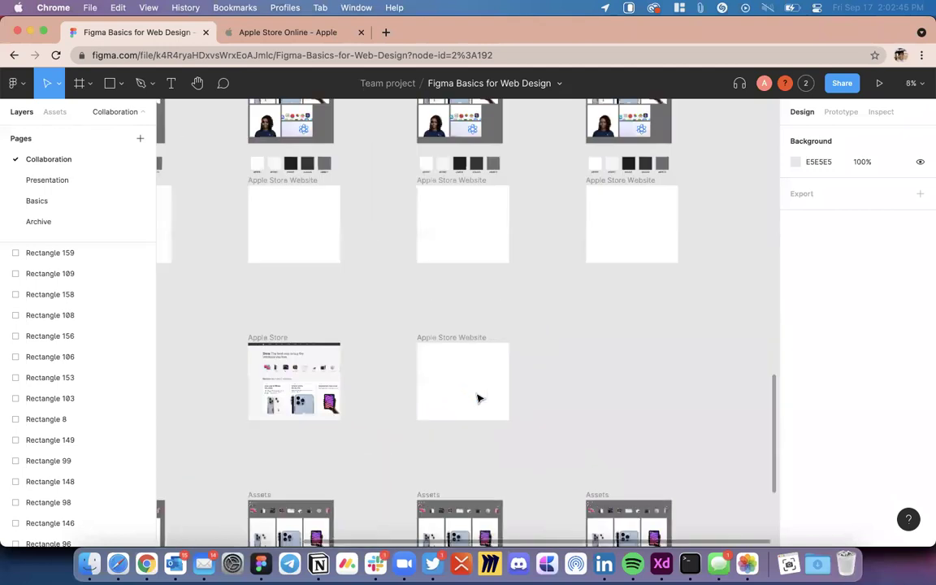
scroll(339, 387, "left", 3)
scroll(339, 387, "up", 8)
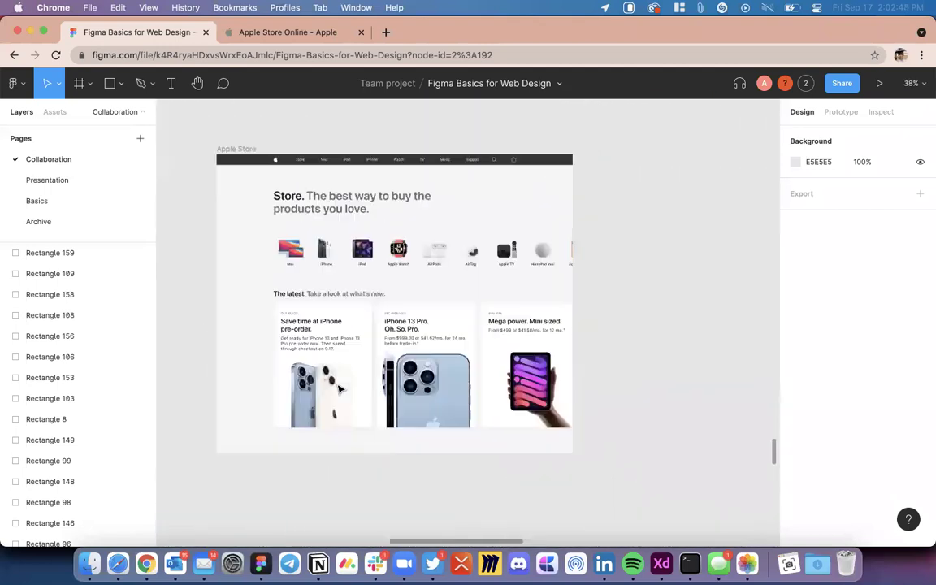
key("super+Tab")
key("super+Tab")
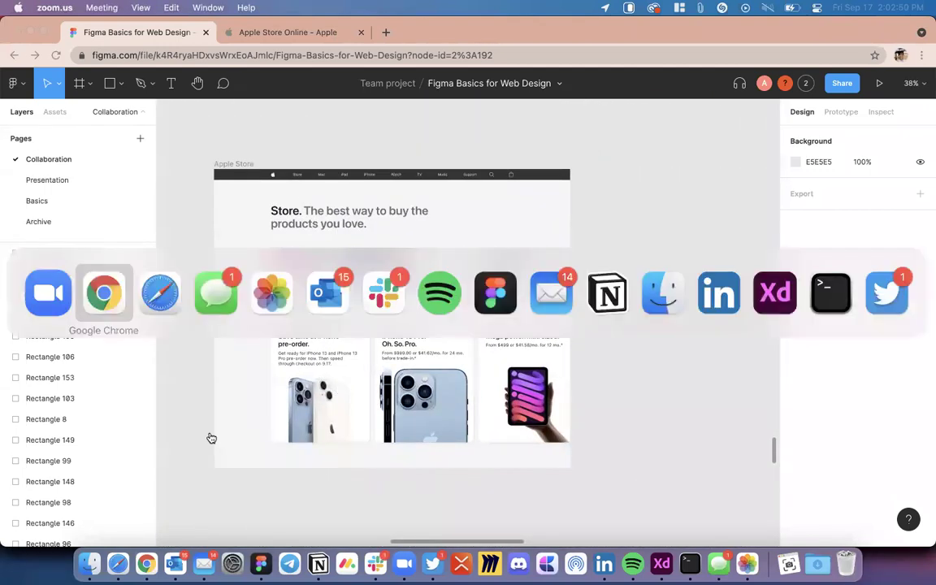
left_click(253, 38)
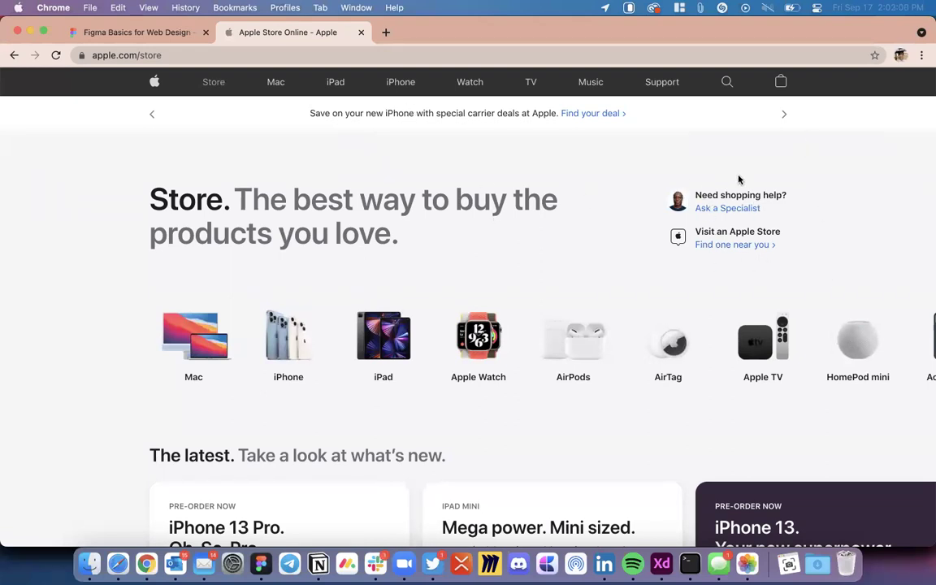
scroll(531, 377, "down", 3)
scroll(531, 377, "up", 3)
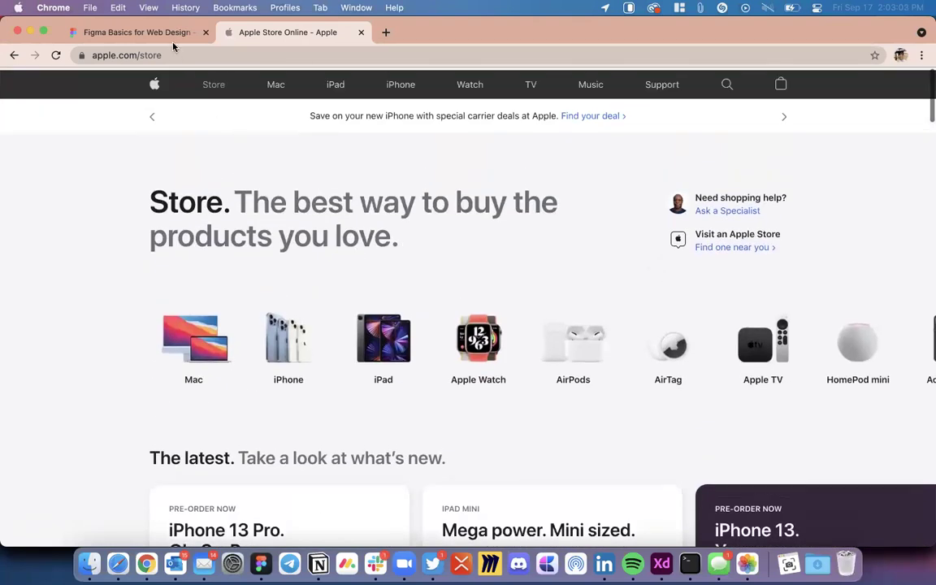
Step: Switch back to Figma and bring the Apple Store frame into view
key("super+1")
scroll(257, 328, "up", 3)
scroll(257, 328, "up", 3)
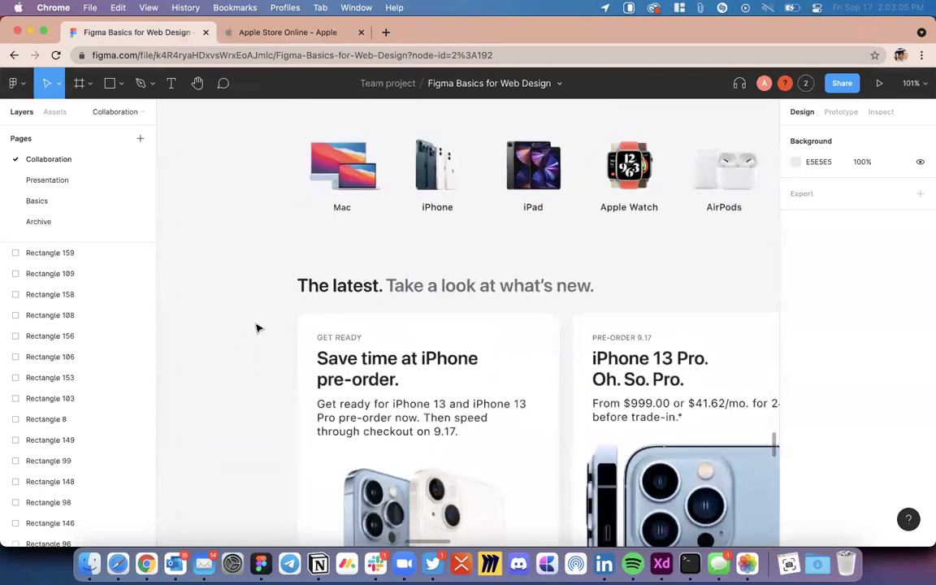
scroll(257, 328, "up", 5)
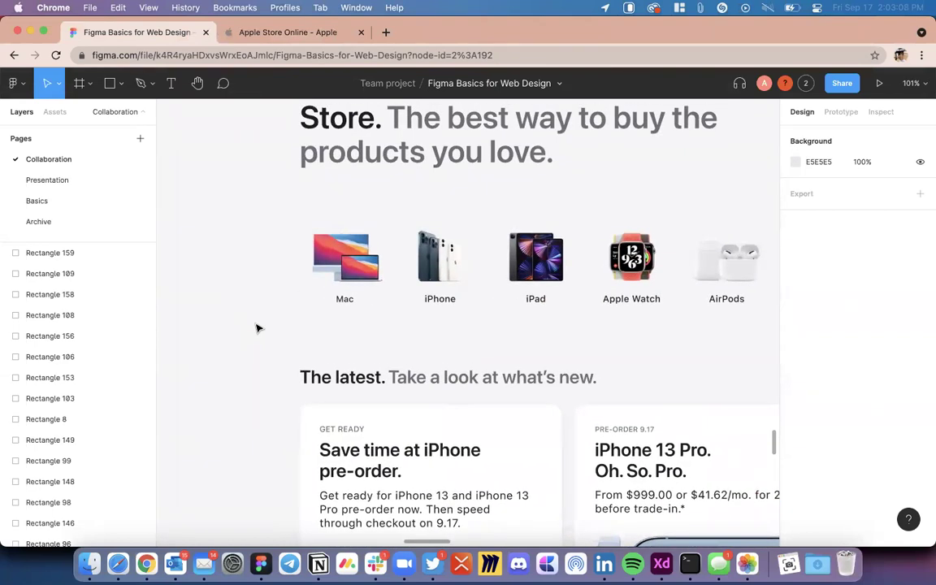
scroll(268, 328, "up", 2)
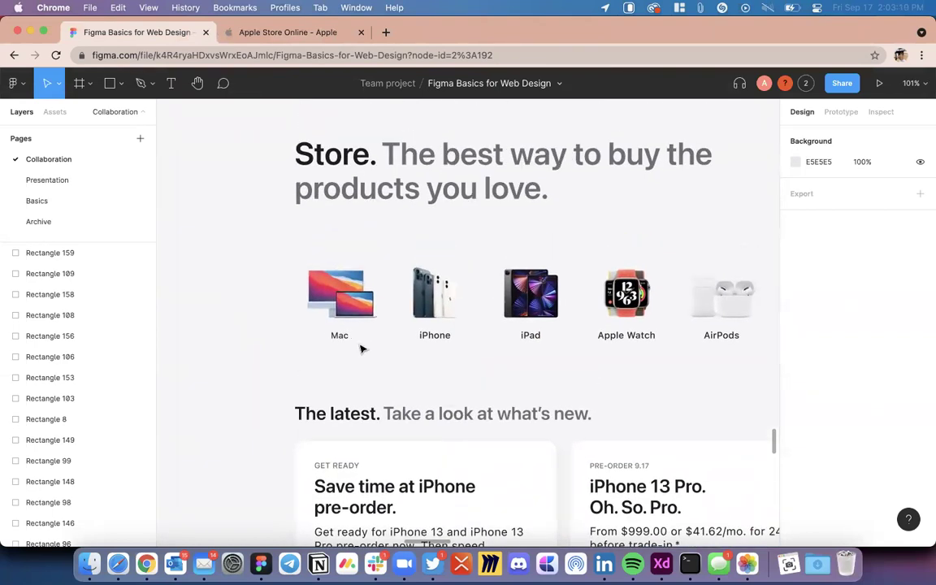
scroll(360, 350, "right", 2)
scroll(313, 277, "left", 2)
scroll(350, 288, "up", 2)
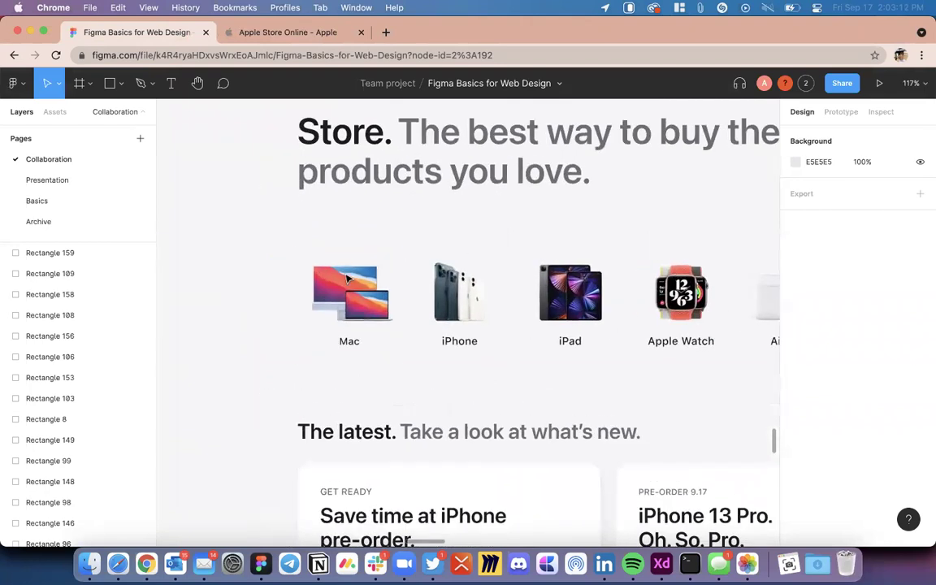
Step: Select the Mac product group and inspect it within the Apple Store frame
left_click(358, 301)
scroll(358, 302, "down", 5)
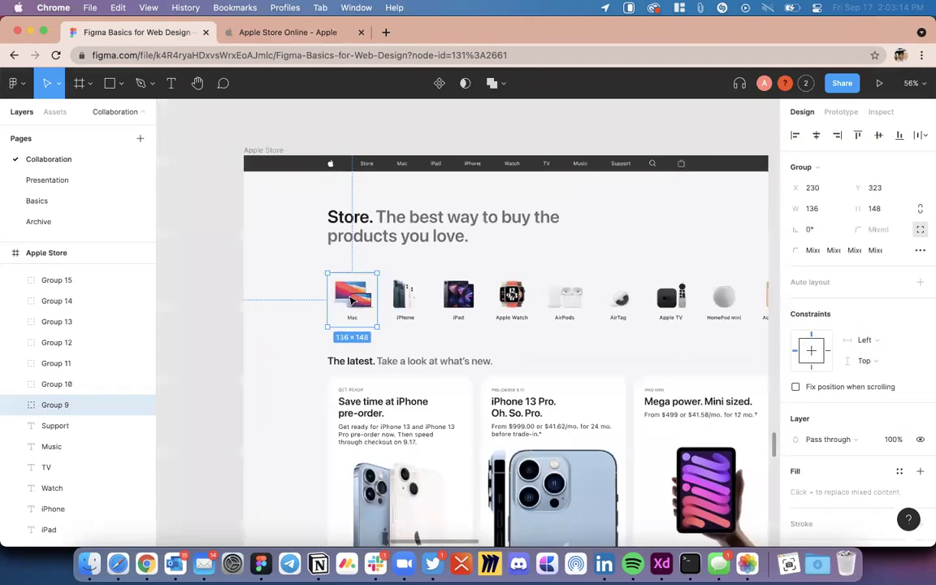
scroll(568, 294, "right", 2)
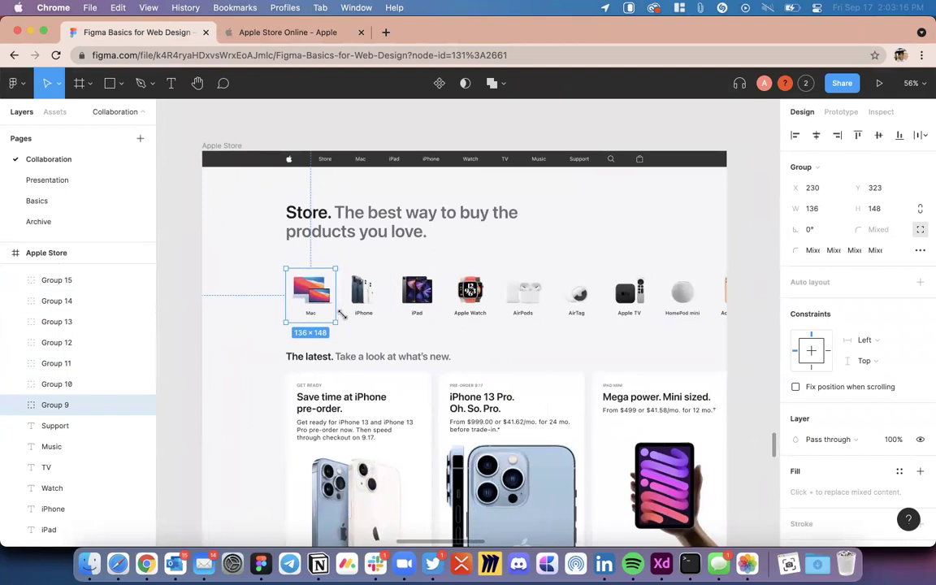
scroll(333, 312, "up", 5)
scroll(388, 265, "down", 3)
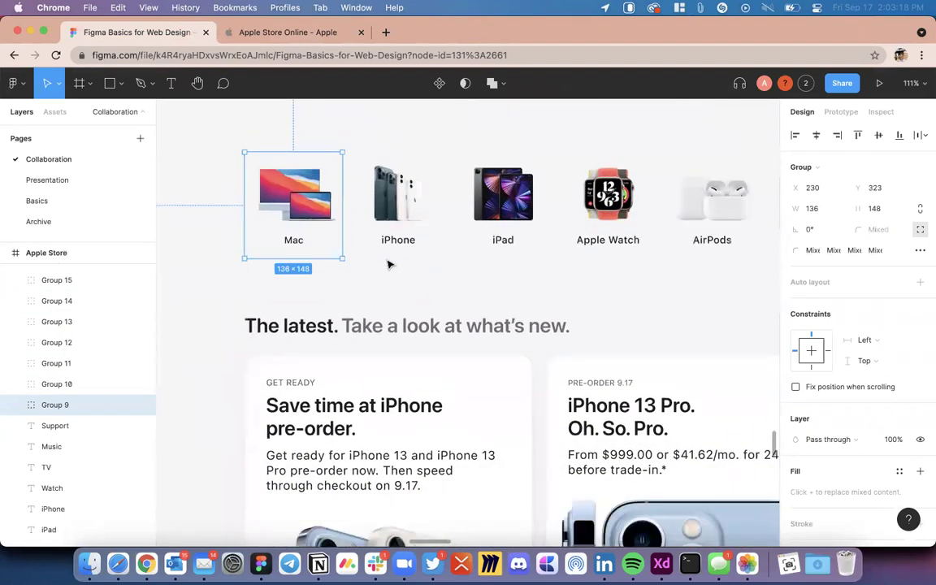
scroll(390, 268, "down", 5)
scroll(396, 349, "right", 2)
scroll(396, 349, "up", 1)
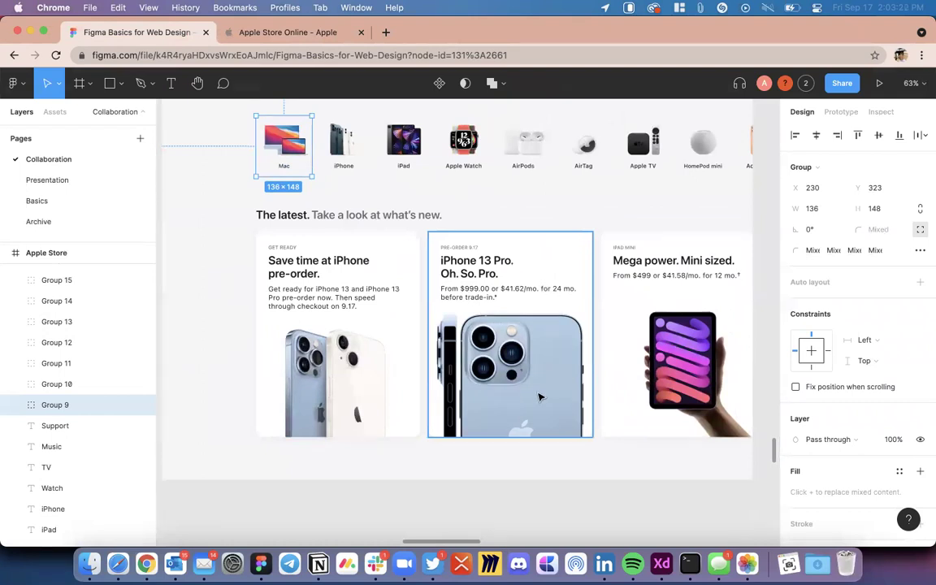
scroll(557, 379, "up", 3)
scroll(487, 366, "down", 5)
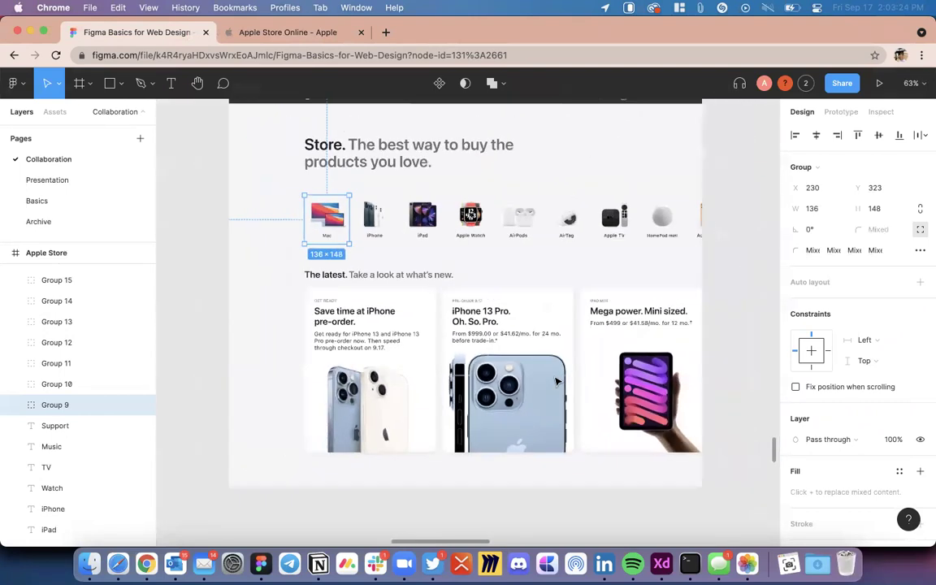
scroll(417, 216, "down", 4)
scroll(446, 215, "up", 3)
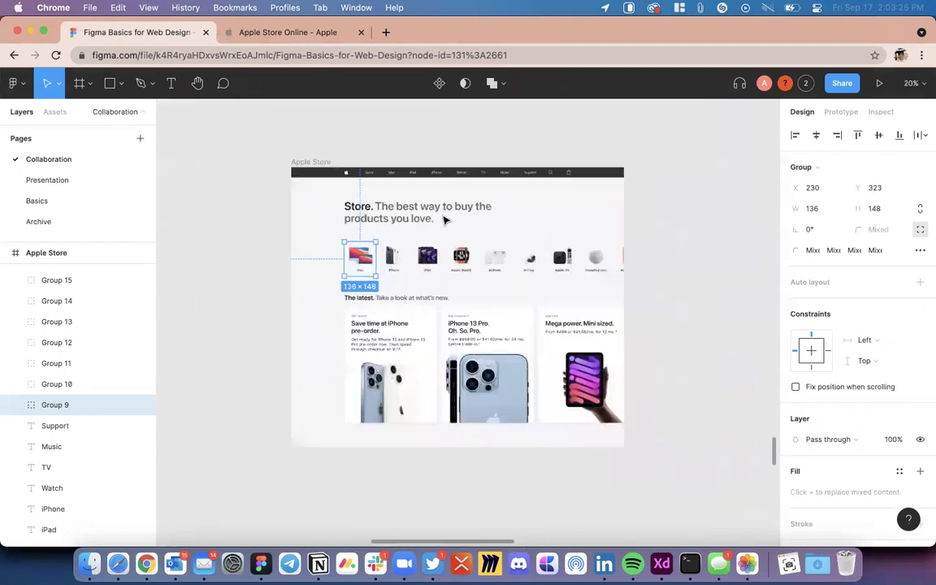
Step: Deselect the Mac group and show the list of people in the file
left_click(665, 255)
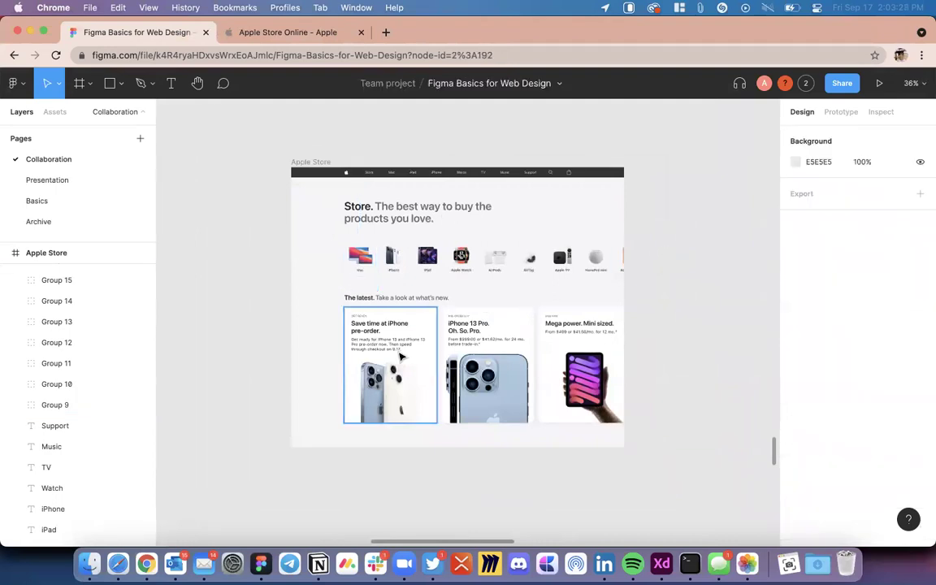
scroll(355, 173, "up", 5)
scroll(649, 131, "down", 4)
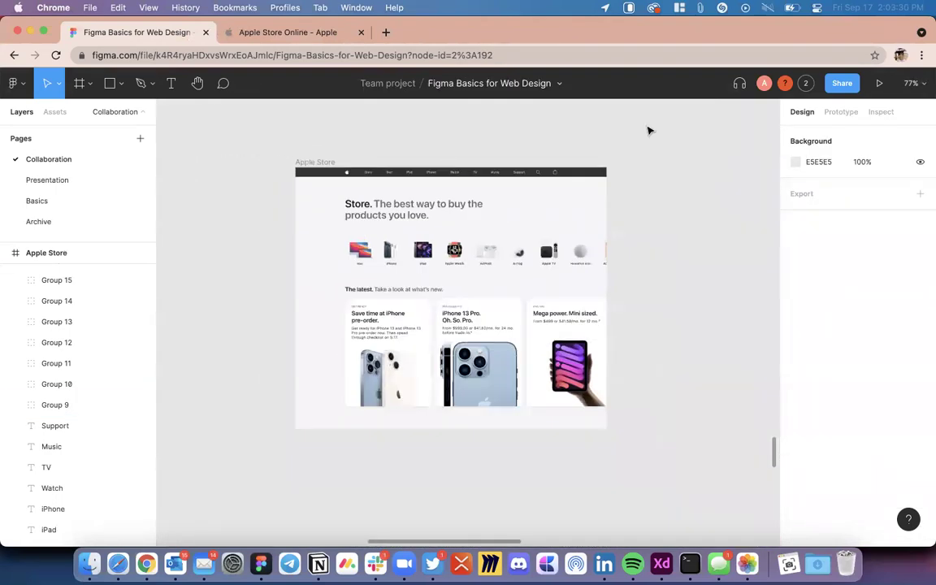
left_click(807, 84)
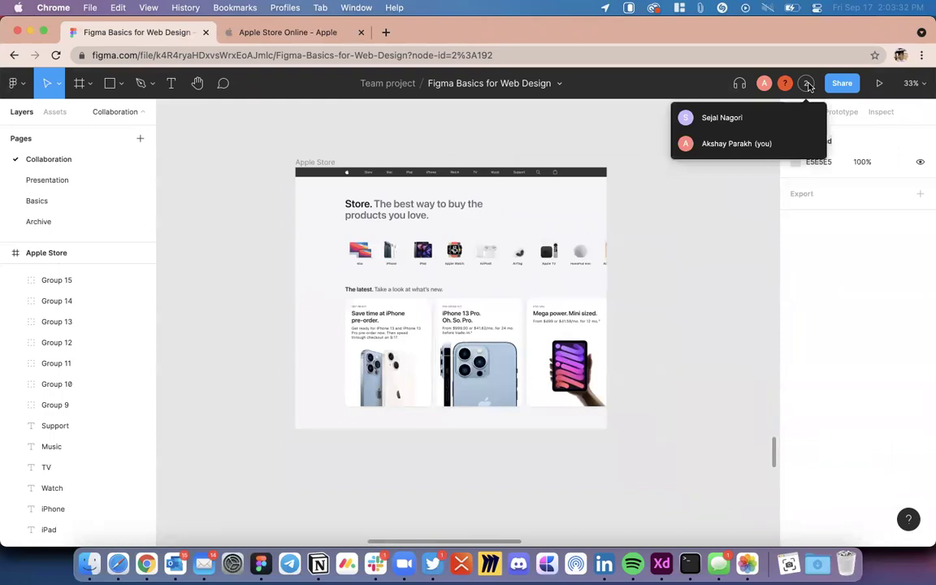
Step: Reload the design file and check the collaborator list
left_click(555, 55)
key("Return")
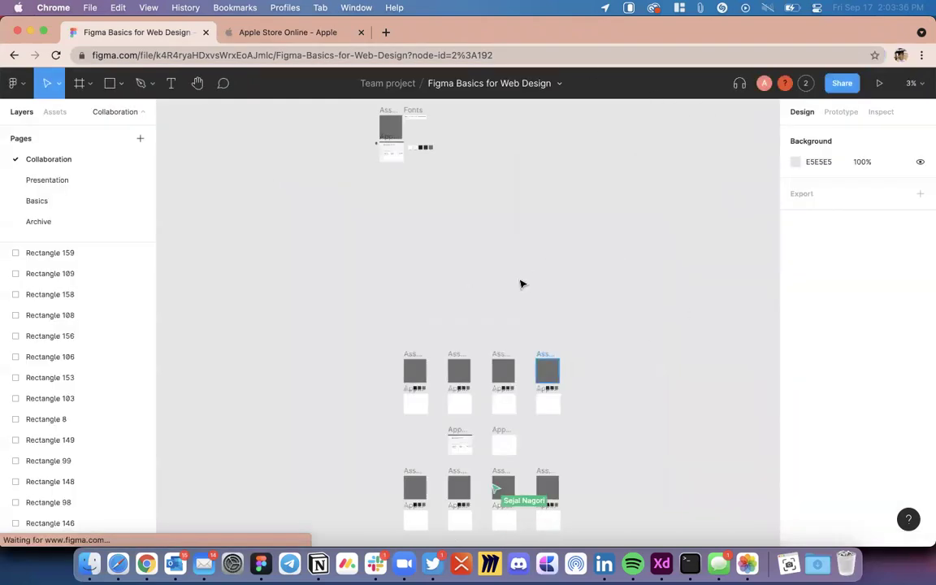
scroll(536, 464, "up", 5)
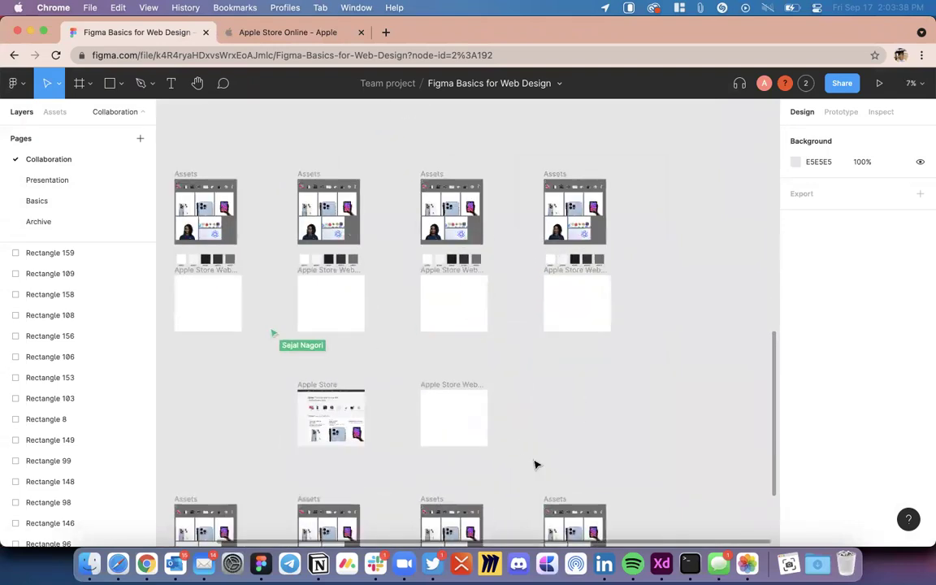
scroll(626, 325, "down", 3)
scroll(625, 325, "left", 3)
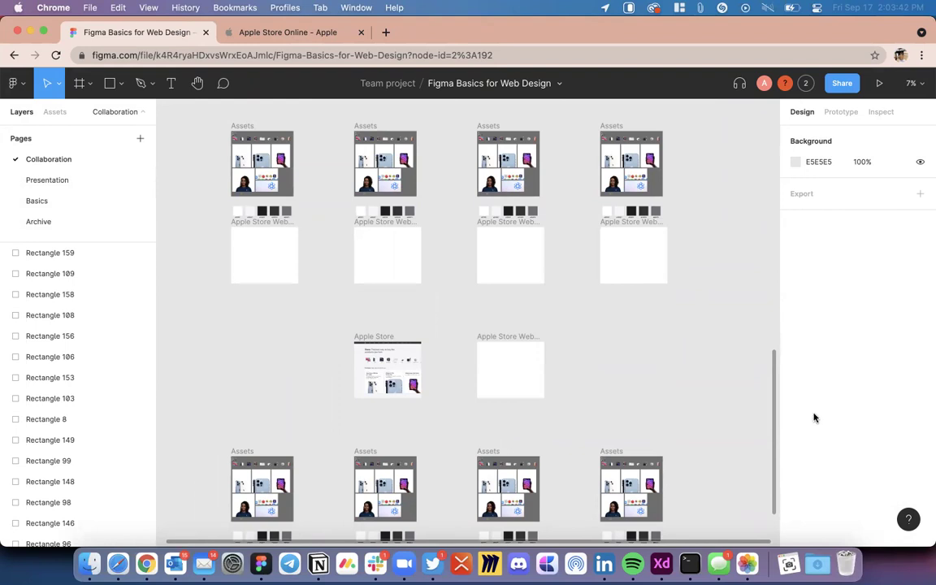
left_click(805, 85)
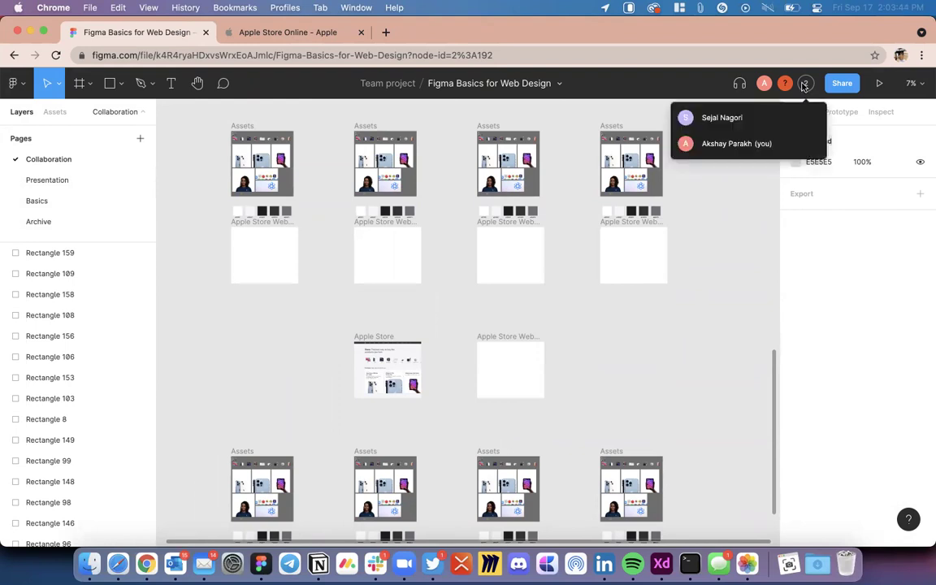
left_click(804, 84)
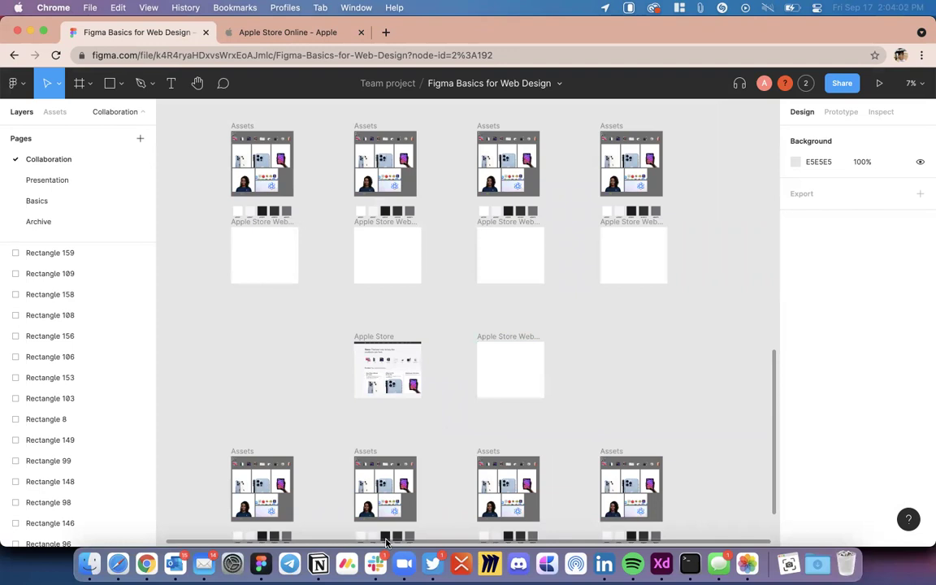
Step: Mute the computer's sound and recheck the updated collaborator list
key("XF86AudioRaiseVolume")
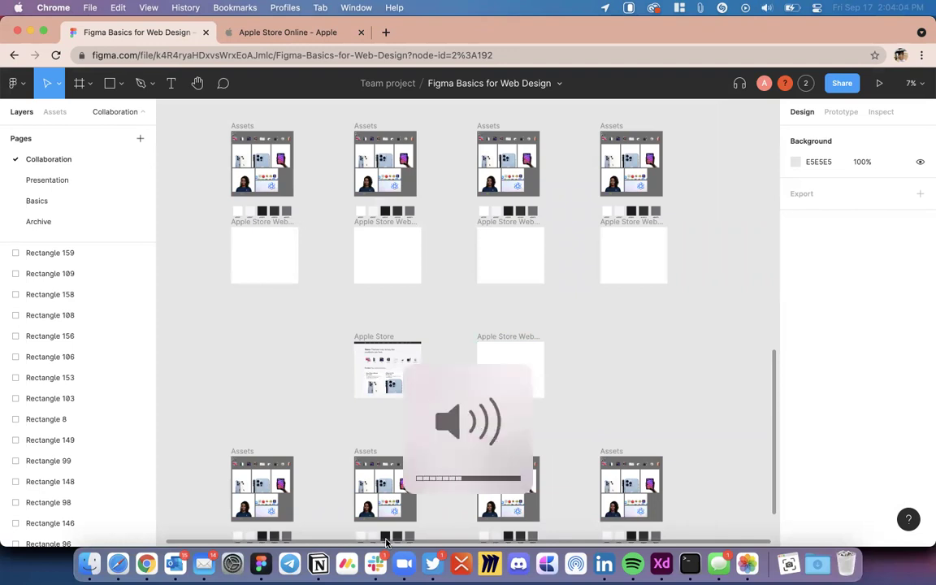
key("XF86AudioLowerVolume")
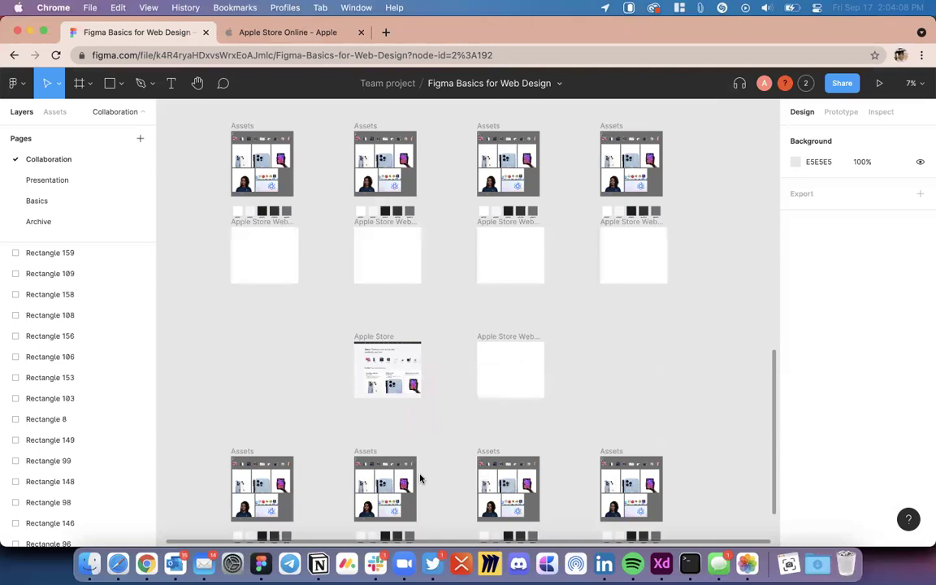
key("XF86AudioLowerVolume")
key("XF86AudioLowerVolume")
key("XF86AudioLowerVolume")
left_click(803, 84)
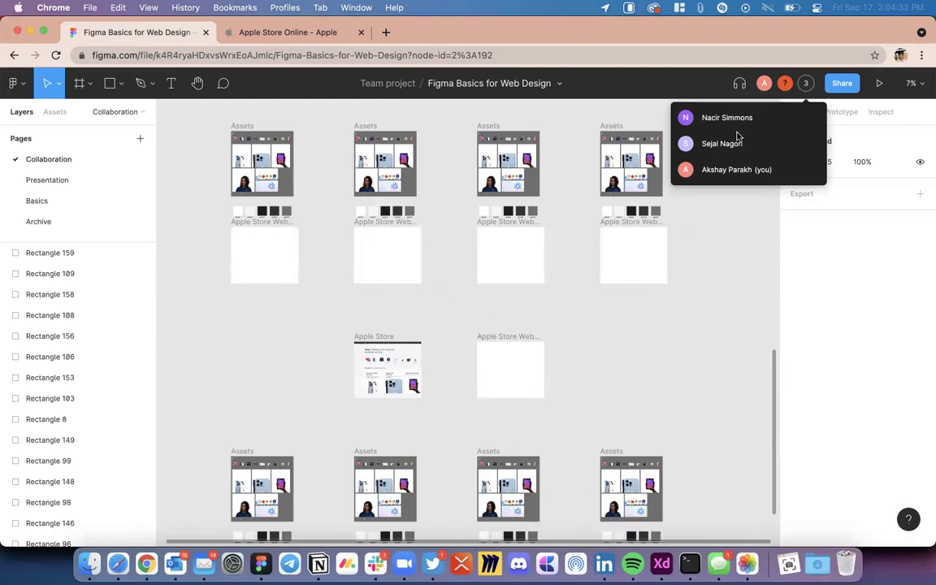
left_click(680, 320)
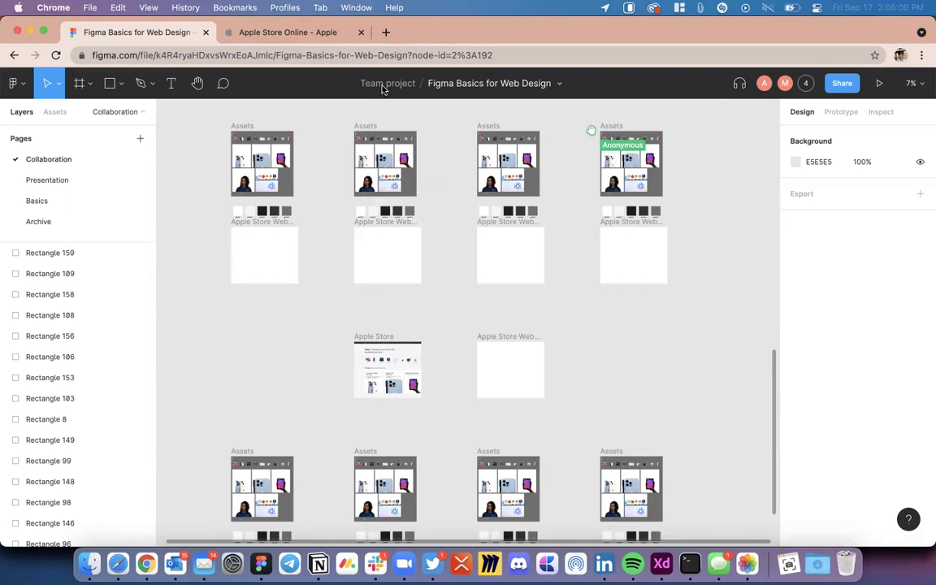
left_click(805, 84)
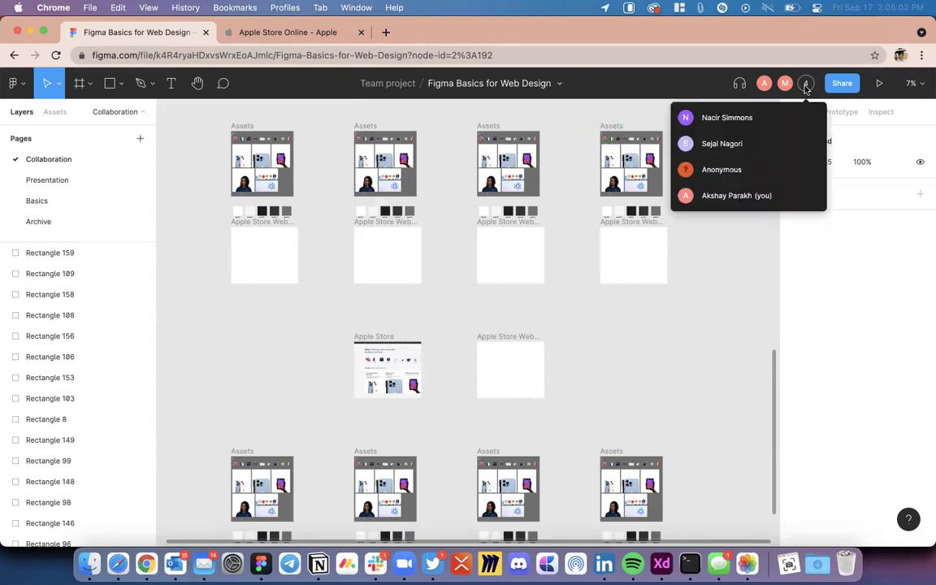
left_click(806, 86)
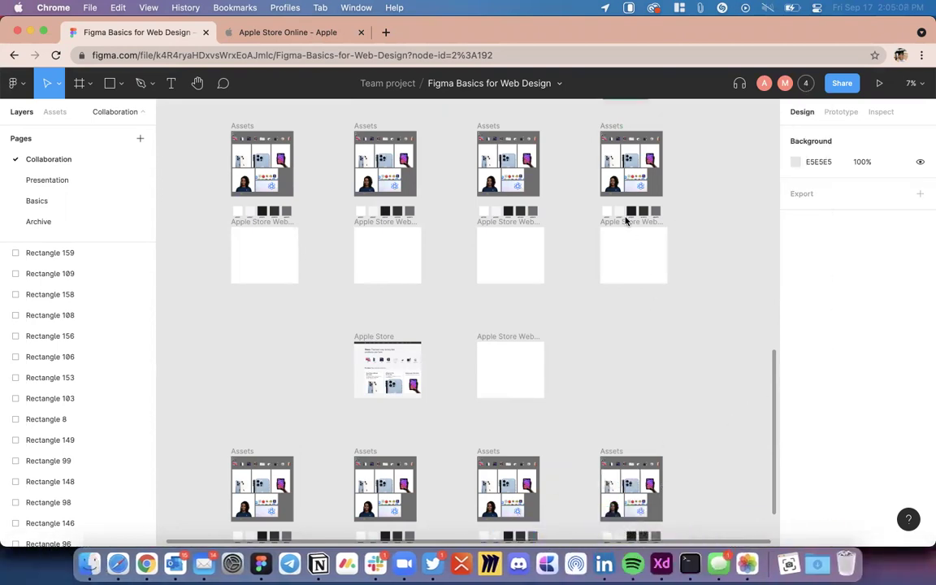
scroll(629, 397, "up", 5)
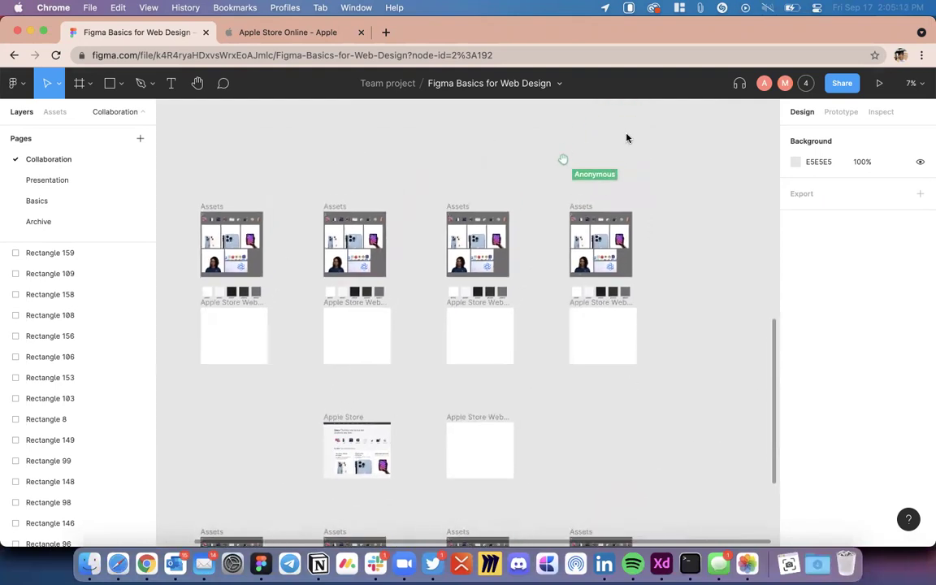
scroll(641, 382, "down", 4)
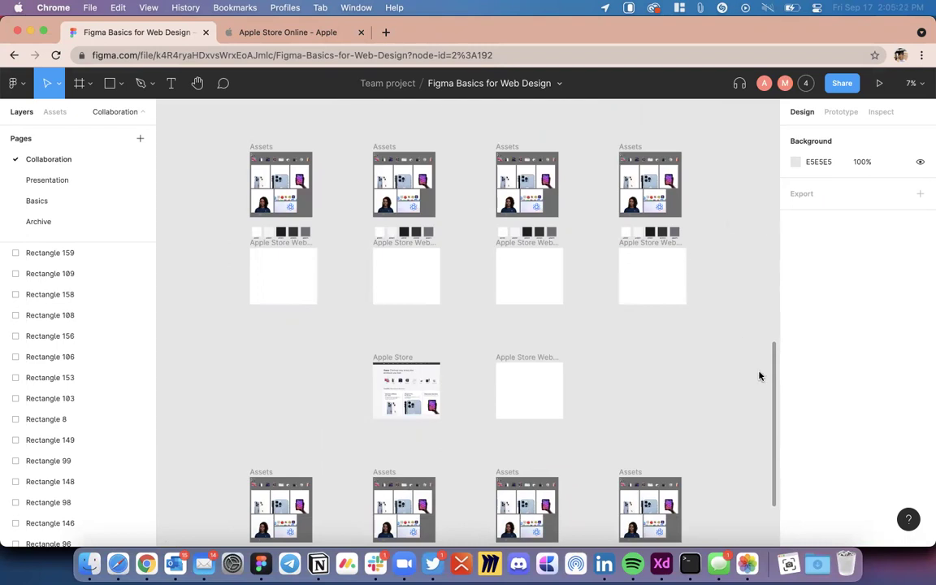
scroll(616, 422, "left", 3)
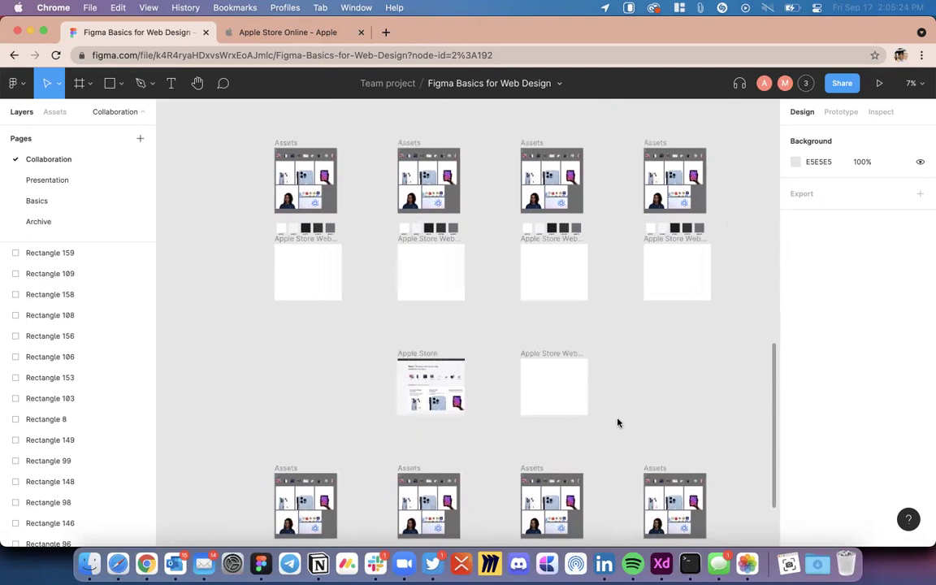
scroll(650, 346, "down", 3)
scroll(650, 346, "left", 2)
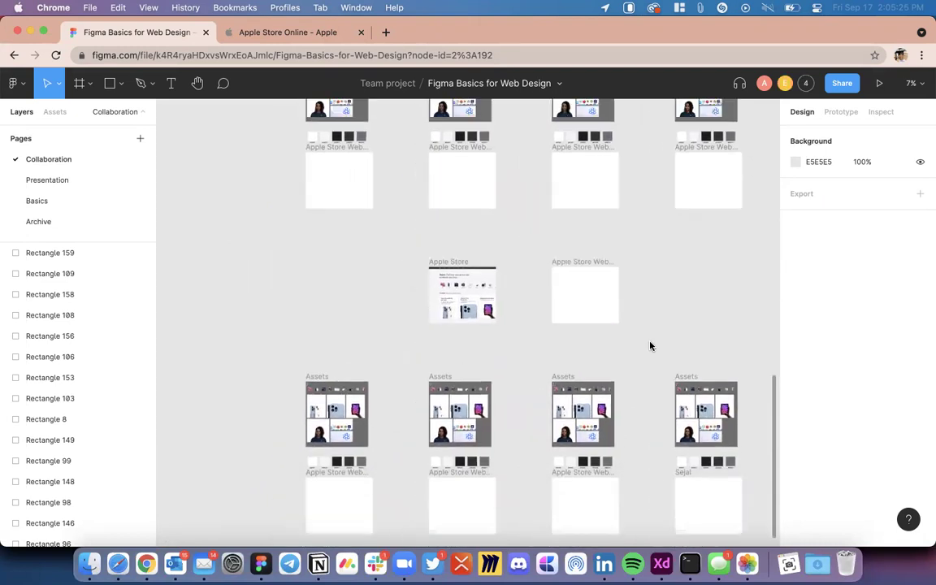
scroll(650, 346, "up", 3)
scroll(650, 346, "down", 2)
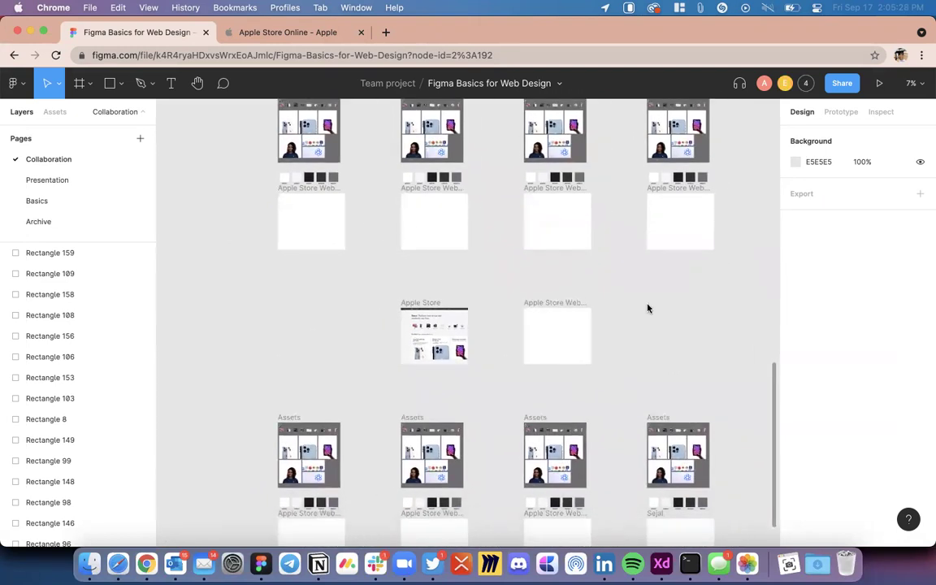
scroll(650, 260, "up", 2)
scroll(650, 260, "up", 3)
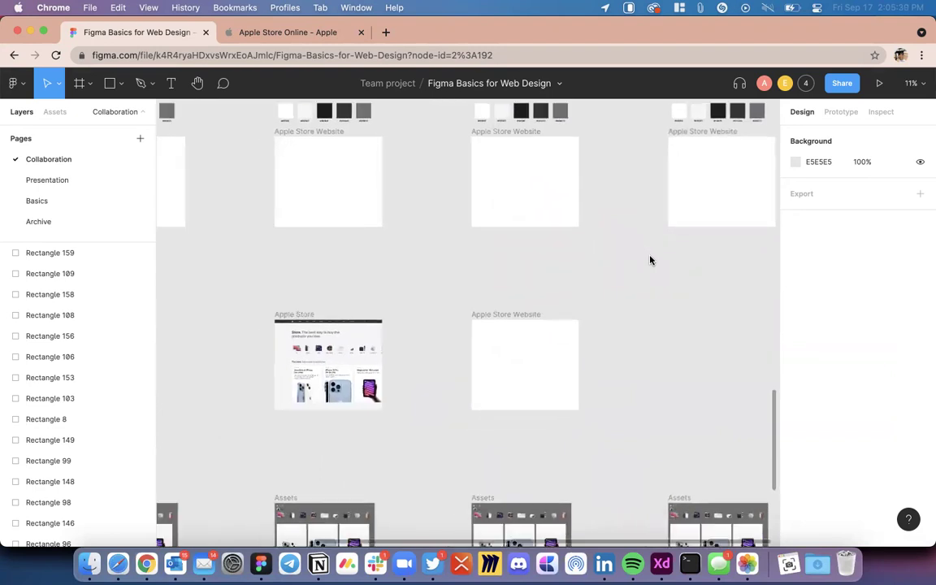
scroll(650, 260, "left", 2)
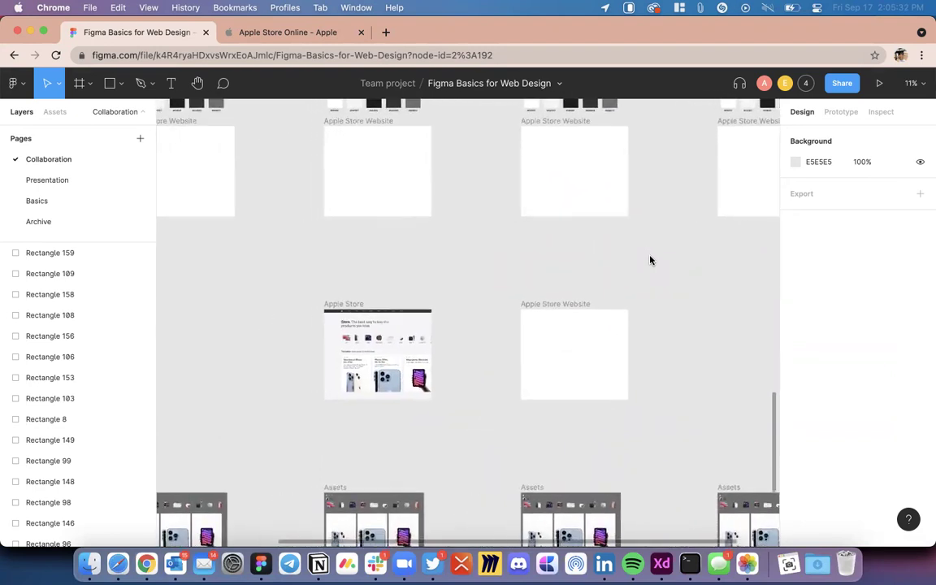
scroll(650, 260, "down", 2)
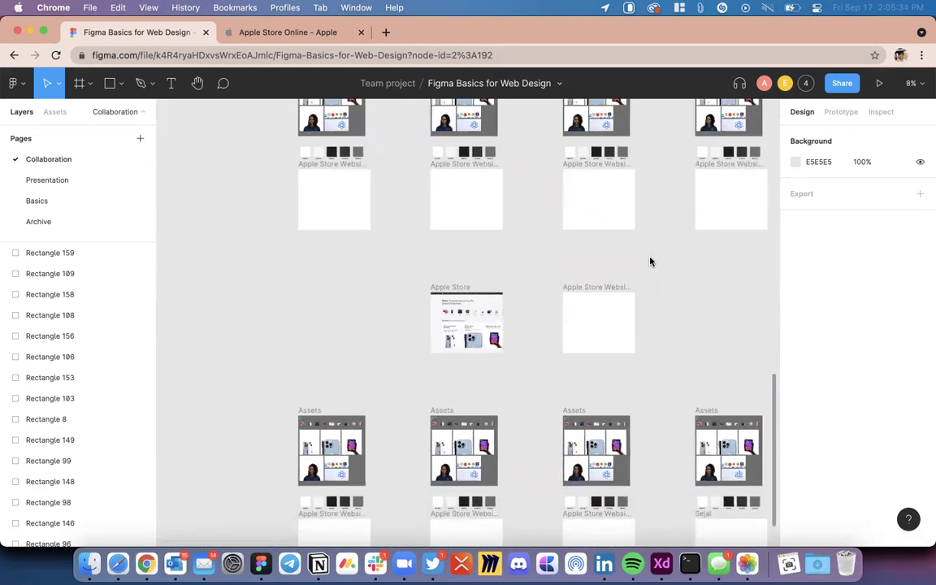
scroll(646, 279, "up", 3)
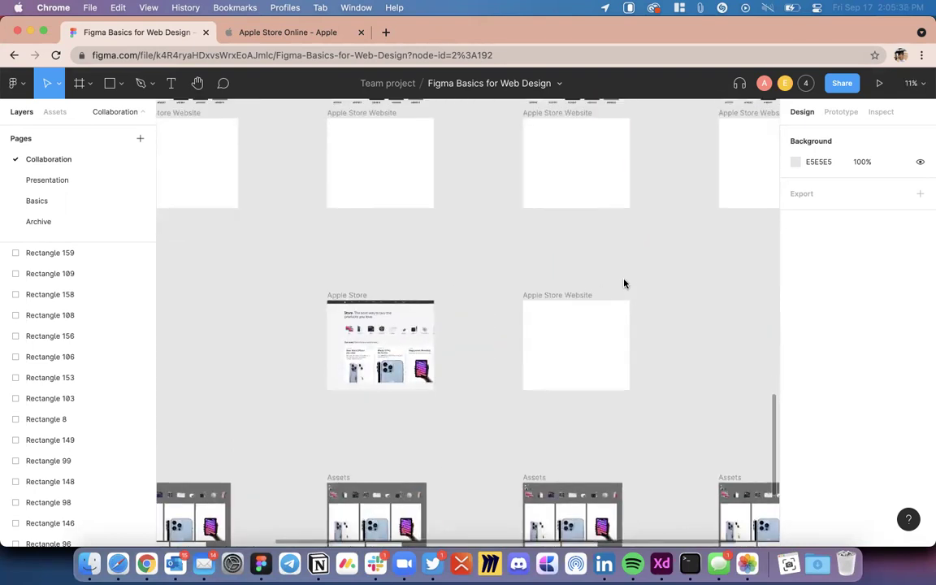
scroll(622, 282, "down", 2)
scroll(601, 289, "up", 3)
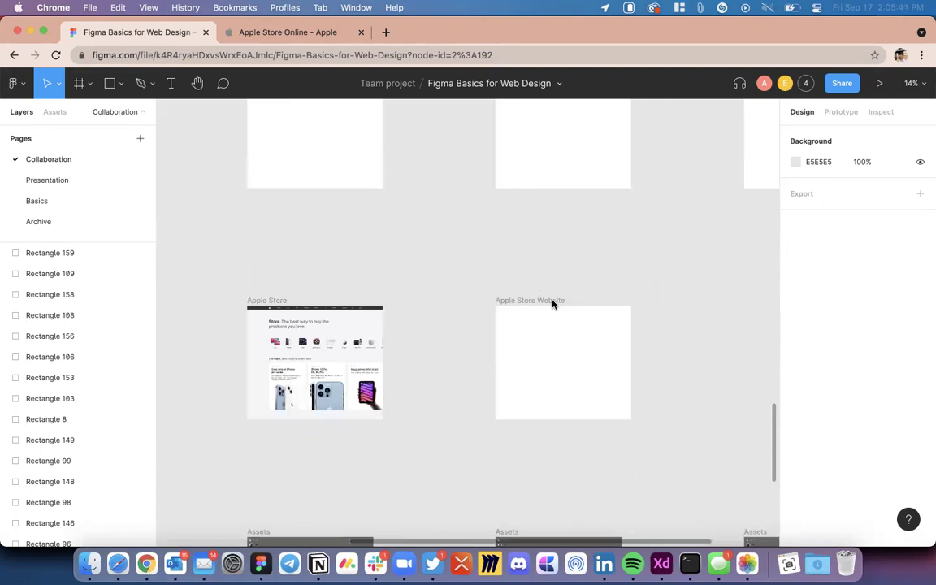
scroll(551, 303, "up", 5)
left_click(455, 309)
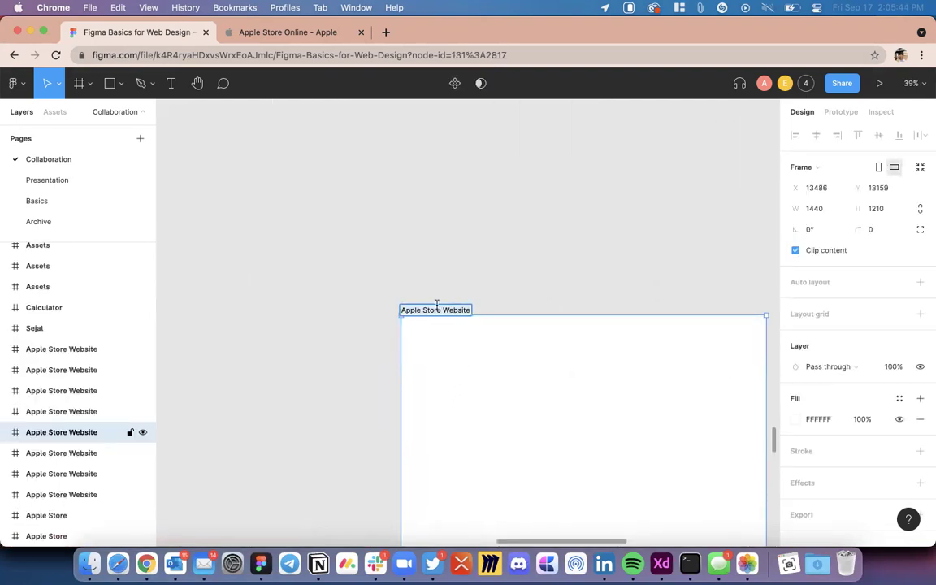
left_click(505, 257)
left_click(460, 308)
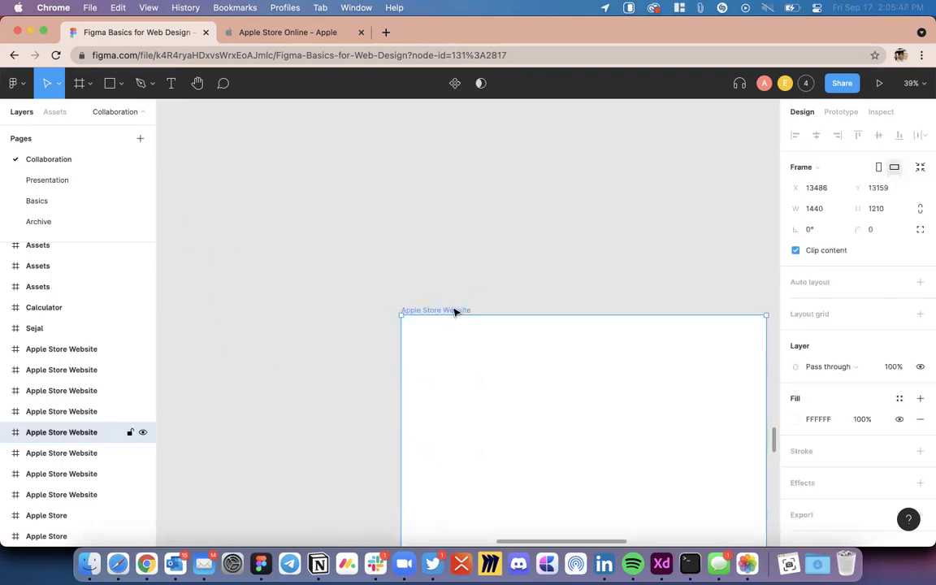
right_click(63, 436)
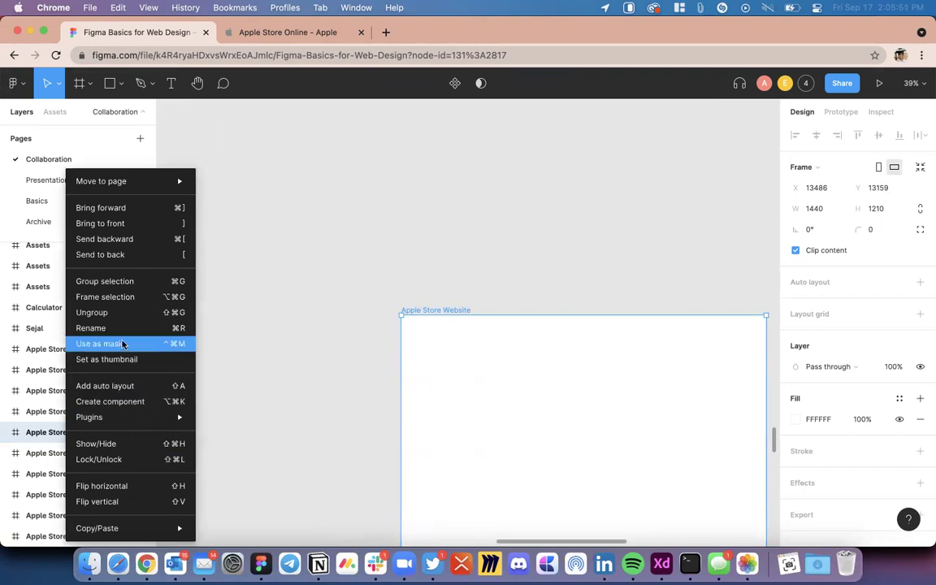
key("Escape")
scroll(343, 260, "down", 10)
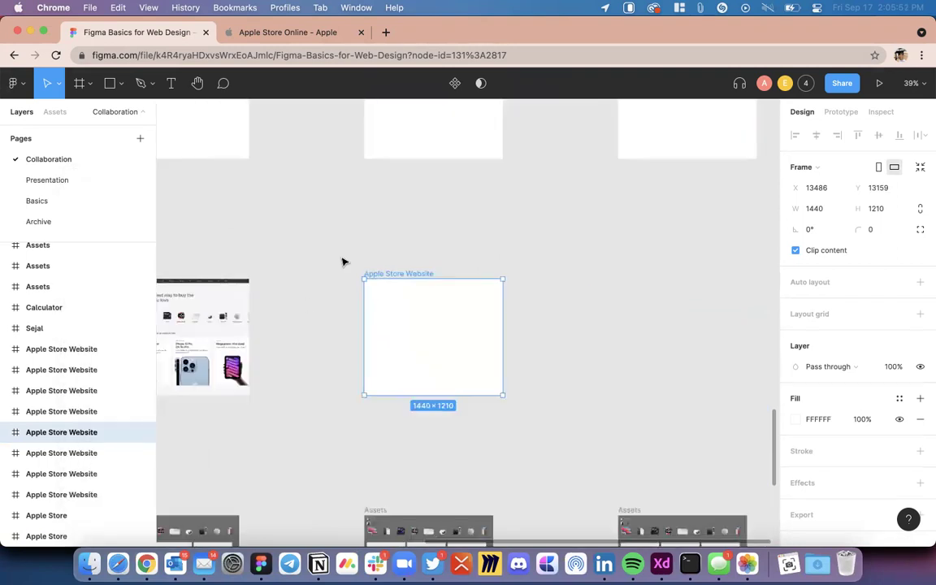
scroll(343, 261, "up", 2)
scroll(343, 261, "left", 2)
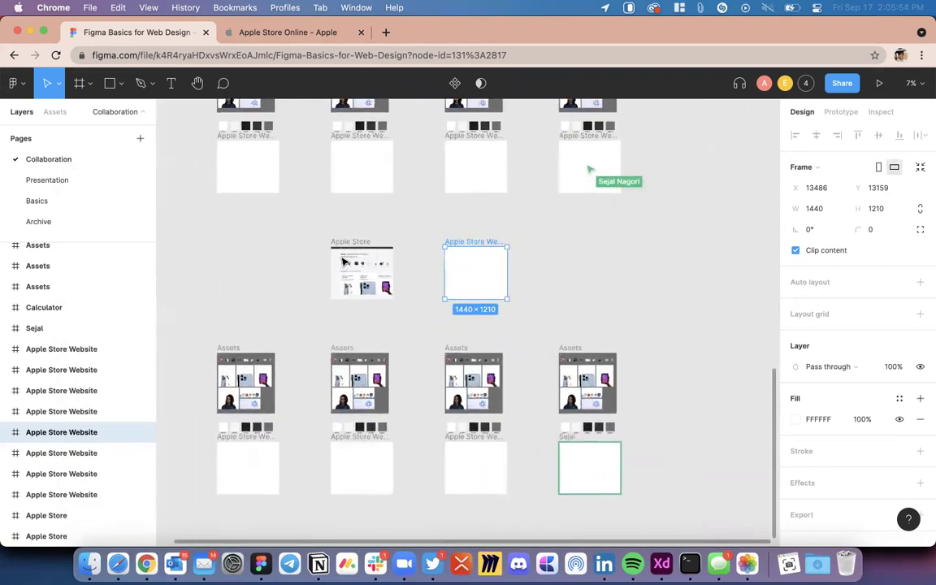
scroll(343, 261, "right", 4)
scroll(343, 261, "left", 5)
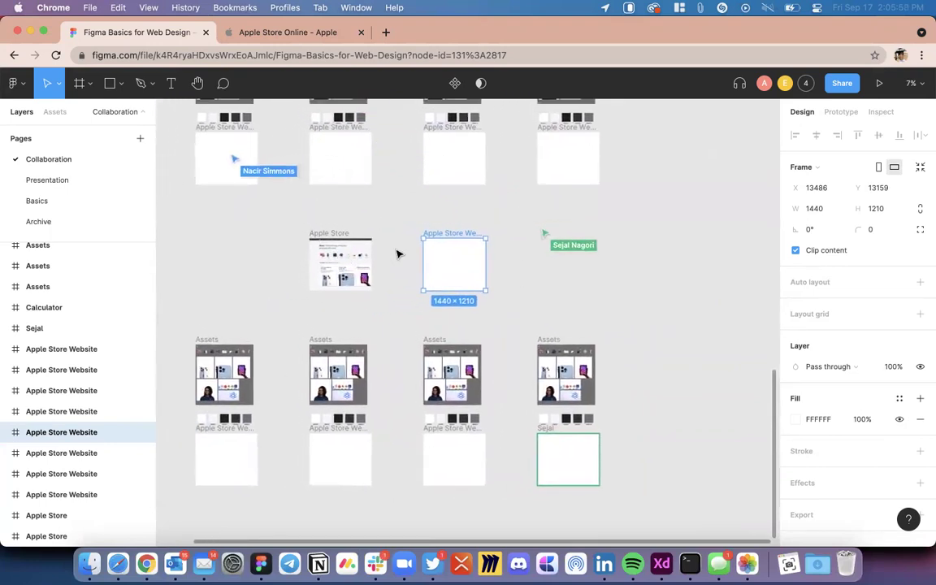
Step: Rename the Apple Store Website frame to the user's first name, undoing an accidental move
scroll(398, 255, "up", 3)
double_click(487, 220)
type("Akshay")
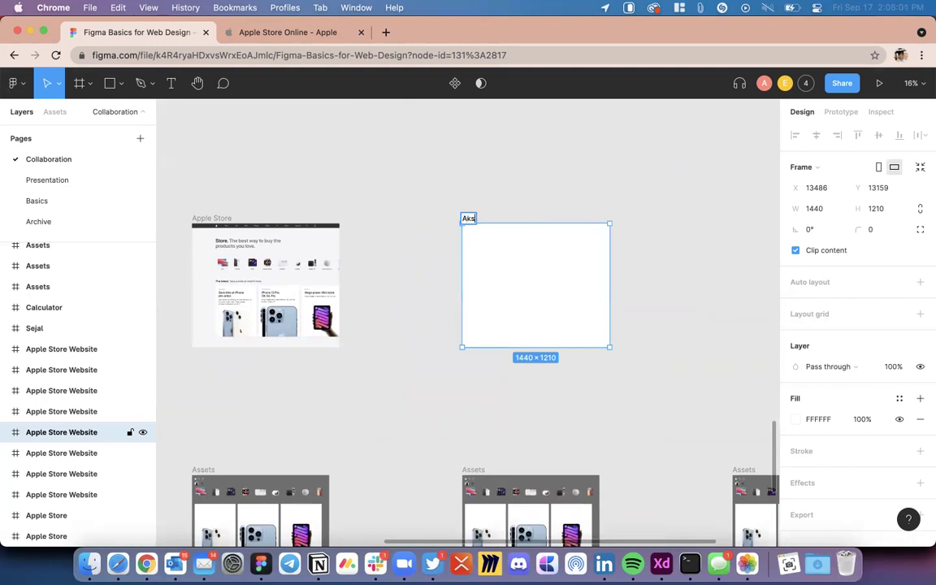
key("Return")
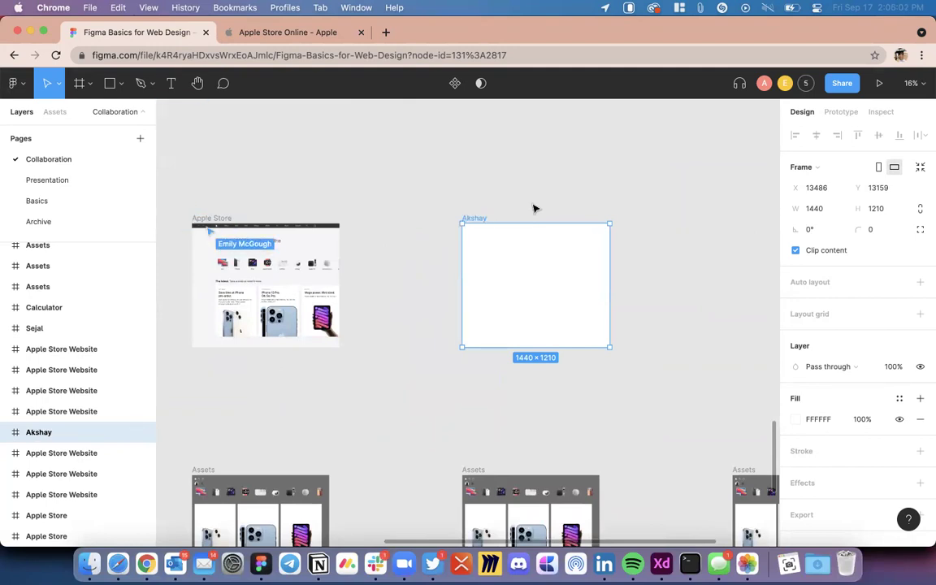
left_click(497, 205)
left_click(479, 218)
left_click_drag(479, 218, 413, 216)
key("super+z")
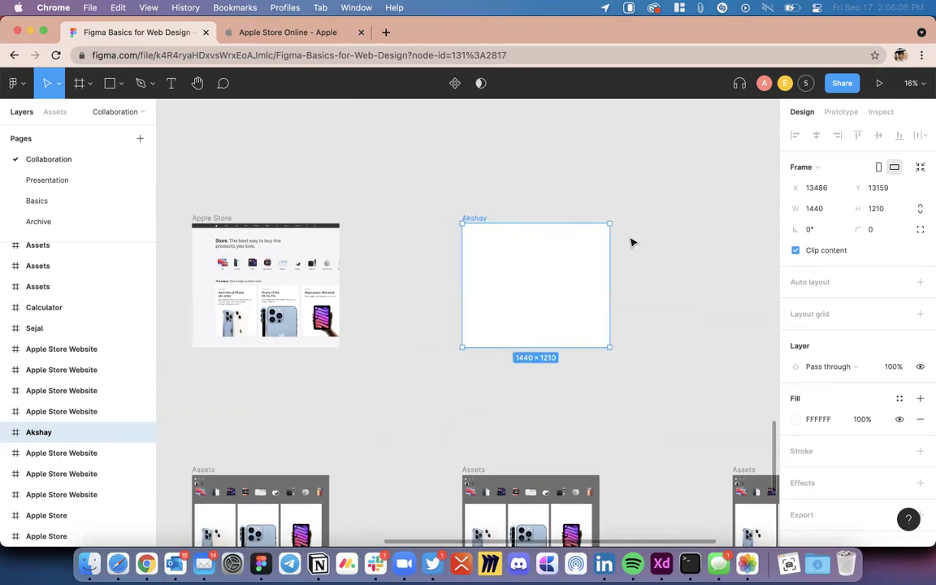
left_click(633, 242)
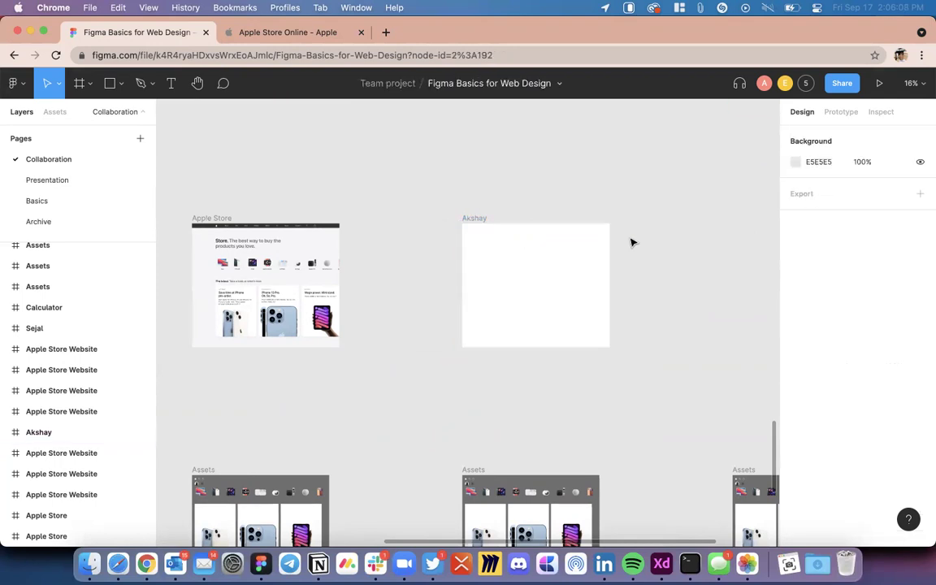
scroll(633, 242, "down", 6)
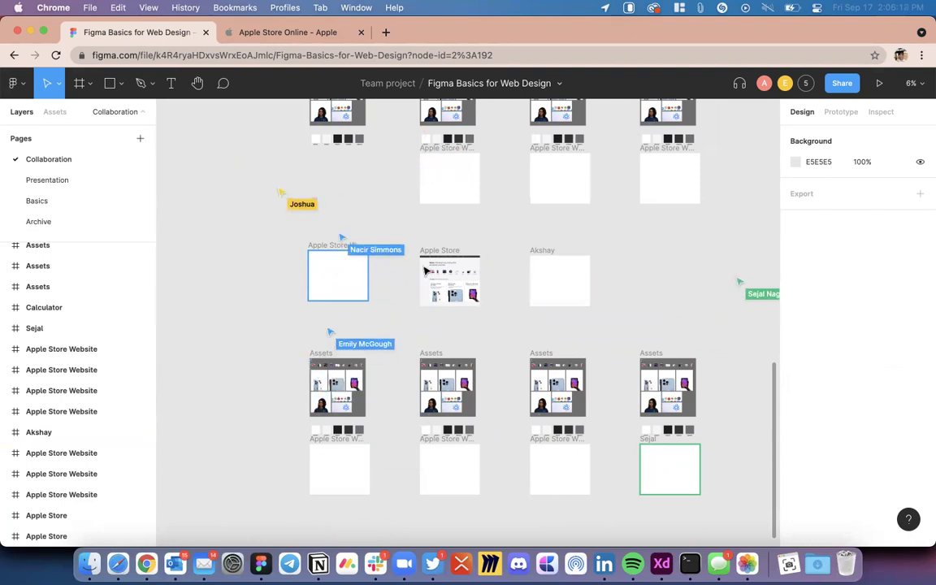
scroll(424, 272, "up", 5)
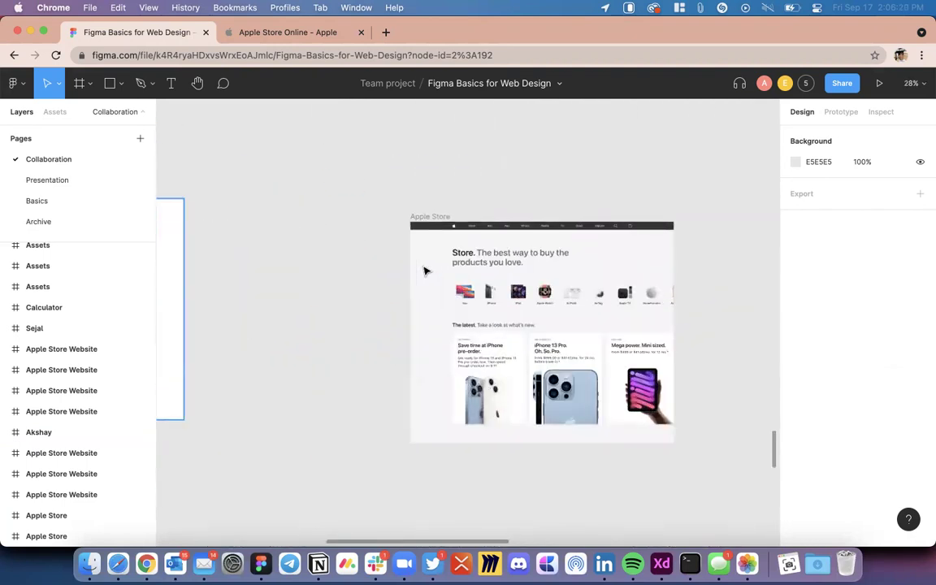
scroll(424, 271, "up", 4)
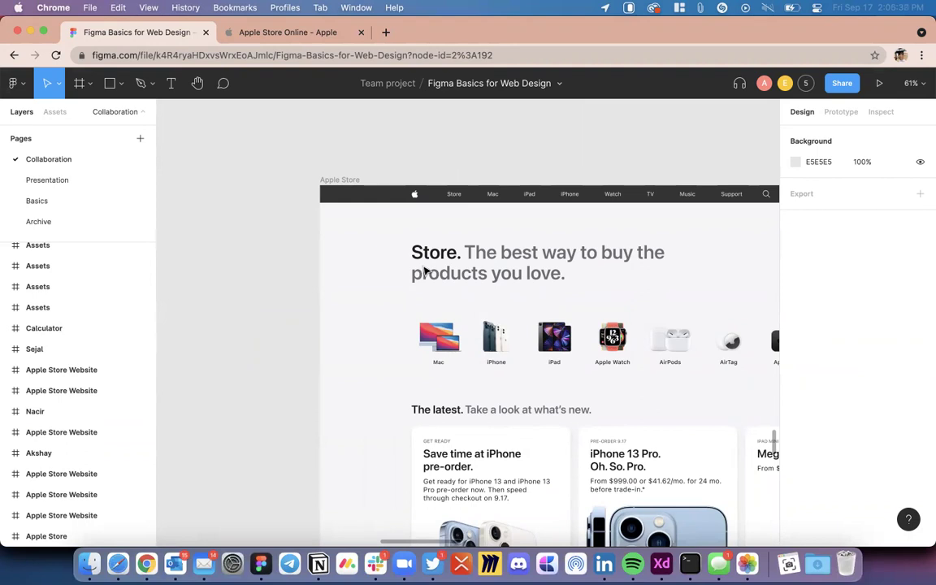
scroll(424, 272, "down", 5)
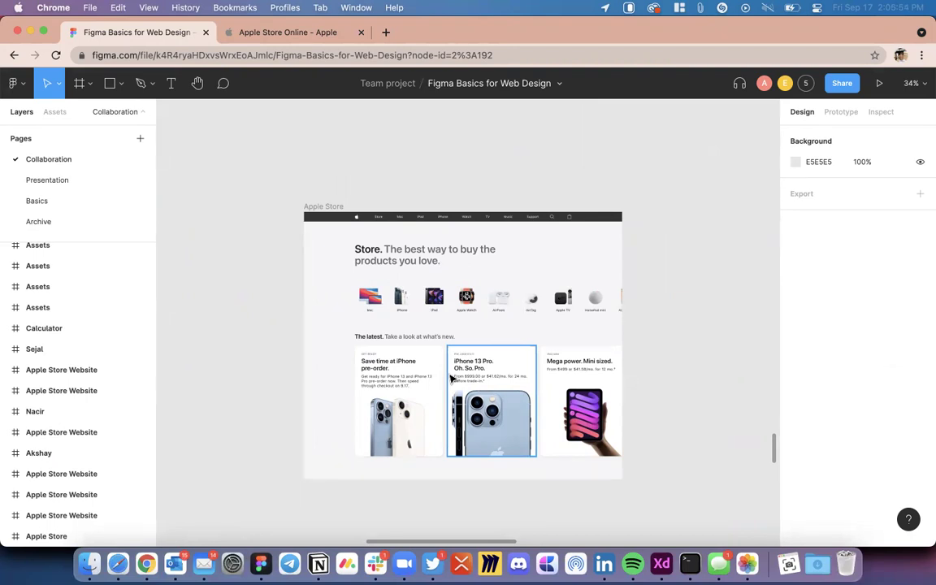
scroll(423, 435, "up", 3)
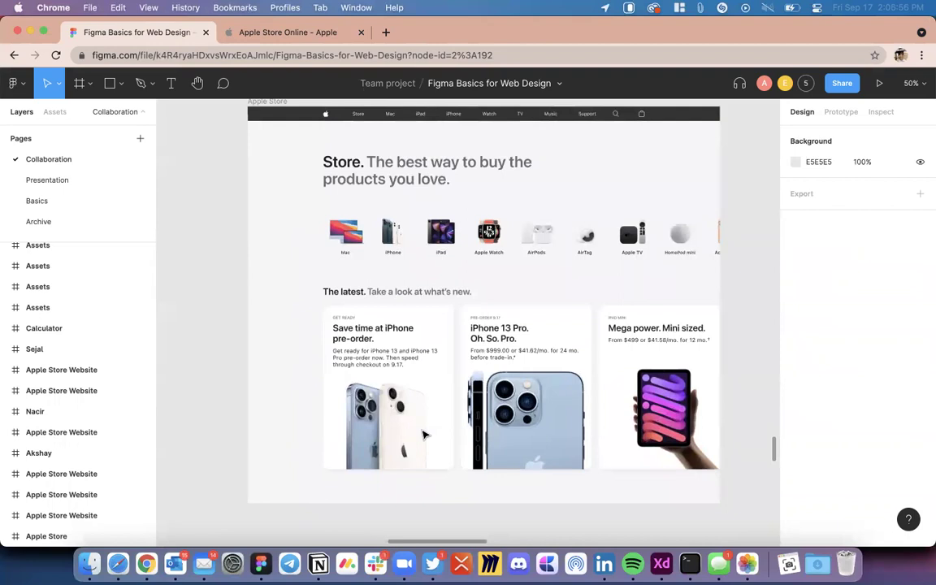
scroll(423, 434, "up", 1)
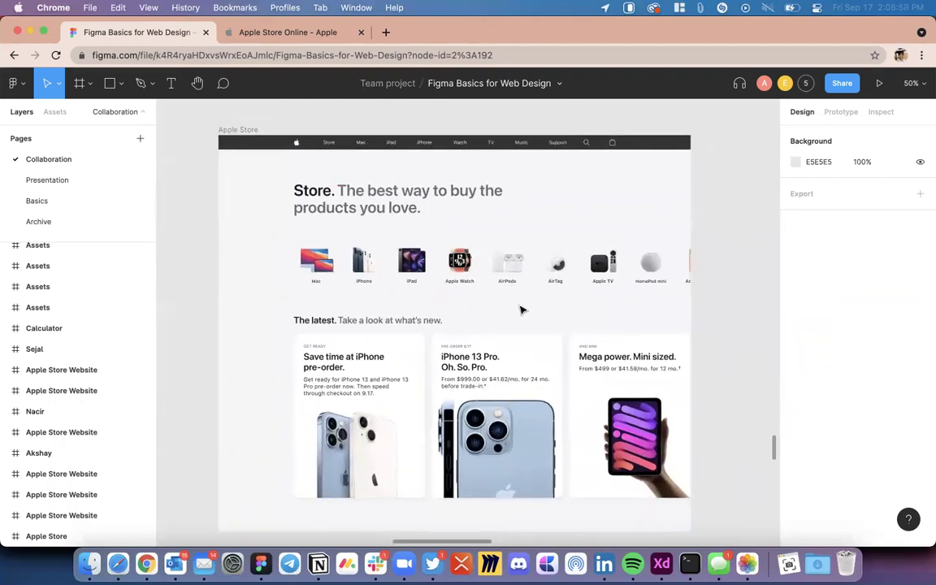
scroll(523, 309, "up", 3)
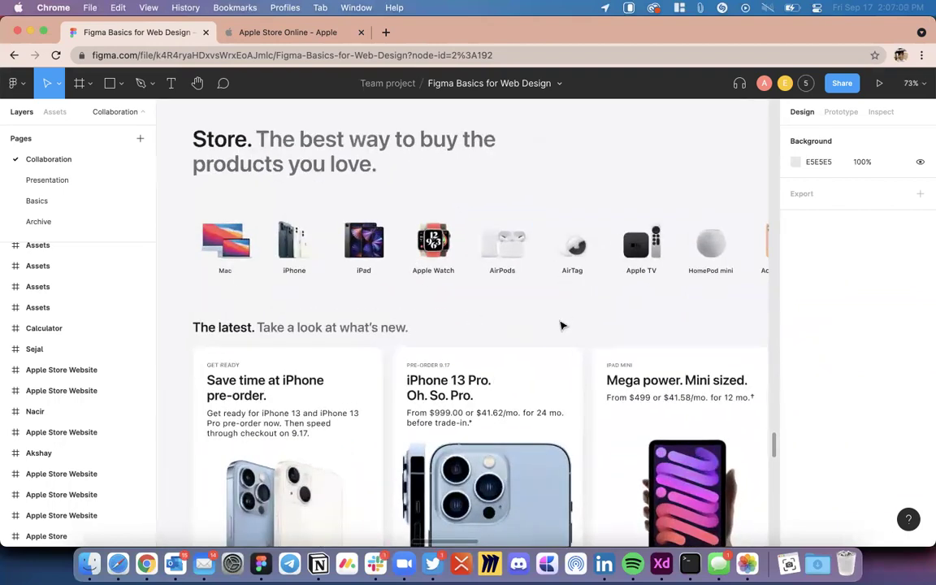
scroll(560, 325, "down", 5)
scroll(459, 327, "up", 3)
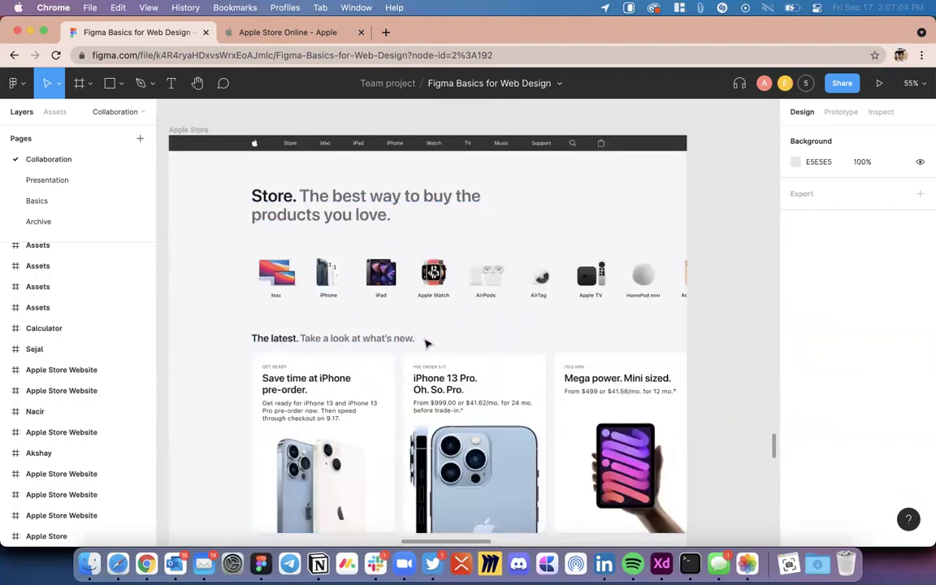
scroll(439, 372, "down", 3)
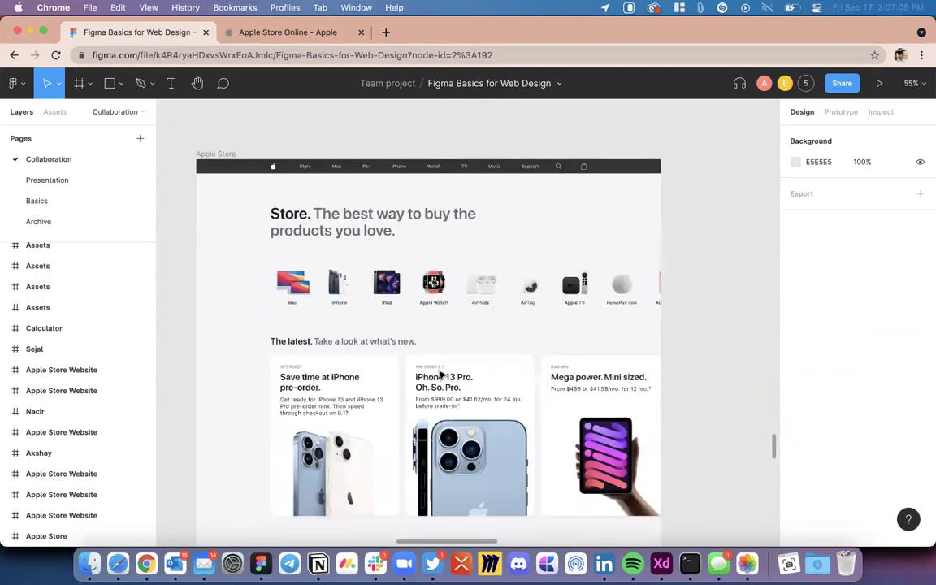
scroll(440, 374, "down", 5)
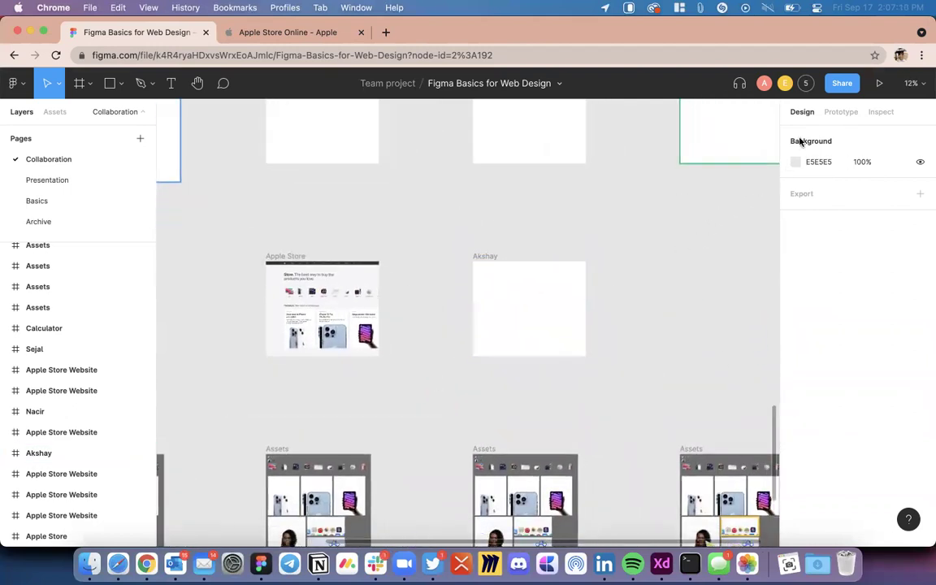
left_click(808, 84)
key("Escape")
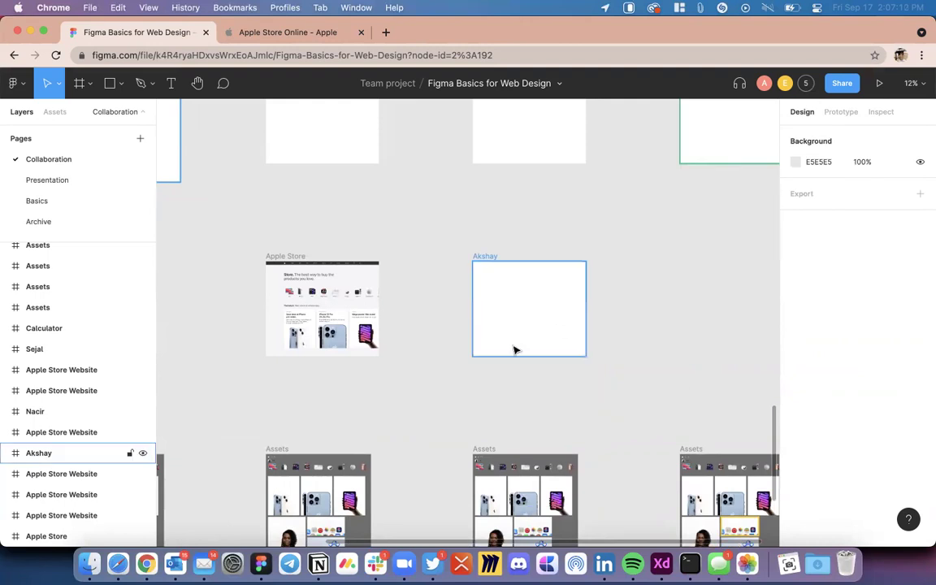
scroll(429, 373, "up", 3)
scroll(428, 374, "left", 3)
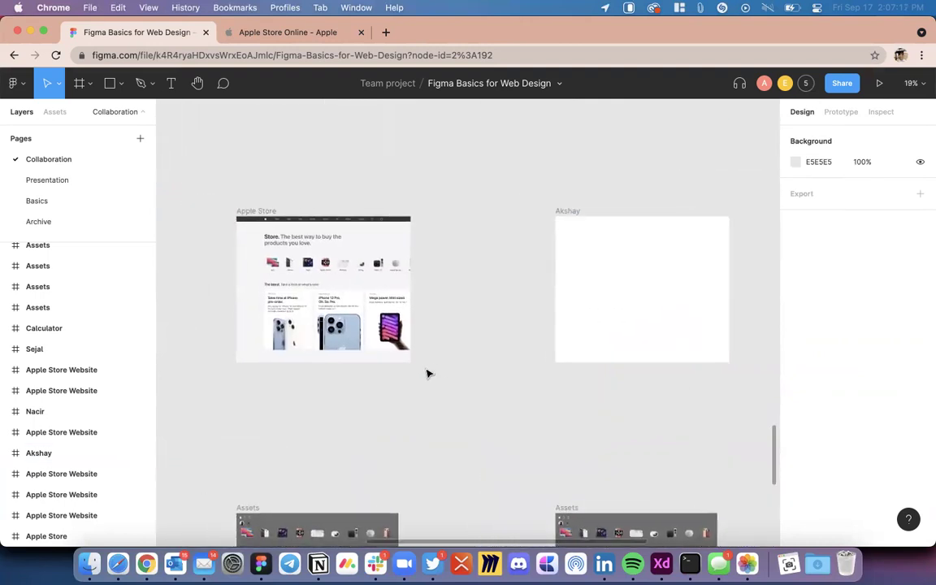
scroll(428, 374, "right", 2)
scroll(429, 374, "up", 1)
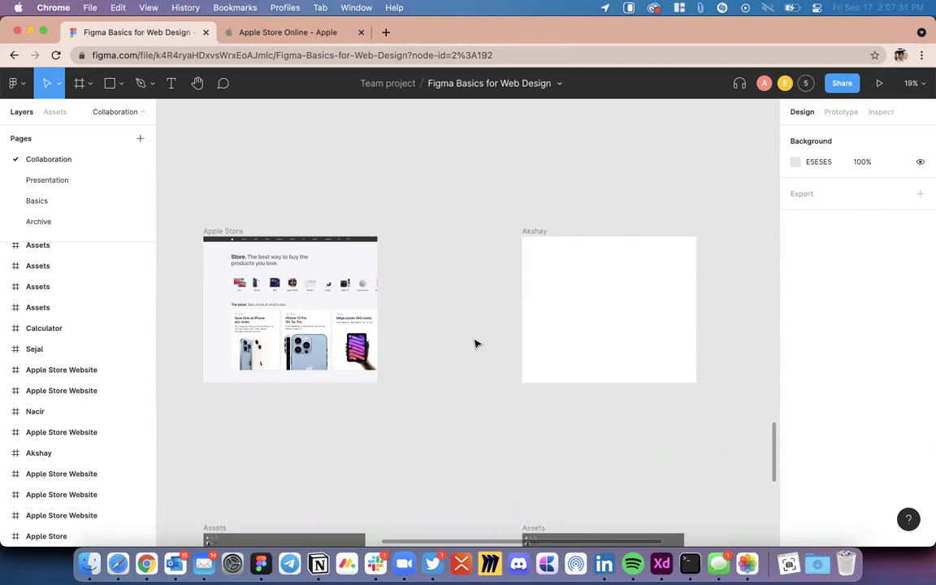
scroll(222, 322, "up", 2)
scroll(222, 322, "up", 3)
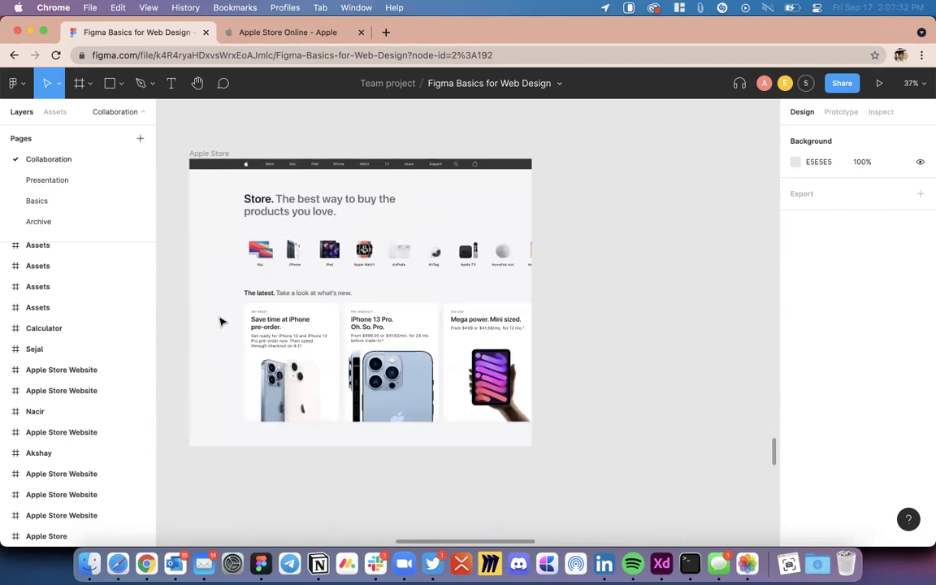
scroll(222, 322, "down", 5)
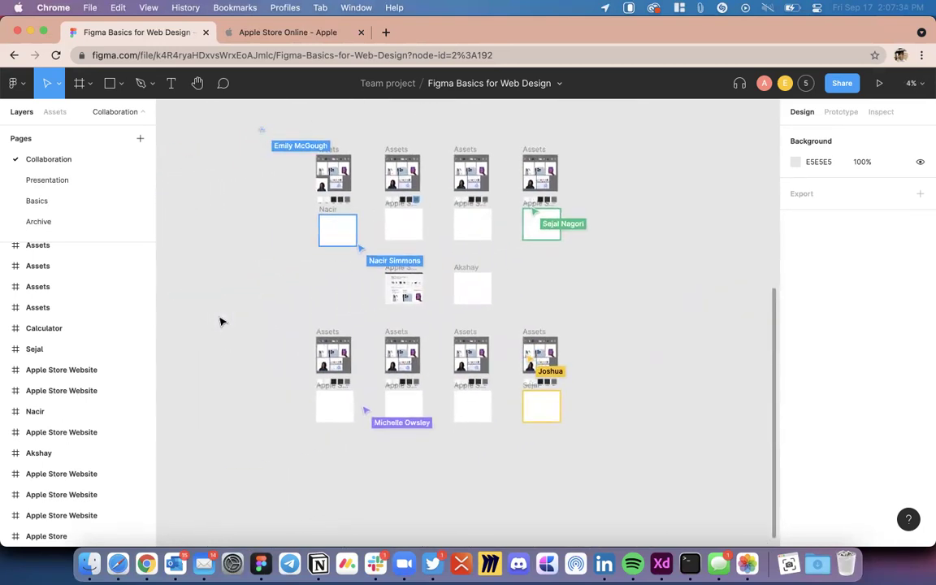
scroll(381, 356, "up", 3)
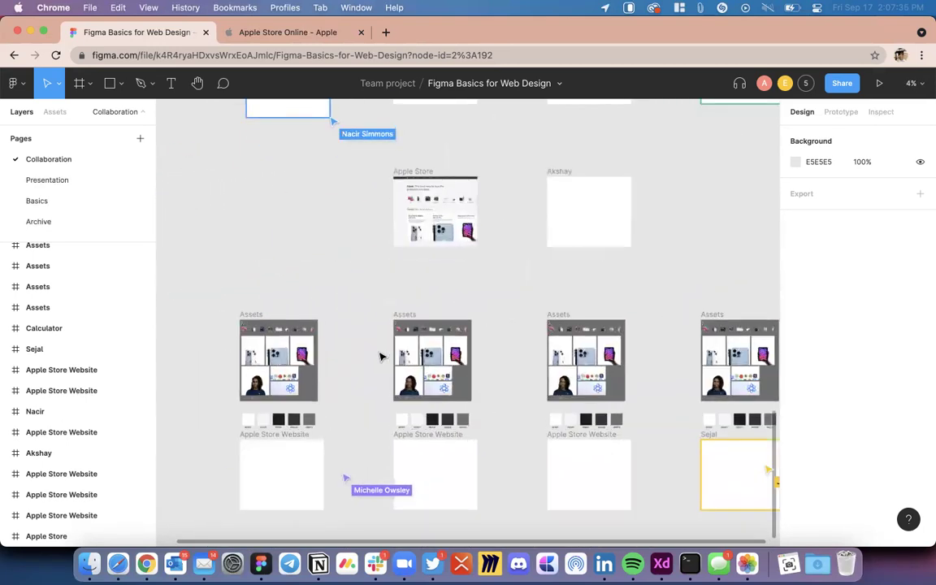
scroll(381, 356, "up", 5)
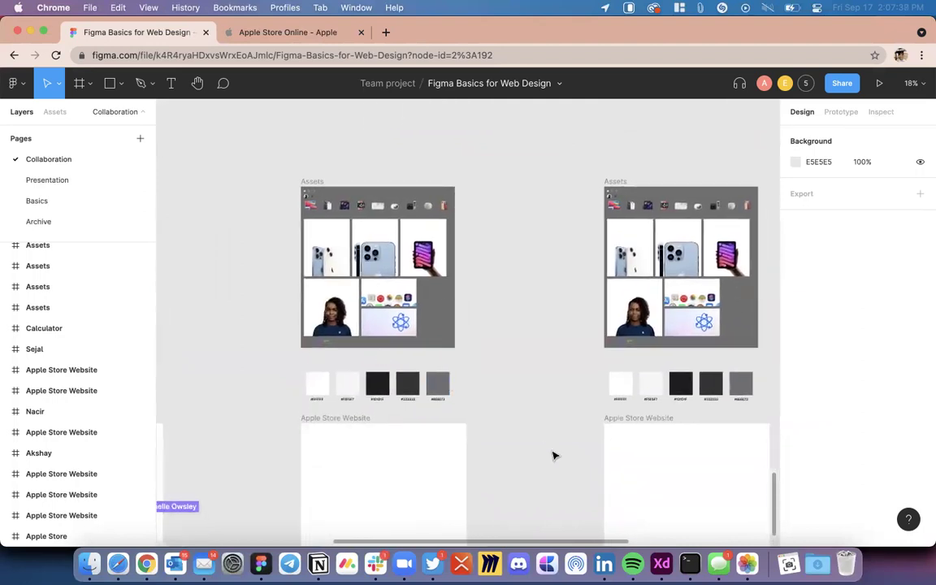
scroll(553, 455, "down", 4)
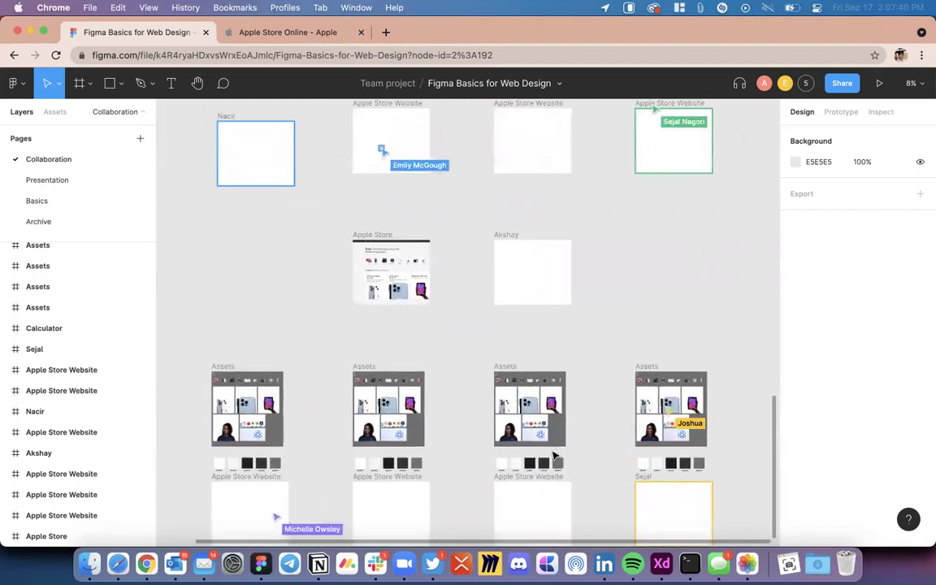
scroll(552, 456, "up", 3)
scroll(553, 456, "left", 2)
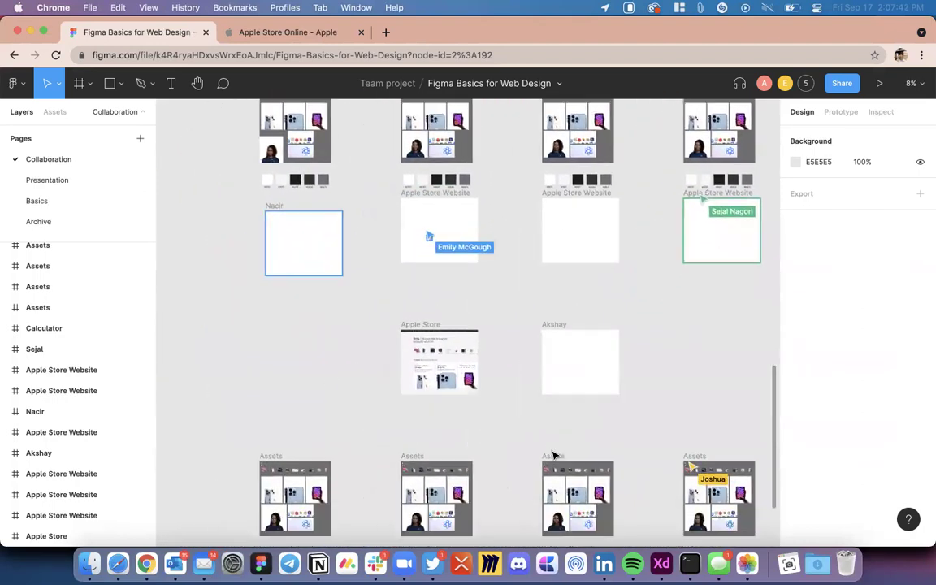
scroll(553, 456, "down", 3)
scroll(552, 456, "left", 1)
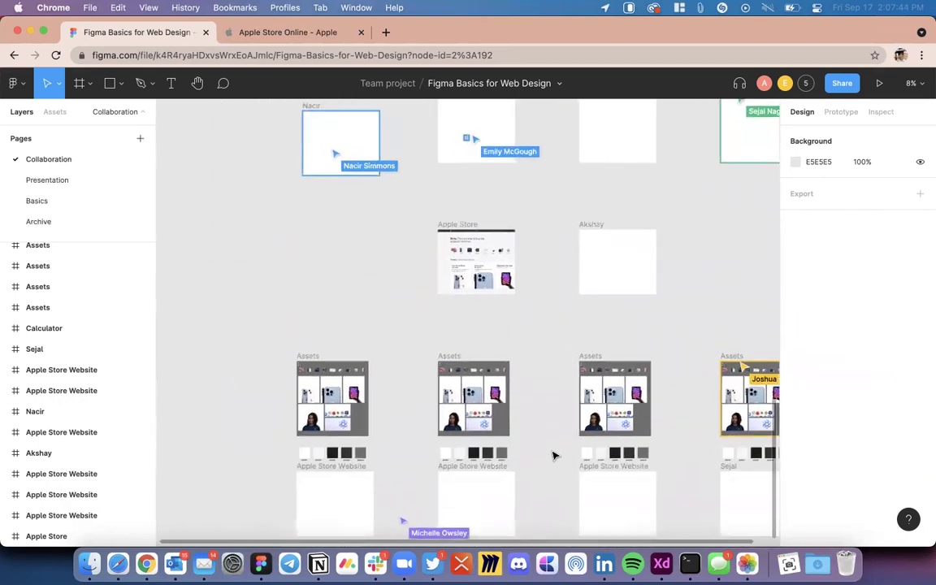
scroll(553, 456, "up", 3)
scroll(552, 456, "left", 1)
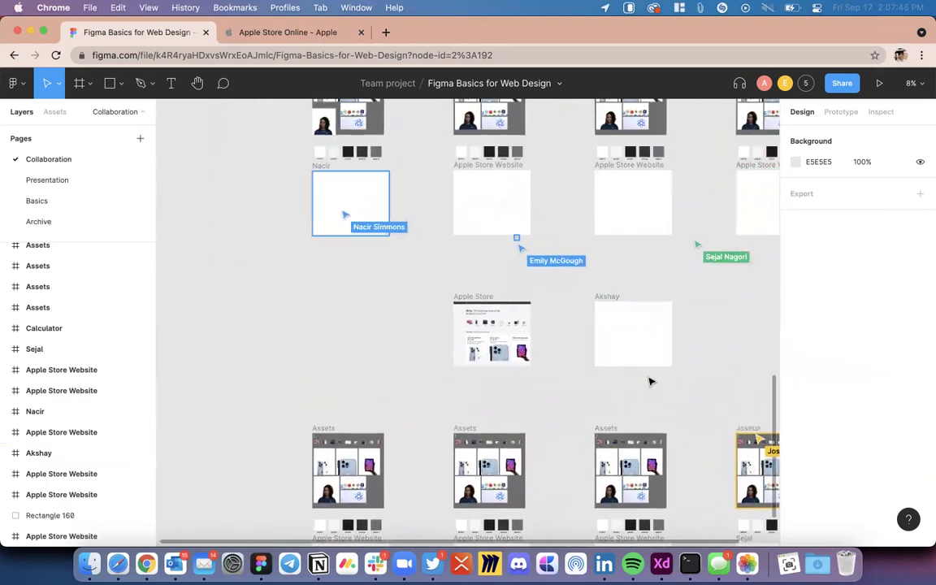
scroll(648, 387, "up", 3)
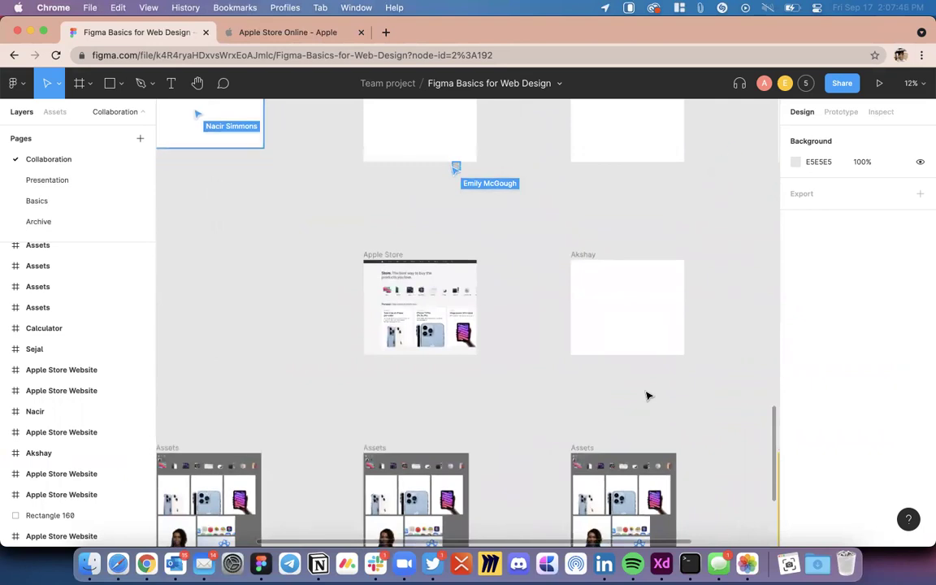
scroll(648, 396, "down", 3)
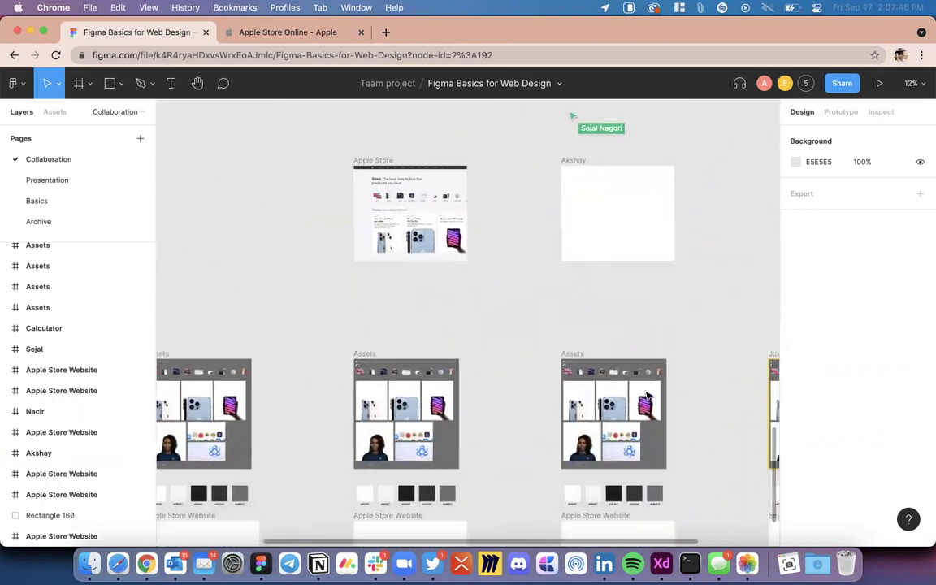
scroll(647, 393, "up", 2)
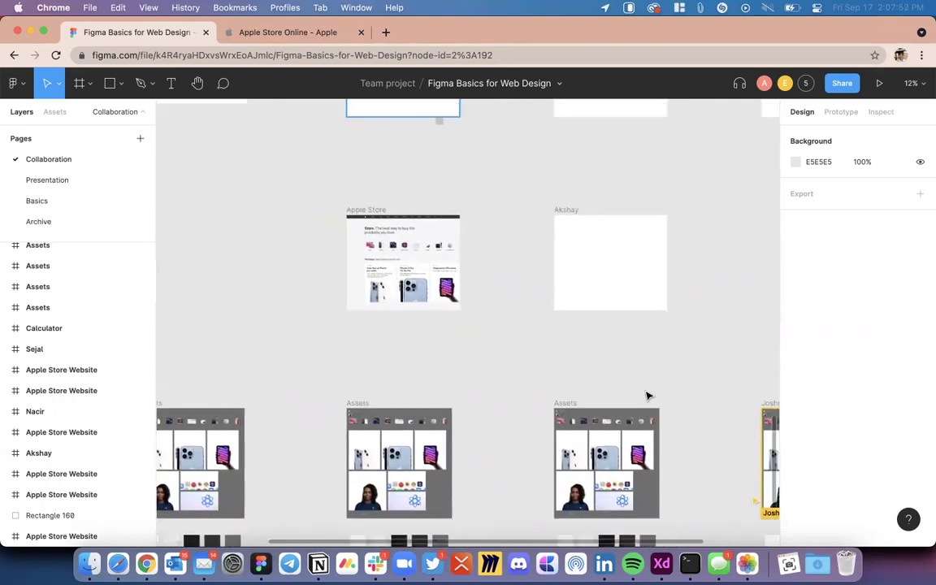
scroll(382, 259, "up", 5)
scroll(382, 260, "down", 5)
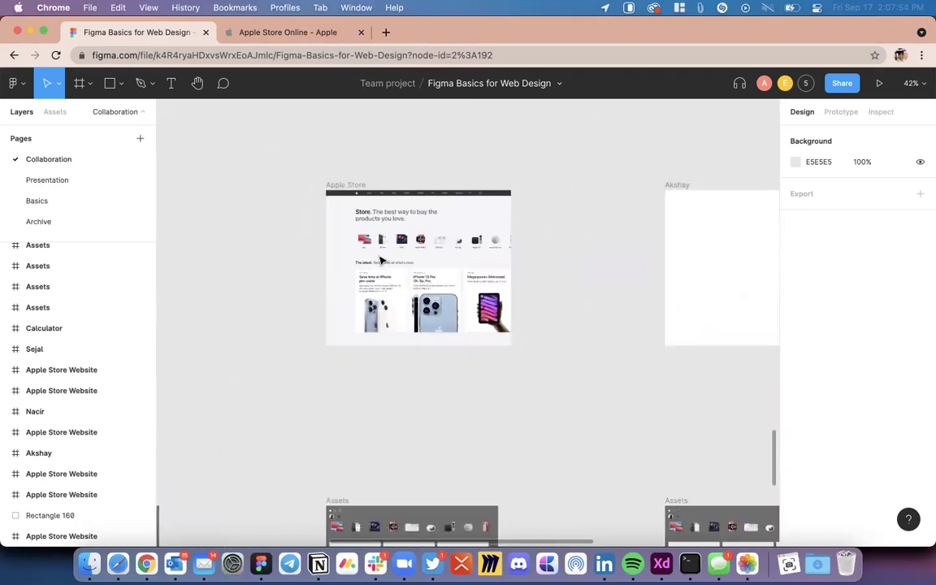
scroll(602, 277, "right", 2)
scroll(601, 279, "right", 3)
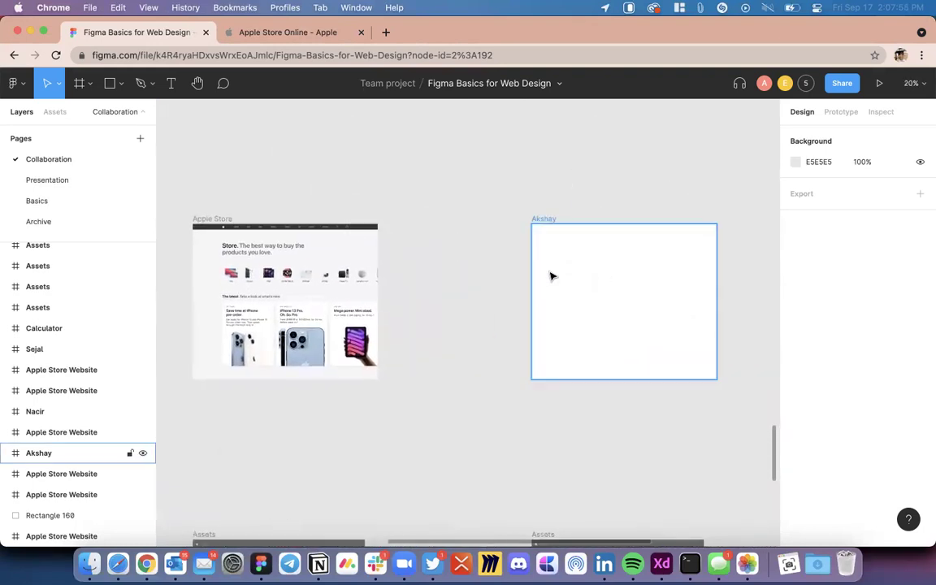
scroll(549, 274, "up", 3)
scroll(550, 274, "down", 5)
scroll(405, 253, "left", 2)
scroll(405, 253, "up", 5)
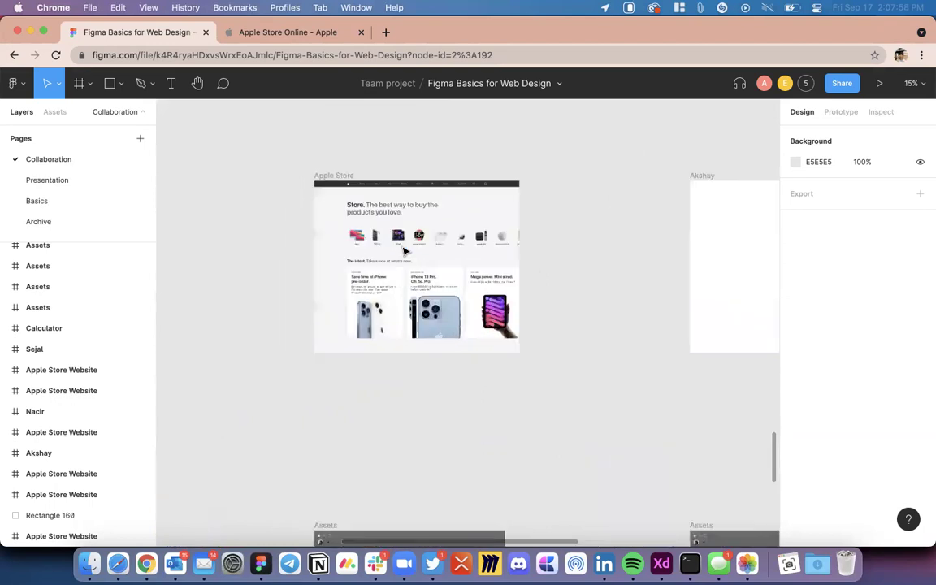
scroll(385, 232, "up", 3)
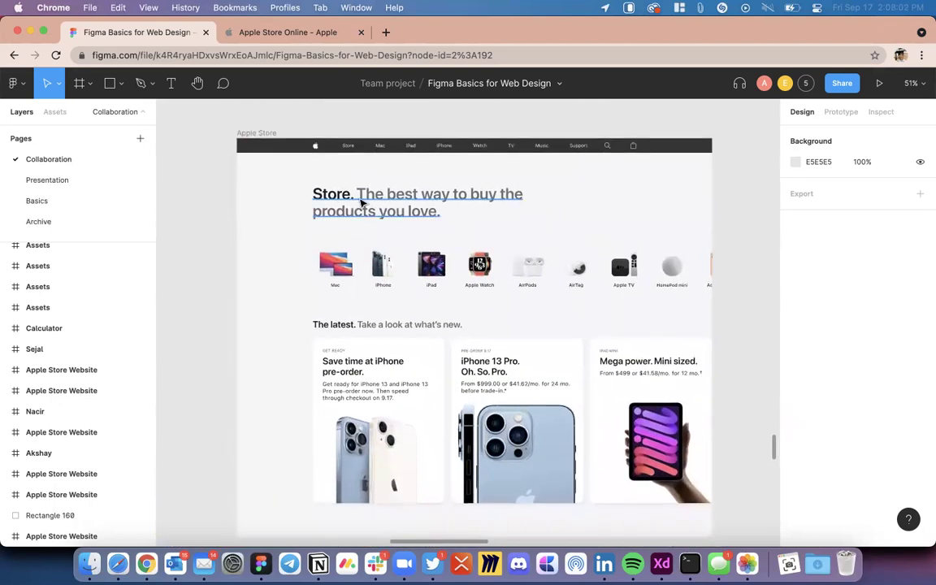
scroll(329, 261, "up", 3)
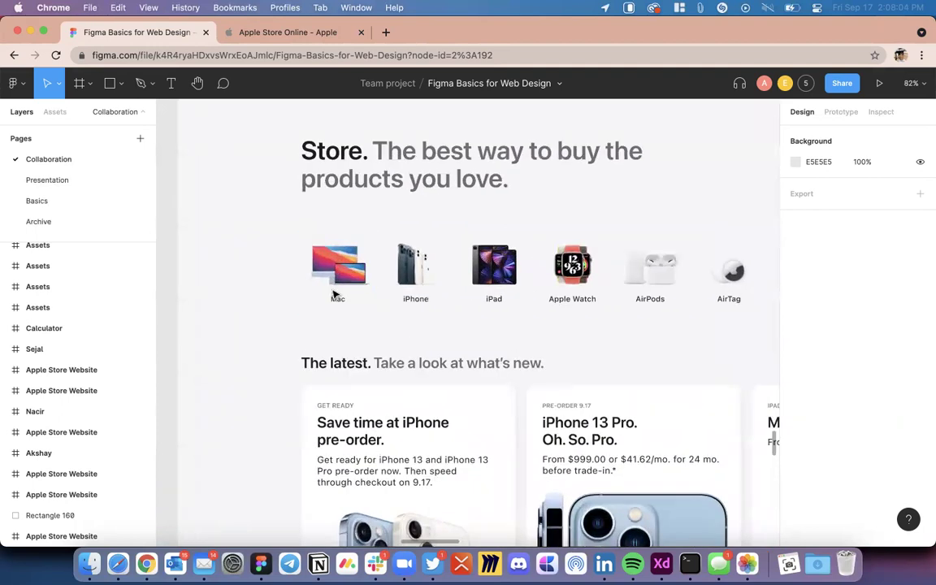
Step: Inspect the Mac group and the Save time at iPhone card in the reference frame
left_click(333, 294)
left_click(366, 397)
scroll(366, 397, "down", 5)
scroll(443, 276, "up", 3)
scroll(455, 292, "down", 4)
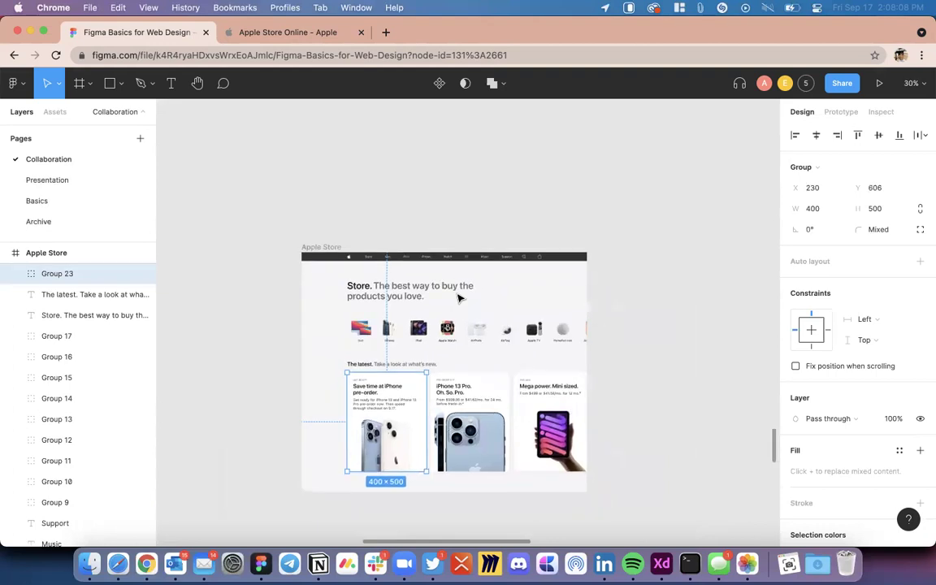
scroll(267, 313, "up", 5)
scroll(266, 313, "up", 2)
scroll(266, 313, "down", 5)
Step: Select the blank renamed frame and switch to the Text tool
scroll(267, 313, "right", 5)
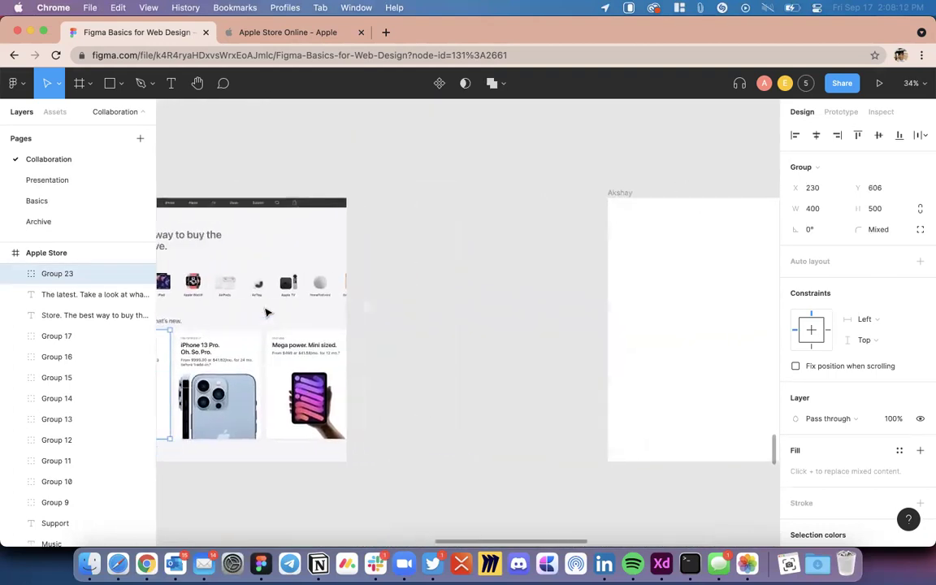
scroll(491, 252, "right", 3)
left_click(489, 190)
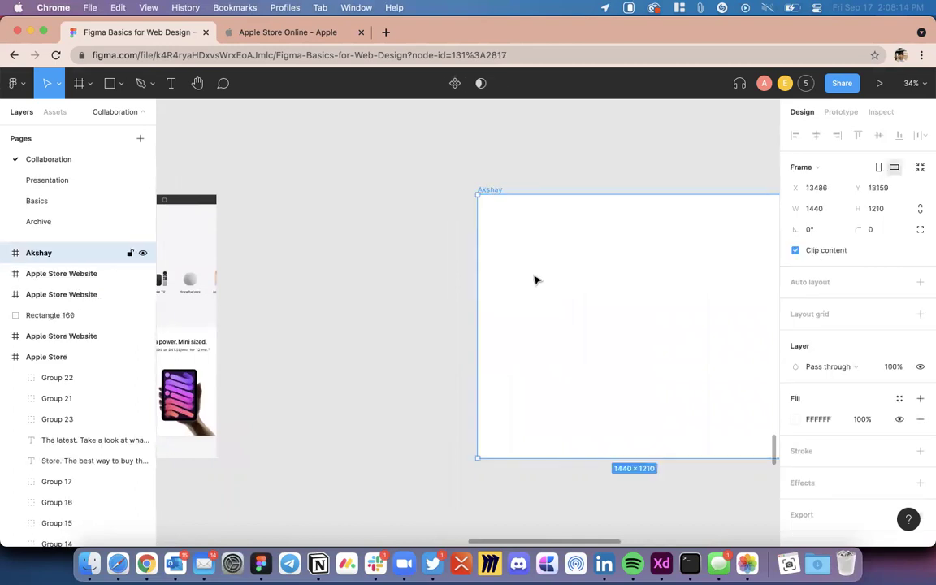
key("t")
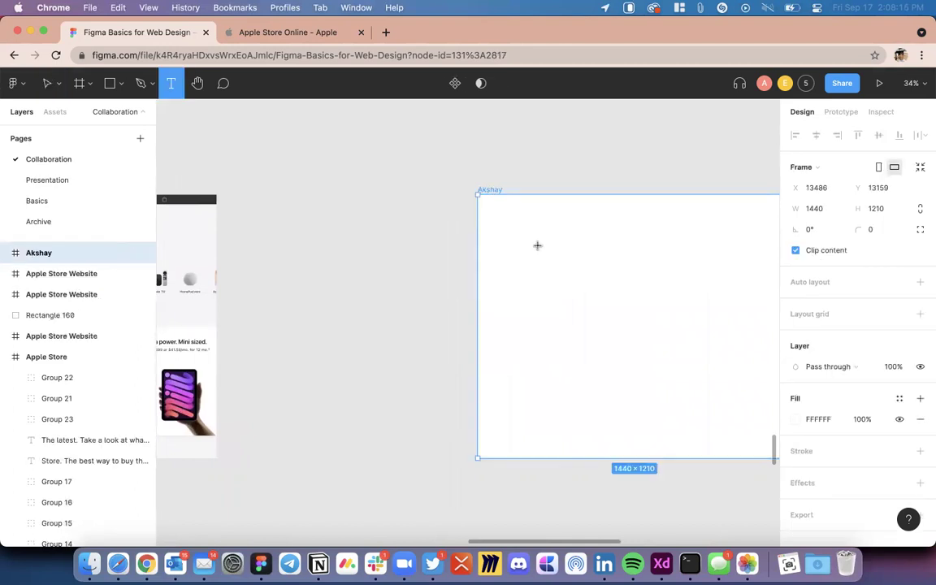
Step: Type 'Store. The best' in a text box near the frame's top-left
left_click(537, 245)
scroll(590, 293, "down", 3)
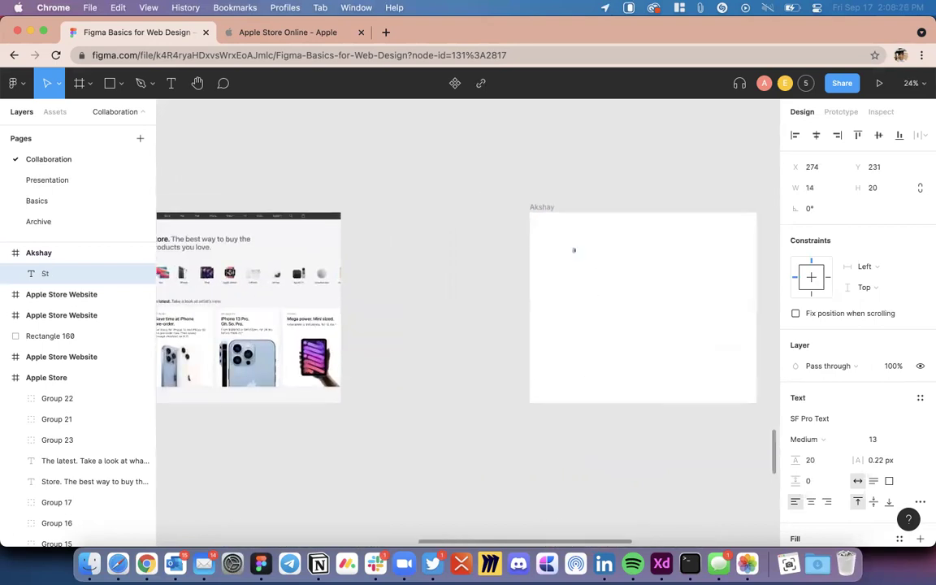
type("Store. The best way to buy th")
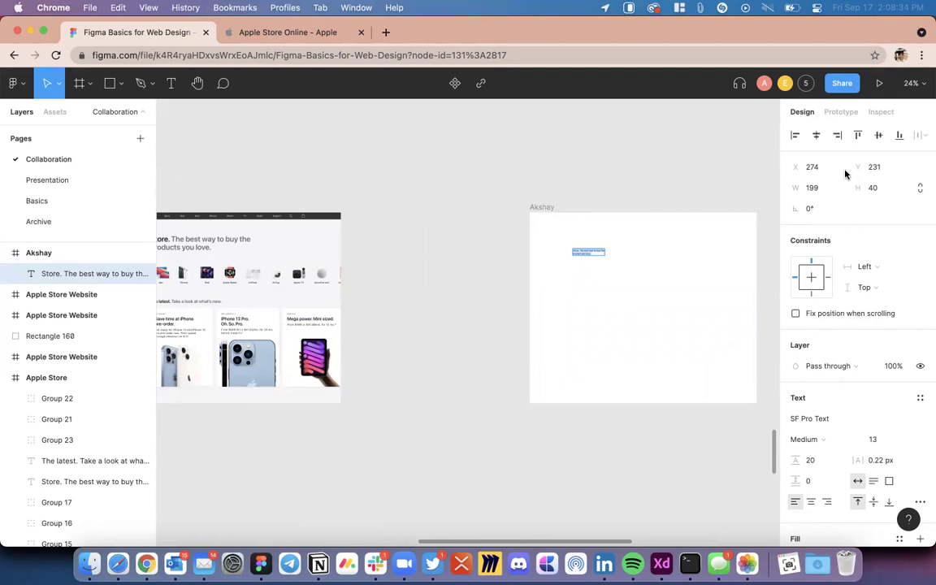
Step: Make the new headline Semibold to match the reference Store headline
left_click(719, 445)
left_click(215, 244)
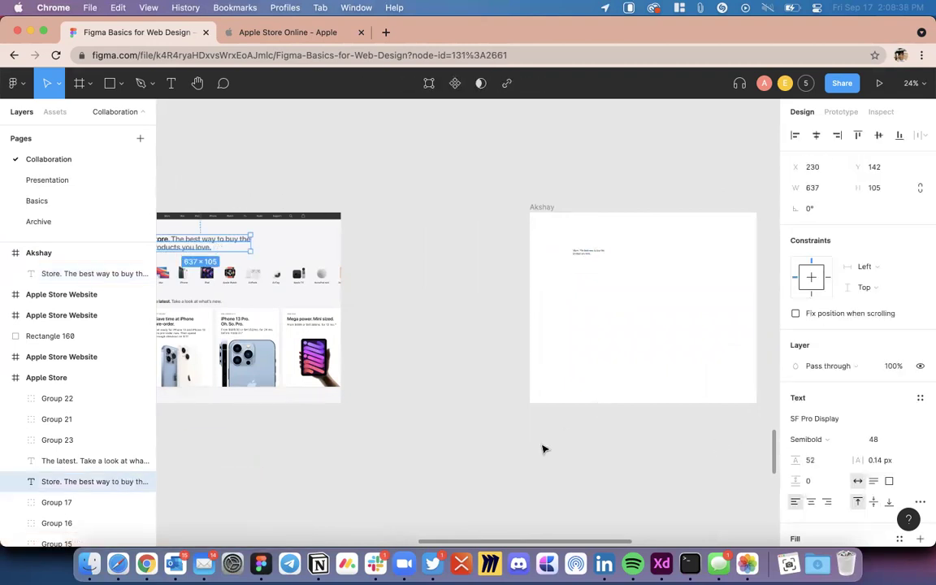
scroll(538, 365, "right", 2)
left_click(532, 256)
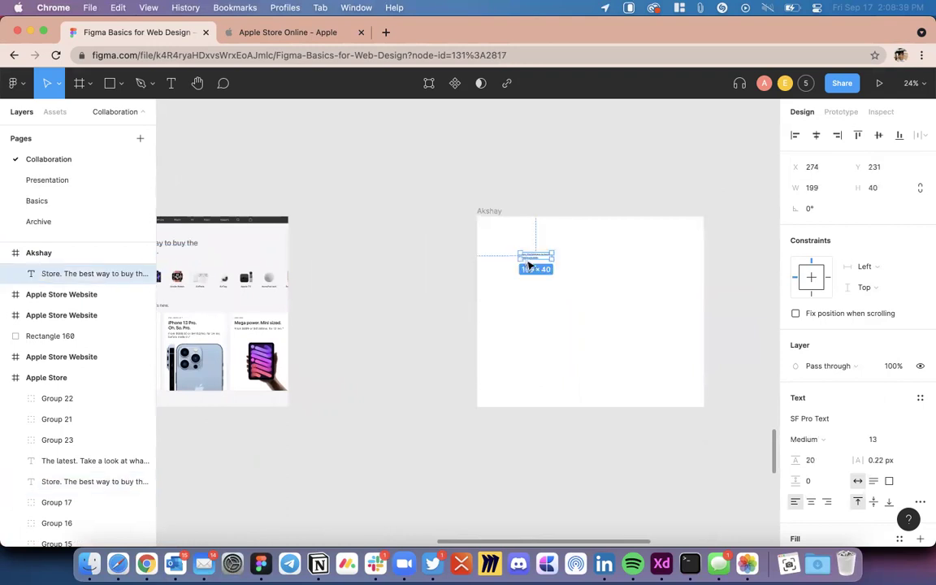
left_click(850, 442)
scroll(846, 439, "down", 2)
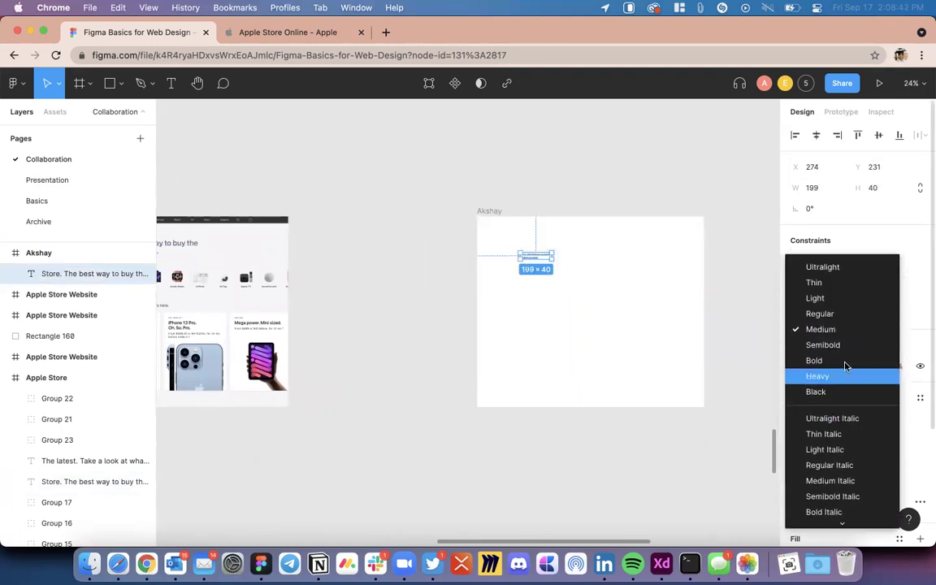
left_click(845, 344)
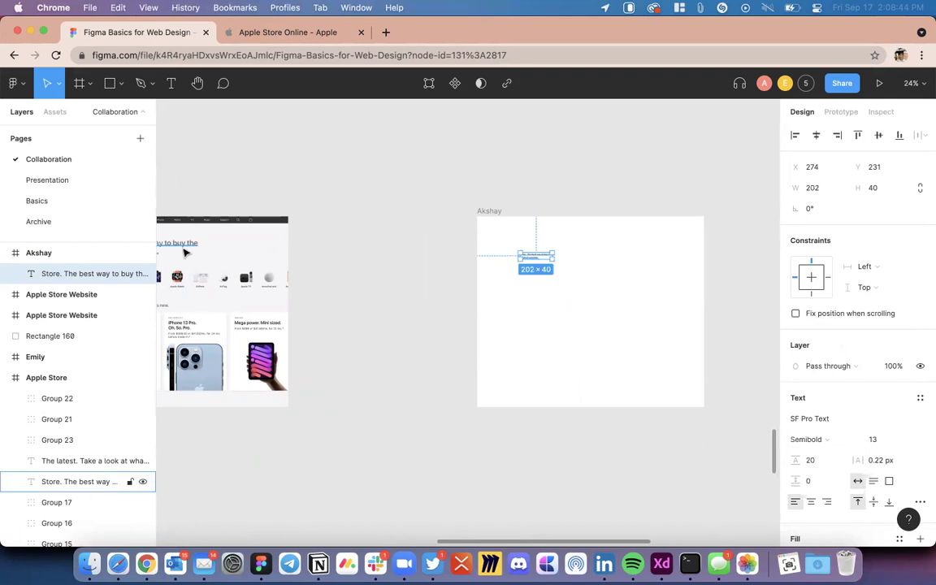
Step: Set the new headline's font size to 48
left_click(185, 253)
left_click(904, 441)
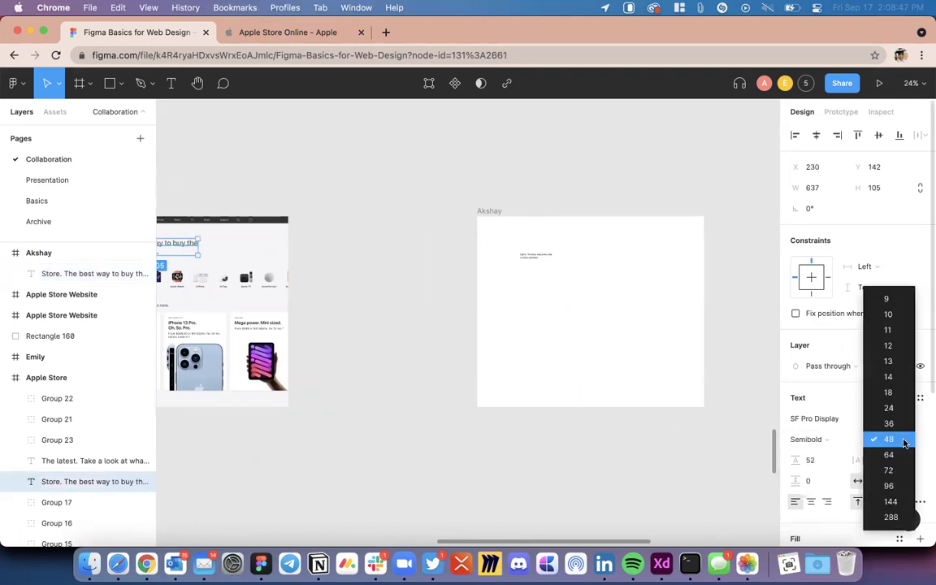
key("Escape")
left_click(535, 256)
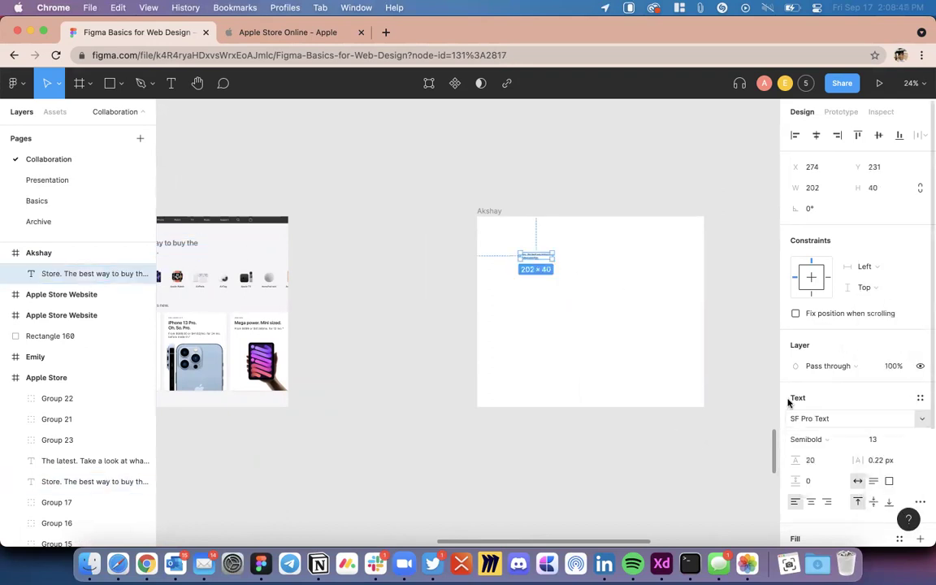
left_click(873, 440)
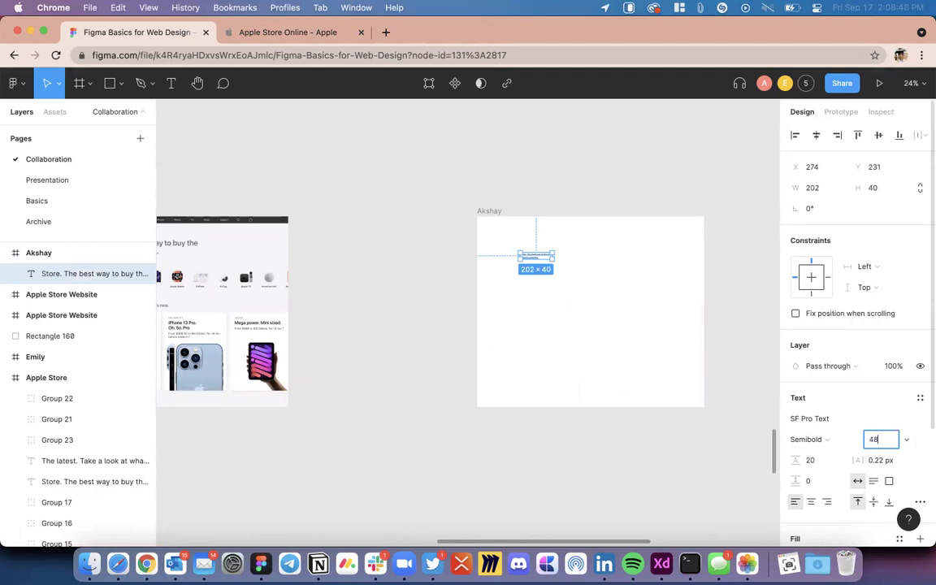
type("48")
key("Return")
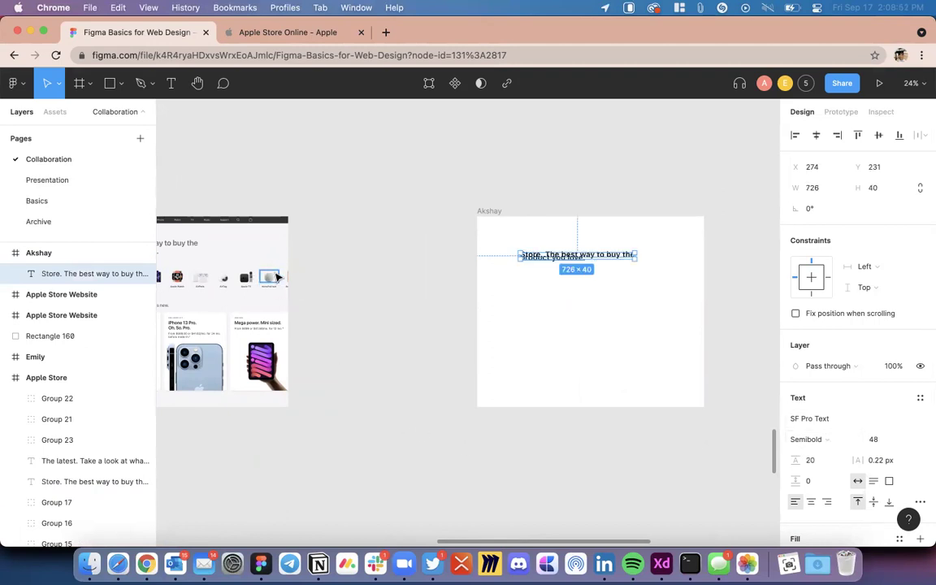
Step: Set the new headline's line height to 52
left_click(97, 481)
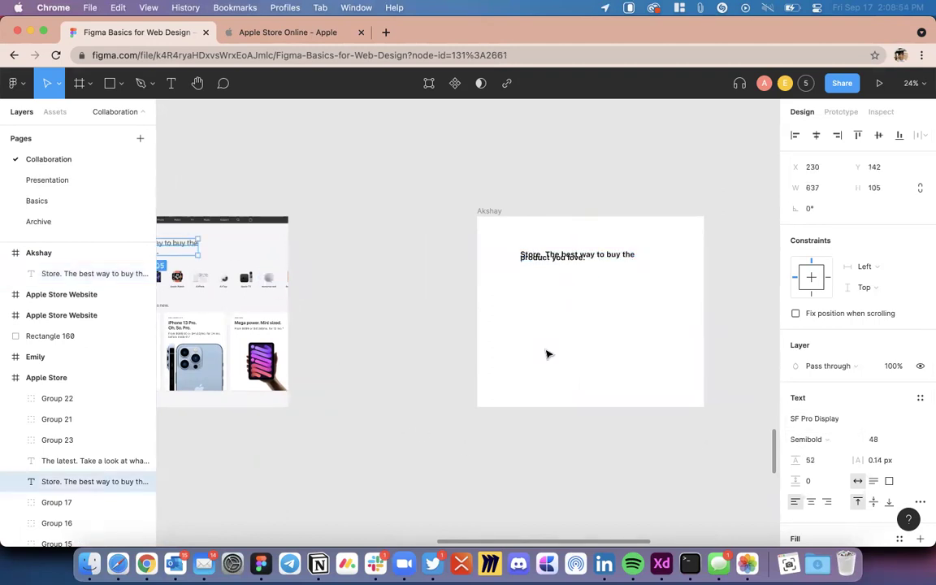
left_click(613, 304)
left_click(570, 255)
left_click(816, 468)
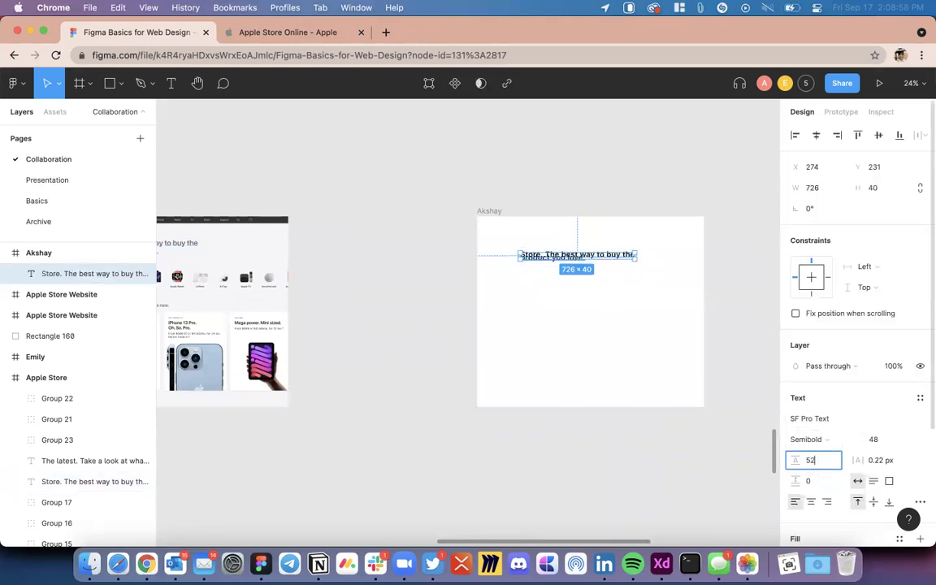
key("Return")
left_click(579, 410)
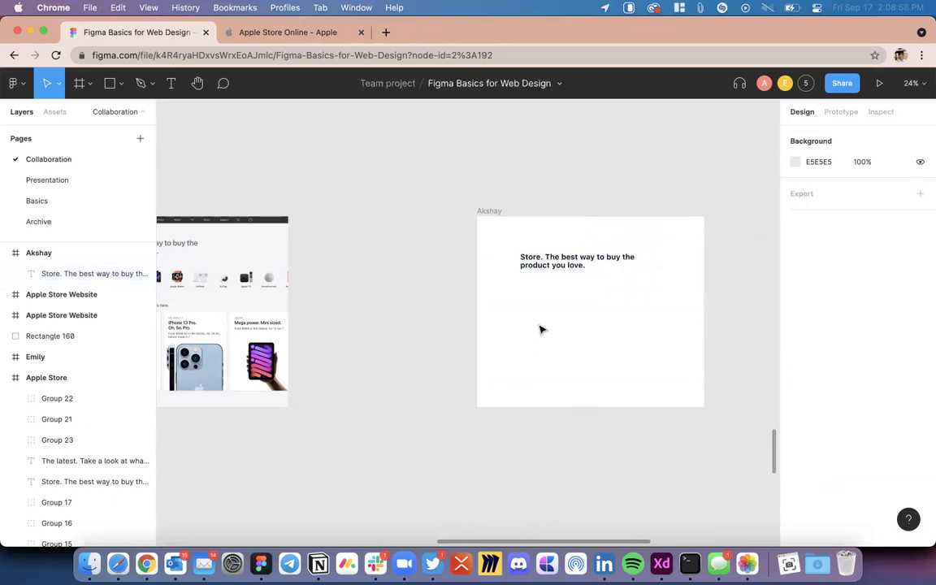
Step: Set the headline's X to 230 and top-align it with the original headline
scroll(541, 329, "left", 2)
left_click(605, 271)
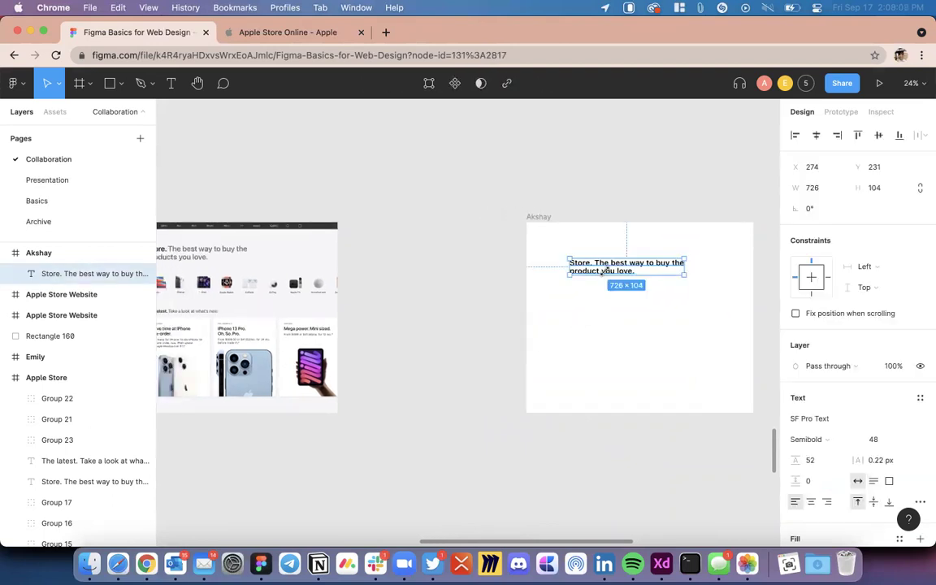
left_click(190, 243)
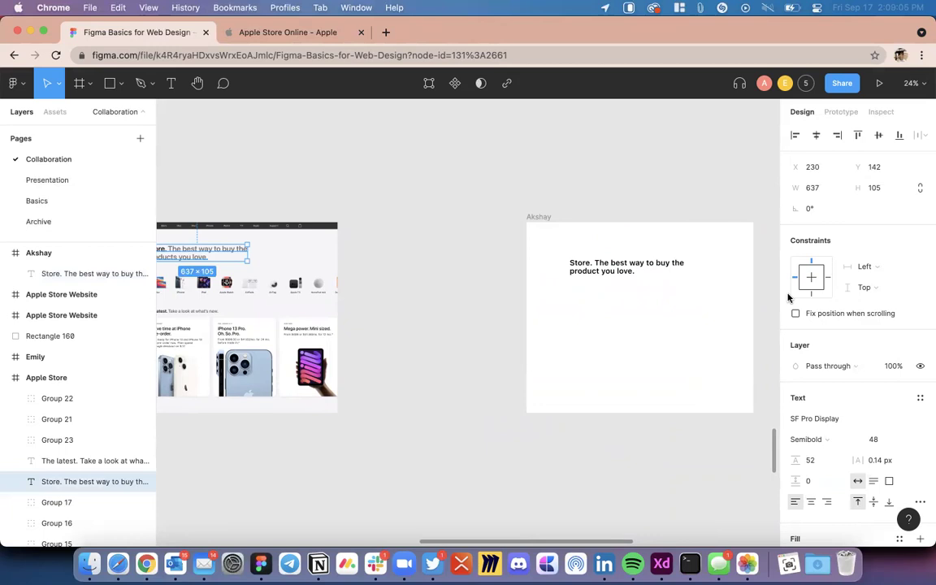
left_click(815, 167)
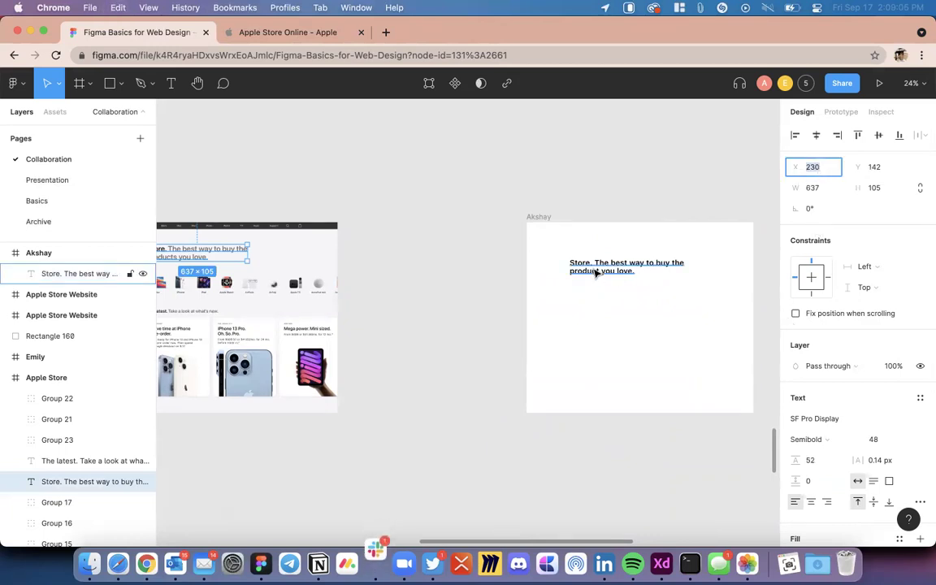
left_click(595, 269)
left_click(813, 172)
type("230")
key("Return")
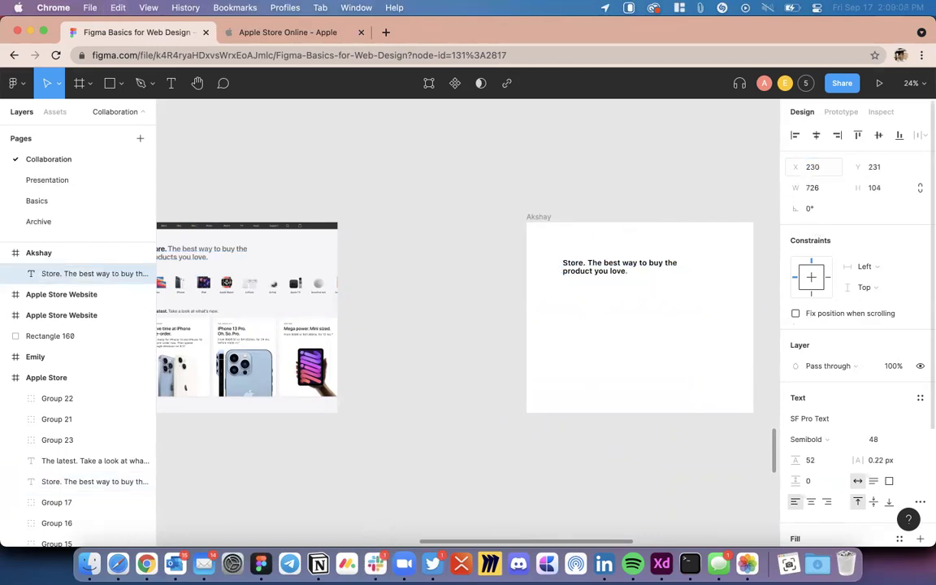
left_click(236, 247, "shift")
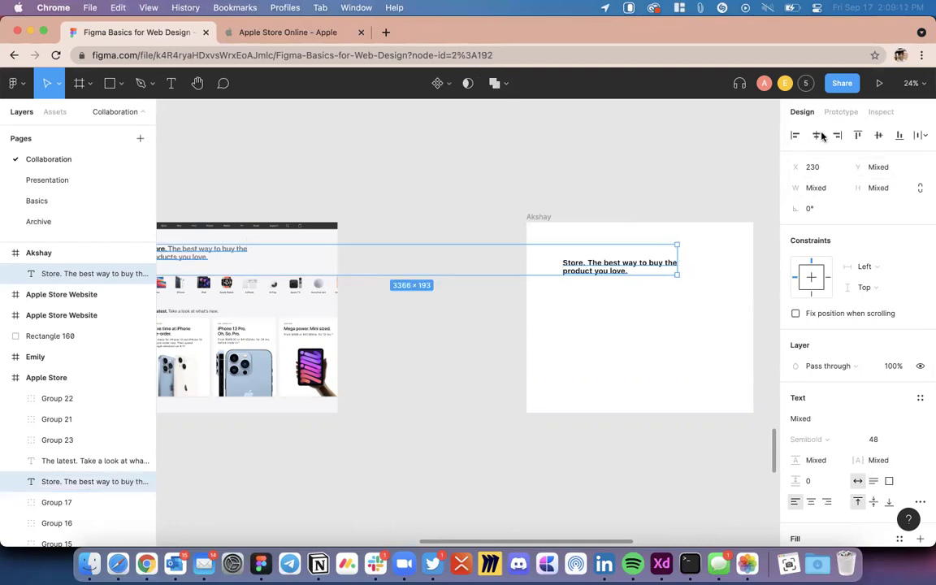
left_click(858, 135)
left_click(650, 203)
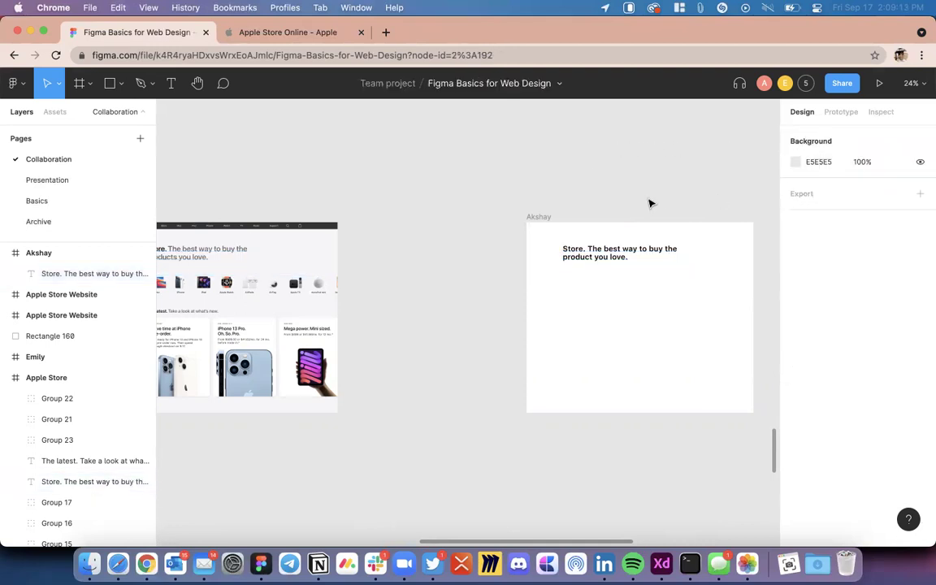
scroll(658, 207, "down", 10)
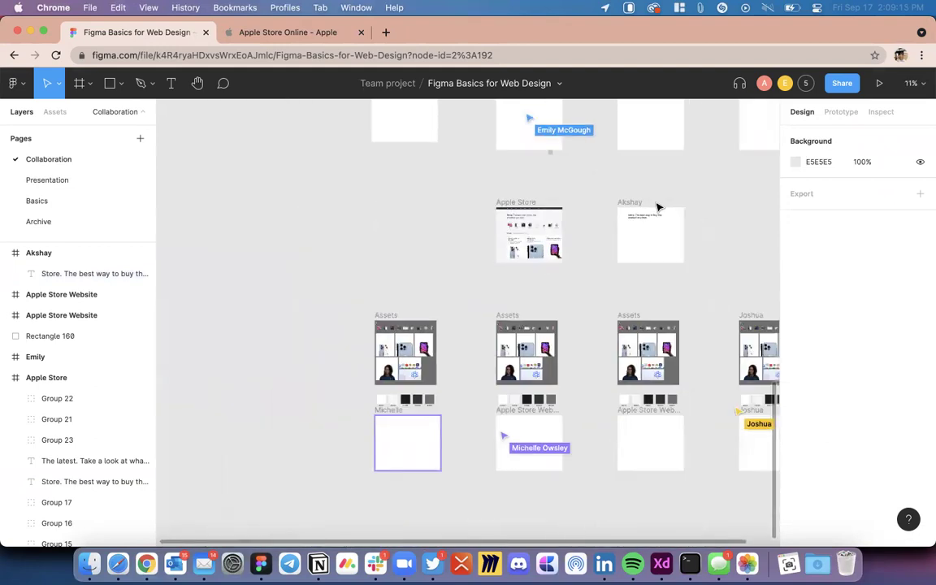
scroll(658, 207, "up", 5)
scroll(655, 203, "down", 2)
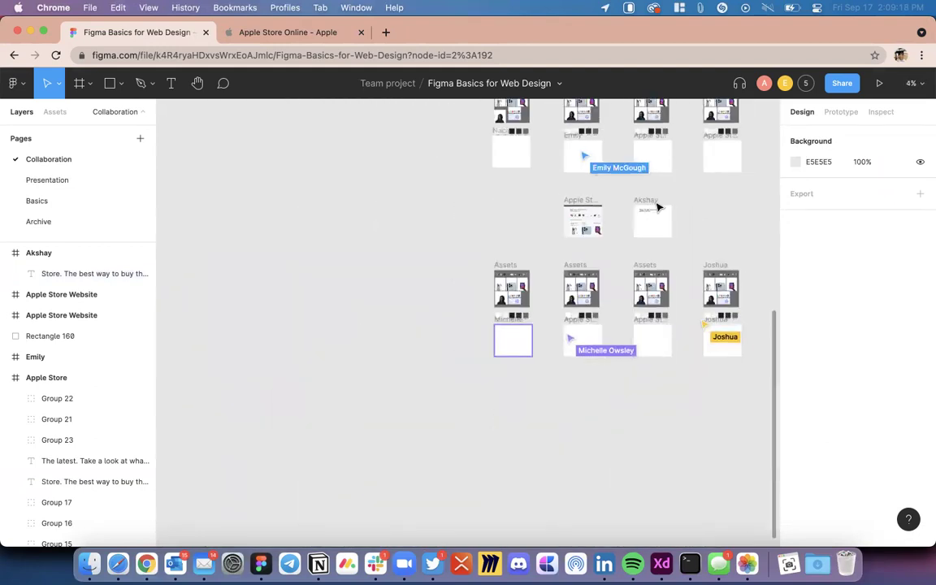
scroll(592, 238, "up", 10)
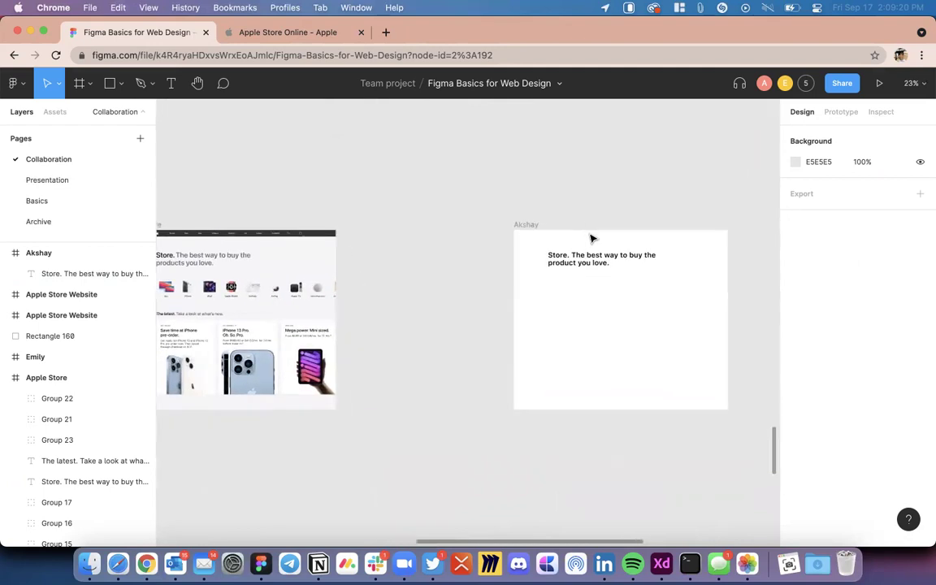
scroll(627, 263, "up", 5)
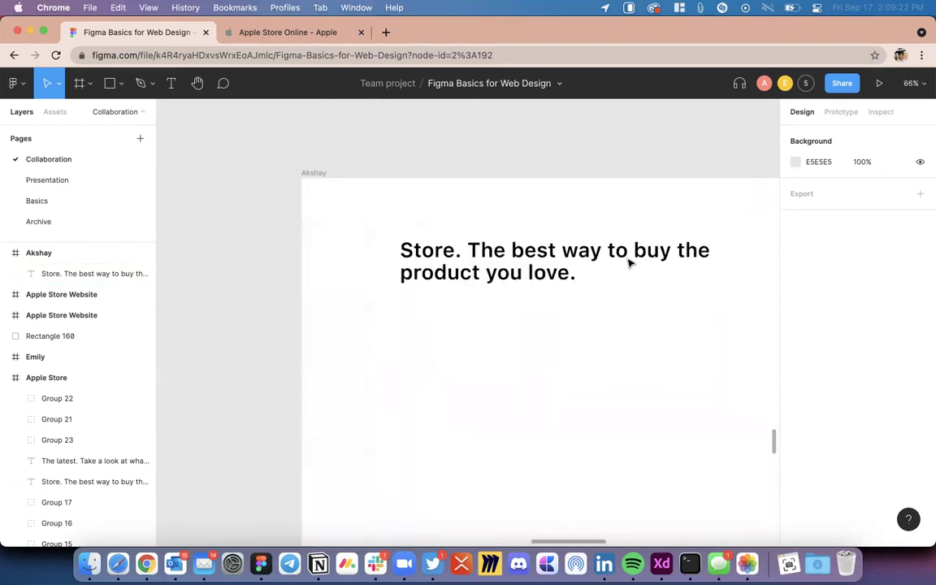
scroll(450, 276, "right", 2)
left_click(443, 266)
scroll(521, 348, "right", 3)
scroll(521, 348, "right", 1)
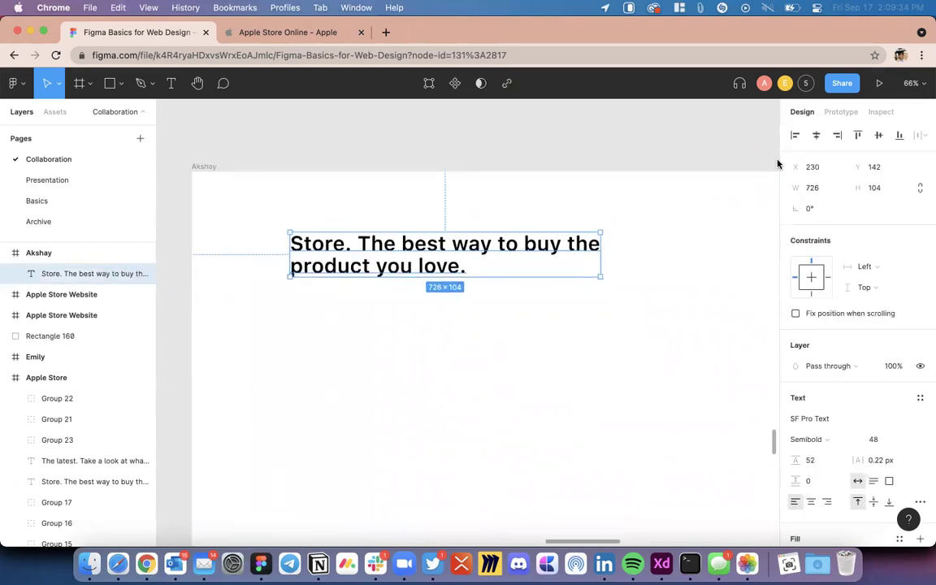
scroll(648, 406, "right", 2)
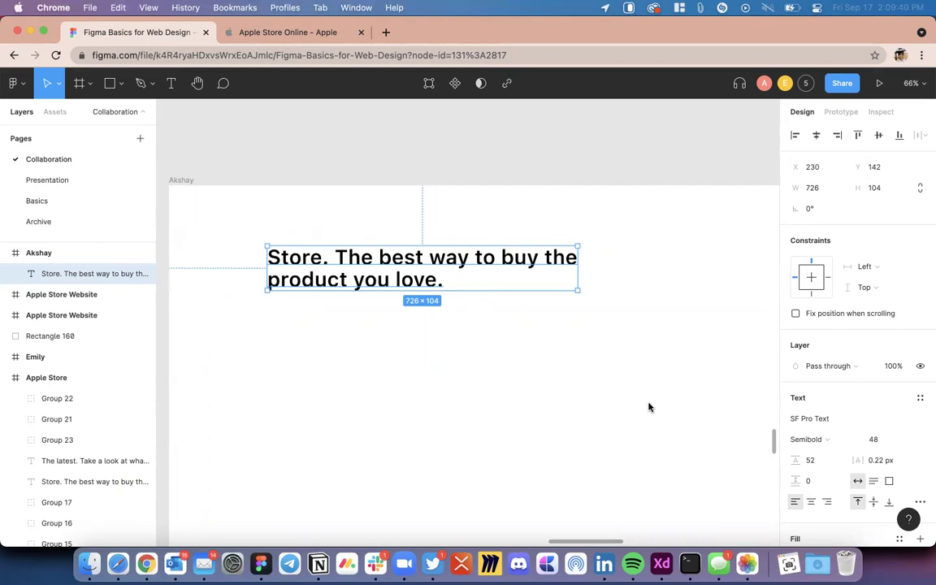
scroll(645, 404, "down", 10)
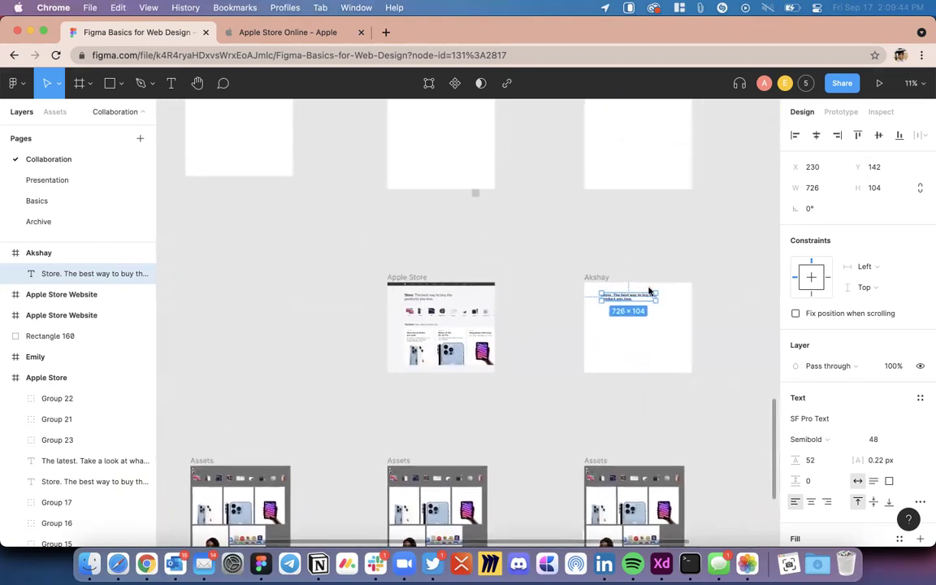
scroll(647, 292, "up", 10)
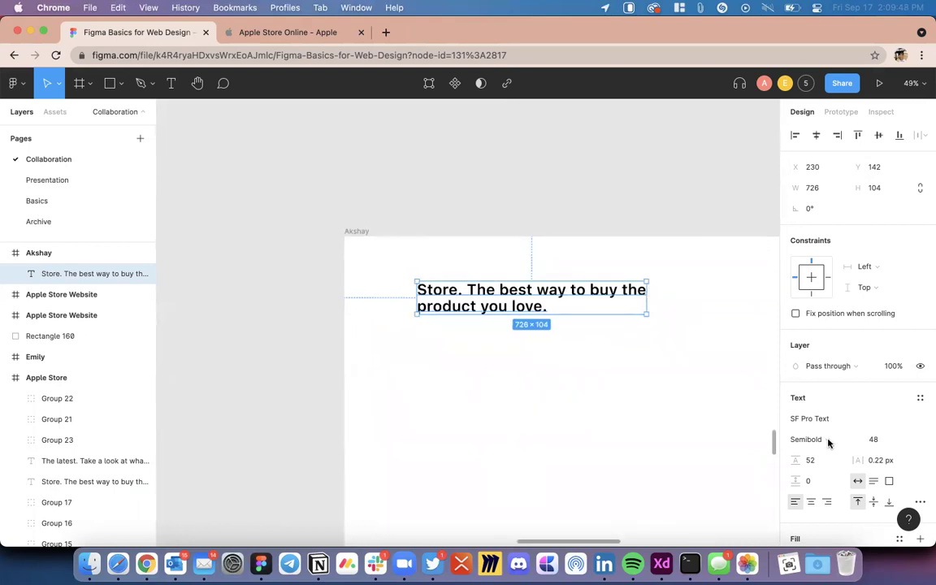
scroll(560, 363, "up", 5)
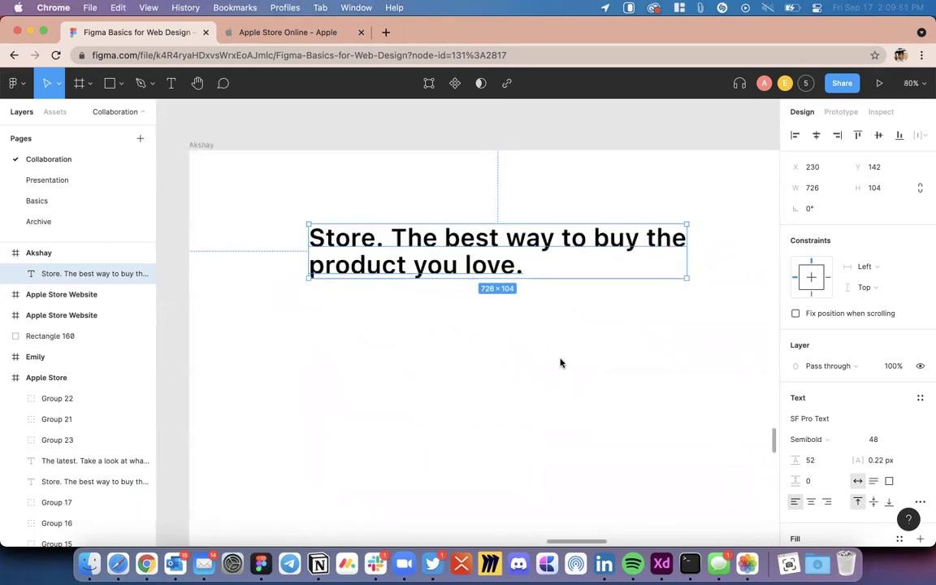
scroll(808, 451, "down", 2)
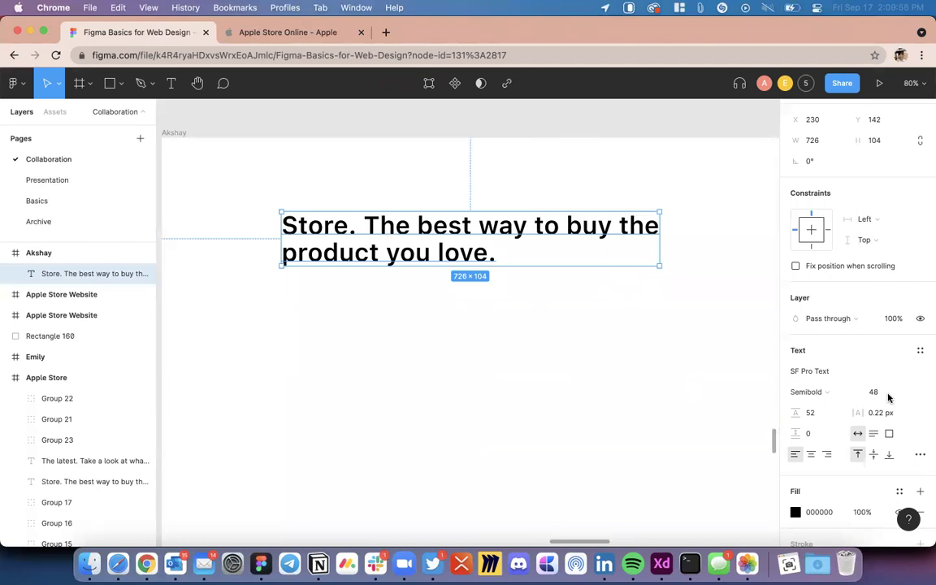
left_click(685, 392)
scroll(681, 391, "down", 5)
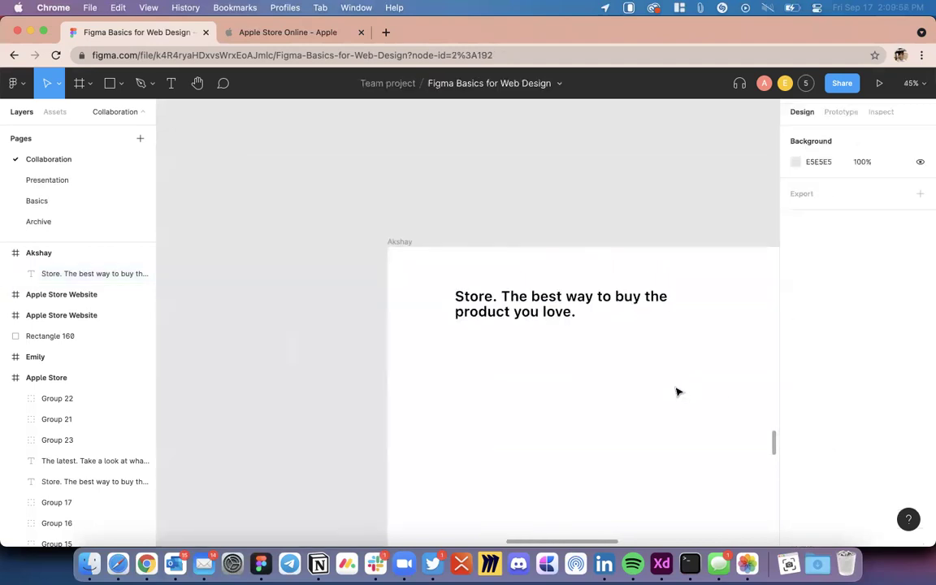
left_click(594, 302)
scroll(592, 298, "down", 3)
scroll(589, 299, "up", 3)
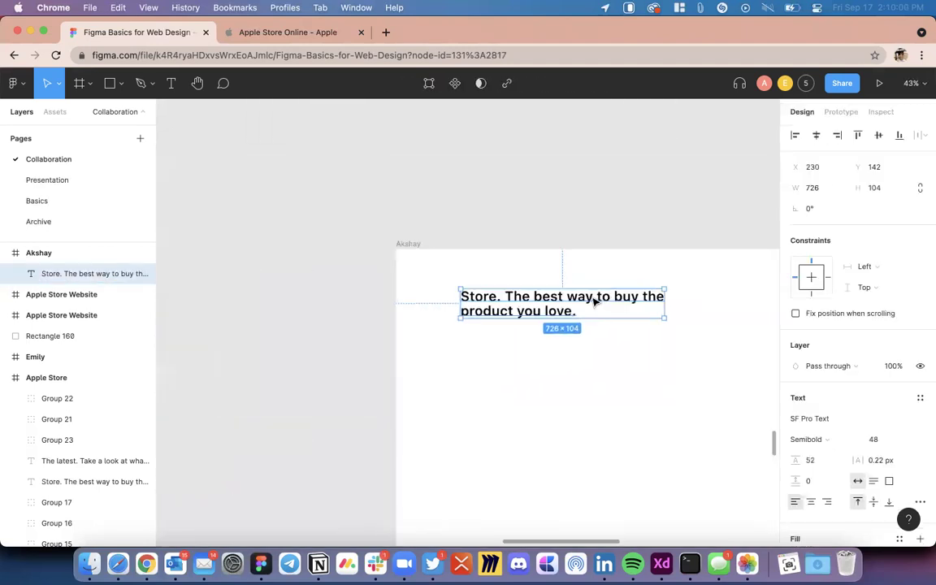
scroll(585, 286, "up", 3)
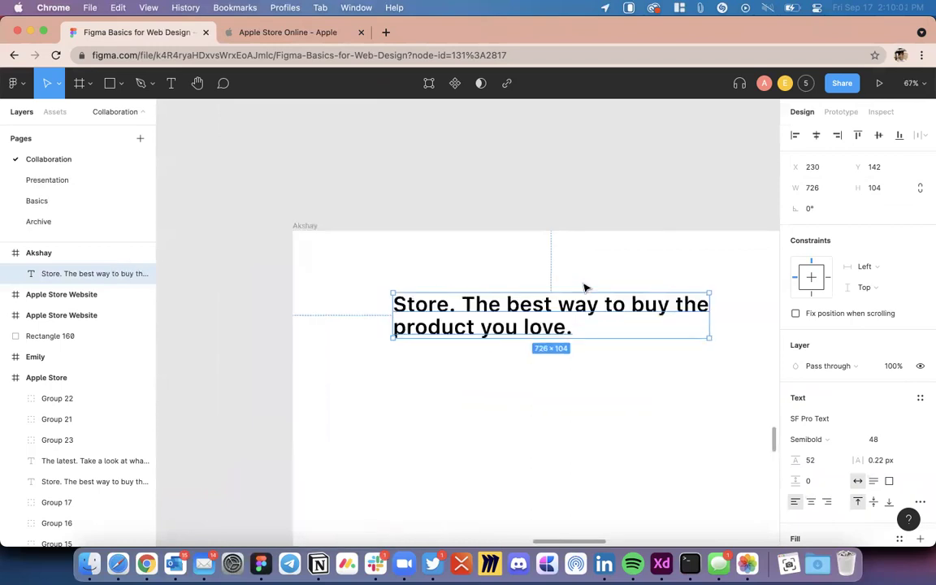
scroll(582, 280, "down", 5)
scroll(583, 280, "down", 8)
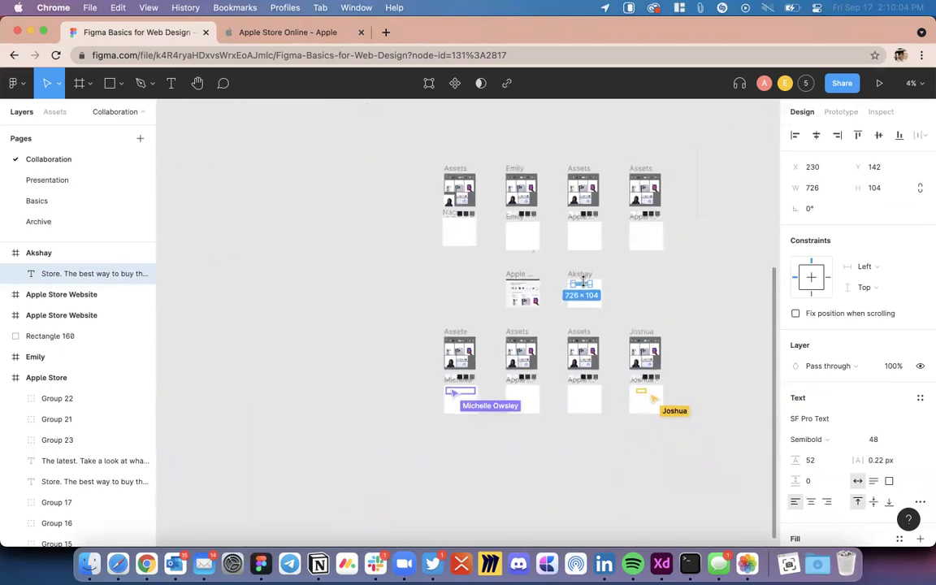
scroll(582, 280, "up", 3)
scroll(585, 286, "down", 2)
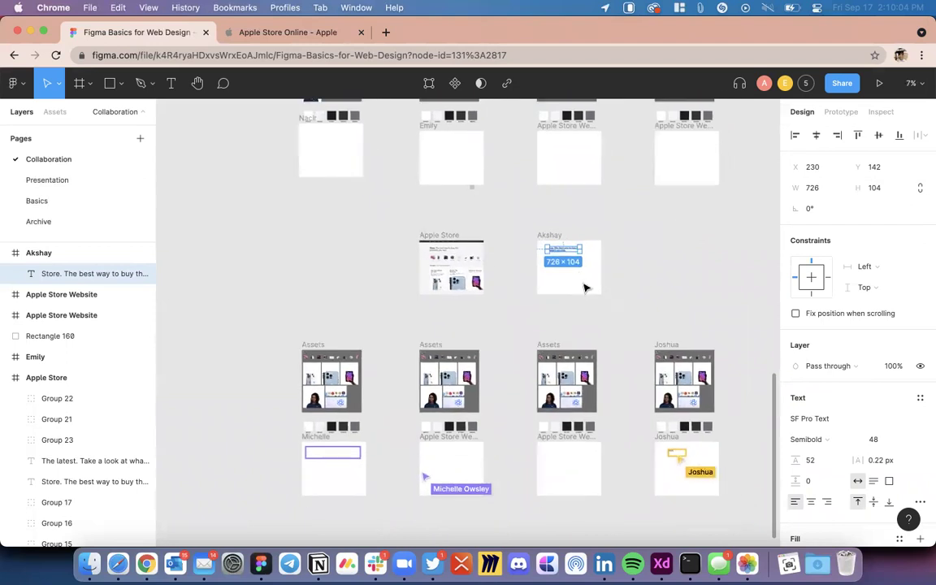
scroll(585, 286, "up", 10)
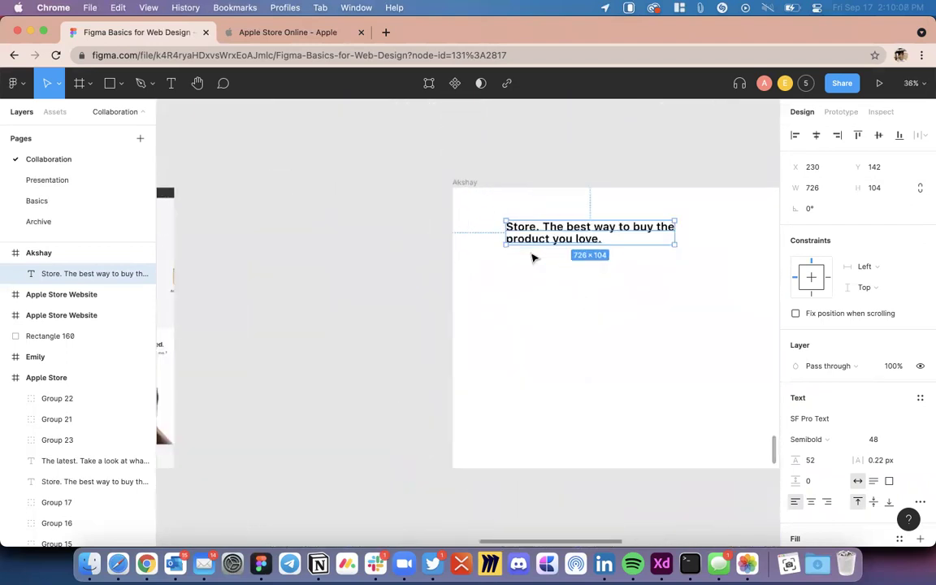
scroll(535, 259, "down", 6)
scroll(406, 252, "left", 3)
Step: Check the grey fill of the original headline's second phrase
scroll(334, 246, "up", 3)
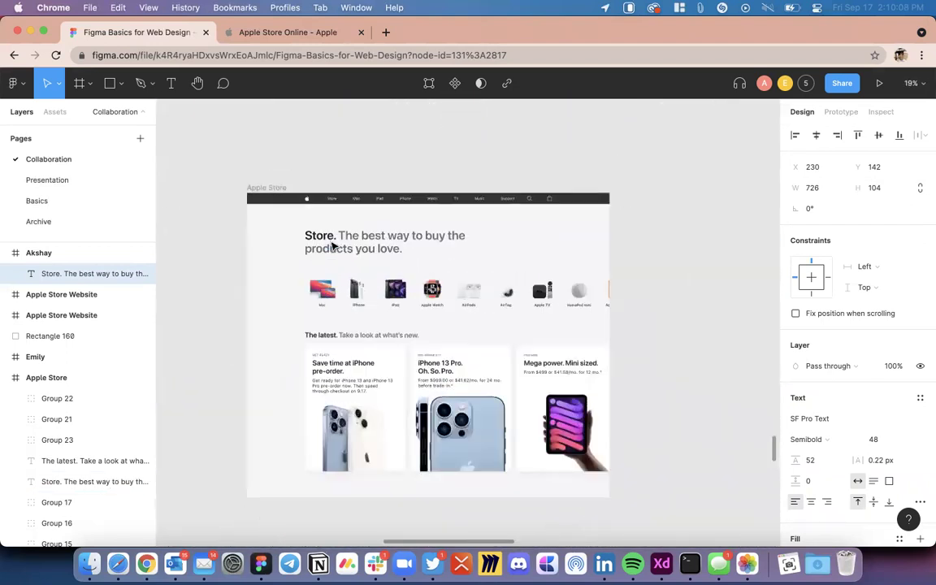
scroll(332, 246, "up", 5)
double_click(351, 231)
left_click(352, 231)
double_click(352, 232)
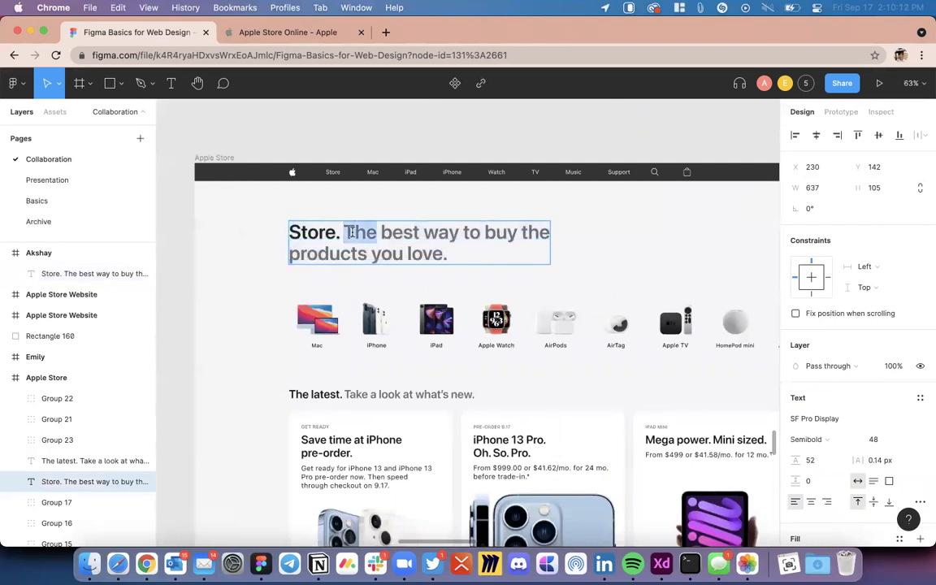
scroll(827, 476, "down", 3)
left_click(819, 474)
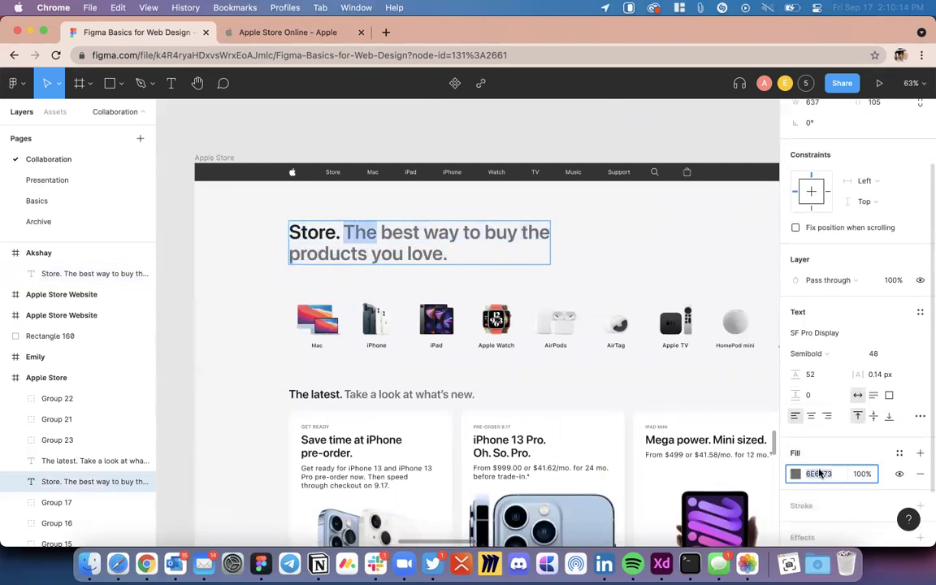
Step: Give the new headline's words from 'The' onward the grey fill 86868B
left_click(592, 270)
scroll(591, 273, "down", 3)
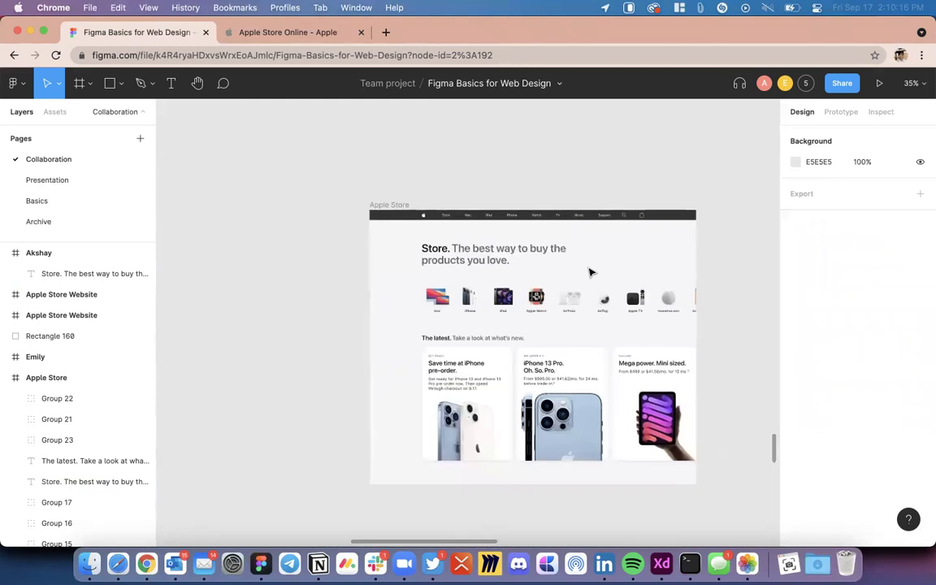
scroll(591, 272, "up", 5)
double_click(525, 256)
left_click(461, 258)
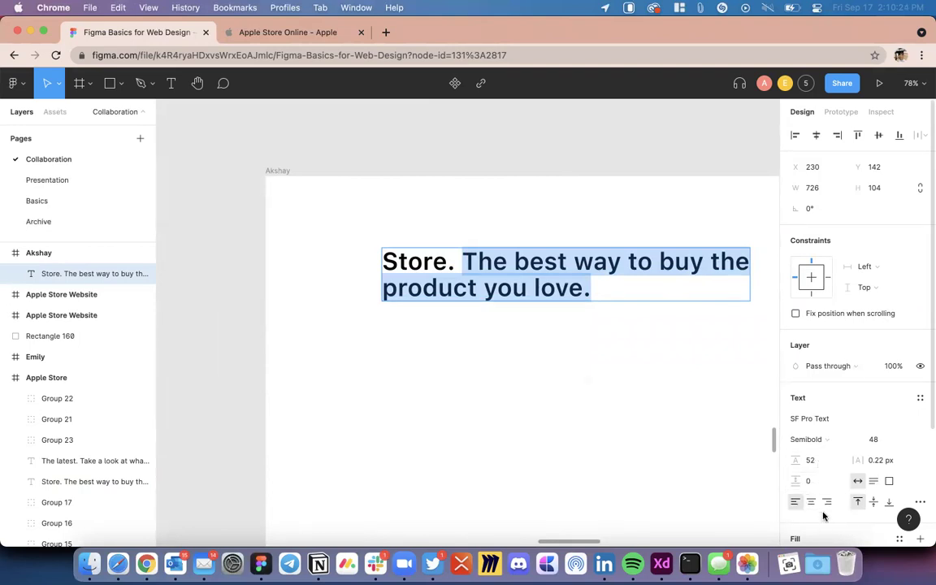
scroll(821, 503, "down", 4)
left_click(815, 402)
type("86868B")
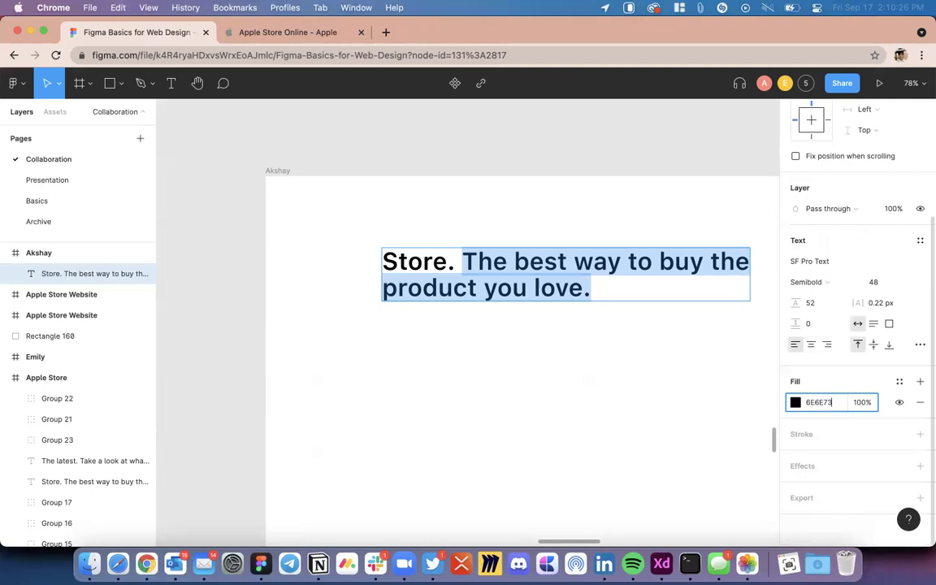
left_click(617, 354)
scroll(618, 355, "down", 5)
scroll(618, 354, "down", 10)
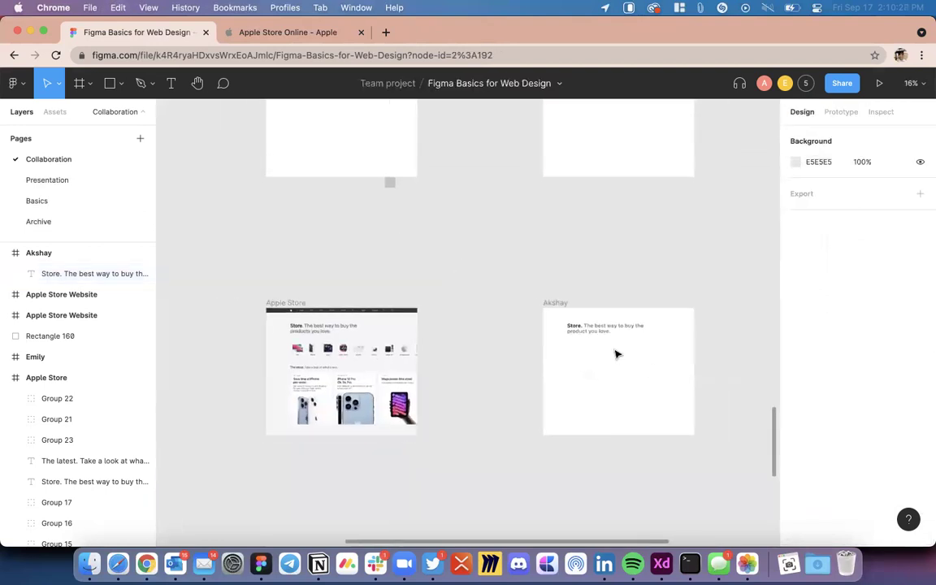
scroll(618, 354, "down", 2)
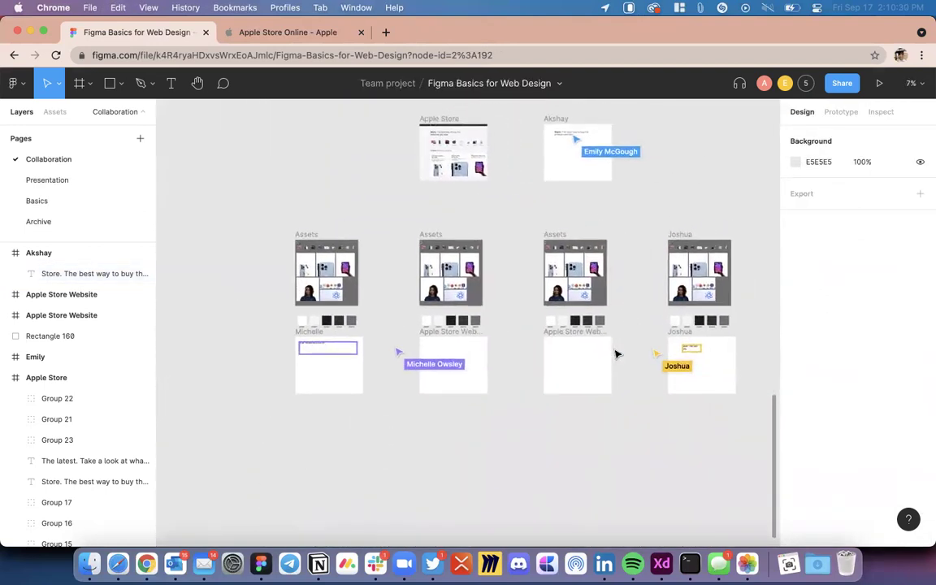
scroll(617, 355, "down", 5)
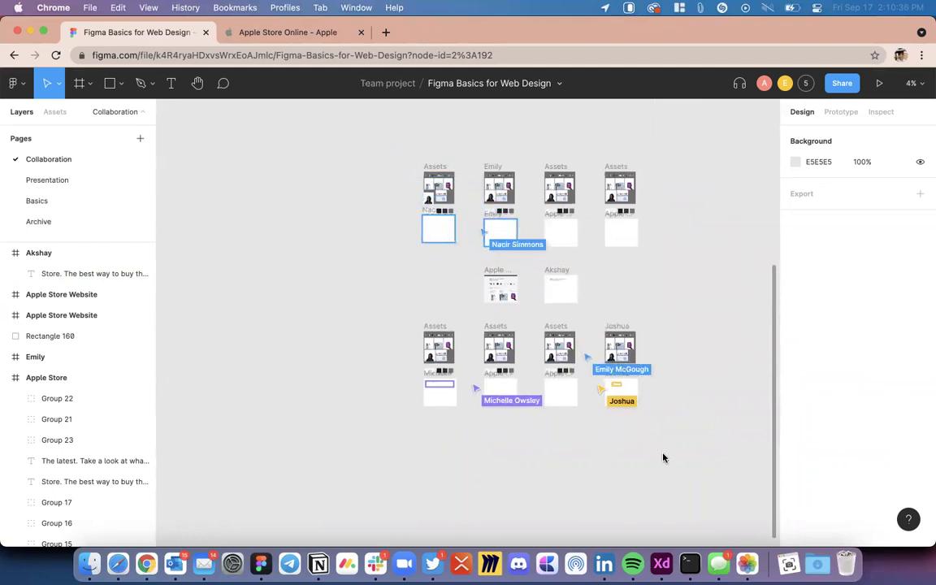
scroll(581, 420, "up", 5)
scroll(580, 419, "up", 10)
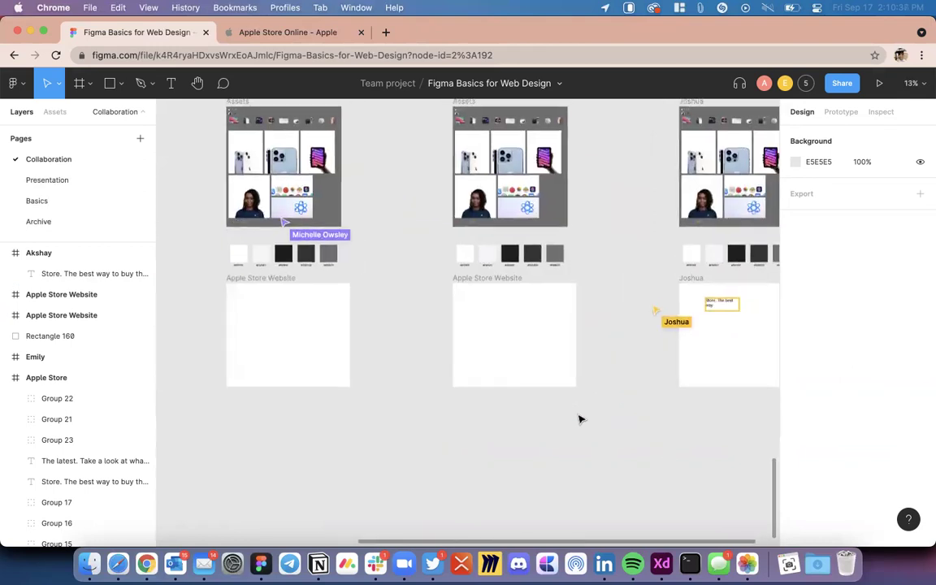
scroll(580, 419, "down", 5)
scroll(580, 419, "down", 10)
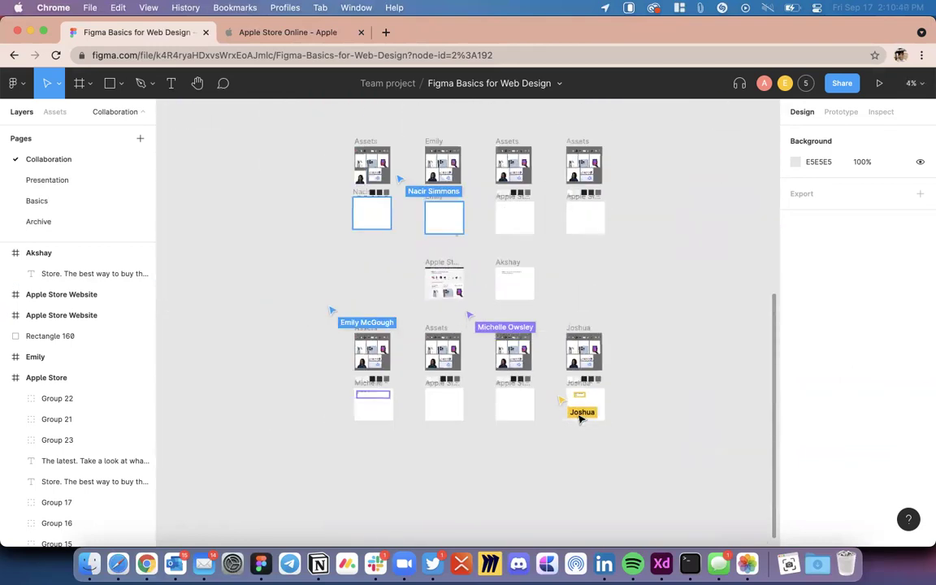
scroll(578, 417, "up", 5)
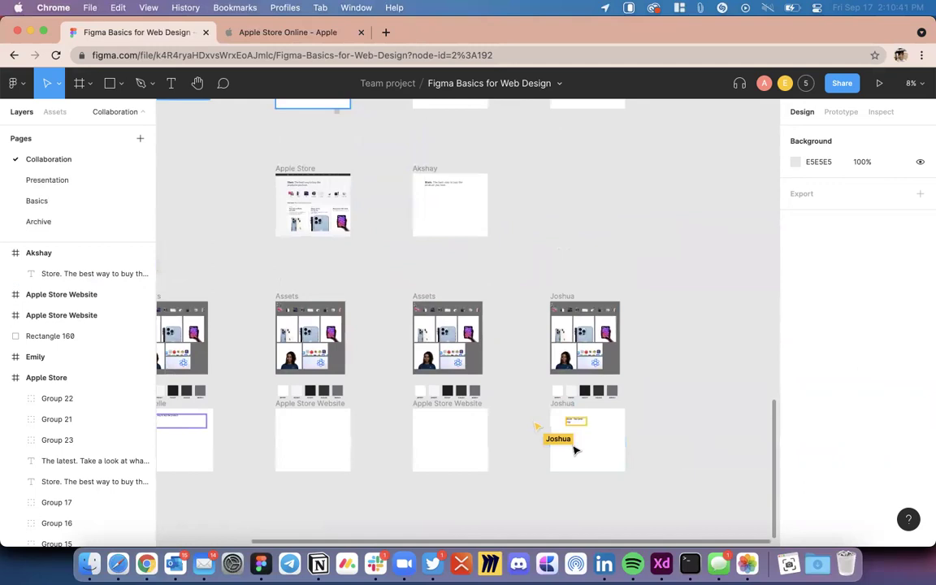
scroll(573, 449, "up", 3)
scroll(574, 449, "down", 4)
scroll(575, 446, "left", 2)
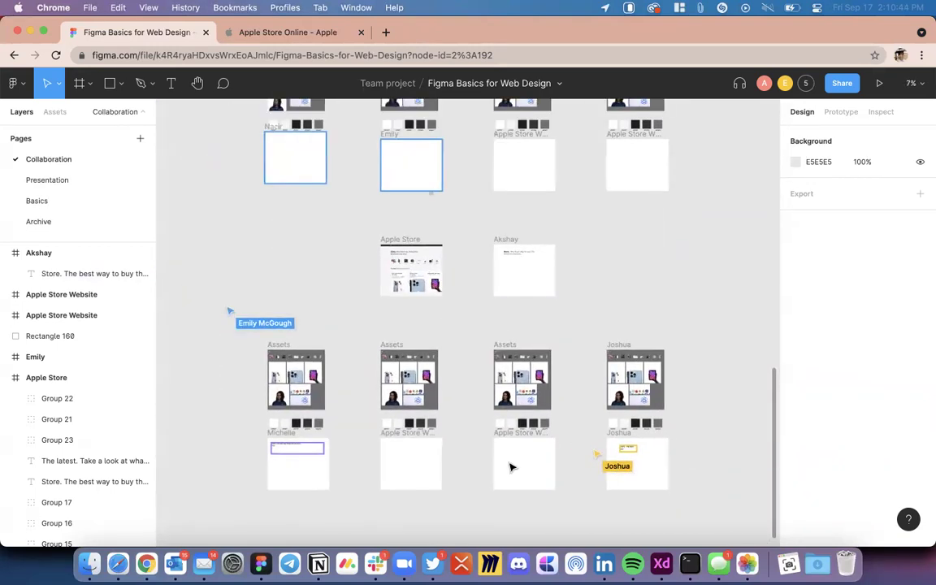
scroll(255, 484, "up", 5)
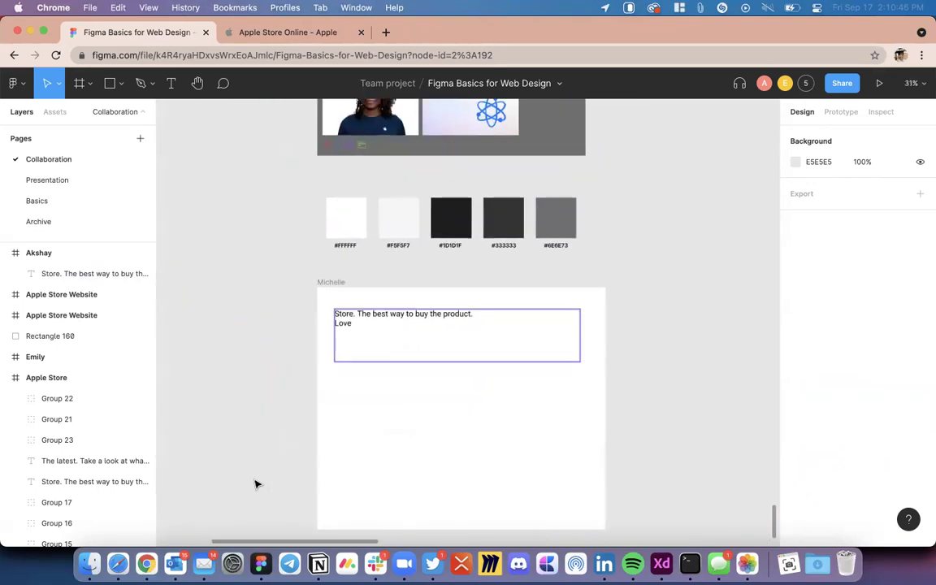
scroll(256, 485, "down", 6)
scroll(255, 484, "up", 5)
scroll(255, 485, "right", 2)
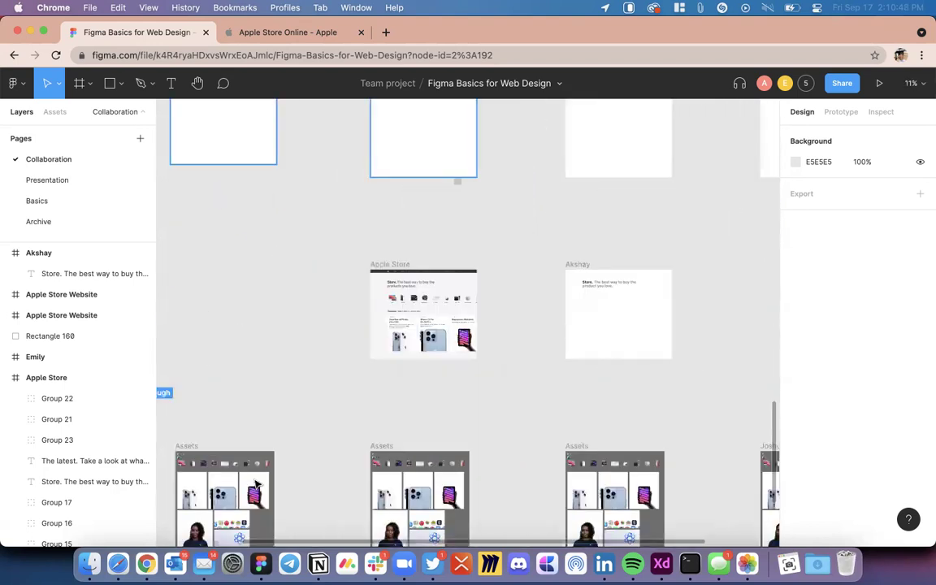
scroll(538, 420, "up", 3)
scroll(539, 420, "right", 2)
scroll(538, 421, "up", 5)
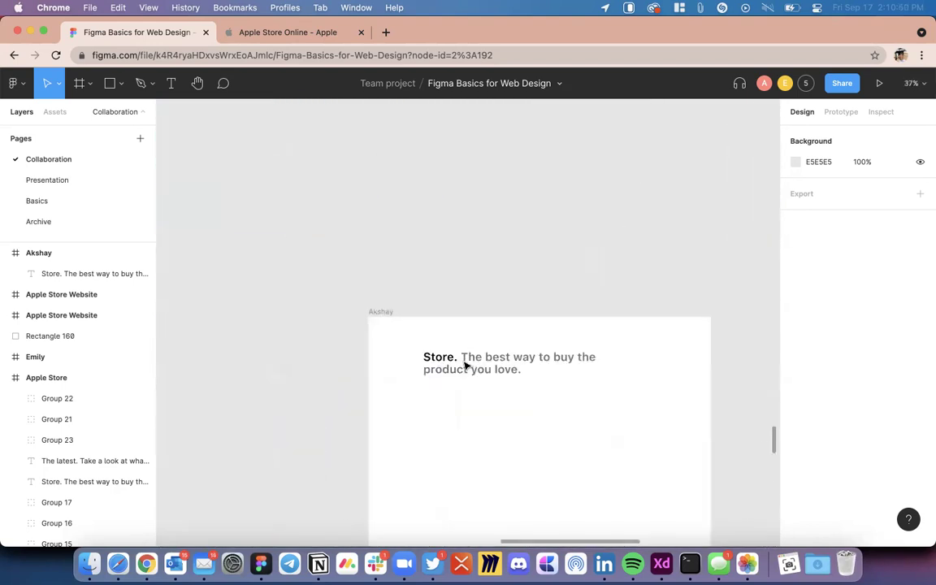
Step: Delete the existing Store headline text layer from the Akshay frame
left_click(465, 366)
key("Delete")
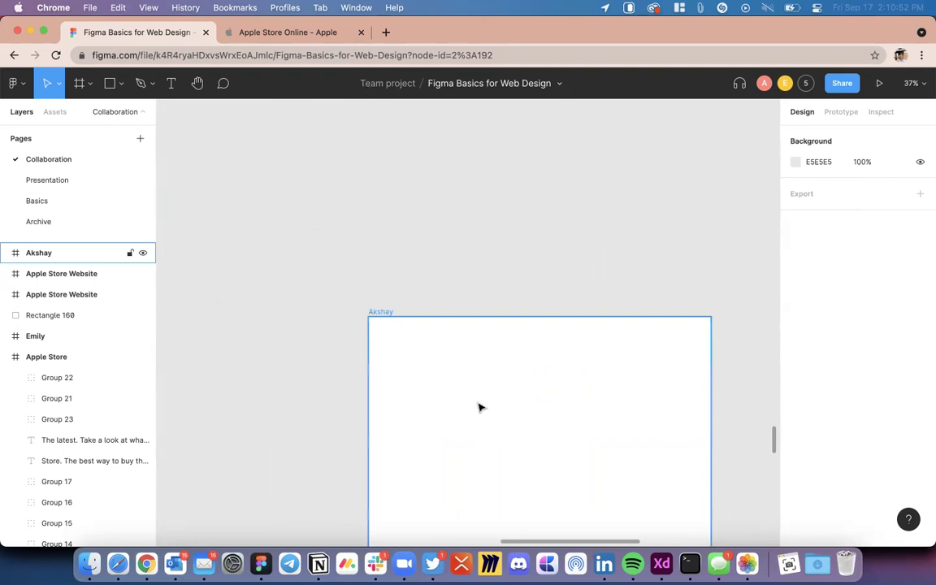
scroll(479, 407, "up", 4)
scroll(478, 407, "right", 2)
scroll(478, 407, "down", 1)
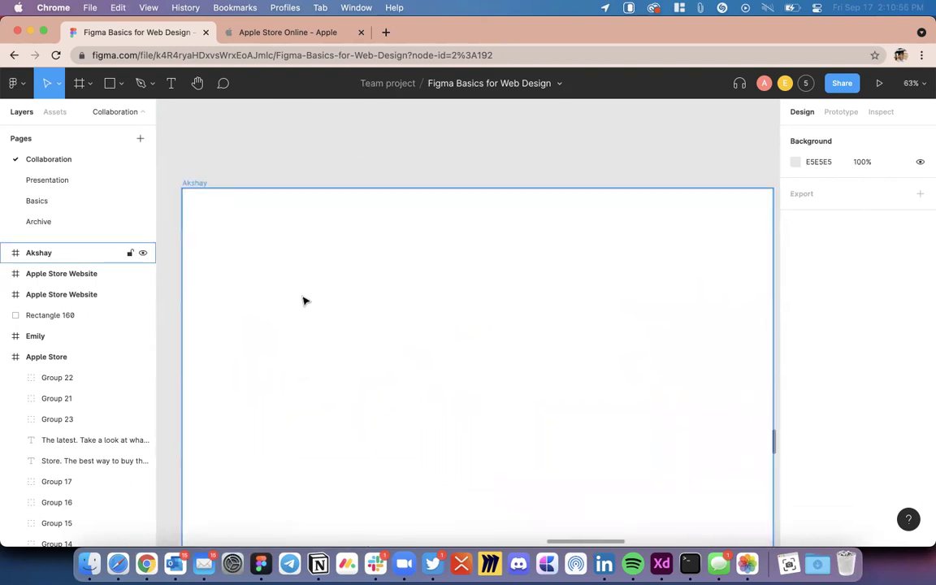
Step: Start a new heading in the Akshay frame reading 'Store. The'
left_click(171, 85)
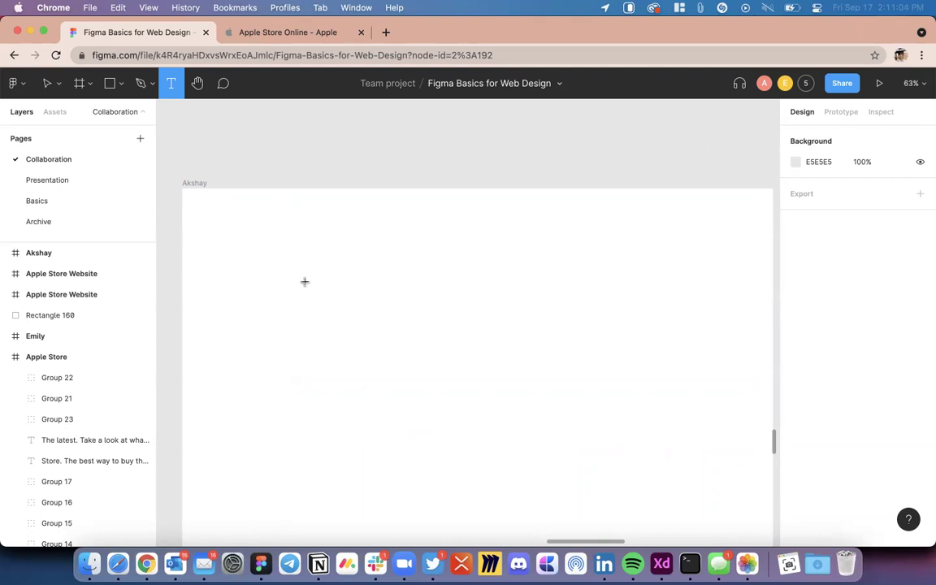
left_click(302, 289)
type("S")
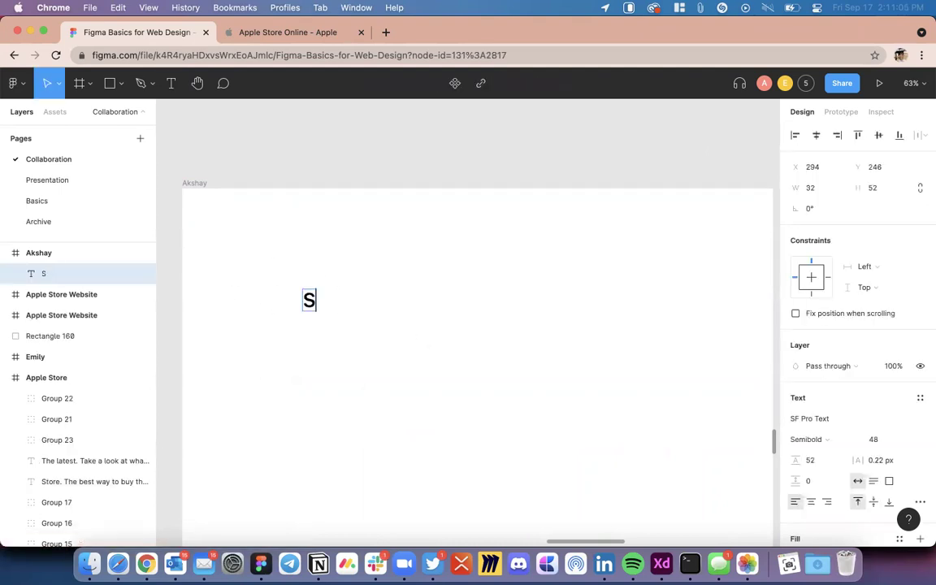
type("tore.")
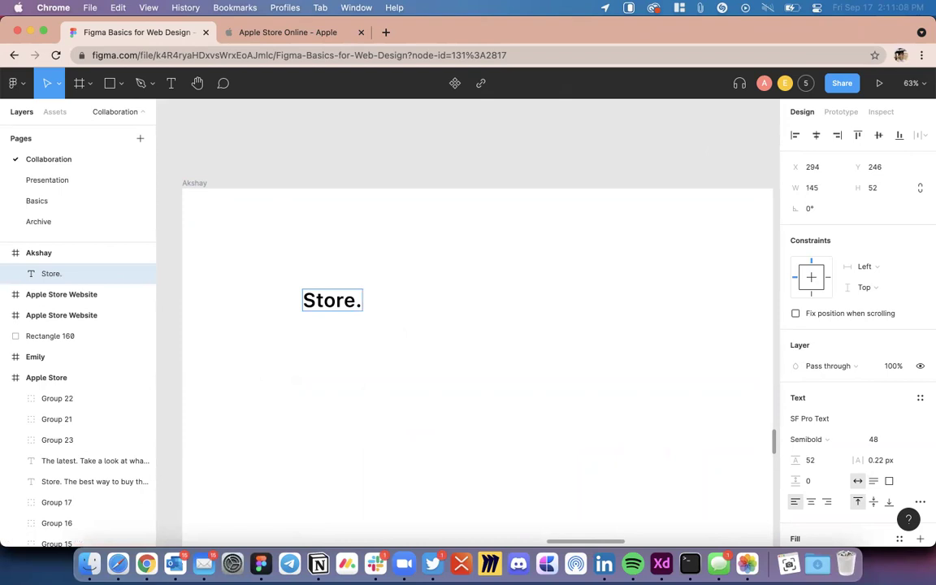
type(" The")
scroll(504, 391, "down", 5)
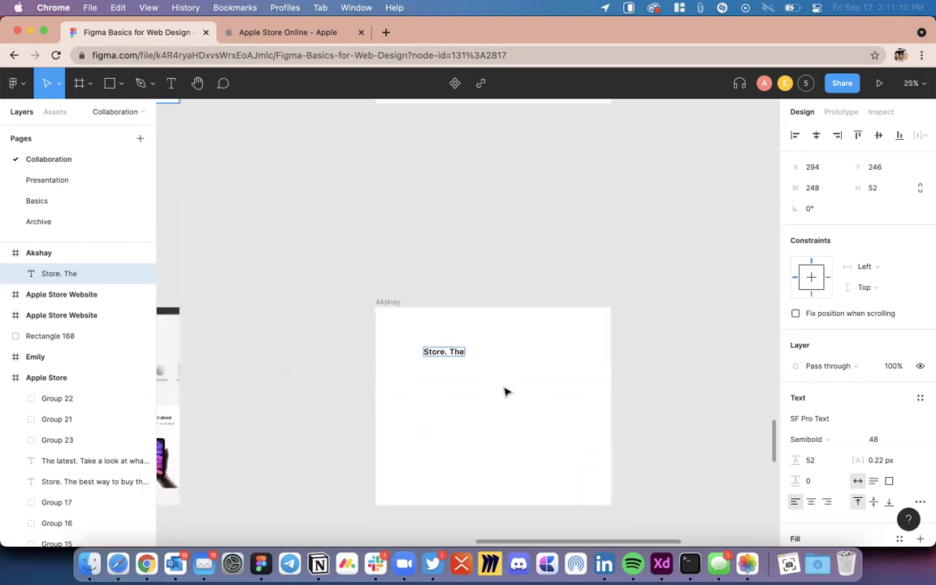
scroll(504, 391, "left", 5)
scroll(505, 390, "right", 2)
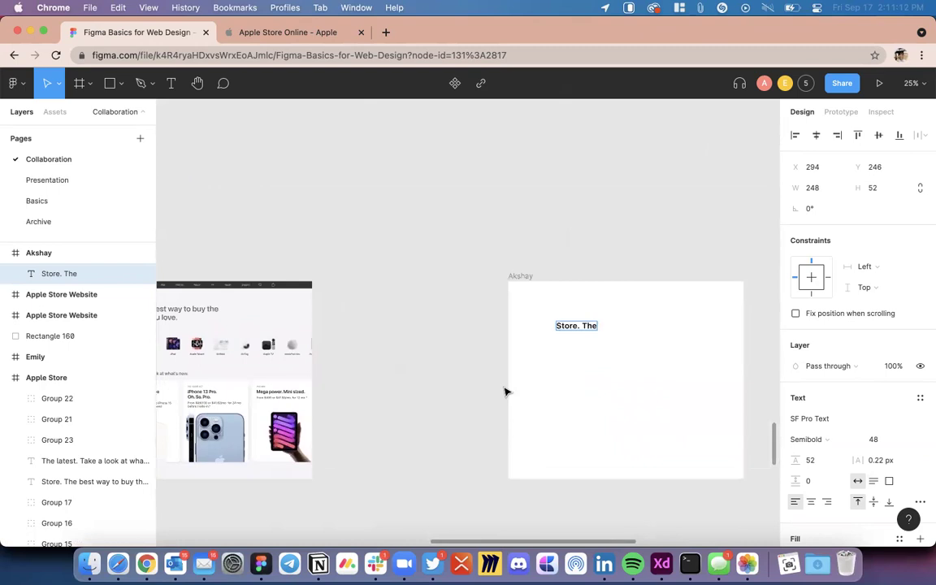
scroll(505, 389, "left", 2)
right_click(506, 388)
scroll(384, 261, "up", 1)
scroll(548, 355, "right", 3)
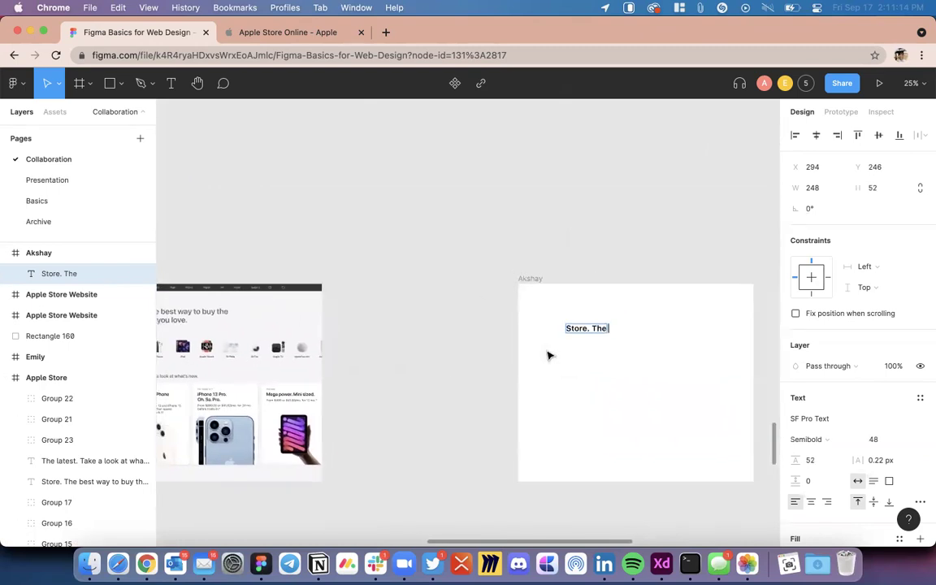
scroll(608, 337, "up", 5)
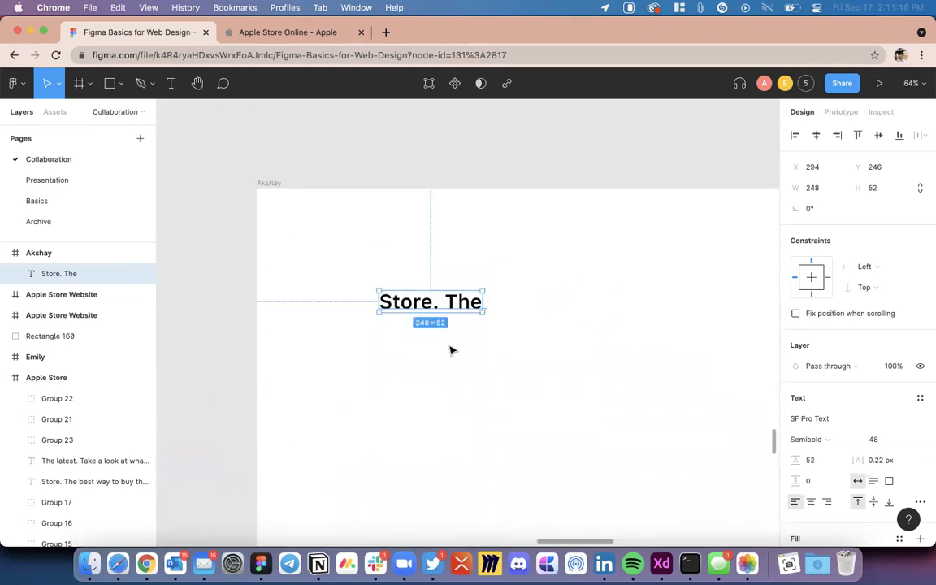
Step: Try drawing extra text boxes below the heading, discarding them while still empty
left_click(168, 84)
left_click(391, 298)
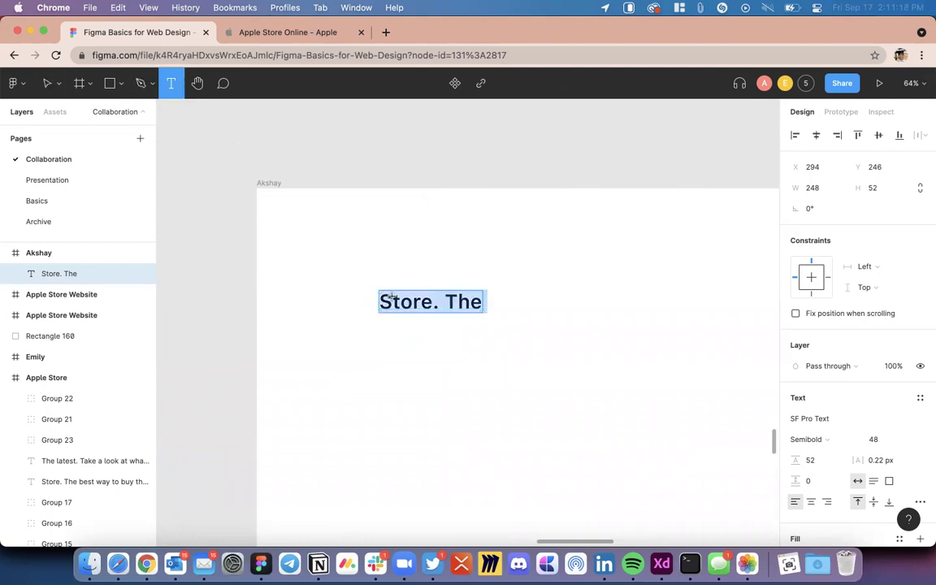
left_click_drag(396, 346, 706, 413)
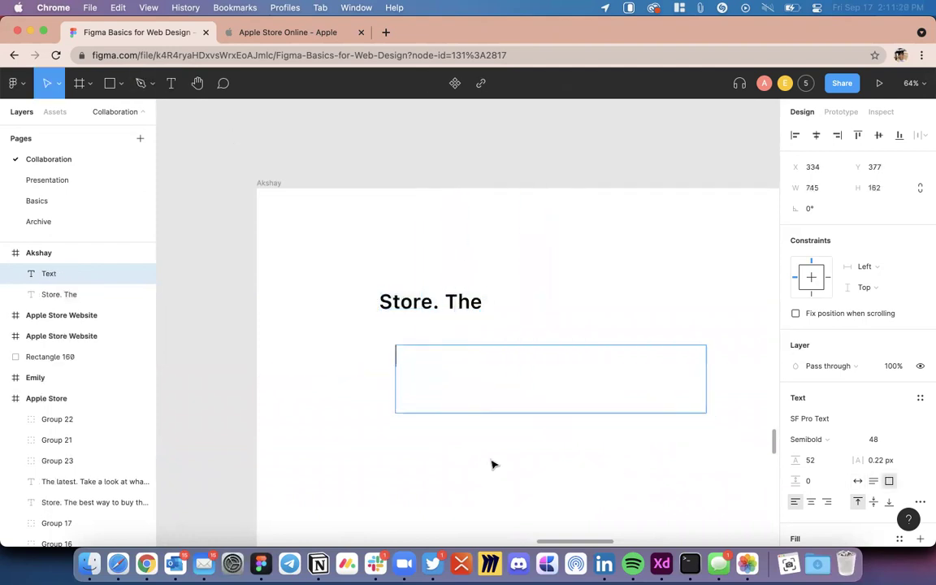
left_click(683, 353)
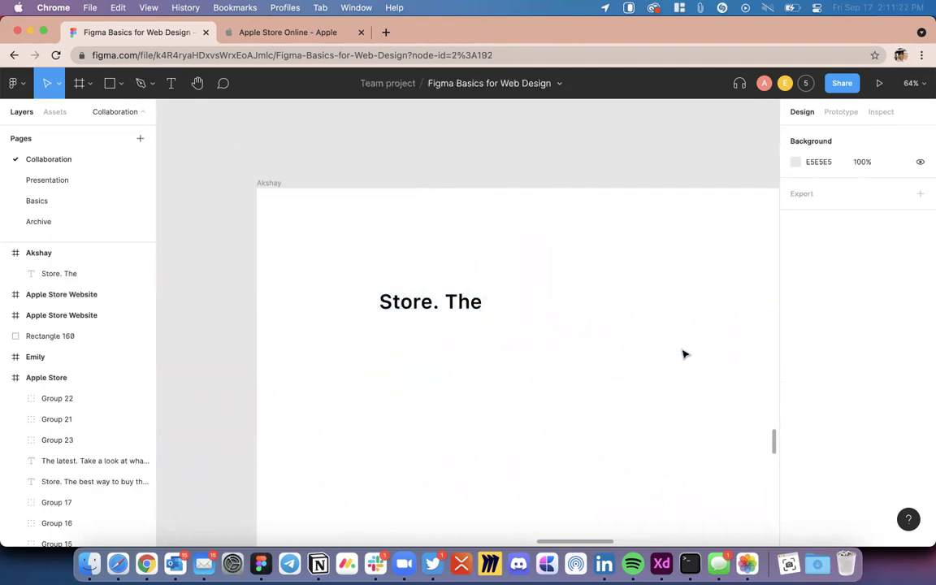
left_click_drag(713, 332, 324, 252)
left_click(173, 84)
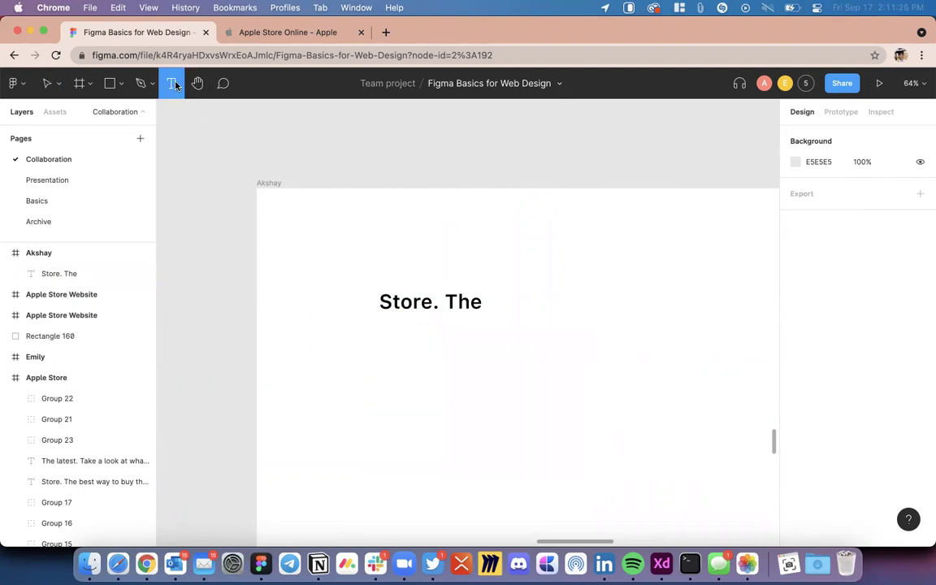
left_click(400, 423)
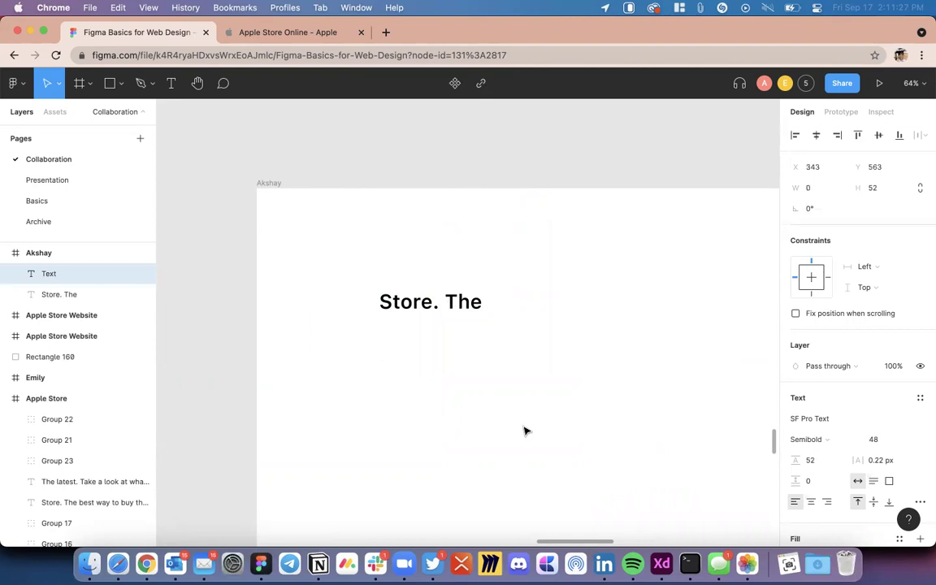
left_click(415, 387)
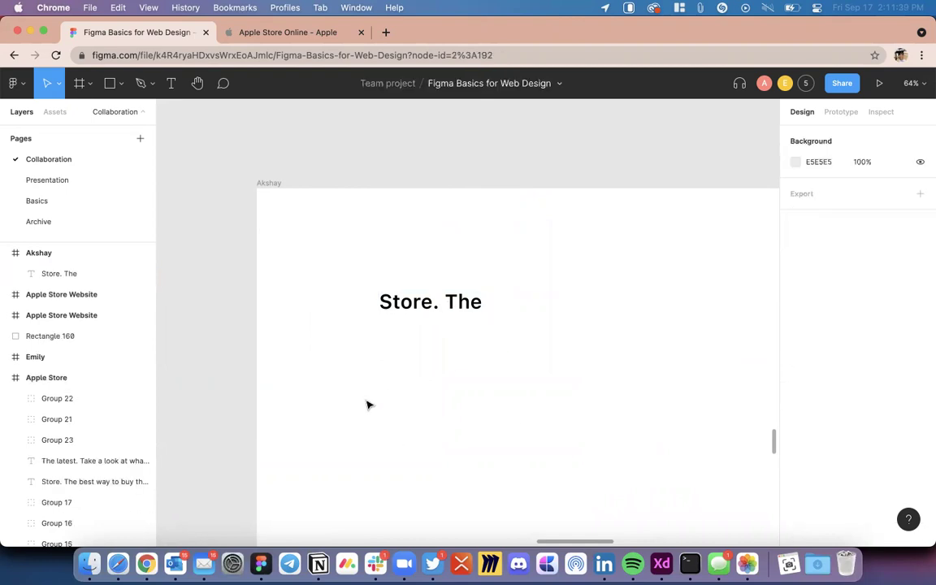
Step: Delete the partial 'Store. The' text layer, leaving the frame empty
scroll(468, 303, "up", 5)
left_click(463, 299)
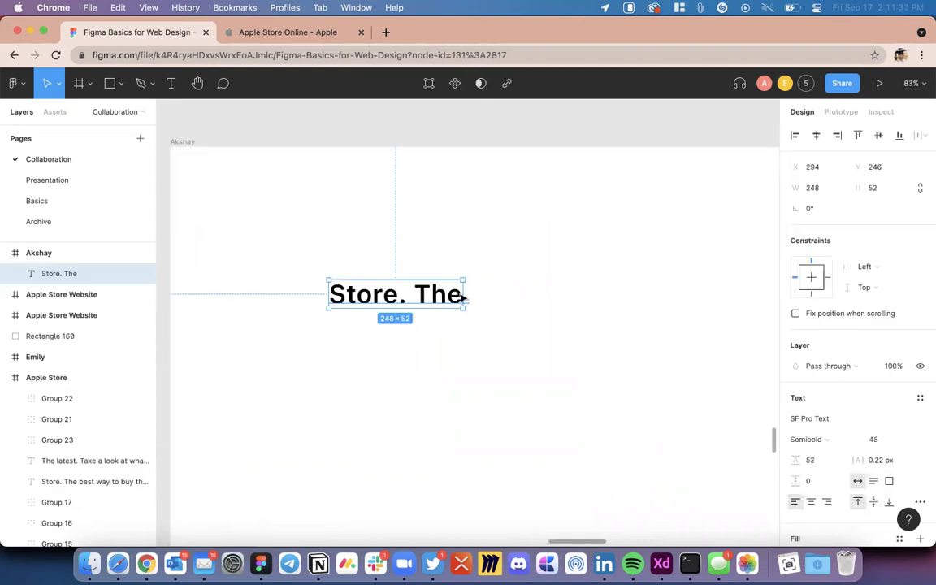
key("Return")
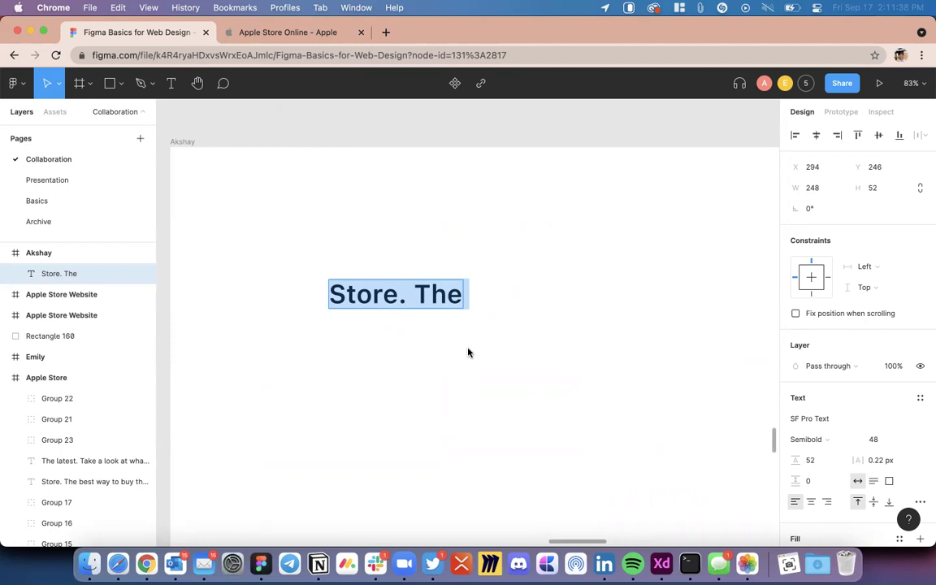
key("Escape")
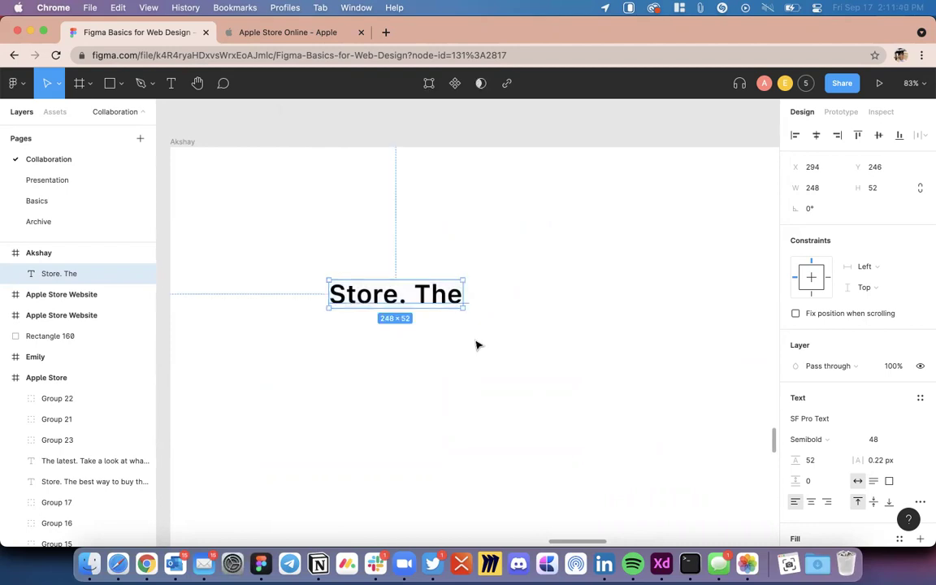
scroll(477, 346, "down", 3)
key("Delete")
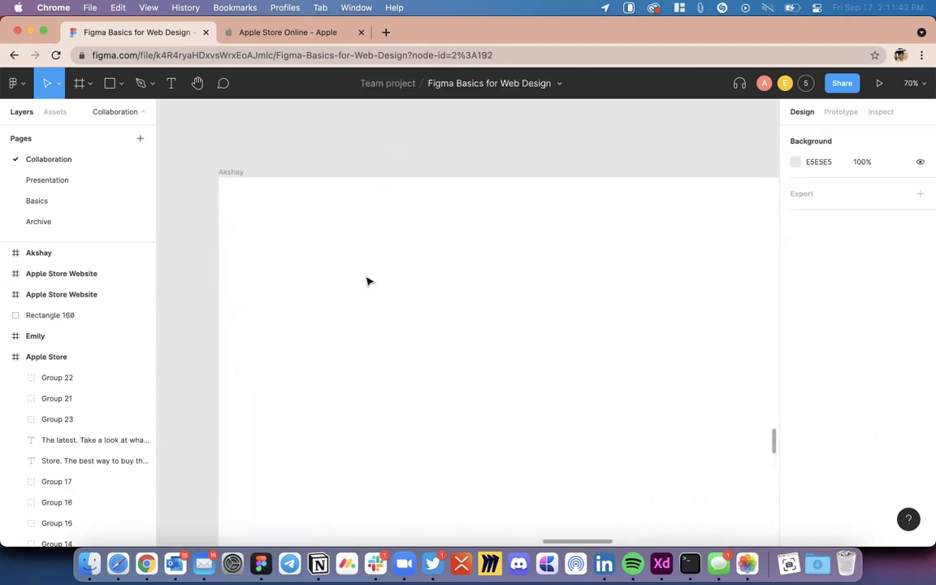
Step: Type 'Store. The best way to buy the product you love.' into a new Akshay text box
left_click(170, 86)
left_click(298, 272)
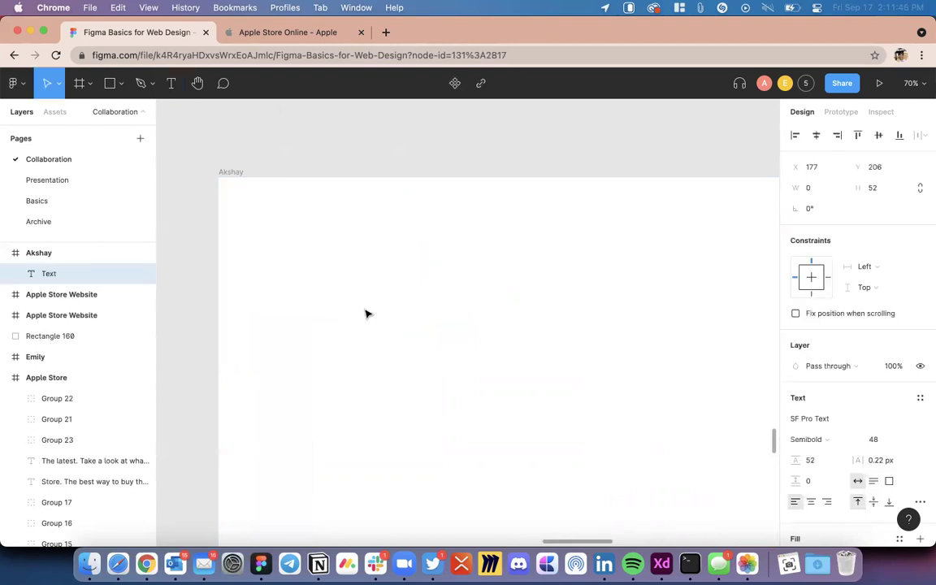
type("Store.")
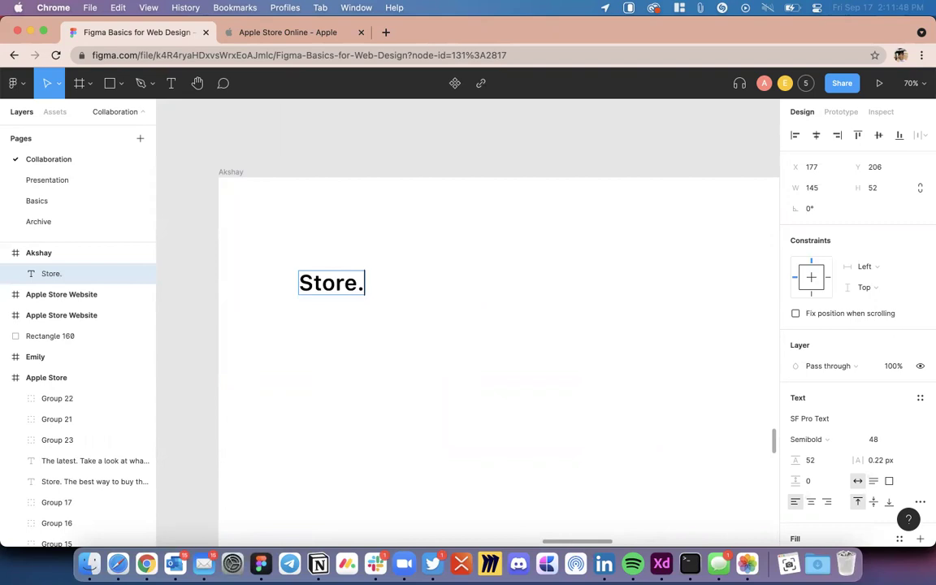
type(" The ")
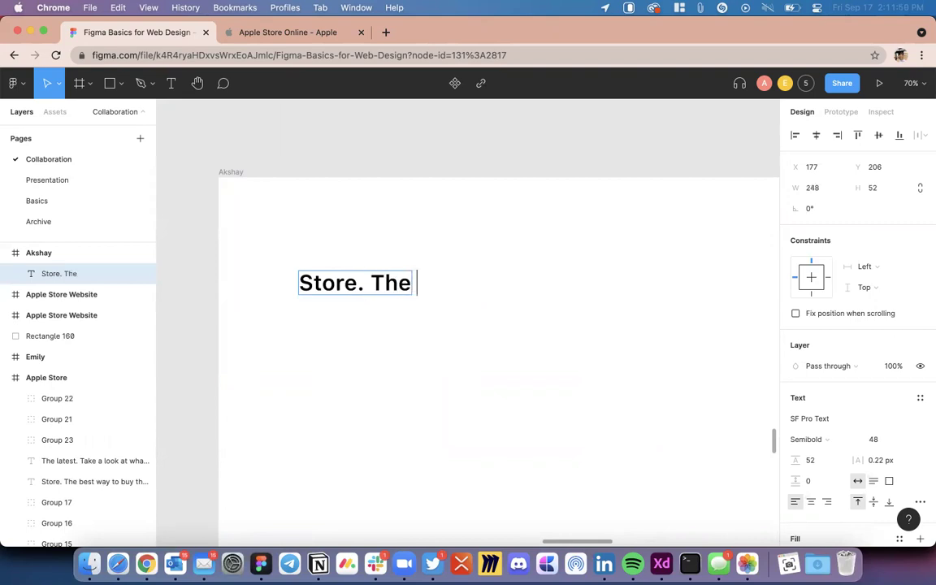
type("place")
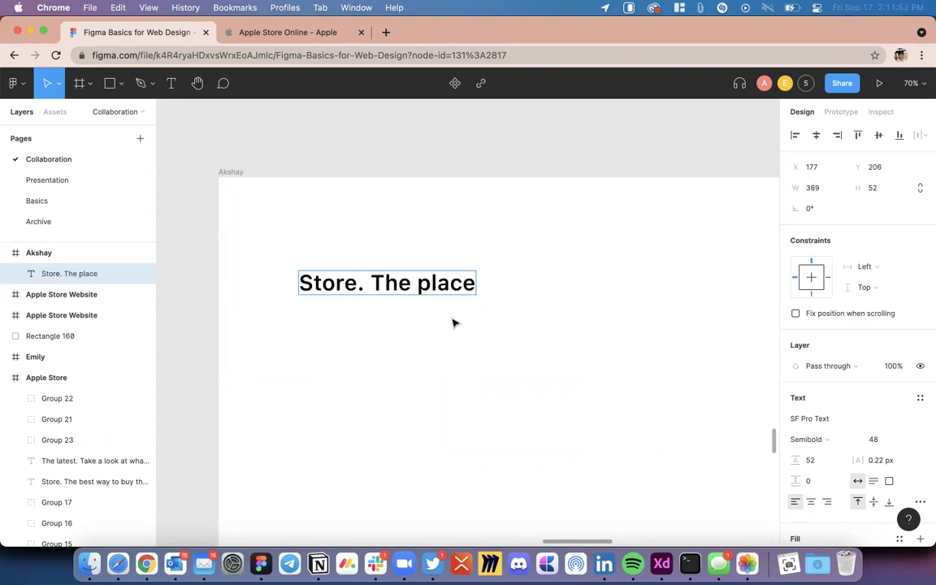
scroll(453, 323, "down", 5)
scroll(453, 322, "left", 5)
scroll(454, 322, "right", 3)
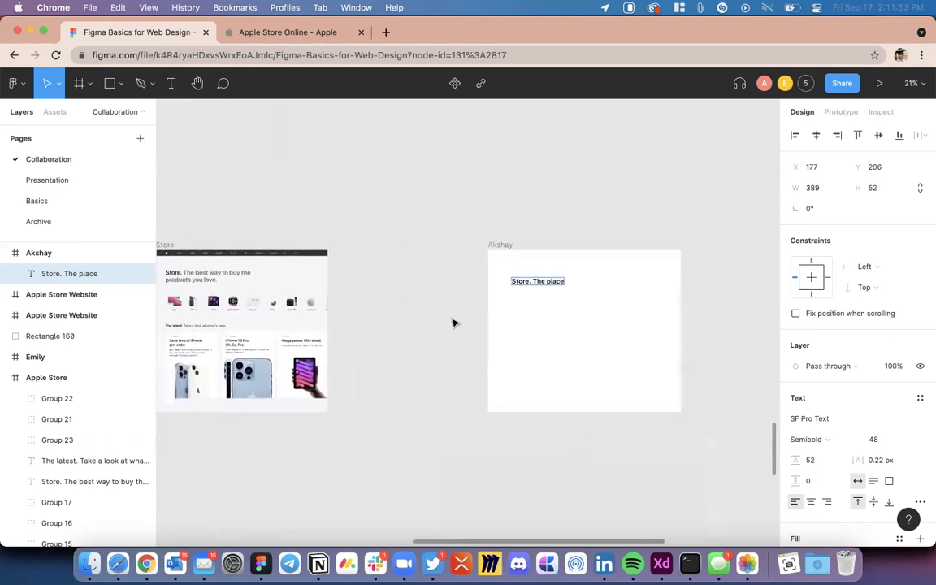
scroll(532, 306, "up", 5)
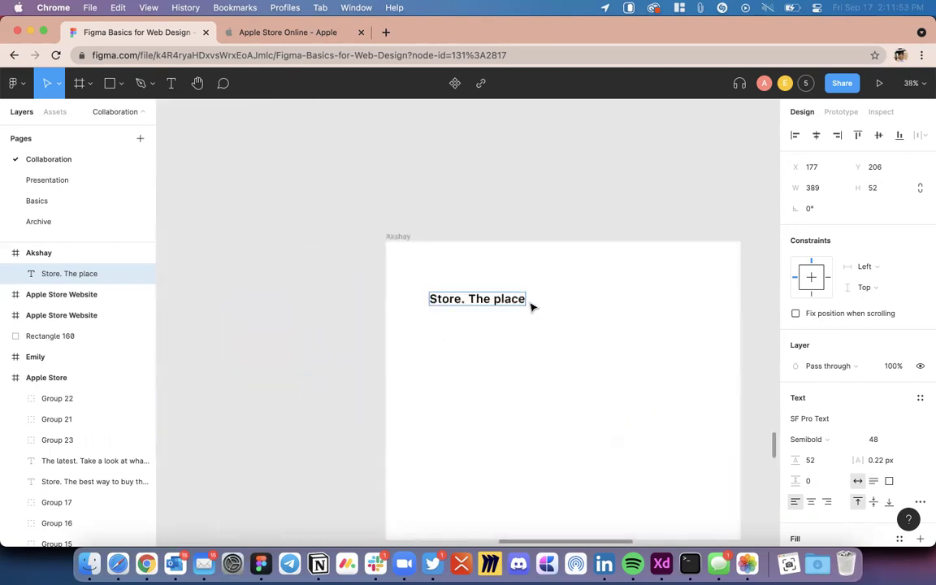
key("BackSpace")
key("BackSpace")
key("BackSpace")
key("BackSpace")
key("BackSpace")
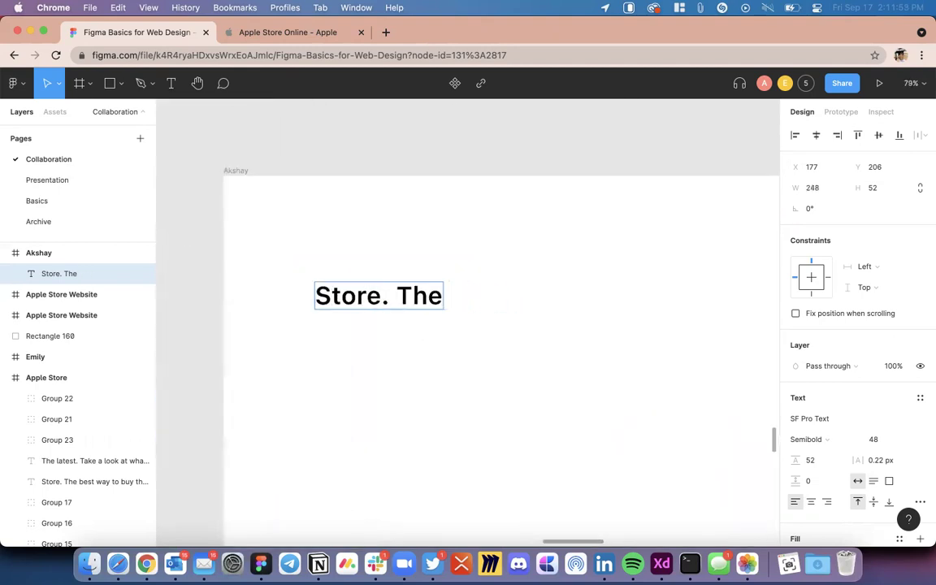
type("best way to buy t")
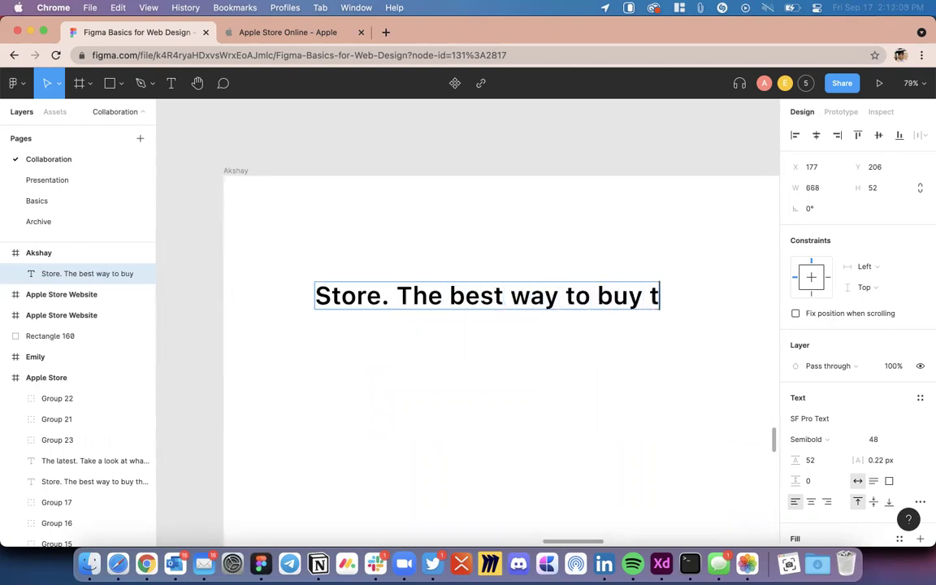
type("he pro")
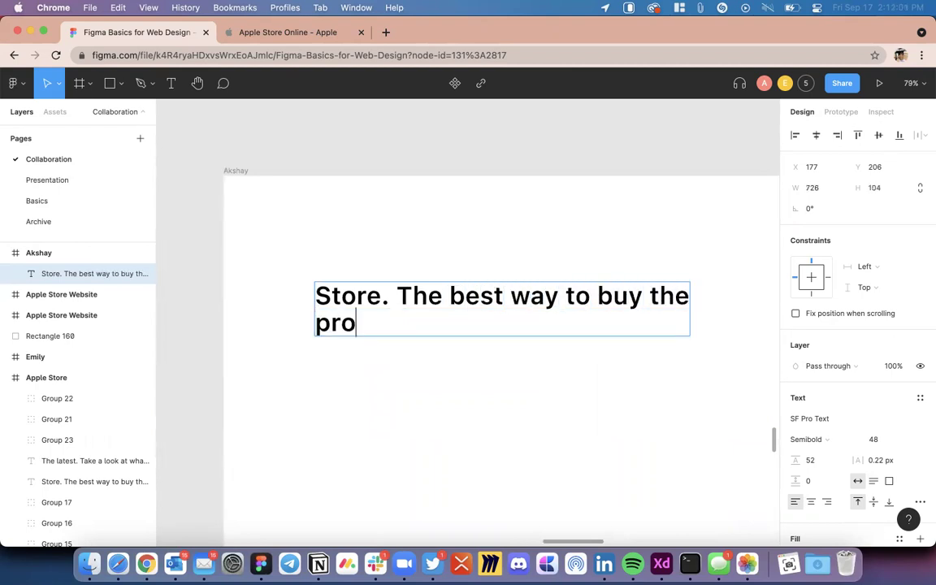
type("duct you love.")
key("Escape")
Step: Keep the new headline's font weight at Semibold
scroll(631, 393, "down", 10)
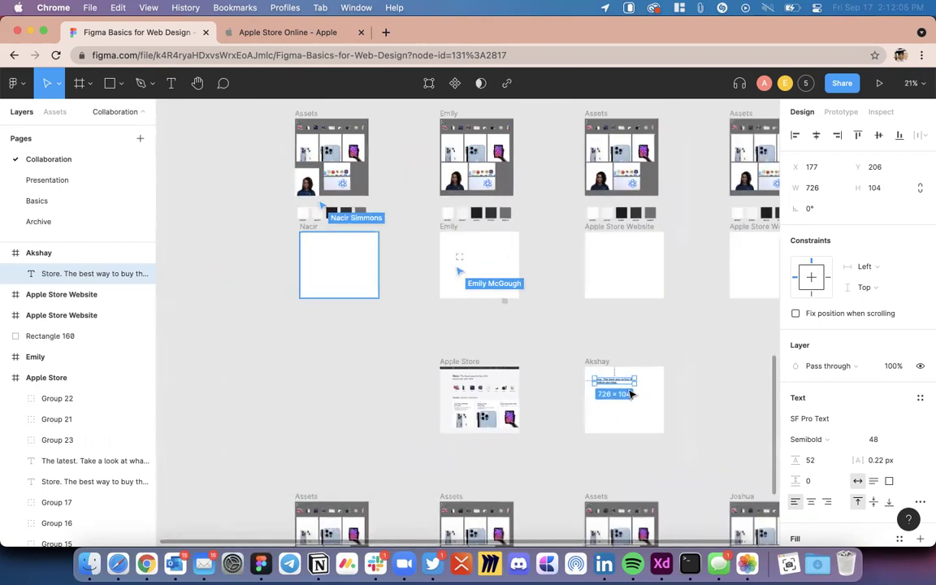
scroll(632, 394, "down", 3)
scroll(616, 323, "up", 8)
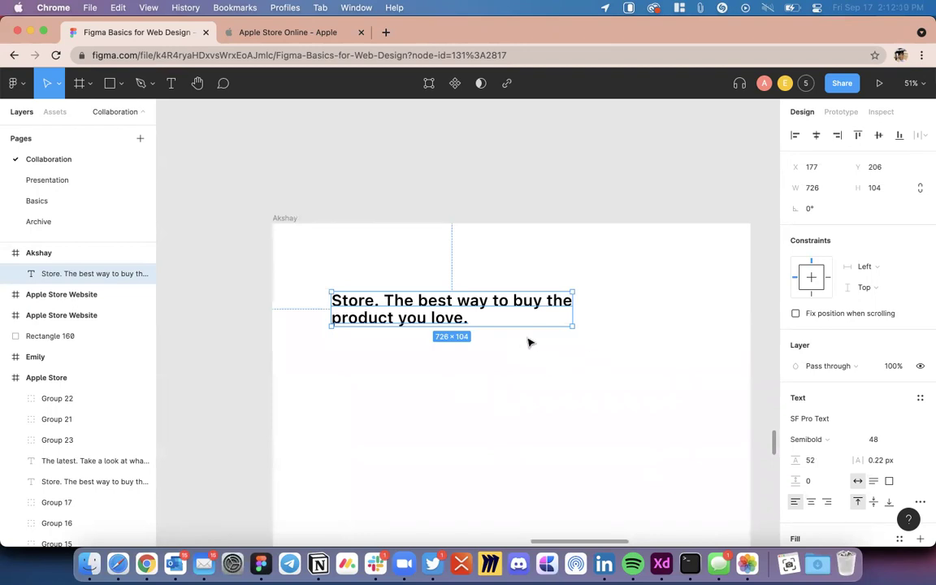
scroll(497, 377, "down", 6)
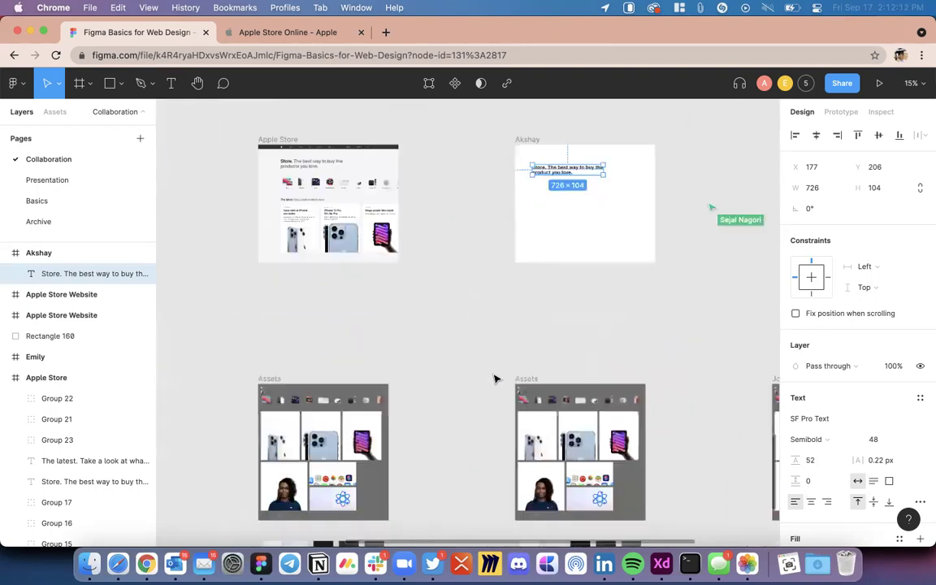
scroll(496, 378, "down", 5)
scroll(496, 379, "up", 10)
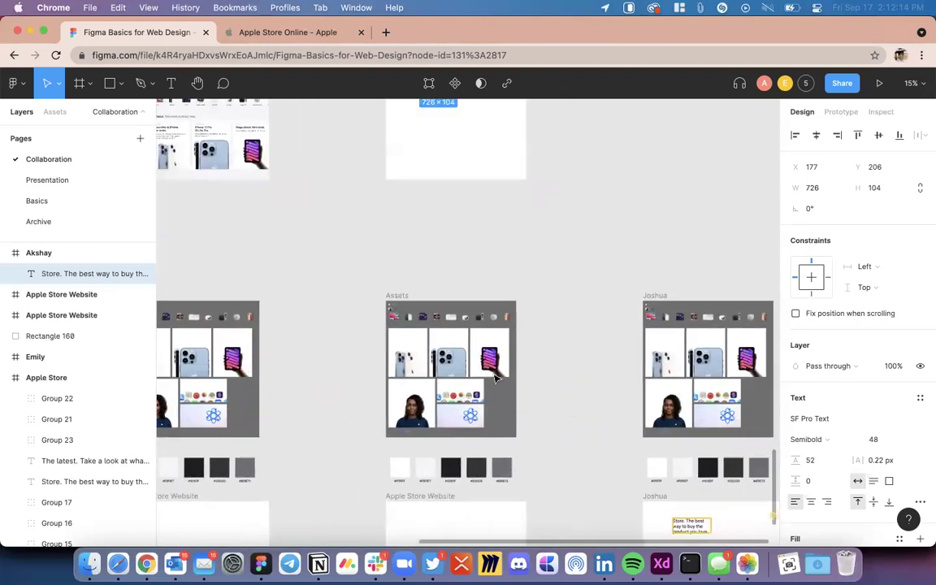
scroll(415, 301, "up", 10)
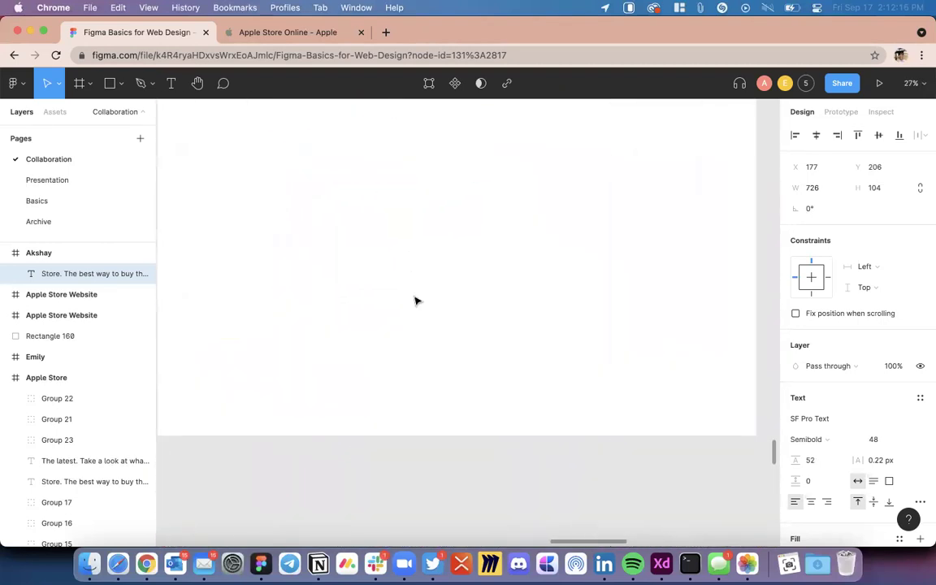
left_click(832, 439)
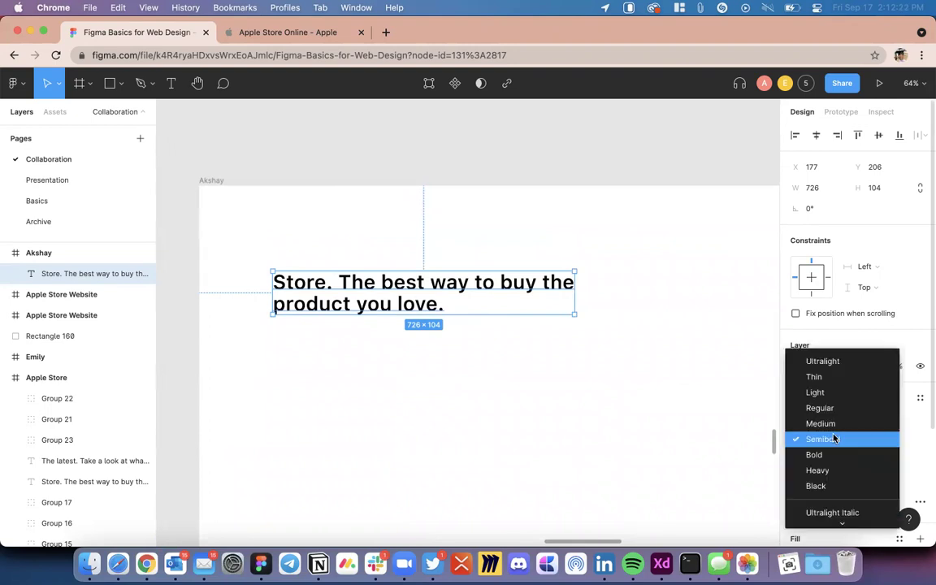
left_click(833, 439)
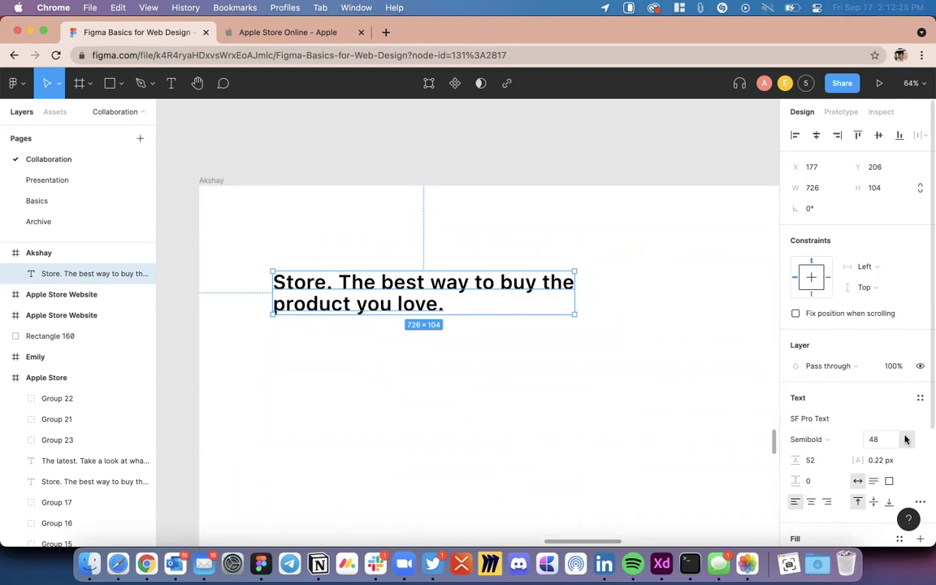
Step: Deselect the headline and pan the canvas over to the original Apple Store heading
left_click(631, 403)
scroll(631, 406, "down", 6)
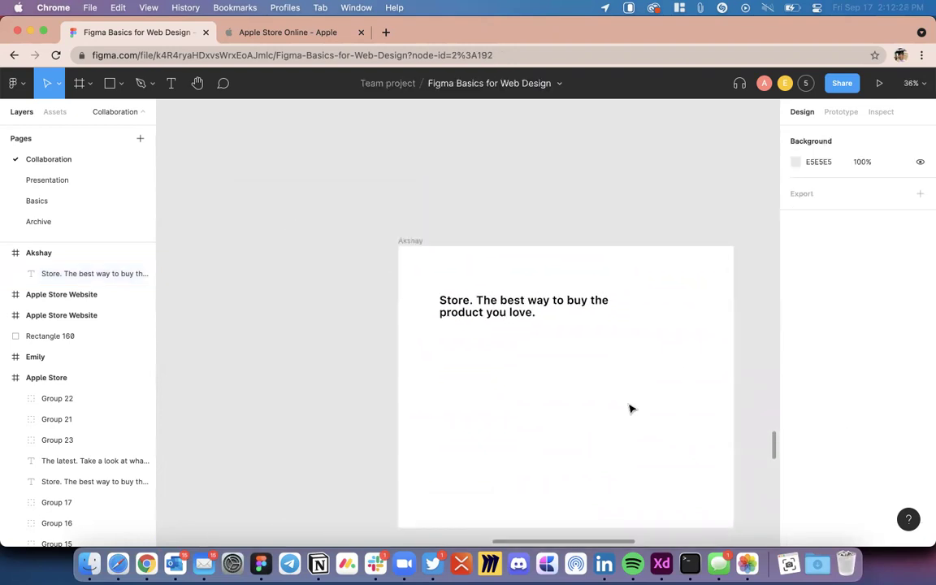
scroll(631, 407, "down", 10)
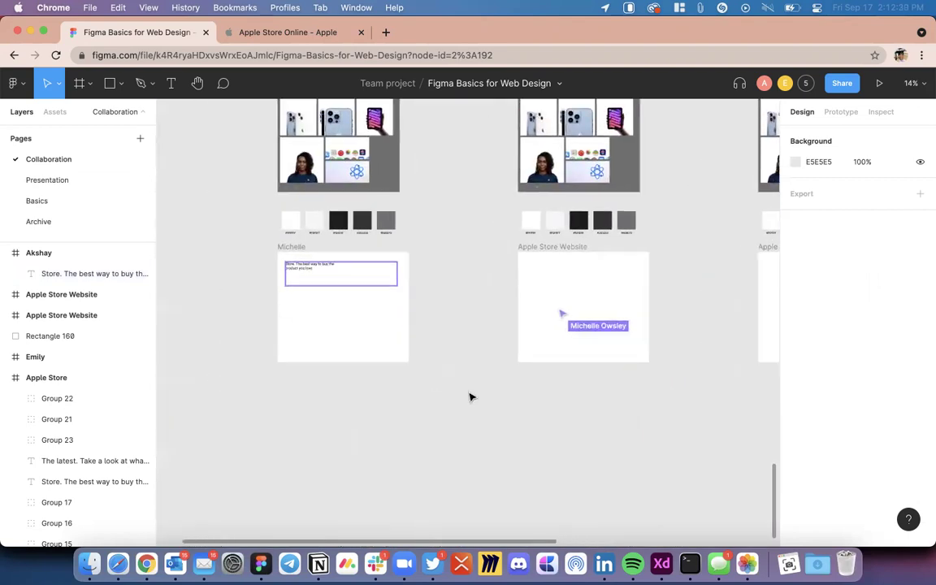
scroll(310, 329, "up", 3)
scroll(310, 329, "up", 5)
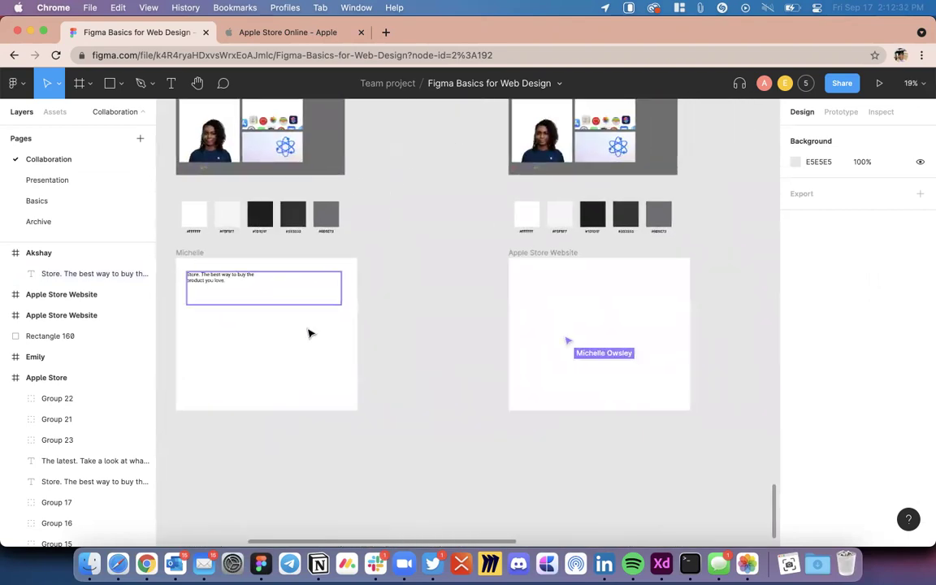
scroll(308, 333, "right", 3)
scroll(308, 333, "up", 5)
scroll(309, 333, "down", 4)
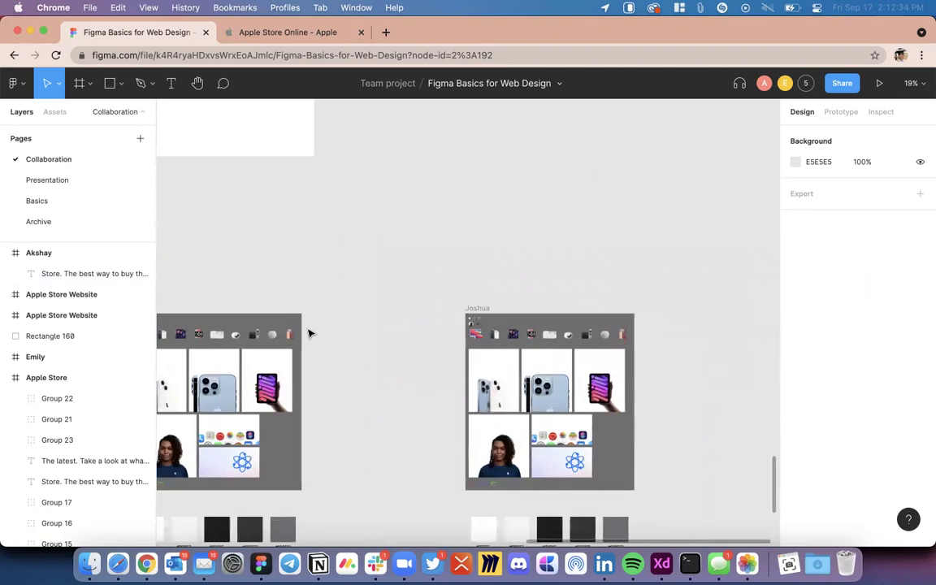
scroll(309, 333, "down", 3)
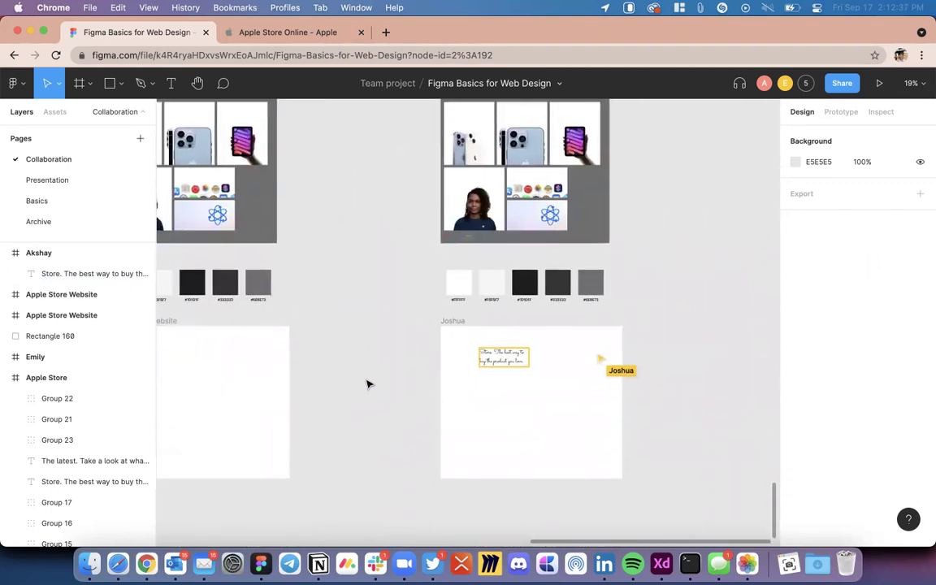
scroll(367, 382, "up", 8)
scroll(367, 382, "left", 3)
scroll(367, 383, "up", 5)
scroll(367, 384, "left", 3)
scroll(590, 331, "down", 4)
scroll(590, 331, "left", 4)
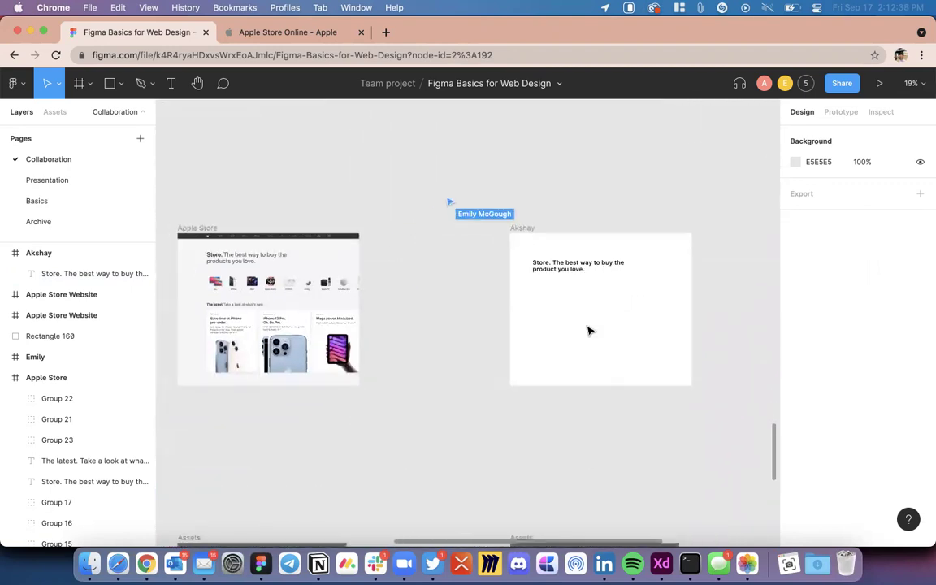
scroll(347, 323, "left", 4)
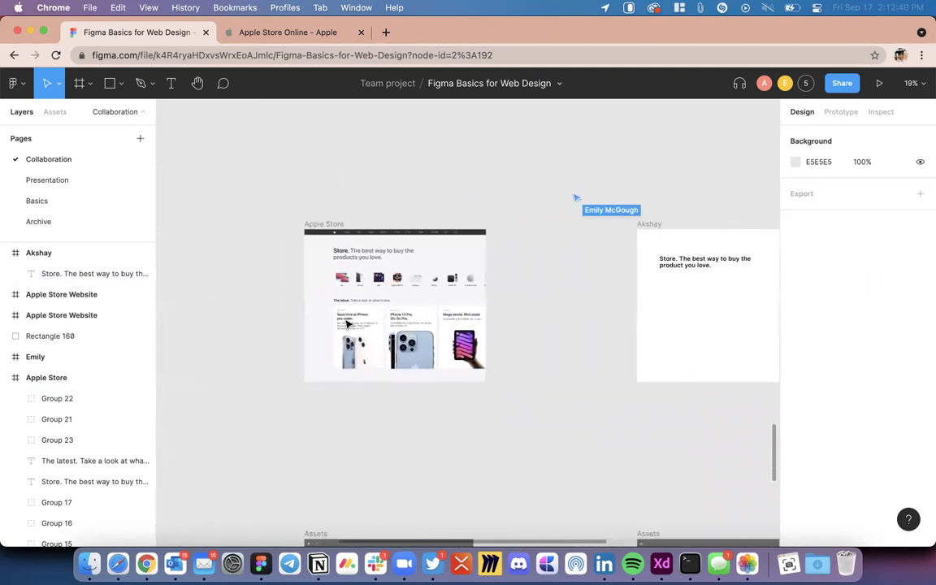
scroll(346, 323, "up", 5)
scroll(347, 324, "up", 5)
scroll(370, 252, "up", 2)
Step: Check the original heading's grey fill on 'The best', reading 6E6E73
double_click(351, 232)
left_click(351, 231)
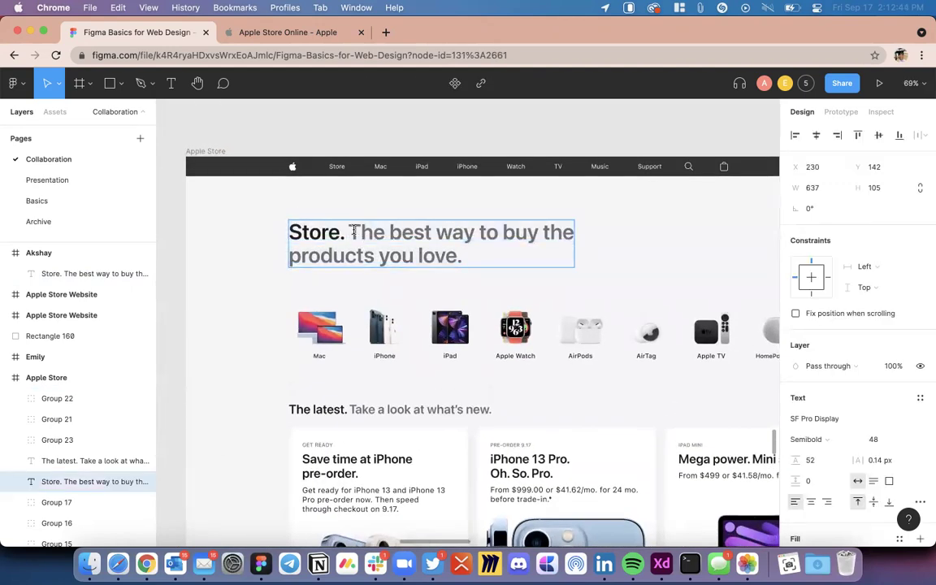
left_click_drag(354, 231, 428, 241)
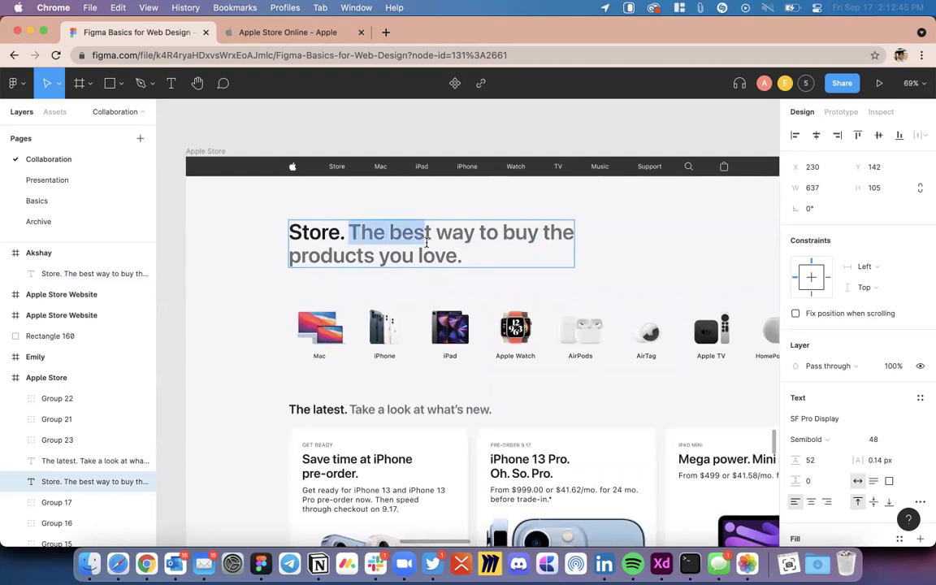
scroll(832, 475, "down", 4)
left_click(818, 403)
scroll(425, 362, "down", 5)
scroll(487, 359, "right", 2)
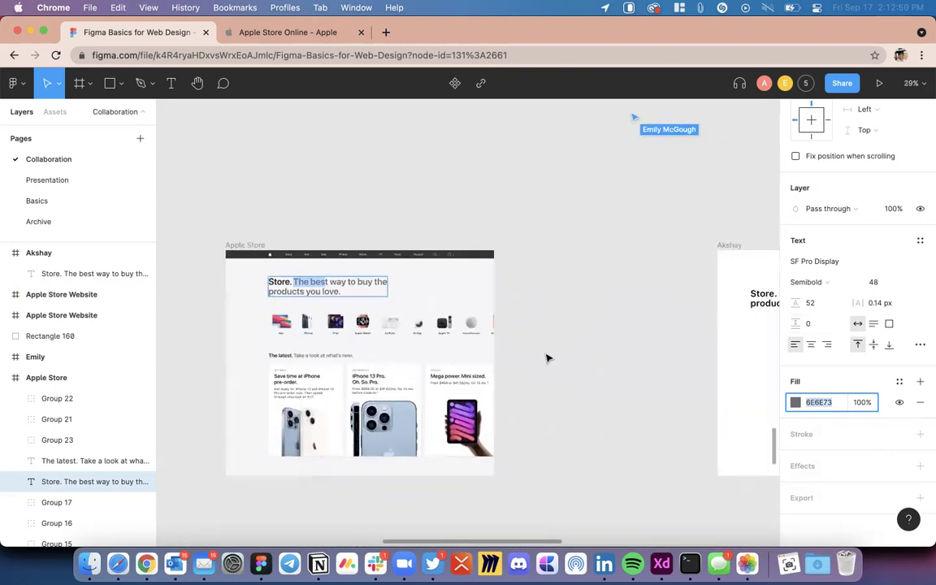
scroll(546, 358, "right", 4)
key("Escape")
scroll(684, 278, "up", 5)
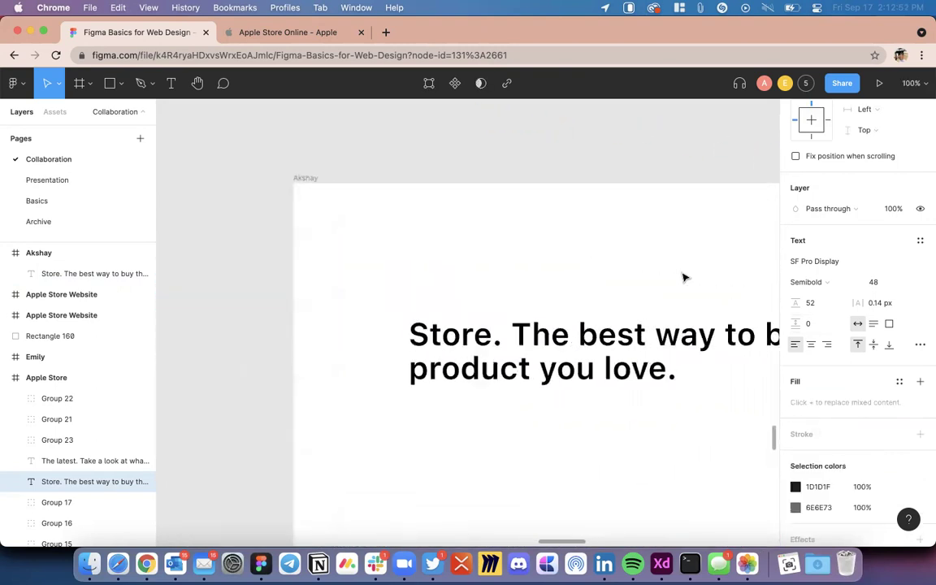
scroll(424, 307, "right", 3)
Step: Colour the Akshay headline's words after 'Store.' grey 6E6E73
key("Return")
left_click(391, 286)
left_click_drag(388, 281, 560, 321)
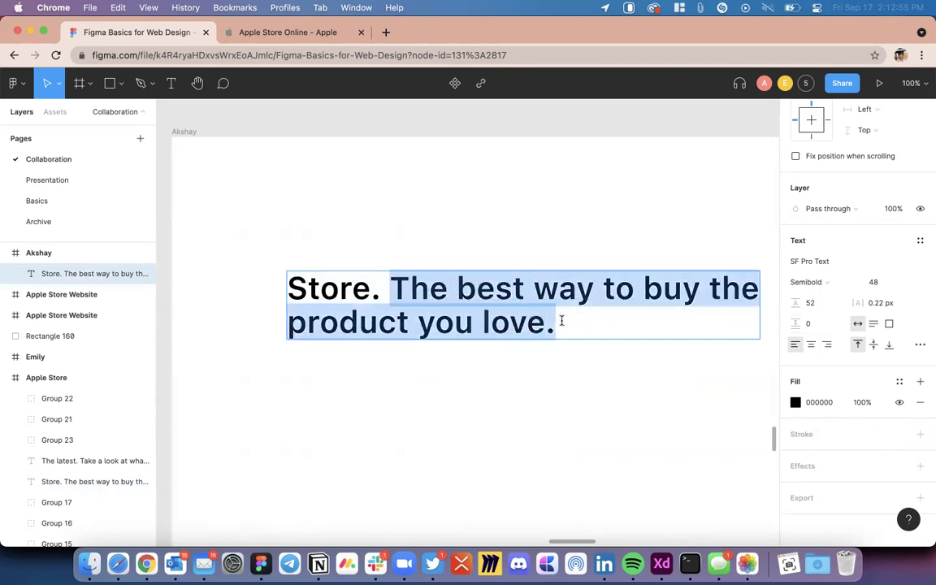
left_click(825, 398)
type("6E6E73")
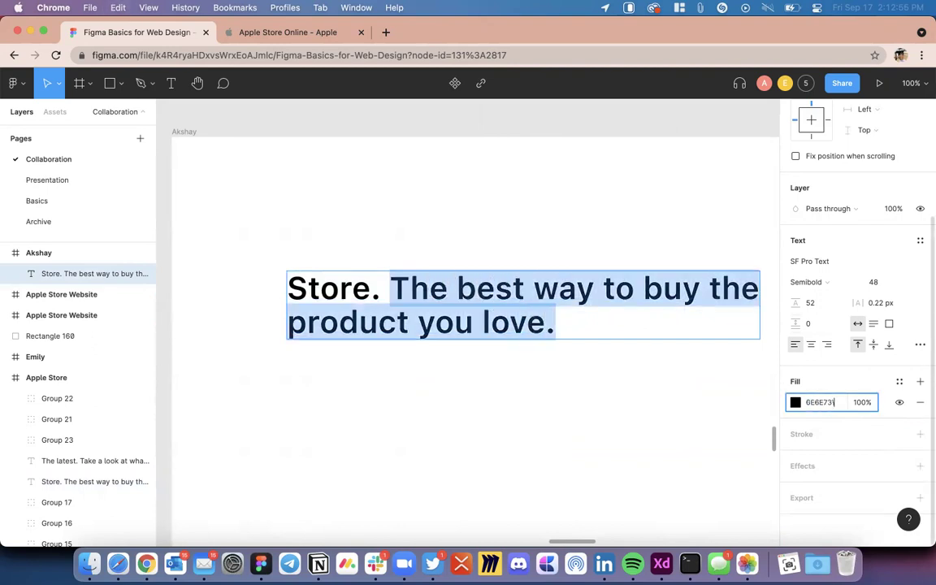
key("Return")
key("Escape")
scroll(601, 439, "down", 10)
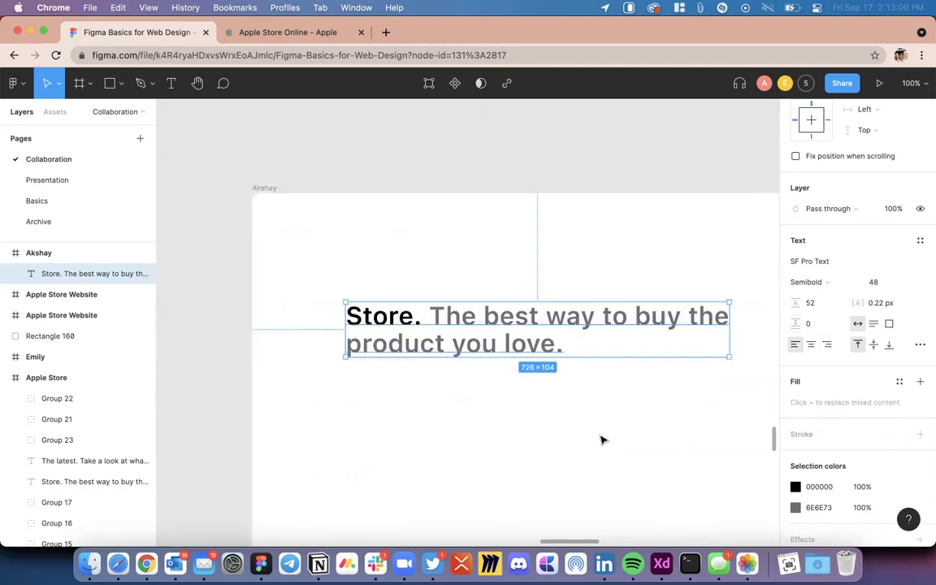
left_click(522, 281)
scroll(522, 282, "down", 5)
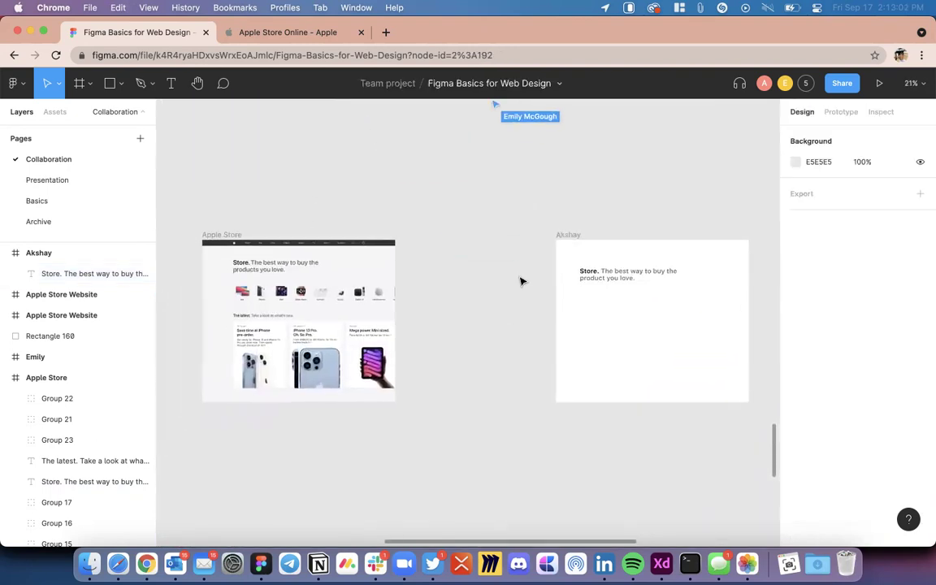
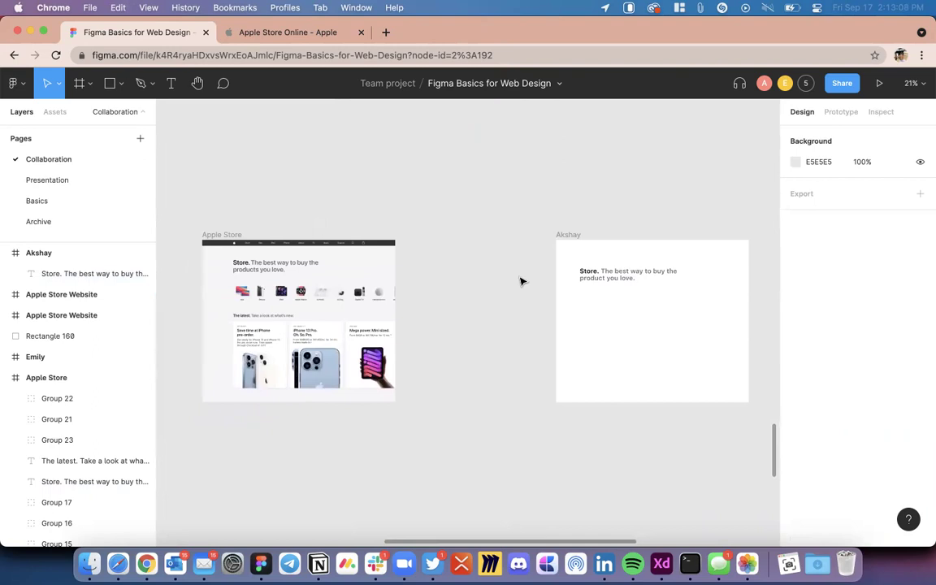
Step: Change the Akshay headline's letter spacing from 0.22 px to 0.14 px, matching the Apple Store headline
left_click(617, 280)
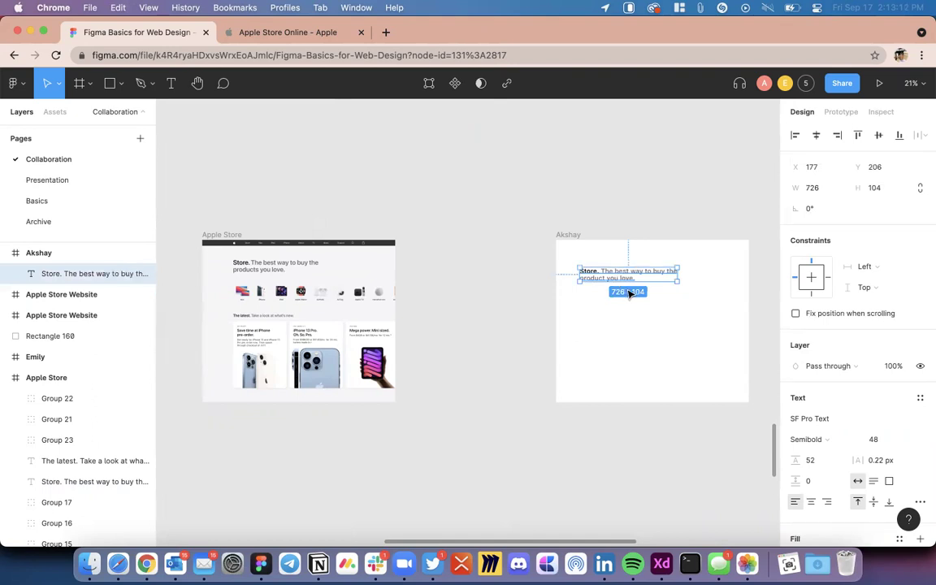
left_click(302, 268)
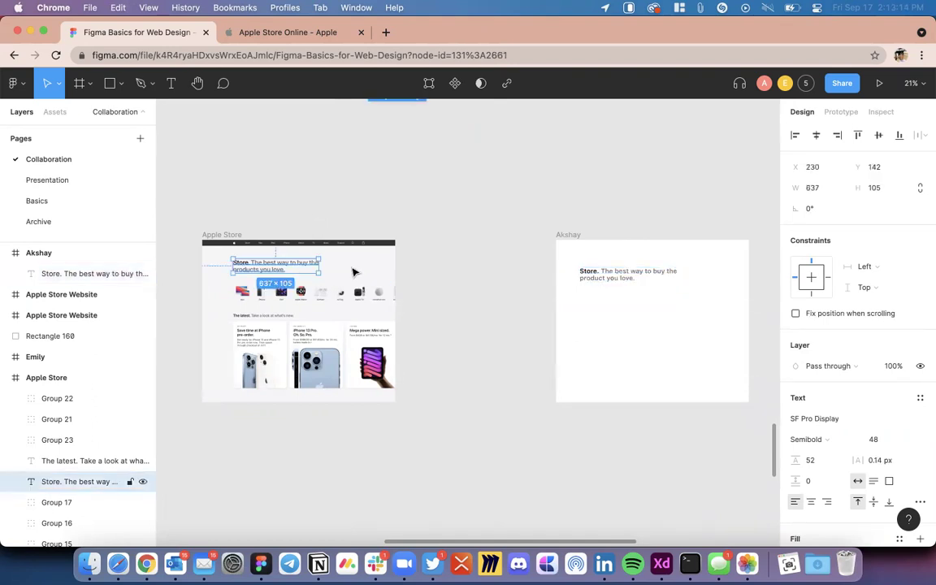
left_click(593, 273)
left_click(878, 461)
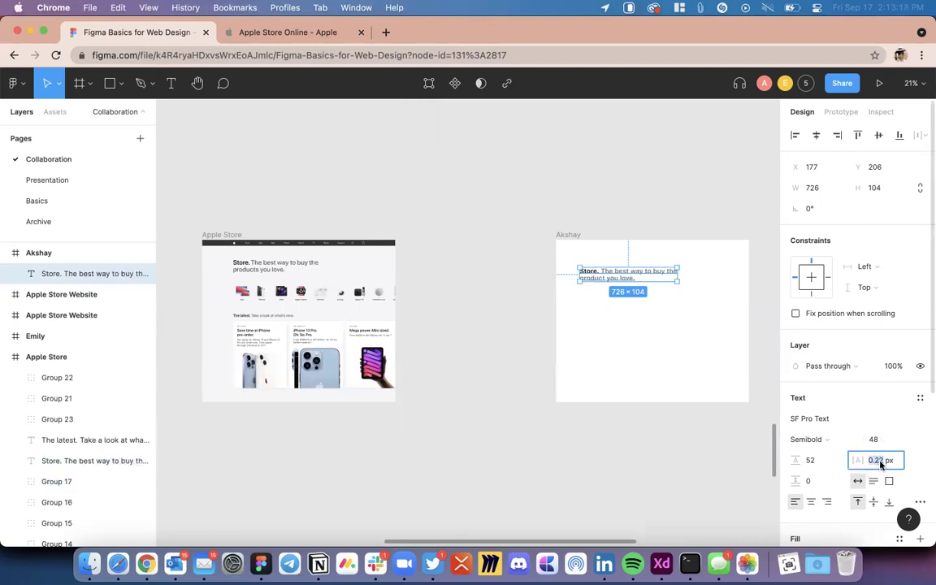
type("0.14")
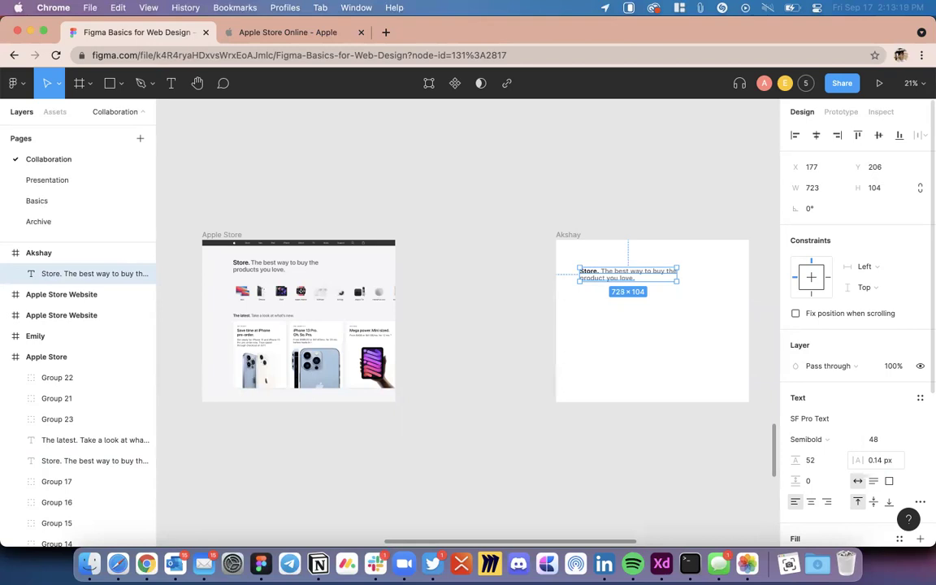
left_click(689, 482)
scroll(663, 398, "down", 2)
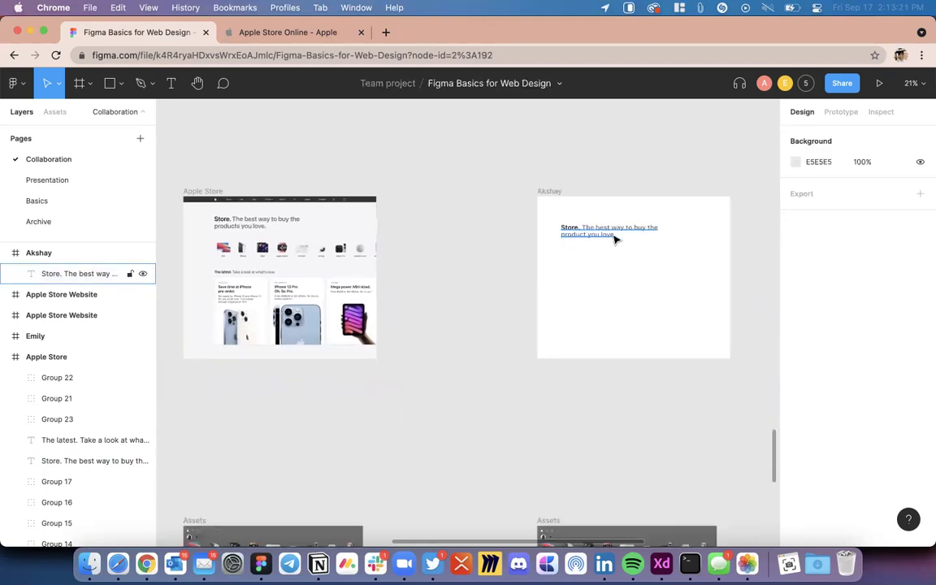
Step: Select the words after 'Store.' in the Akshay headline
scroll(618, 240, "up", 6)
scroll(479, 289, "up", 3)
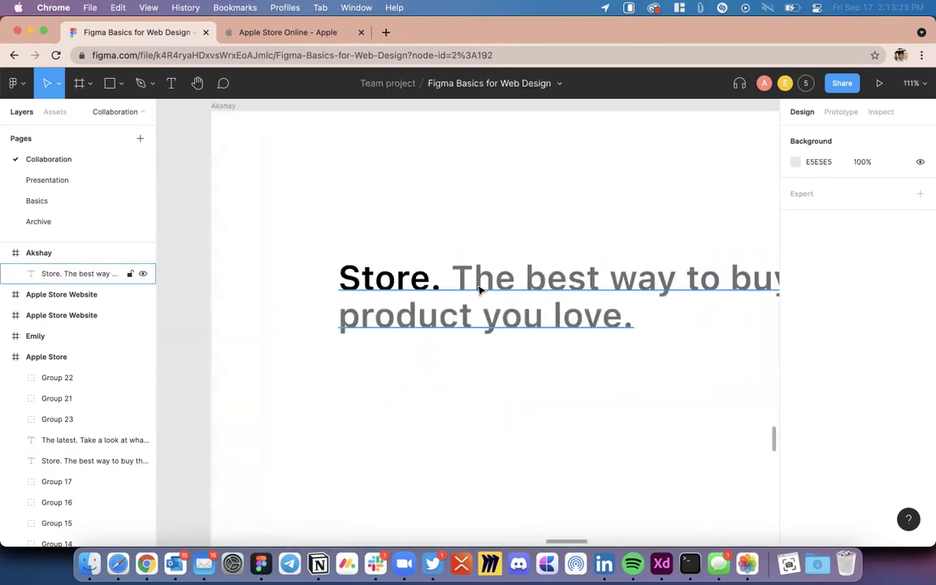
left_click(478, 282)
double_click(459, 284)
left_click_drag(453, 281, 642, 321)
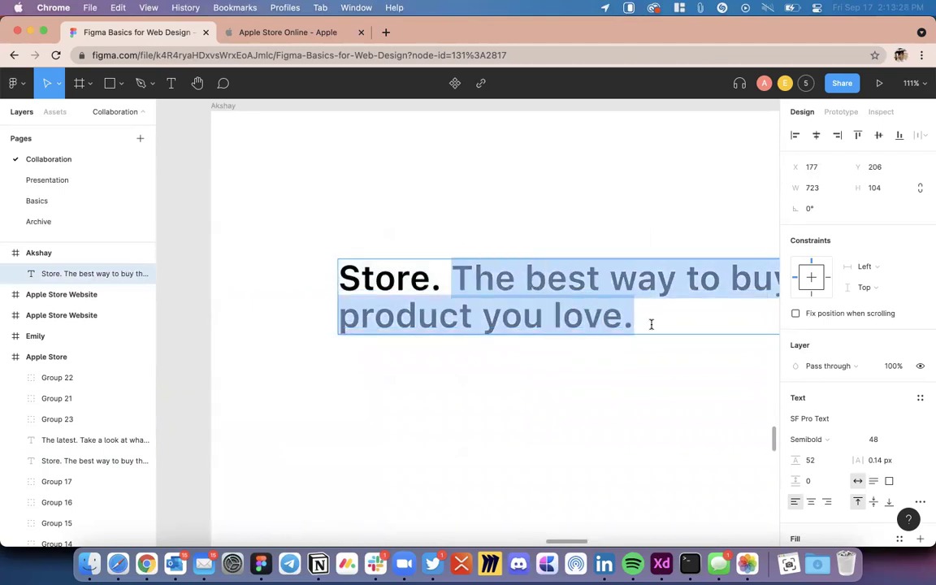
Step: Colour those words 6E6E73 grey by sampling the Assets swatch, then exit text editing
scroll(595, 321, "down", 10)
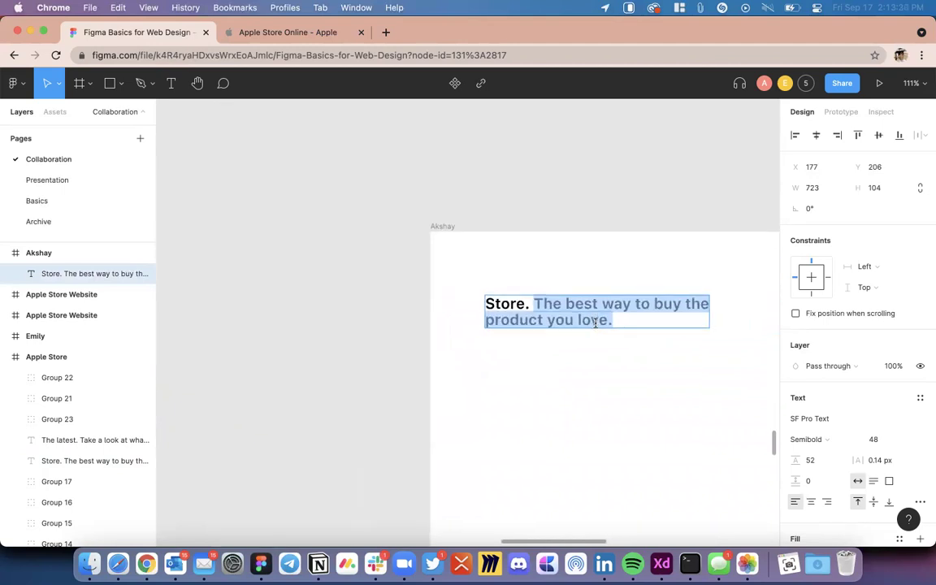
scroll(632, 385, "down", 5)
scroll(632, 385, "left", 2)
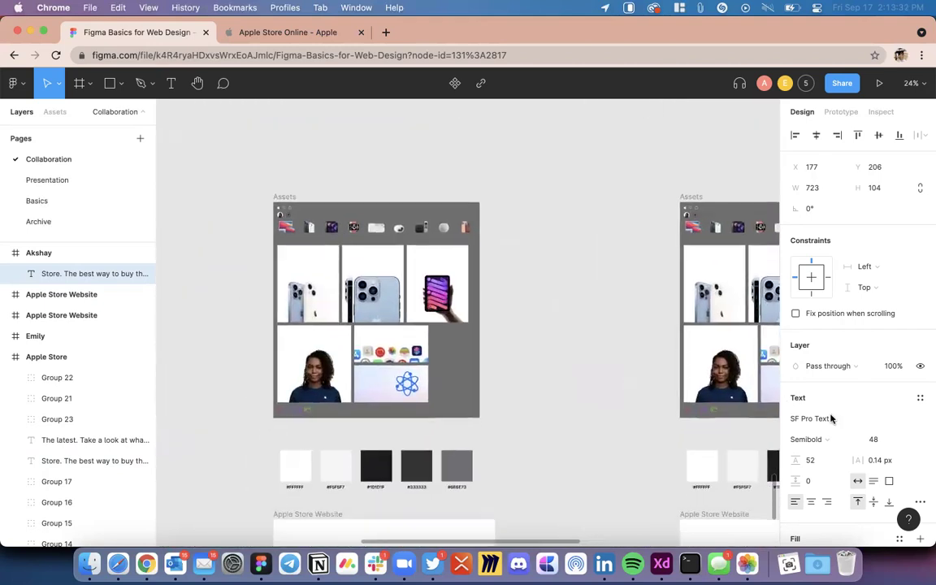
scroll(830, 418, "down", 3)
scroll(809, 458, "down", 1)
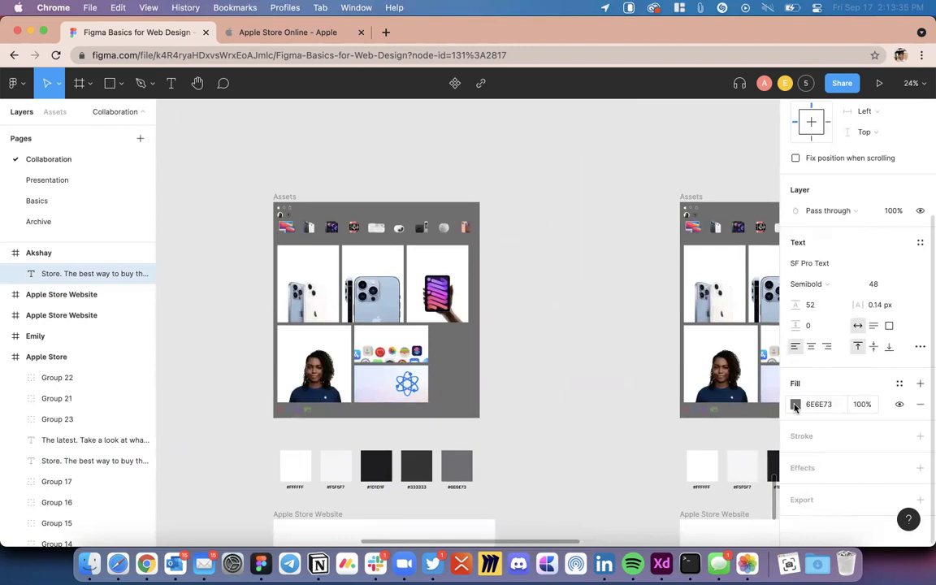
left_click(795, 405)
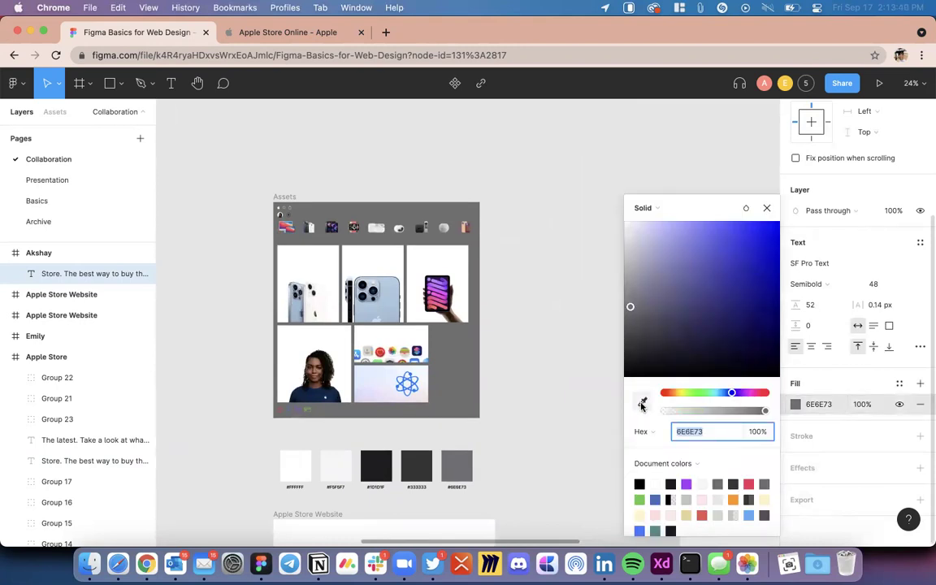
left_click(642, 403)
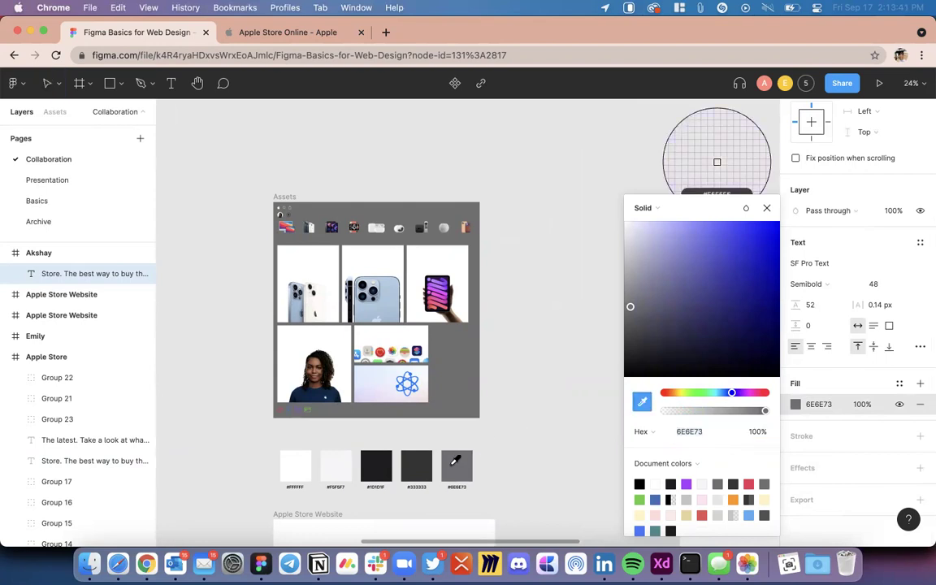
scroll(453, 443, "down", 2)
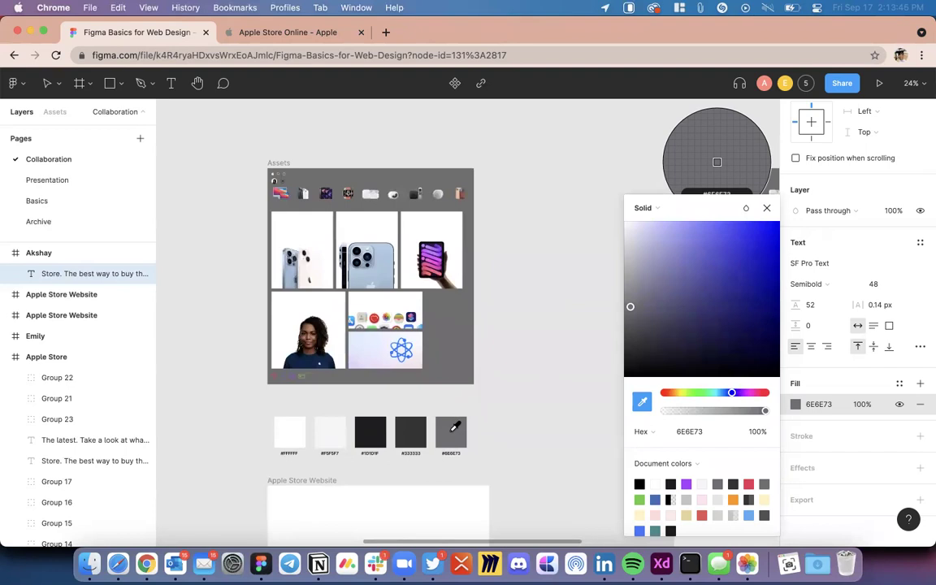
left_click(452, 428)
key("Escape")
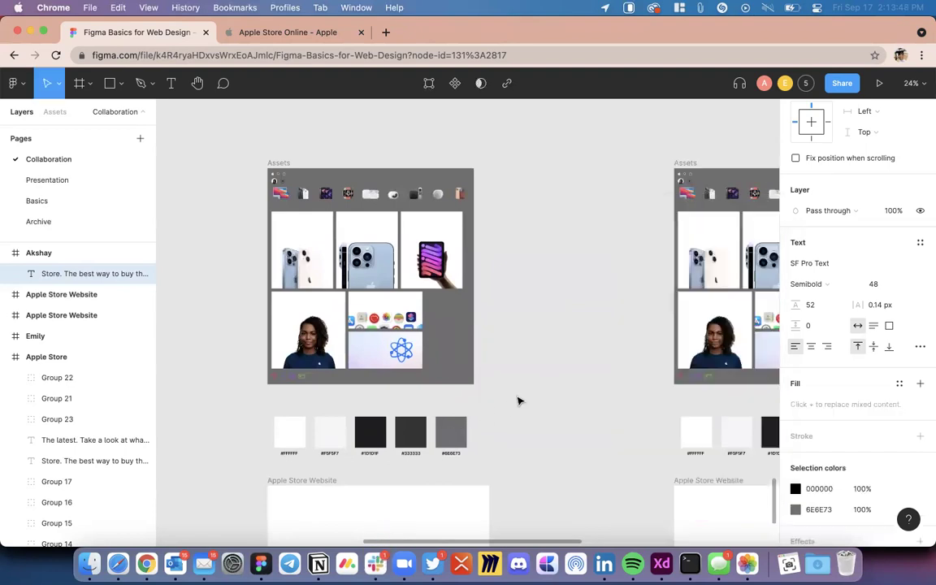
scroll(520, 400, "down", 5)
scroll(520, 400, "right", 5)
key("Escape")
Step: Pan and zoom around the canvas to review the two-tone Akshay headline
scroll(525, 413, "up", 10)
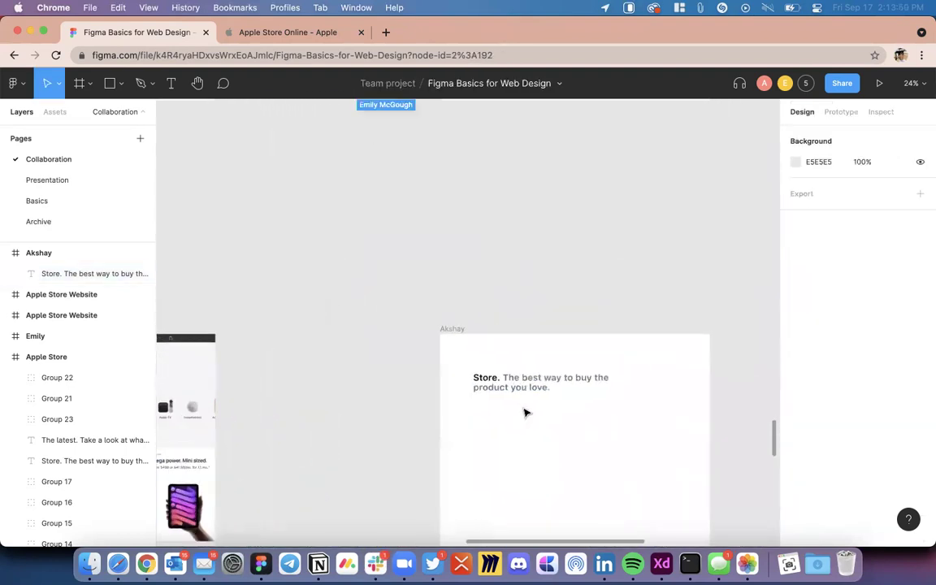
scroll(485, 321, "right", 2)
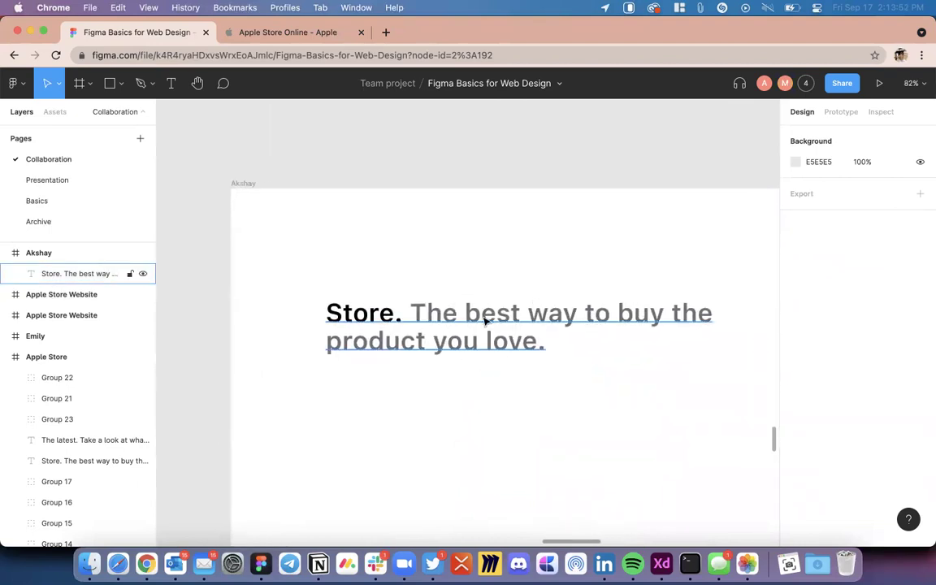
scroll(515, 334, "down", 5)
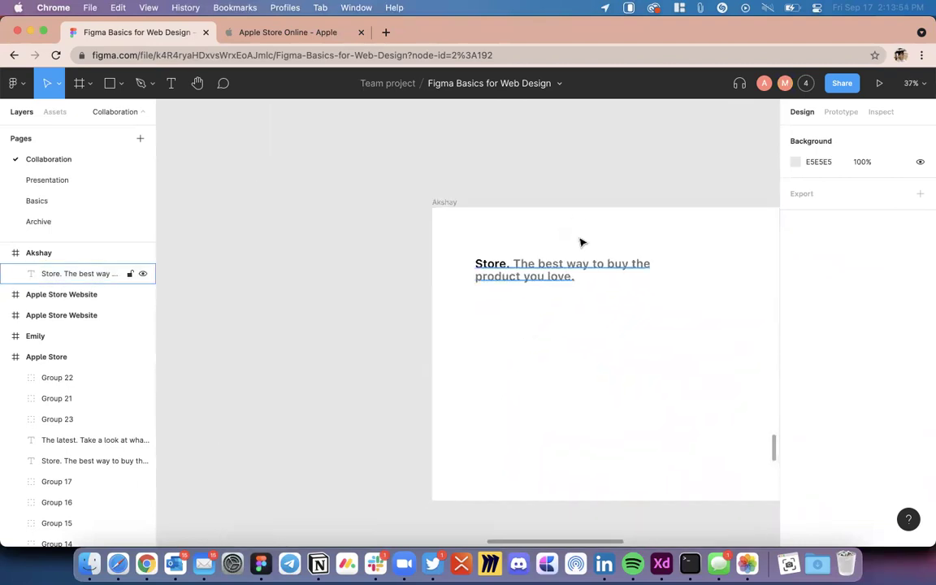
scroll(536, 334, "down", 3)
scroll(426, 341, "down", 3)
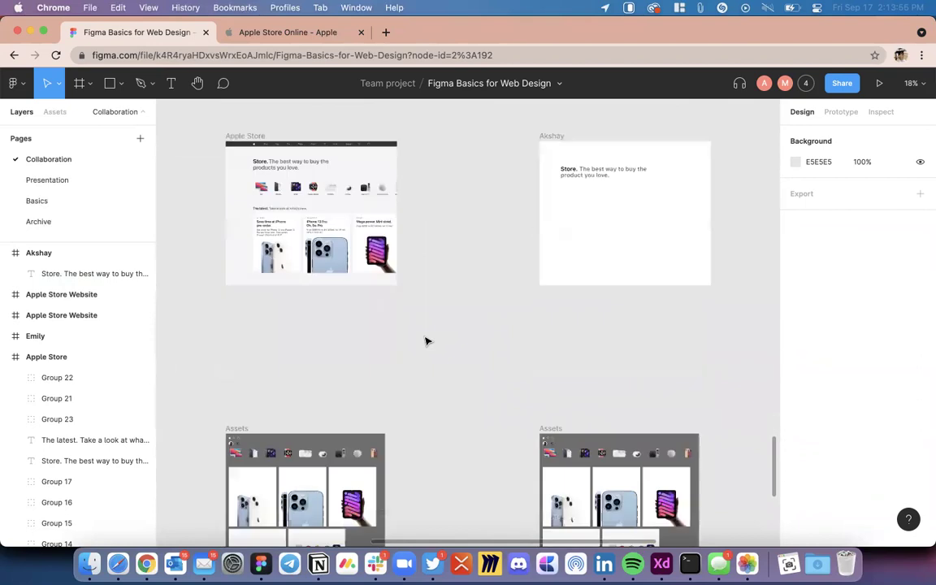
scroll(426, 342, "down", 3)
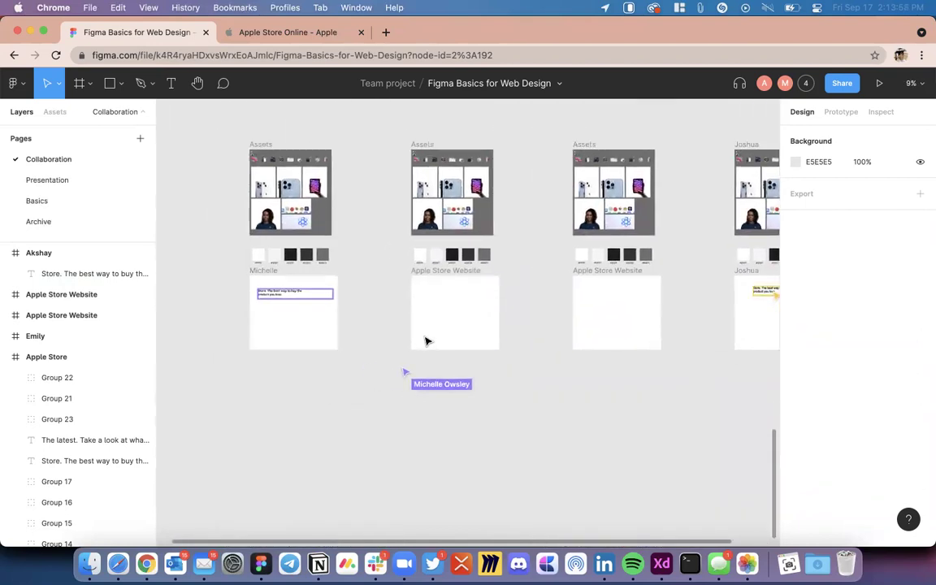
scroll(425, 341, "up", 6)
scroll(428, 341, "up", 5)
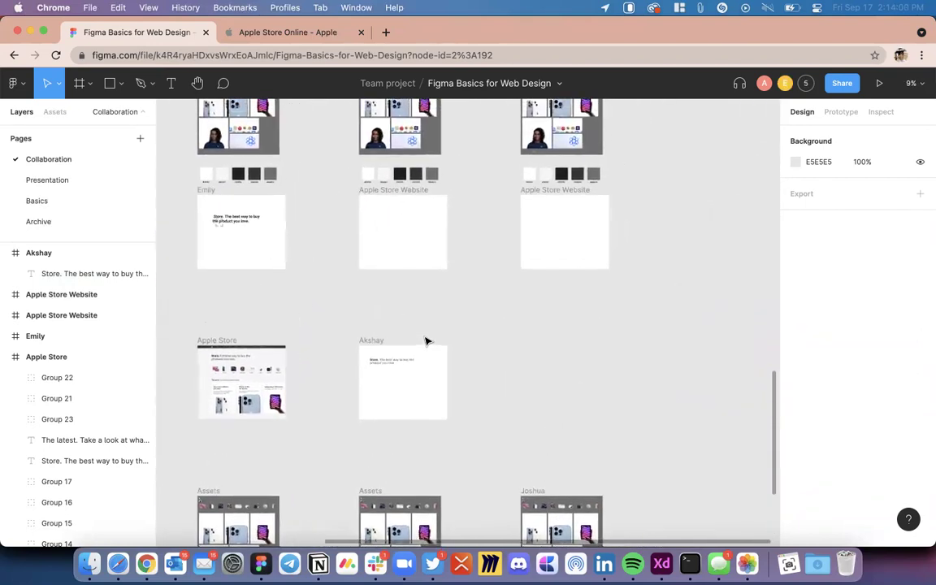
scroll(451, 345, "down", 5)
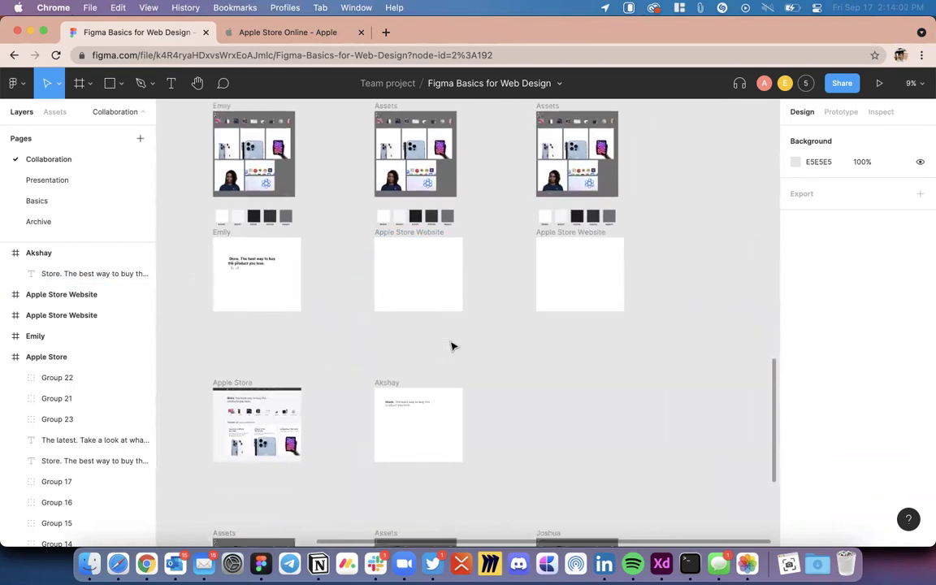
scroll(451, 345, "down", 4)
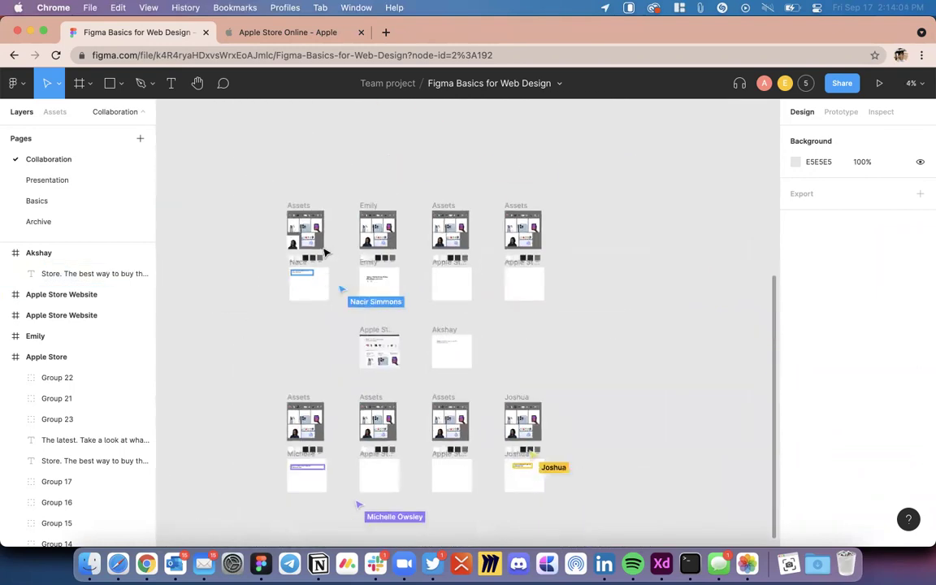
scroll(324, 251, "up", 8)
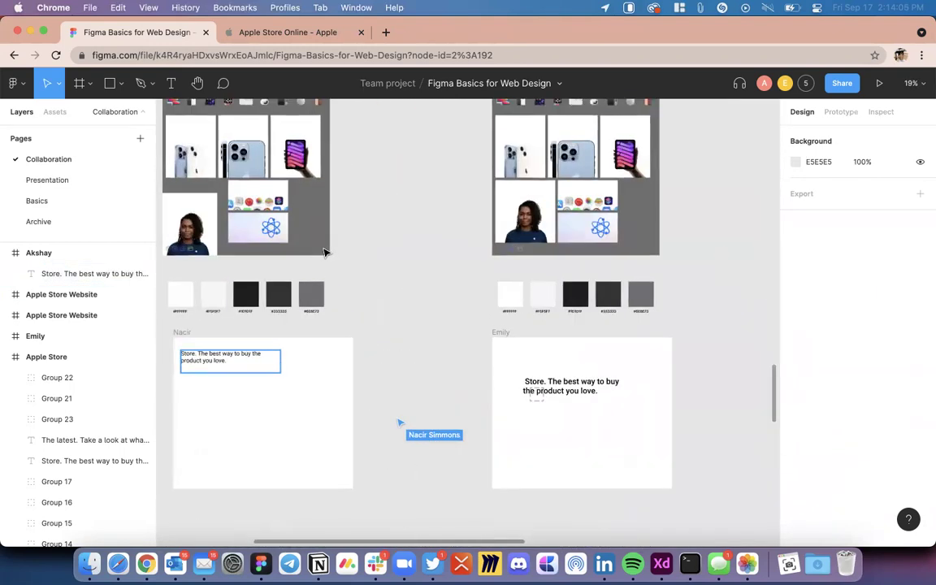
scroll(512, 393, "down", 6)
scroll(511, 393, "right", 3)
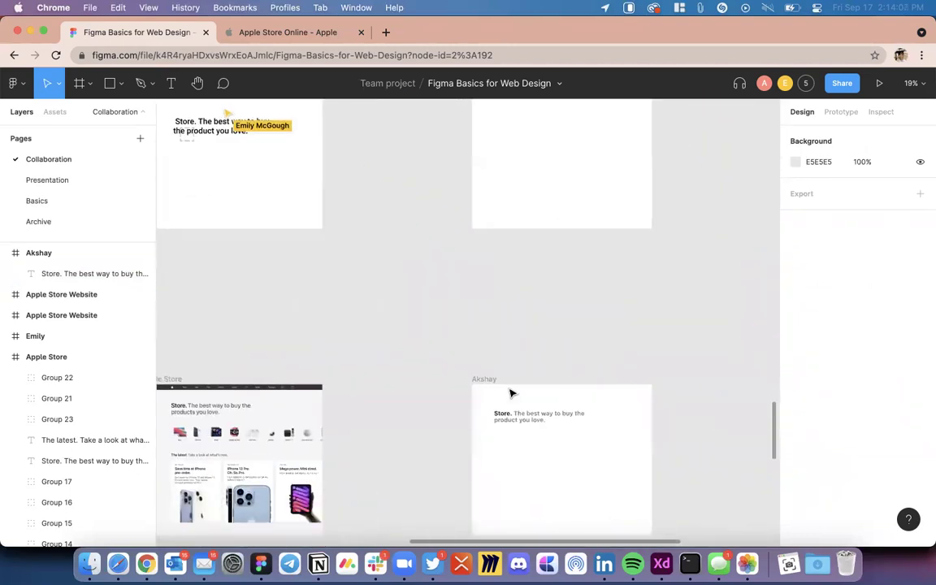
scroll(467, 317, "up", 4)
Step: Compare both headlines' distances to their frame edges using distance measurements
left_click(465, 300)
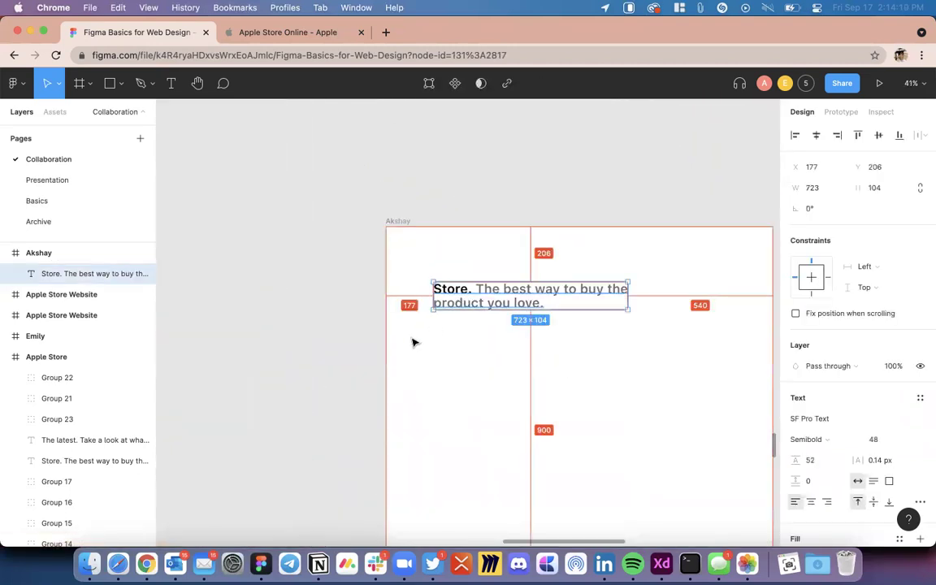
scroll(411, 341, "down", 5)
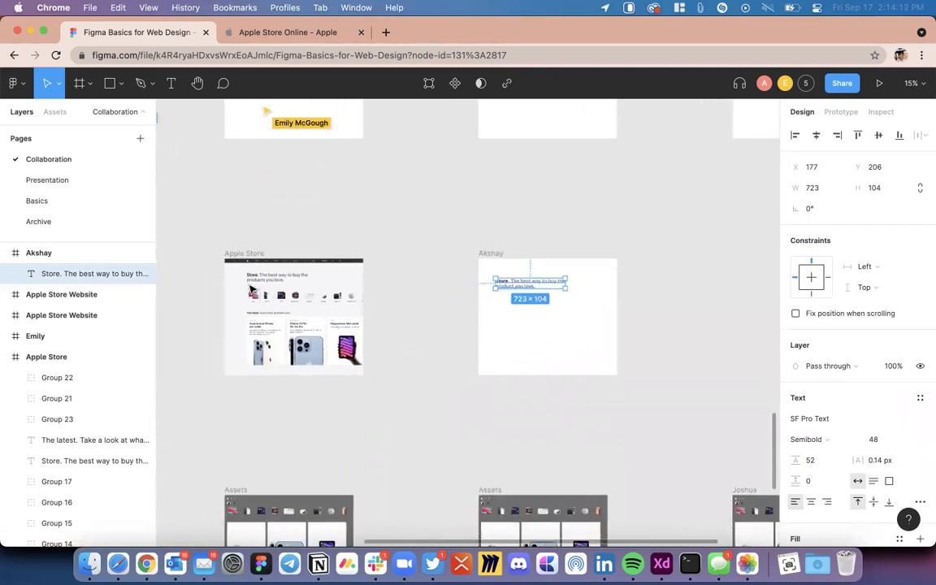
left_click(248, 278)
scroll(248, 278, "up", 3)
key("alt")
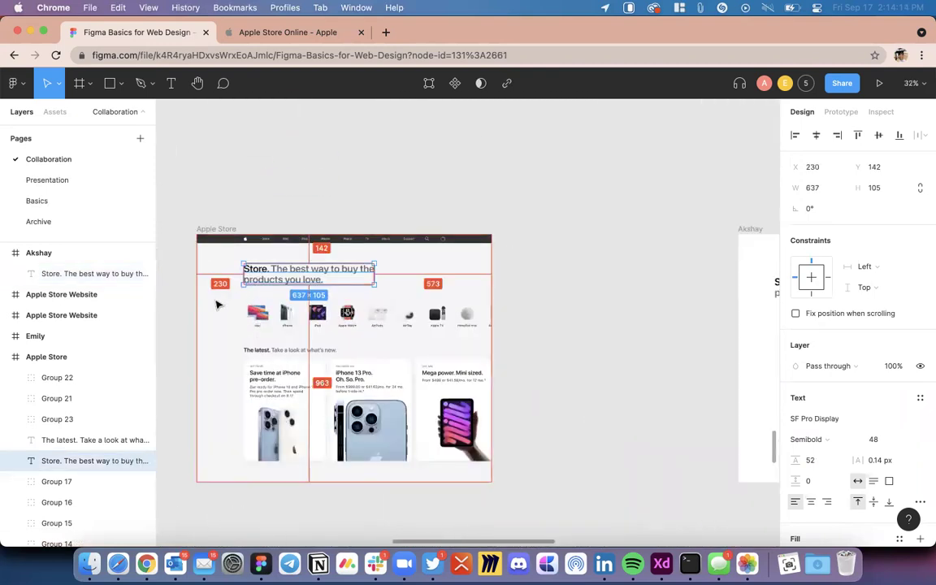
key("alt")
scroll(359, 319, "right", 3)
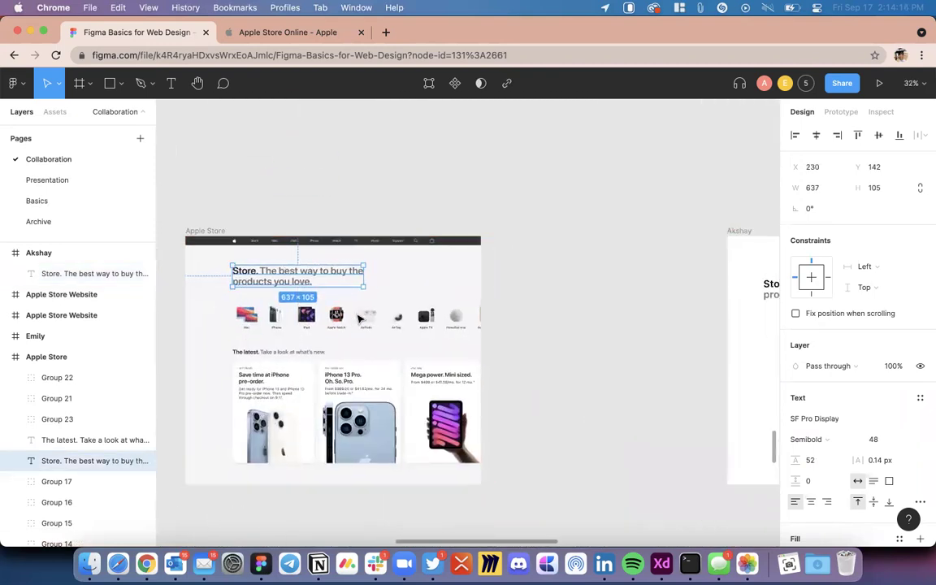
scroll(359, 318, "left", 3)
key("alt")
scroll(612, 399, "right", 10)
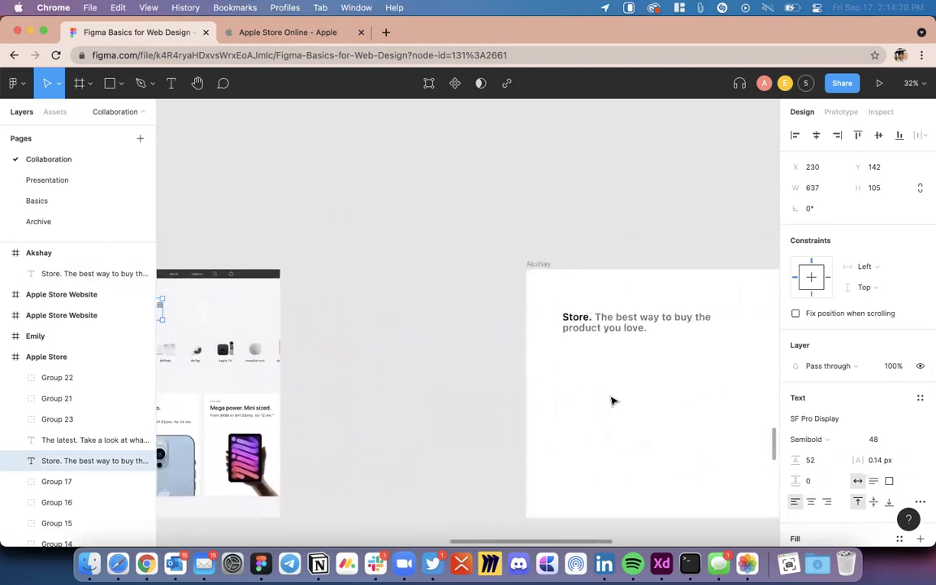
scroll(612, 399, "up", 3)
Step: Deselect the Akshay headline and select the Apple Store reference frame to view its product row
left_click(512, 327)
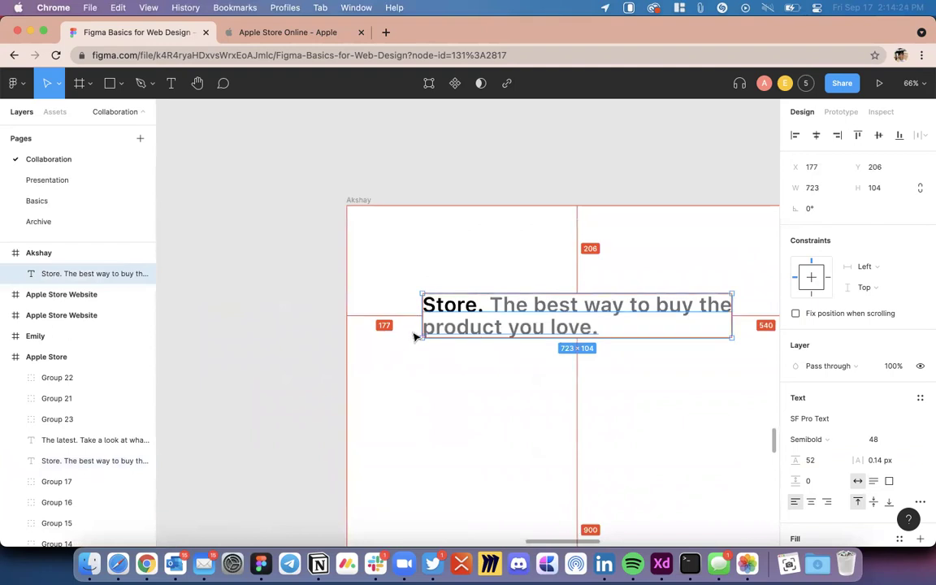
scroll(512, 256, "down", 6)
left_click(349, 338)
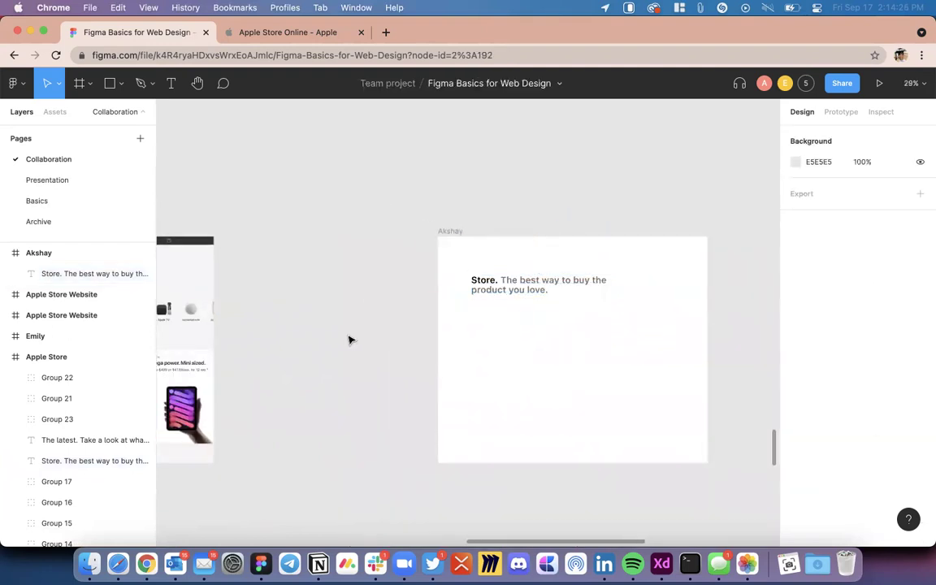
scroll(349, 339, "left", 4)
scroll(349, 339, "left", 5)
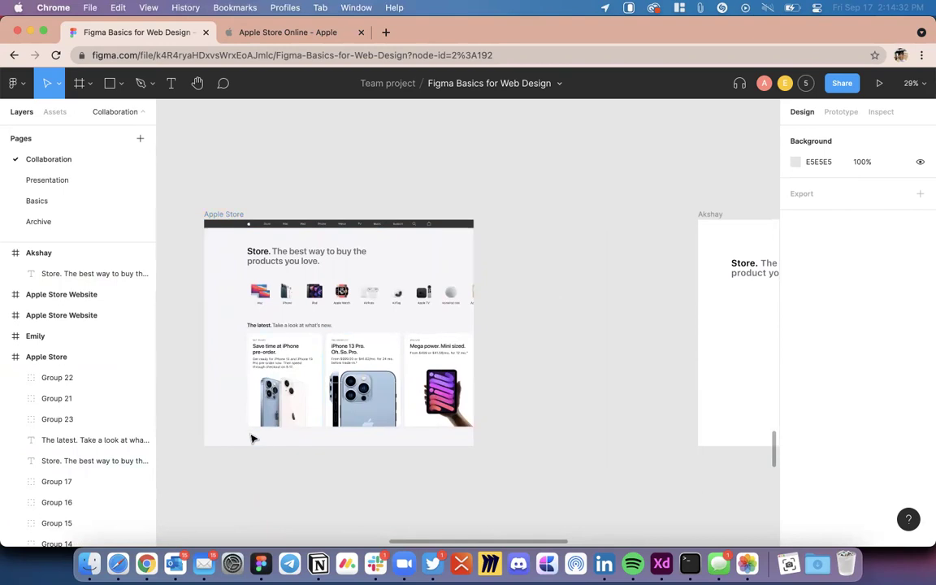
scroll(224, 463, "up", 10)
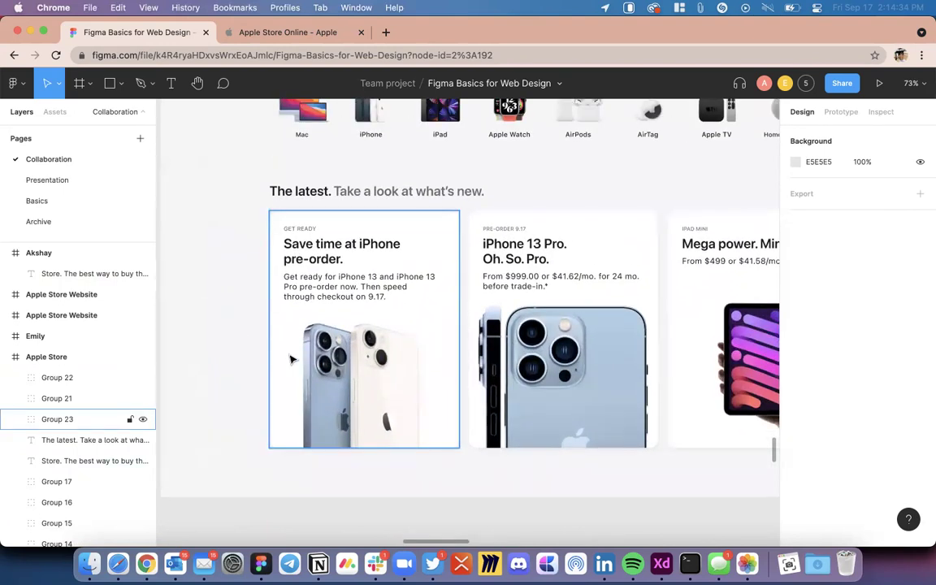
scroll(291, 359, "up", 2)
scroll(395, 231, "down", 10)
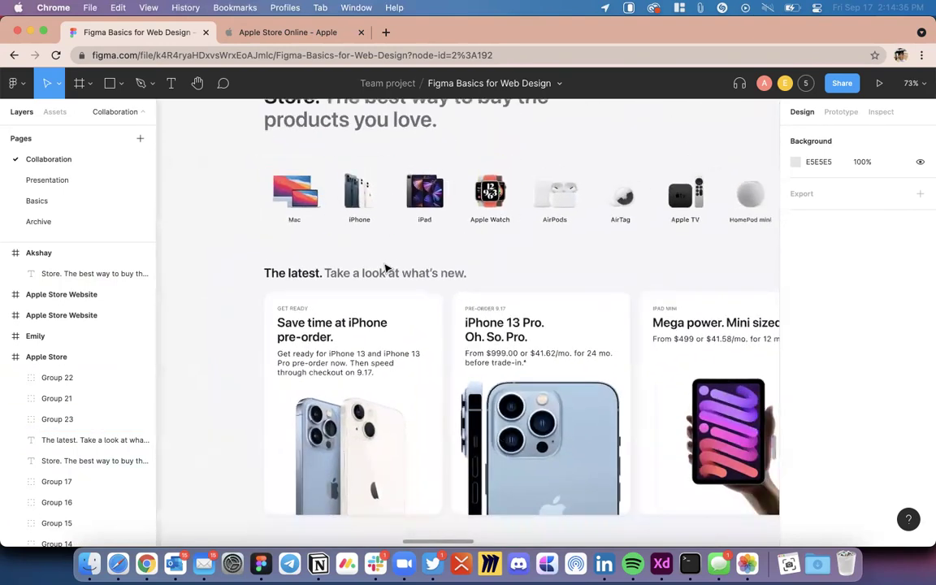
left_click(313, 151)
Step: Copy the reference frame's F5F5F7 fill and apply it to the Akshay frame
scroll(623, 209, "right", 5)
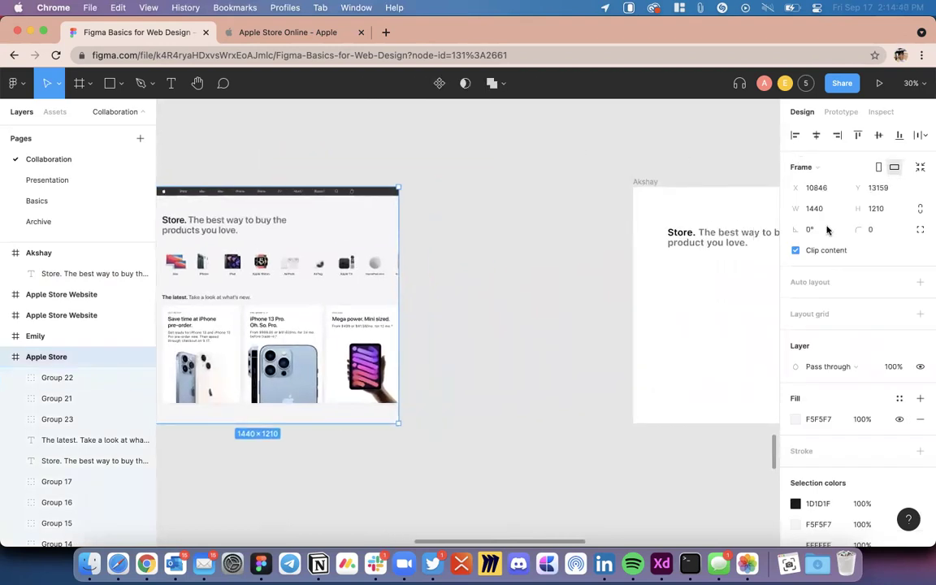
scroll(837, 325, "down", 2)
left_click(830, 374)
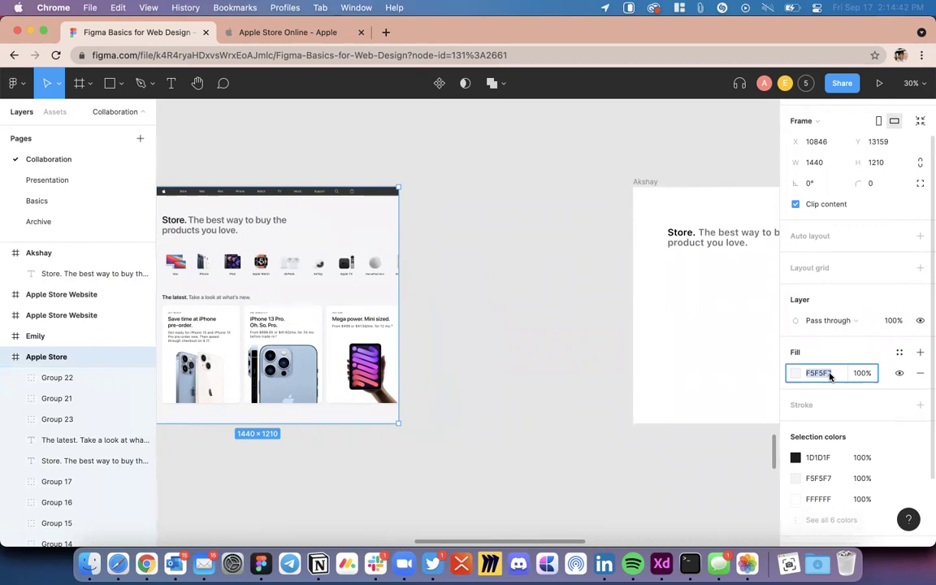
scroll(562, 494, "right", 5)
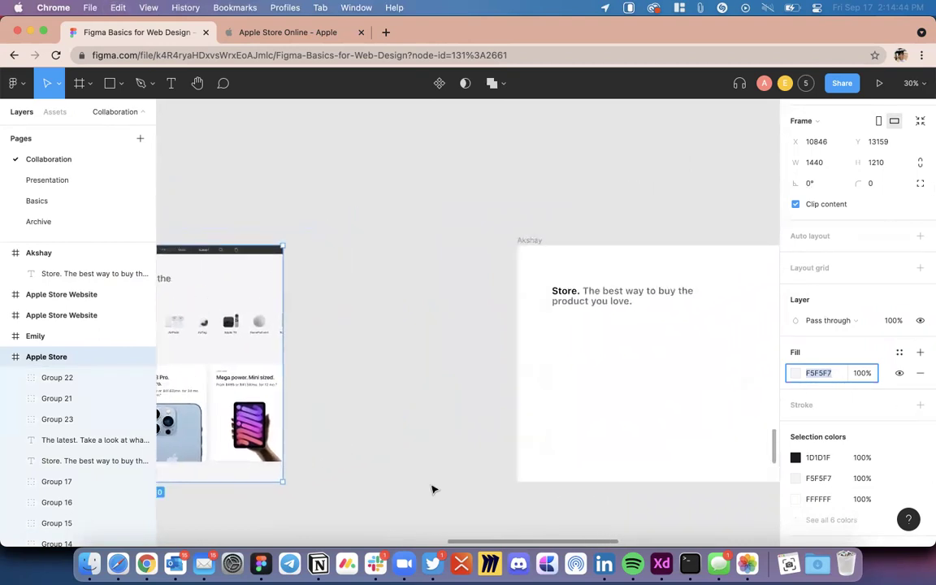
scroll(407, 351, "up", 3)
left_click(391, 296)
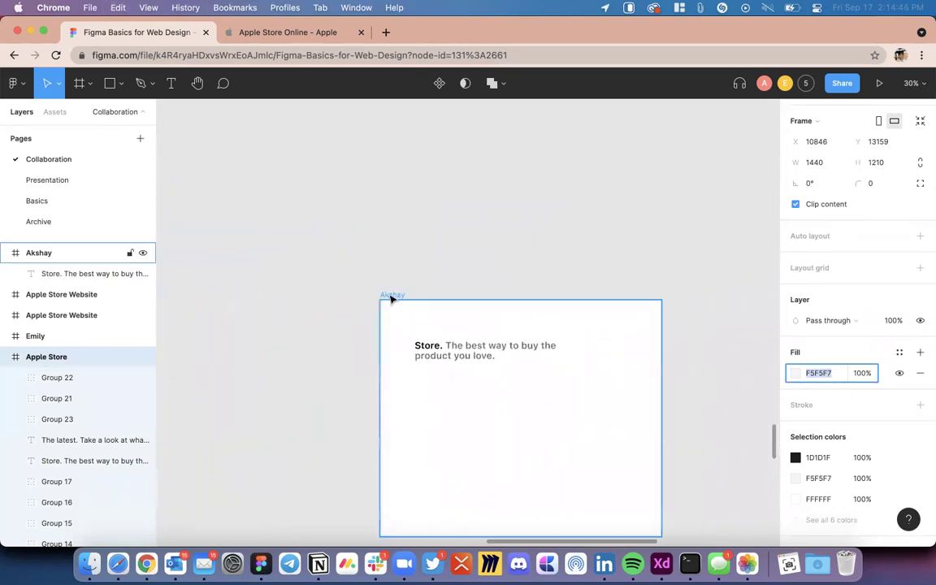
left_click(825, 378)
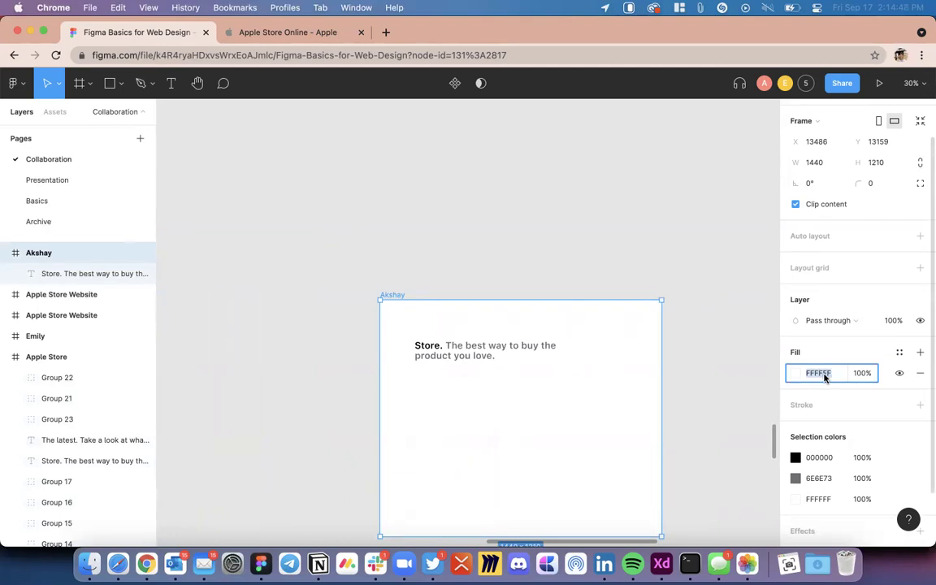
key("Return")
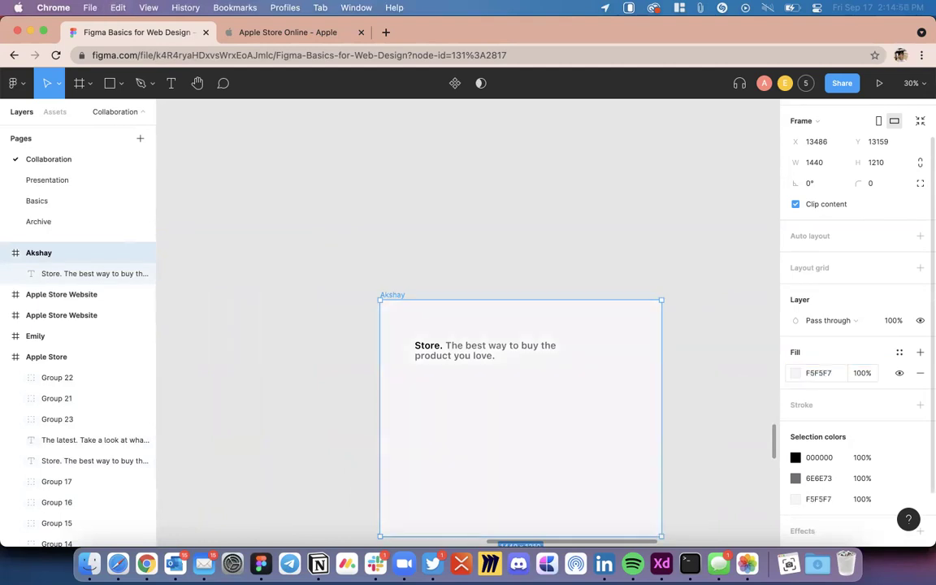
Step: Deselect the frame and pan around to review the new grey background
left_click(735, 387)
scroll(736, 388, "down", 3)
scroll(737, 388, "down", 10)
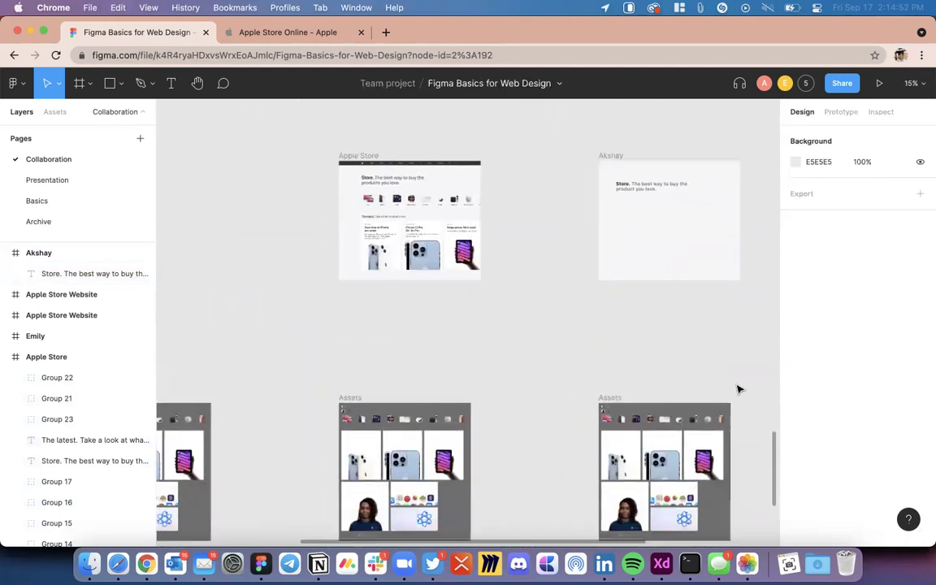
scroll(514, 418, "up", 3)
scroll(484, 379, "up", 2)
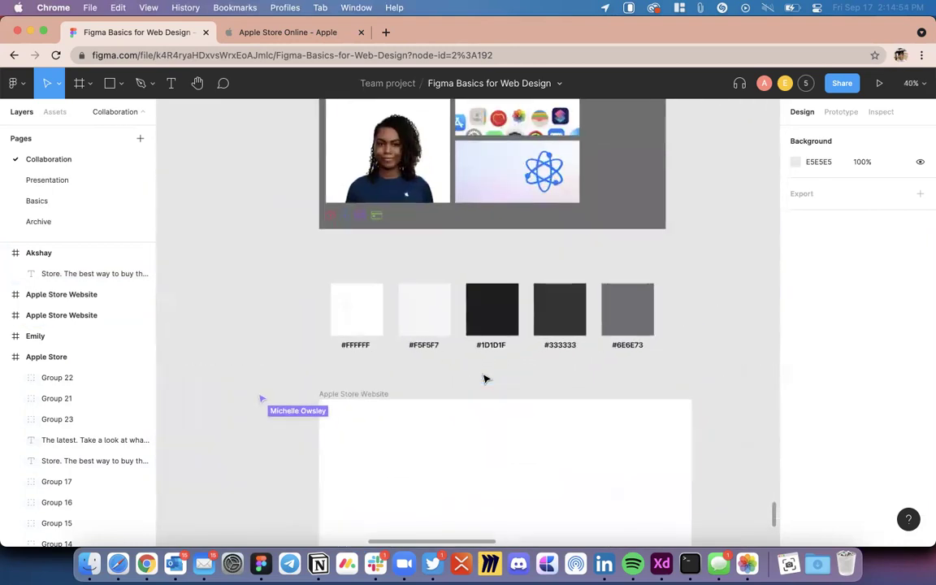
scroll(432, 330, "up", 3)
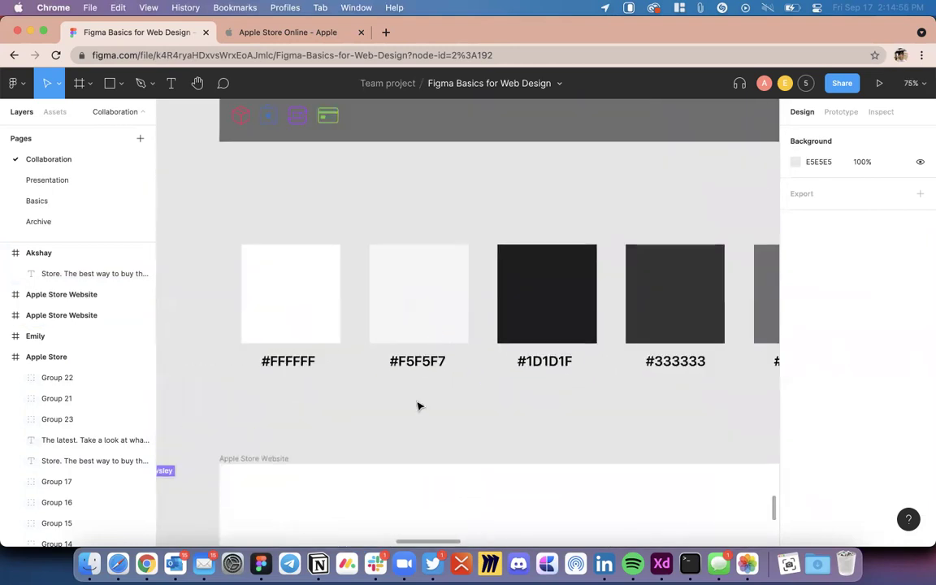
scroll(418, 405, "left", 2)
scroll(417, 405, "down", 5)
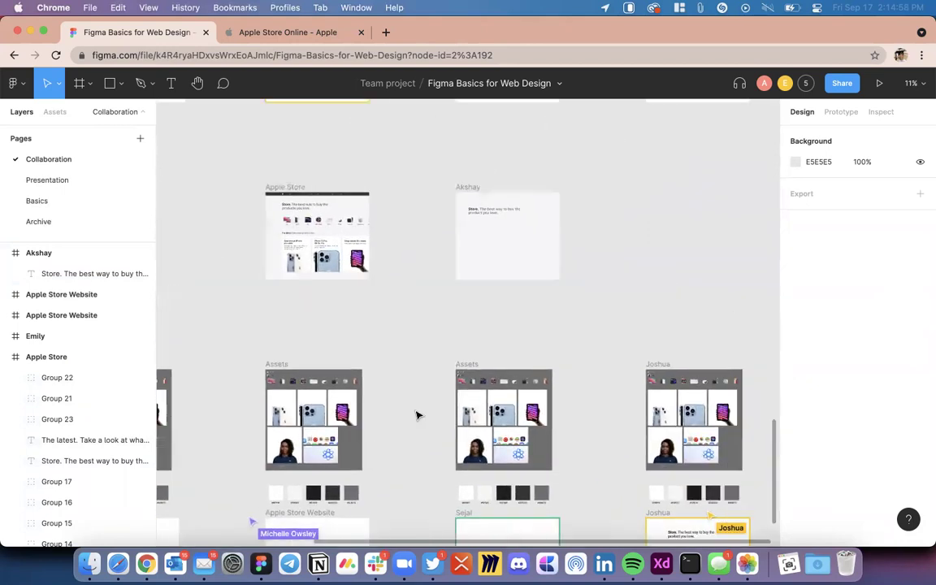
scroll(416, 410, "down", 3)
scroll(398, 397, "down", 2)
scroll(399, 396, "left", 3)
scroll(383, 378, "up", 5)
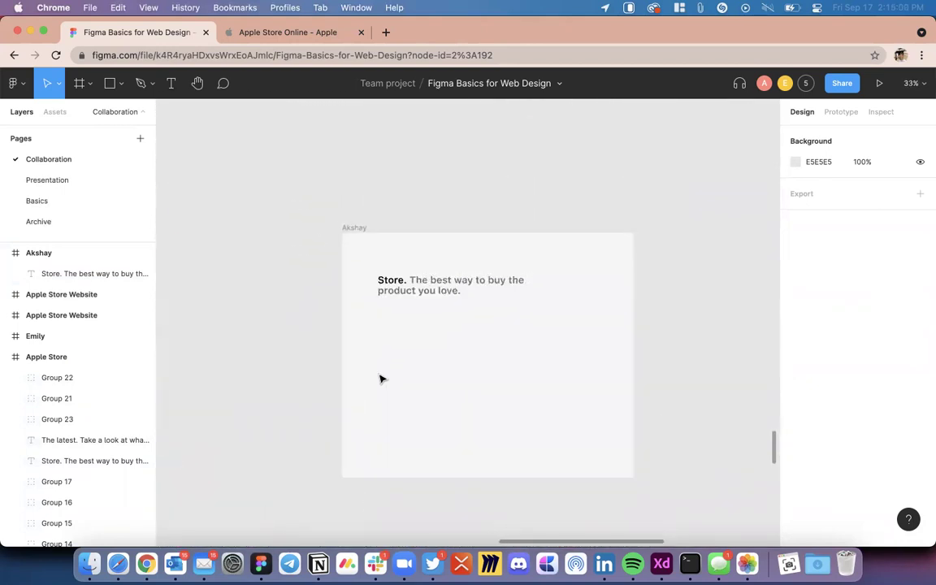
Step: Select the Mac tile's rounded background rectangle inside Group 9 via the Layers panel
scroll(382, 379, "down", 5)
scroll(382, 379, "down", 3)
scroll(381, 379, "down", 3)
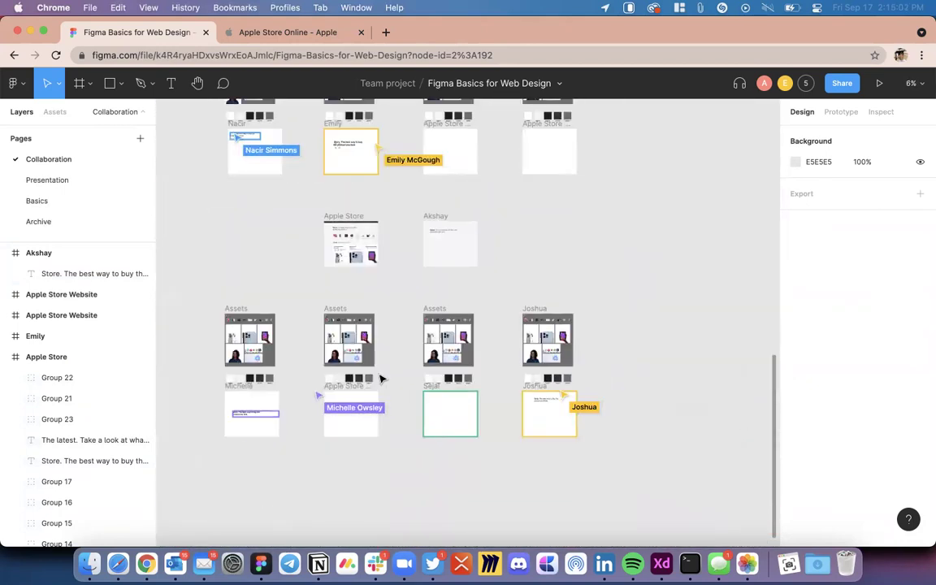
scroll(382, 379, "up", 1)
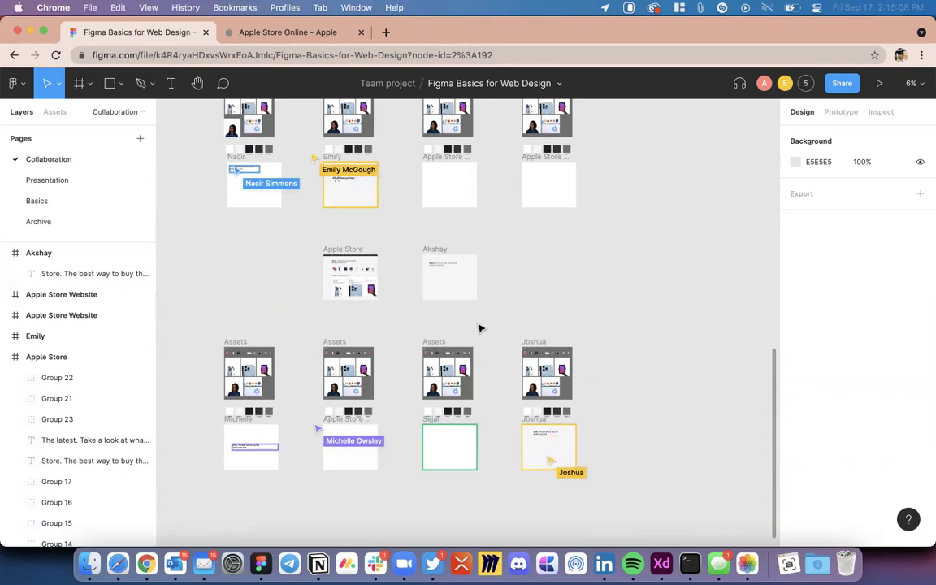
scroll(423, 276, "up", 5)
scroll(422, 276, "left", 3)
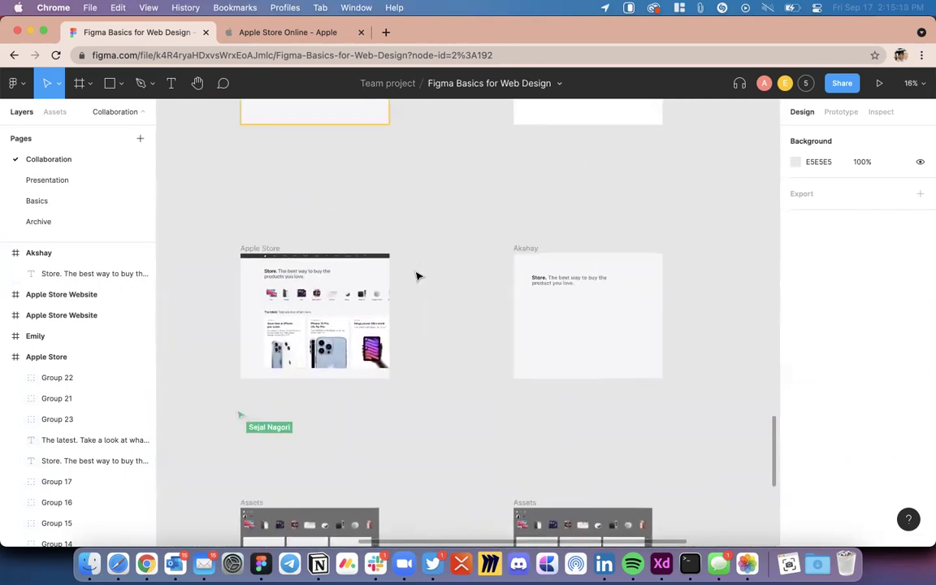
scroll(261, 319, "up", 10)
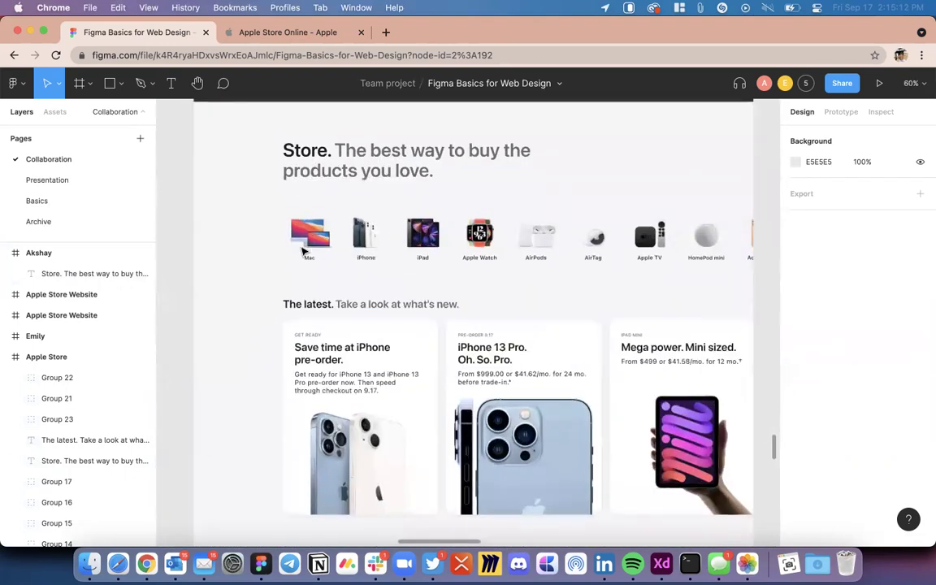
left_click(305, 255)
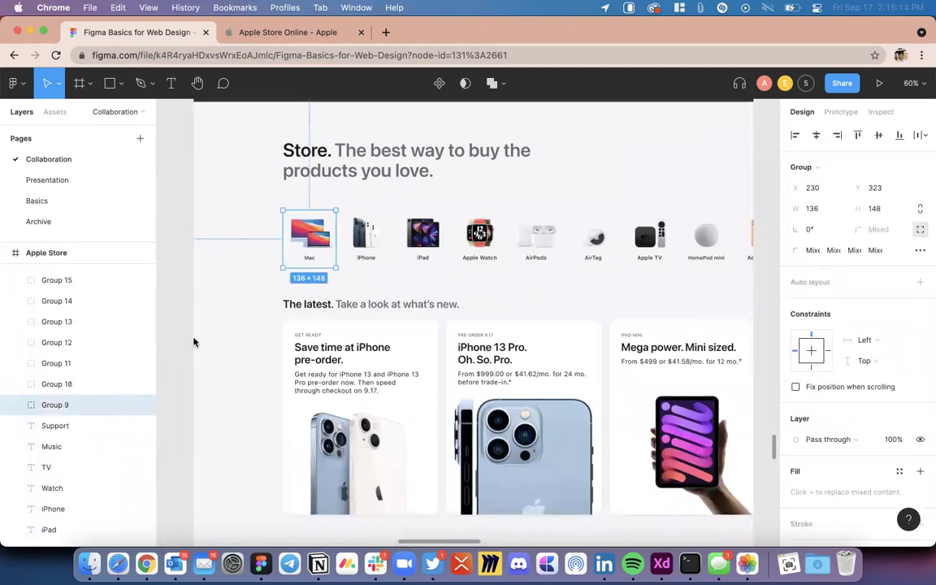
left_click(15, 404)
left_click(122, 465)
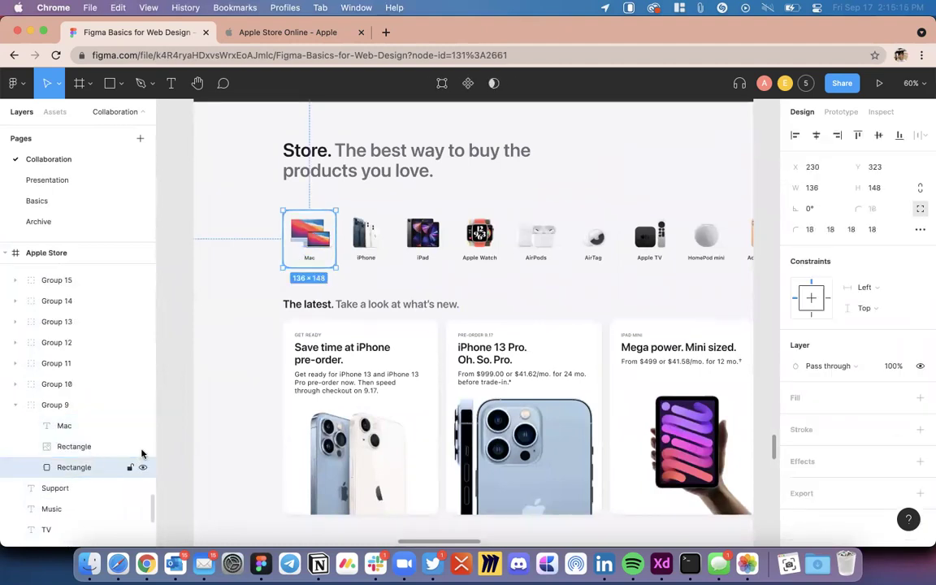
Step: Paste the 136×148 rectangle into the Akshay frame
scroll(332, 392, "down", 5)
scroll(382, 366, "right", 3)
left_click(453, 317)
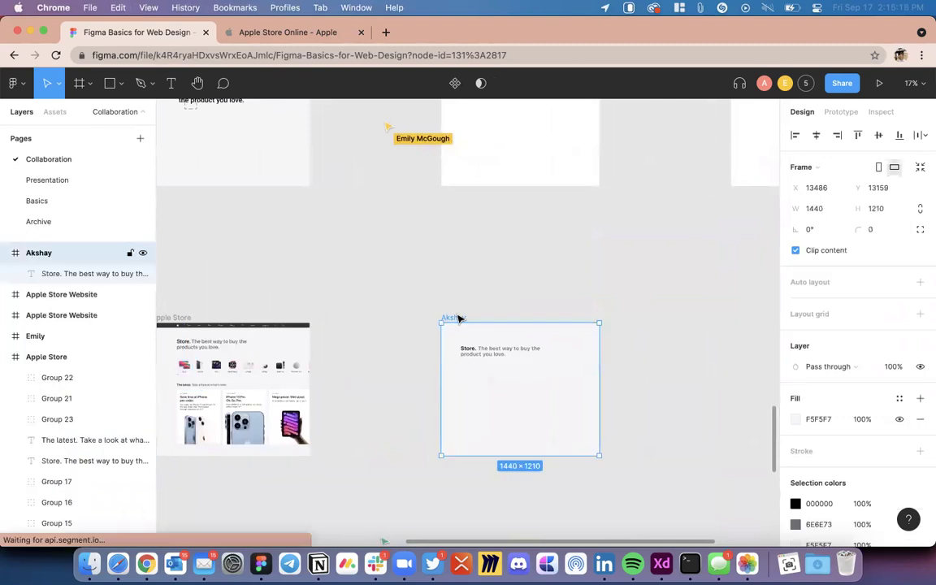
key("super+v")
scroll(374, 407, "left", 3)
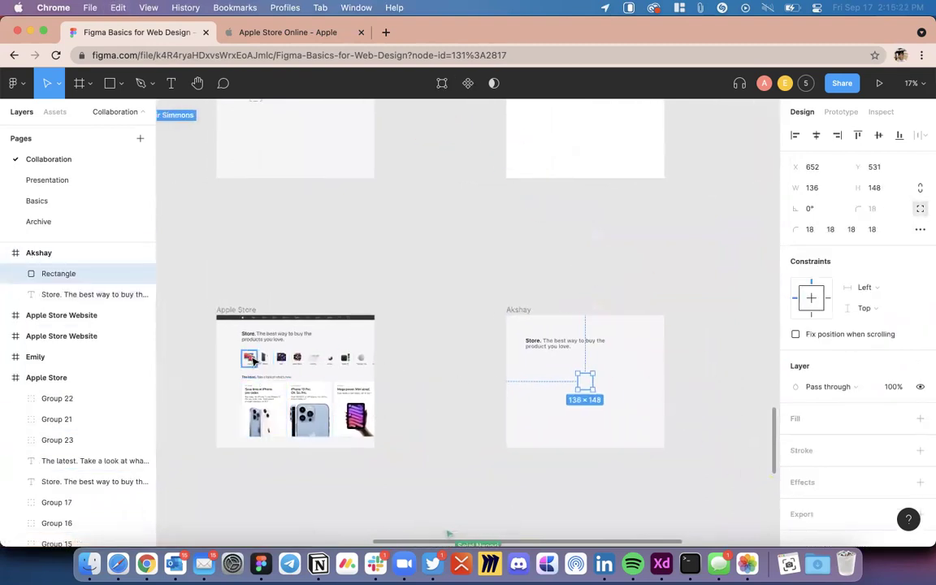
left_click(252, 361, "shift")
left_click(733, 263)
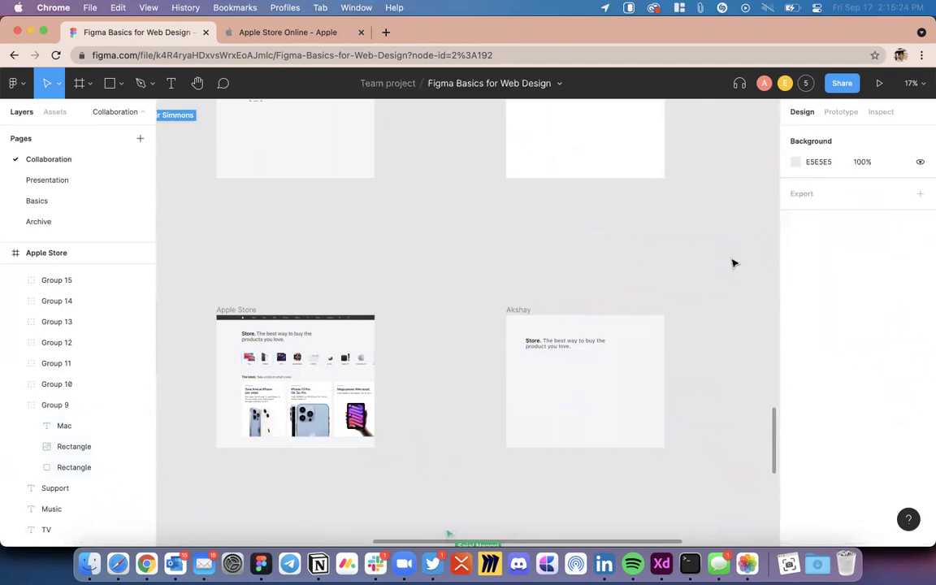
left_click(585, 360)
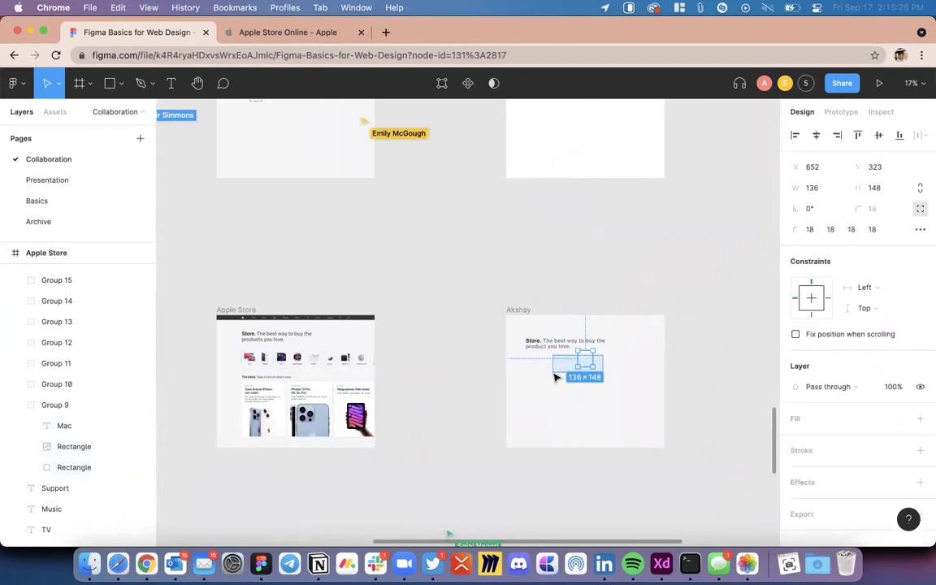
left_click(568, 342, "shift")
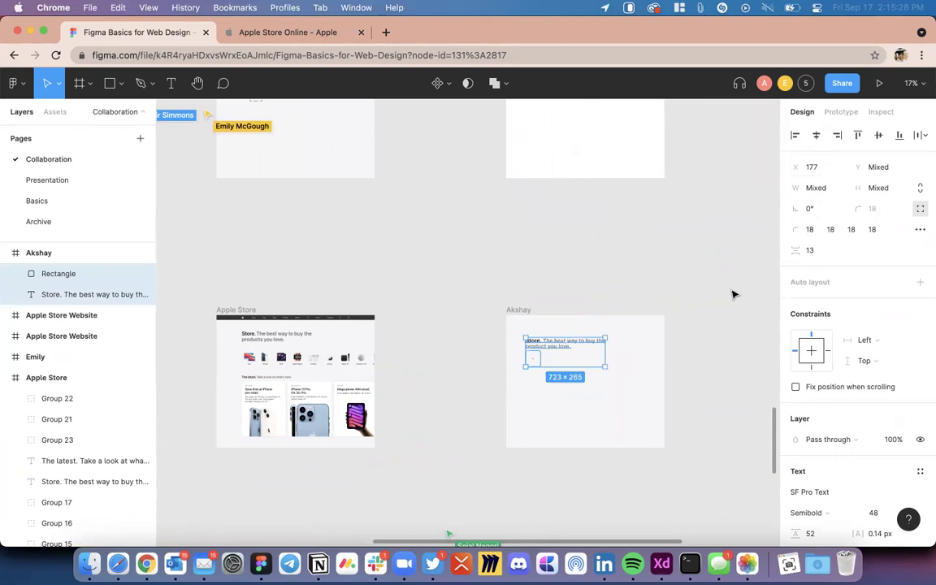
left_click(669, 361)
left_click(532, 359)
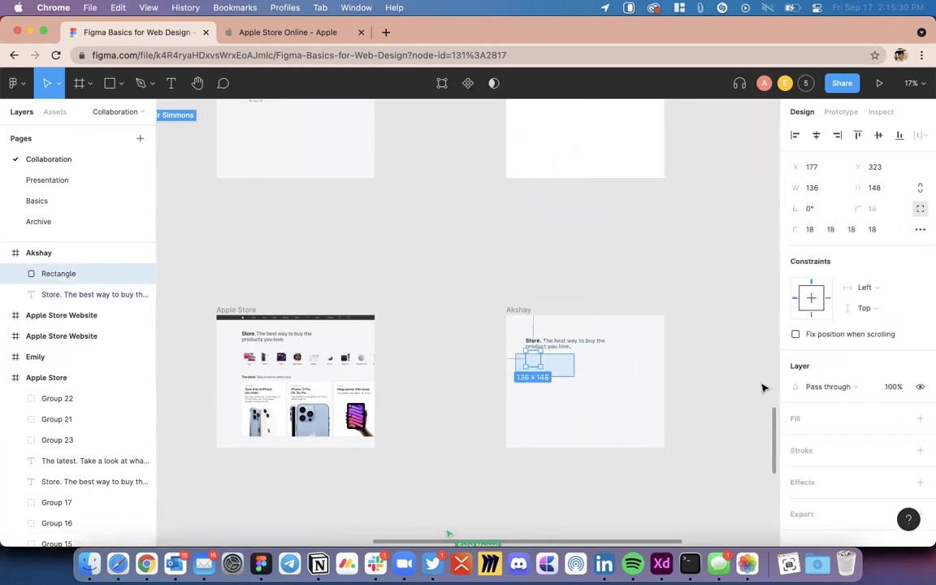
left_click(918, 419)
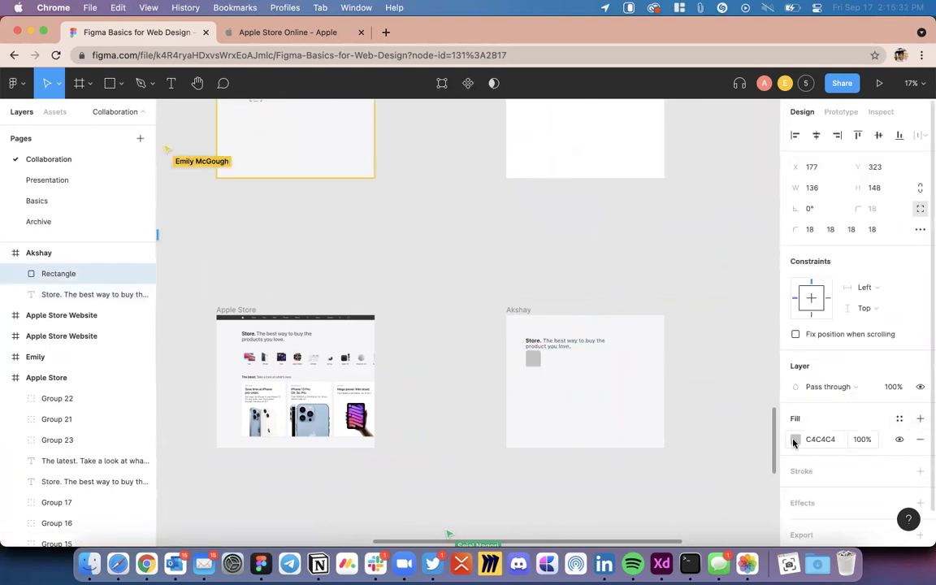
left_click(575, 377)
scroll(575, 378, "up", 5)
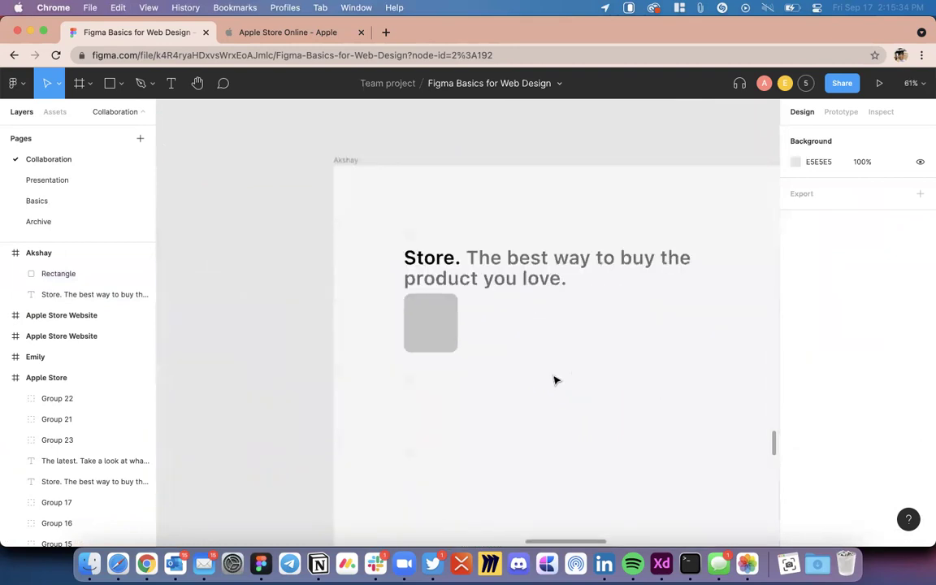
scroll(443, 345, "down", 5)
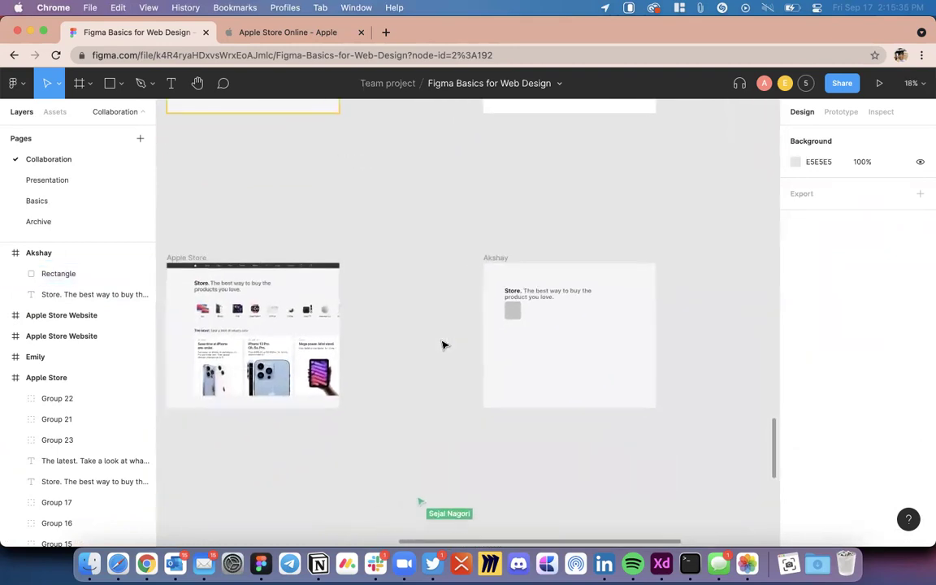
scroll(442, 345, "left", 1)
scroll(443, 346, "right", 1)
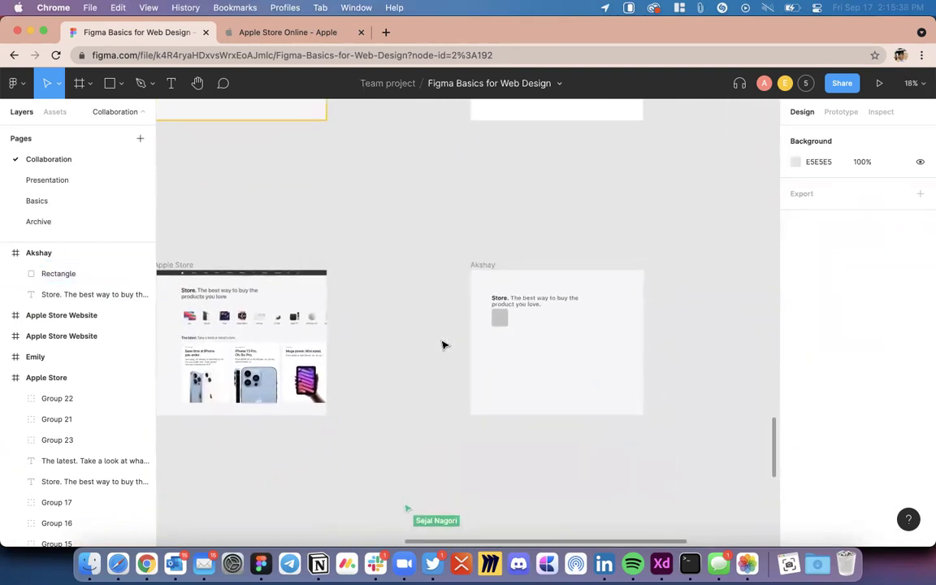
scroll(500, 339, "up", 5)
scroll(500, 340, "up", 1)
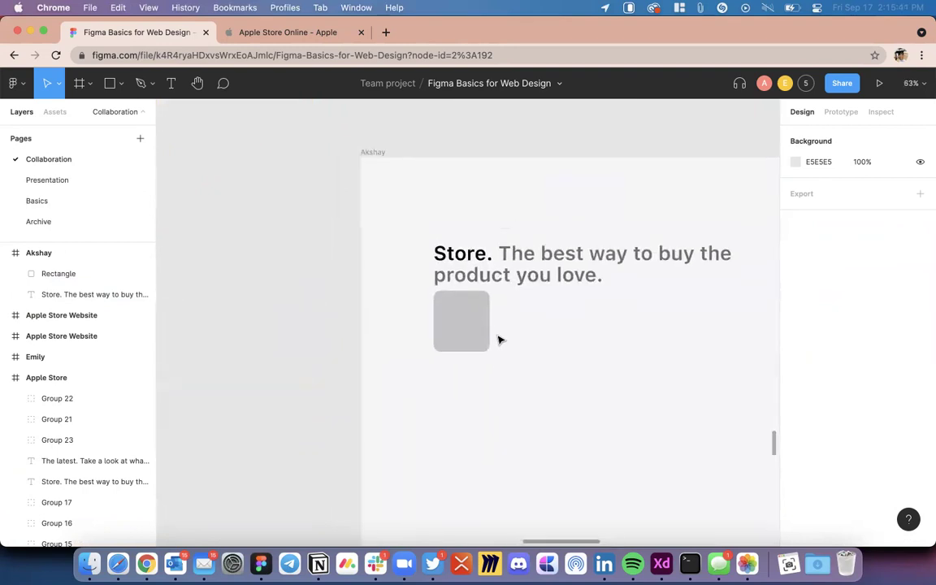
Step: Draw a new grey rectangle below the headline in the Akshay frame
left_click(110, 83)
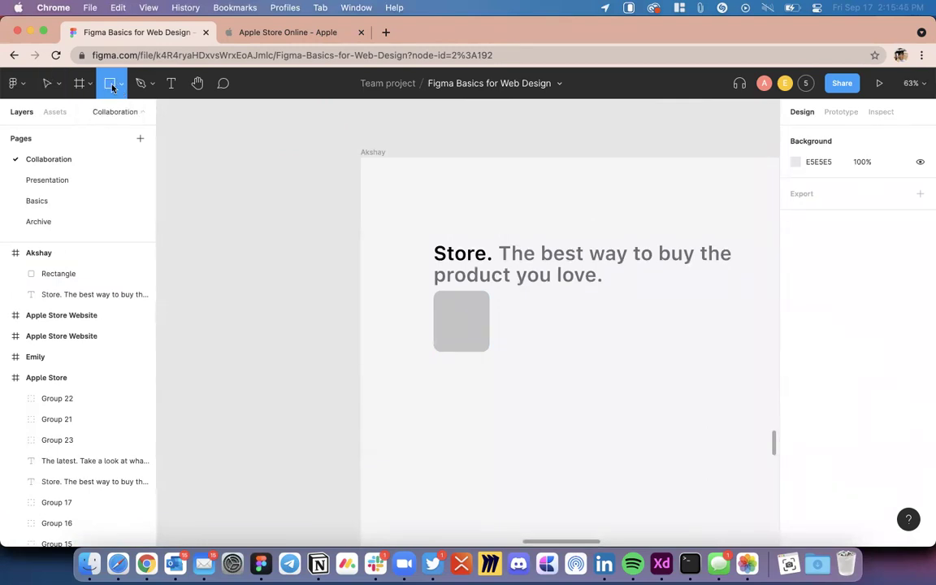
scroll(557, 382, "down", 2)
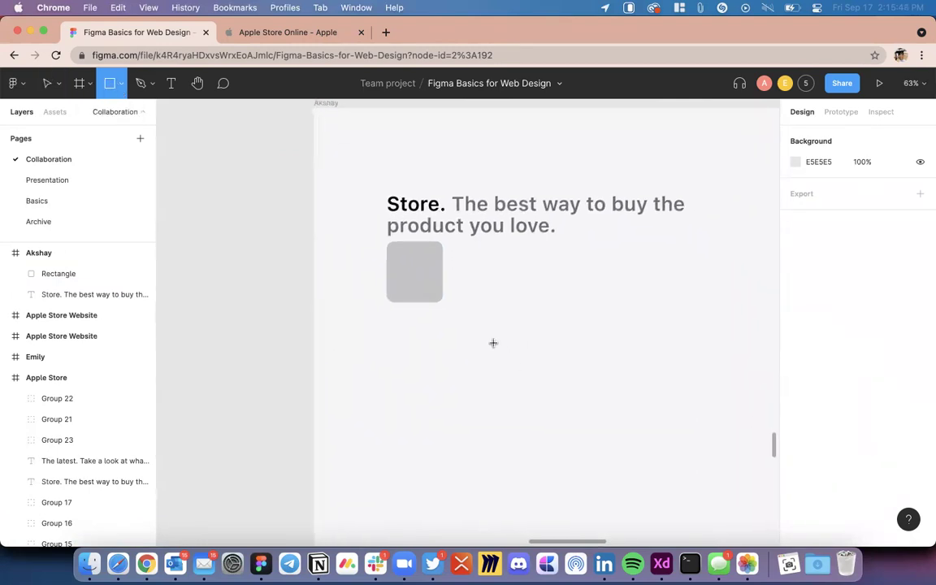
left_click_drag(493, 343, 593, 452)
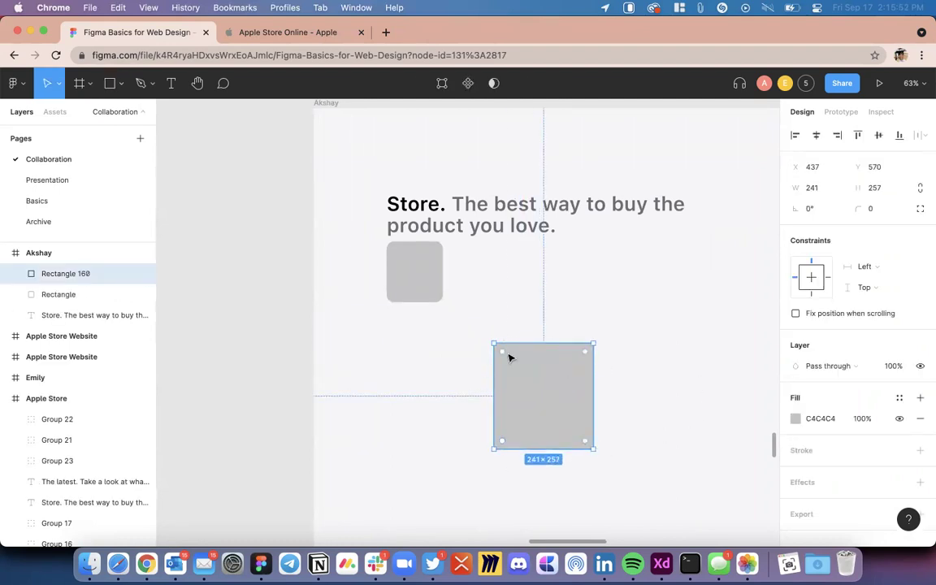
scroll(593, 381, "down", 5)
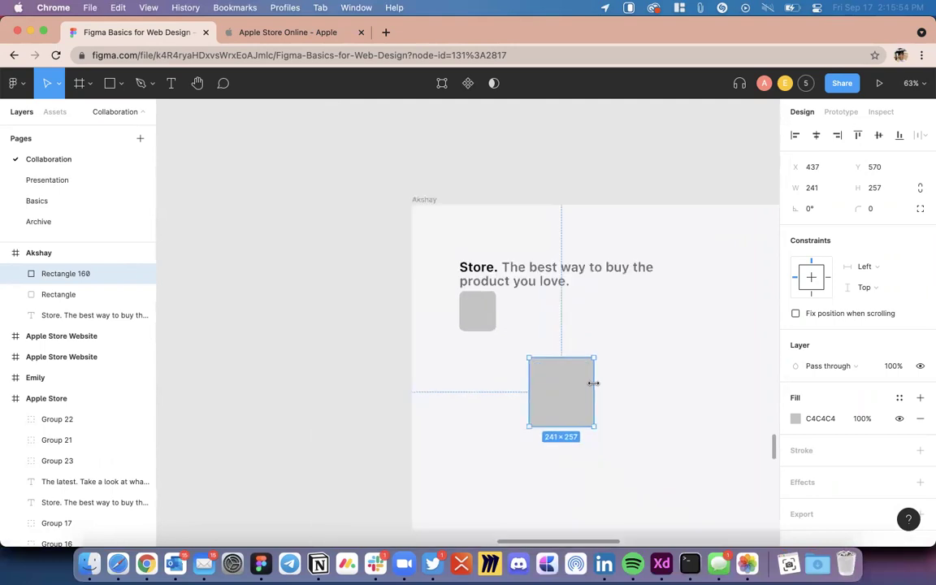
Step: Resize the new rectangle to 136 wide by 148 tall, matching the first tile
left_click(505, 330)
scroll(572, 359, "up", 5)
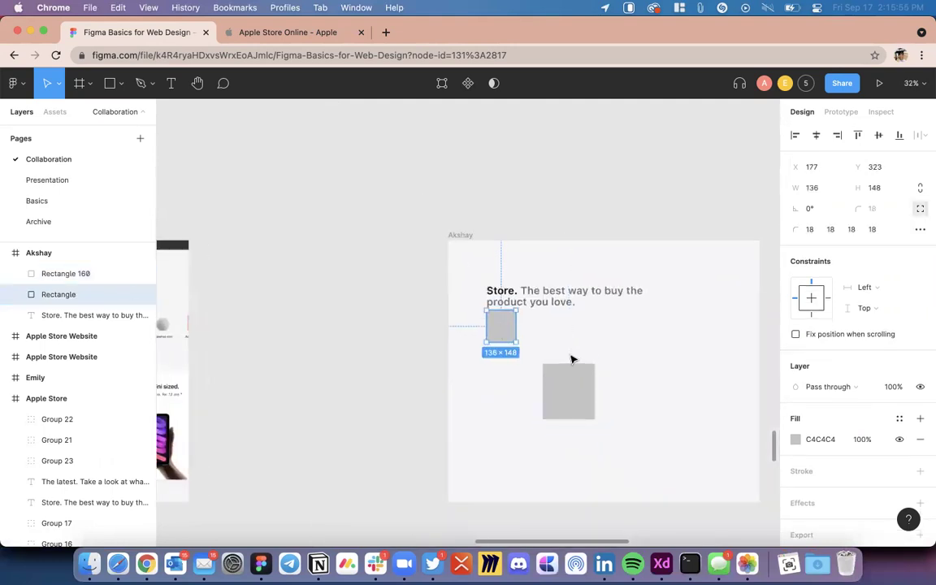
left_click(578, 401)
left_click(822, 187)
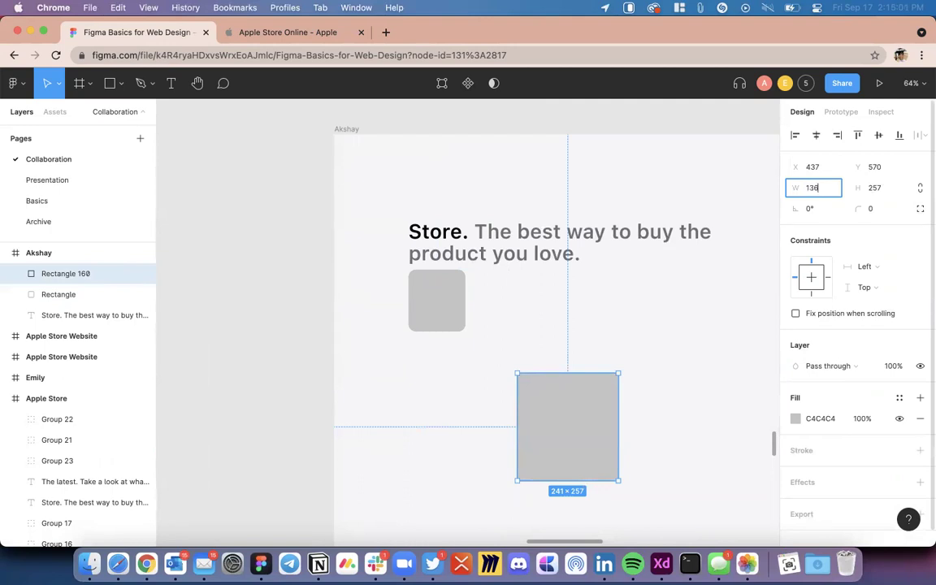
type("136")
key("Return")
left_click(445, 287)
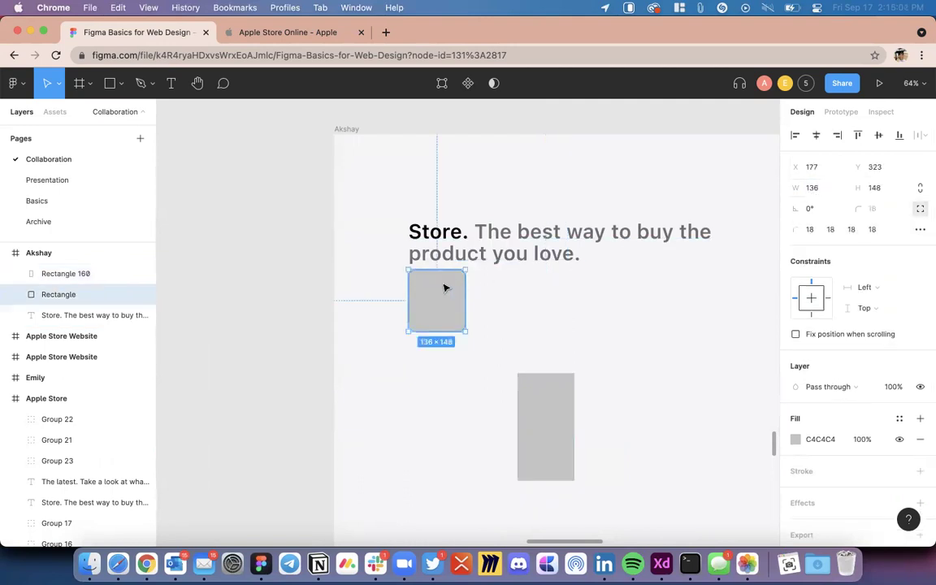
left_click(535, 411)
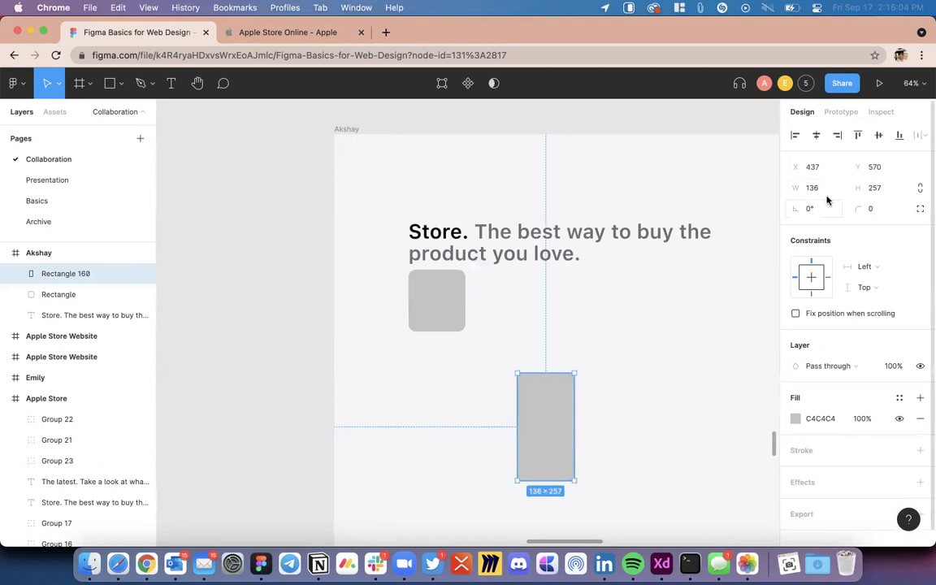
left_click(883, 191)
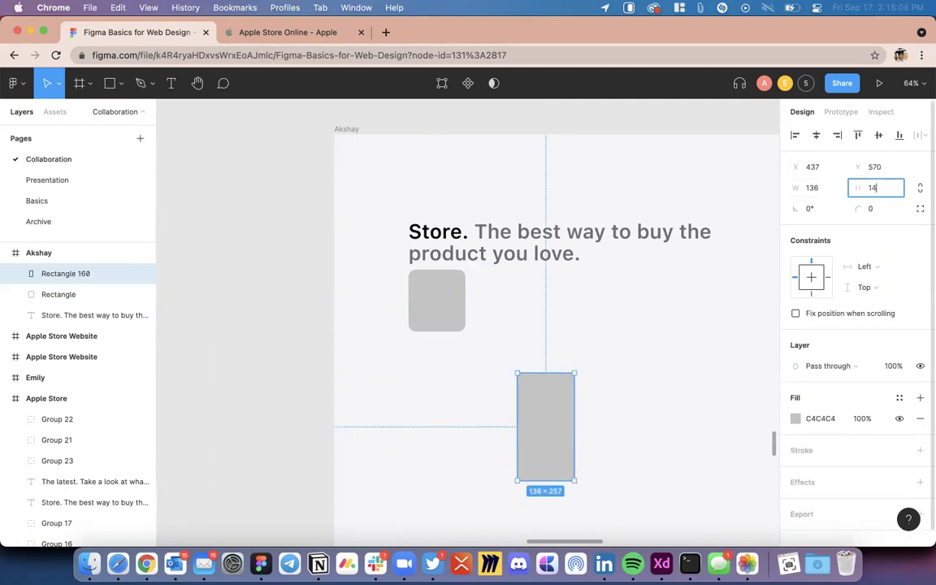
key("Return")
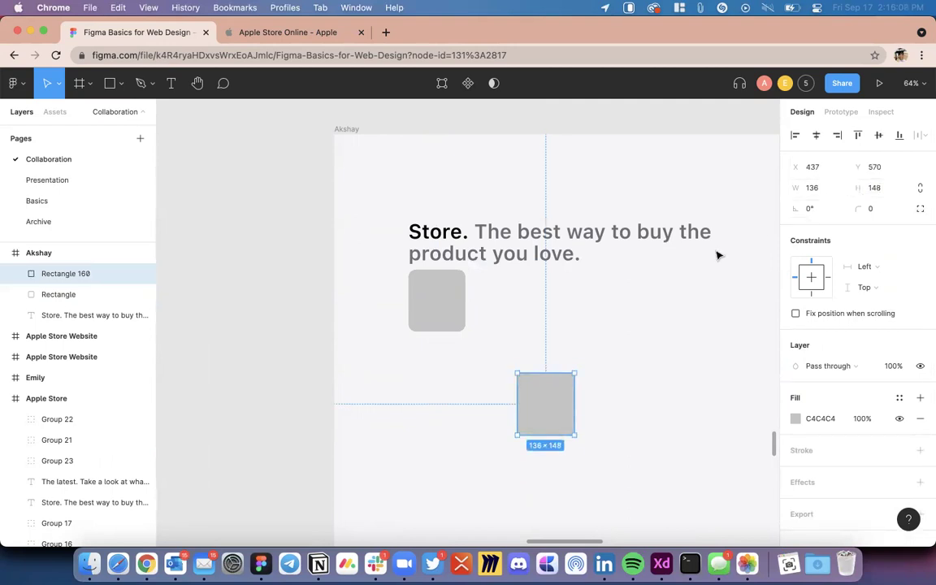
Step: Copy the first tile's 18 corner radius onto Rectangle 160
left_click(439, 314)
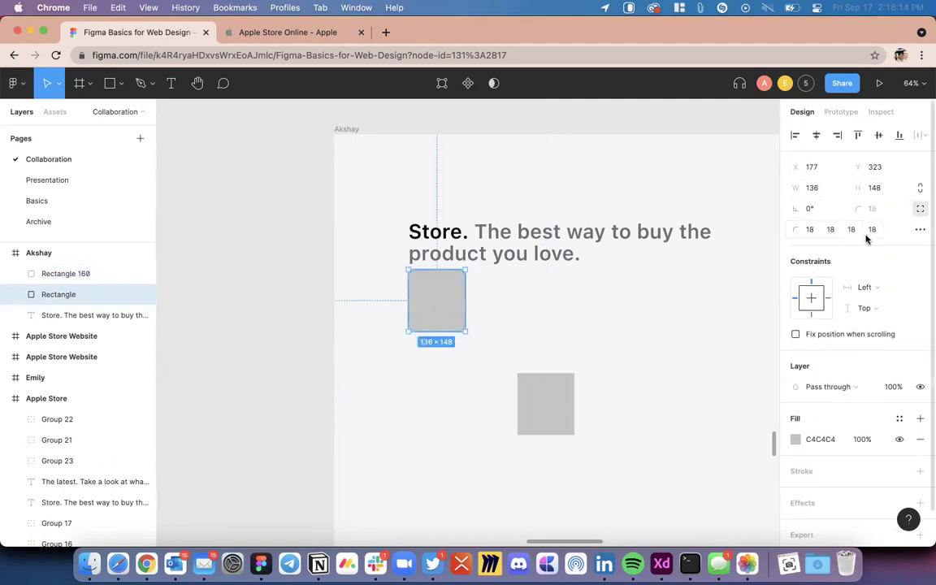
left_click(920, 208)
left_click(878, 209)
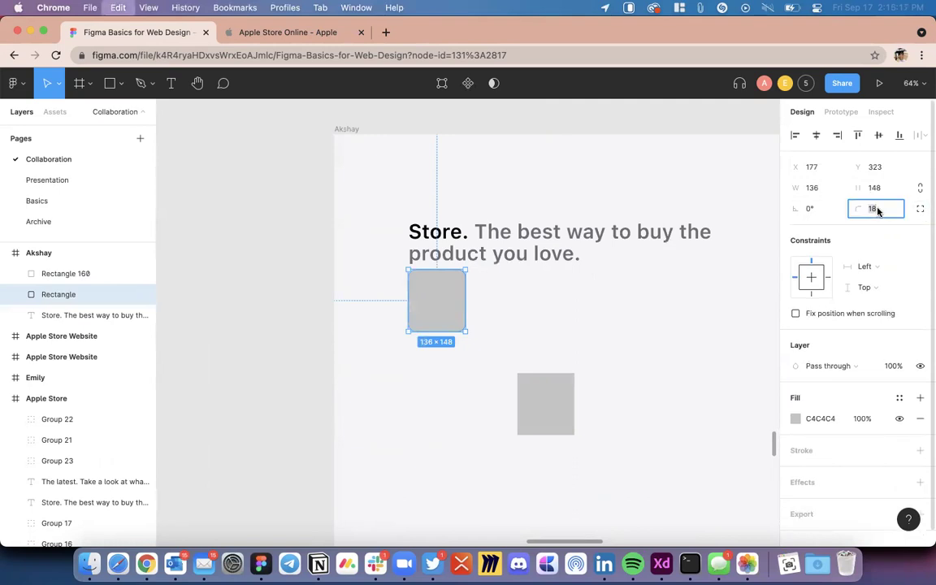
left_click(545, 398)
left_click(893, 209)
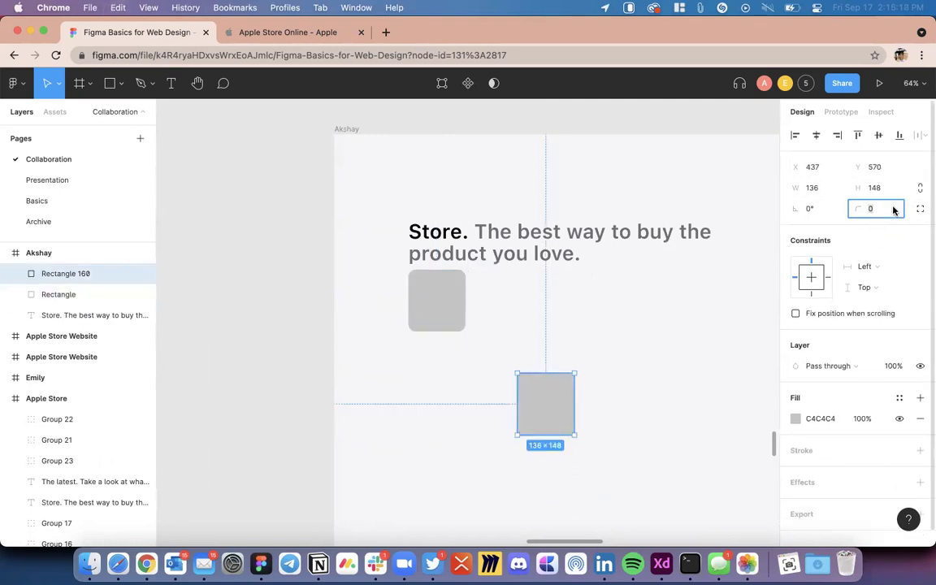
key("Return")
scroll(518, 423, "up", 5)
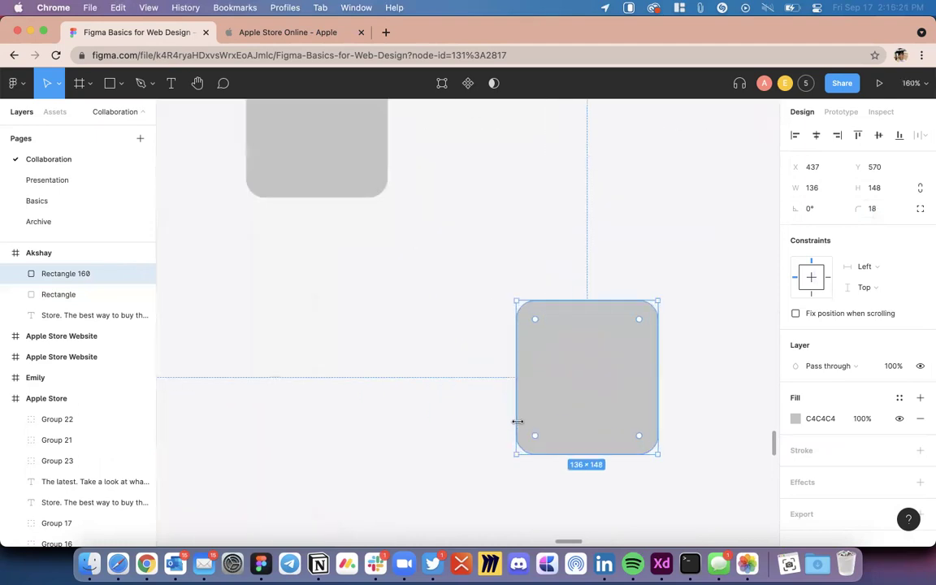
scroll(520, 427, "right", 2)
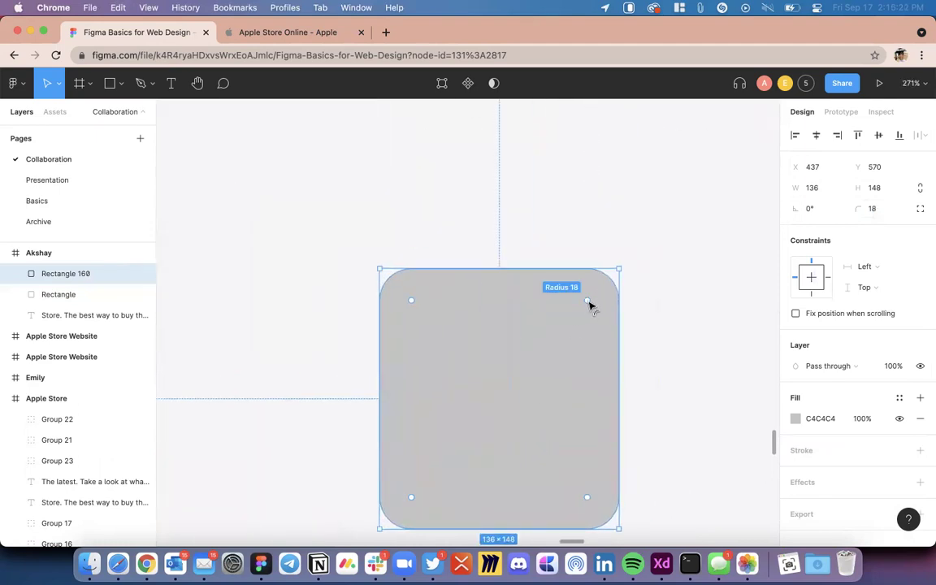
scroll(662, 315, "down", 10)
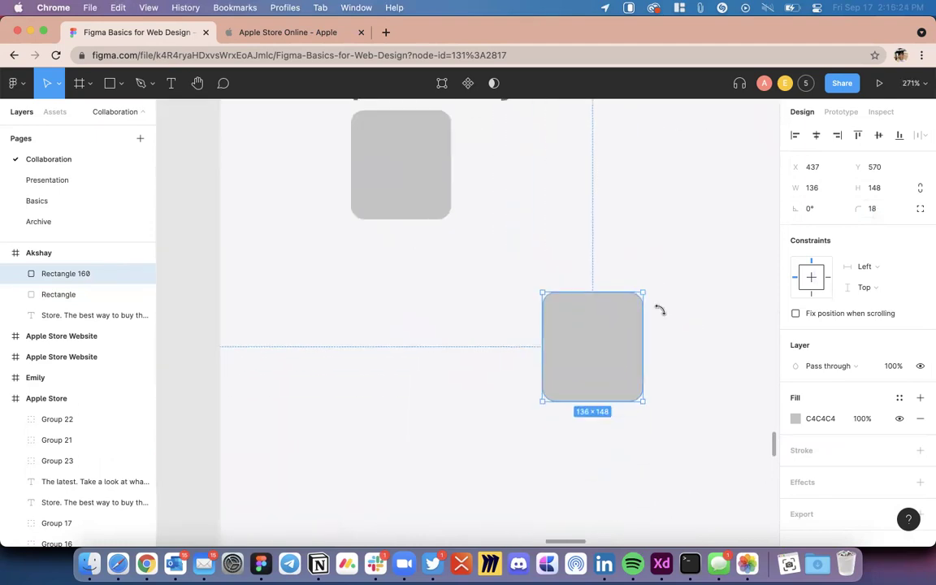
scroll(664, 332, "right", 3)
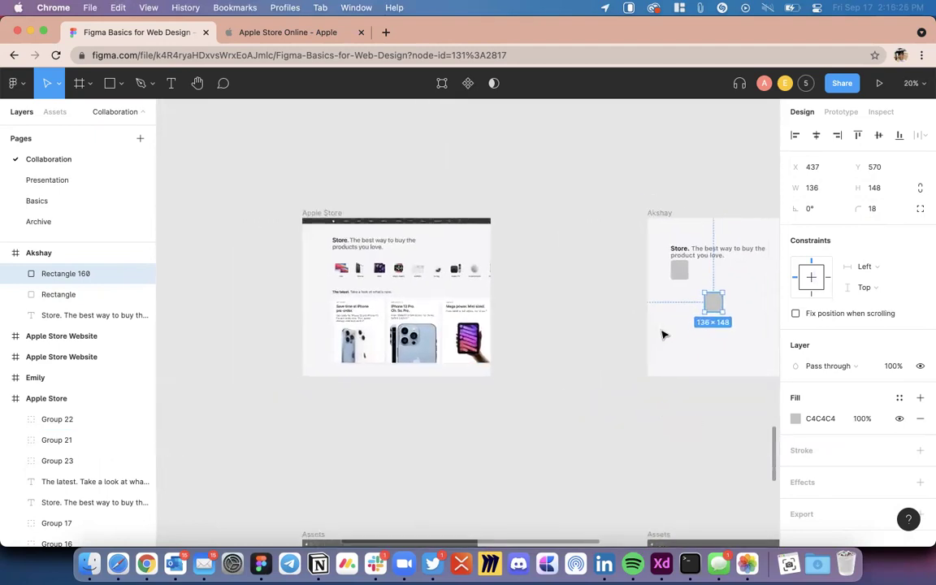
Step: Deselect and zoom back into the Akshay frame around the tiles
left_click(563, 377)
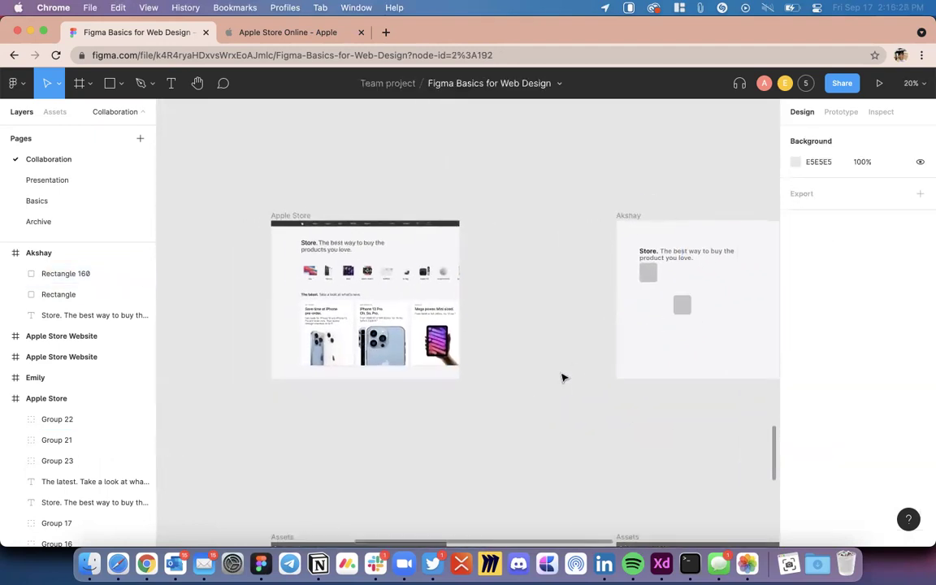
scroll(563, 377, "down", 5)
scroll(563, 377, "down", 3)
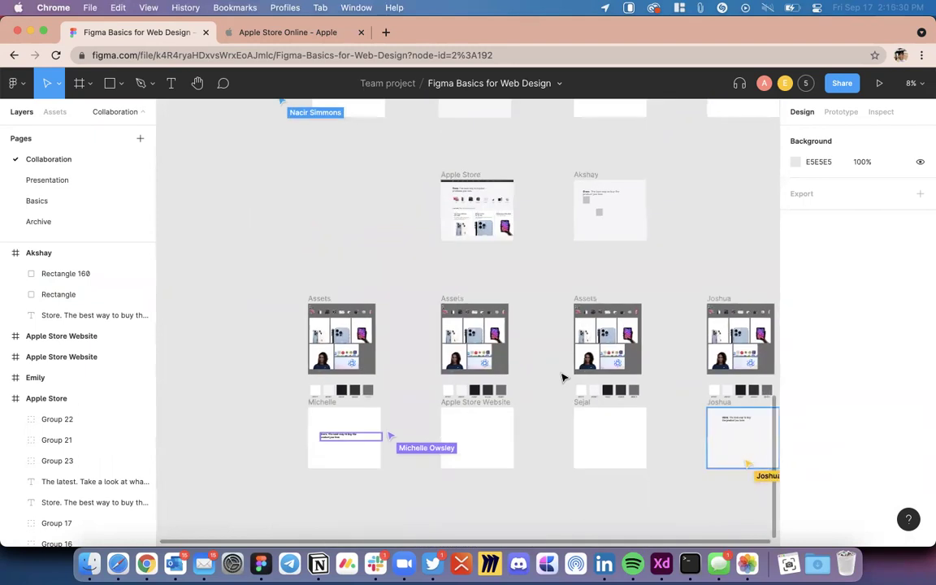
scroll(563, 377, "up", 3)
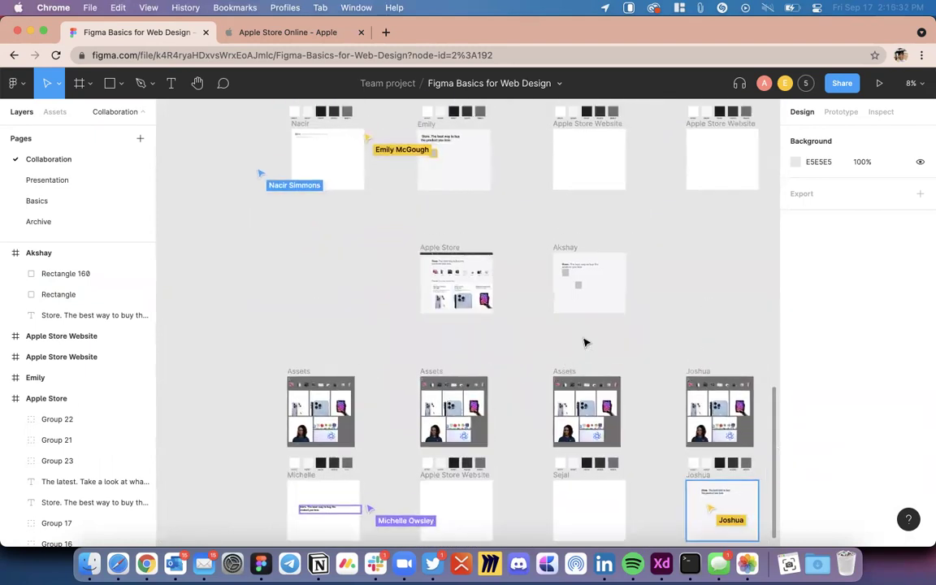
scroll(585, 341, "down", 2)
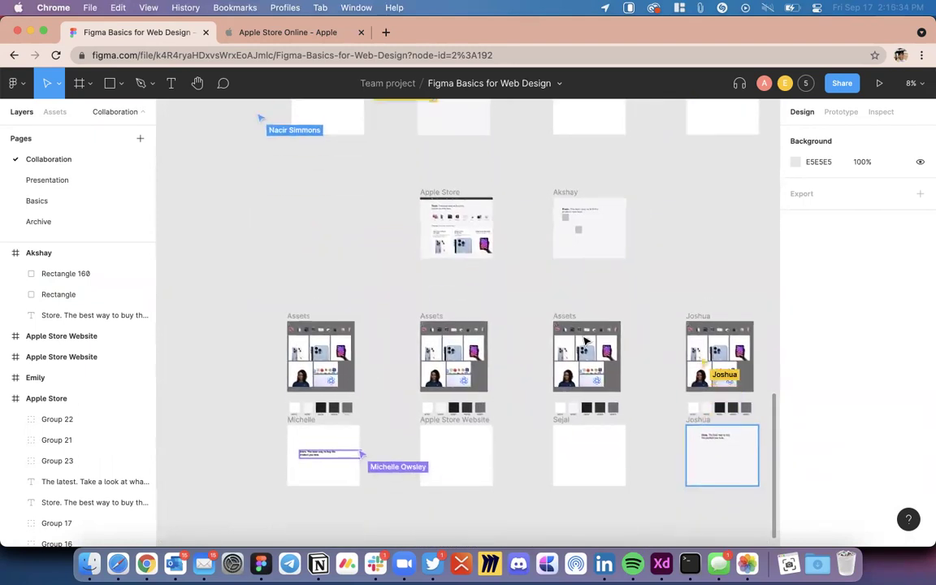
scroll(585, 341, "up", 2)
scroll(585, 340, "up", 2)
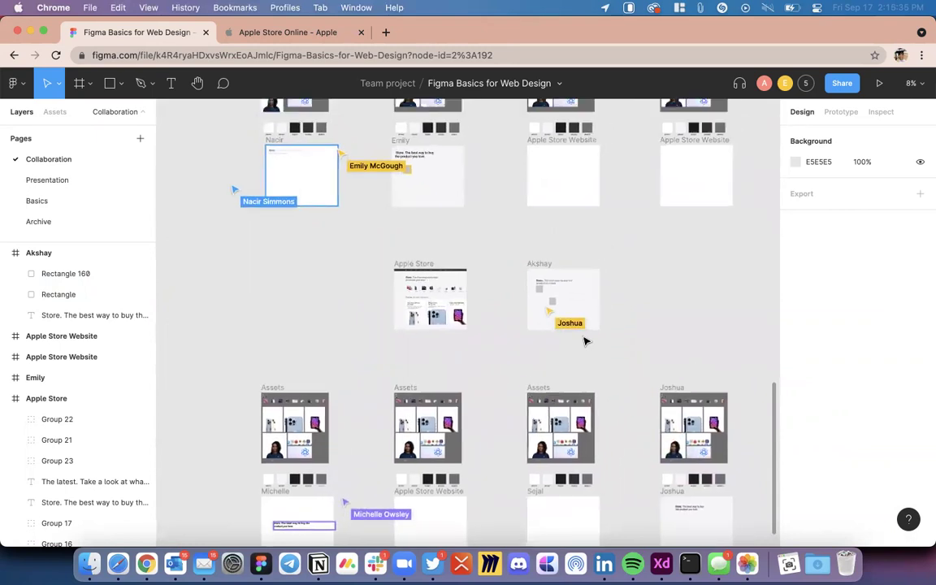
scroll(562, 313, "up", 3)
scroll(563, 313, "up", 5)
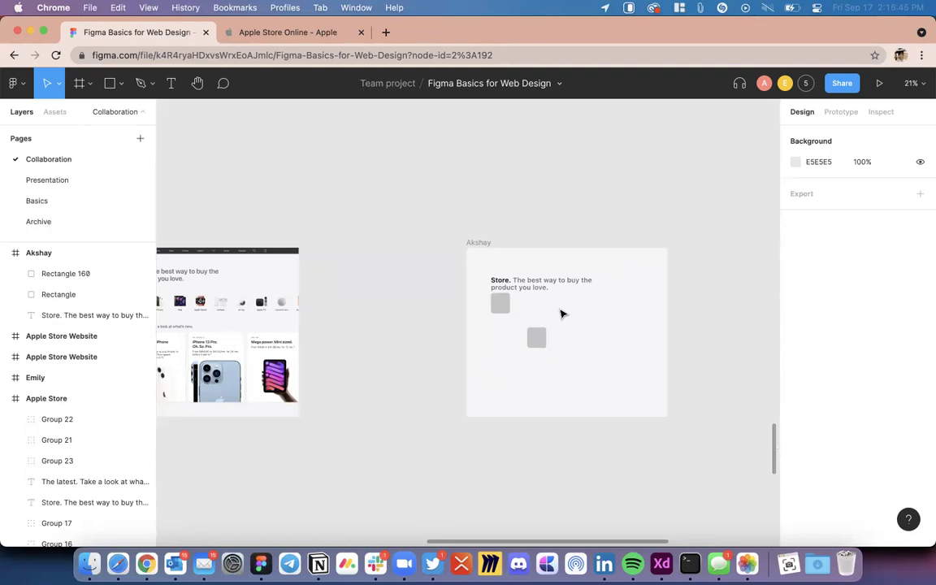
scroll(481, 403, "right", 1)
scroll(481, 403, "up", 5)
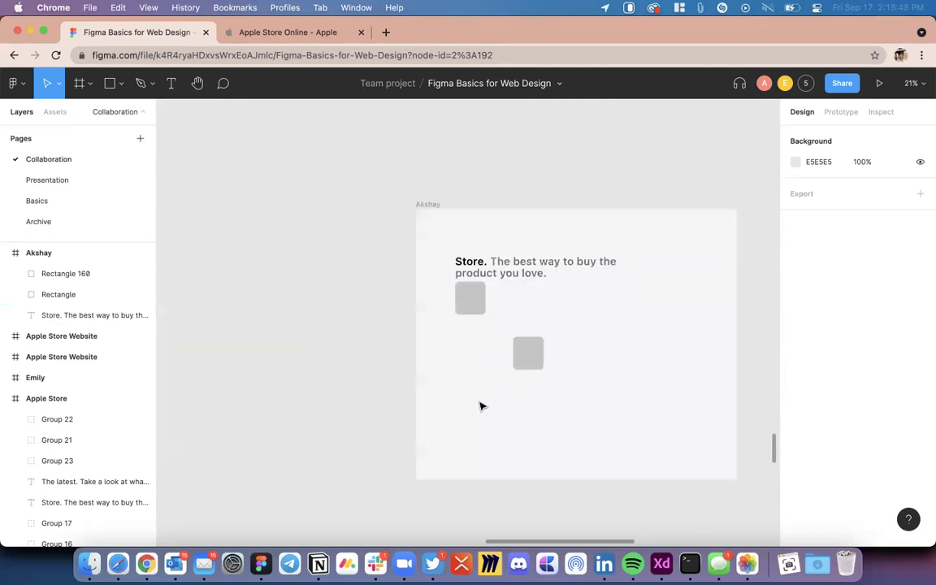
scroll(481, 406, "up", 3)
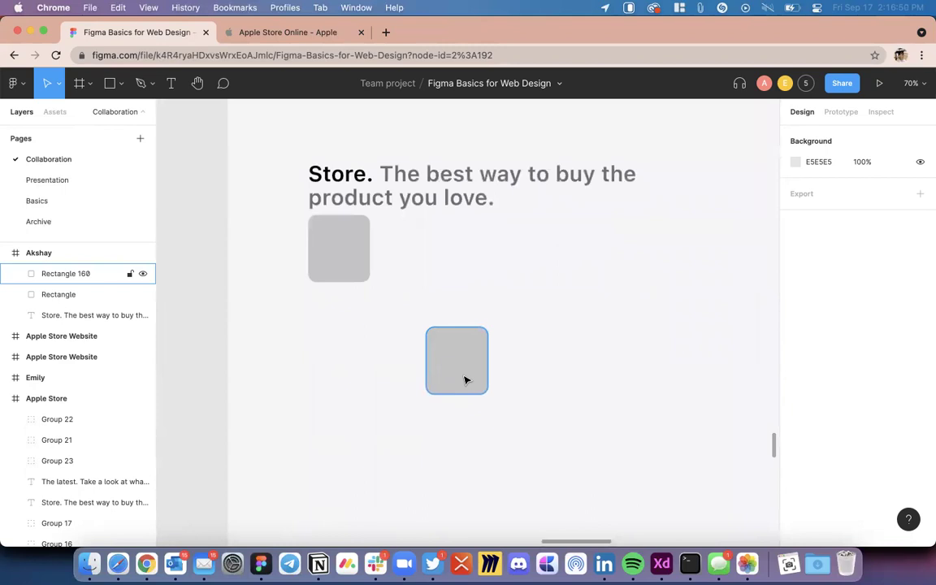
Step: Draw Rectangle 162 to the right of the second tile, then reselect that tile
left_click(465, 380)
left_click(110, 83)
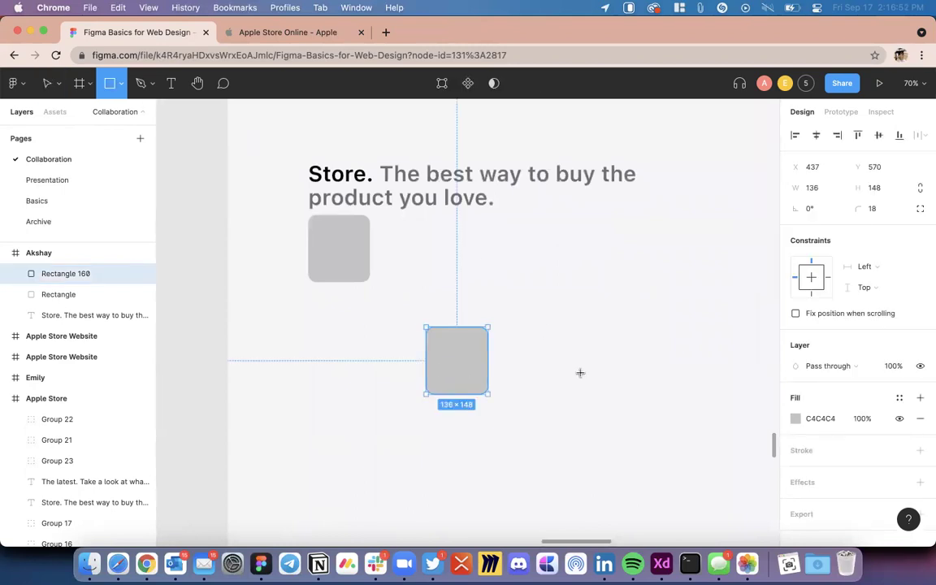
left_click_drag(555, 343, 650, 455)
left_click(433, 460)
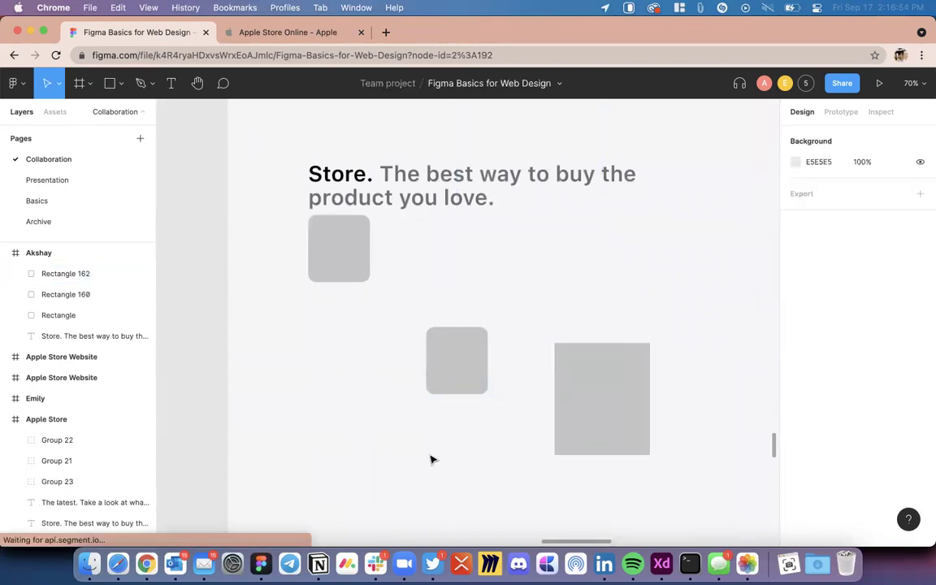
left_click(460, 377)
right_click(457, 376)
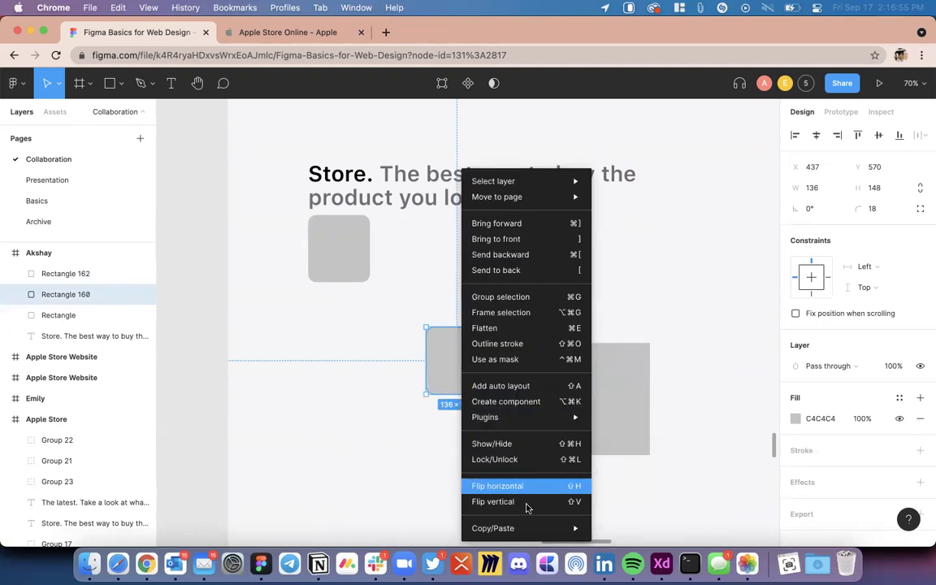
Step: Copy the small tile's properties and paste them onto the large rectangle for 18-px corners
mouse_move(533, 525)
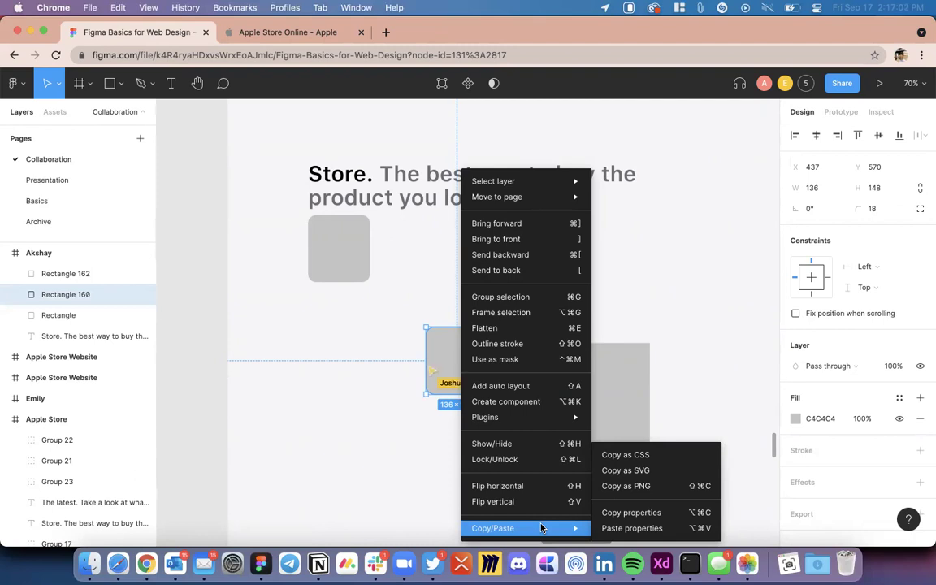
left_click(619, 512)
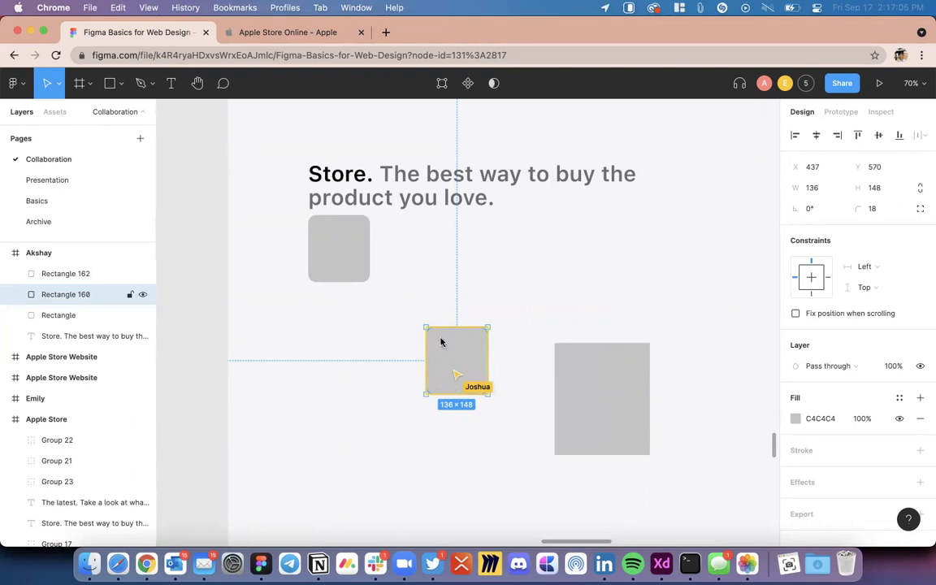
right_click(440, 342)
mouse_move(556, 528)
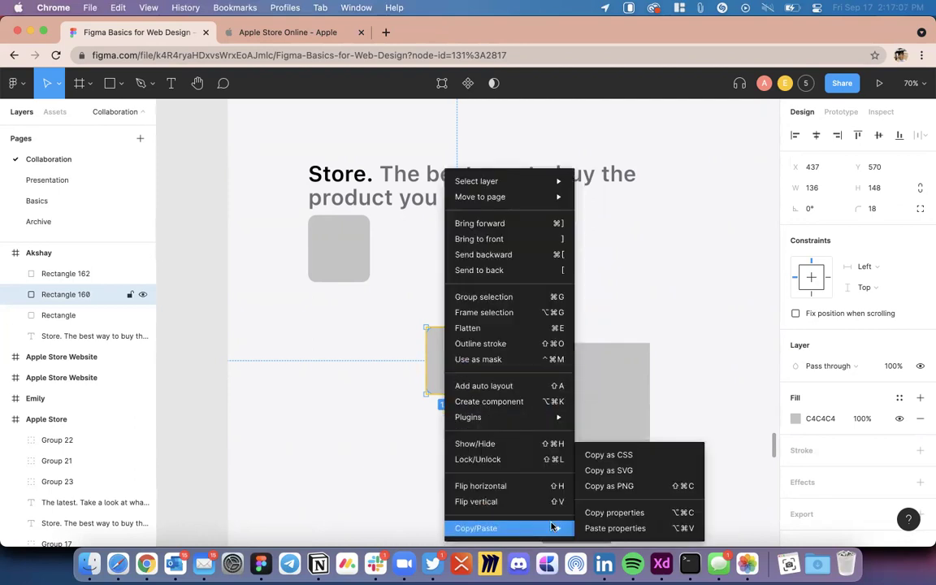
left_click(595, 437)
right_click(589, 374)
mouse_move(674, 528)
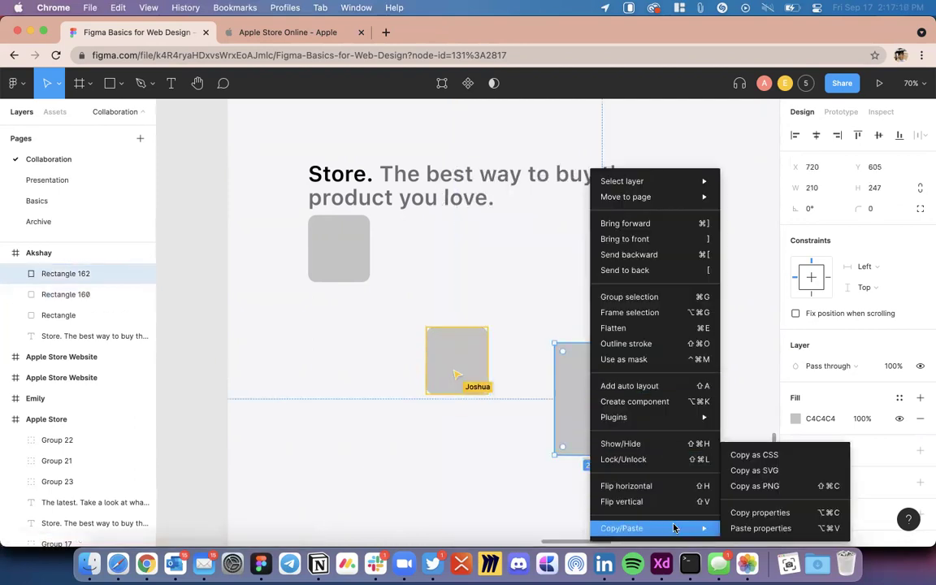
left_click(749, 528)
left_click(710, 397)
Step: Select the large rectangle to confirm it is now 210×247 with 18 corner radius
scroll(648, 349, "up", 1)
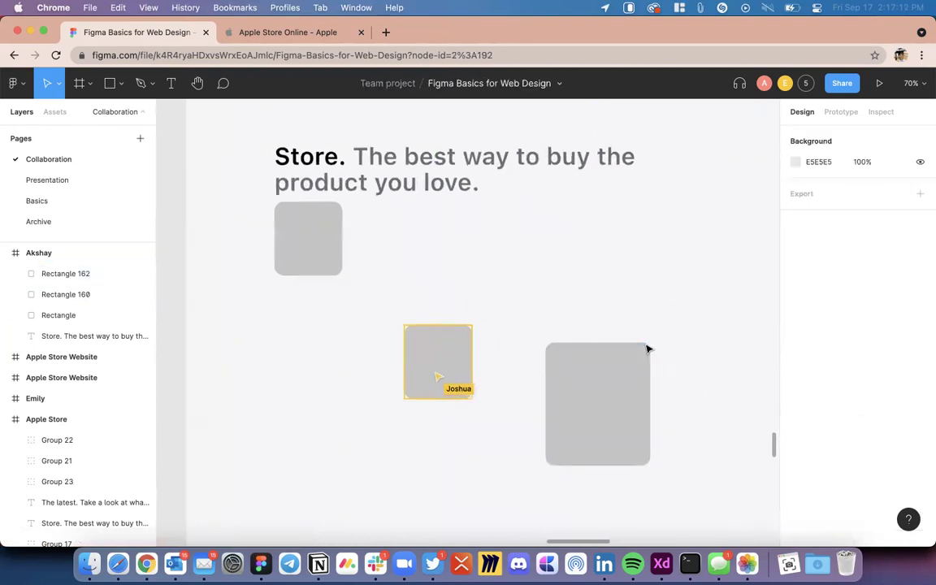
scroll(648, 349, "up", 10)
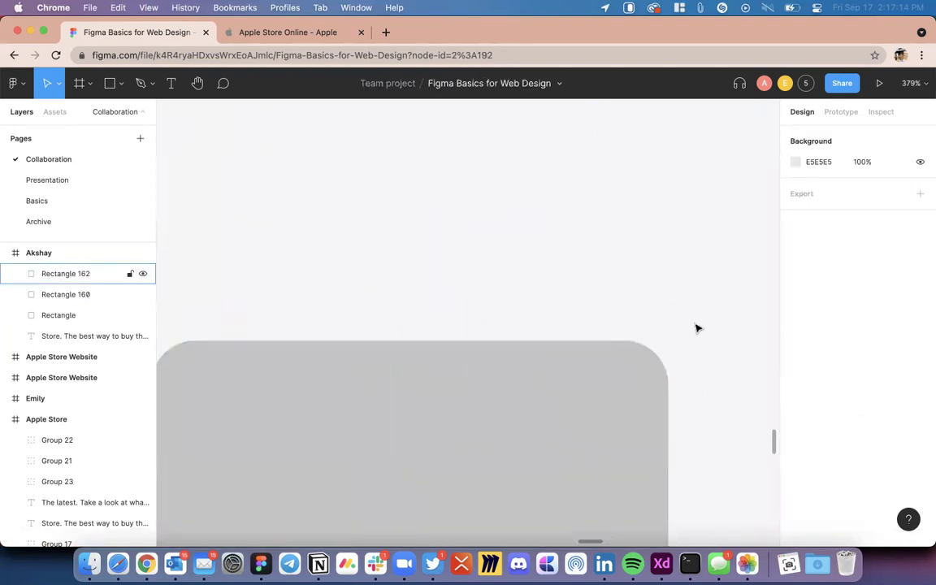
scroll(696, 329, "up", 5)
scroll(673, 285, "down", 10)
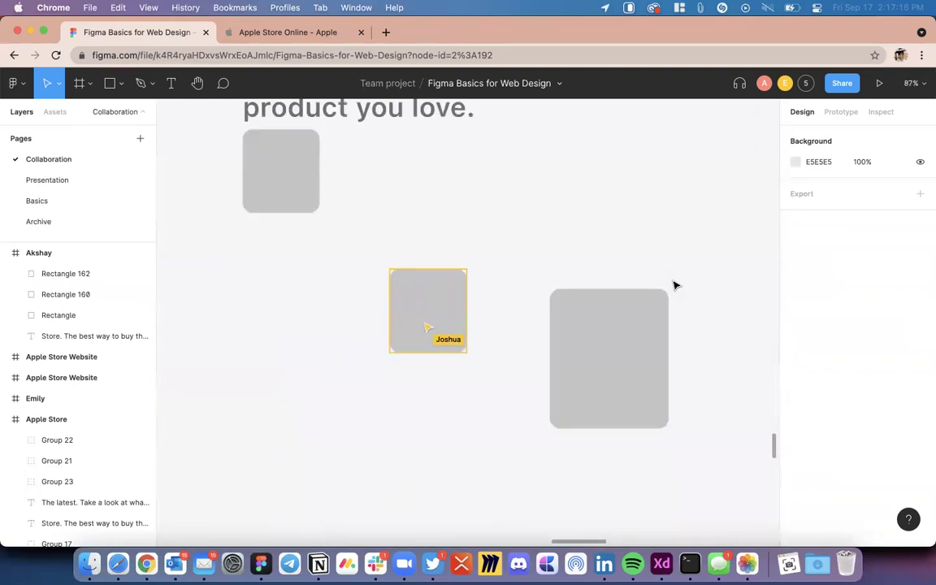
scroll(674, 285, "up", 3)
scroll(494, 398, "down", 5)
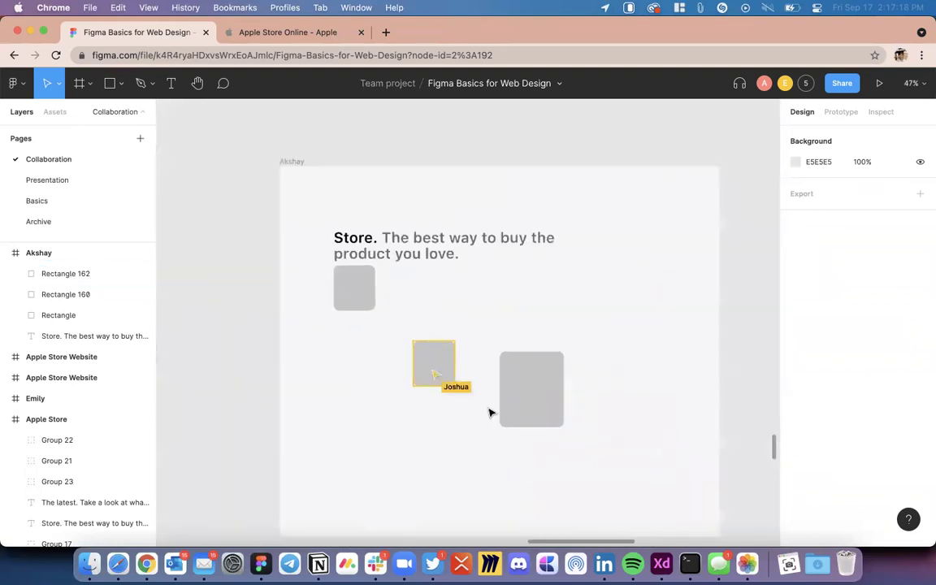
scroll(489, 412, "down", 3)
scroll(490, 413, "left", 10)
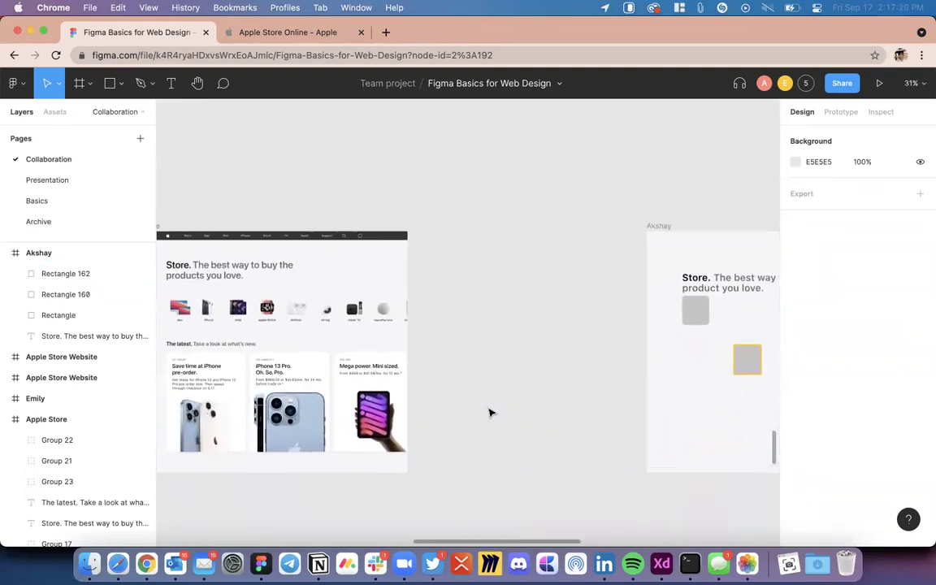
scroll(489, 413, "left", 5)
scroll(243, 307, "up", 5)
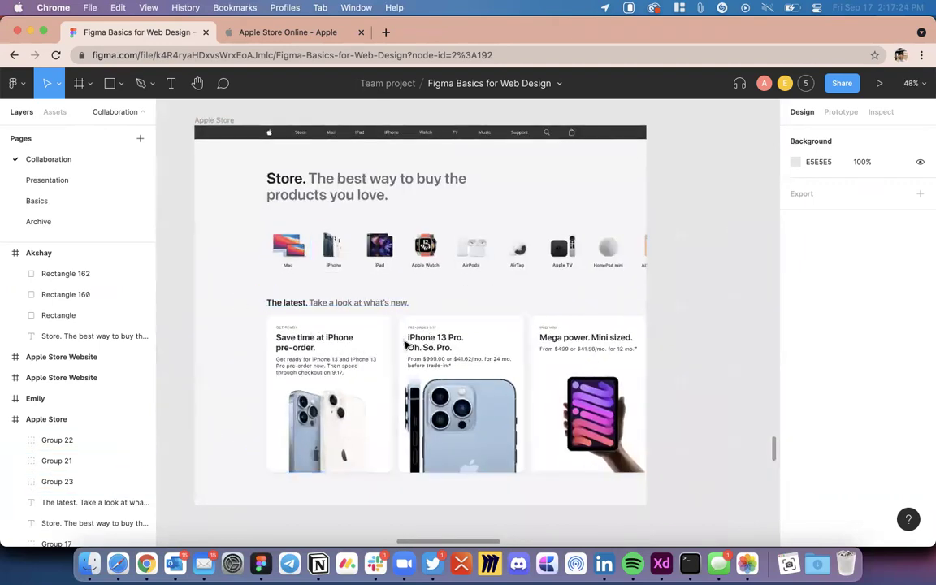
scroll(406, 345, "down", 5)
scroll(605, 328, "right", 10)
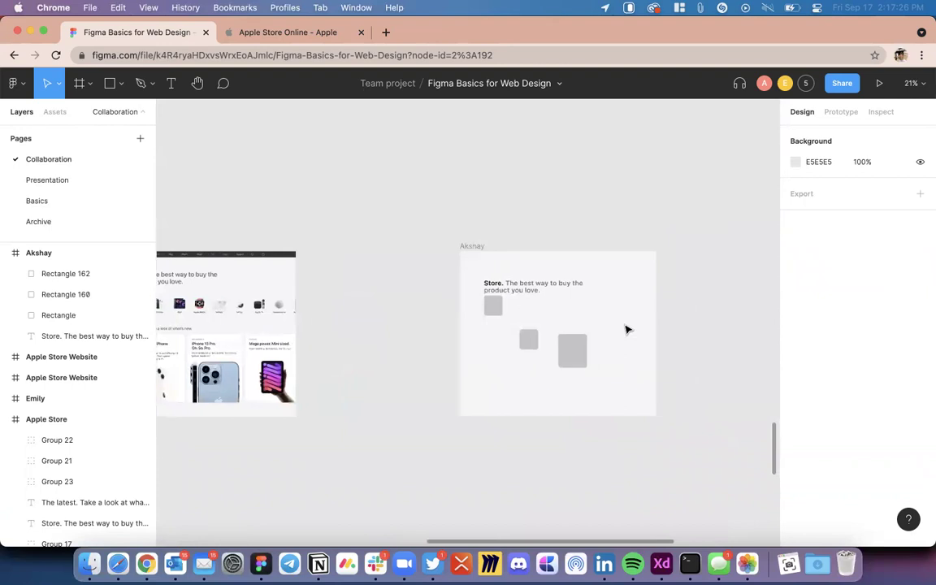
scroll(626, 329, "up", 5)
scroll(537, 368, "up", 3)
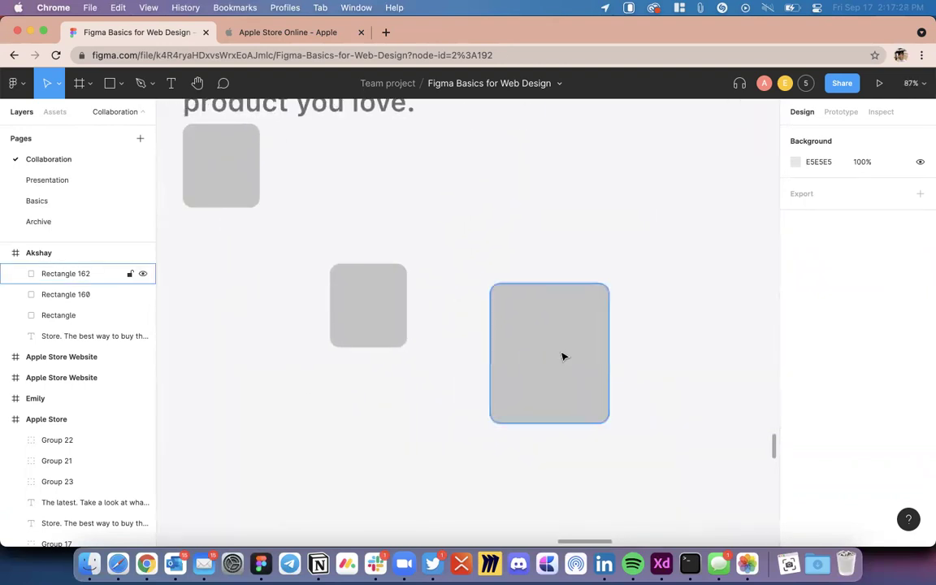
left_click(563, 356)
scroll(562, 355, "down", 5)
scroll(562, 355, "up", 5)
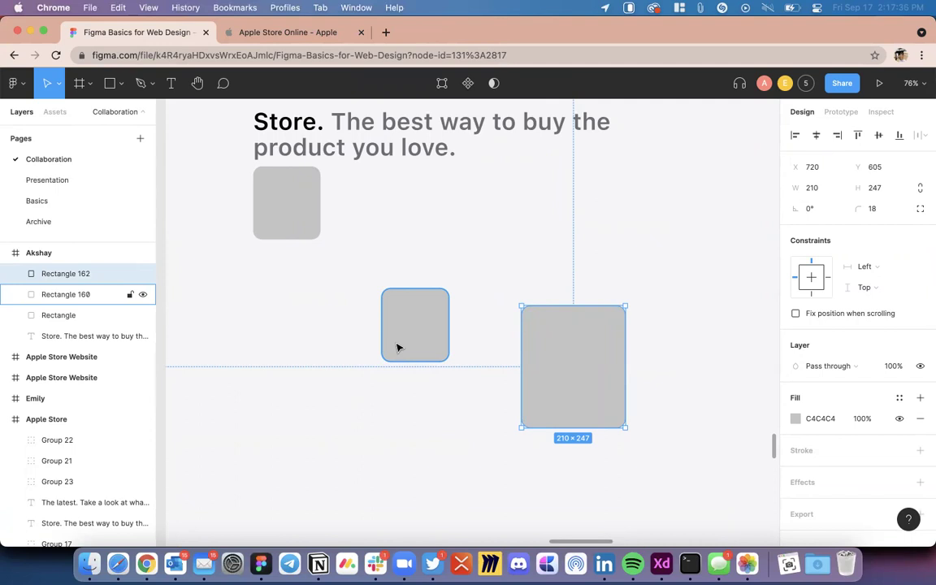
scroll(397, 346, "up", 3)
scroll(377, 190, "right", 2)
Step: Duplicate the Store. heading and restyle the copy to SeoulNamsan CM at size 18
left_click(332, 229)
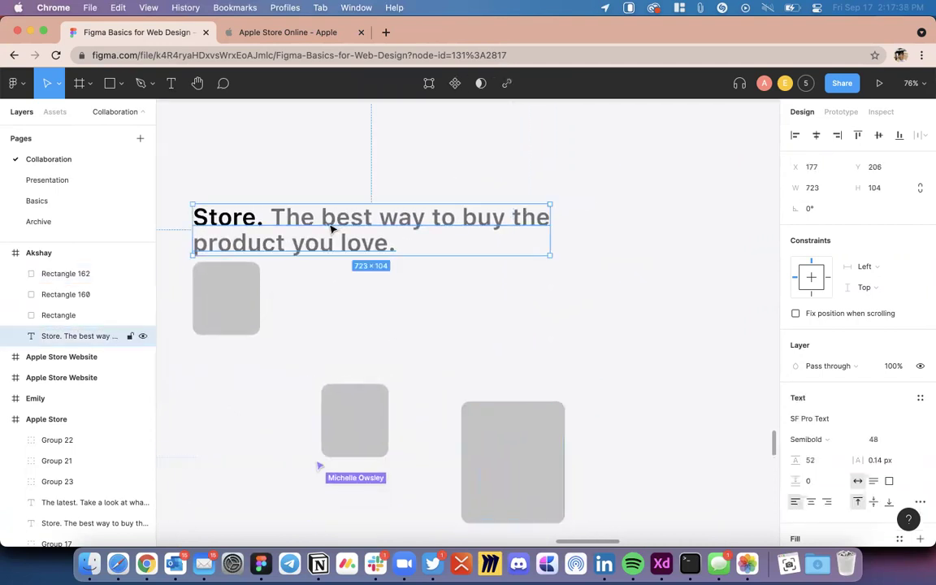
left_click_drag(264, 229, 479, 339)
key("Return")
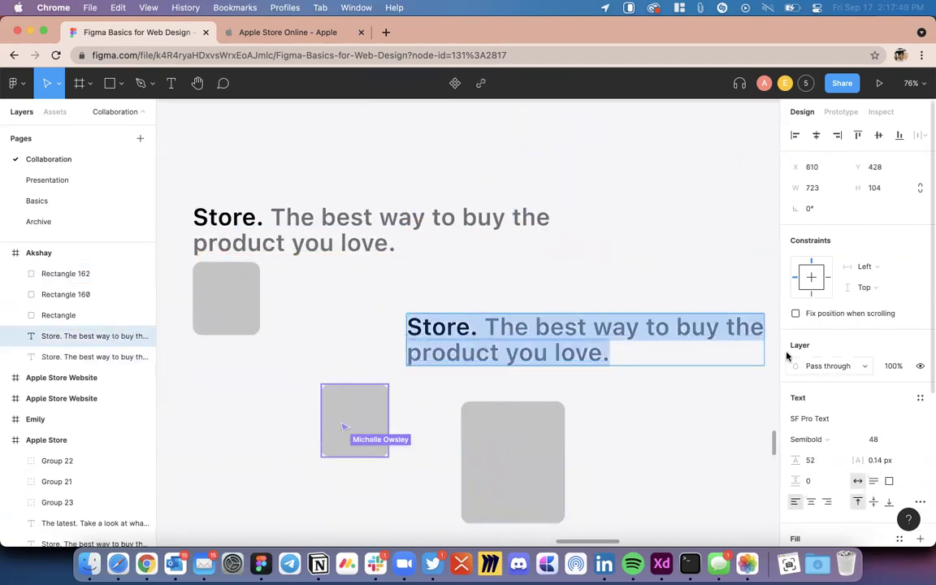
left_click(917, 420)
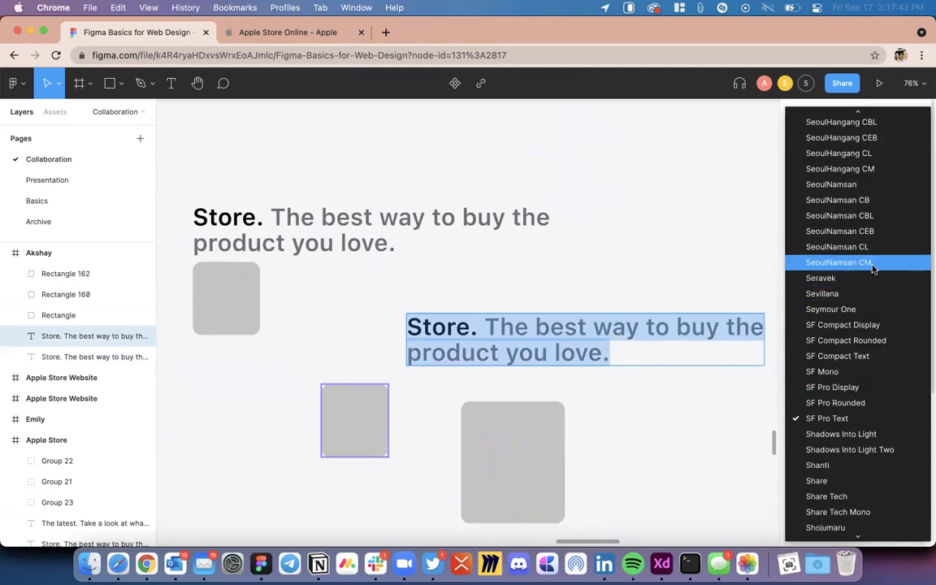
left_click(871, 263)
left_click(904, 442)
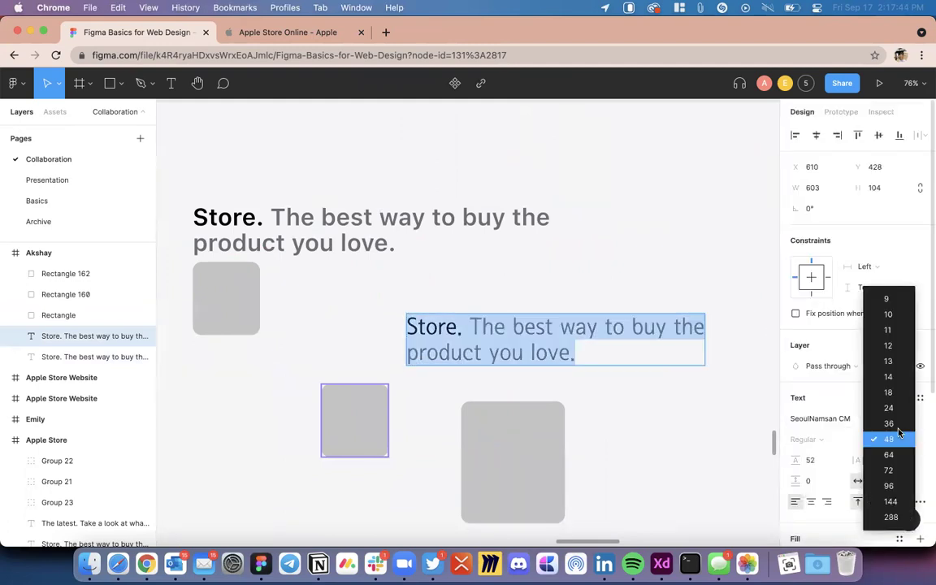
left_click(888, 376)
left_click(683, 333)
Step: Copy the original heading's properties and paste them onto the restyled copy
left_click(380, 232)
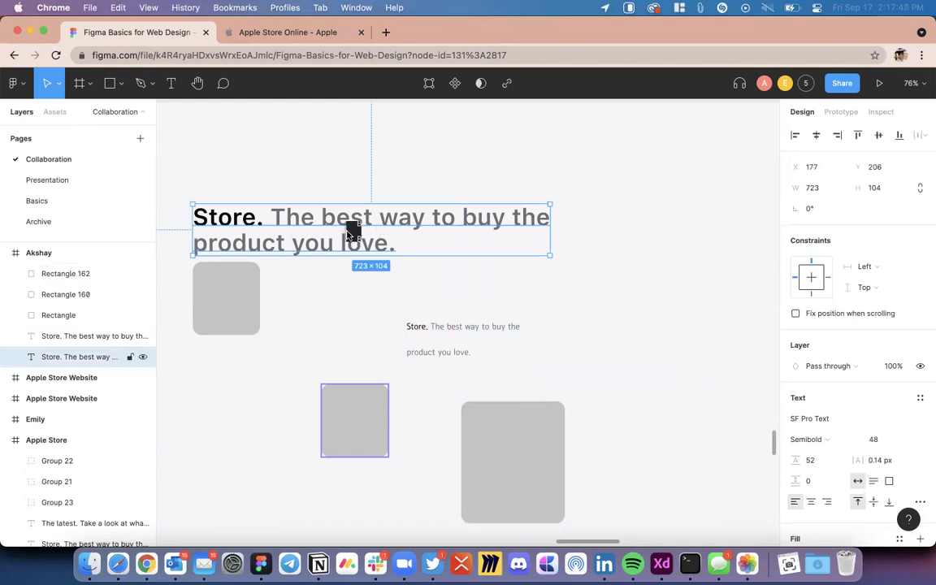
right_click(350, 234)
mouse_move(378, 526)
left_click(512, 509)
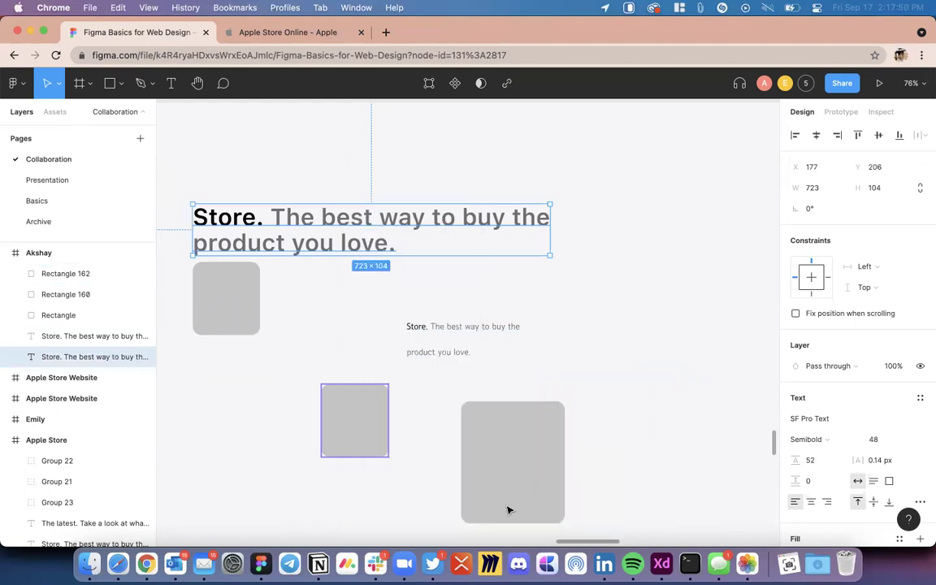
left_click(456, 335)
right_click(457, 335)
mouse_move(537, 528)
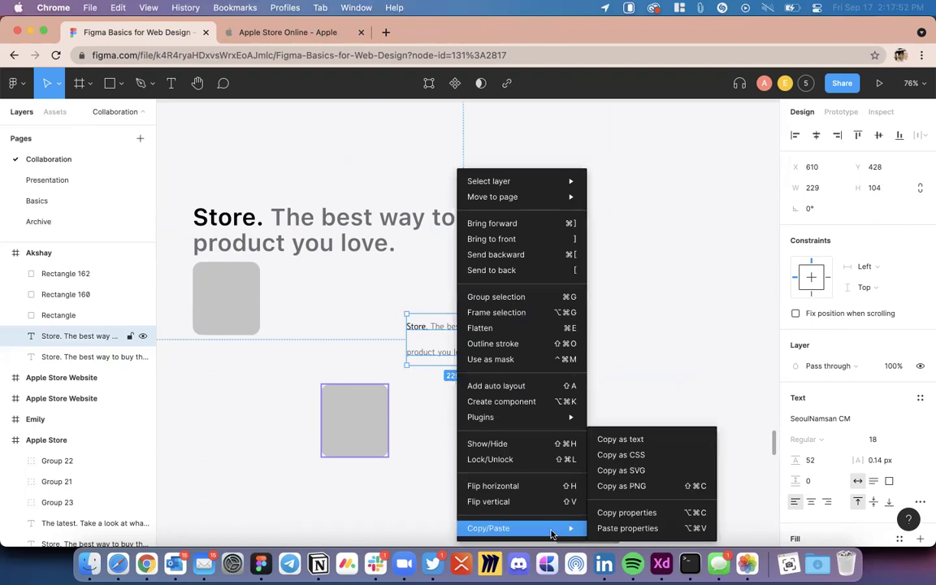
left_click(624, 527)
left_click(564, 429)
Step: Delete the duplicated heading copy
scroll(564, 428, "right", 3)
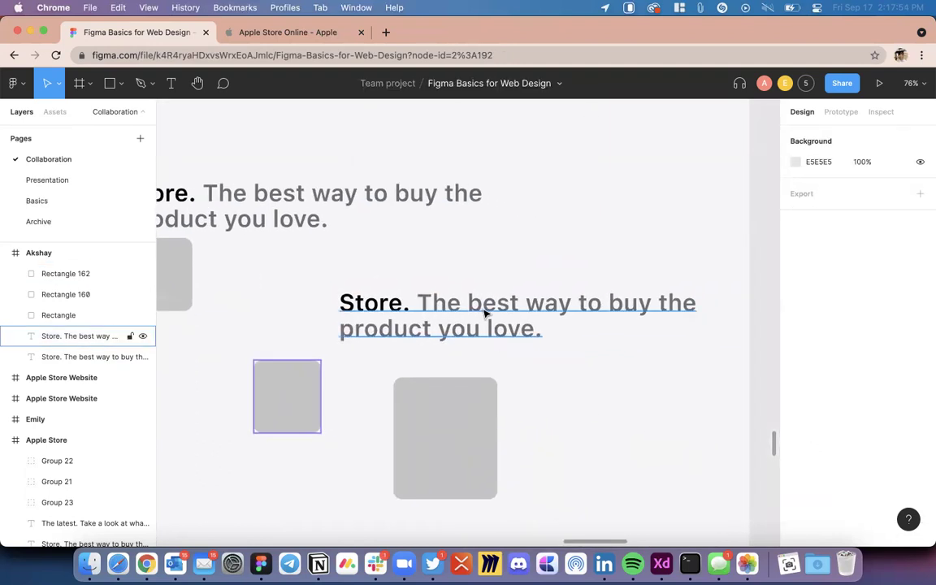
scroll(532, 348, "down", 1)
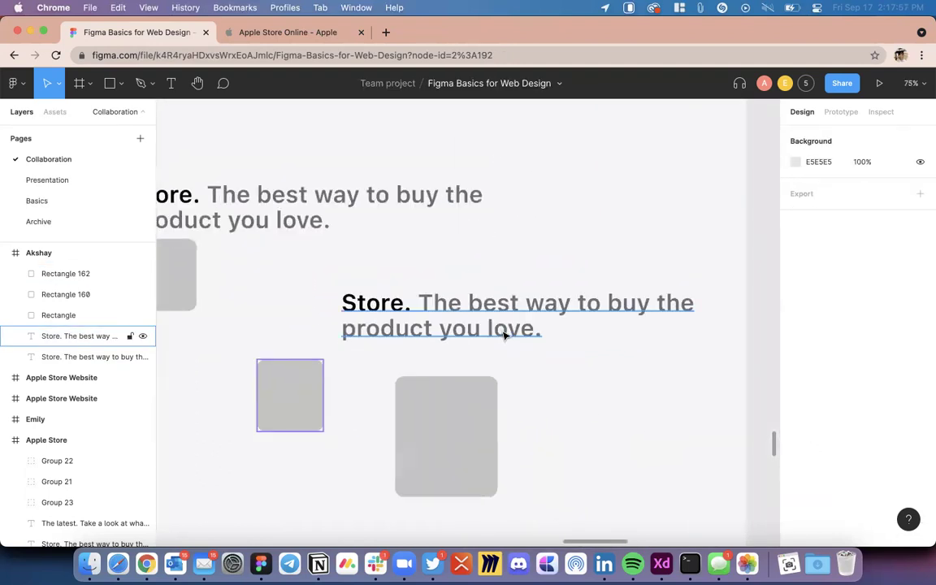
scroll(504, 330, "left", 2)
left_click(453, 318)
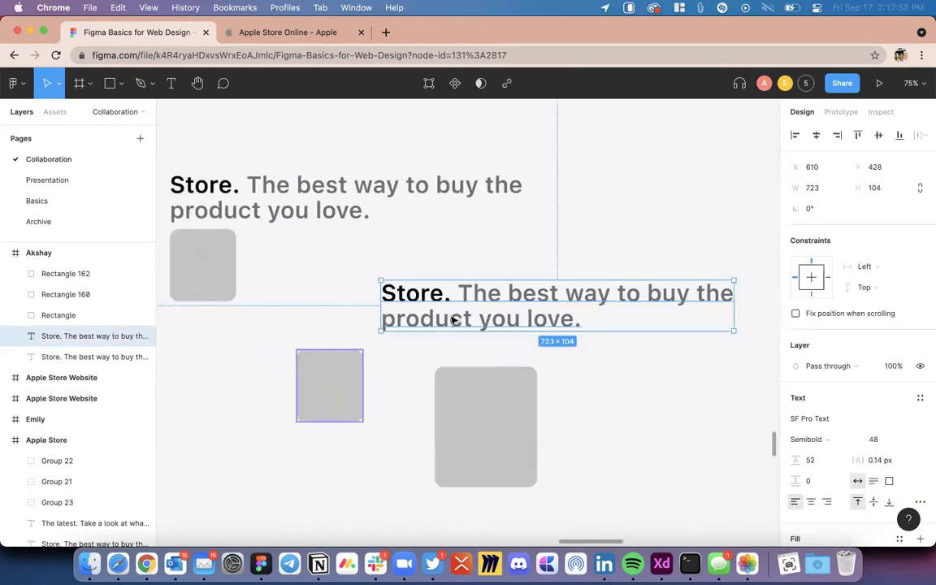
key("Delete")
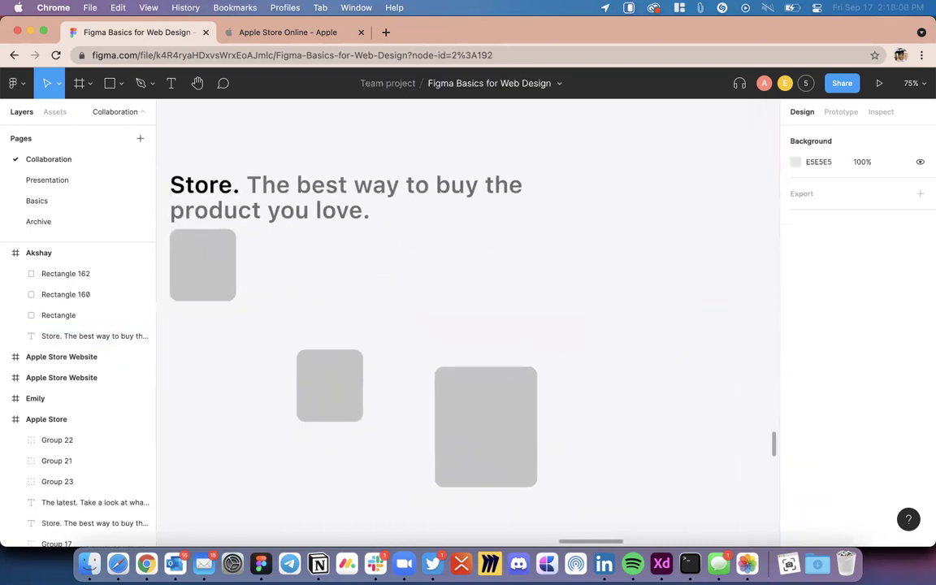
Step: Delete the large Rectangle 162, leaving the two small rounded tiles
scroll(524, 434, "left", 3)
left_click(556, 431)
key("Delete")
scroll(542, 432, "left", 2)
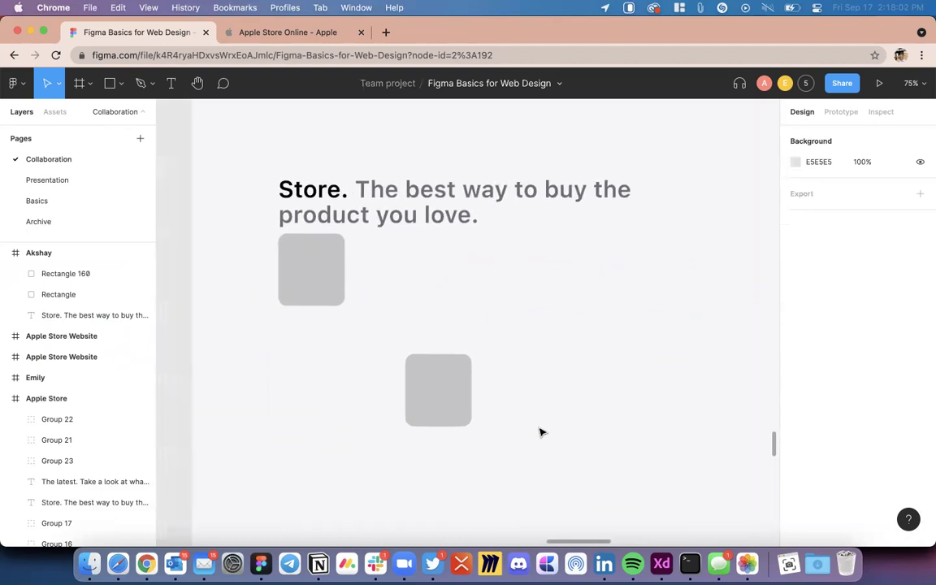
scroll(299, 313, "up", 3)
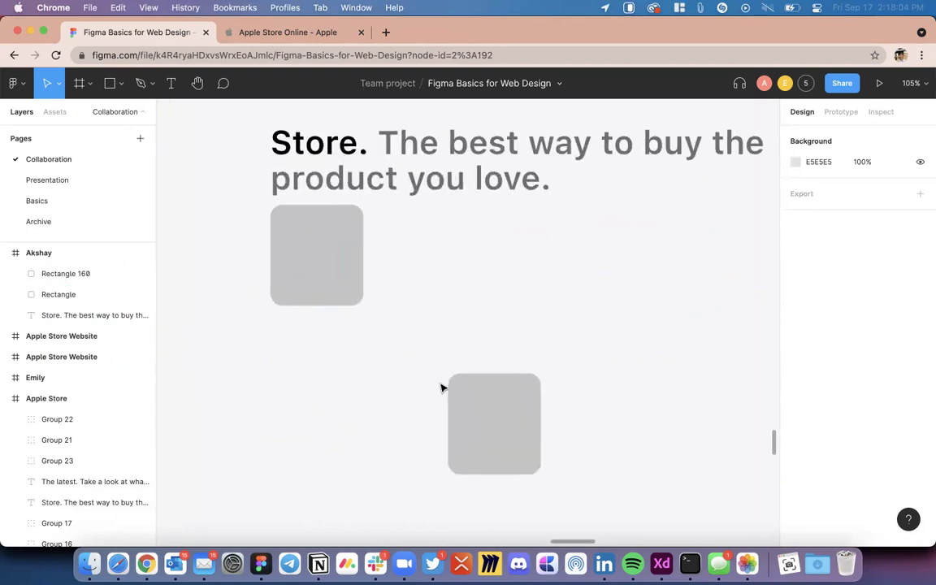
scroll(441, 387, "down", 2)
left_click(535, 393)
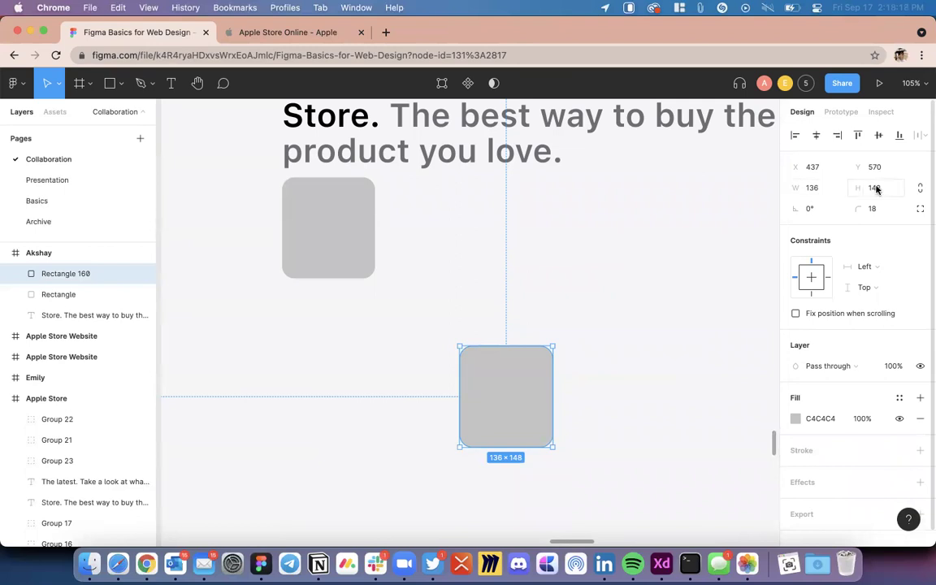
left_click(602, 418)
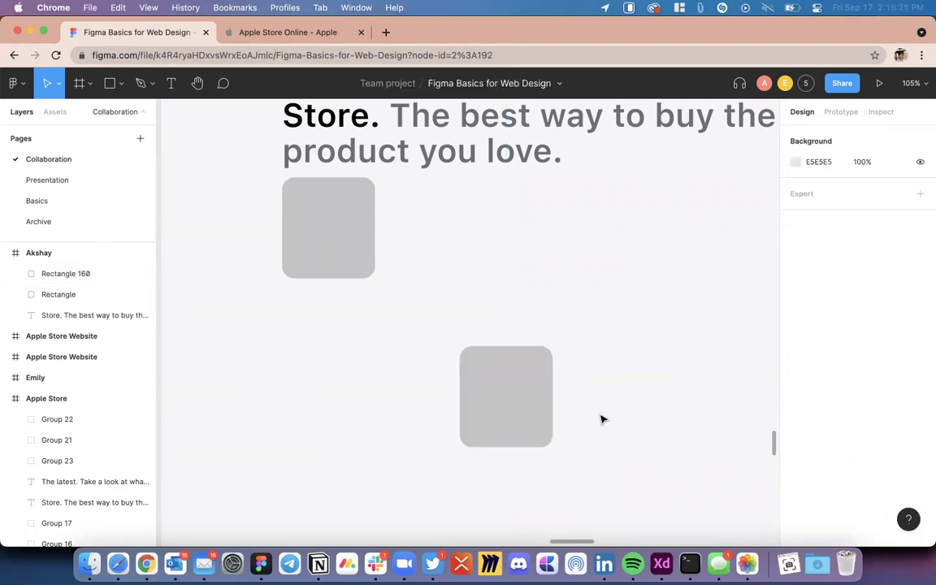
scroll(602, 417, "down", 3)
Step: Delete the lower small tile, leaving a single grey tile
left_click(555, 420)
key("Delete")
scroll(555, 419, "down", 10)
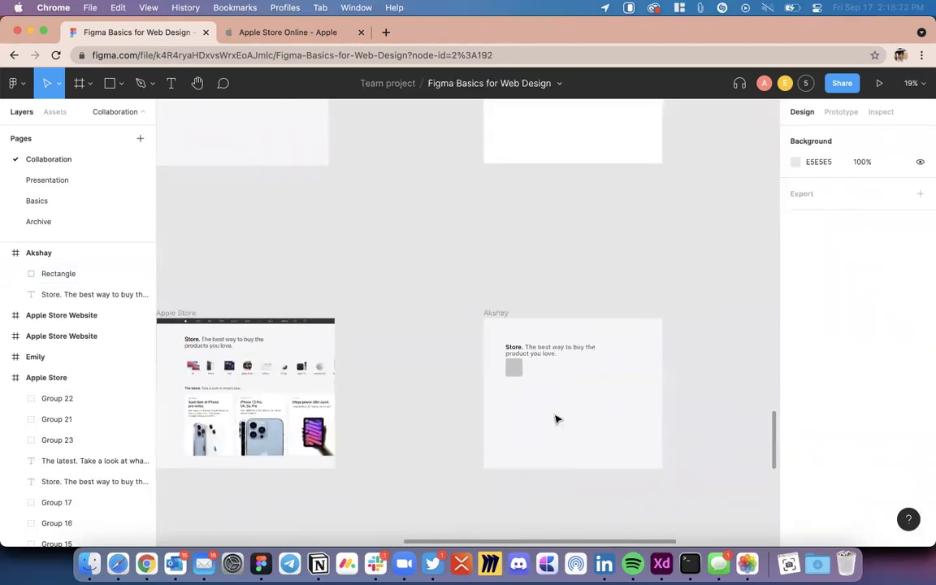
scroll(556, 419, "down", 5)
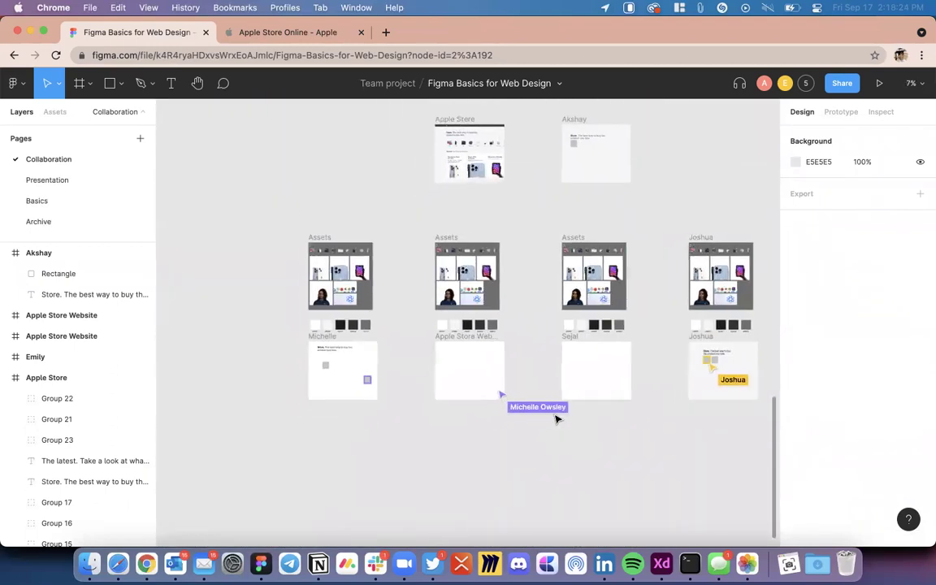
Step: Select the remaining 136×148 grey Rectangle in the Akshay frame
scroll(595, 378, "up", 5)
scroll(596, 378, "down", 4)
scroll(596, 377, "up", 5)
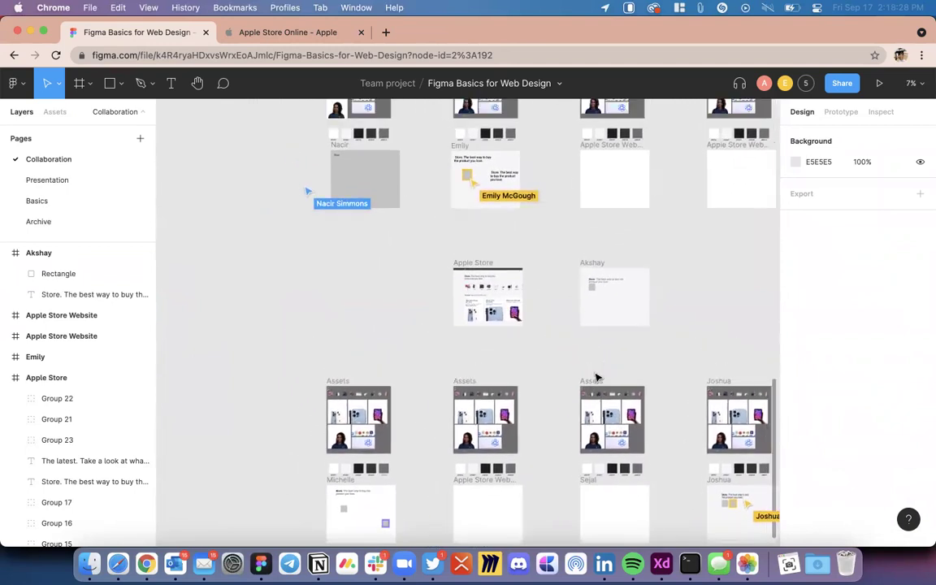
scroll(529, 376, "up", 10)
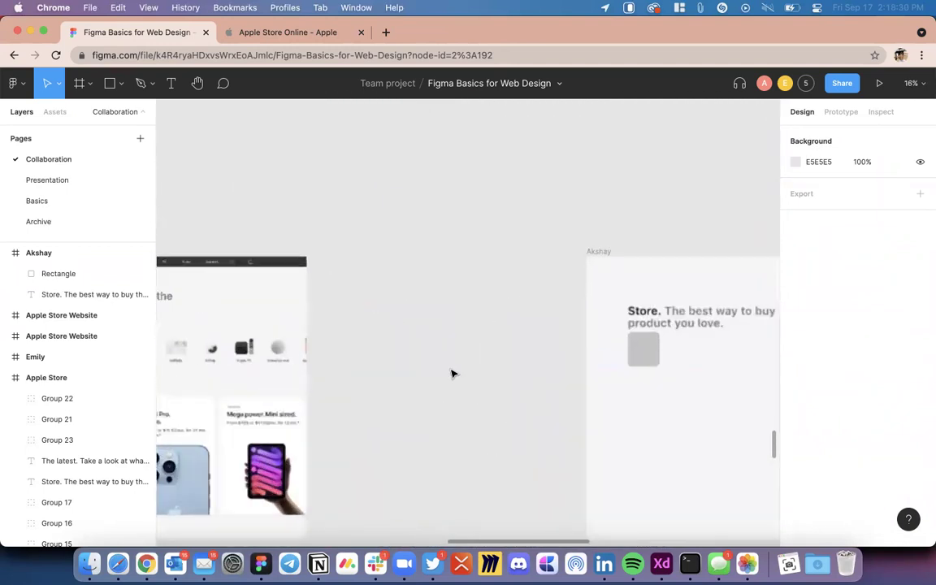
scroll(602, 353, "up", 10)
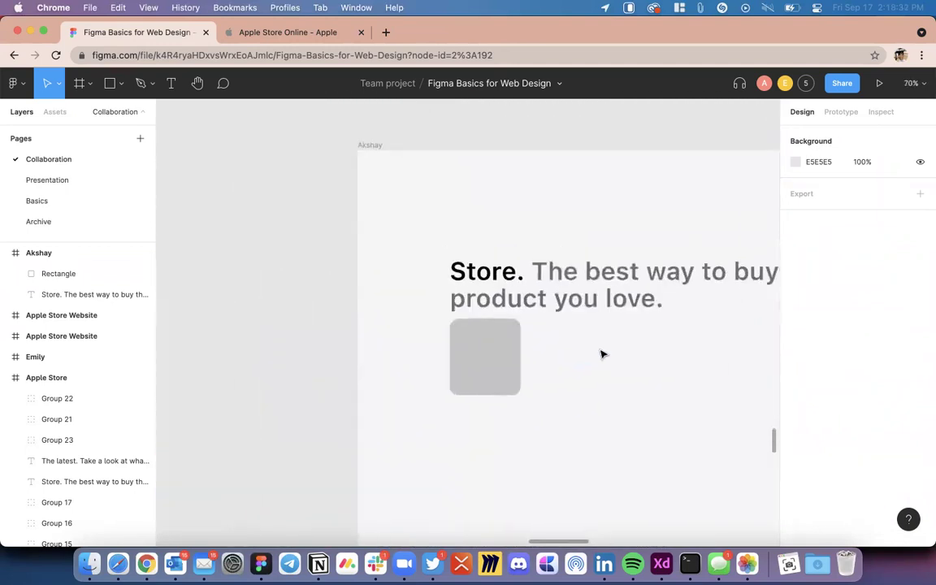
left_click(444, 351)
scroll(461, 368, "up", 2)
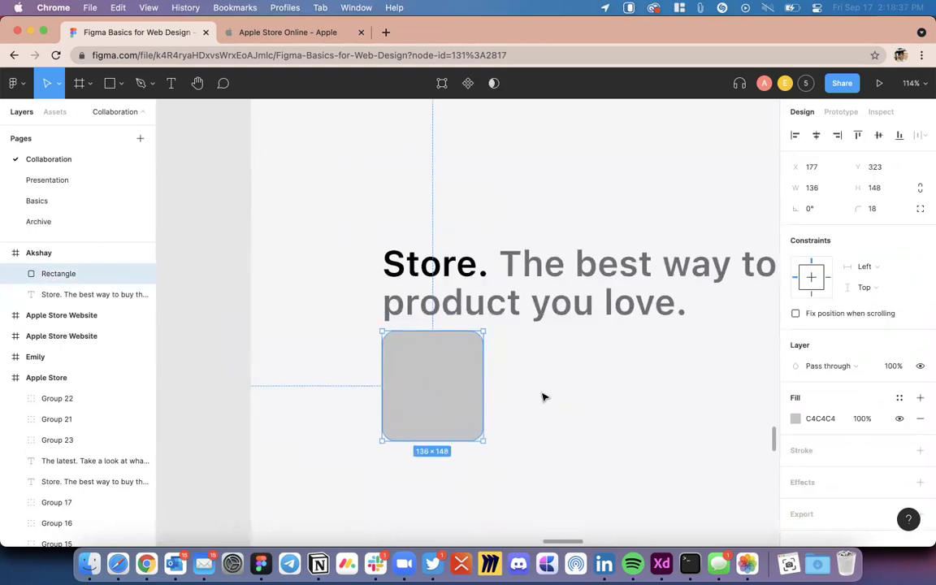
Step: Move the grey tile to X 177 under the Store. headline's left edge
scroll(543, 396, "down", 5)
scroll(504, 386, "right", 4)
left_click_drag(375, 321, 480, 377)
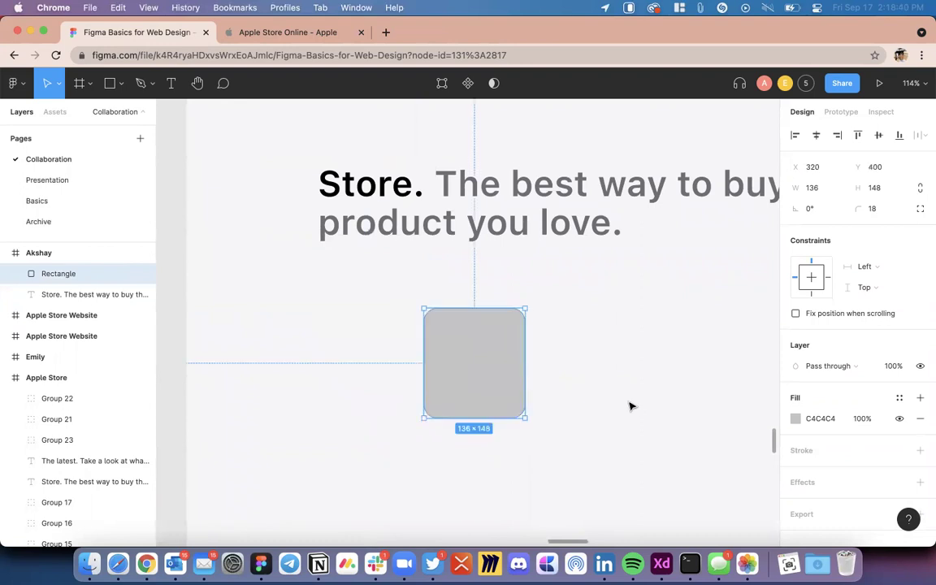
scroll(452, 342, "up", 5)
scroll(452, 342, "right", 1)
left_click(358, 317)
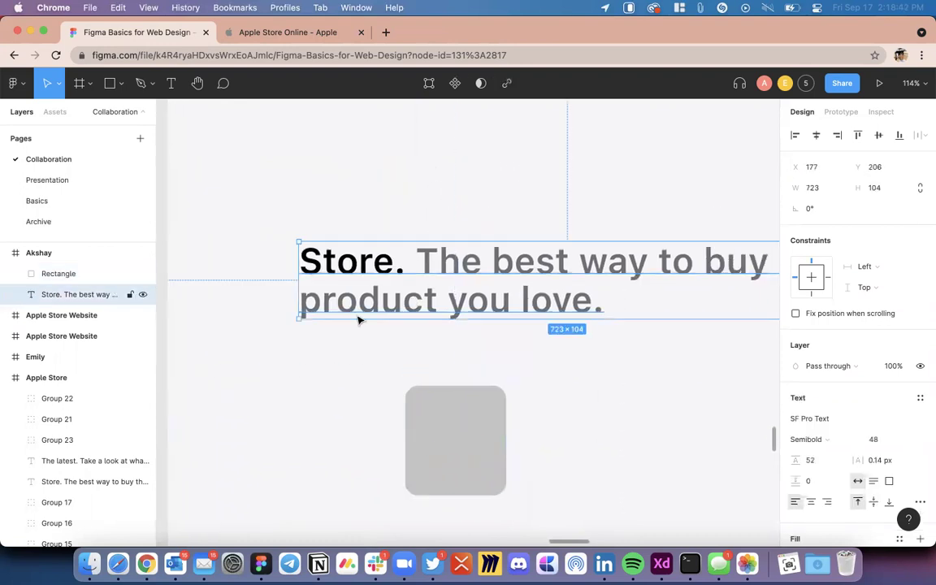
left_click(455, 447)
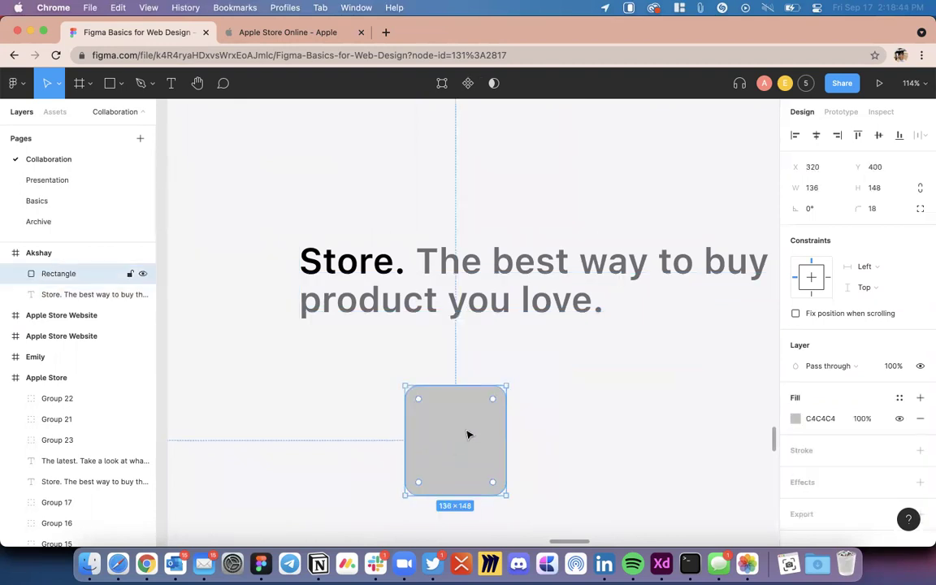
left_click_drag(465, 435, 363, 400)
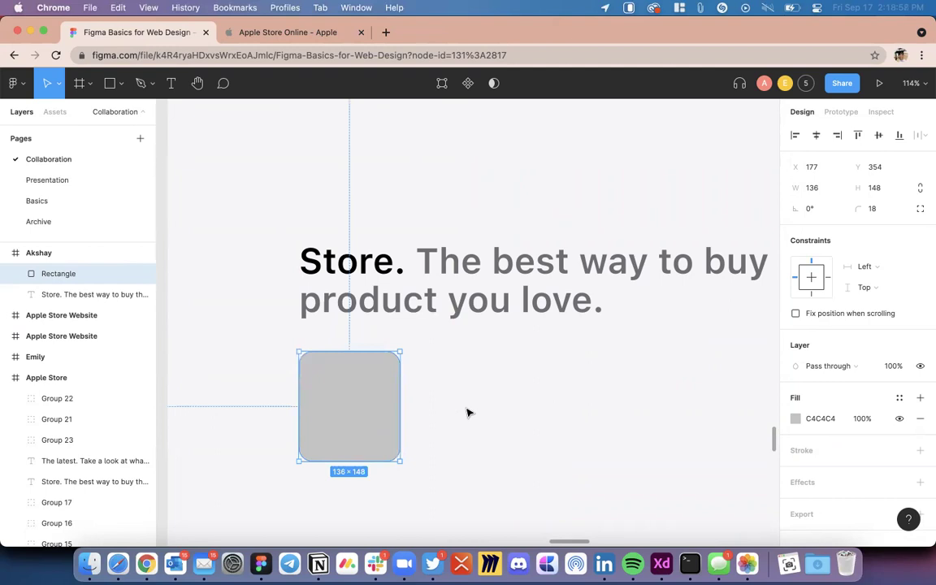
Step: Zoom out and scroll up to bring the Assets frames into view
scroll(467, 413, "down", 10)
scroll(455, 358, "left", 5)
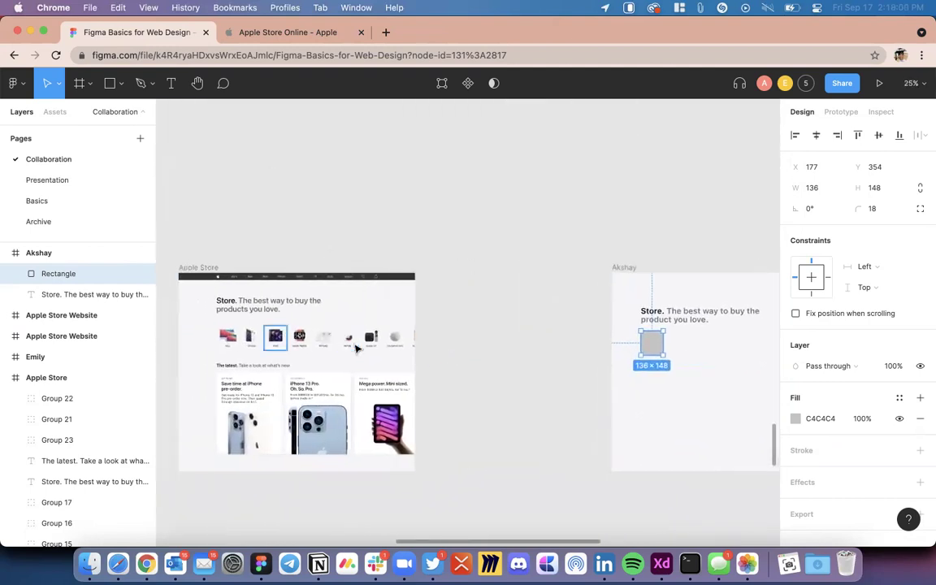
scroll(242, 351, "up", 5)
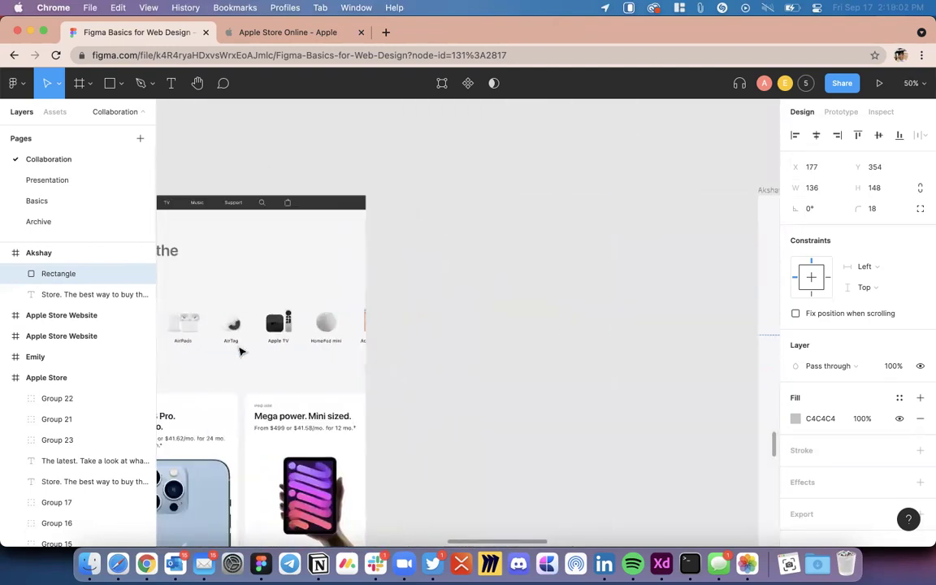
scroll(243, 351, "left", 5)
scroll(493, 328, "right", 4)
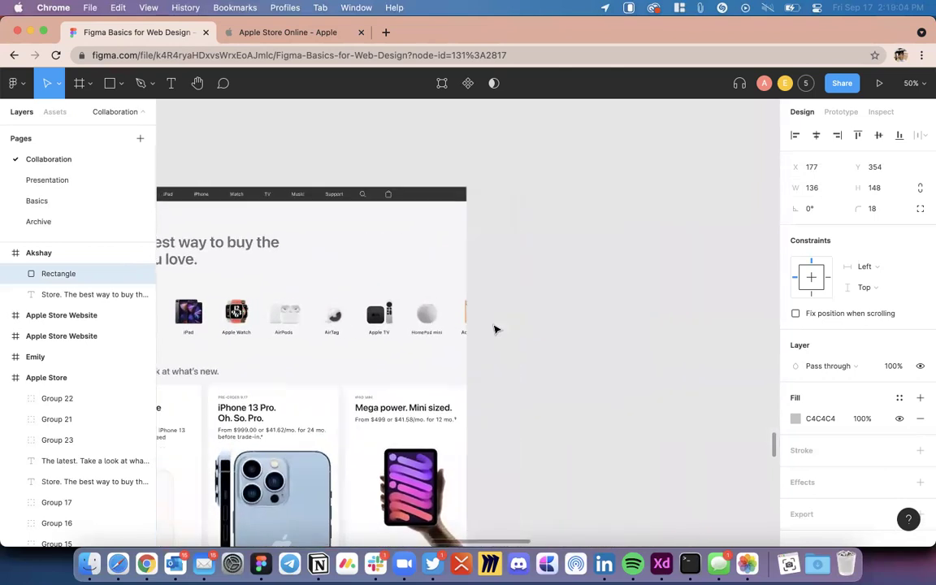
scroll(494, 329, "left", 5)
left_click(658, 328)
scroll(564, 349, "up", 5)
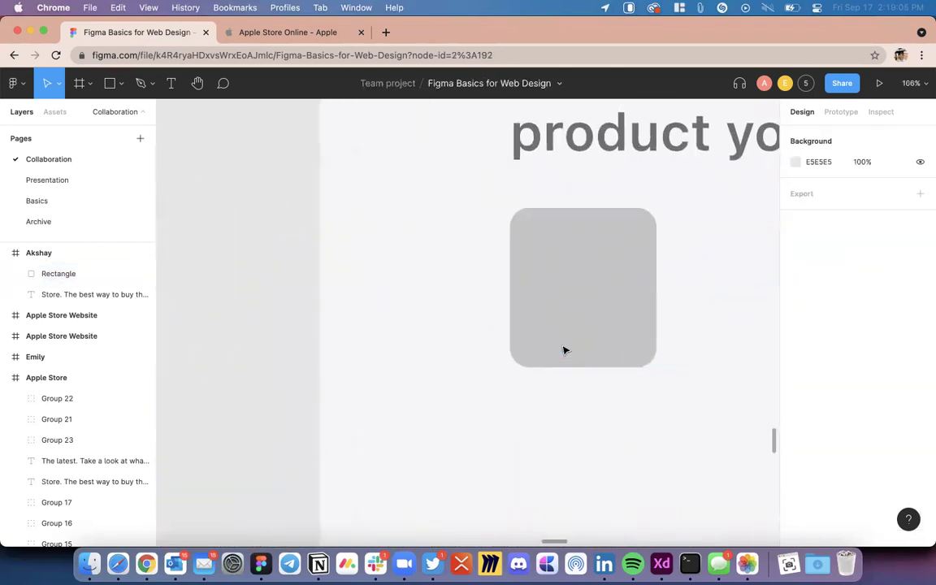
scroll(564, 349, "left", 3)
scroll(585, 364, "down", 8)
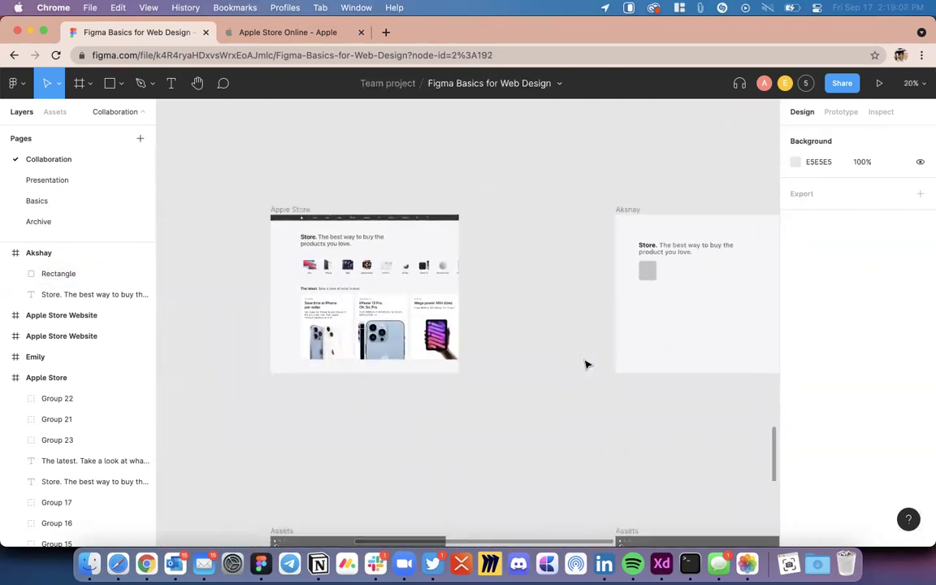
scroll(587, 364, "up", 10)
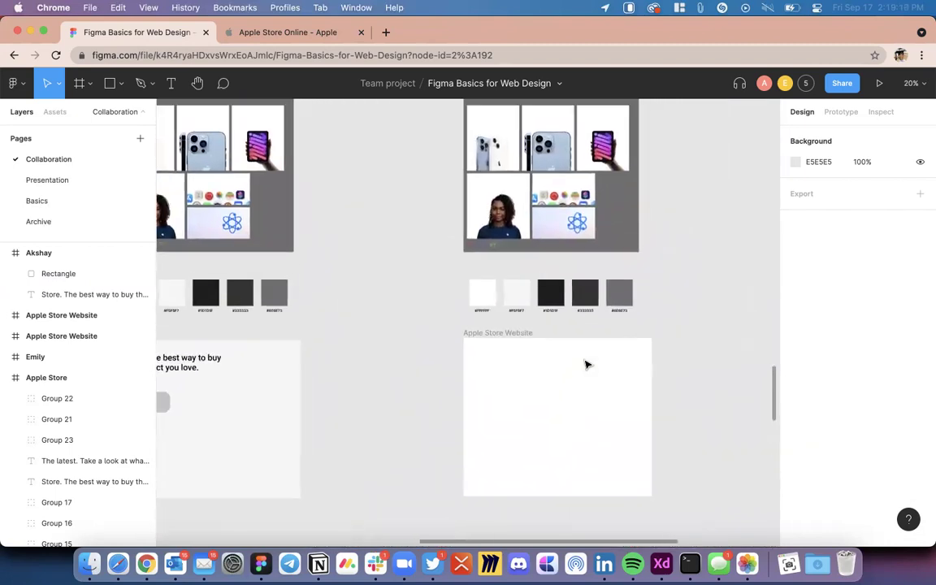
scroll(586, 364, "up", 8)
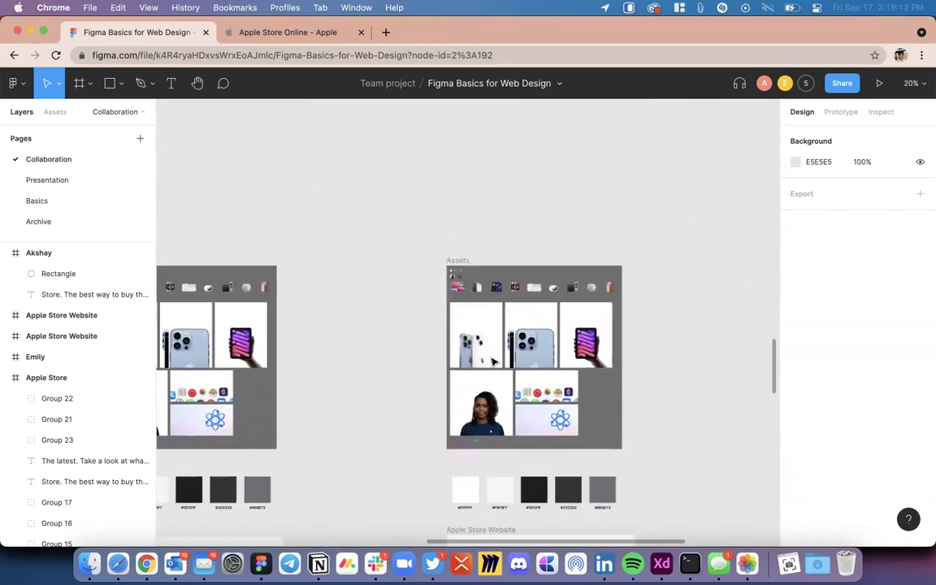
Step: Paste the Mac image from the Assets frame into the Akshay frame
scroll(472, 307, "up", 5)
left_click(414, 234)
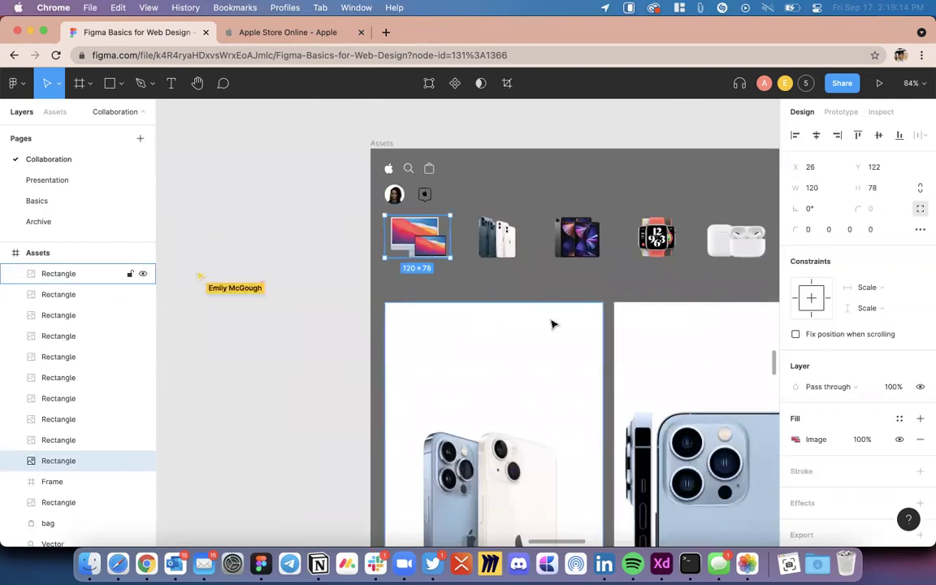
scroll(552, 324, "down", 5)
scroll(553, 324, "down", 10)
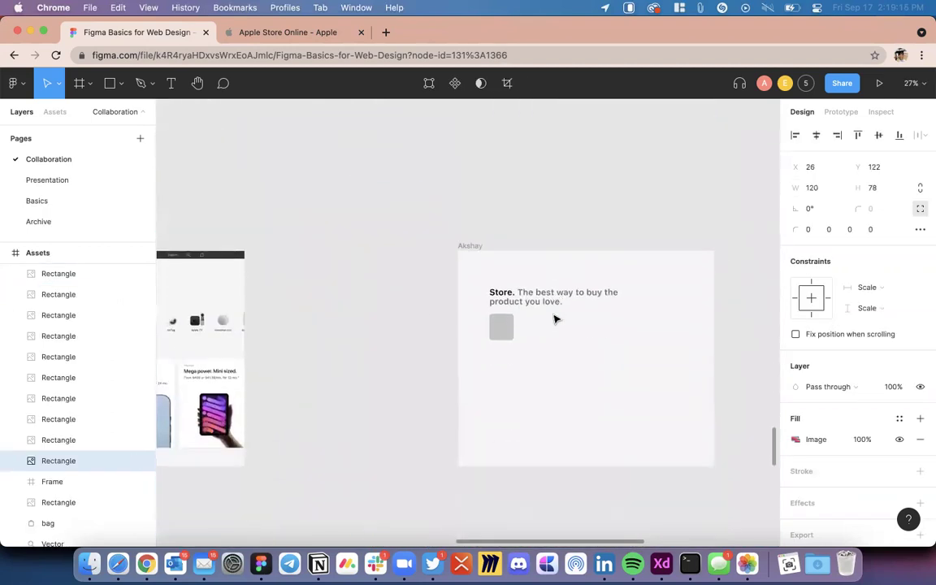
scroll(502, 329, "up", 6)
left_click(539, 333)
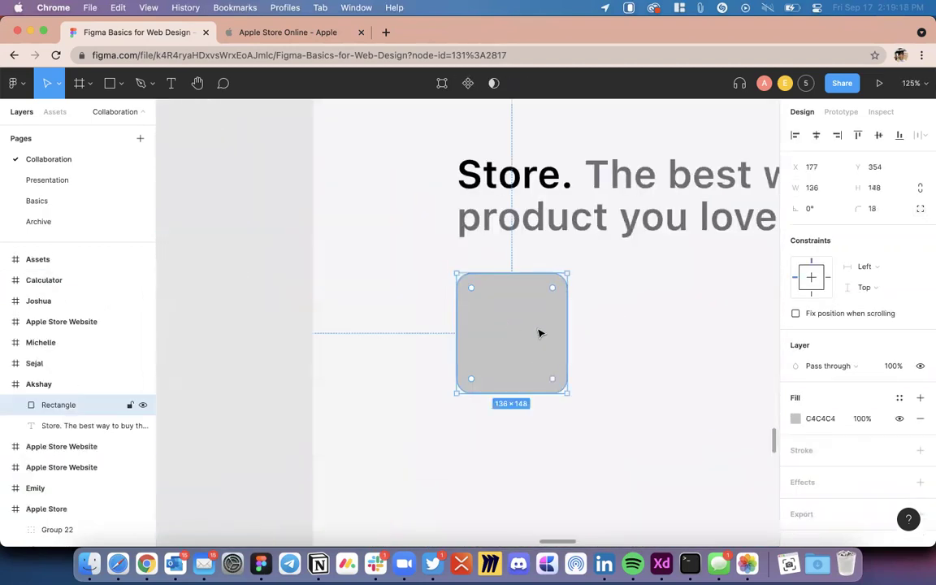
key("super+v")
Step: Position the 120×78 Mac image inside the grey tile at X 185, Y 368
scroll(397, 340, "up", 3)
scroll(397, 341, "right", 3)
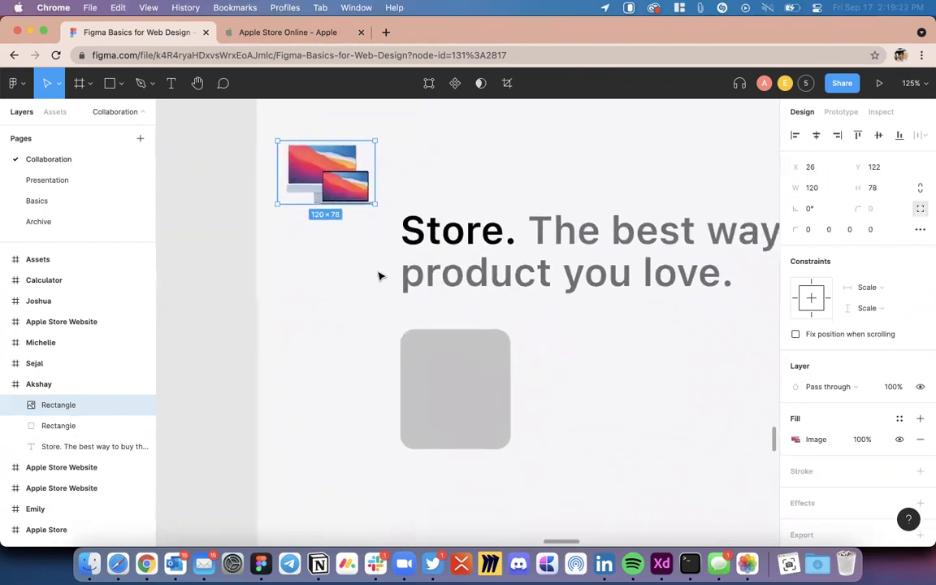
scroll(380, 274, "right", 2)
scroll(380, 273, "up", 1)
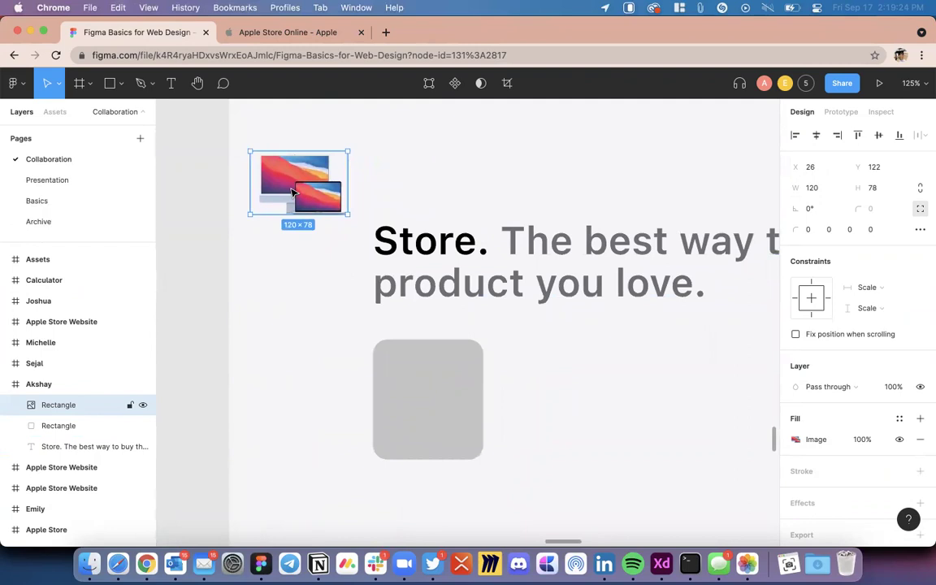
left_click_drag(293, 192, 423, 390)
scroll(424, 390, "up", 5)
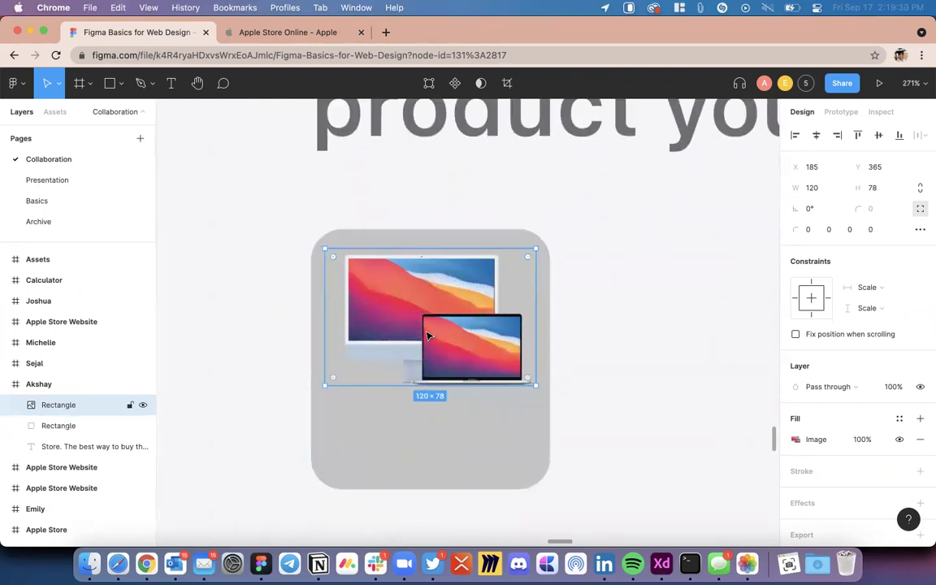
mouse_move(414, 333)
left_mouse_down()
mouse_move(382, 337)
mouse_move(442, 330)
mouse_move(420, 332)
mouse_move(432, 335)
left_mouse_up()
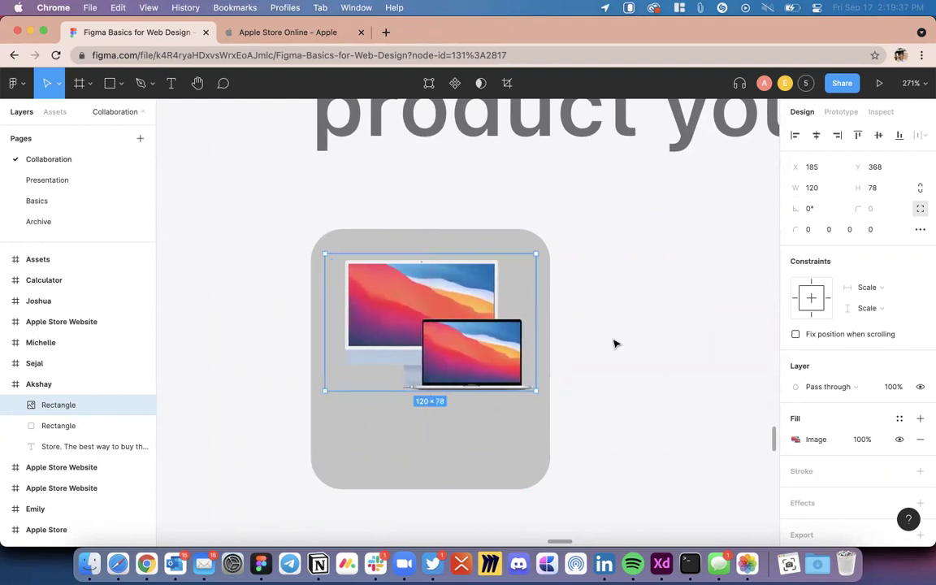
scroll(615, 344, "down", 3)
left_click(627, 378)
scroll(627, 380, "down", 10)
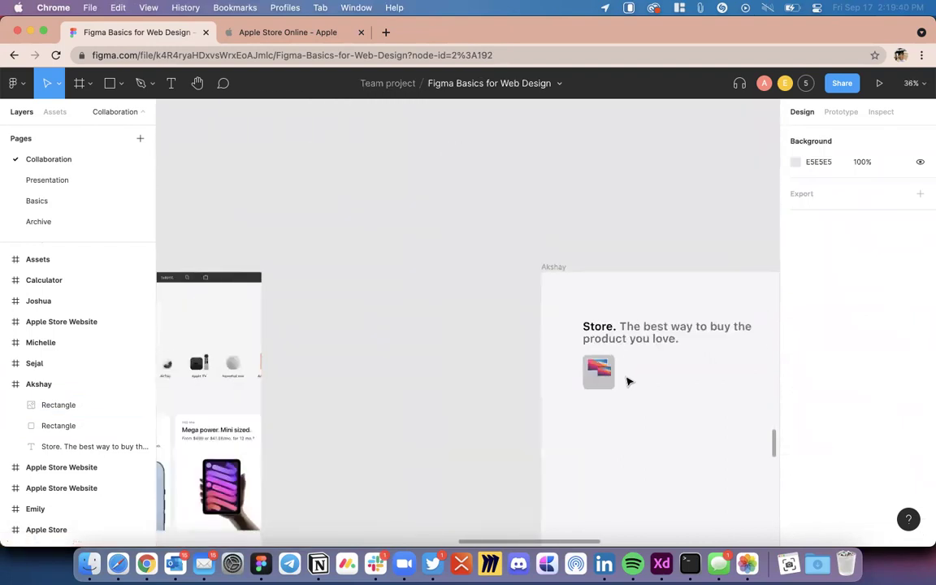
scroll(599, 383, "up", 10)
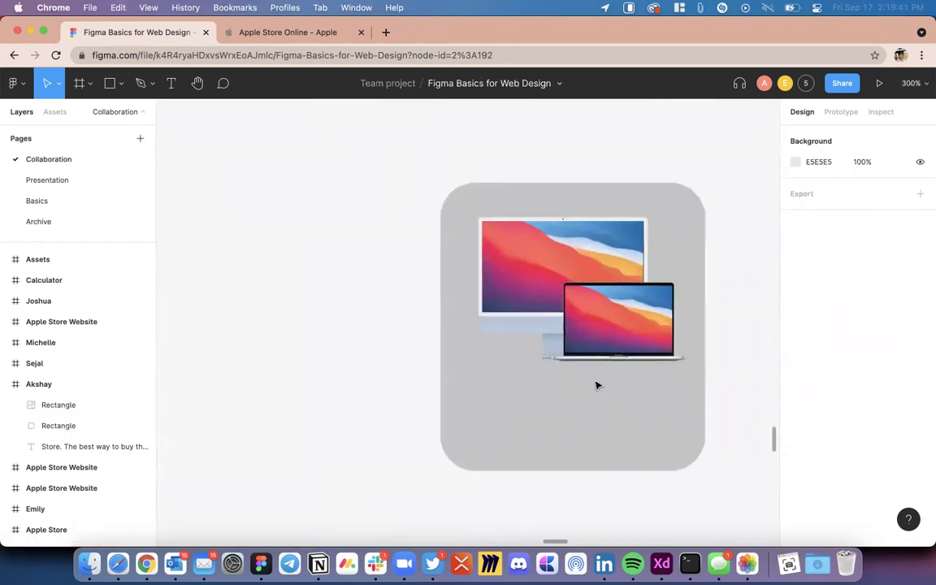
scroll(597, 383, "up", 5)
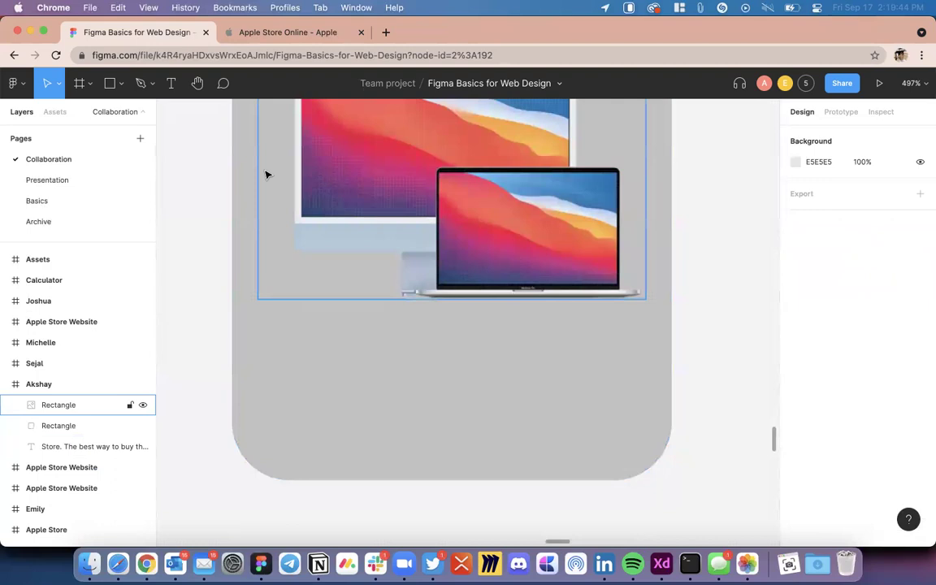
Step: Add a 'Mac' text label below the Mac image at font size 24
left_click(170, 84)
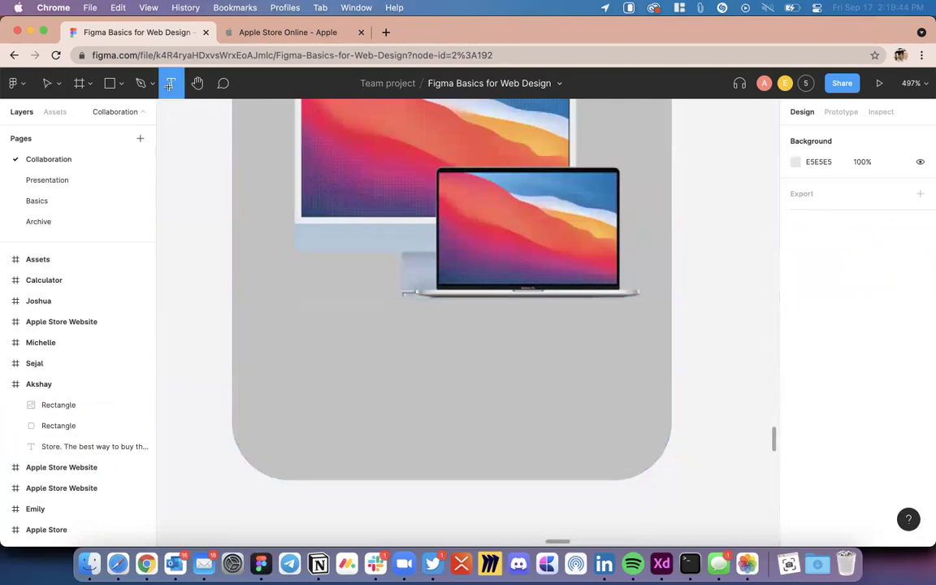
left_click(368, 418)
type("Mac")
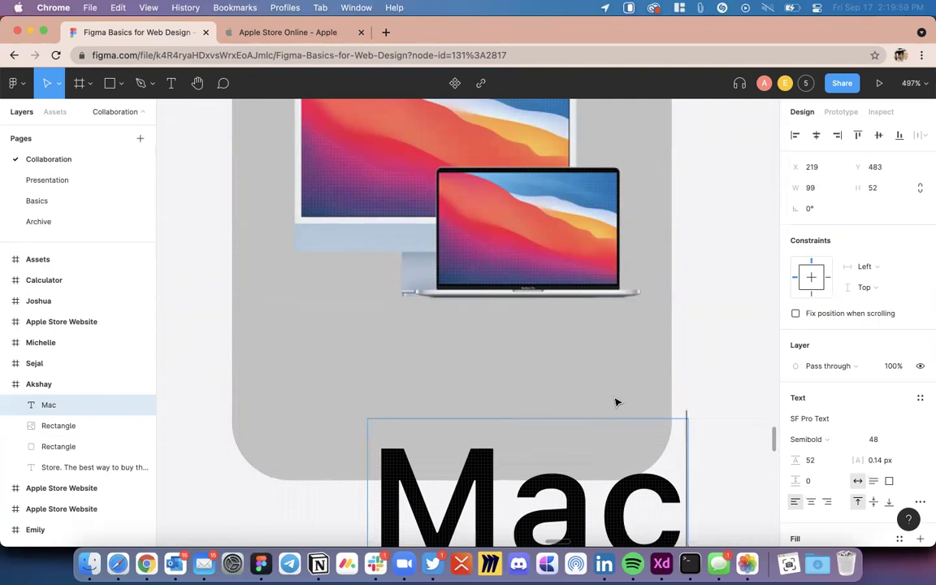
scroll(616, 401, "down", 5)
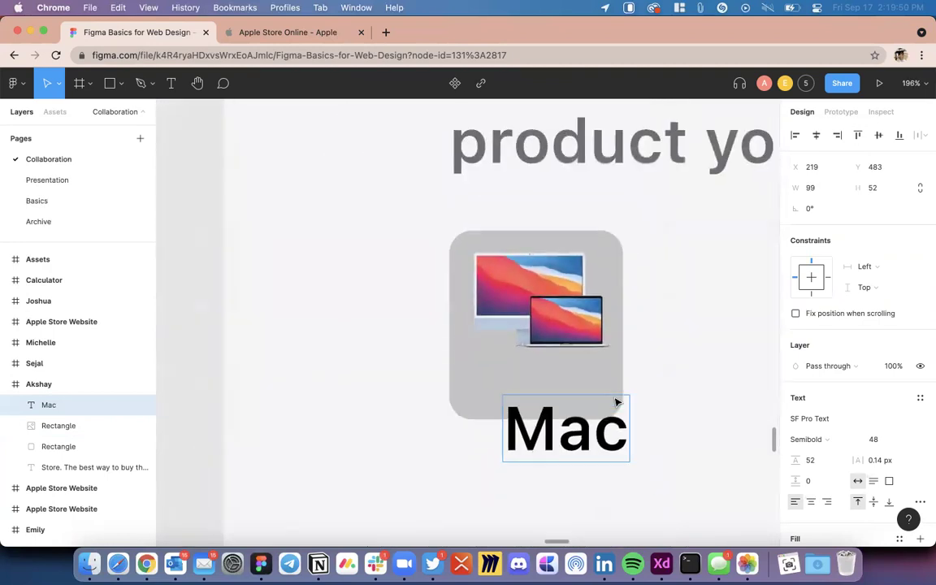
key("super+a")
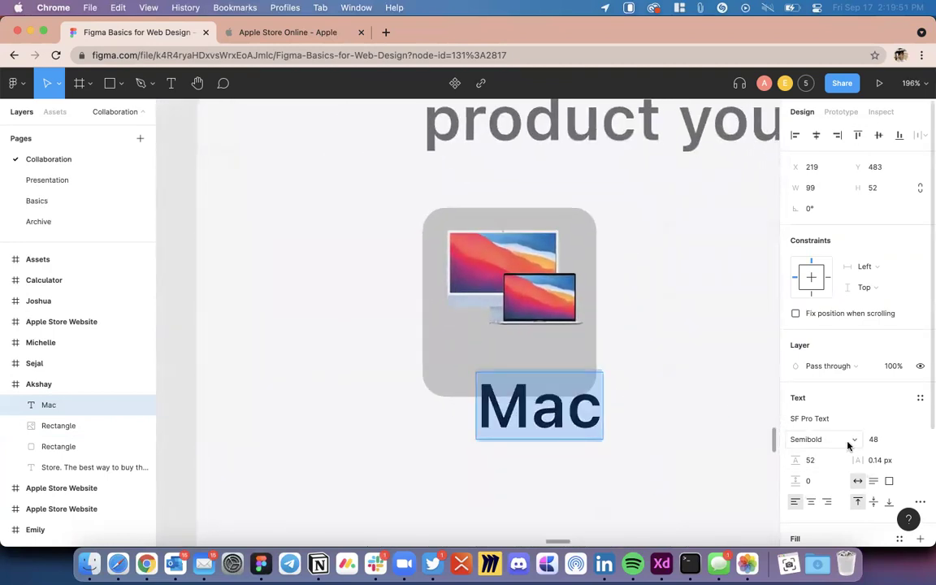
left_click(903, 438)
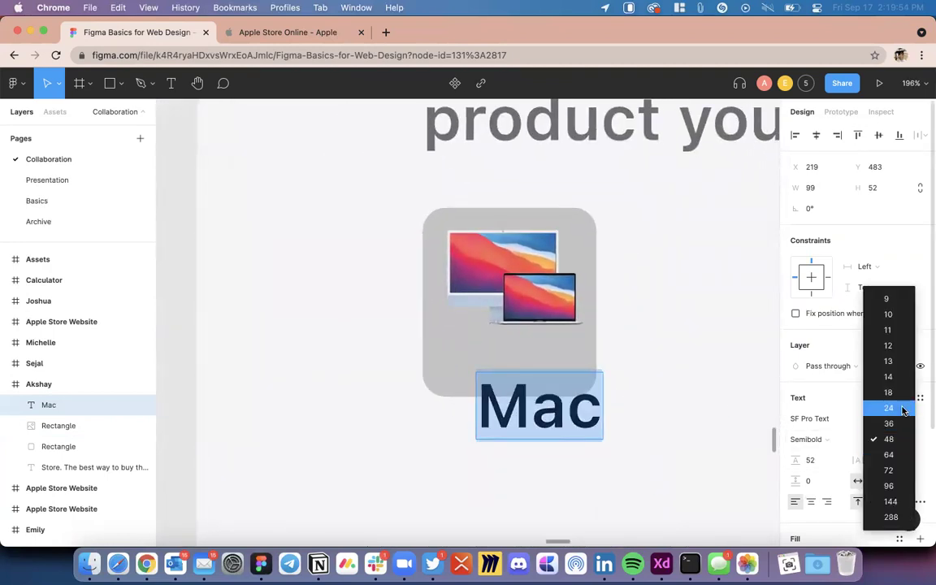
left_click(901, 409)
key("Escape")
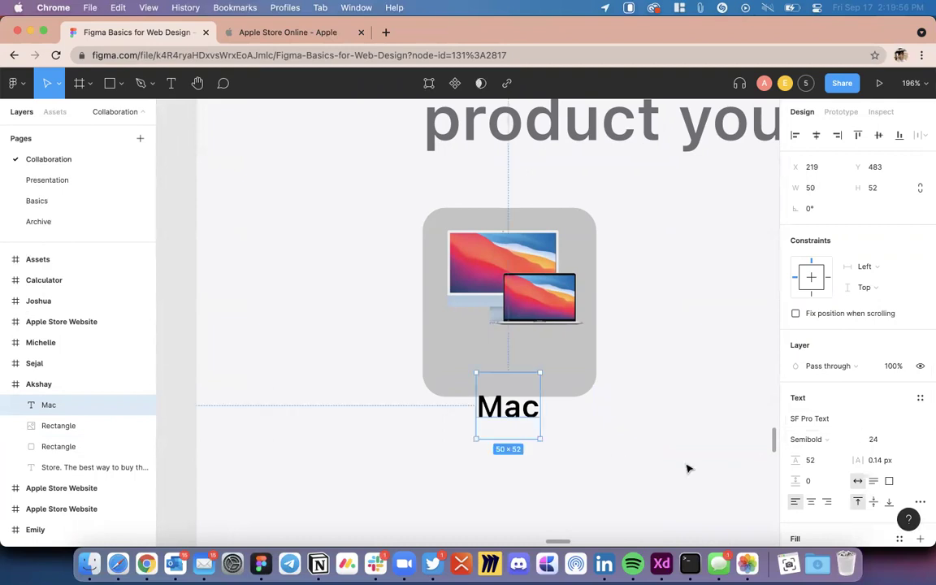
Step: Check the original Mac label's text settings in the reference design
scroll(688, 469, "down", 5)
scroll(688, 469, "down", 5)
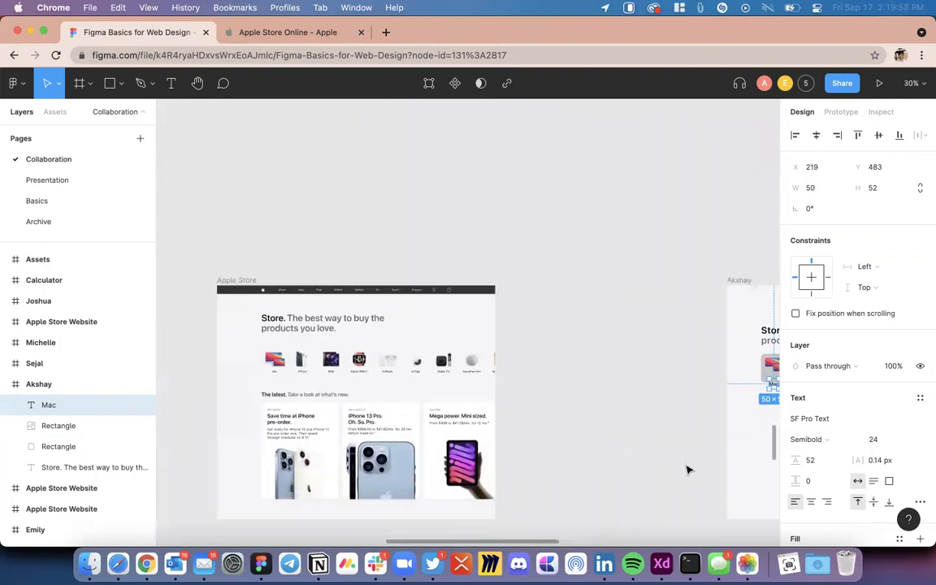
scroll(341, 361, "up", 5)
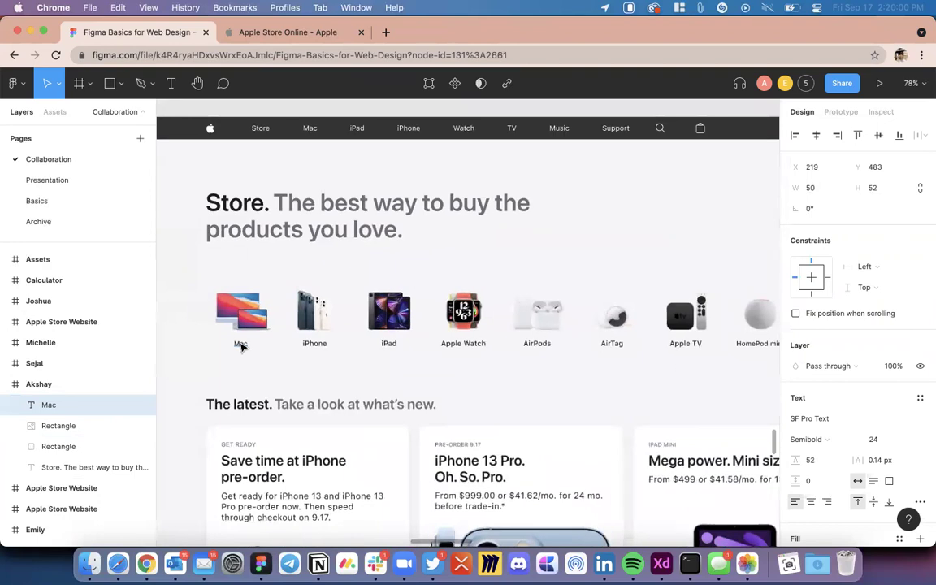
left_click(240, 344)
scroll(410, 417, "right", 10)
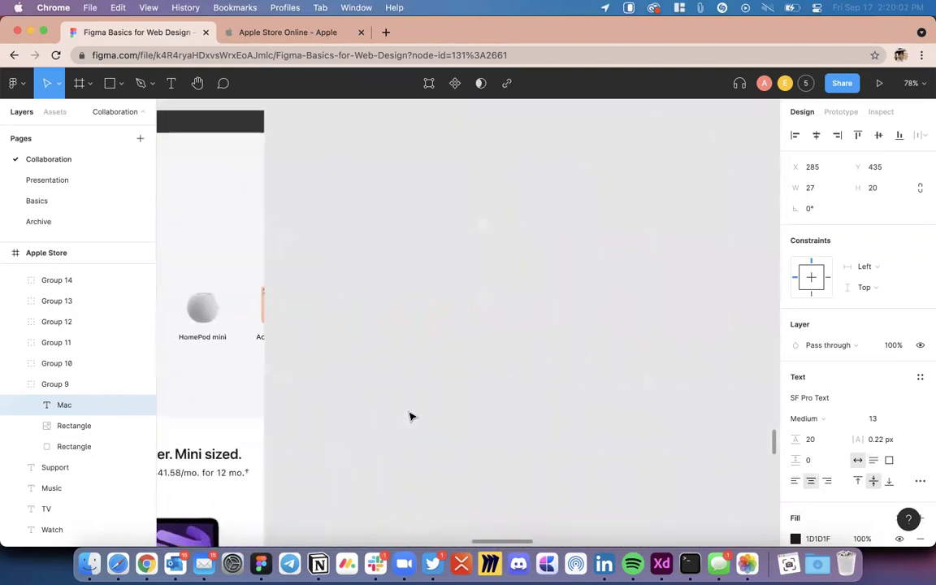
scroll(409, 417, "right", 10)
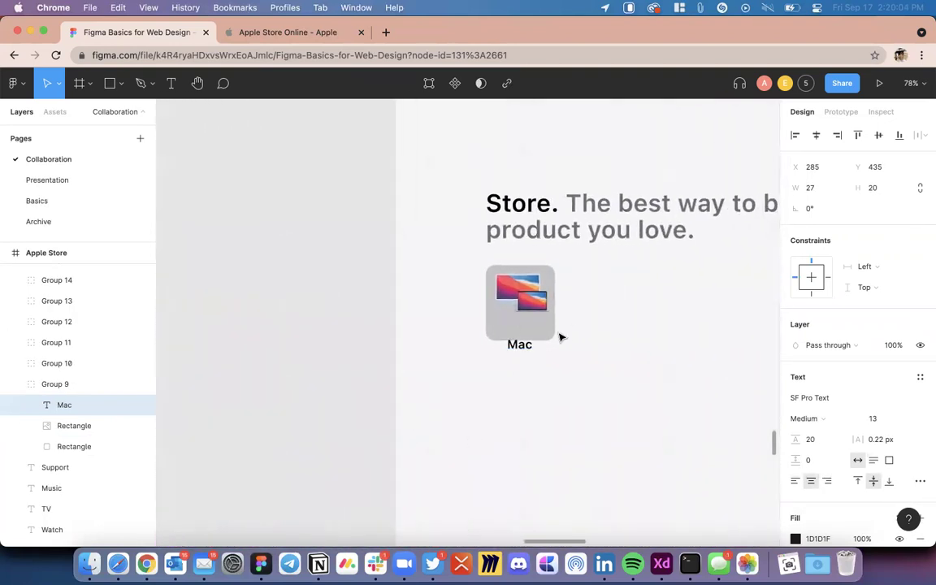
scroll(559, 337, "up", 10)
Step: Set the Mac label to size 13, Auto height resizing and 13 line height
left_click(420, 378)
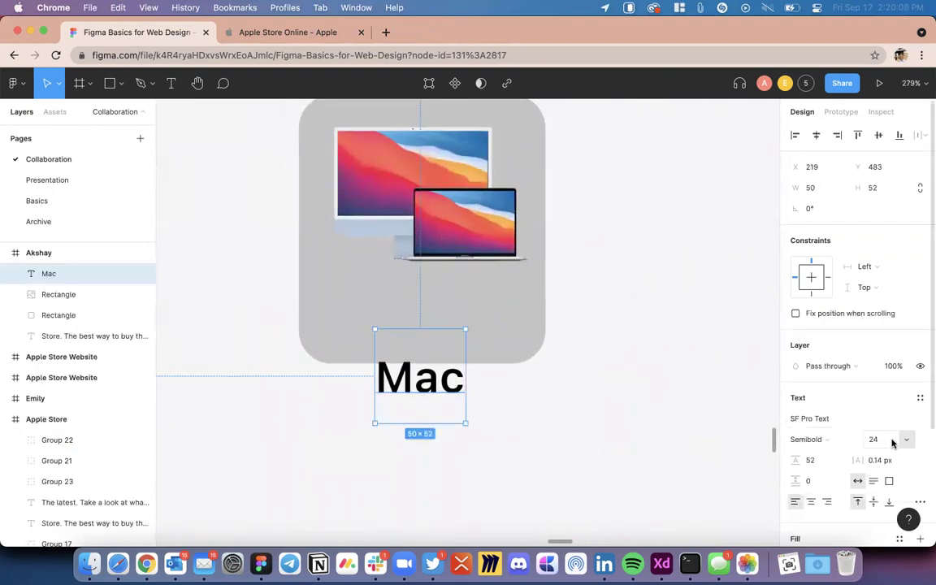
left_click(885, 441)
key("Return")
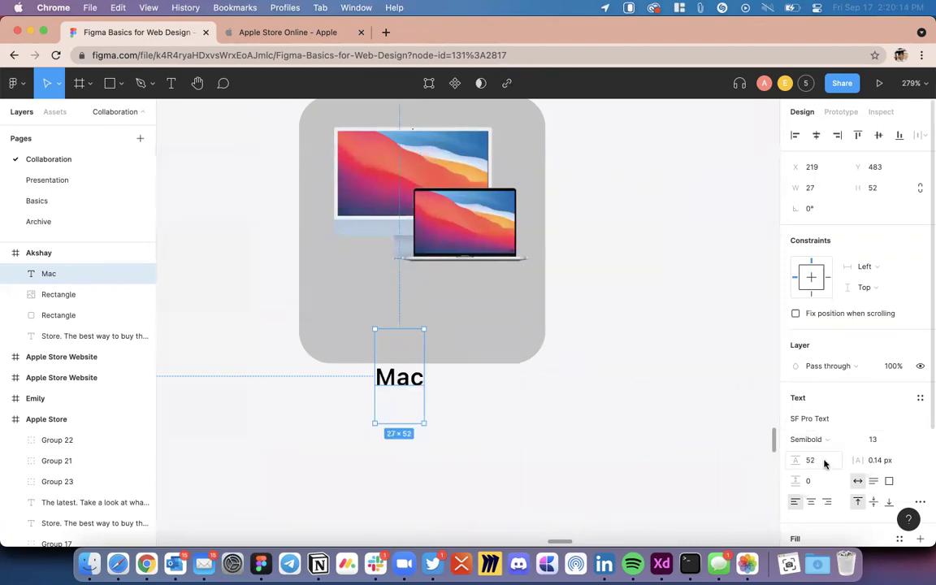
key("Return")
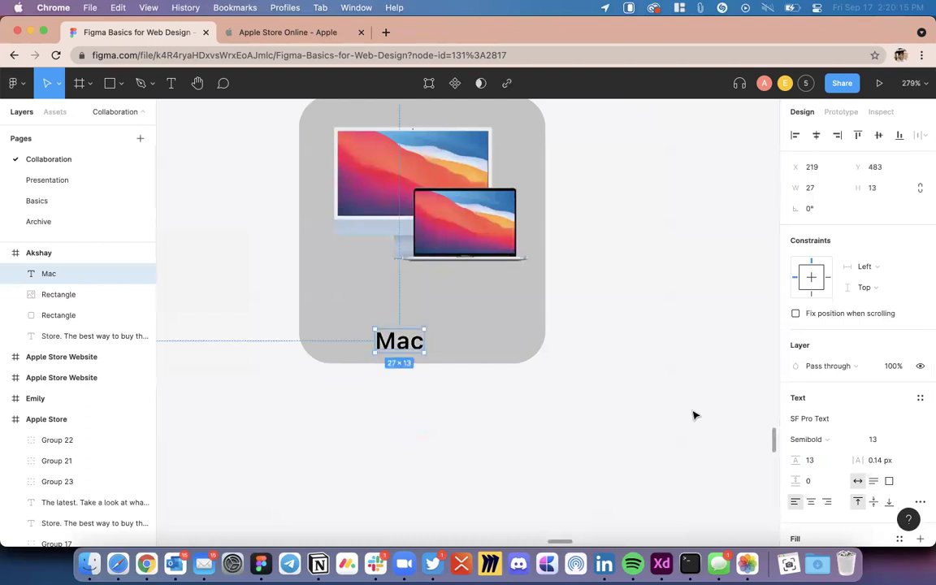
key("super+z")
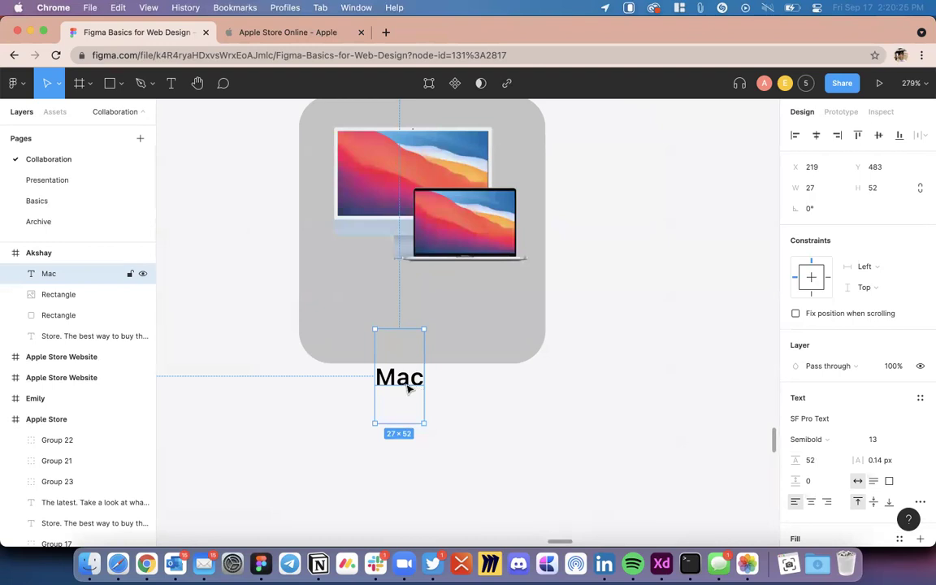
left_click(875, 482)
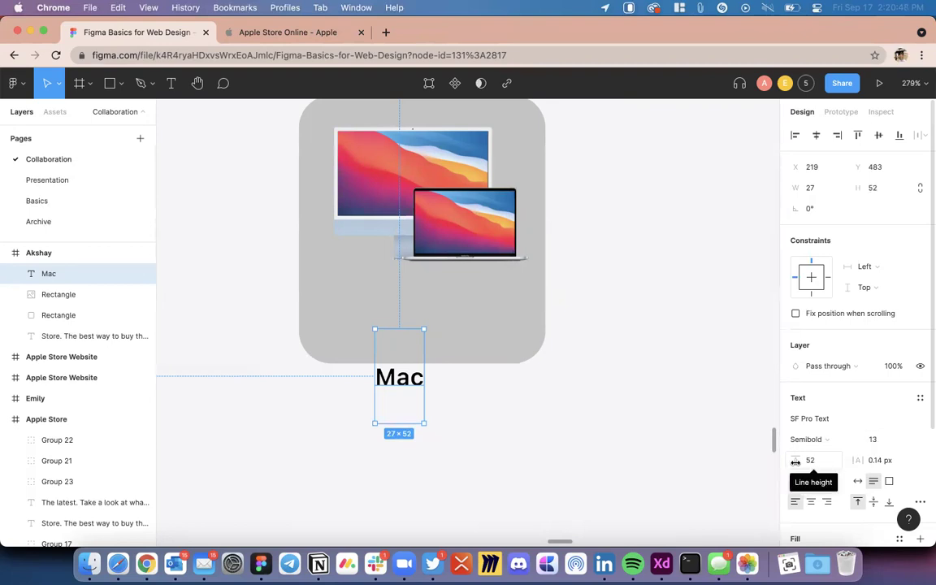
left_click(811, 461)
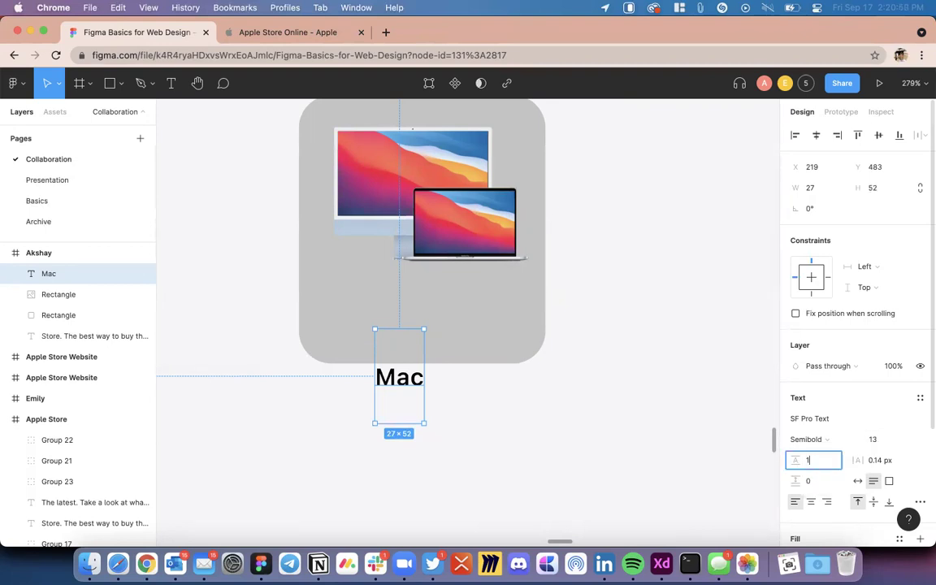
key("Return")
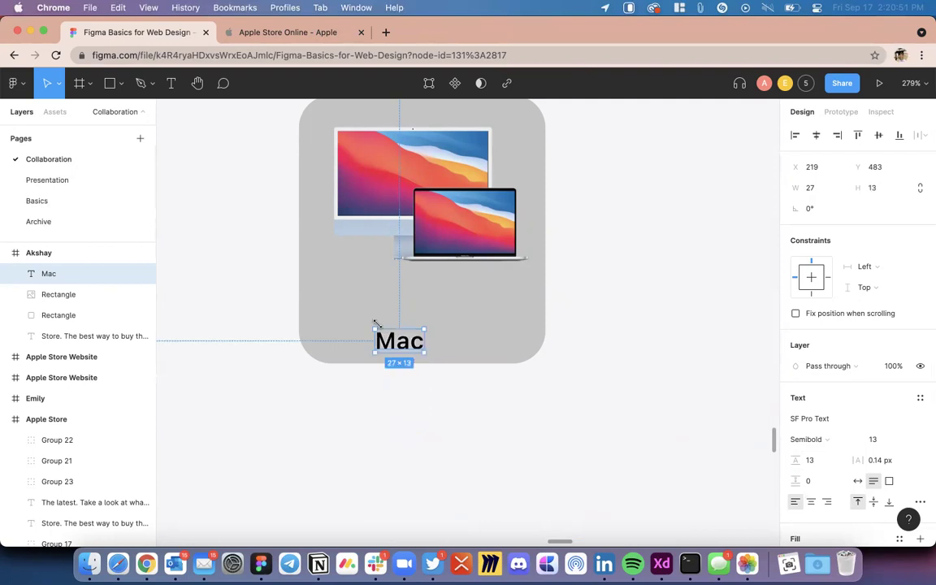
scroll(377, 323, "up", 5)
Step: Pan around the practice frame and trial-select the Mac label and the tile background
scroll(546, 408, "down", 10)
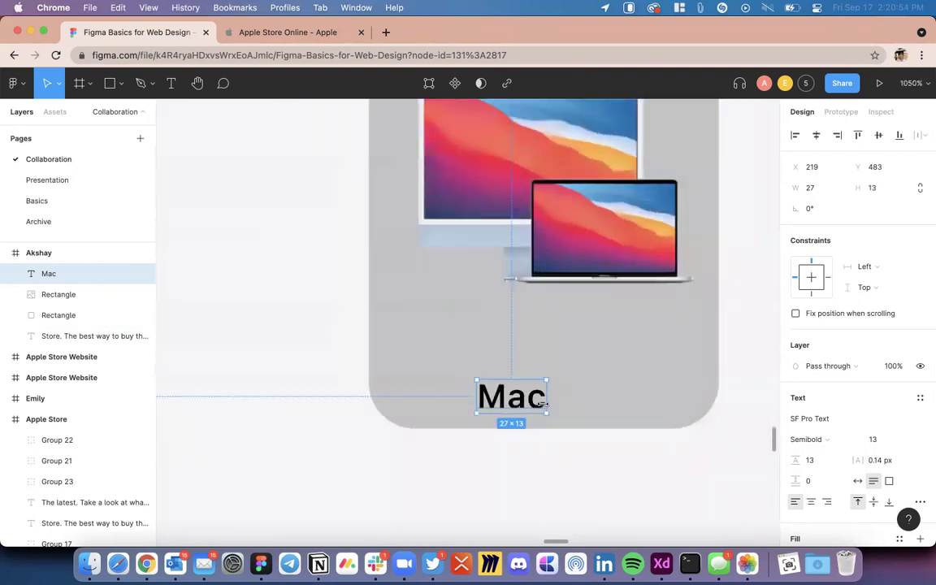
scroll(544, 404, "up", 3)
scroll(543, 402, "up", 4)
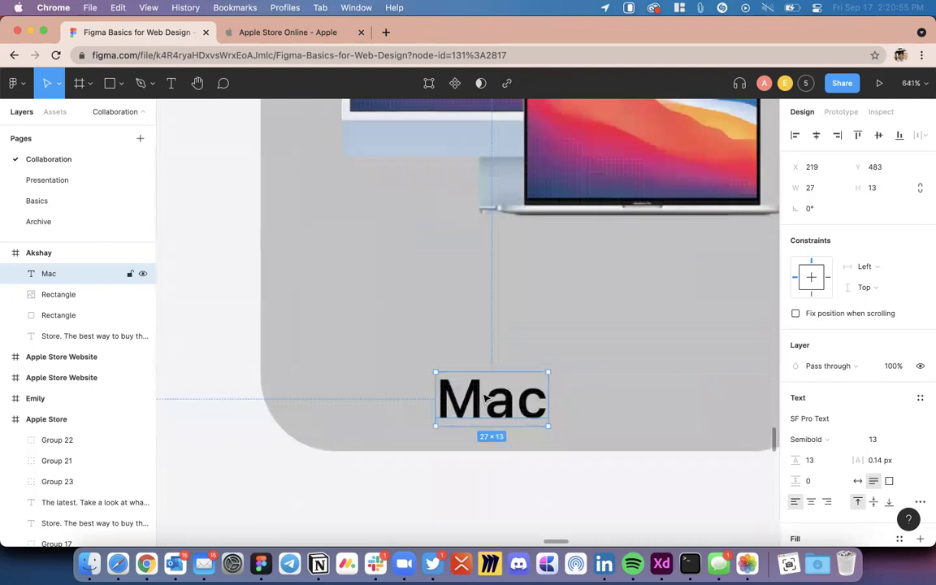
scroll(568, 387, "down", 5)
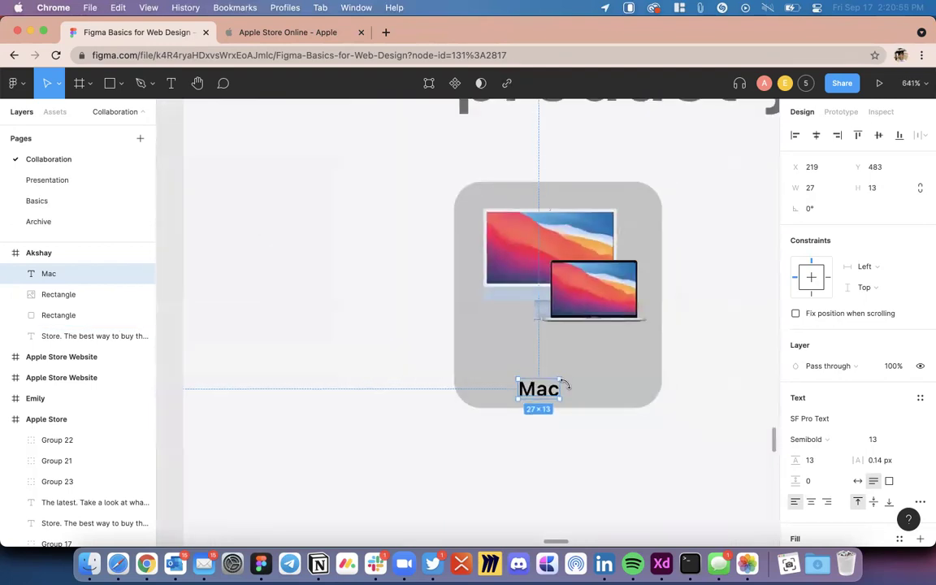
scroll(566, 386, "down", 10)
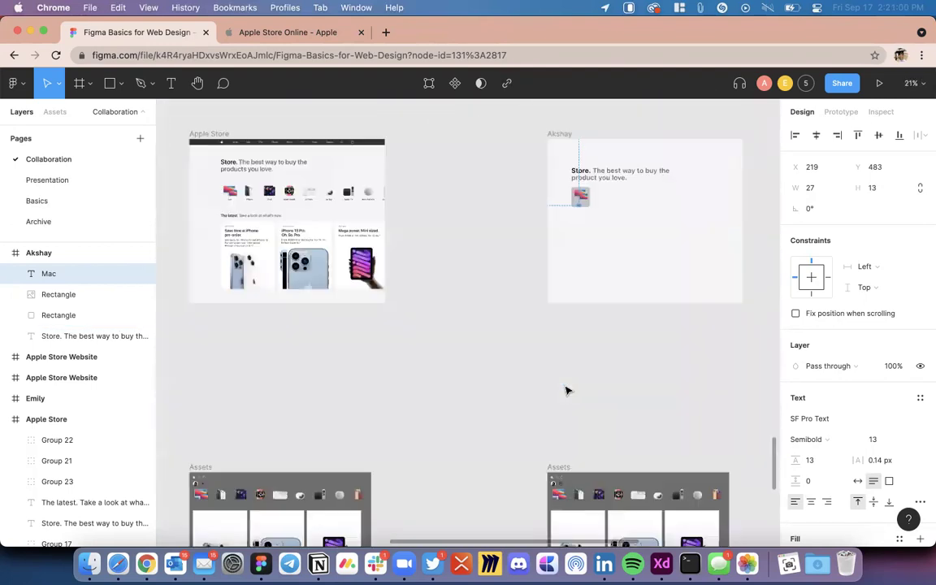
scroll(567, 390, "right", 3)
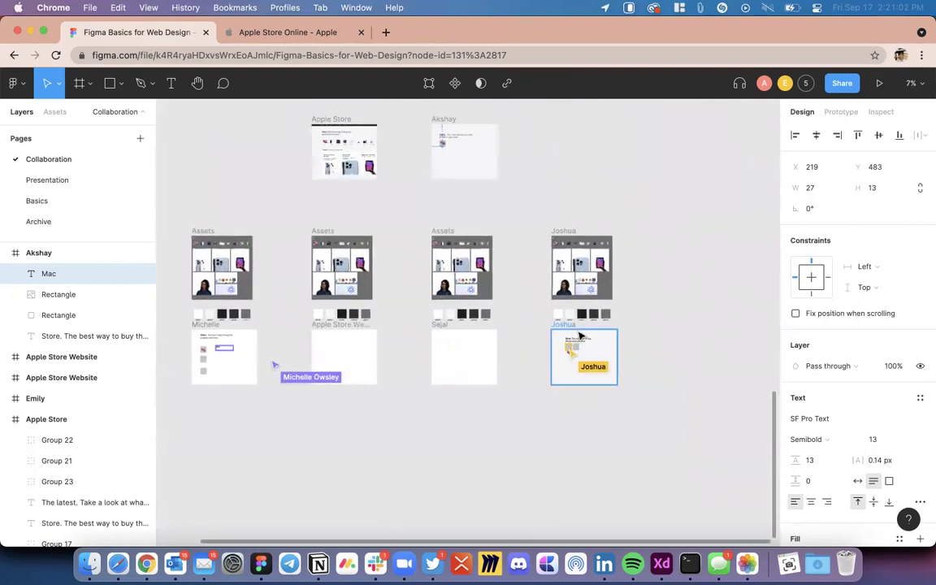
scroll(578, 334, "up", 5)
scroll(540, 497, "up", 3)
scroll(539, 496, "down", 8)
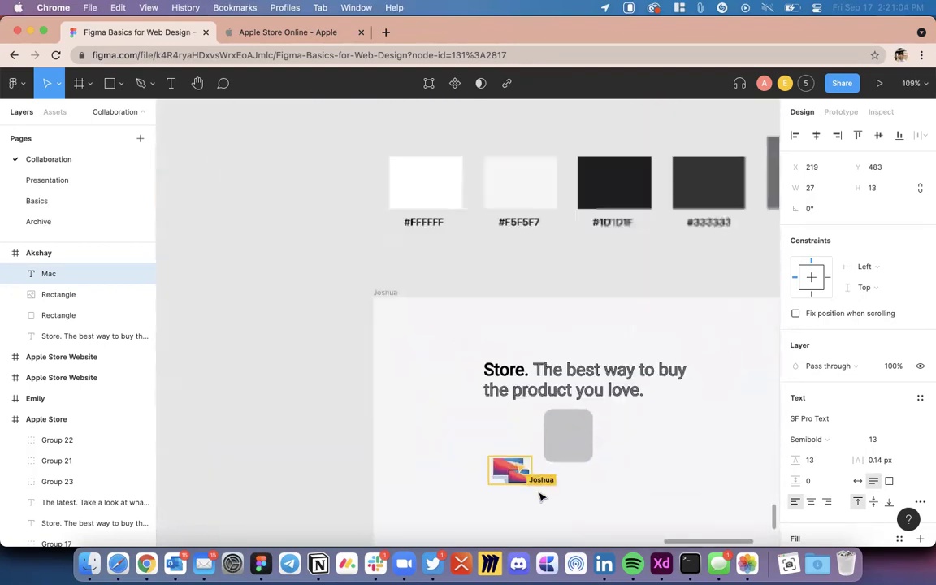
scroll(540, 497, "left", 5)
scroll(540, 498, "down", 2)
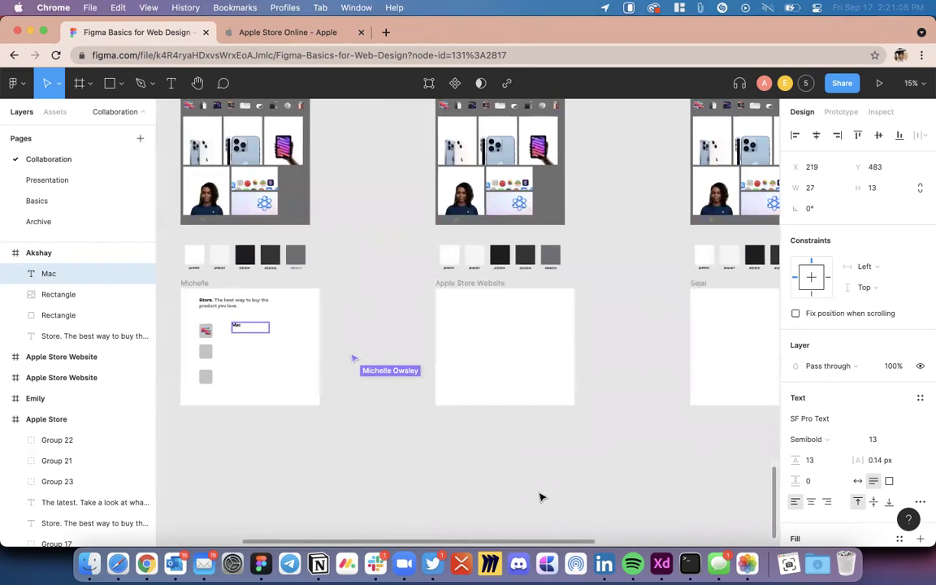
scroll(426, 439, "up", 4)
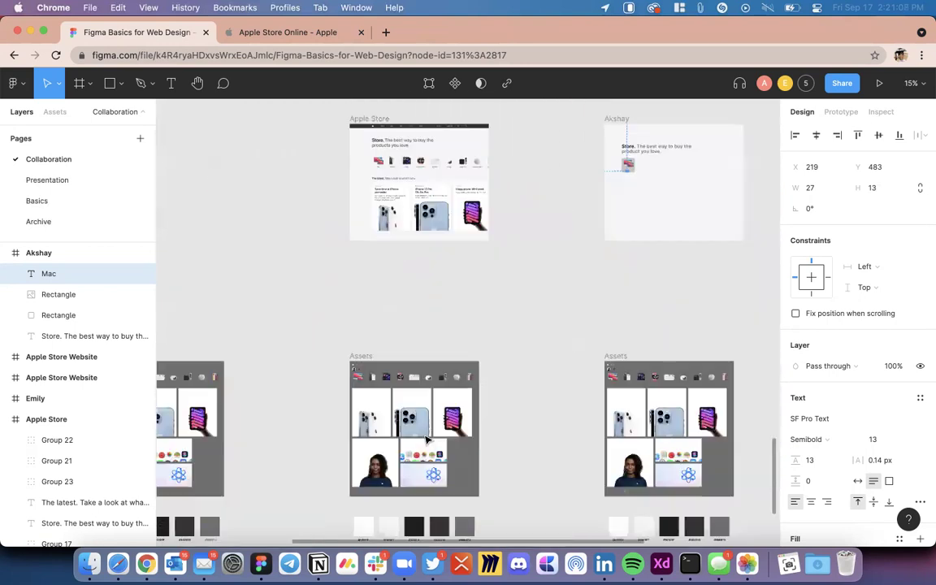
scroll(426, 438, "down", 6)
left_click(446, 442)
scroll(391, 451, "up", 5)
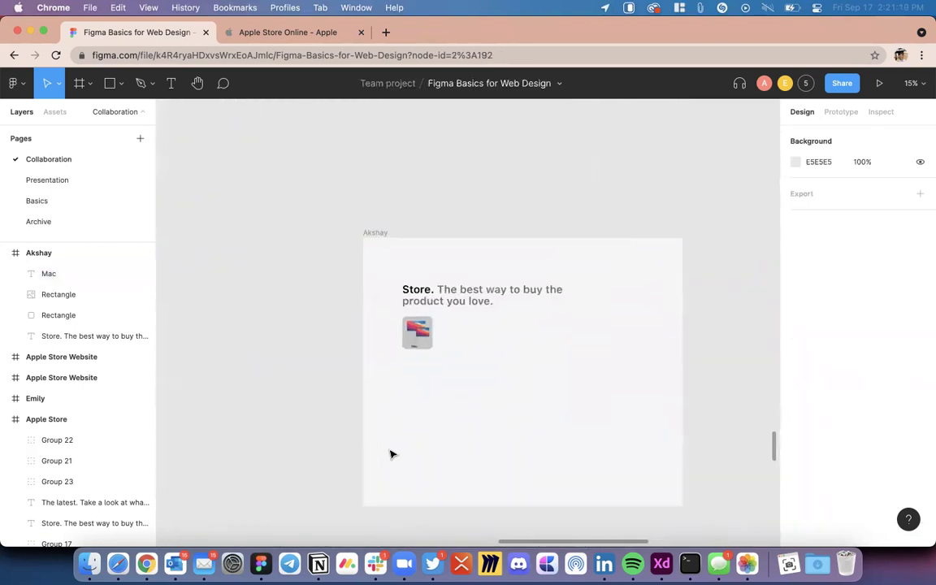
scroll(464, 331, "up", 8)
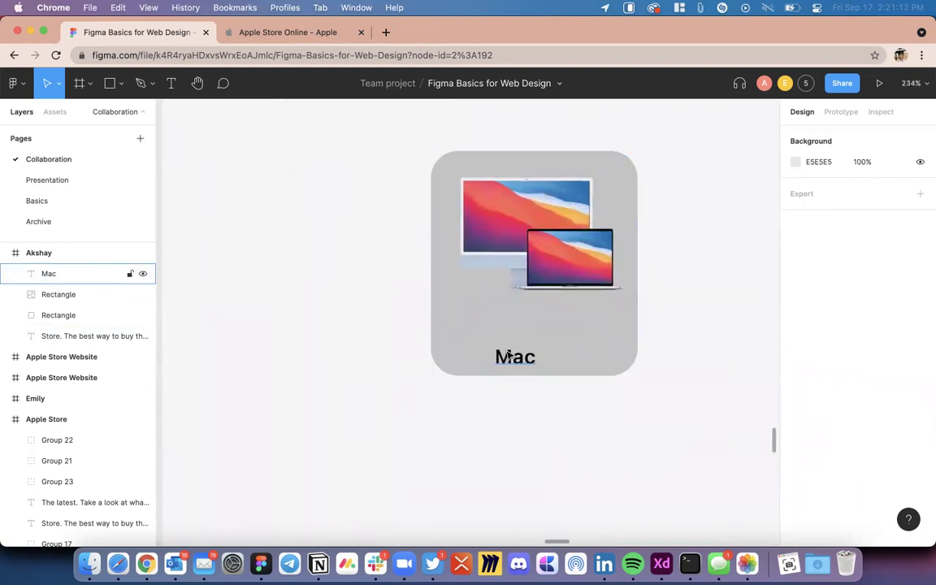
left_click(48, 273)
left_click(59, 316, "shift")
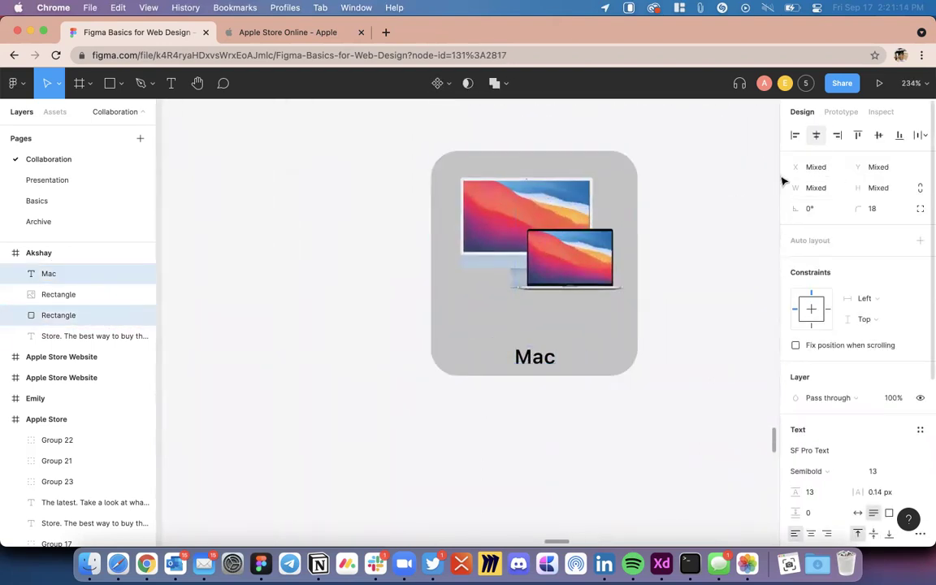
key("Escape")
Step: Inspect the original Mac image and label to compare their size and placement
scroll(537, 357, "down", 10)
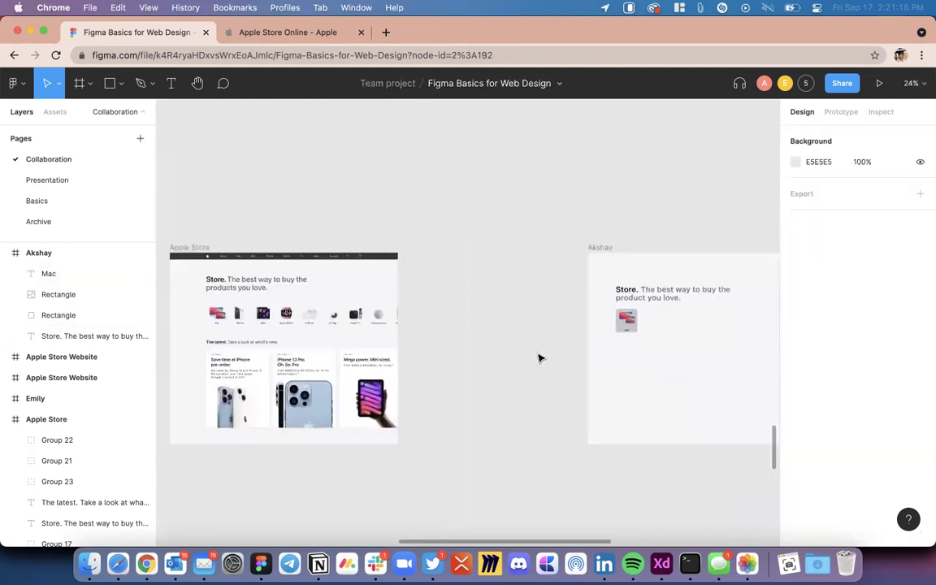
scroll(355, 328, "up", 3)
scroll(342, 329, "up", 5)
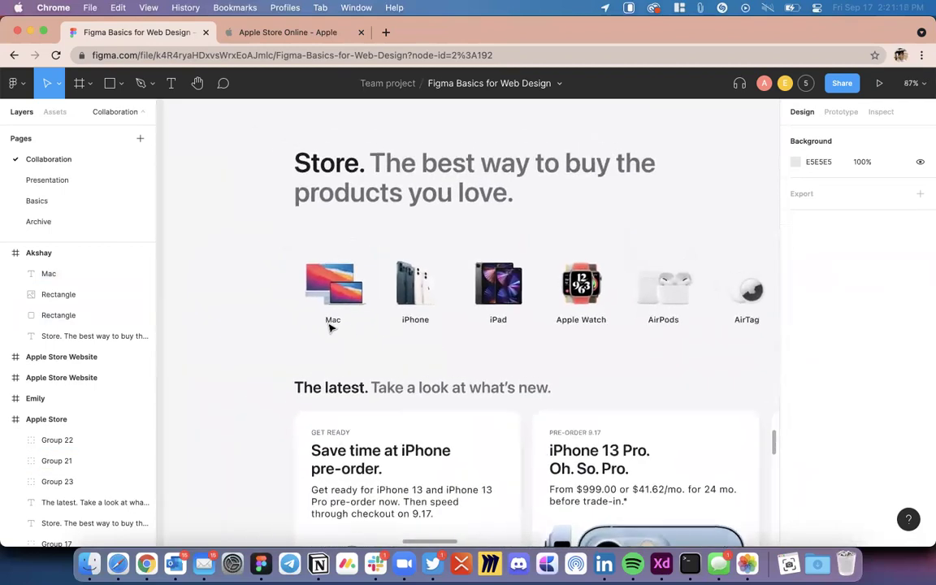
double_click(329, 319)
scroll(349, 309, "up", 5)
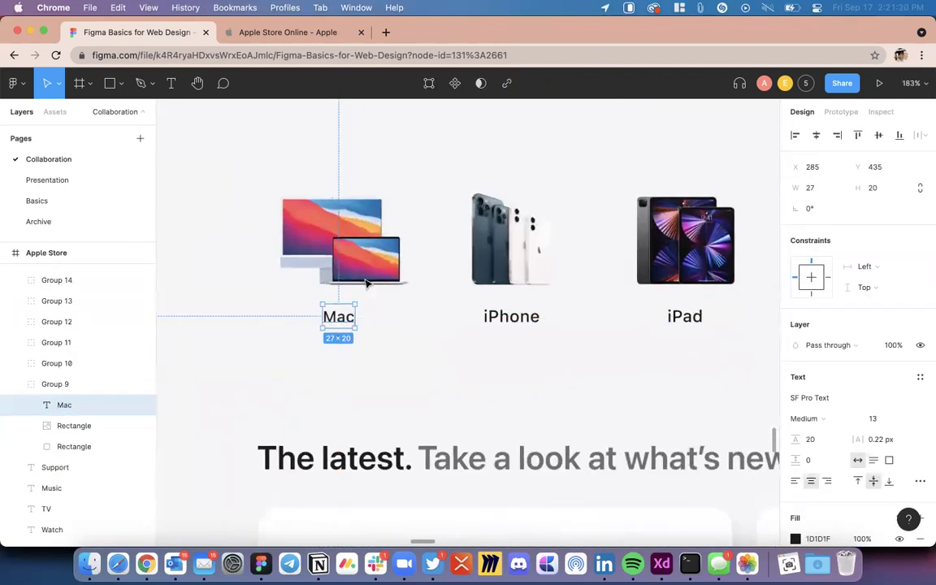
left_click(362, 278)
scroll(361, 179, "down", 5)
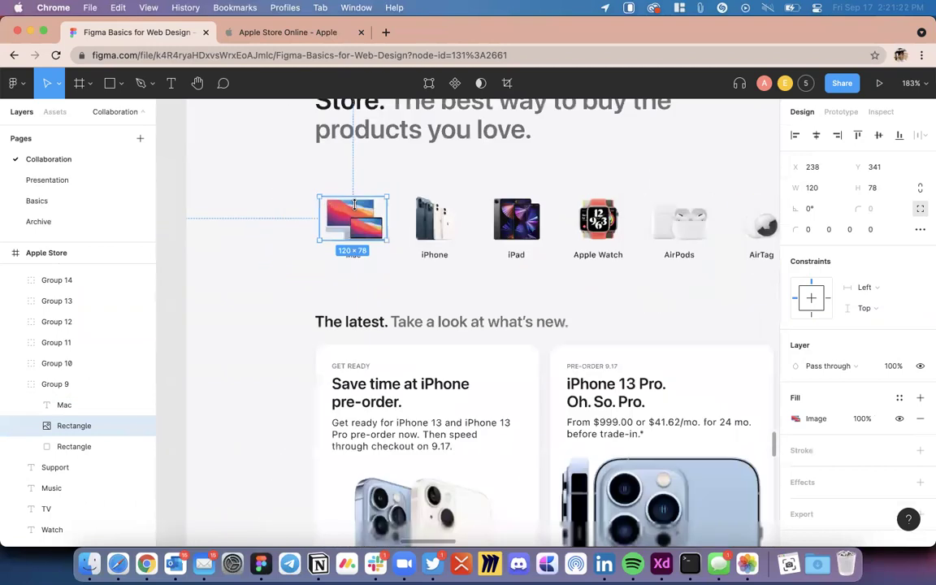
left_click(308, 234)
scroll(318, 231, "up", 5)
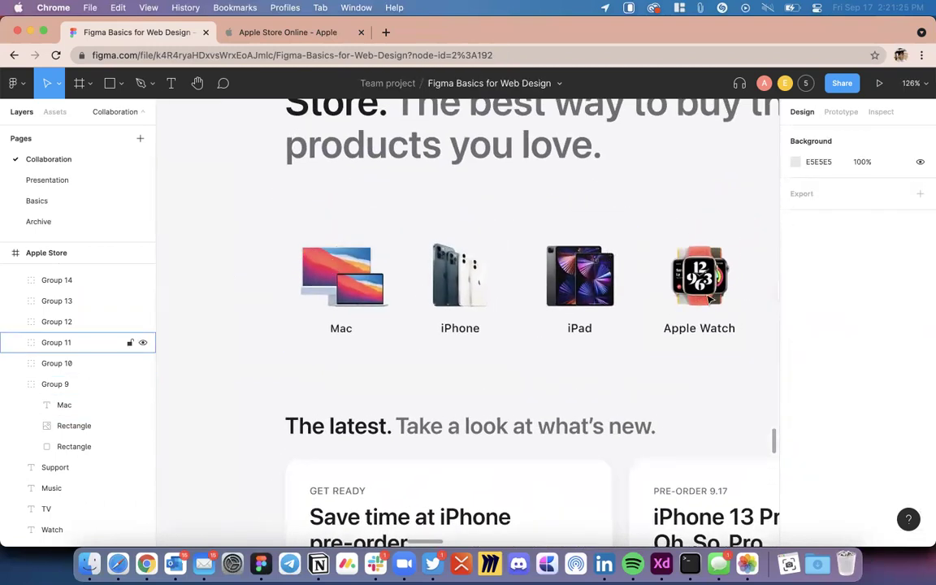
scroll(652, 307, "right", 10)
scroll(655, 307, "down", 5)
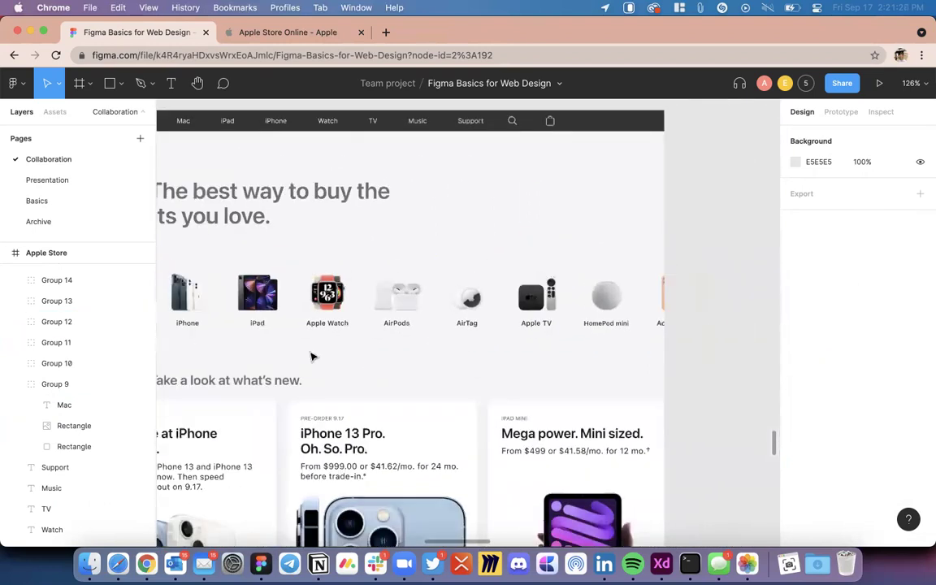
scroll(659, 324, "left", 3)
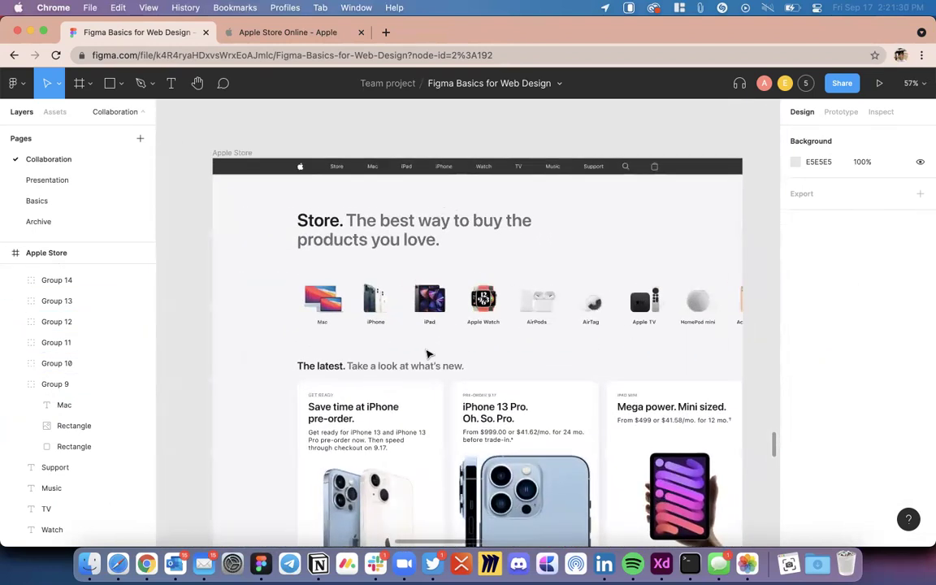
scroll(376, 324, "up", 10)
double_click(364, 292)
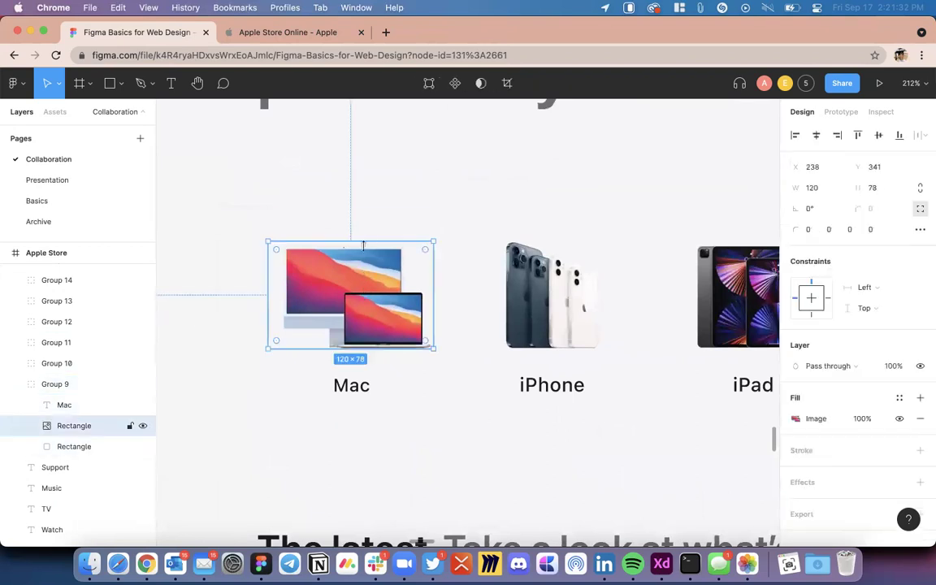
left_click(367, 384)
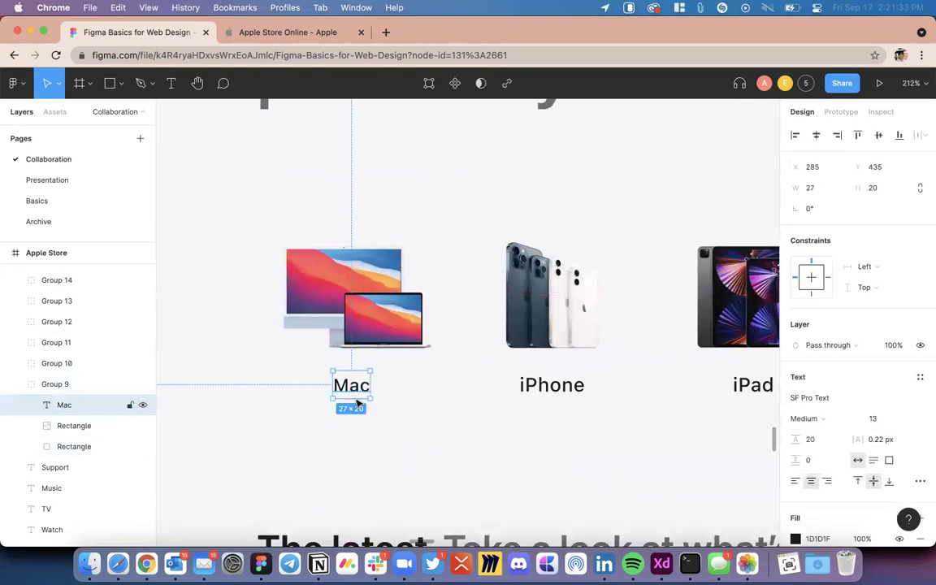
scroll(407, 396, "down", 5)
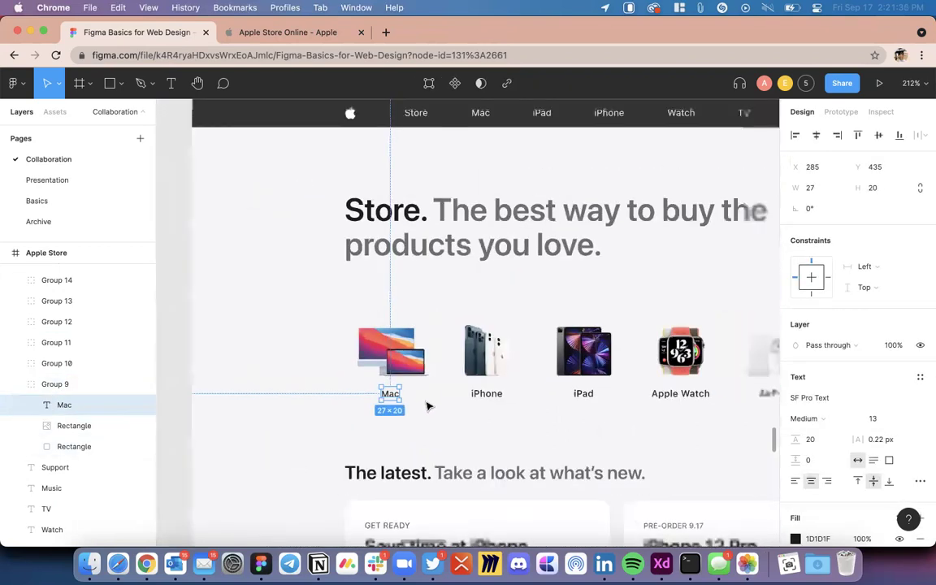
scroll(428, 406, "right", 10)
left_click(233, 413)
scroll(353, 407, "right", 5)
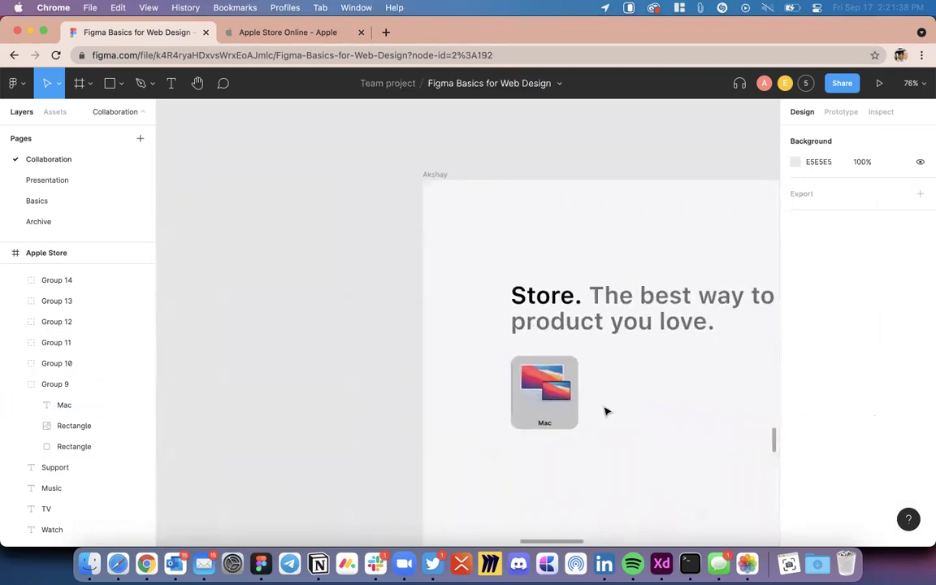
scroll(606, 411, "up", 6)
Step: Nudge the Mac label up one step so it sits just below the laptop image
left_click(433, 476)
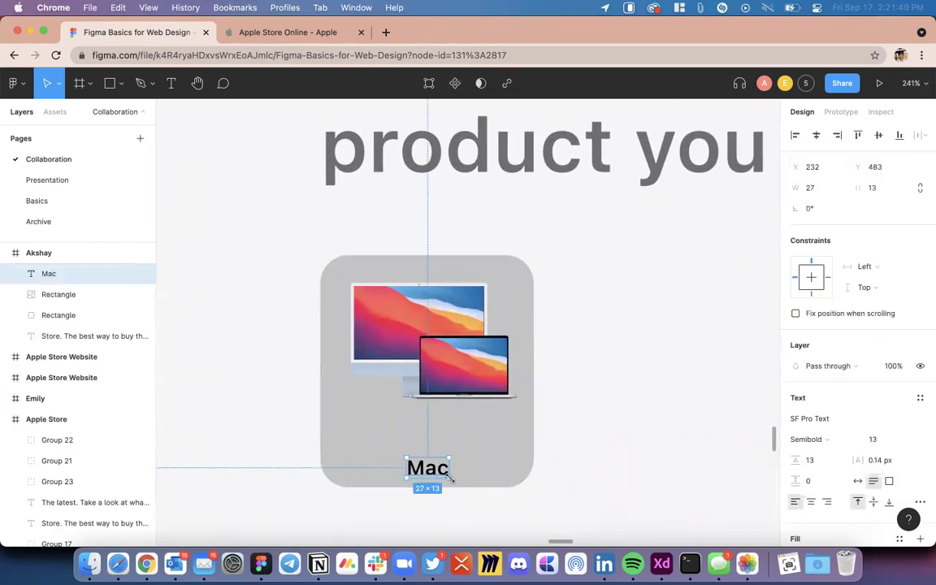
key("Up")
key("Up")
key("Up")
key("Up")
key("Up")
key("Up")
key("Up")
key("Up")
left_click(633, 379)
scroll(632, 386, "down", 3)
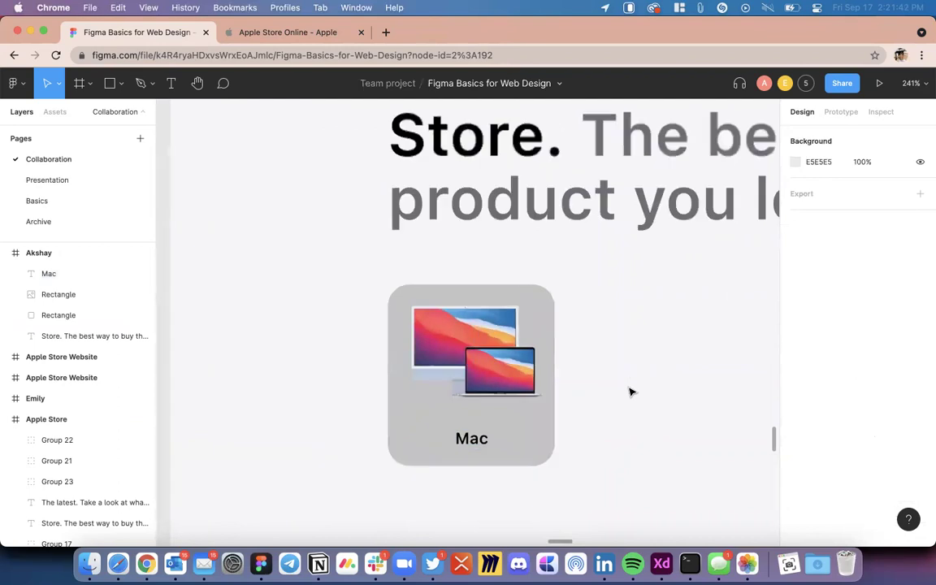
left_click(554, 414)
left_click(633, 418)
scroll(634, 419, "down", 4)
scroll(635, 419, "down", 10)
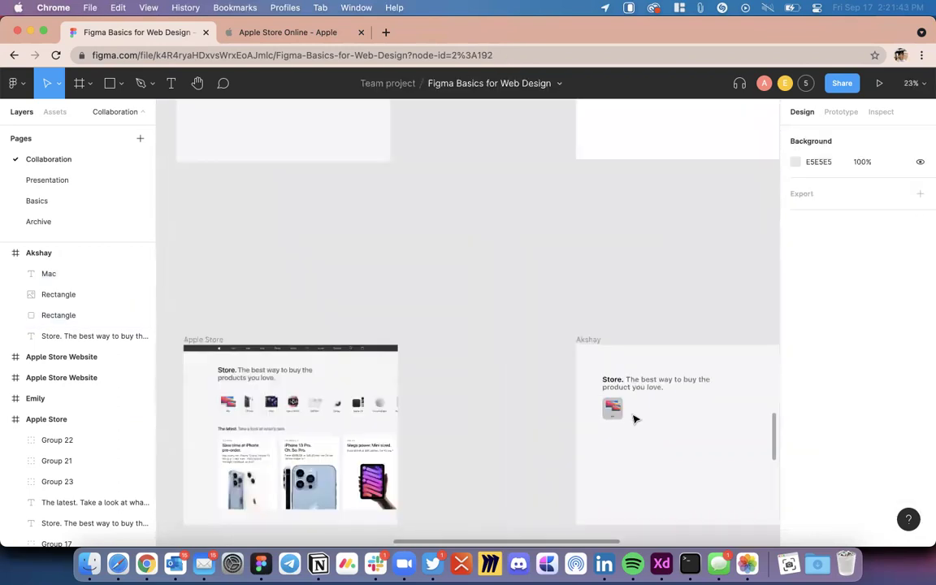
scroll(633, 417, "down", 10)
scroll(627, 437, "down", 5)
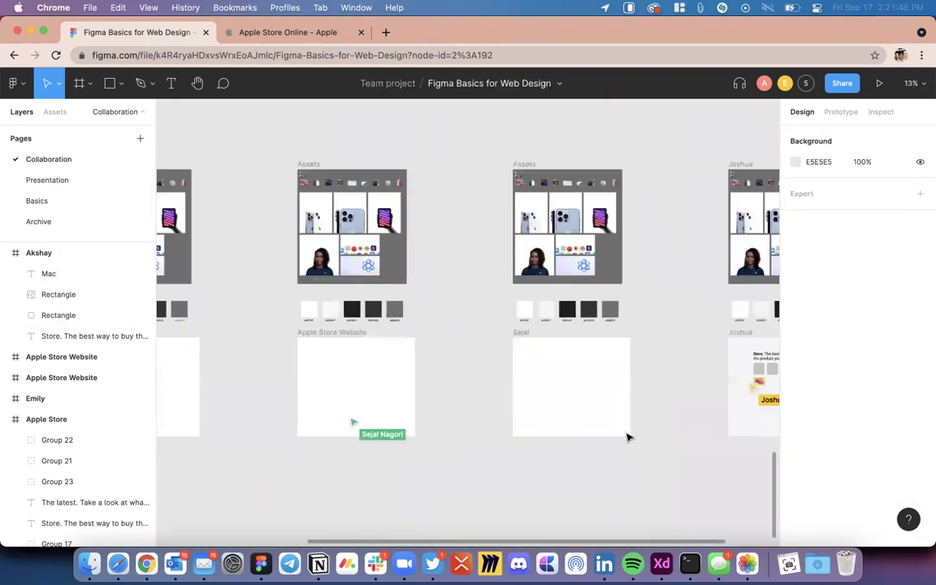
scroll(626, 437, "left", 10)
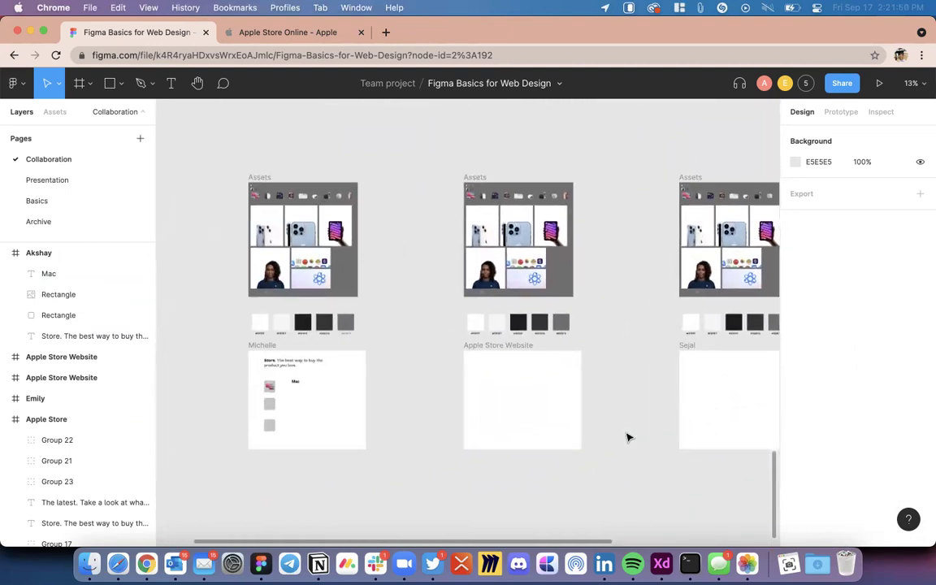
scroll(627, 437, "up", 10)
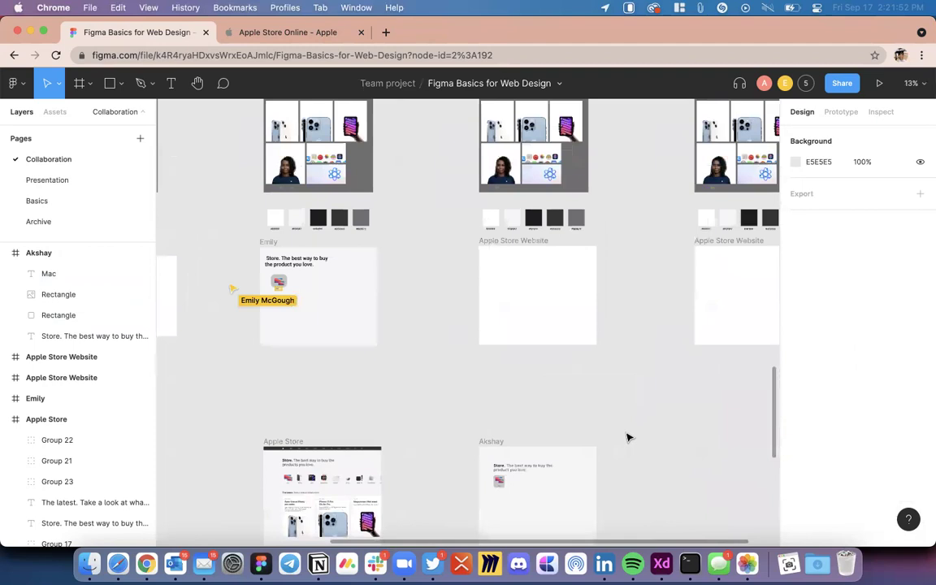
scroll(626, 437, "up", 3)
scroll(582, 319, "up", 6)
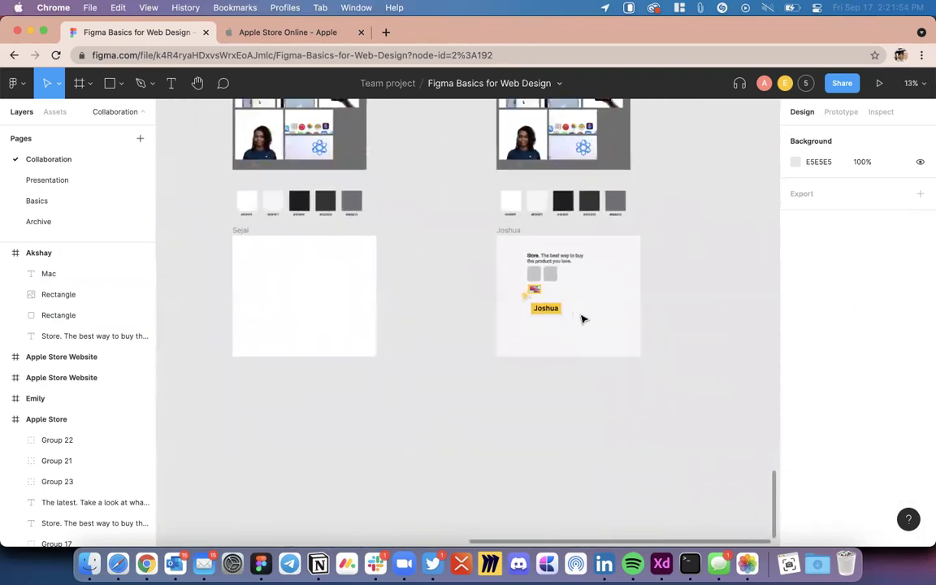
scroll(582, 319, "up", 3)
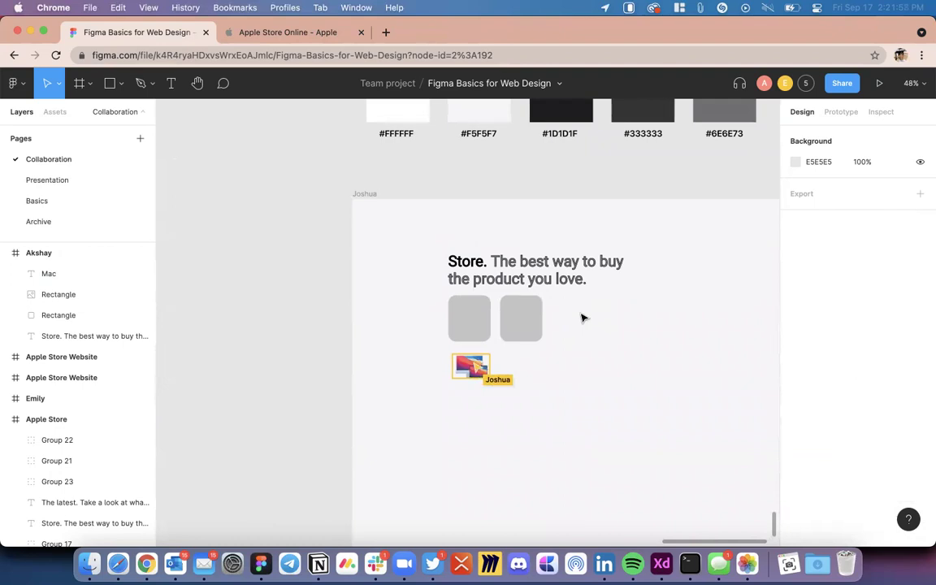
scroll(582, 319, "down", 4)
scroll(581, 318, "left", 10)
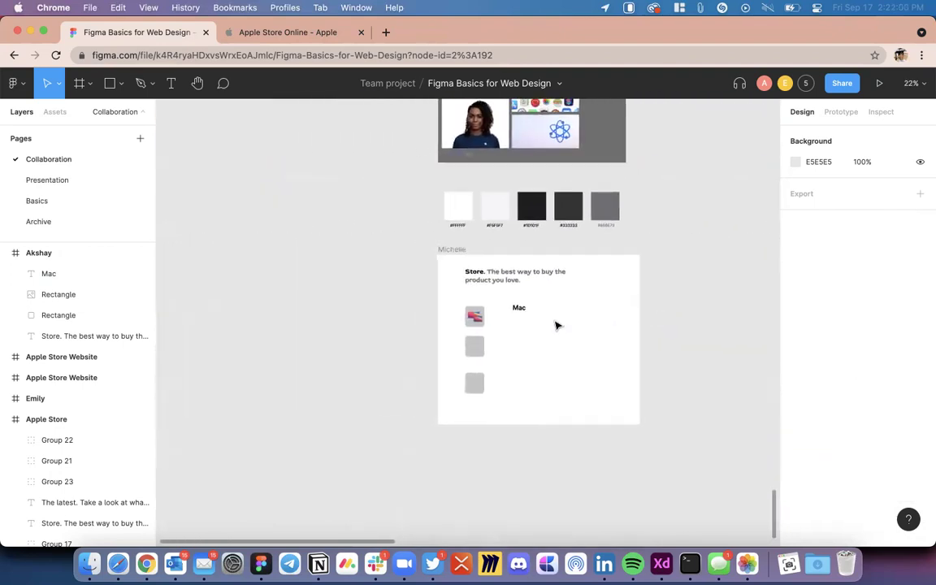
scroll(556, 325, "up", 5)
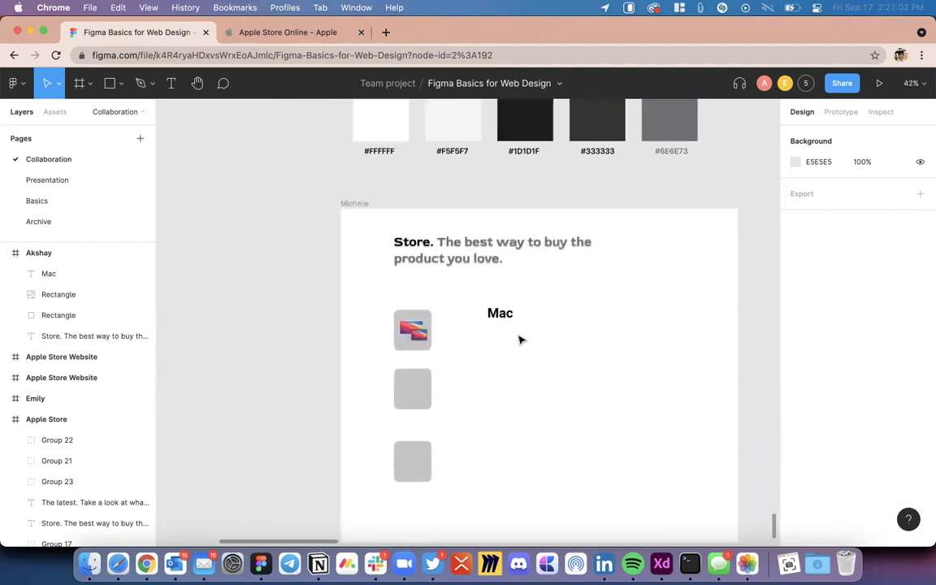
scroll(520, 340, "down", 10)
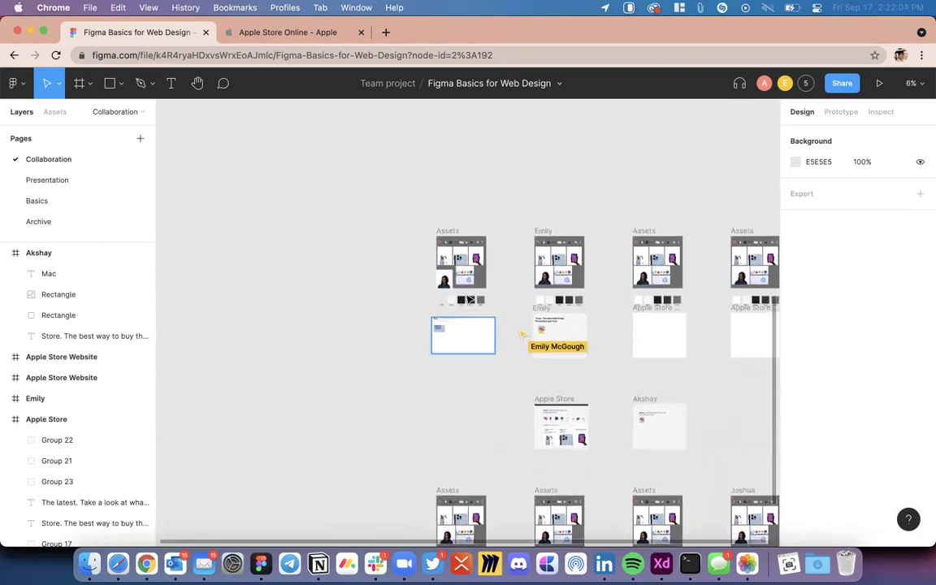
scroll(469, 300, "up", 7)
scroll(418, 437, "up", 3)
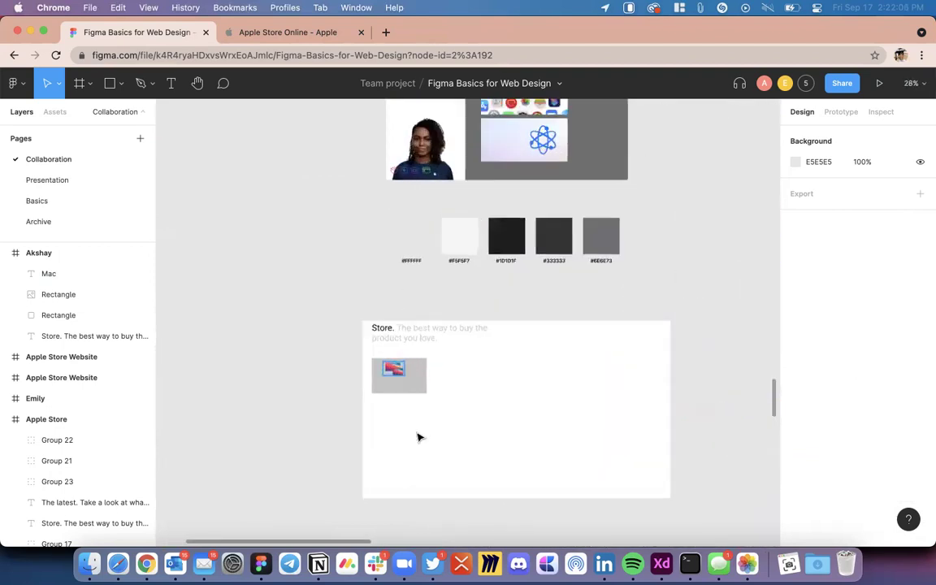
scroll(419, 438, "up", 6)
scroll(418, 437, "down", 5)
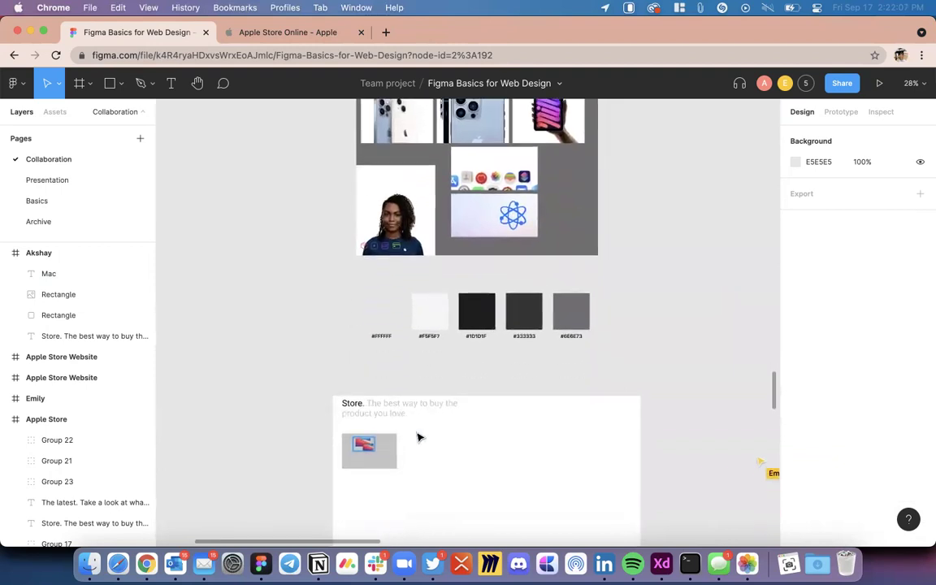
scroll(419, 437, "down", 3)
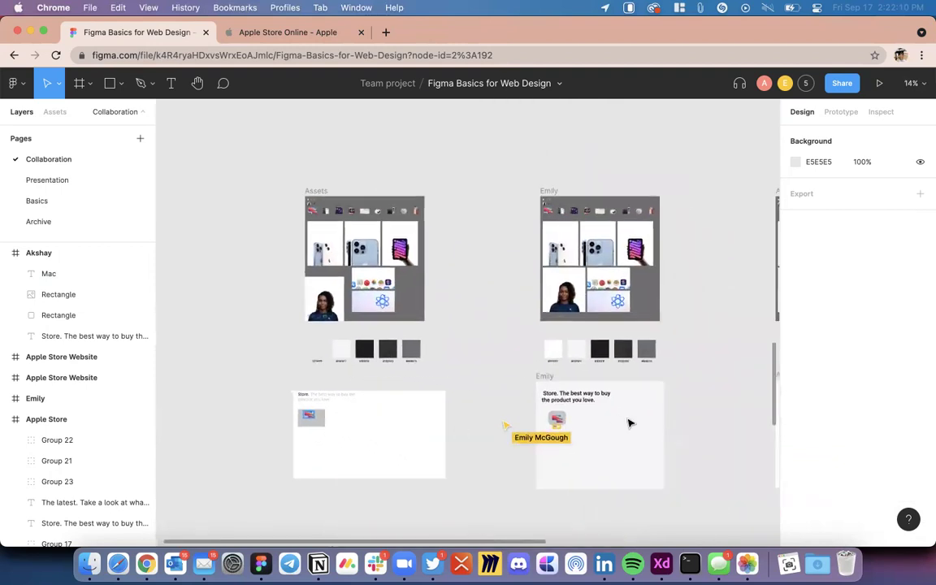
scroll(629, 423, "up", 10)
scroll(528, 410, "down", 3)
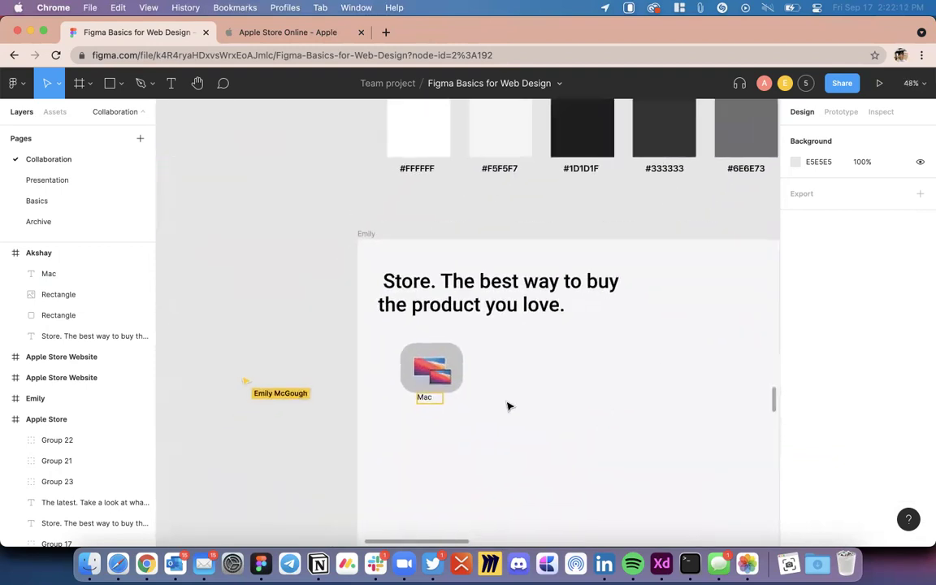
scroll(507, 406, "up", 4)
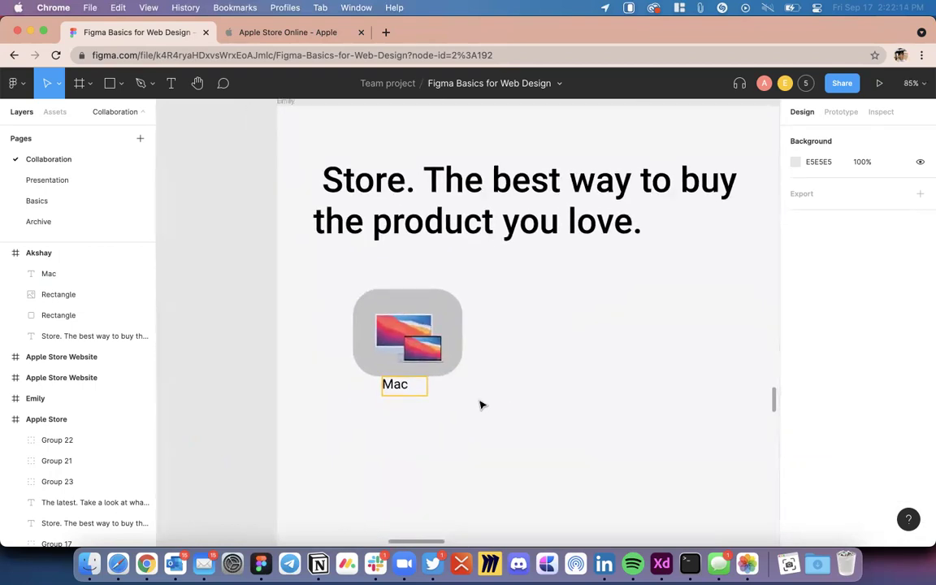
scroll(481, 404, "up", 2)
scroll(478, 422, "down", 5)
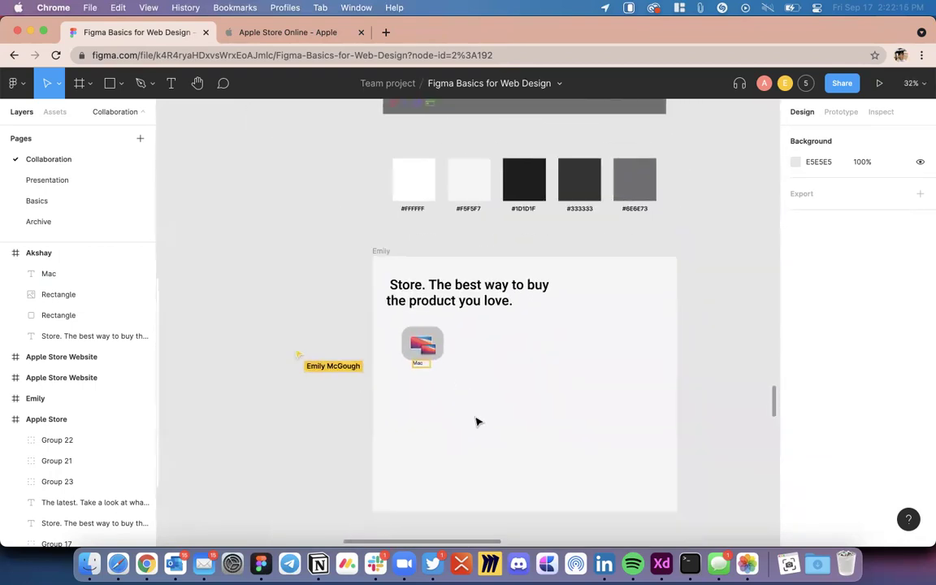
scroll(478, 422, "down", 5)
scroll(477, 421, "down", 10)
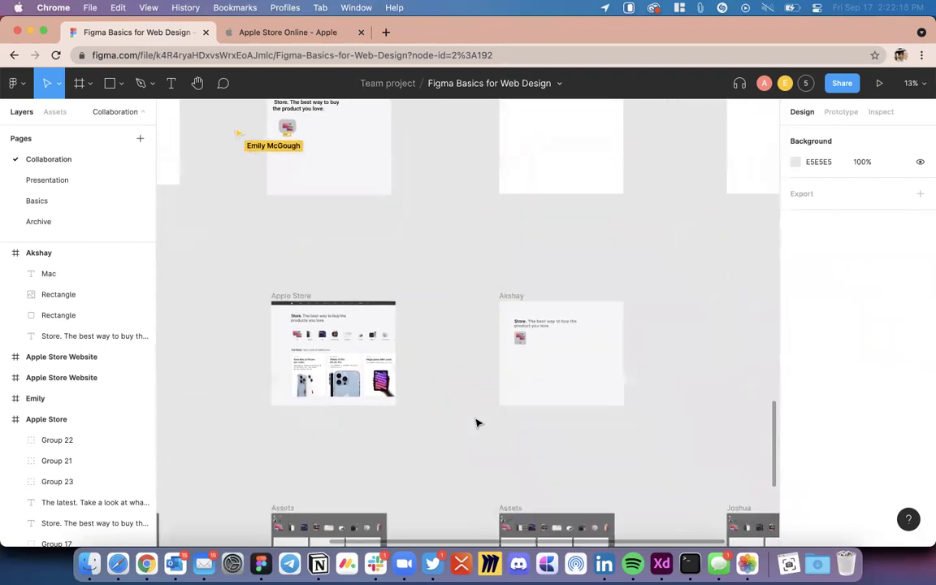
scroll(477, 422, "down", 10)
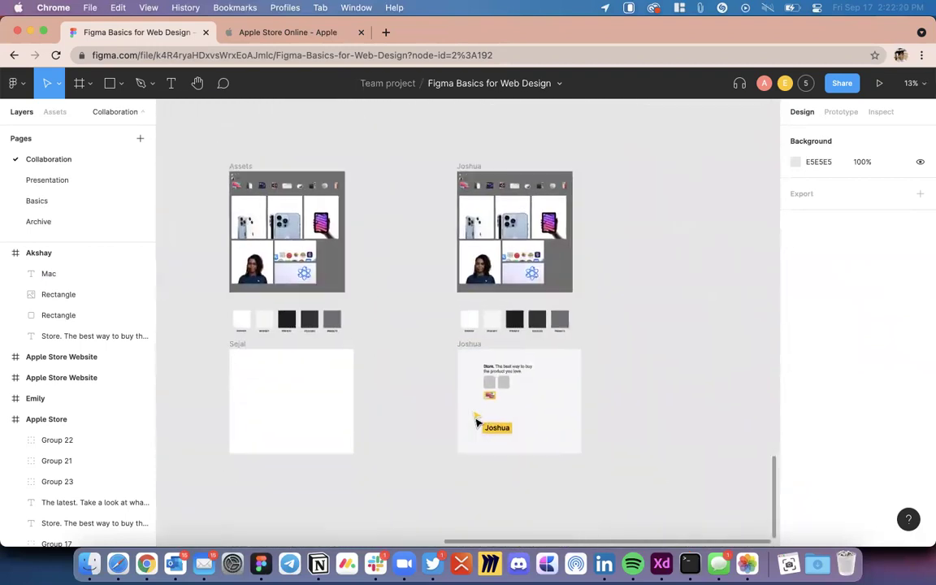
scroll(497, 417, "up", 10)
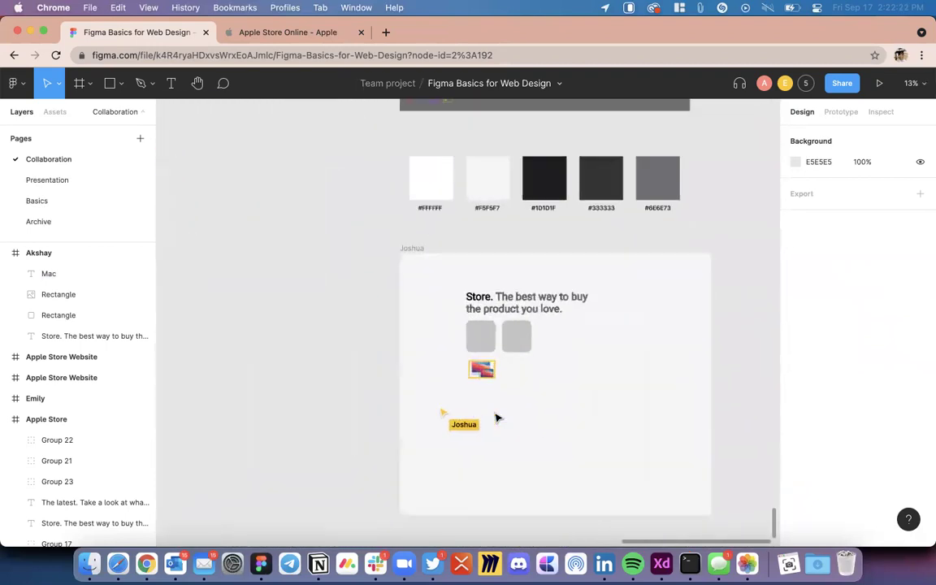
scroll(467, 374, "up", 5)
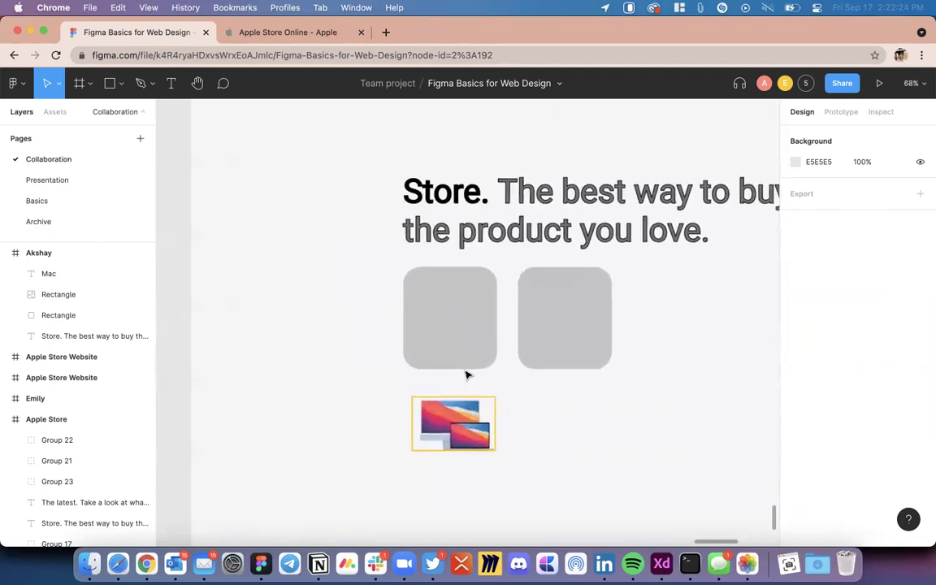
Step: Undo the Mac image move over the first grey box and delete the stray image thumbnail
left_click_drag(459, 427, 454, 307)
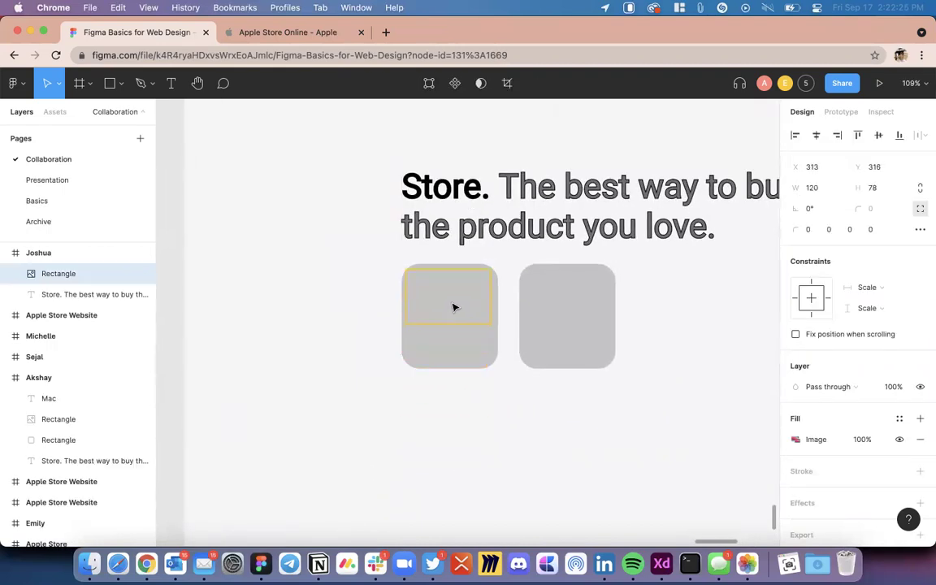
key("super+z")
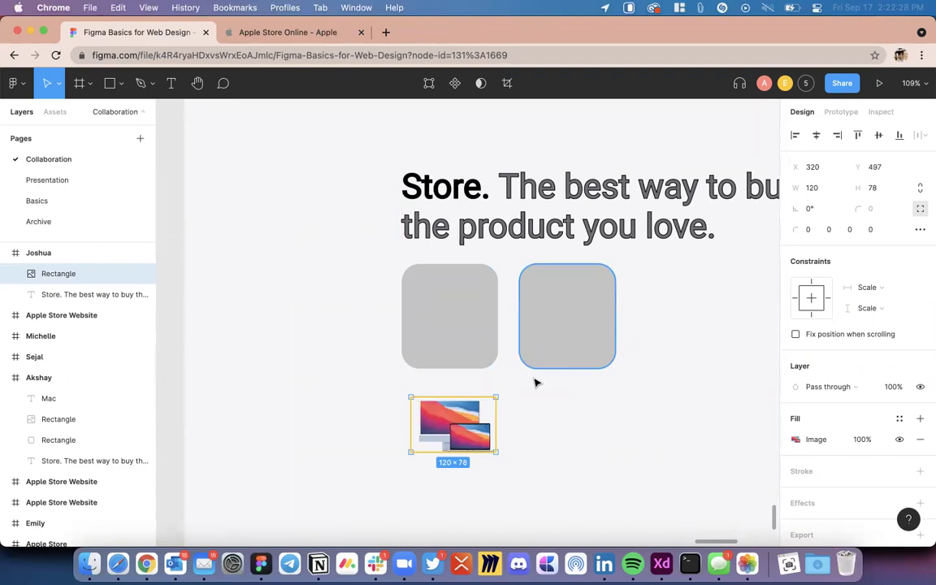
left_click(554, 424)
left_click(463, 339)
scroll(463, 439, "down", 10)
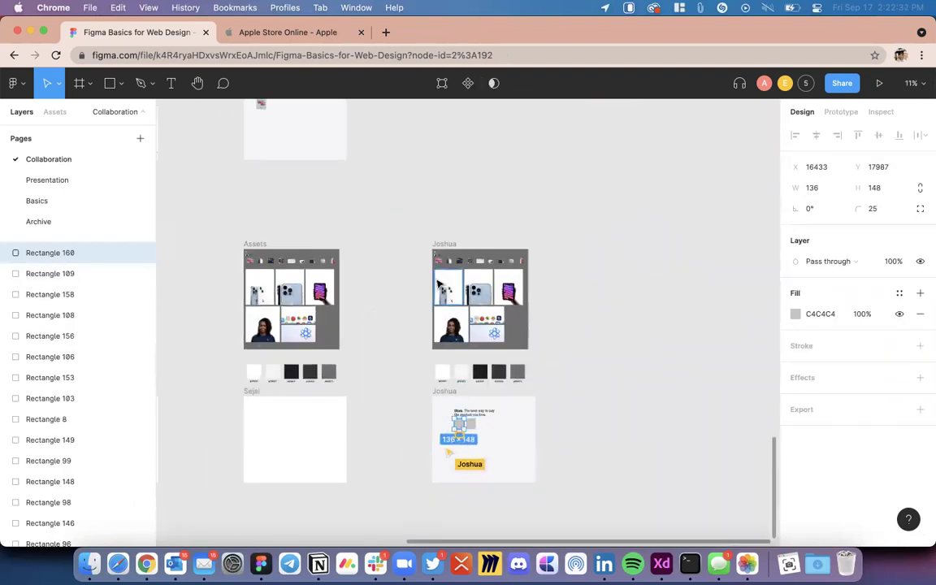
scroll(438, 283, "up", 5)
left_click(451, 193)
scroll(514, 334, "down", 6)
scroll(488, 357, "down", 3)
scroll(505, 374, "up", 2)
scroll(506, 375, "up", 7)
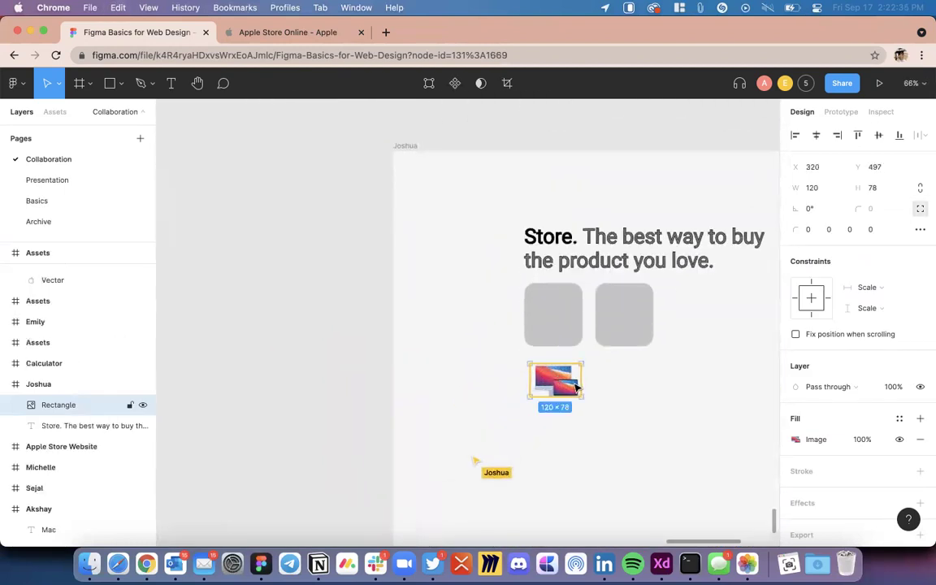
key("Delete")
Step: Paste the laptop image into the Store layout frame and place it on the first grey tile
left_click(318, 210)
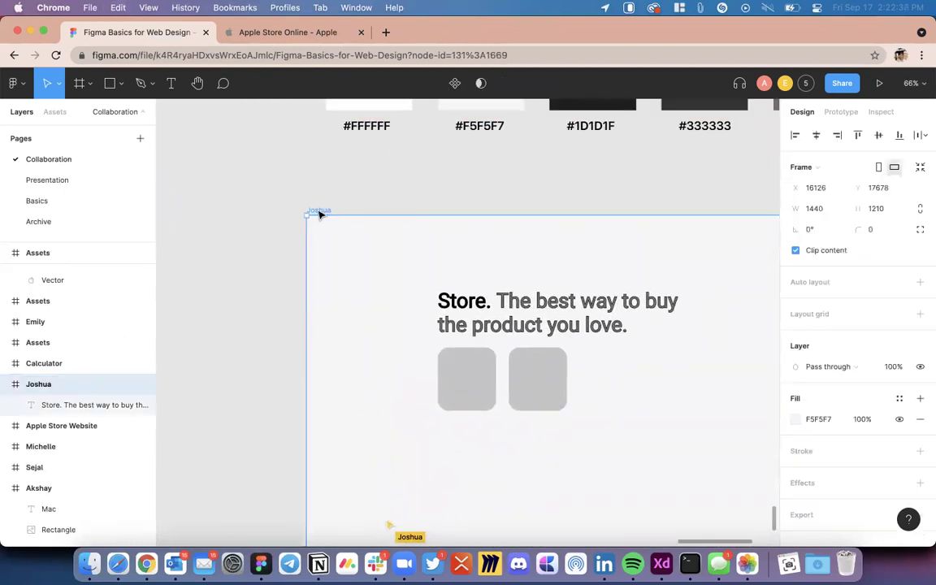
key("super+v")
left_click_drag(341, 287, 478, 379)
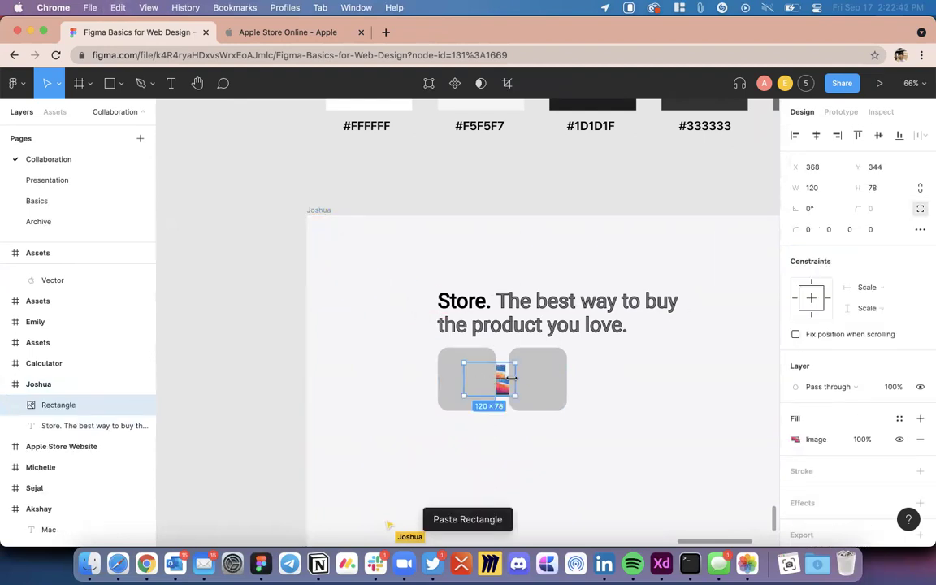
scroll(509, 379, "up", 5)
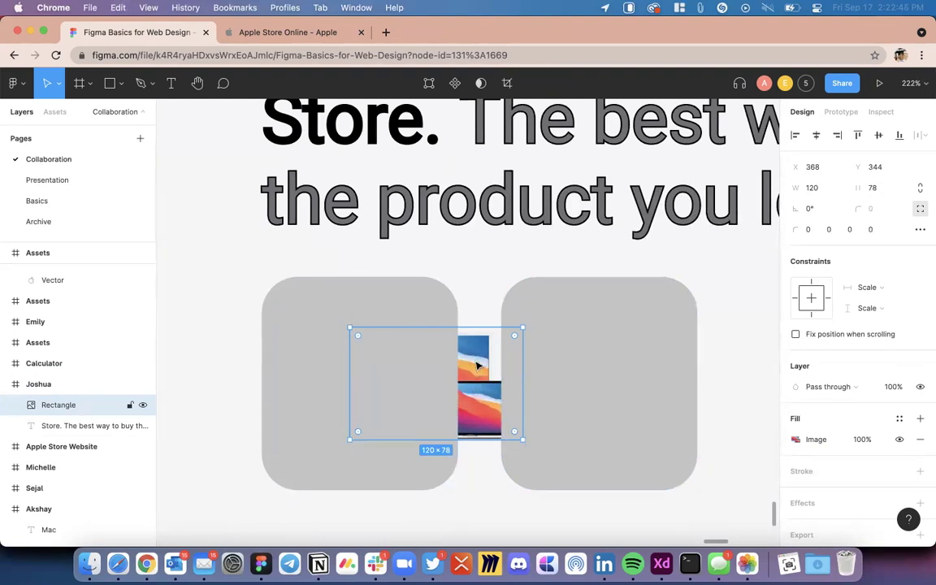
Step: Try Bring to front and Bring forward on the laptop image, then delete it
right_click(478, 366)
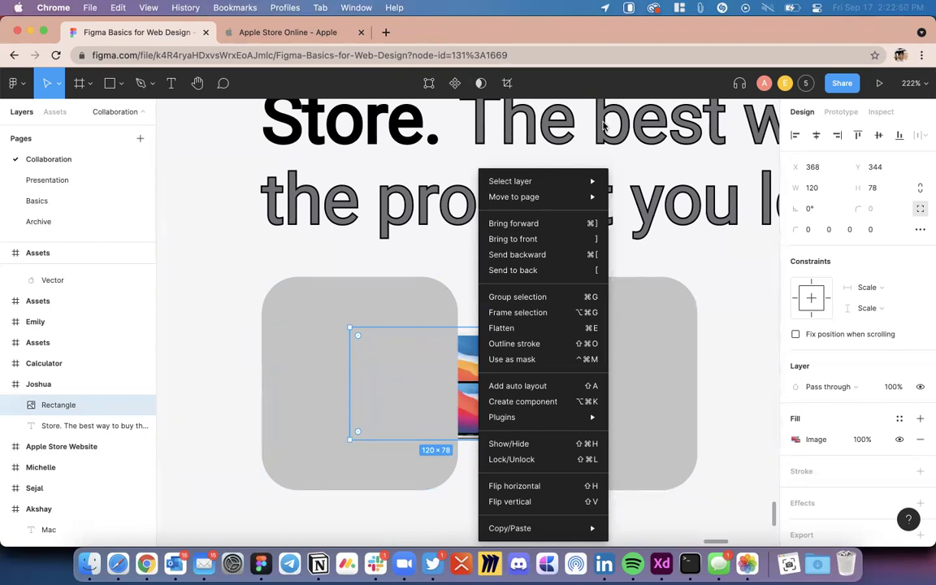
left_click(539, 238)
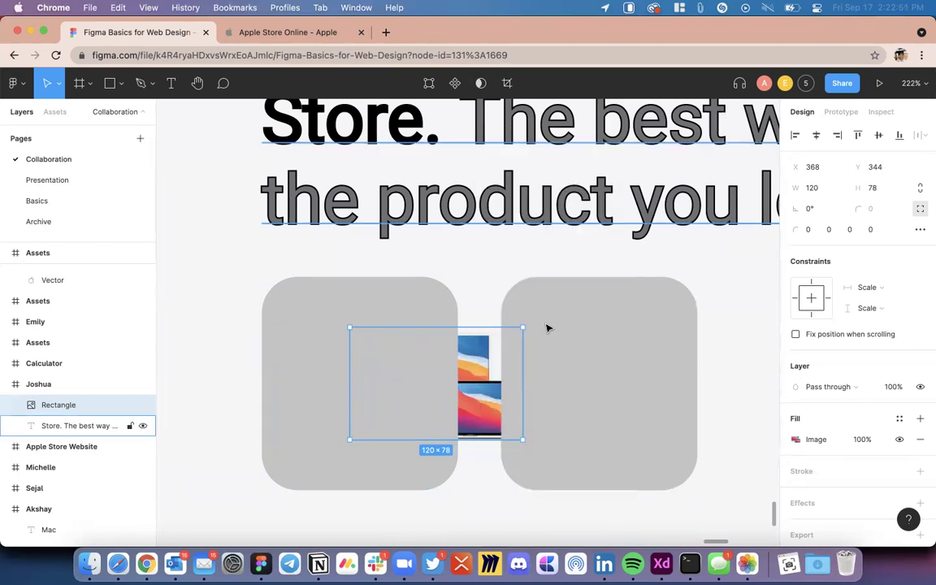
right_click(476, 363)
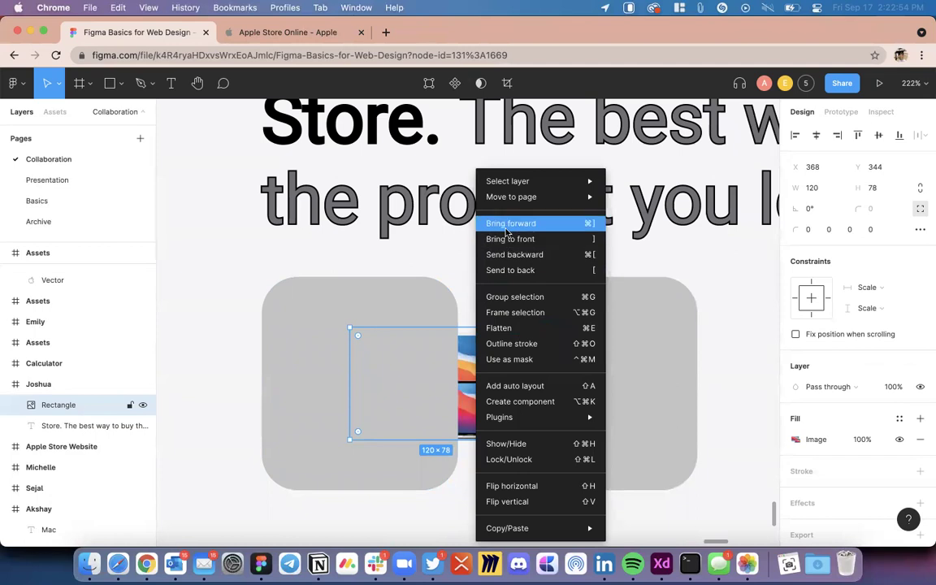
left_click(505, 224)
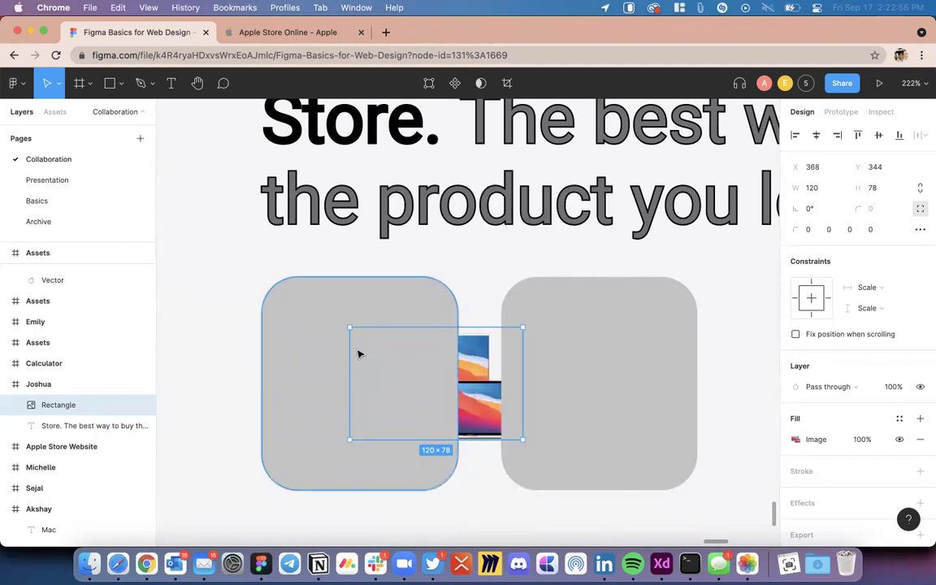
left_click(317, 378)
scroll(395, 389, "down", 5)
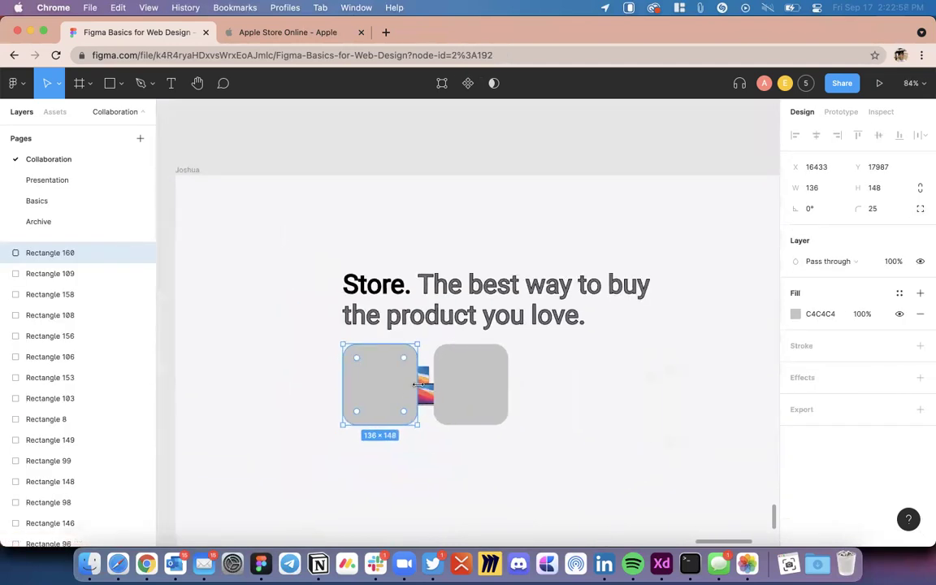
left_click(428, 391)
scroll(429, 391, "up", 3)
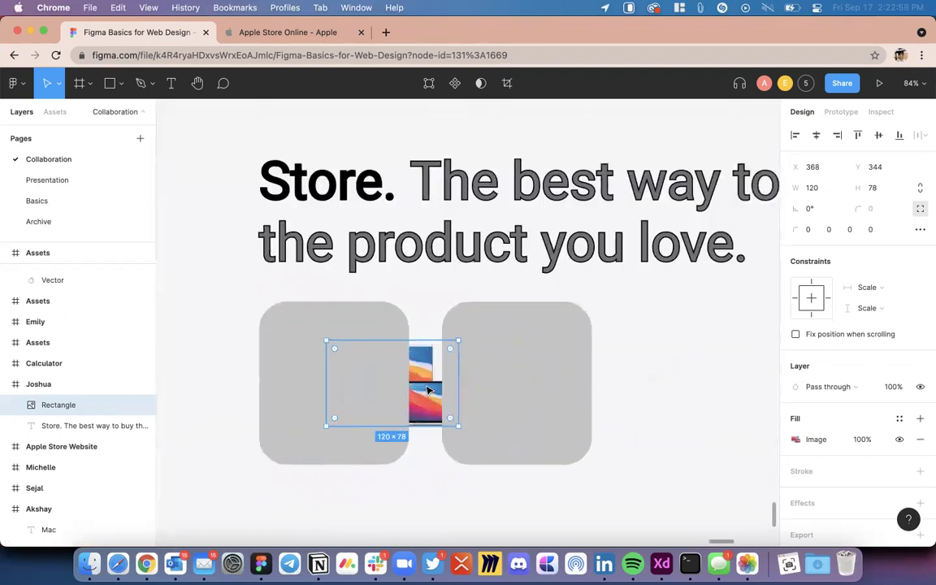
left_click(318, 365)
left_click(424, 380)
key("Delete")
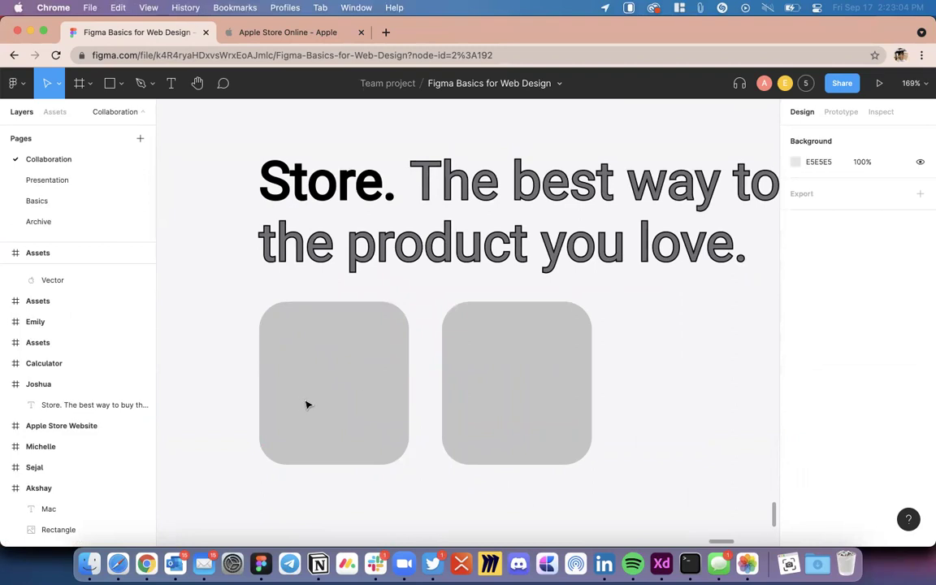
Step: Re-paste the laptop image over the tiles, adjust its position, and raise its stacking order
left_click(347, 366)
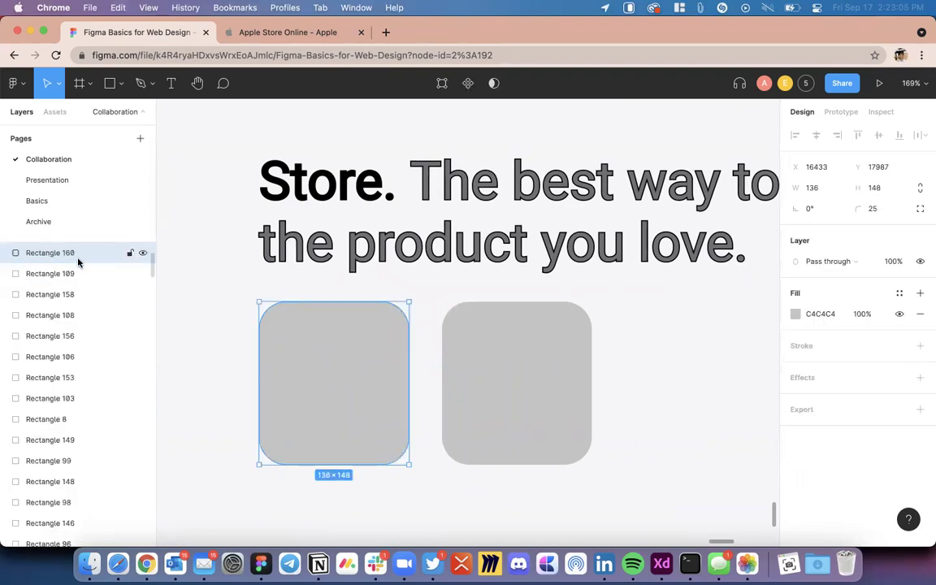
key("super+v")
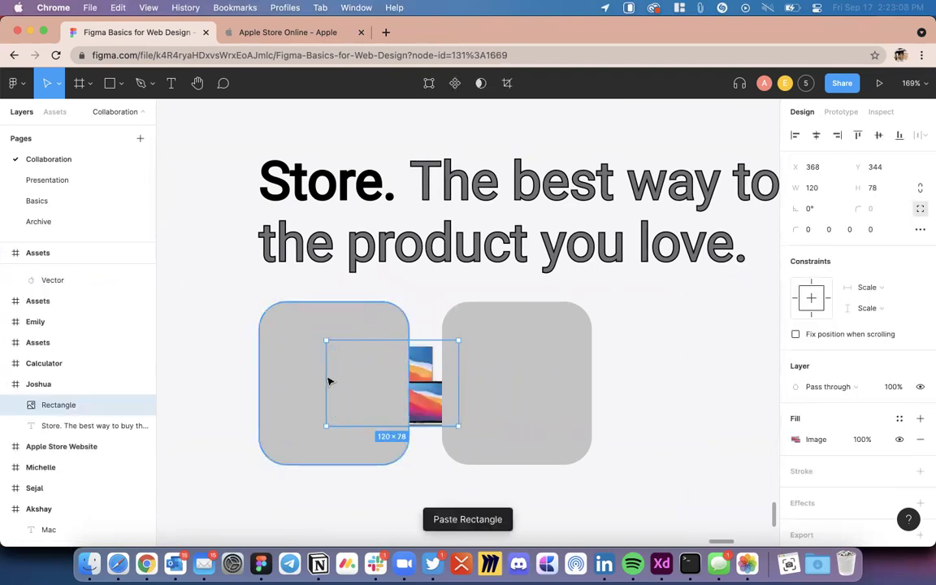
left_click_drag(354, 364, 360, 363)
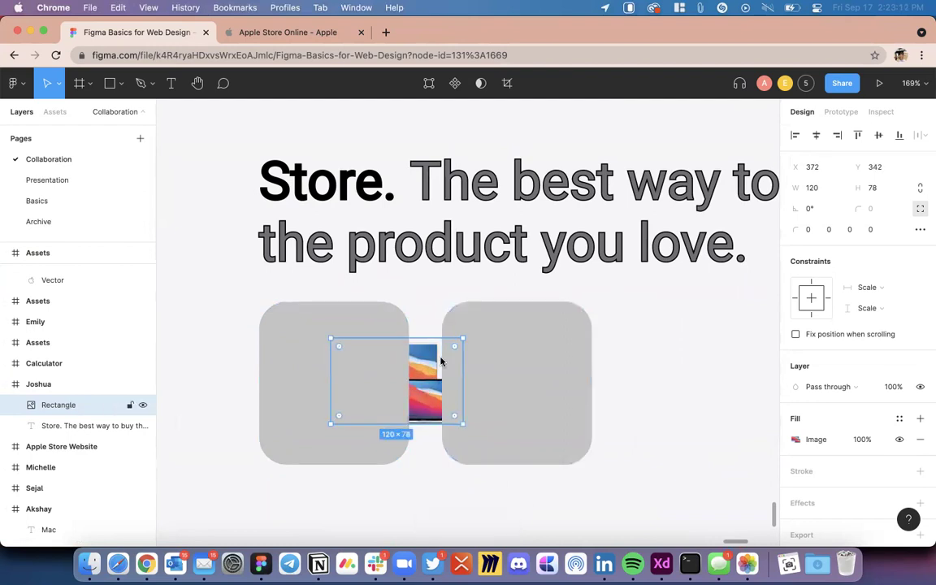
right_click(440, 361)
left_click(442, 220)
Step: Cut the left grey tile, paste it into the Store frame, and move it under the laptop image
left_click(292, 397)
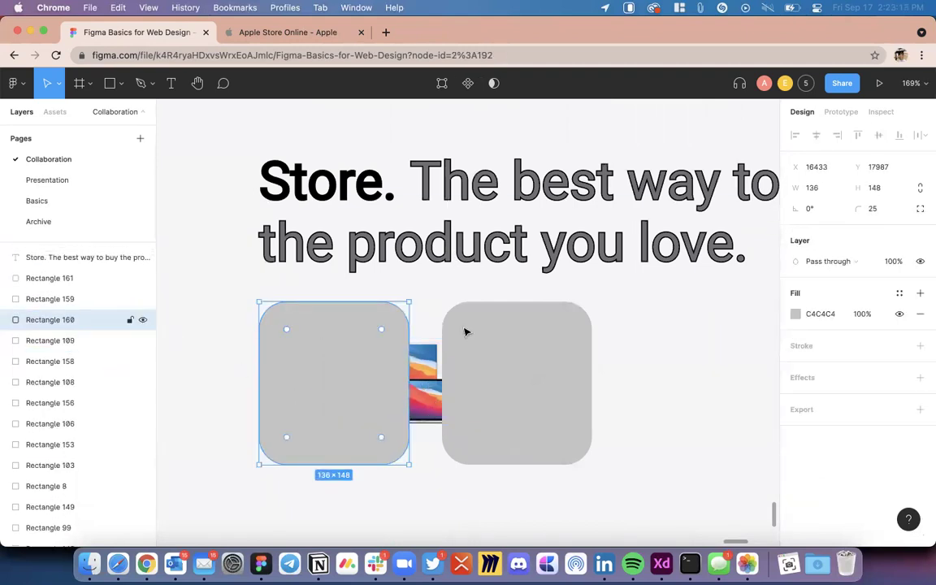
key("super+x")
scroll(465, 332, "down", 5)
left_click(257, 182)
key("super+v")
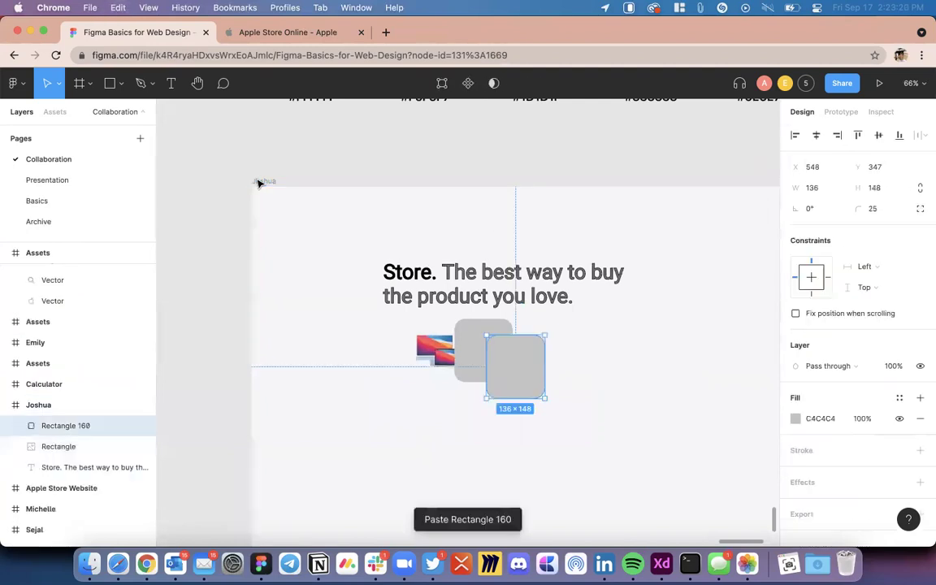
scroll(478, 351, "up", 5)
left_click_drag(669, 418, 499, 391)
Step: Bring the laptop image forward so it sits above the grey Rectangle 160 tile
left_click(527, 378)
right_click(528, 378)
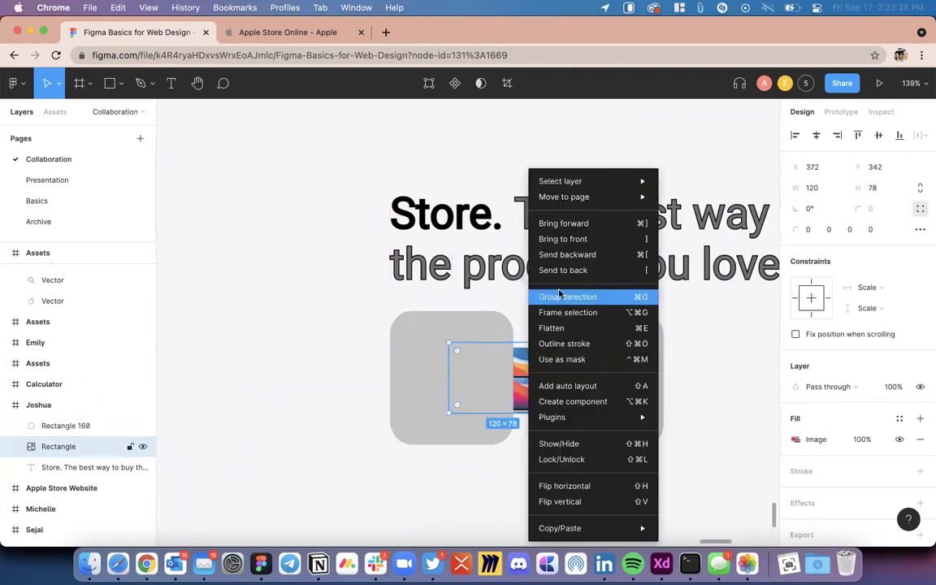
left_click(563, 223)
left_click(700, 346)
left_click(479, 378)
Step: In the classmate's frame, set the Mac label text box to Auto width
scroll(463, 387, "down", 5)
scroll(557, 314, "down", 5)
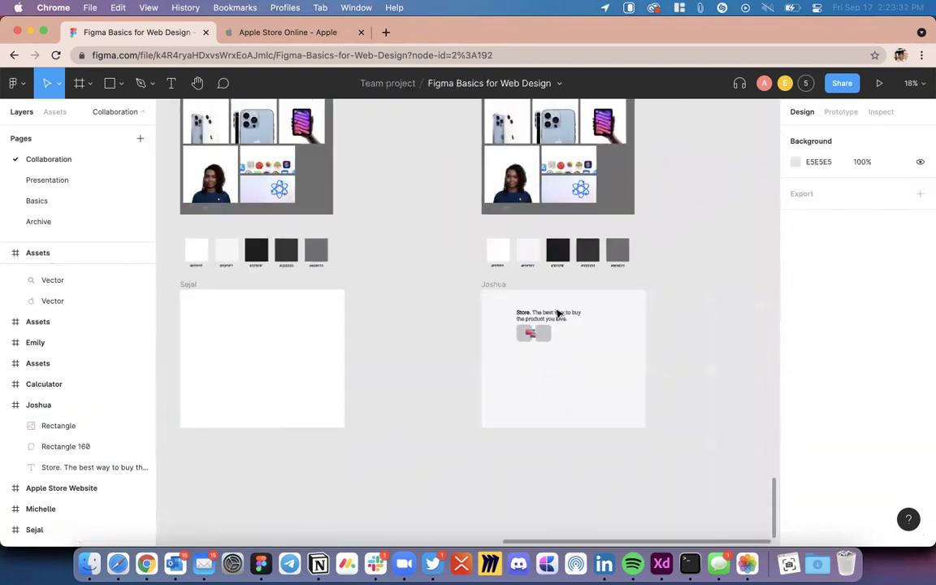
scroll(560, 319, "up", 5)
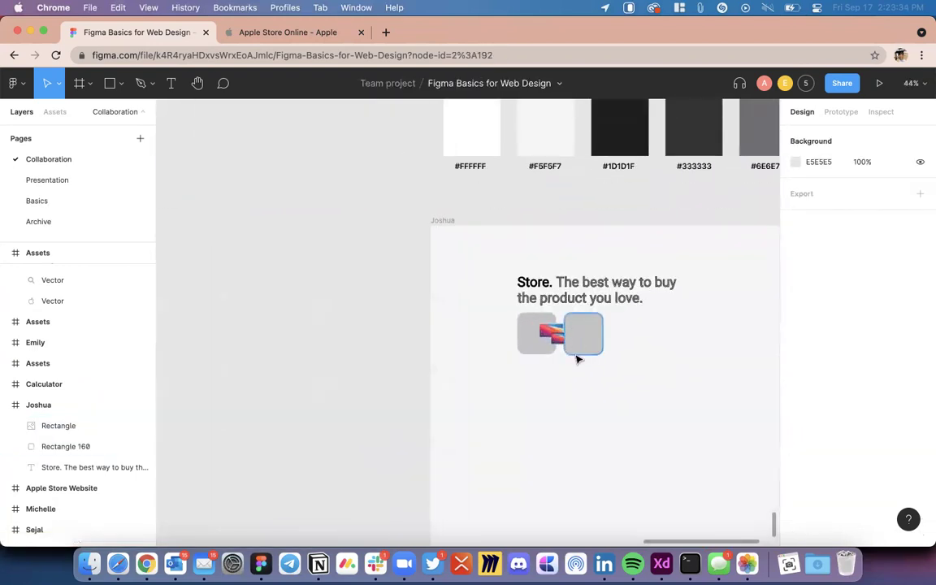
scroll(581, 361, "up", 5)
scroll(591, 364, "down", 5)
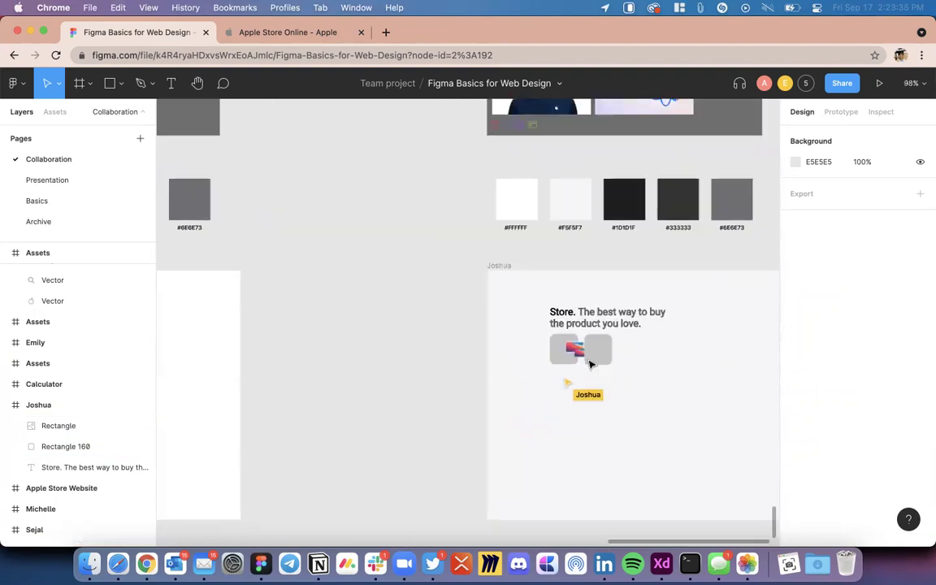
scroll(589, 363, "left", 5)
scroll(589, 364, "down", 10)
scroll(589, 363, "left", 3)
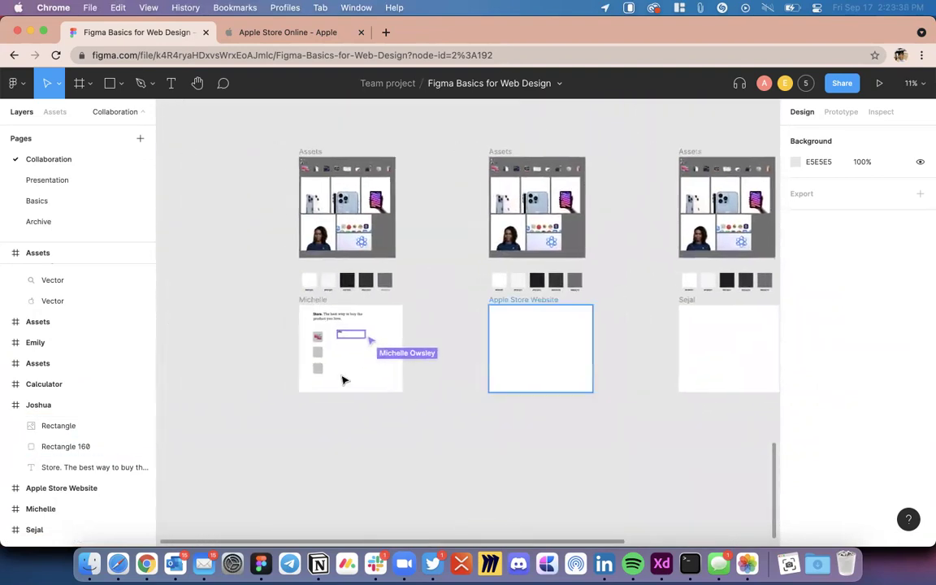
scroll(342, 379, "up", 5)
scroll(334, 375, "up", 3)
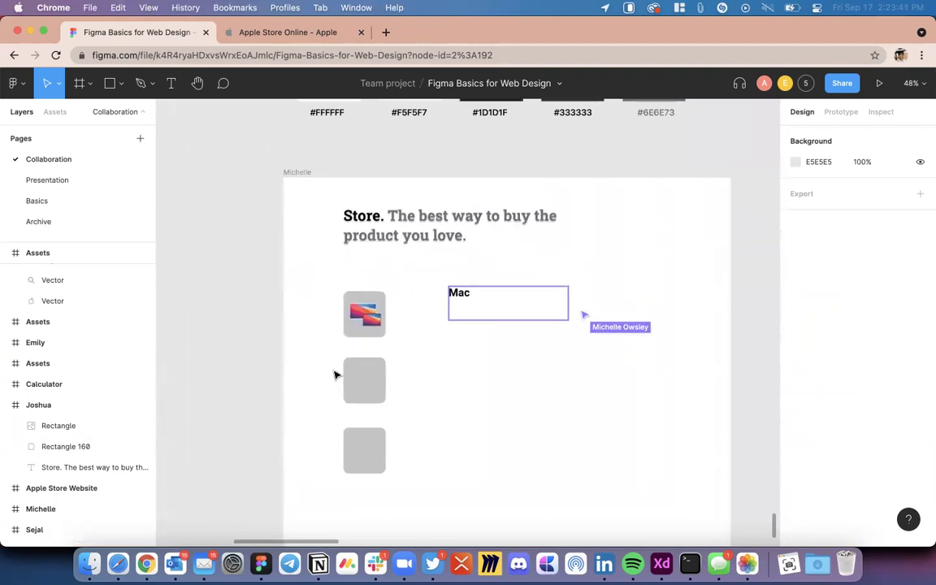
left_click(470, 314)
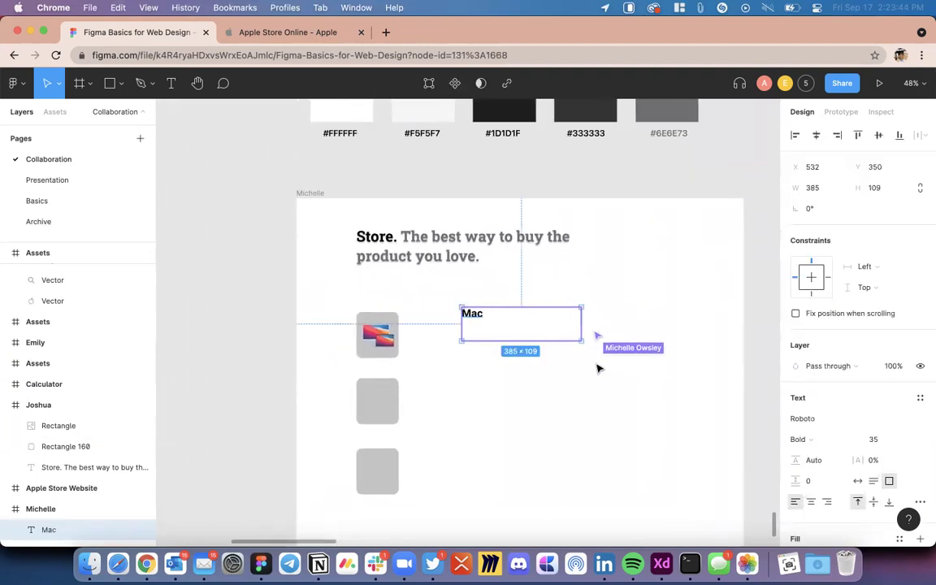
left_click(859, 484)
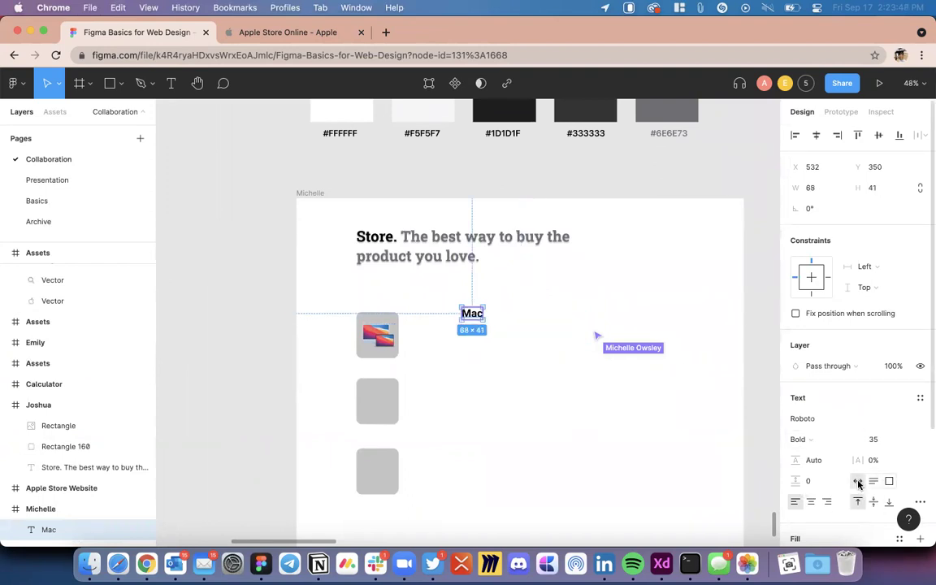
left_click(486, 383)
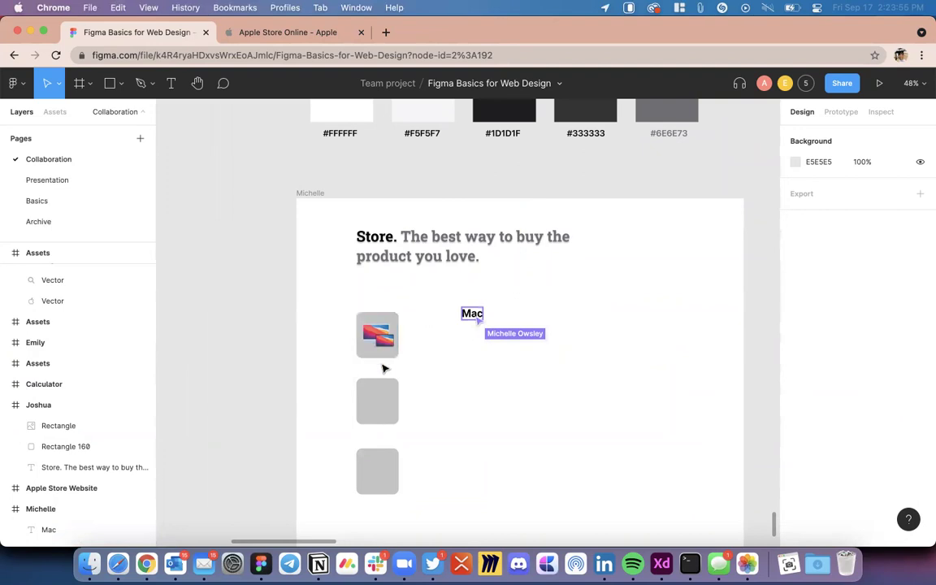
scroll(502, 402, "down", 6)
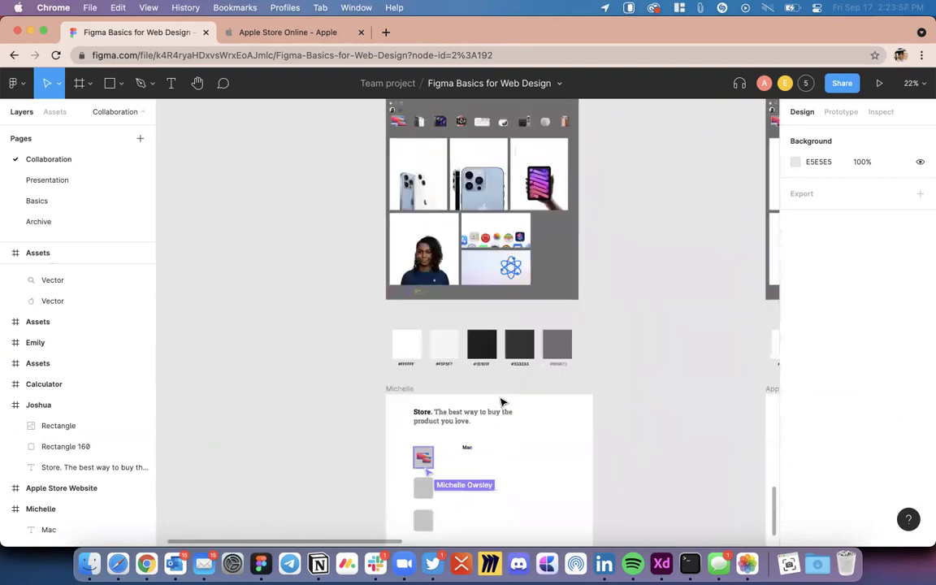
scroll(501, 402, "up", 5)
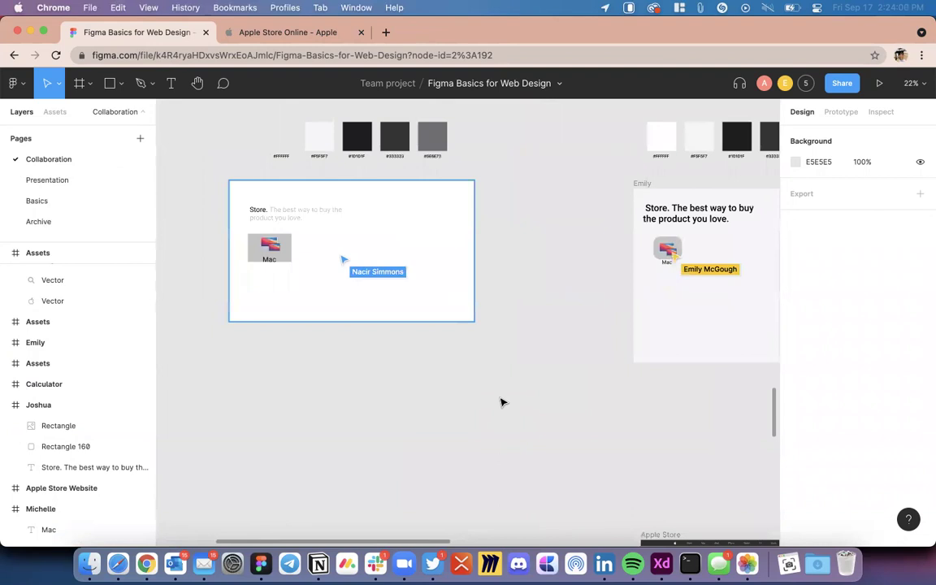
scroll(307, 431, "down", 3)
scroll(308, 431, "up", 4)
scroll(307, 431, "up", 2)
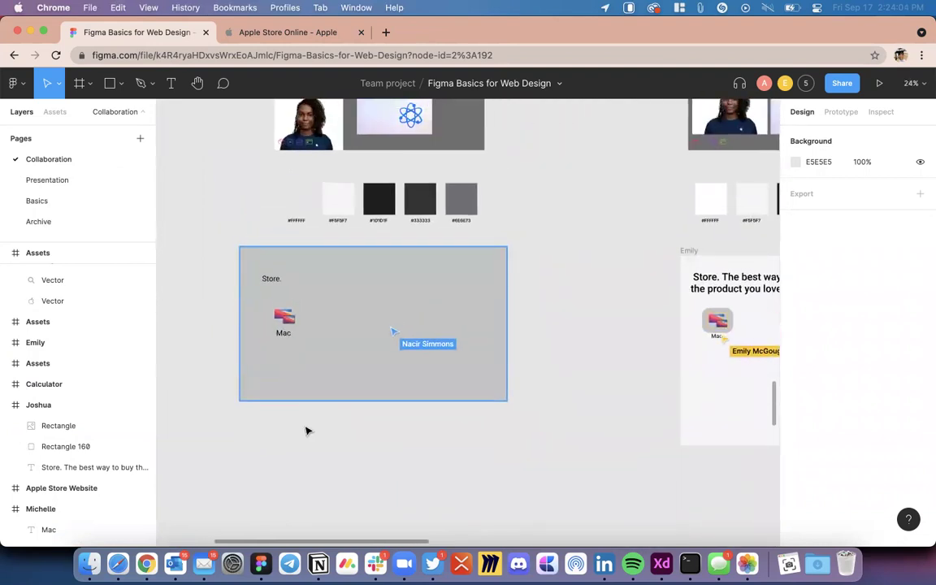
scroll(307, 431, "right", 3)
scroll(307, 431, "right", 4)
scroll(400, 396, "up", 5)
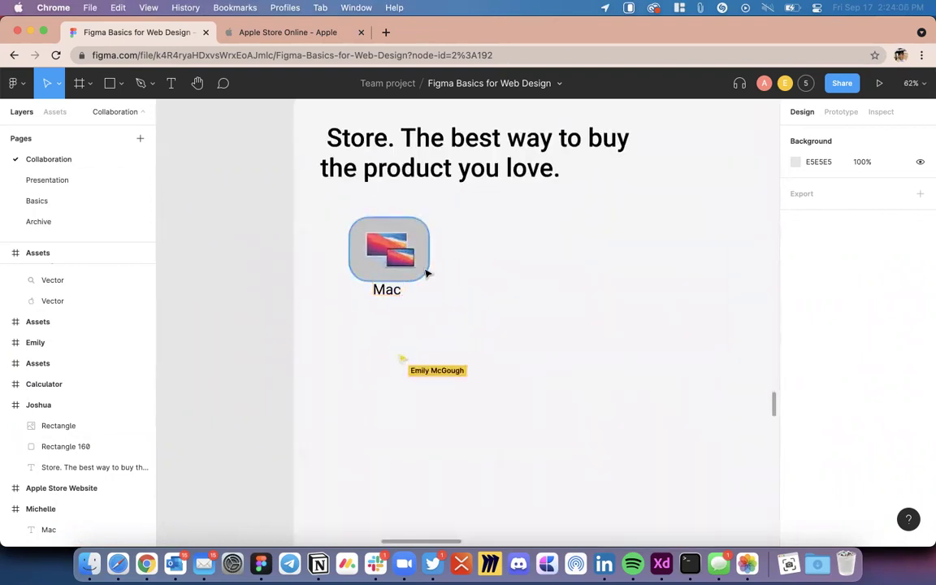
Step: Stretch the Mac card taller, undo it, and return to the other Store frame
left_click(424, 276)
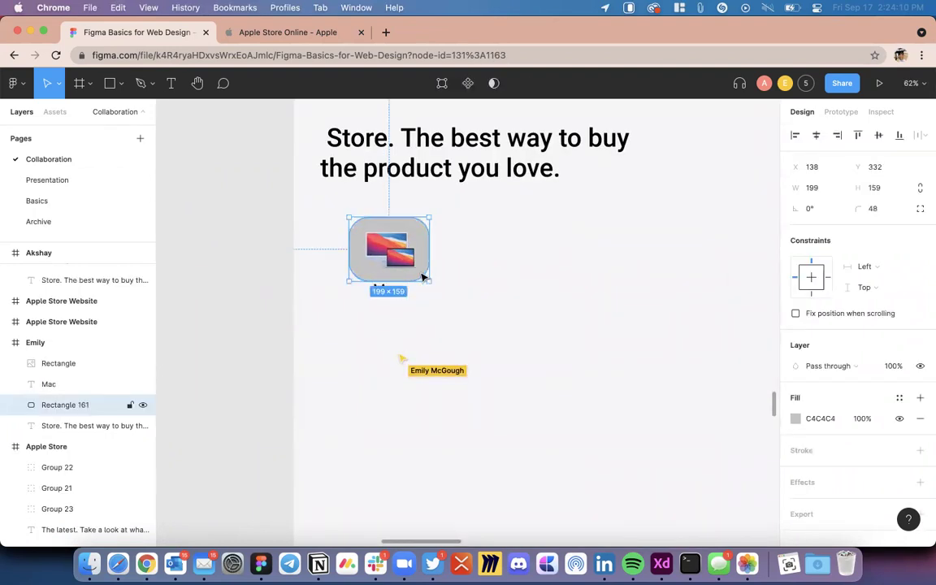
left_click_drag(399, 282, 401, 305)
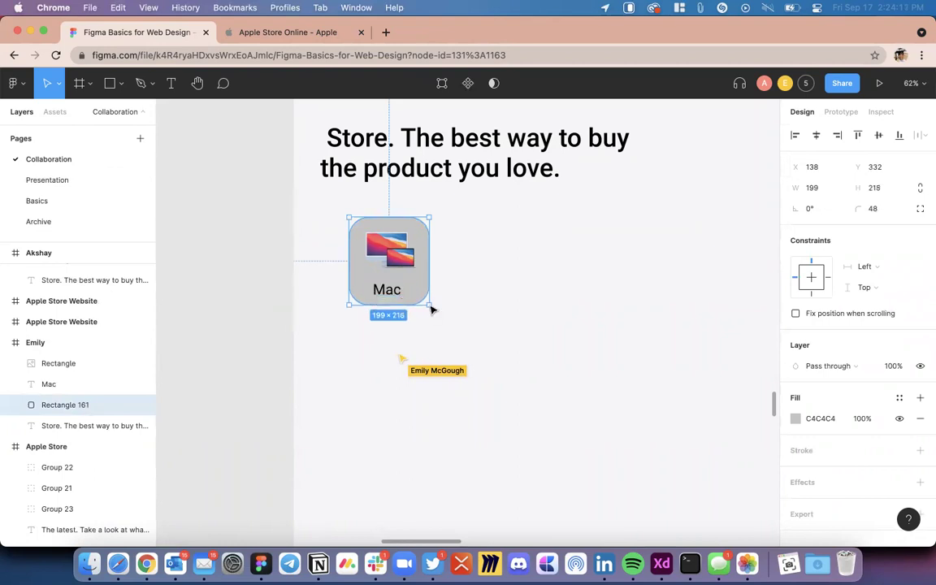
key("super+z")
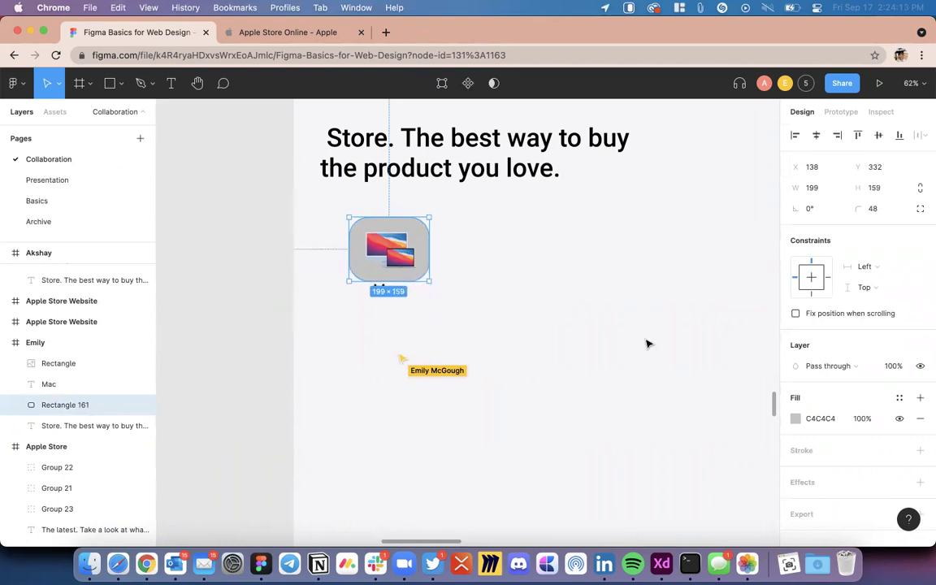
left_click(238, 379)
scroll(236, 386, "down", 3)
scroll(236, 382, "up", 4)
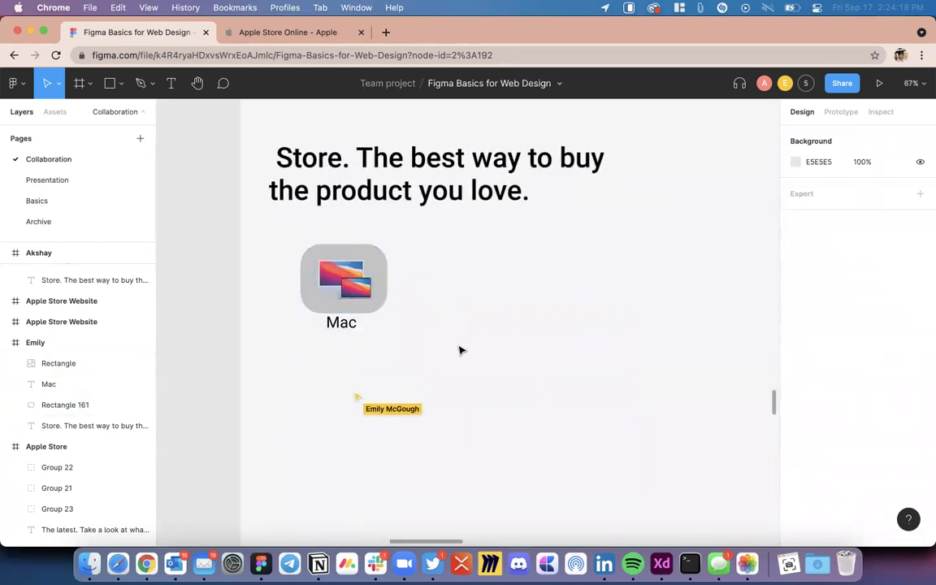
scroll(460, 351, "down", 10)
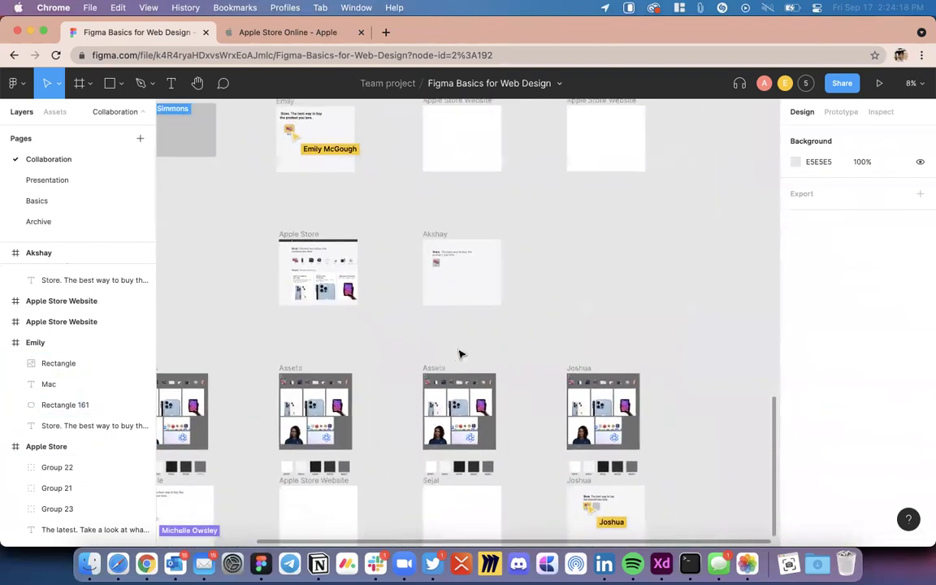
scroll(351, 241, "up", 10)
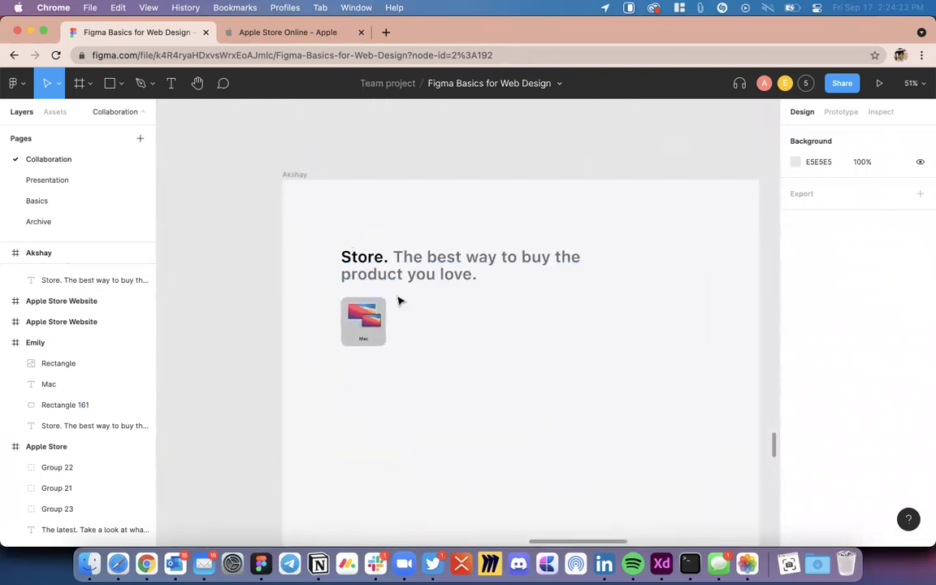
Step: Group the Mac card's grey background, image and label as Group 37 (136×148)
scroll(398, 301, "up", 5)
left_click(370, 370)
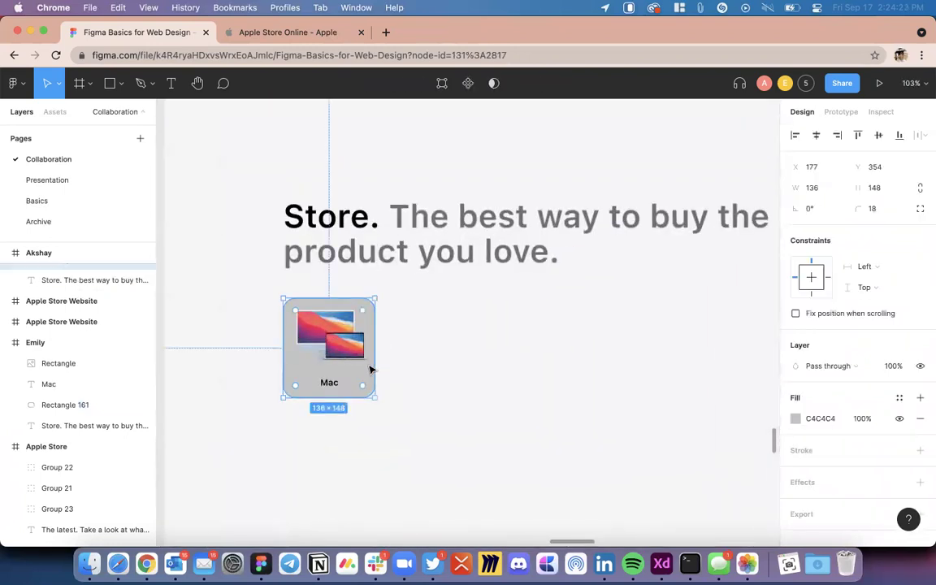
left_click(794, 419)
left_click(446, 422)
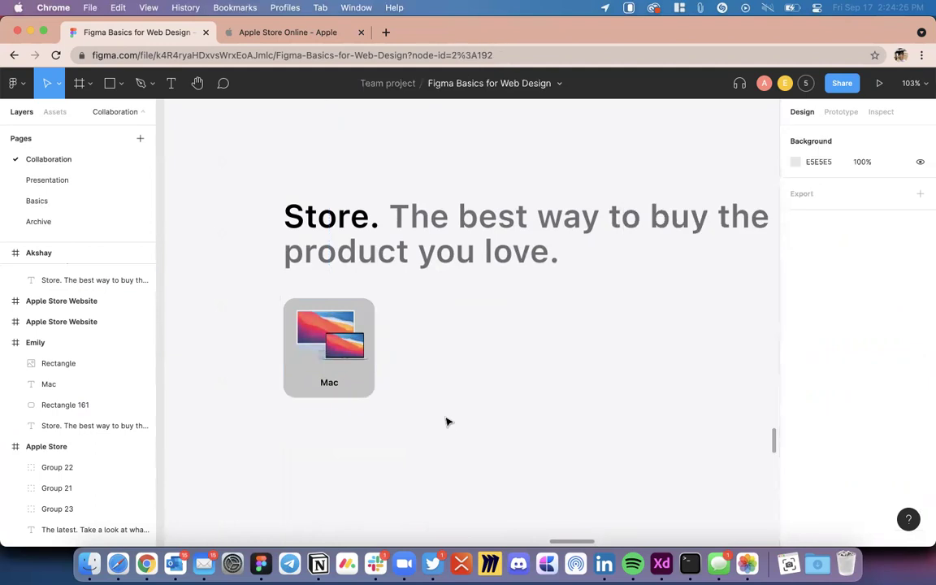
scroll(413, 373, "up", 4)
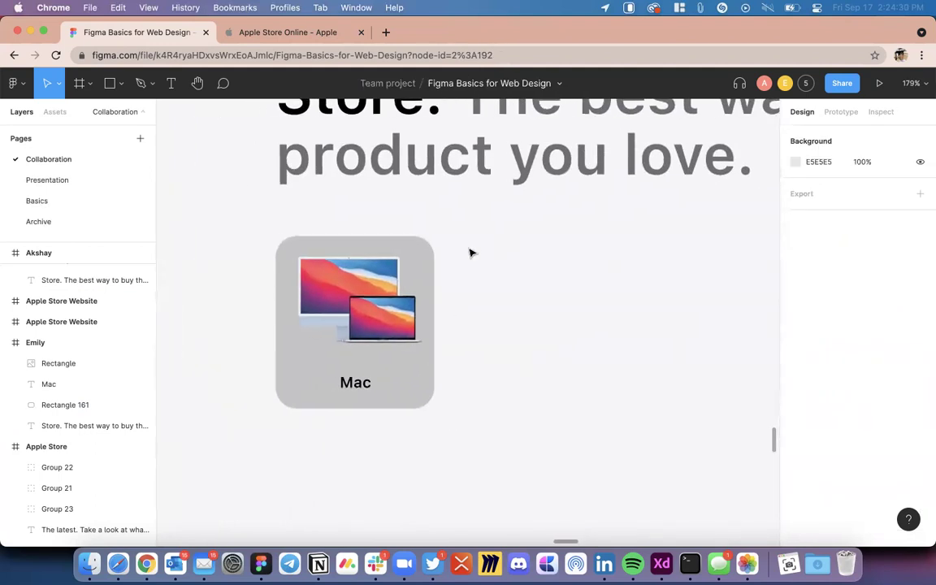
left_click_drag(467, 239, 277, 455)
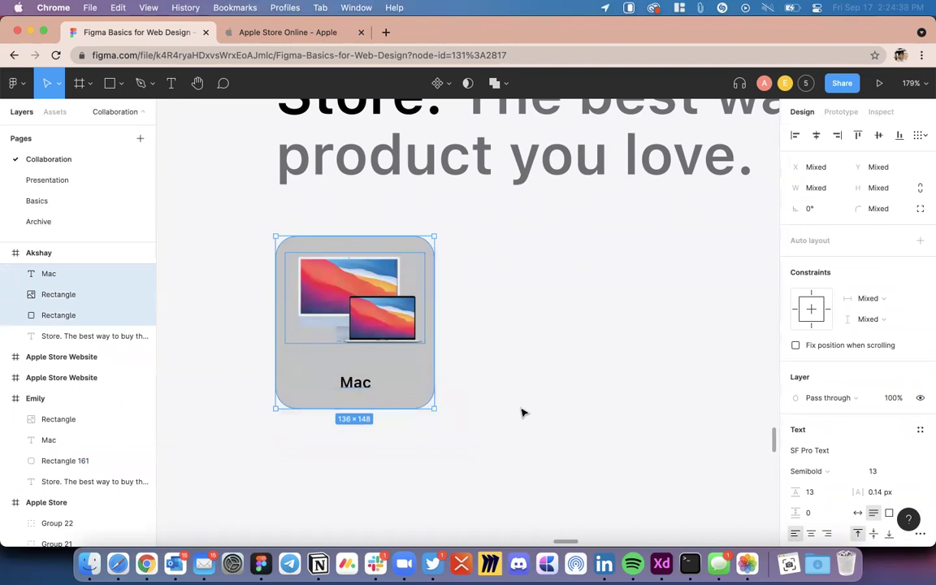
key("super+g")
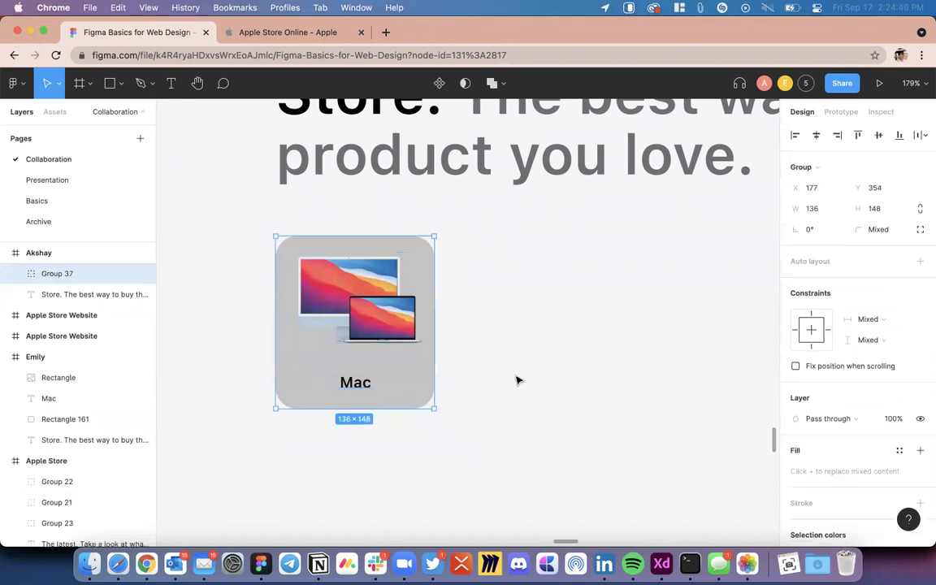
left_click(512, 326)
Step: Inside Group 37, set the card background's C4C4C4 fill to 0% opacity
scroll(477, 308, "down", 5)
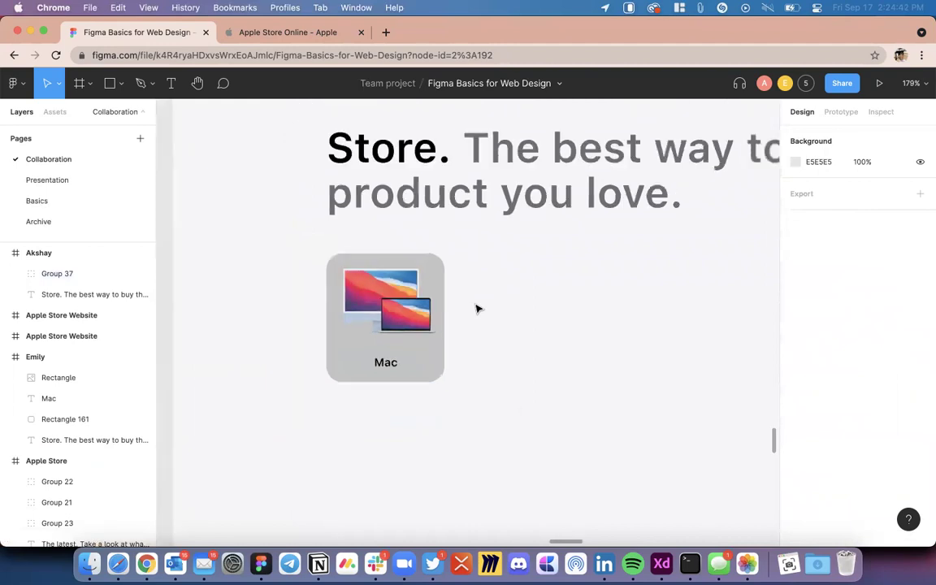
left_click(447, 313)
scroll(455, 309, "up", 8)
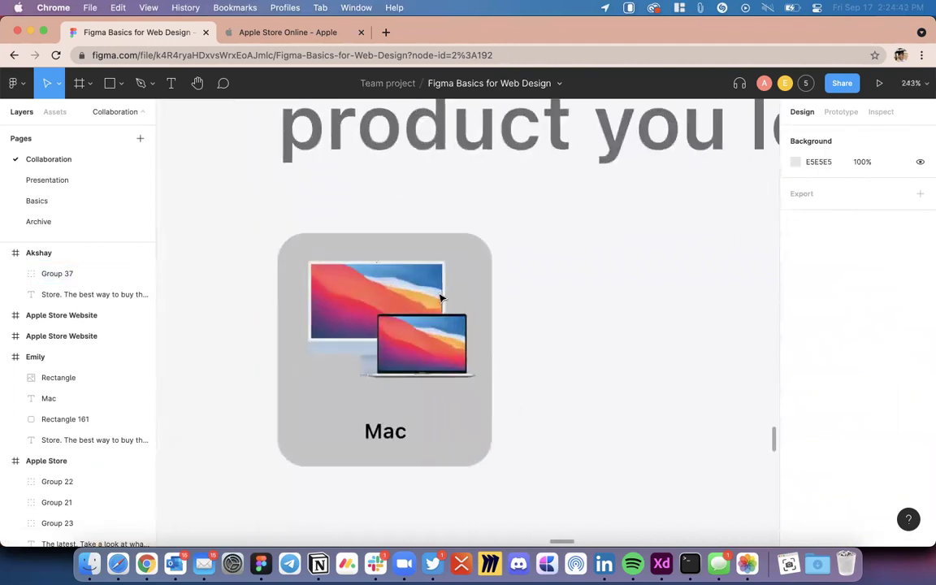
double_click(481, 274)
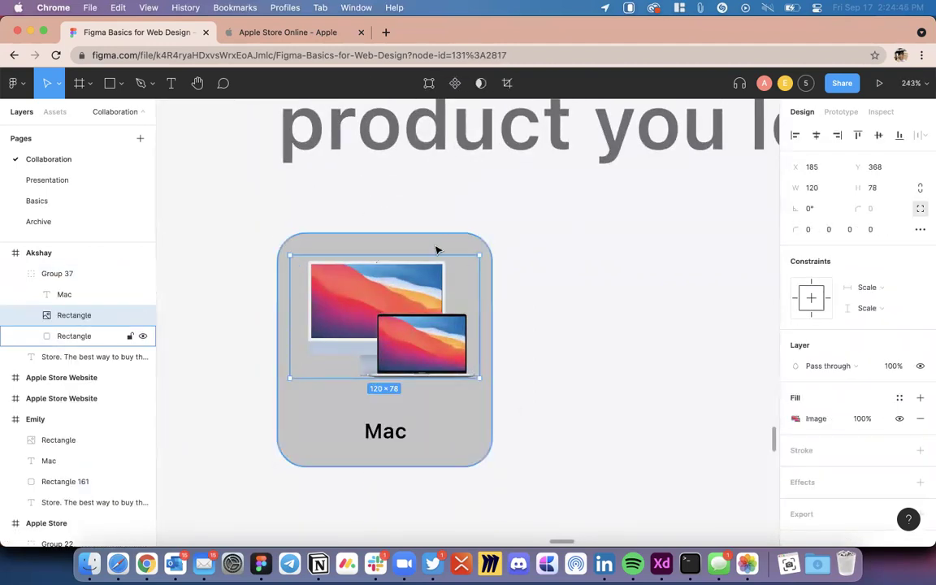
left_click(443, 249)
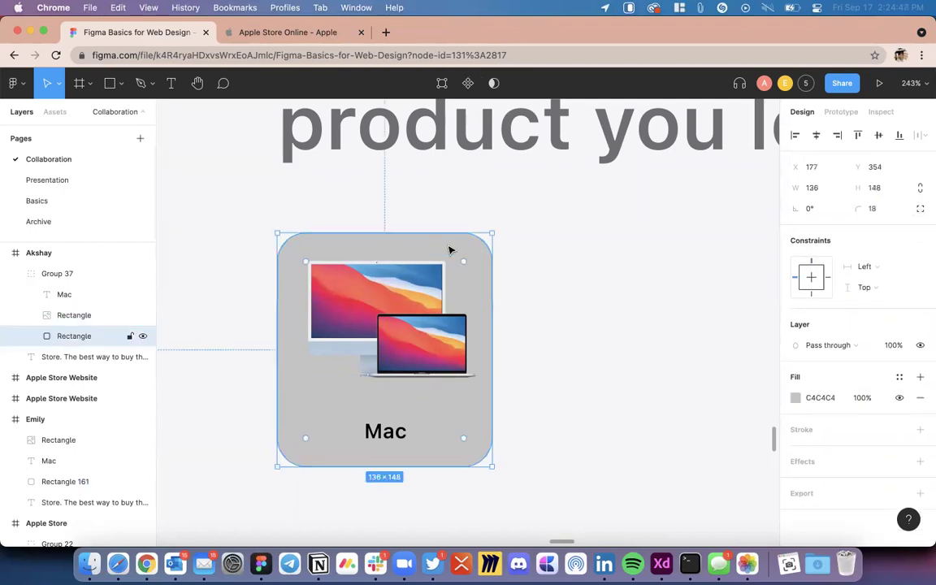
left_click(795, 398)
left_click_drag(761, 416, 655, 420)
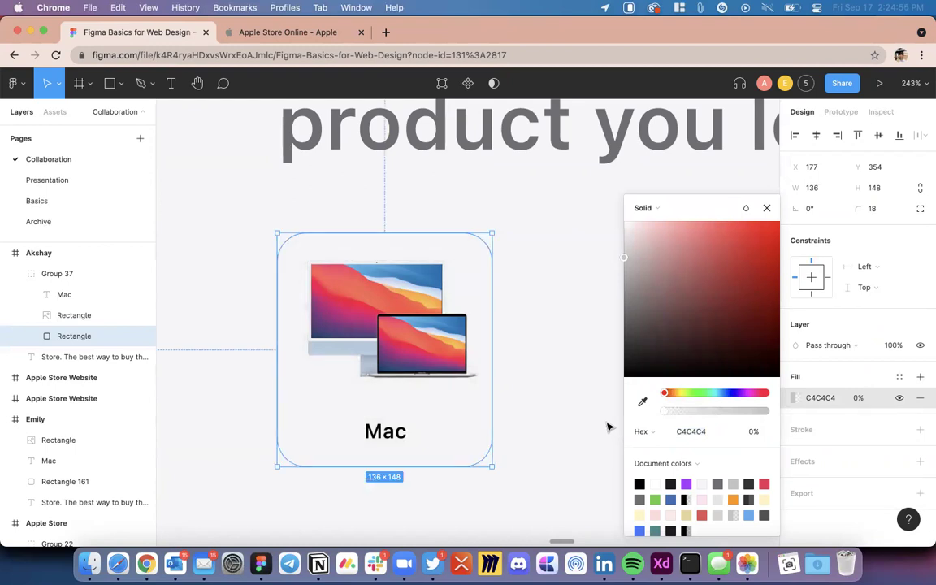
left_click(578, 413)
scroll(578, 413, "down", 5)
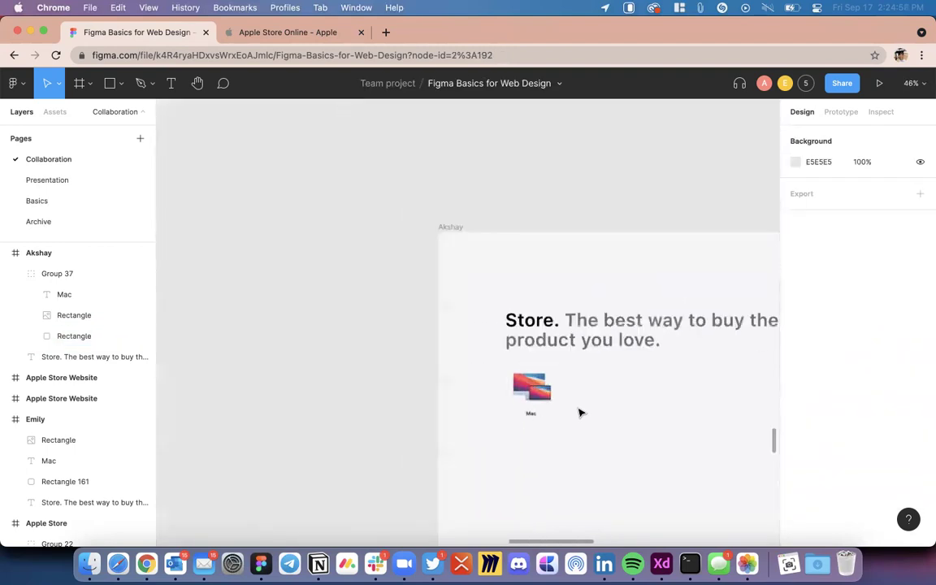
left_click(474, 340)
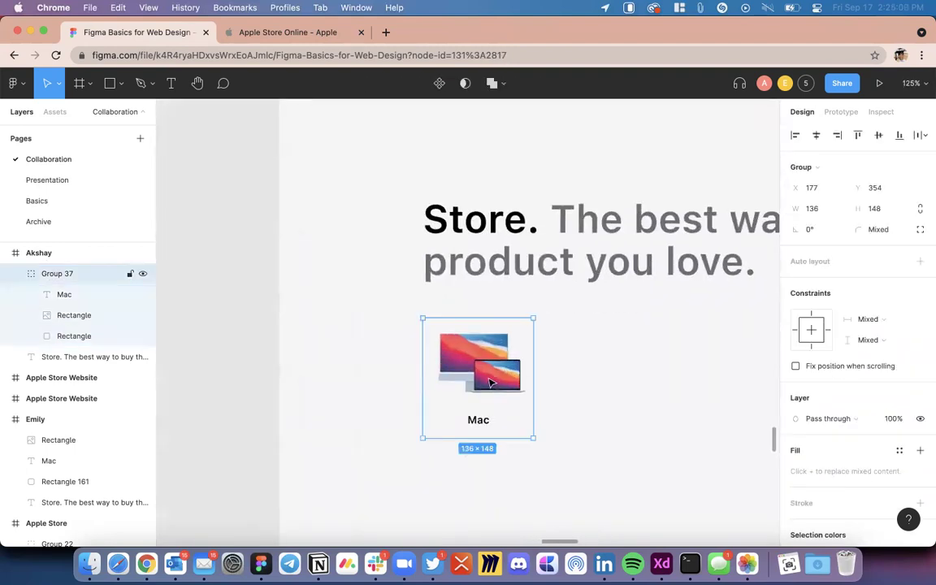
scroll(490, 383, "up", 5)
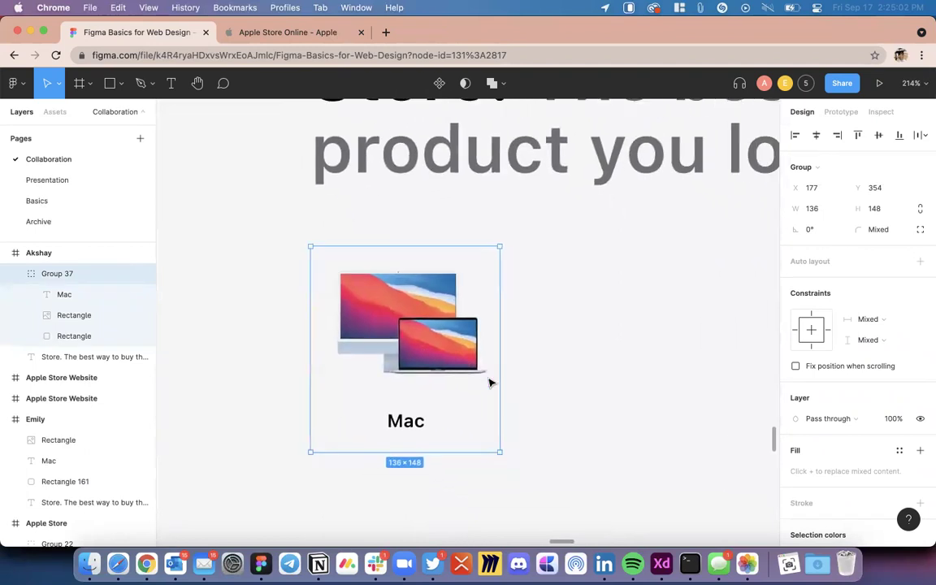
scroll(455, 393, "right", 3)
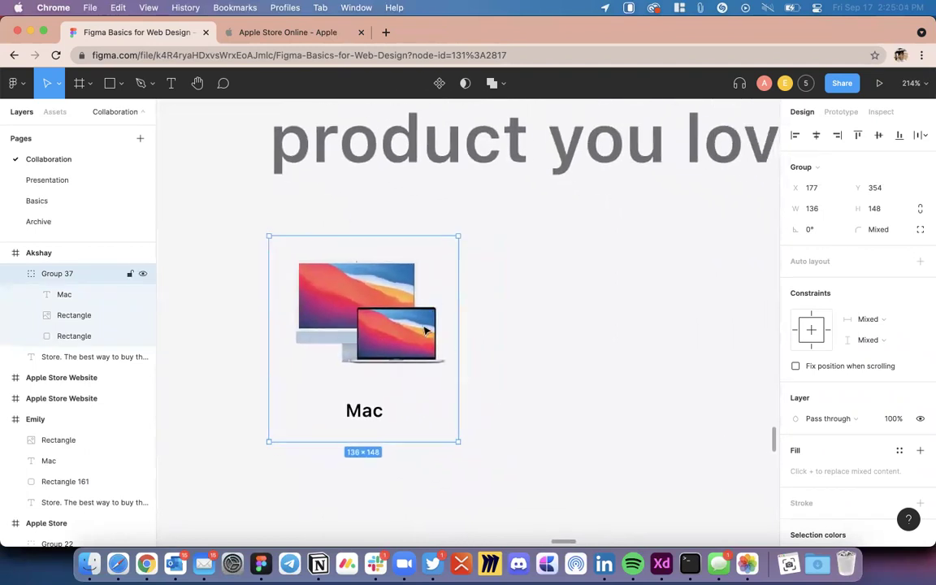
scroll(384, 356, "down", 2)
scroll(367, 341, "up", 2)
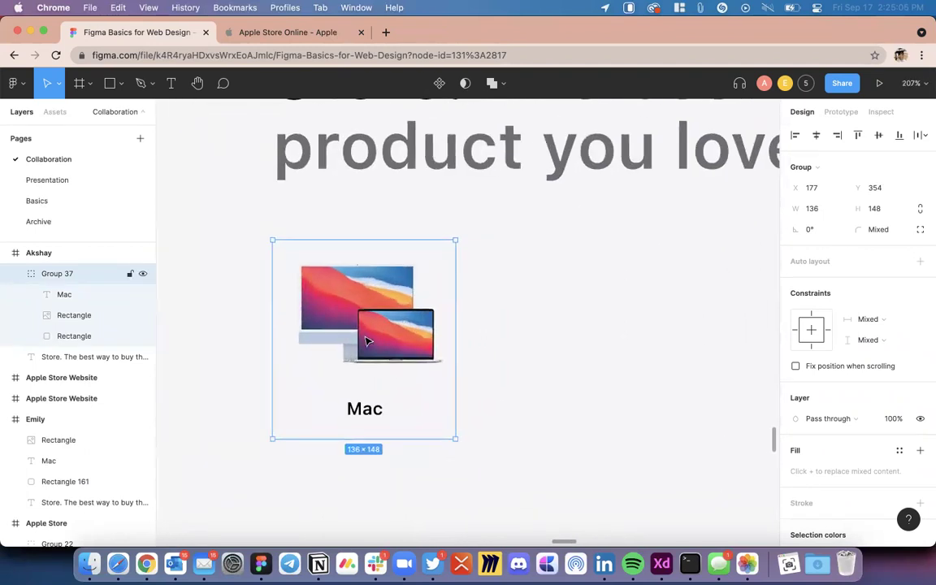
left_click_drag(392, 341, 597, 331)
scroll(601, 435, "down", 5)
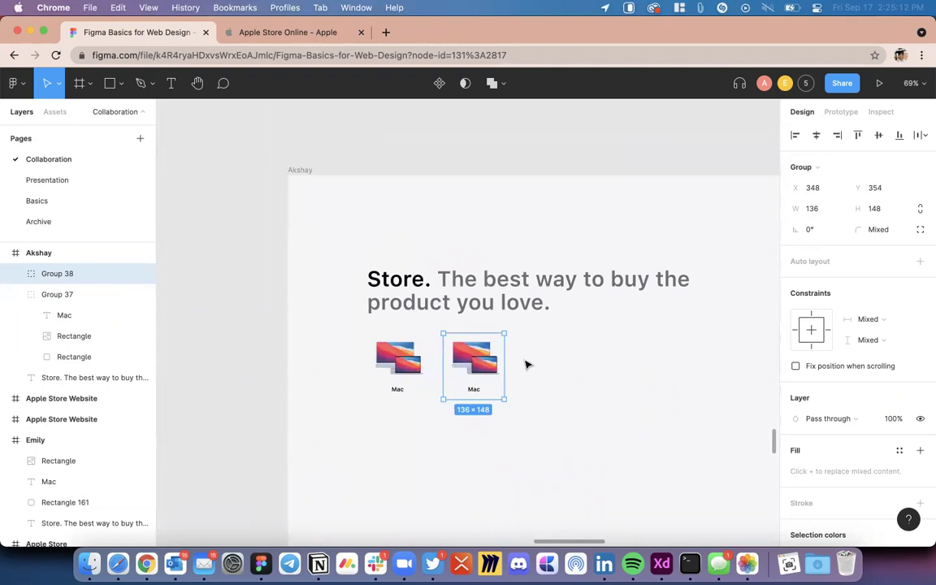
scroll(495, 372, "up", 6)
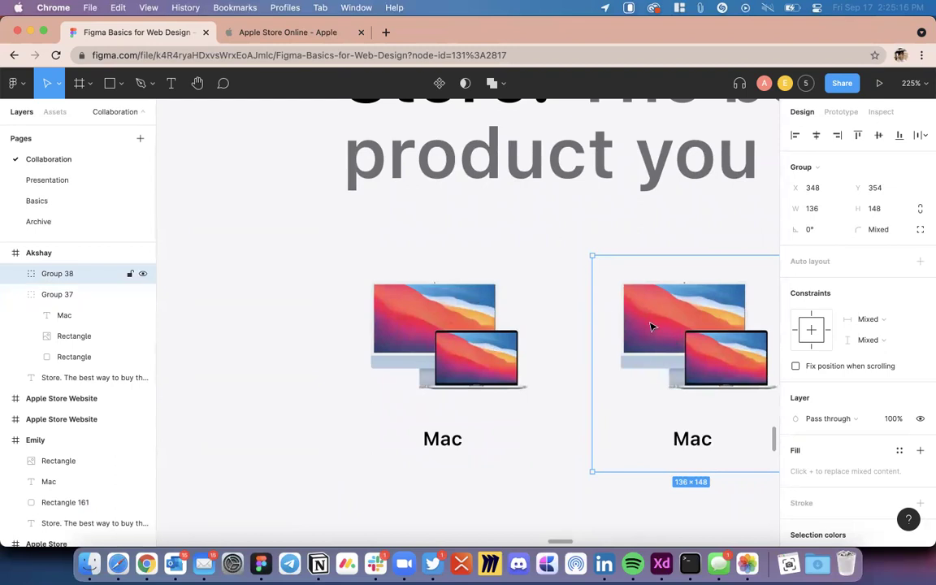
scroll(633, 360, "down", 5)
key("Delete")
Step: Scroll the canvas to the Joshua Store frame and colour swatches, then raise the volume
scroll(633, 363, "down", 5)
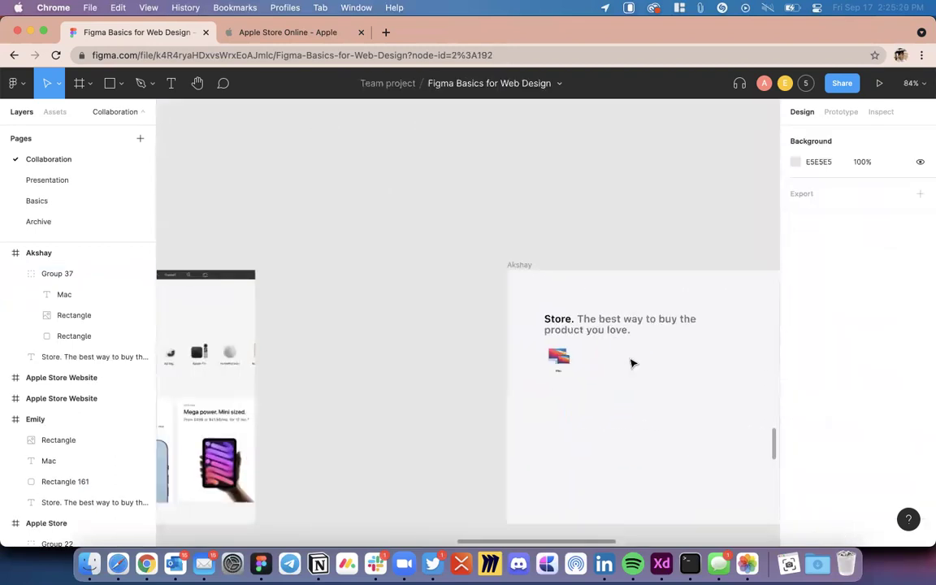
scroll(633, 363, "down", 5)
scroll(633, 363, "down", 10)
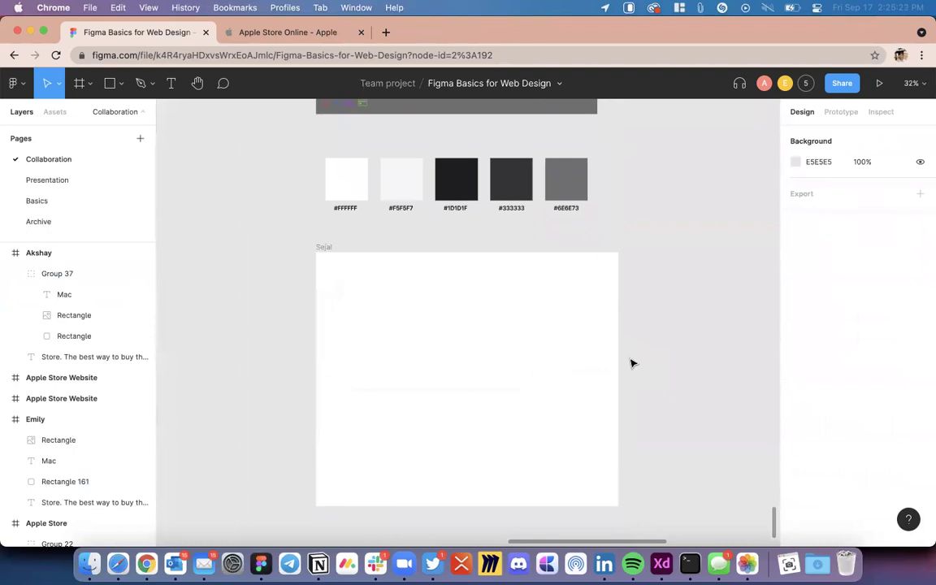
scroll(633, 363, "up", 5)
scroll(633, 363, "up", 5)
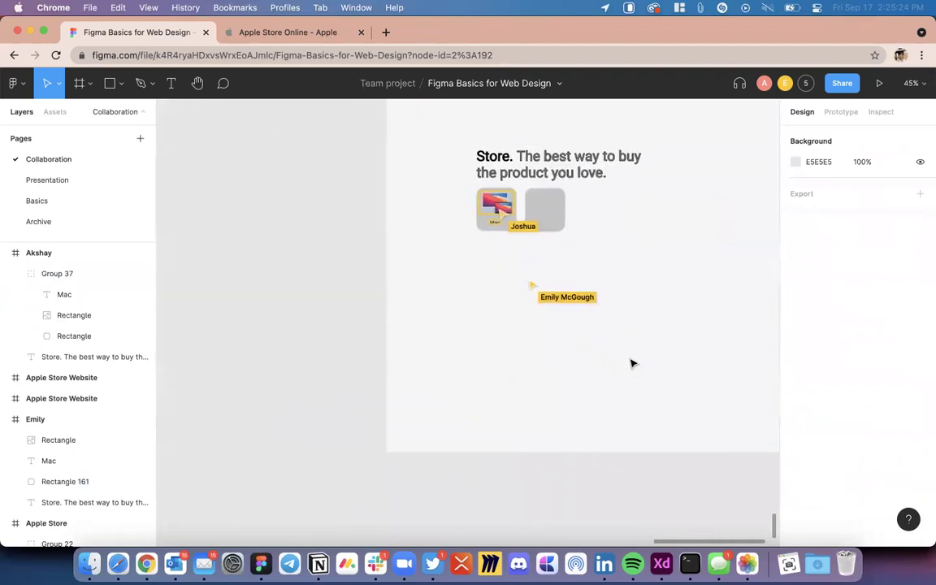
scroll(630, 363, "down", 2)
scroll(545, 304, "up", 10)
scroll(545, 304, "down", 10)
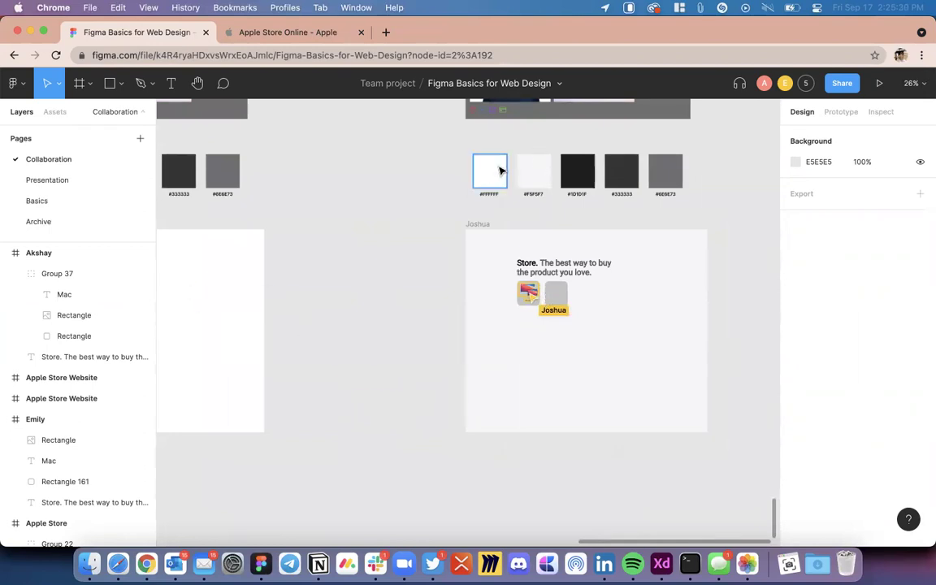
key("XF86AudioRaiseVolume")
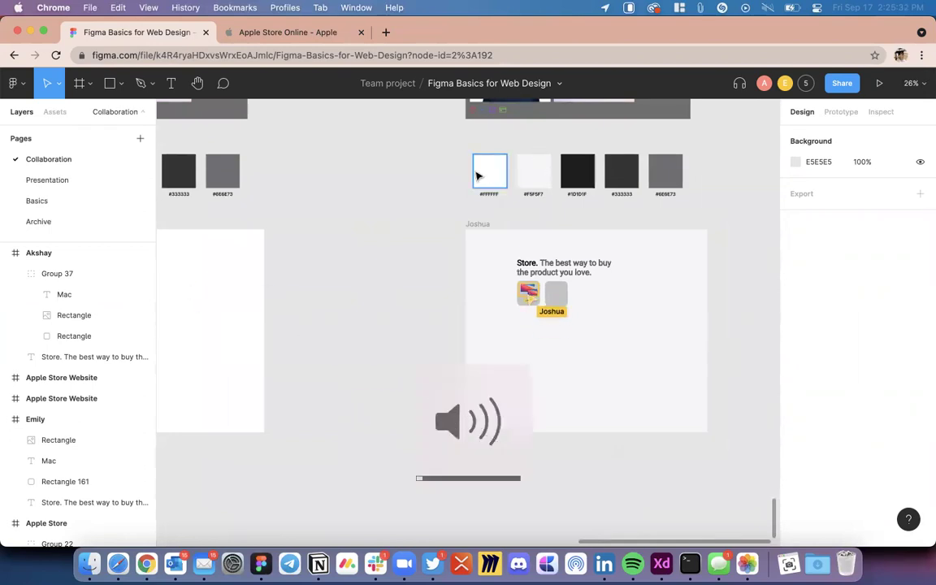
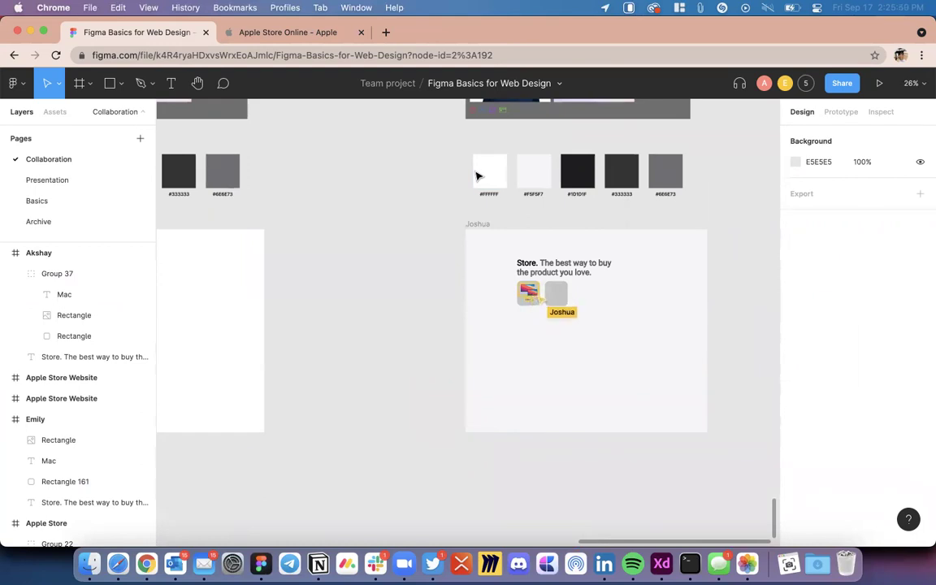
Step: Try shifting the Mac image to the right, then undo the move
scroll(477, 176, "left", 5)
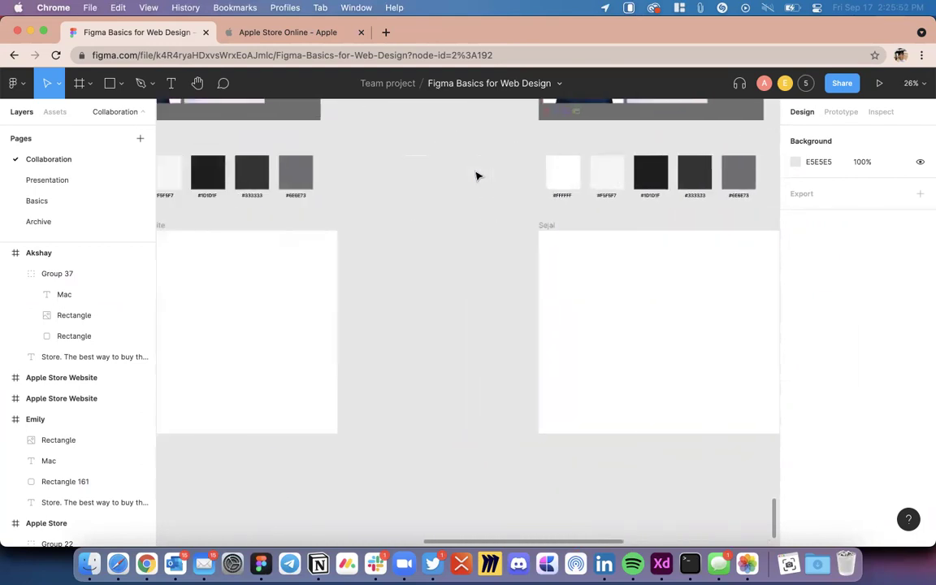
scroll(477, 175, "left", 3)
scroll(477, 177, "down", 5, "ctrl")
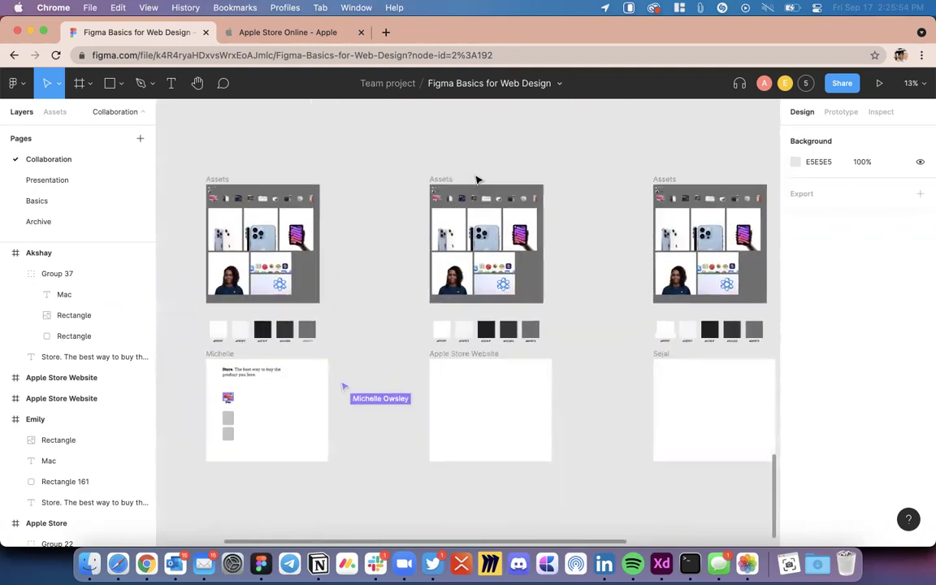
scroll(377, 326, "up", 10, "ctrl")
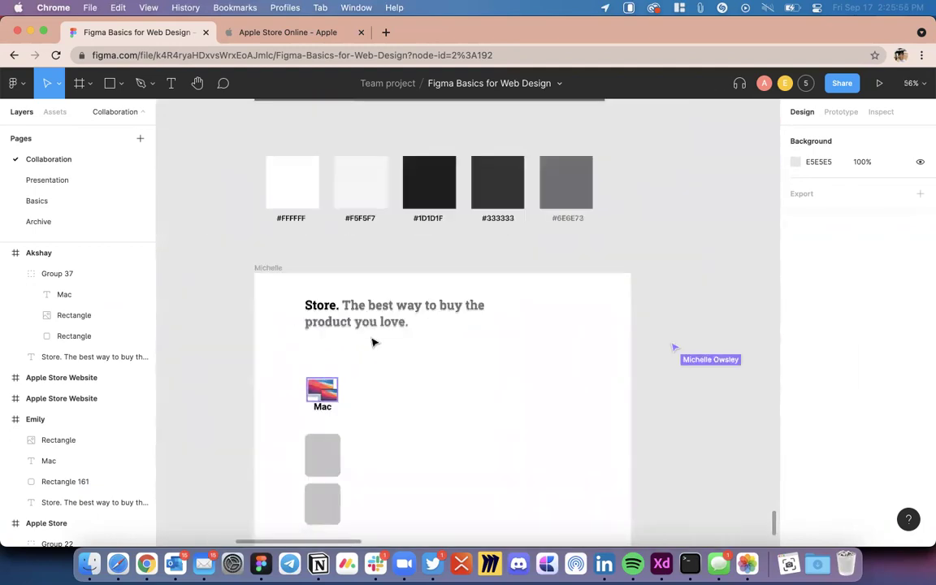
scroll(373, 342, "down", 5, "ctrl")
scroll(373, 342, "up", 3, "ctrl")
scroll(373, 342, "down", 6, "ctrl")
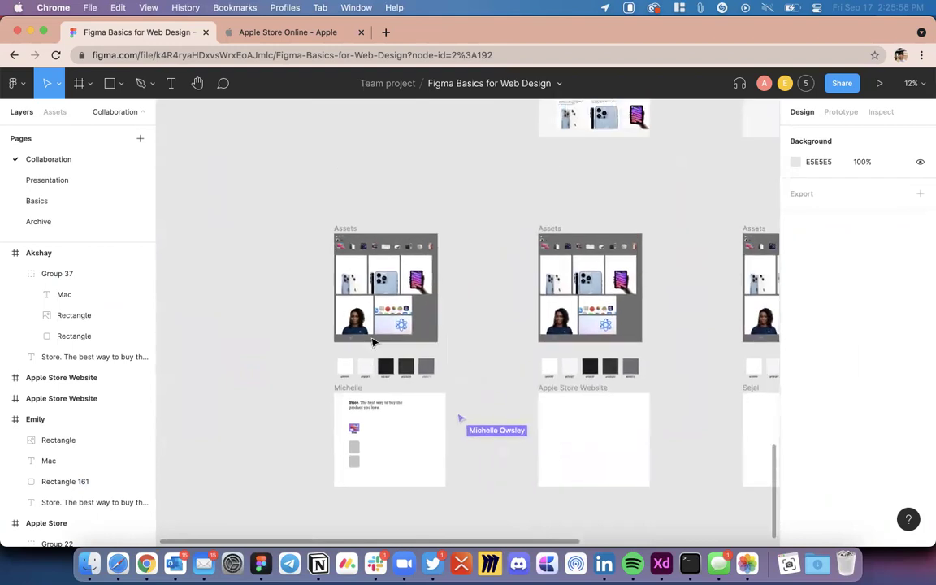
scroll(373, 343, "up", 1)
scroll(373, 342, "down", 6)
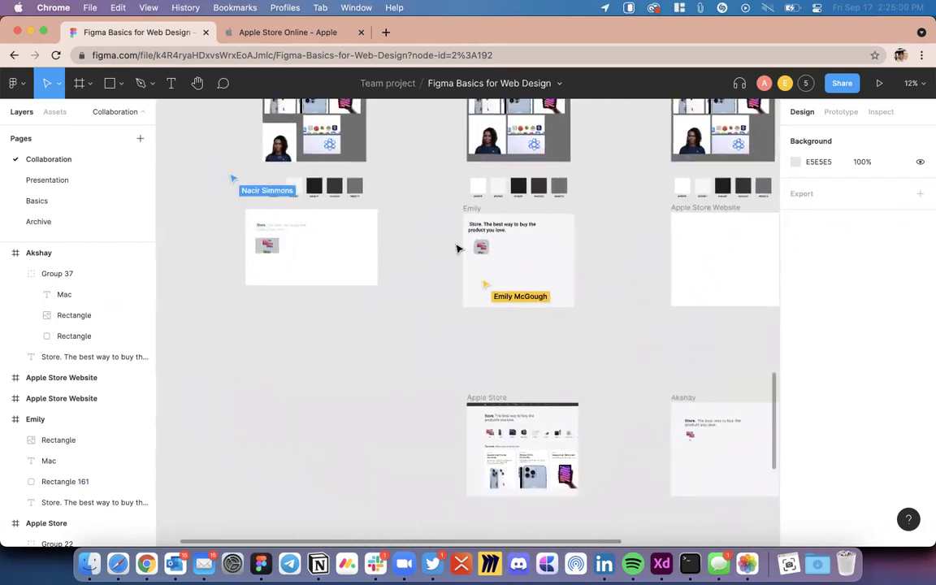
scroll(457, 249, "up", 4, "ctrl")
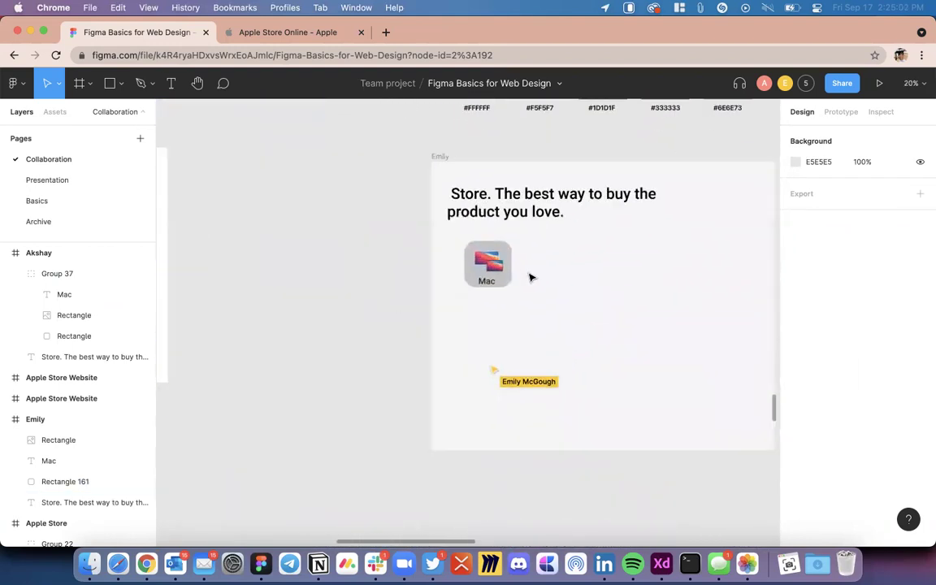
scroll(556, 366, "down", 5, "ctrl")
scroll(556, 365, "down", 5)
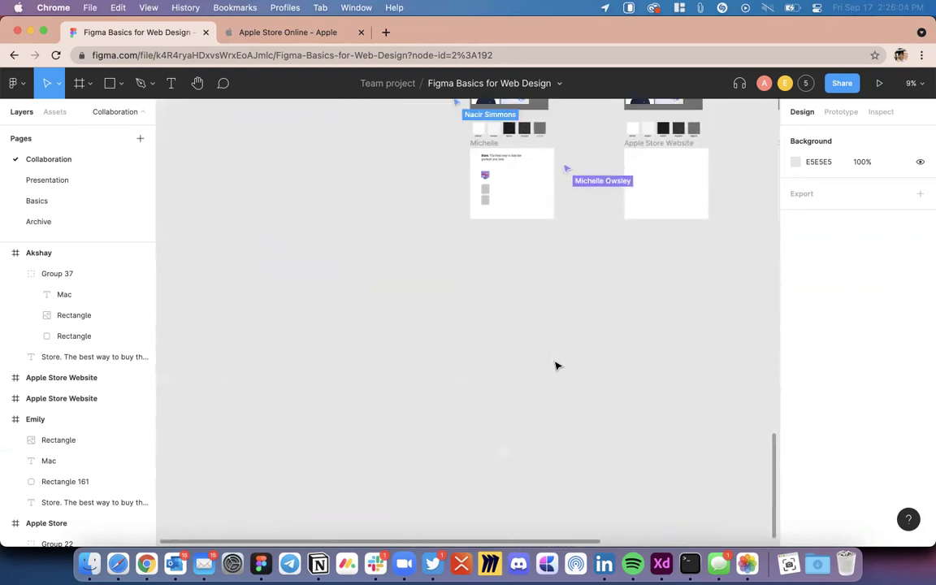
scroll(482, 217, "up", 2)
scroll(485, 217, "up", 8, "ctrl")
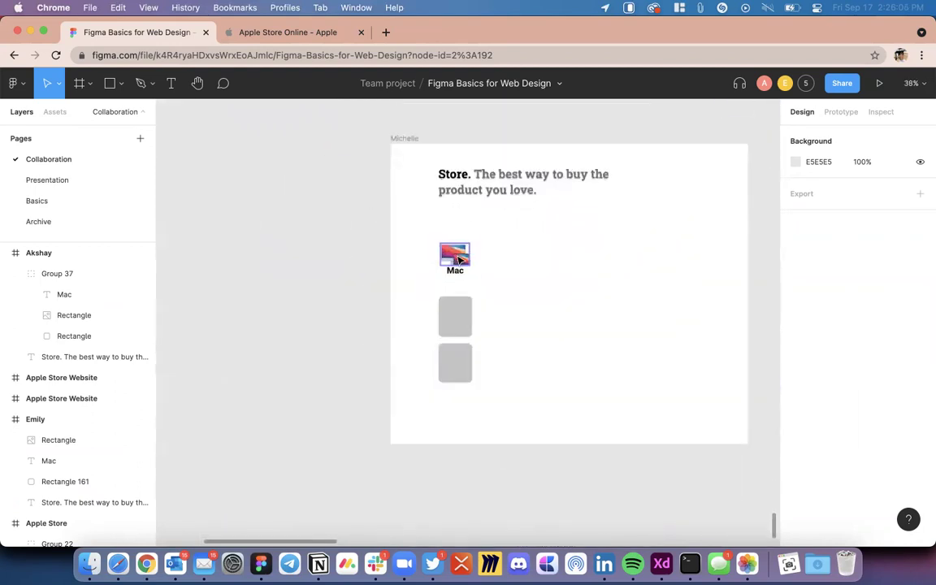
scroll(459, 258, "up", 3, "ctrl")
left_click_drag(490, 262, 544, 259)
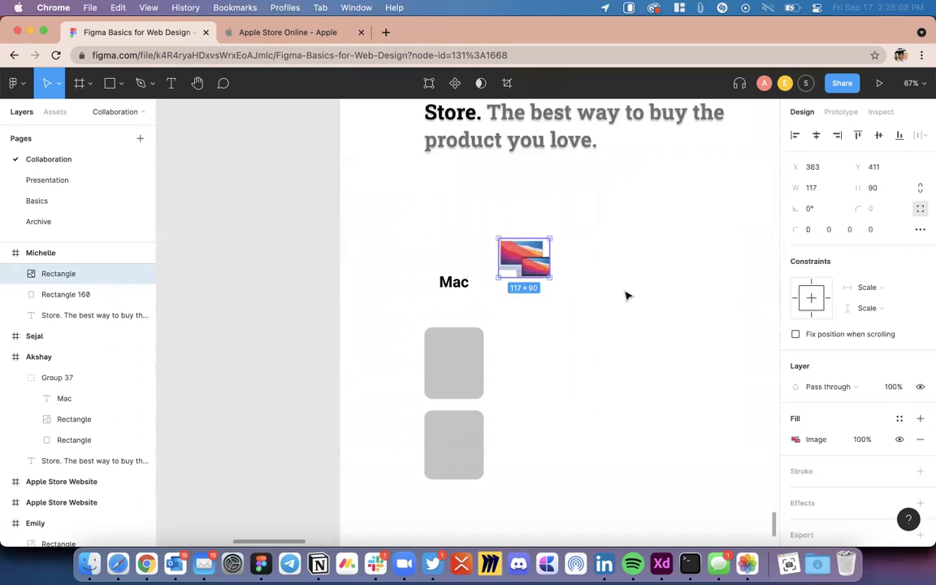
key("super+z")
Step: Select the whole Mac tile, test dragging the group down and left, then undo it
scroll(638, 272, "down", 5, "ctrl")
scroll(638, 272, "up", 5)
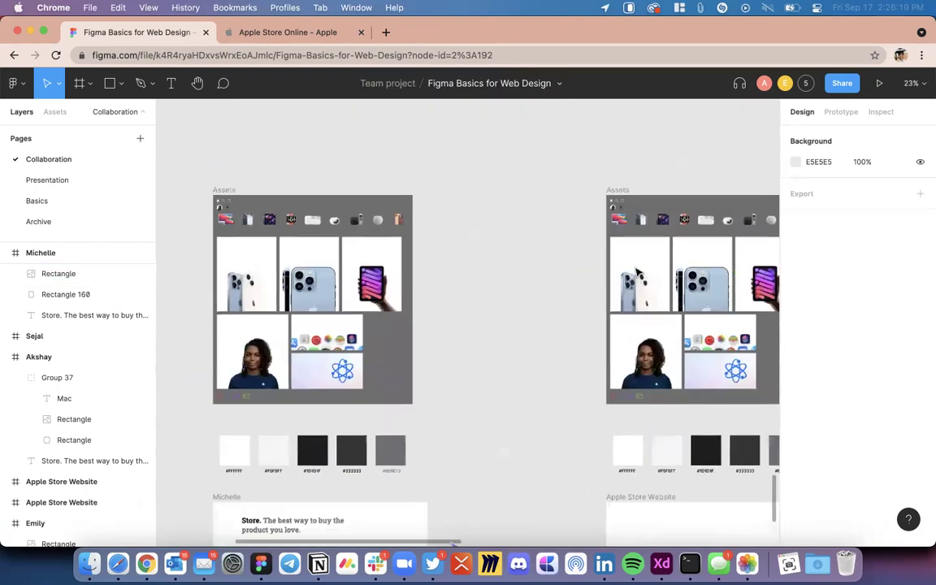
scroll(638, 272, "down", 5, "ctrl")
scroll(638, 273, "up", 3, "ctrl")
scroll(638, 272, "down", 5, "ctrl")
scroll(612, 286, "up", 5, "ctrl")
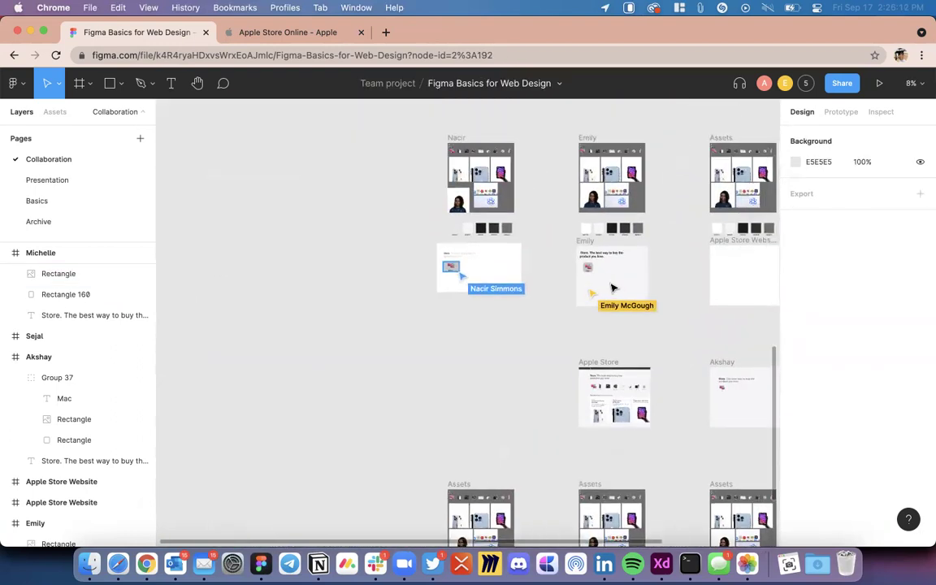
scroll(381, 285, "up", 5, "ctrl")
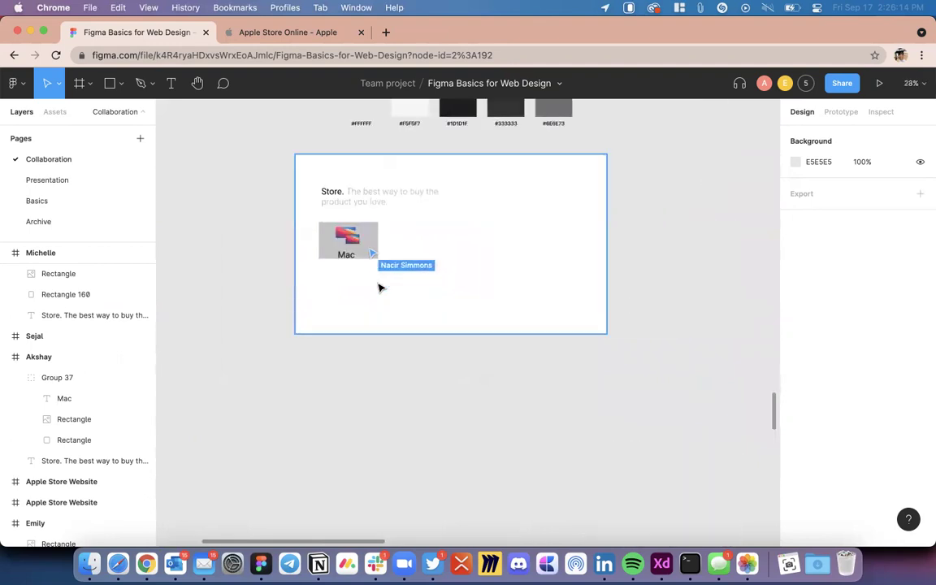
scroll(380, 287, "down", 3, "ctrl")
scroll(380, 286, "right", 5)
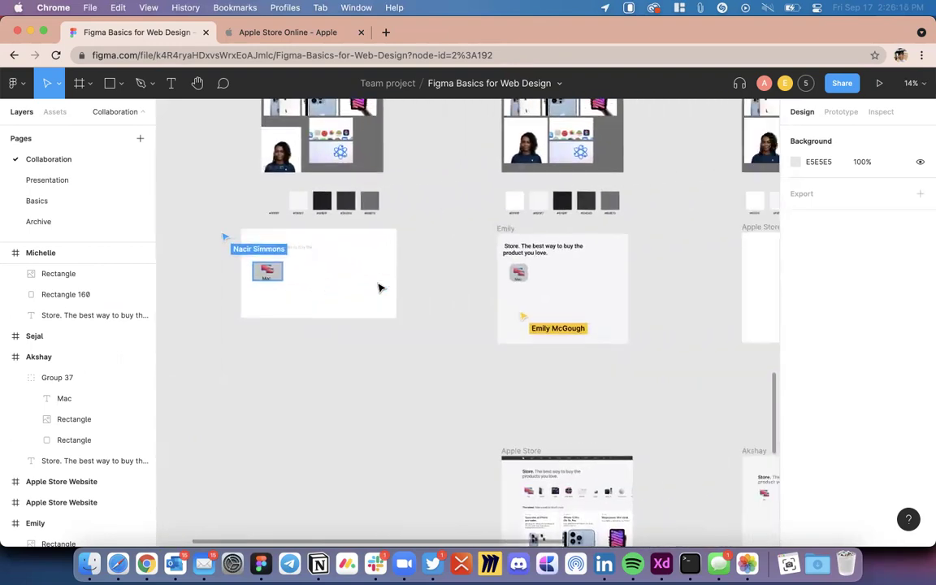
scroll(421, 285, "up", 5, "ctrl")
scroll(431, 285, "right", 8)
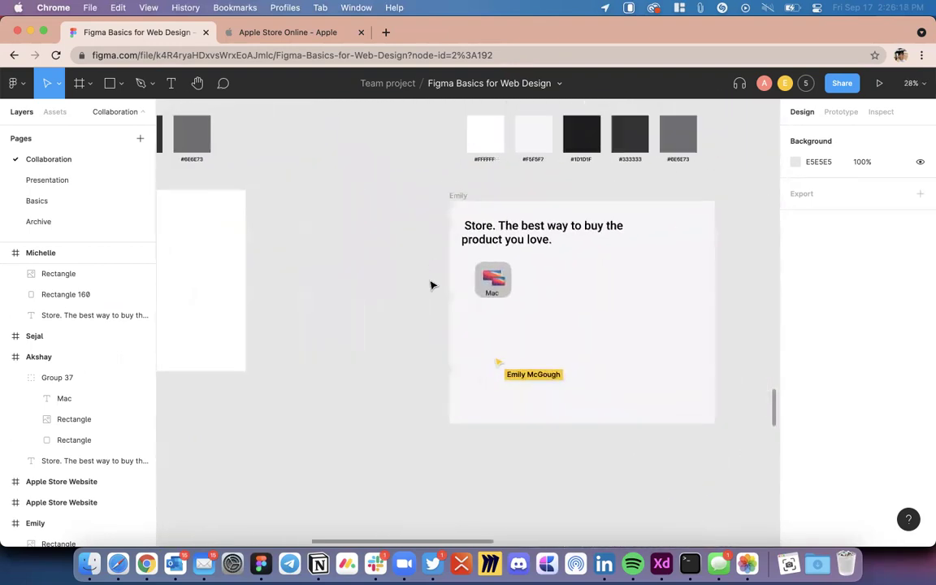
scroll(432, 285, "down", 5, "ctrl")
scroll(432, 283, "down", 5)
scroll(433, 283, "right", 5)
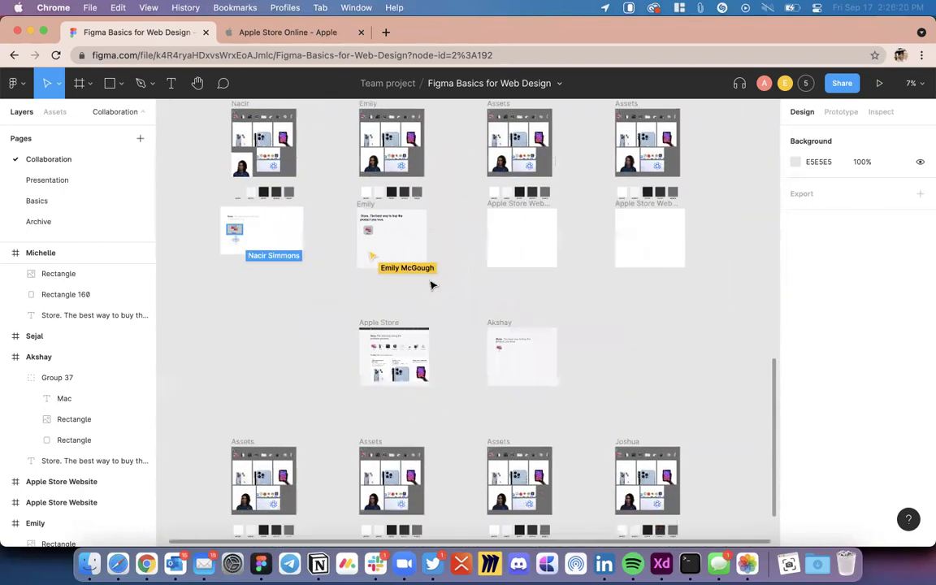
scroll(460, 314, "up", 5, "ctrl")
scroll(459, 314, "down", 5, "ctrl")
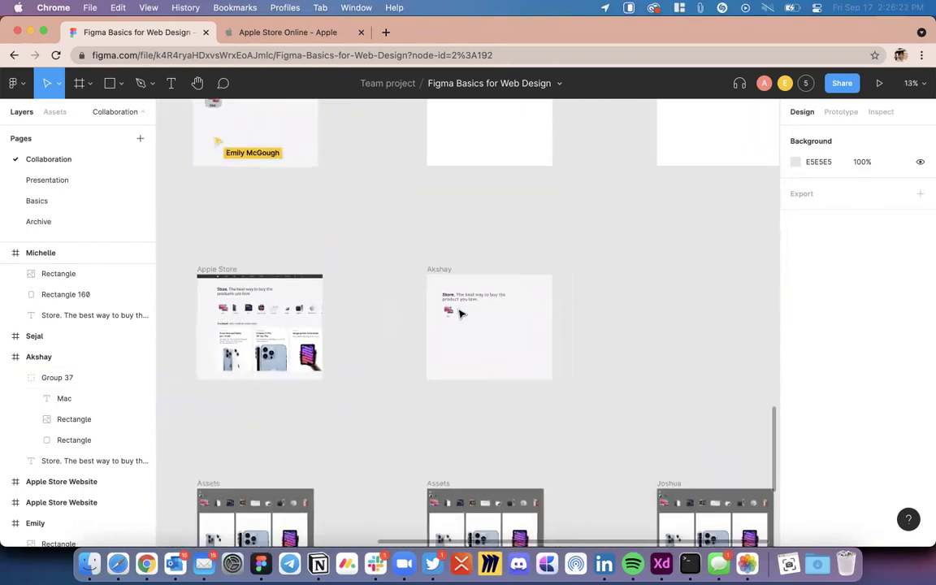
scroll(459, 314, "down", 8)
scroll(460, 314, "right", 3)
scroll(488, 313, "down", 5)
scroll(487, 314, "right", 2)
scroll(602, 325, "up", 5, "ctrl")
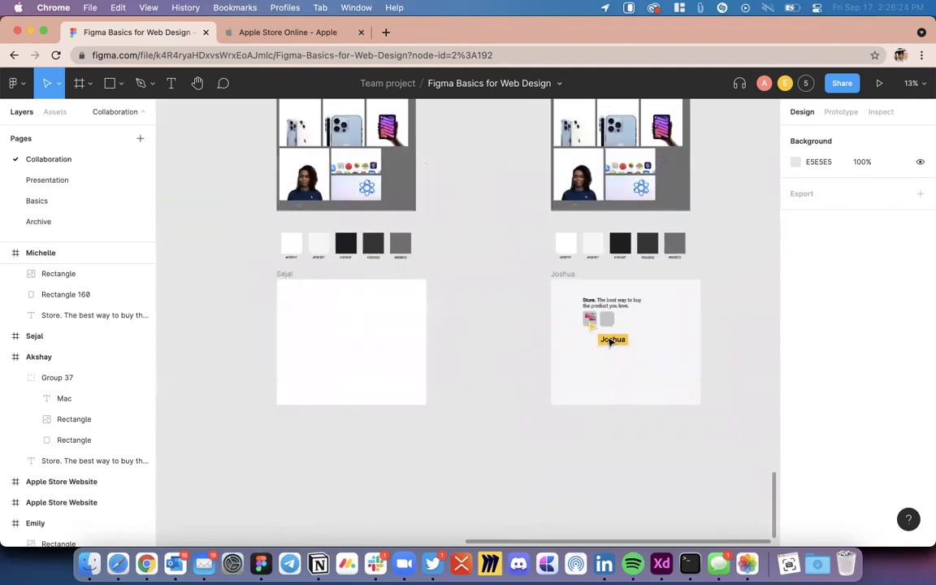
scroll(566, 293, "up", 8, "ctrl")
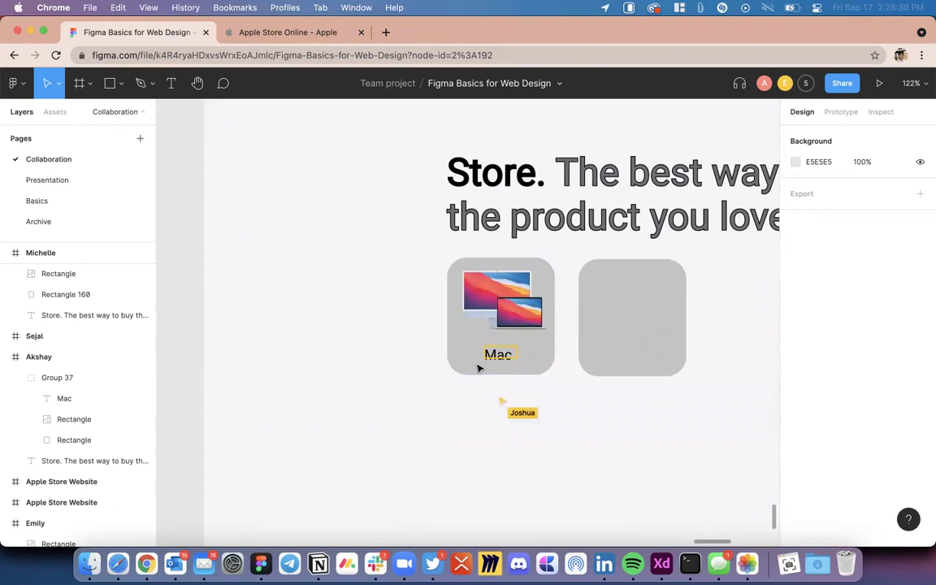
left_click(478, 368)
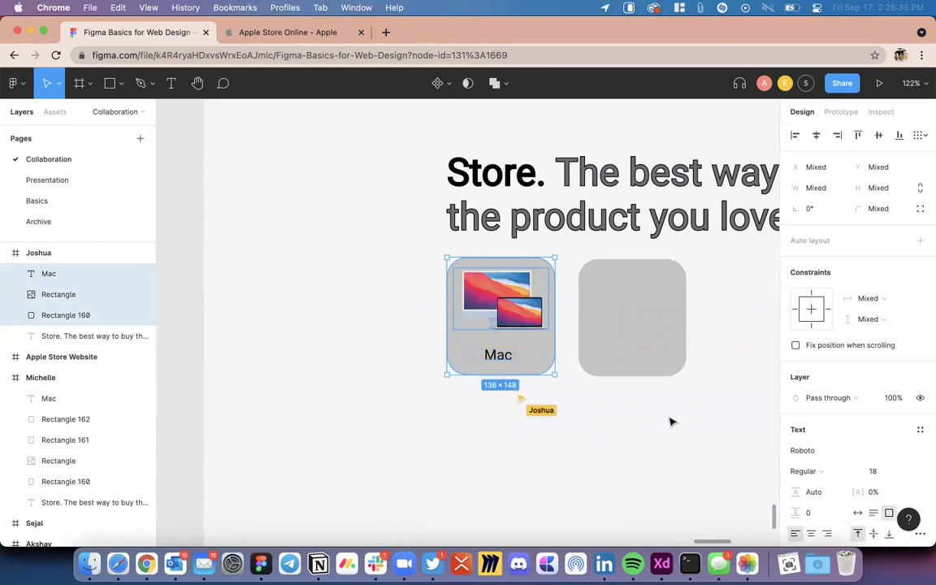
left_click(641, 416)
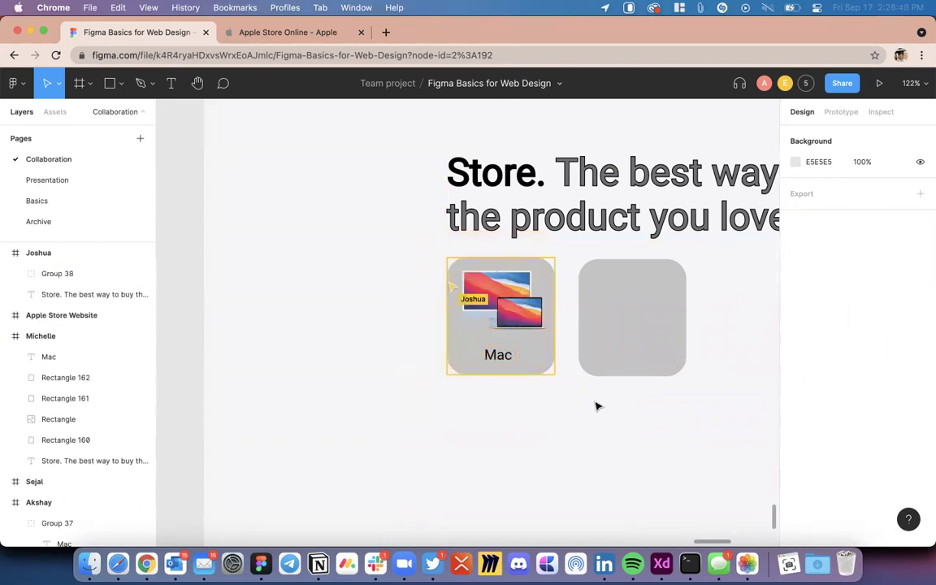
left_click_drag(493, 324, 492, 414)
key("ctrl+z")
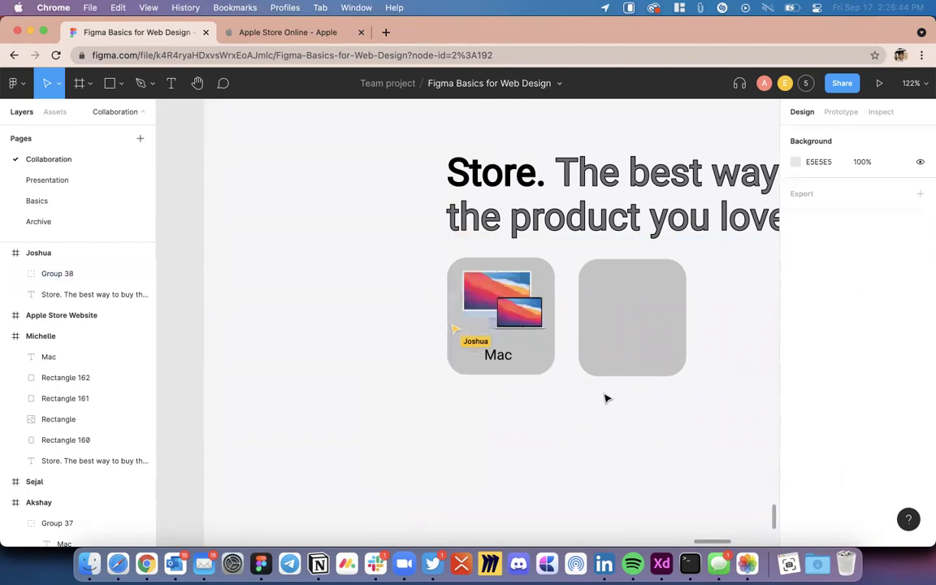
scroll(620, 426, "down", 10)
scroll(620, 426, "left", 5)
scroll(619, 426, "down", 3)
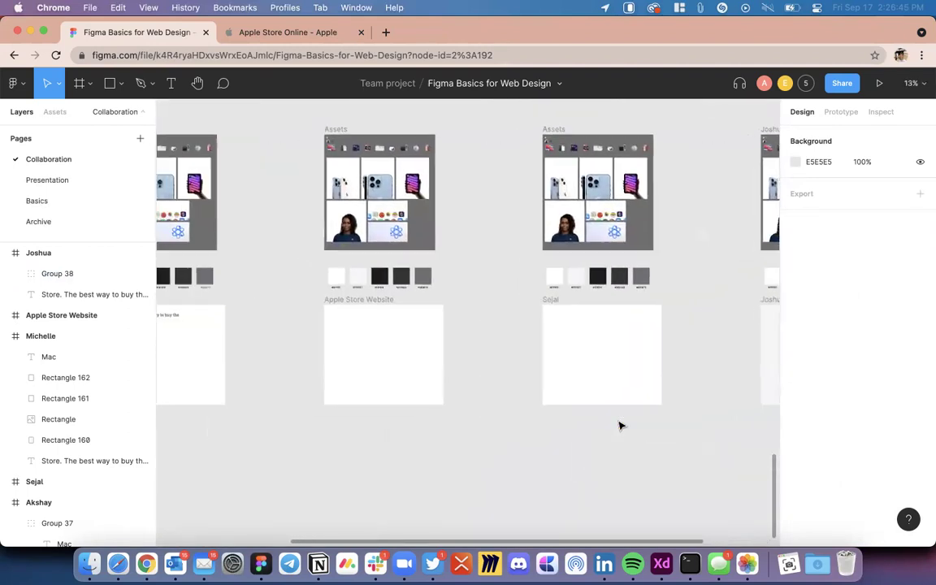
scroll(340, 296, "up", 10)
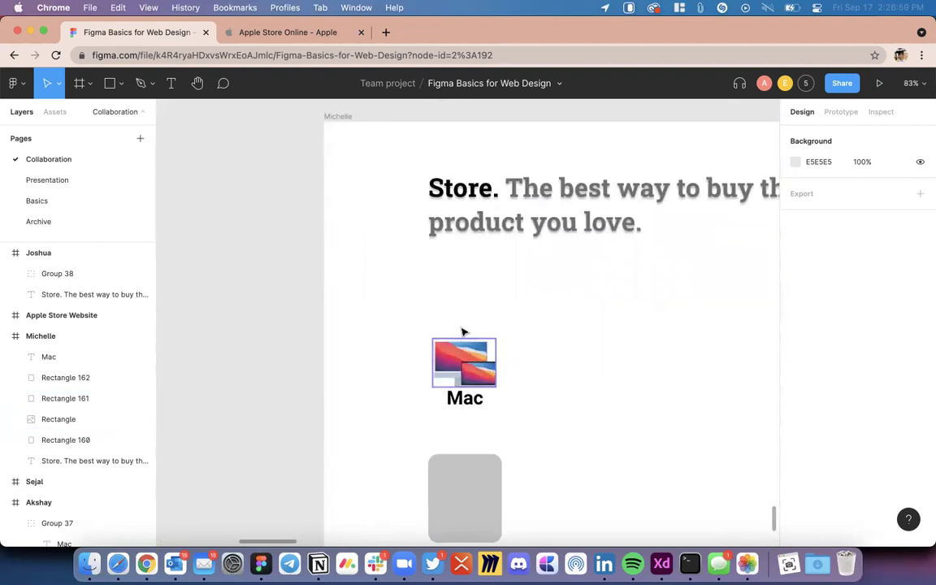
left_click_drag(538, 306, 399, 421)
left_click(602, 391)
left_click_drag(480, 359, 581, 340)
left_click(589, 323)
scroll(550, 321, "down", 2)
scroll(550, 322, "right", 2)
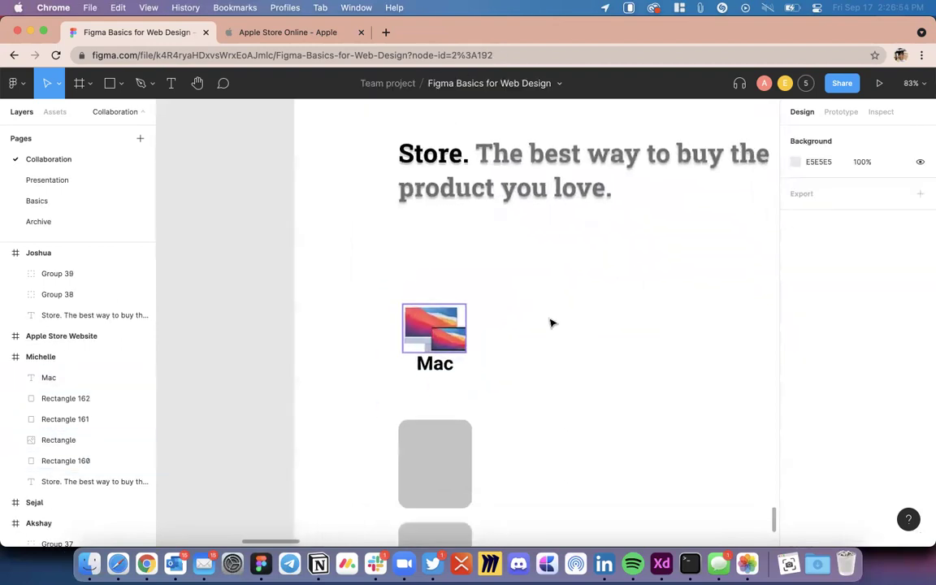
left_click_drag(504, 247, 382, 382)
left_click(476, 352)
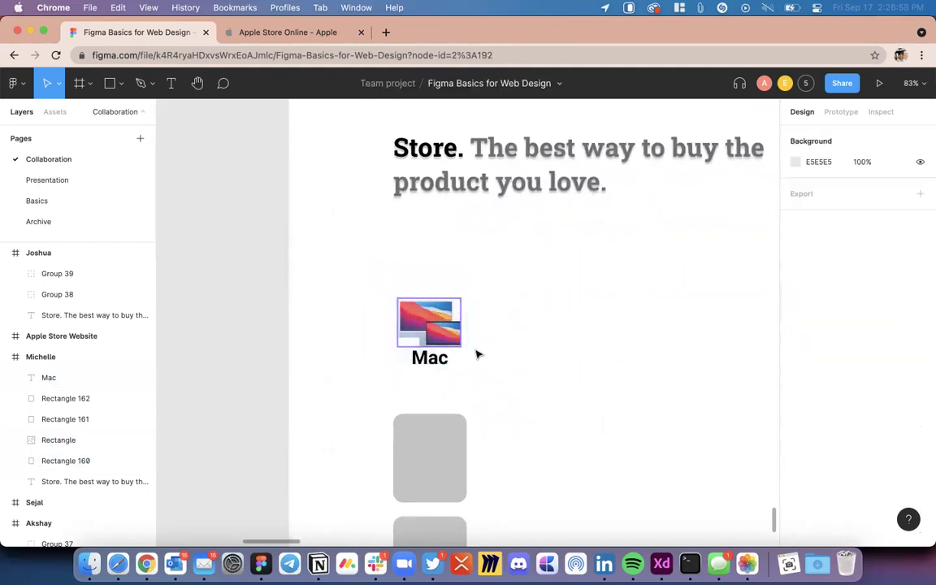
scroll(477, 353, "up", 3)
left_click_drag(380, 370, 339, 406)
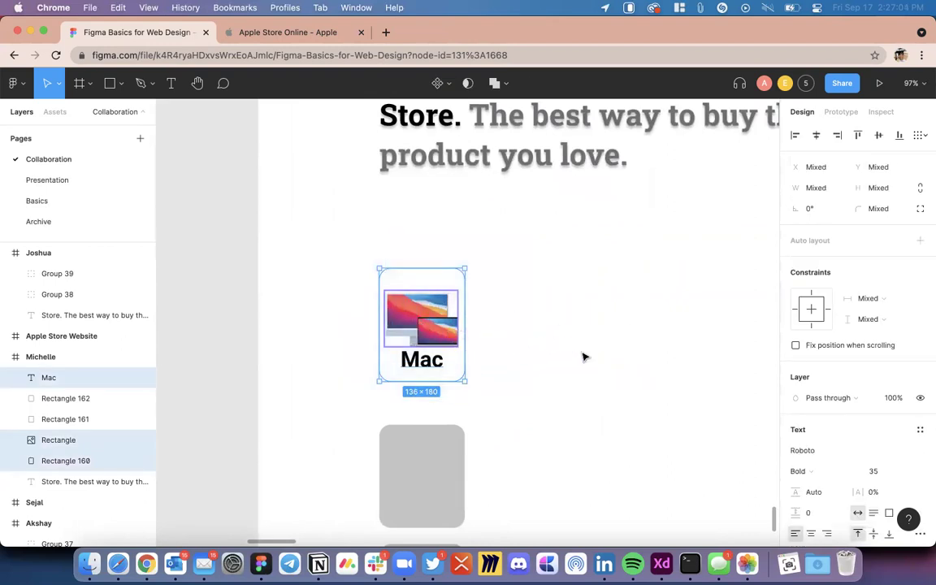
left_click(564, 298)
scroll(570, 291, "down", 5)
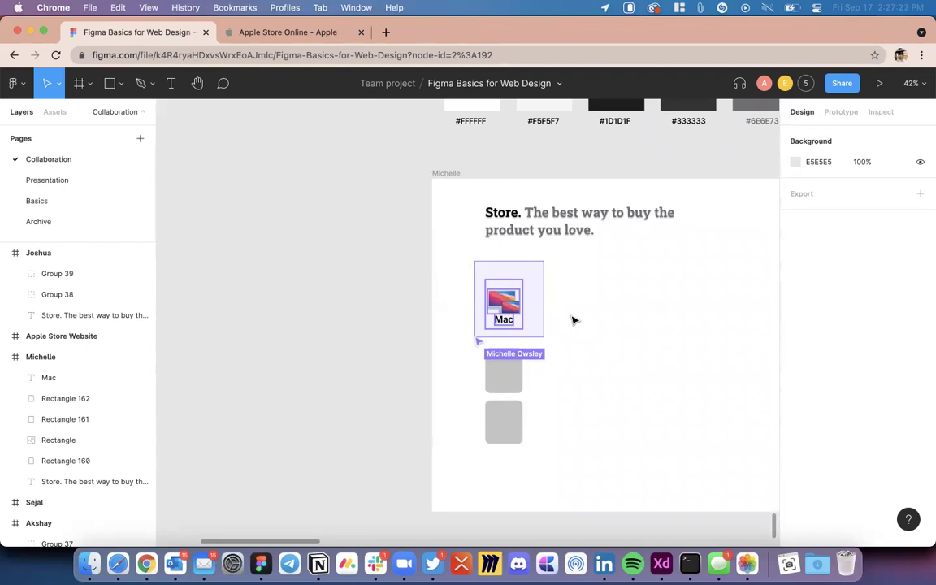
Step: Cancel a trial nudge of the Mac image, then select and deselect its background rectangle
scroll(573, 320, "down", 5)
scroll(573, 316, "up", 5)
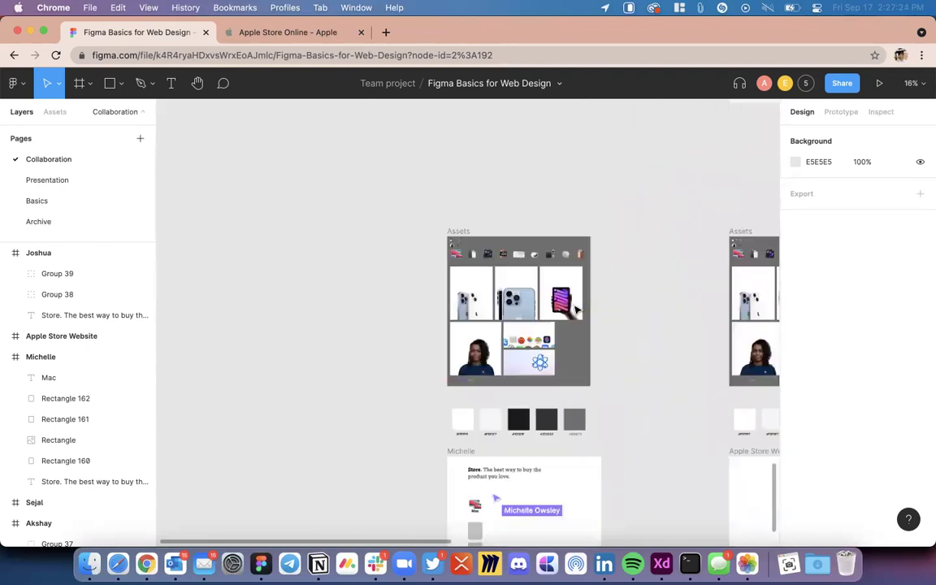
scroll(576, 311, "right", 5)
scroll(576, 309, "up", 3)
scroll(591, 261, "up", 5)
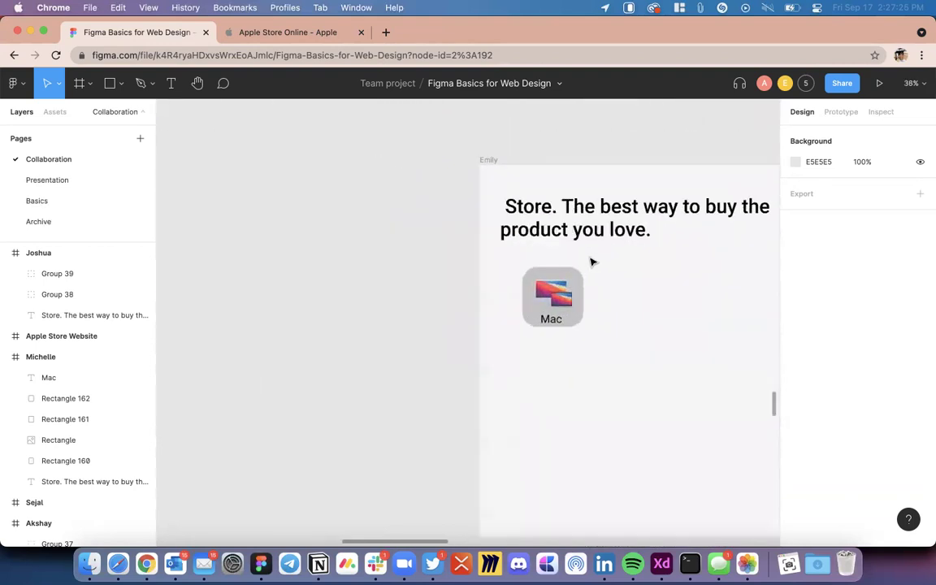
left_click_drag(548, 308, 585, 299)
key("Escape")
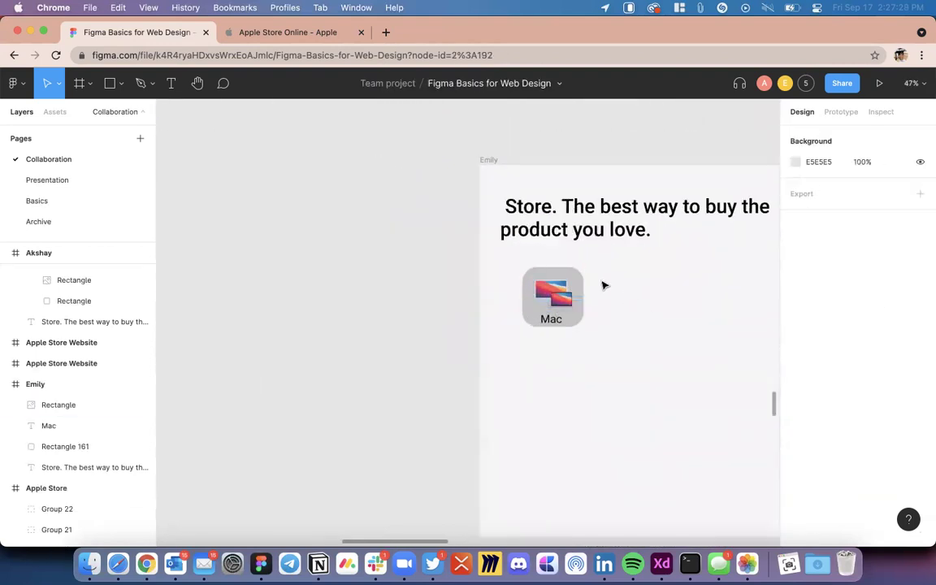
scroll(604, 285, "up", 5)
scroll(602, 302, "down", 4)
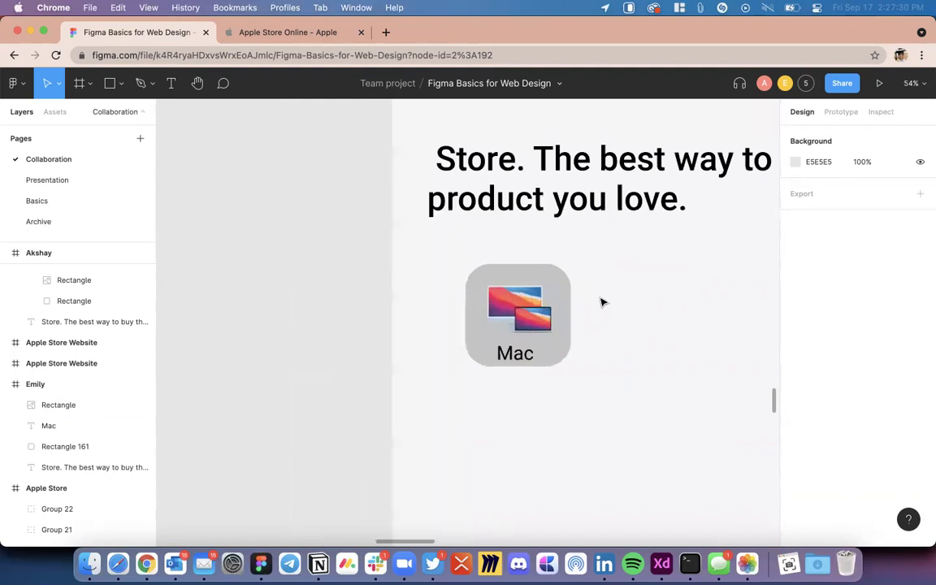
scroll(559, 294, "up", 1)
left_click(560, 308)
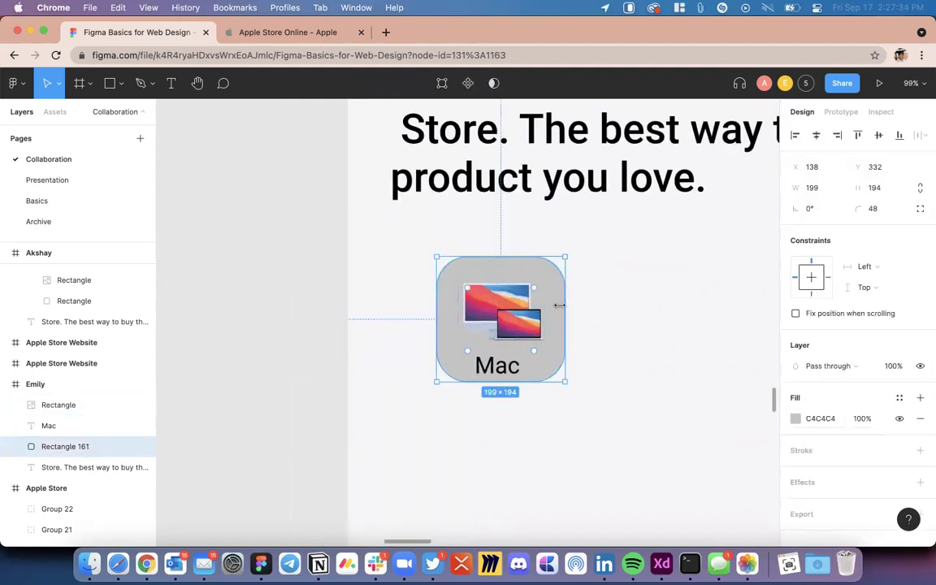
left_click(618, 338)
Step: Pan across the collaborators' frames and zoom into the one with Mac and iPad tiles
scroll(619, 340, "down", 5)
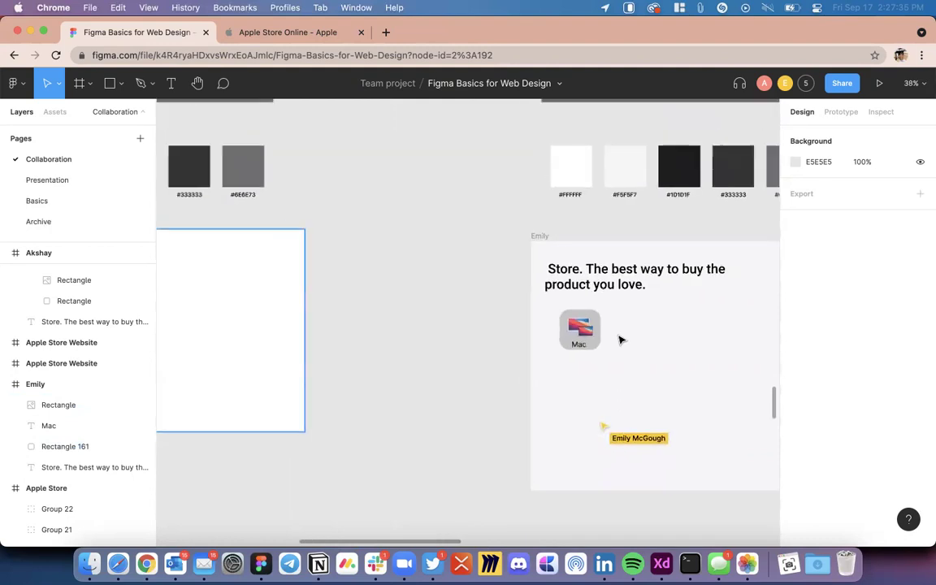
scroll(619, 340, "down", 4)
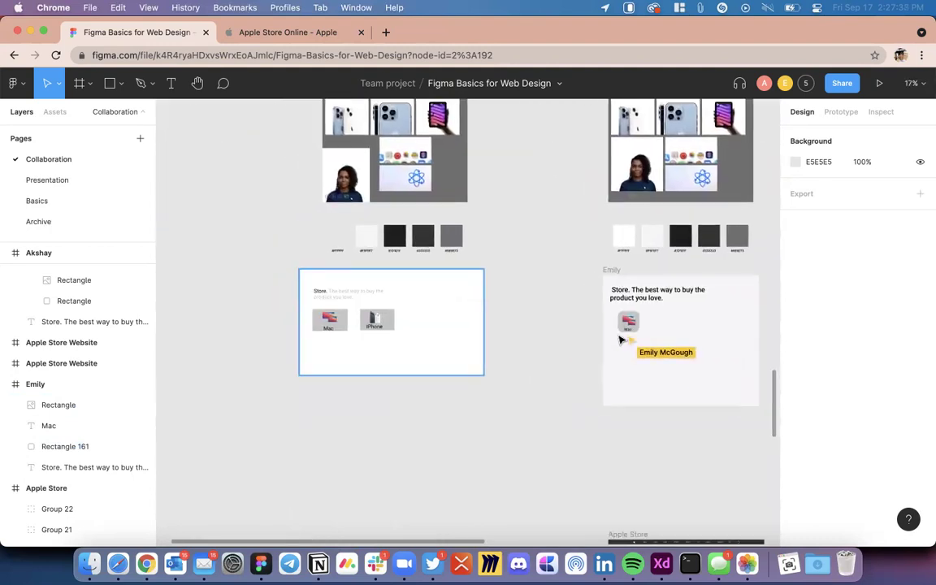
scroll(533, 355, "left", 2)
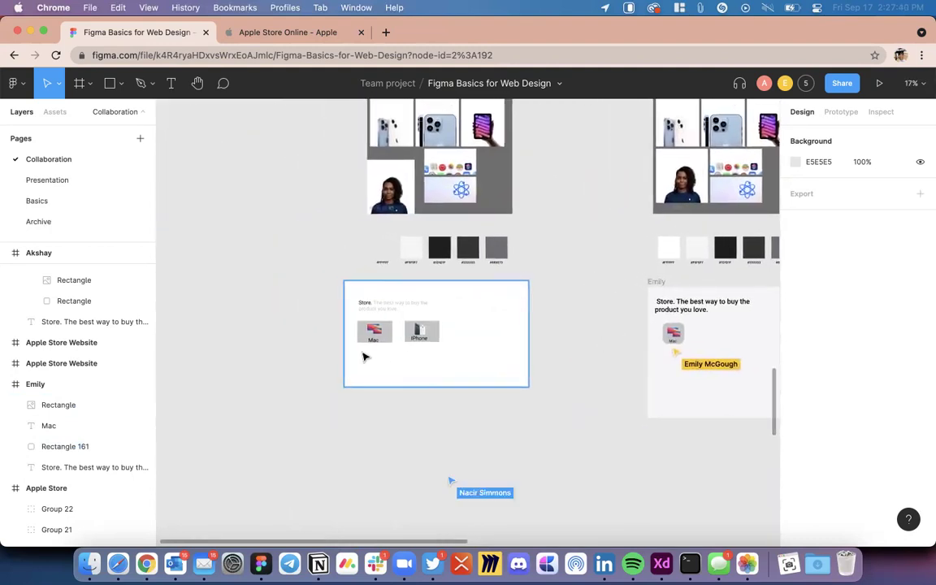
scroll(366, 355, "up", 5)
scroll(445, 360, "down", 5)
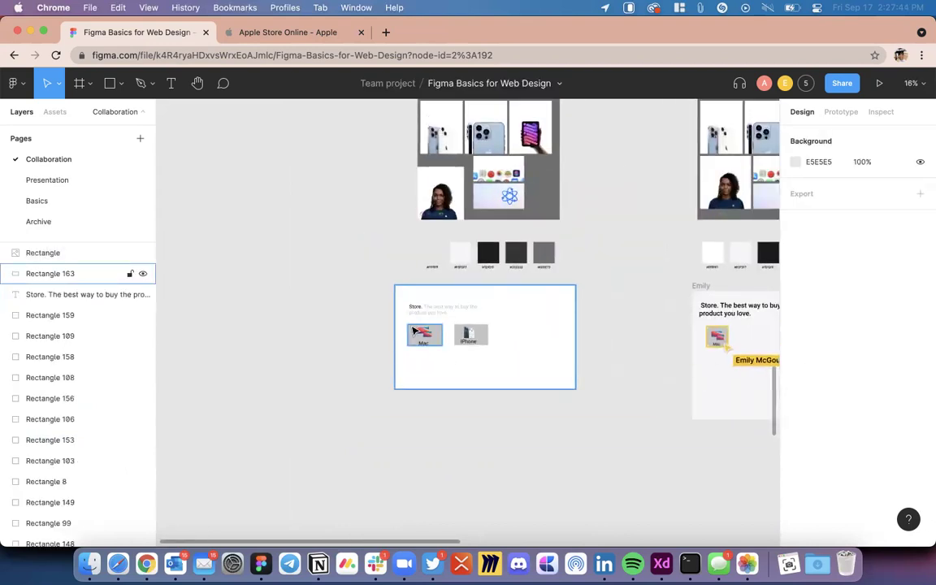
scroll(414, 330, "down", 4)
scroll(415, 331, "right", 4)
scroll(414, 331, "down", 2)
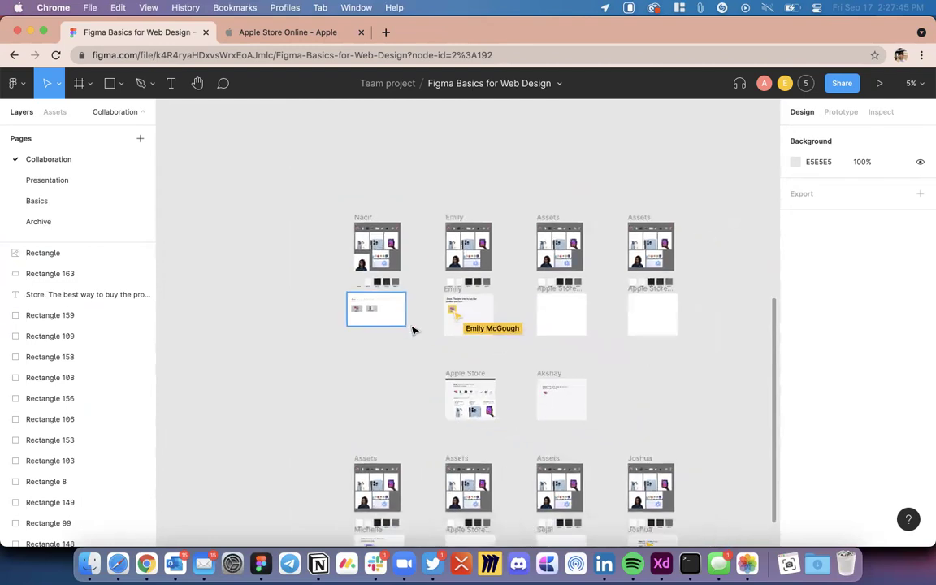
scroll(414, 331, "down", 2)
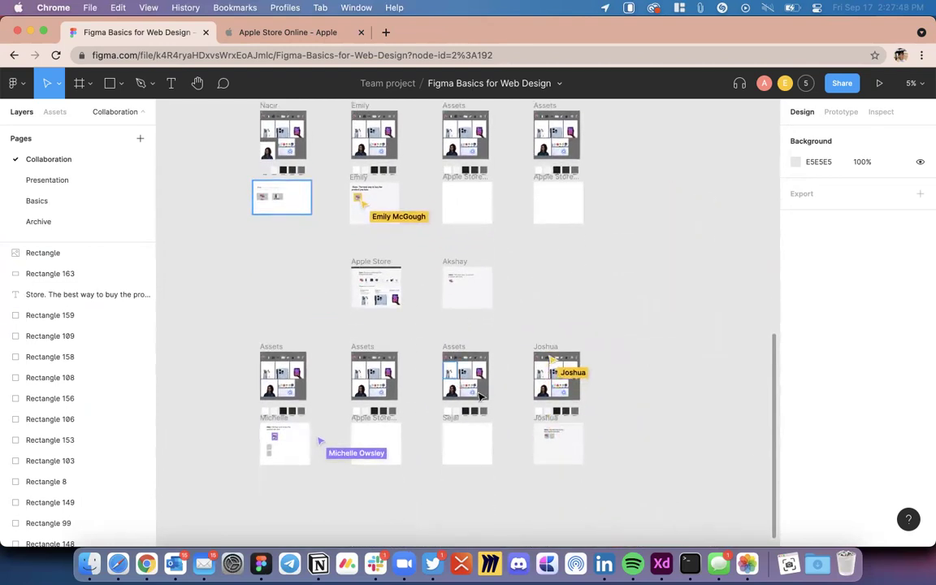
scroll(568, 477, "up", 5)
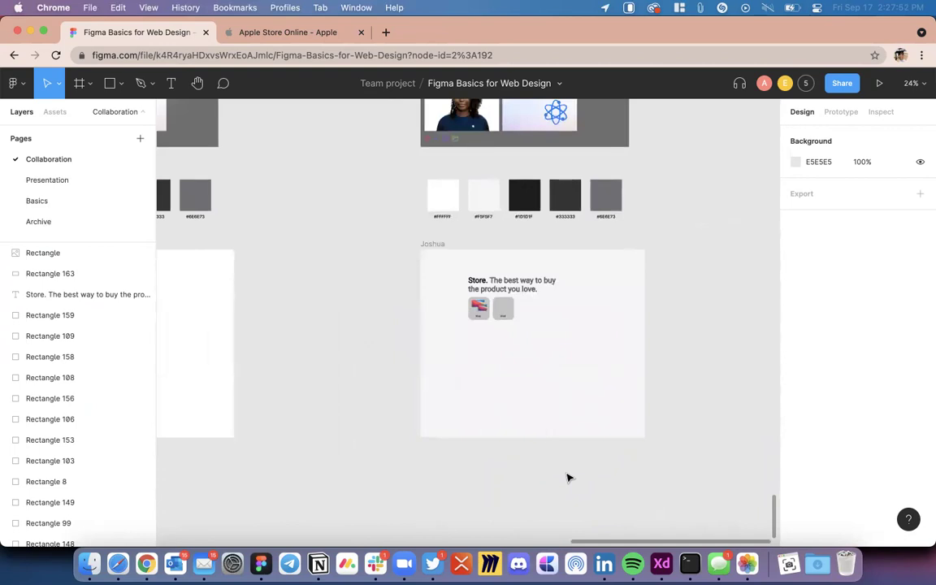
scroll(504, 309, "up", 6)
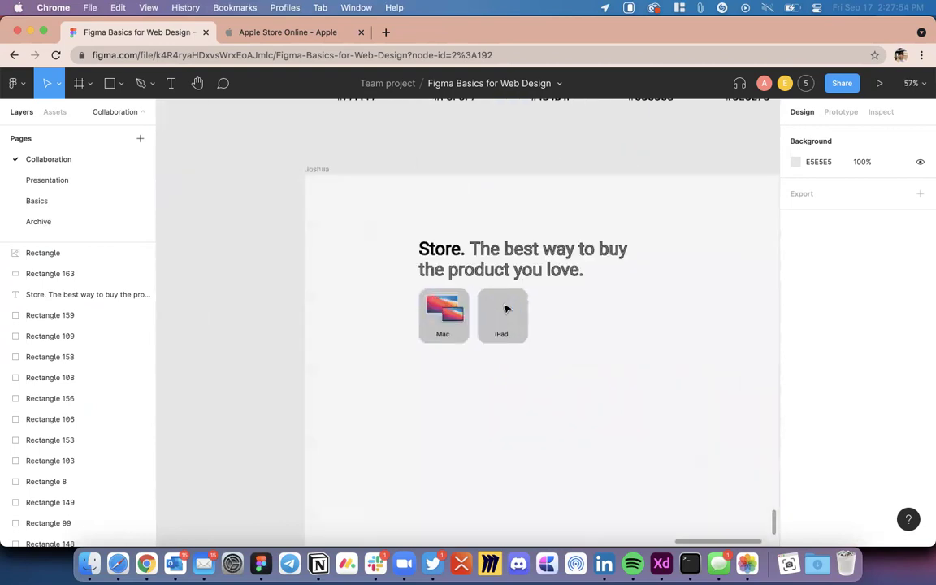
scroll(505, 309, "down", 4)
scroll(505, 309, "up", 4)
Step: Deselect the iPad tile and zoom out until all participants' frames and the Apple Store frame show
left_click(519, 329)
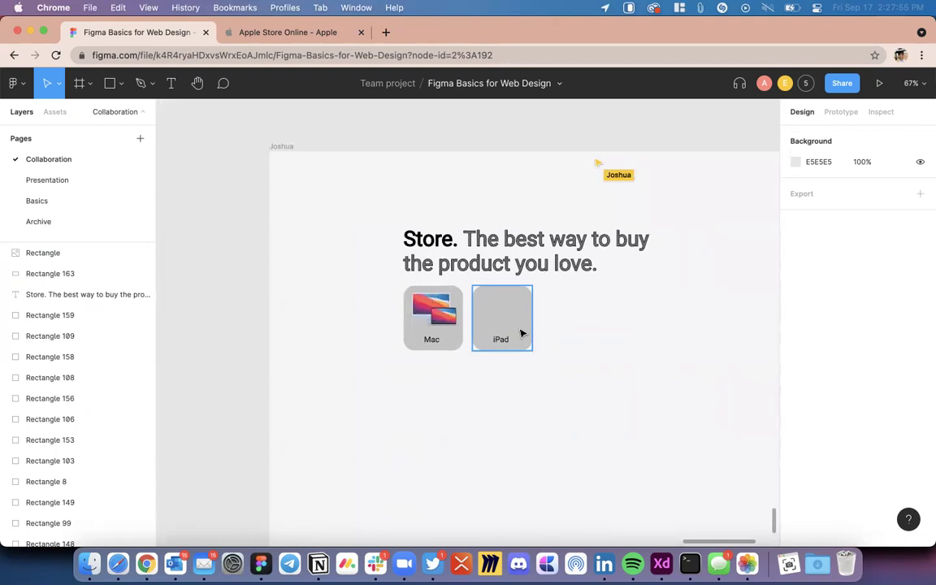
scroll(520, 332, "down", 4)
scroll(512, 333, "up", 4)
left_click(566, 351)
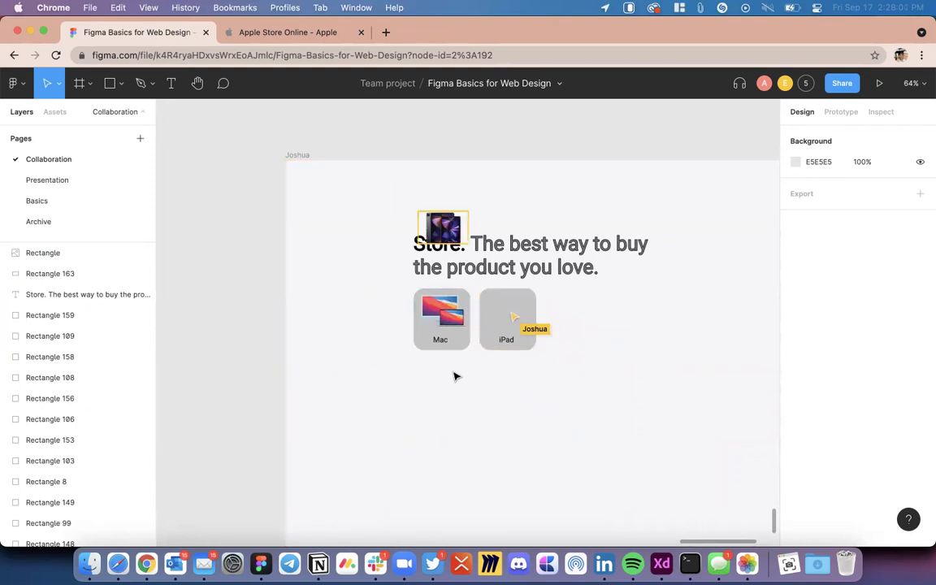
scroll(463, 380, "down", 5)
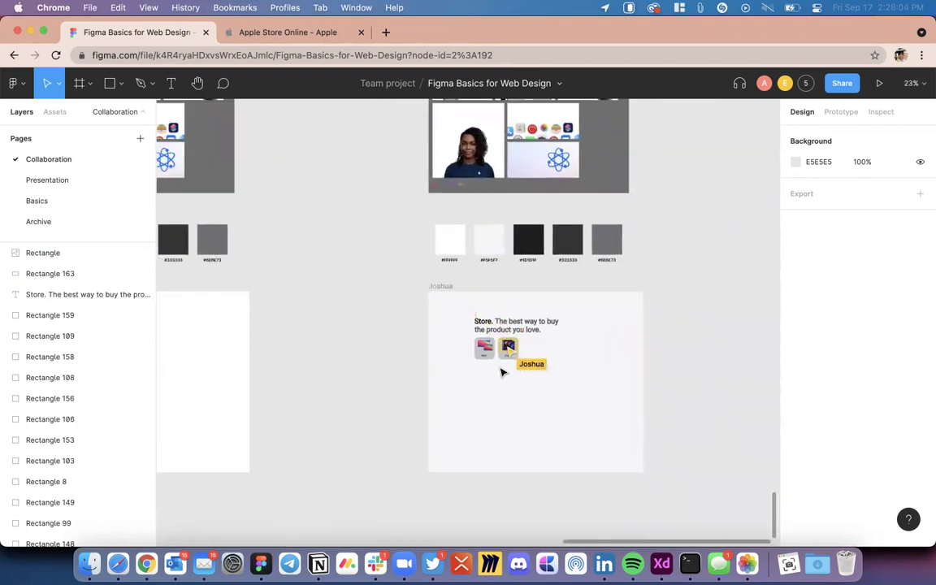
scroll(475, 378, "up", 6)
scroll(502, 372, "up", 4)
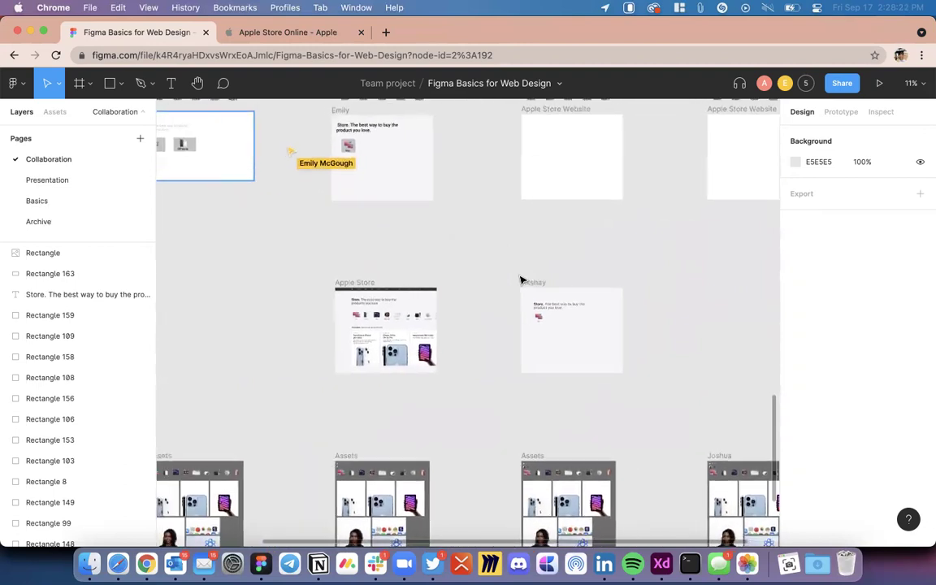
Step: Marquee-select the Mac tile's image, label and background rectangle together
left_click(451, 157)
left_click(464, 209)
scroll(463, 209, "up", 3)
scroll(474, 237, "up", 3)
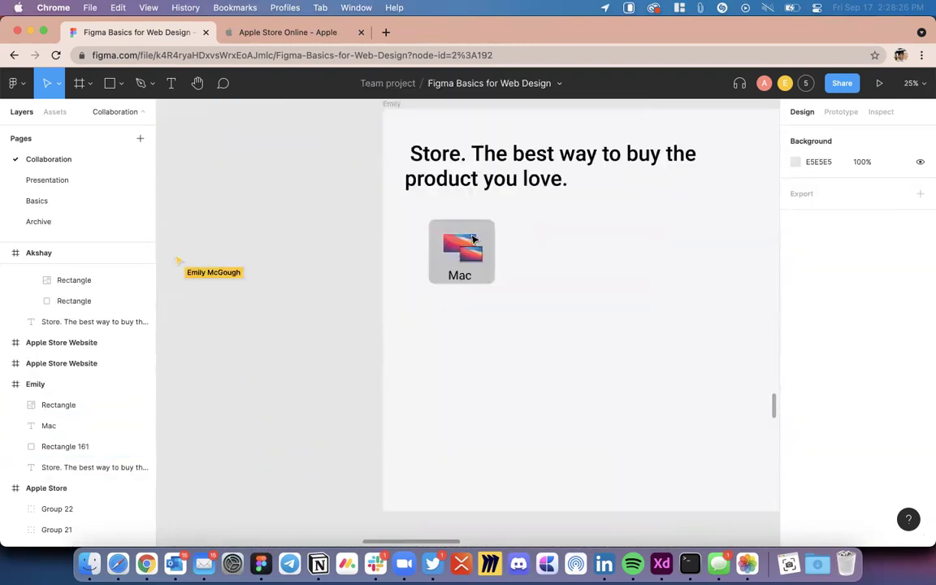
left_click_drag(522, 213, 439, 313)
scroll(491, 324, "down", 5)
scroll(490, 324, "left", 5)
scroll(380, 243, "up", 5)
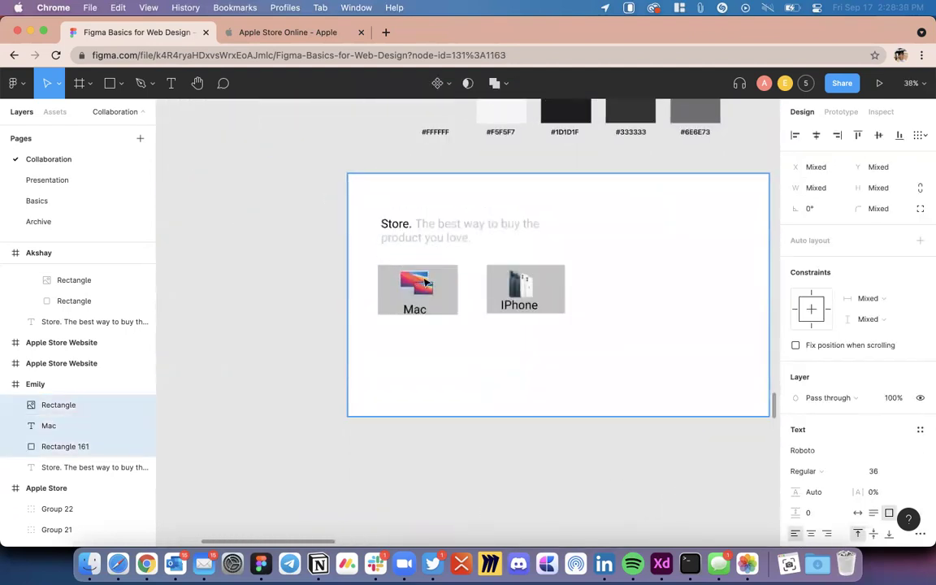
left_click(417, 307)
key("super+z")
Step: Zoom to fit the selected Mac tile with Shift+2
scroll(478, 341, "down", 5)
scroll(477, 344, "down", 5)
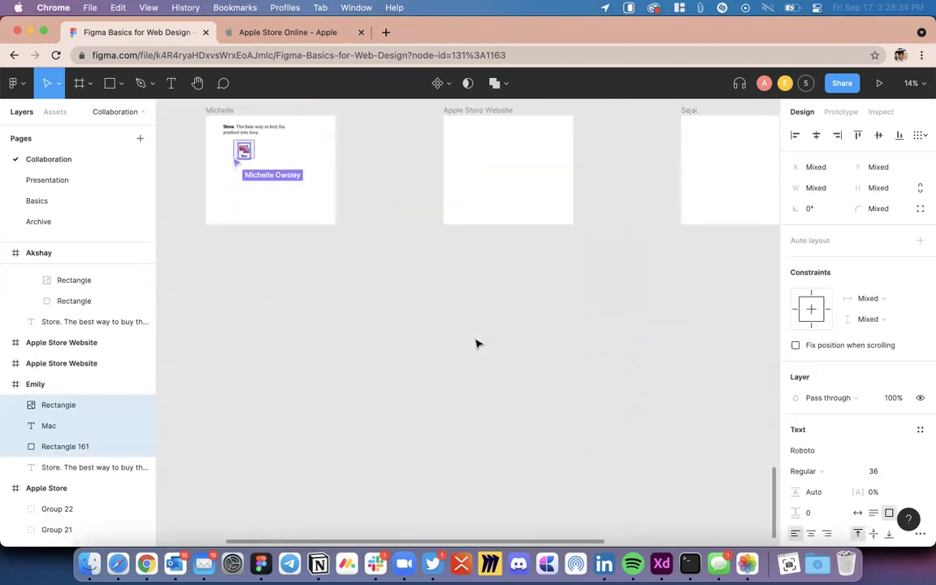
scroll(479, 341, "left", 5)
scroll(441, 318, "up", 10)
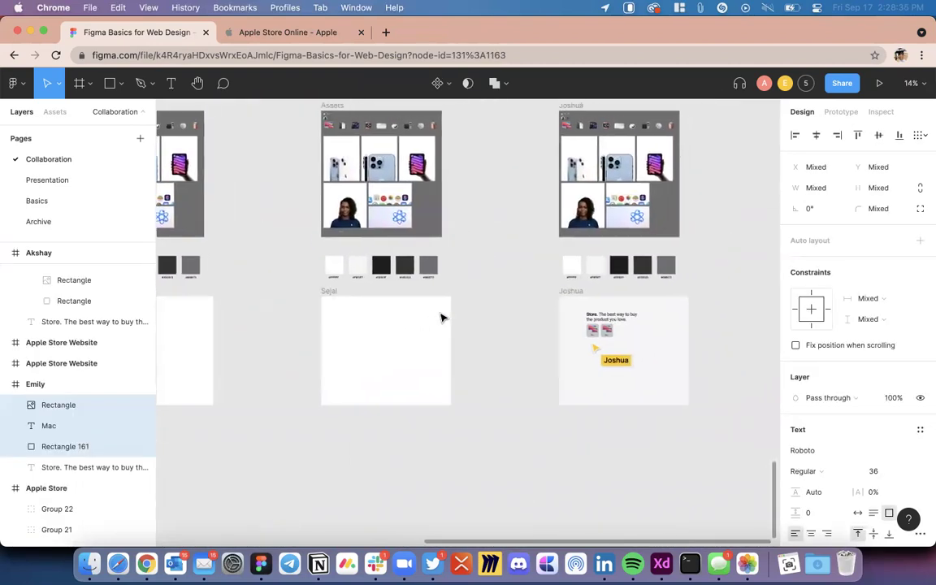
scroll(441, 318, "right", 5)
scroll(442, 318, "left", 5)
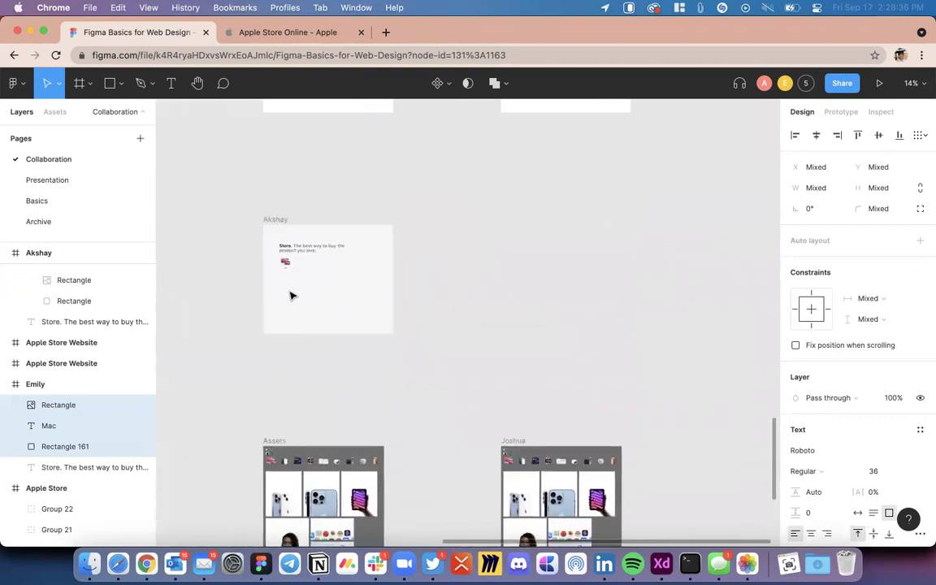
key("shift+2")
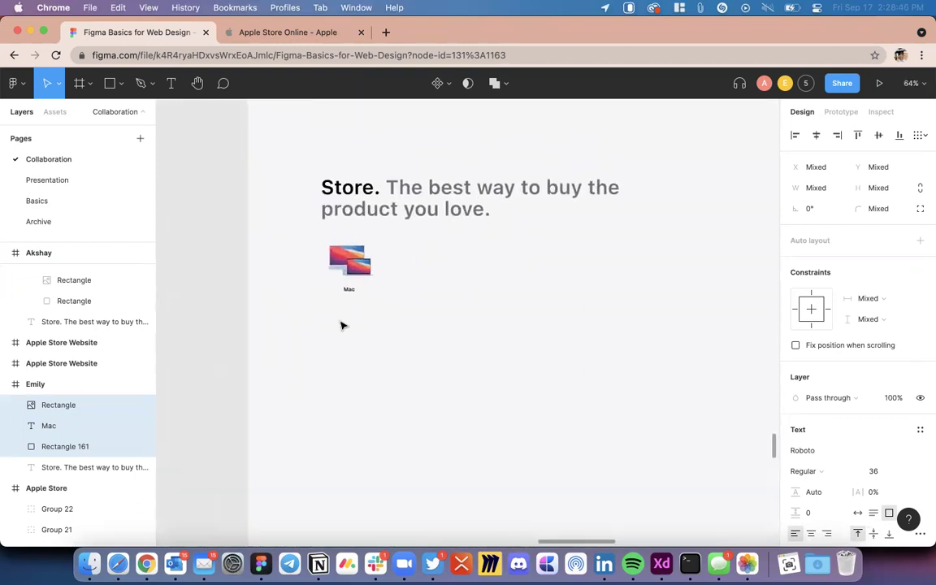
scroll(483, 322, "down", 5)
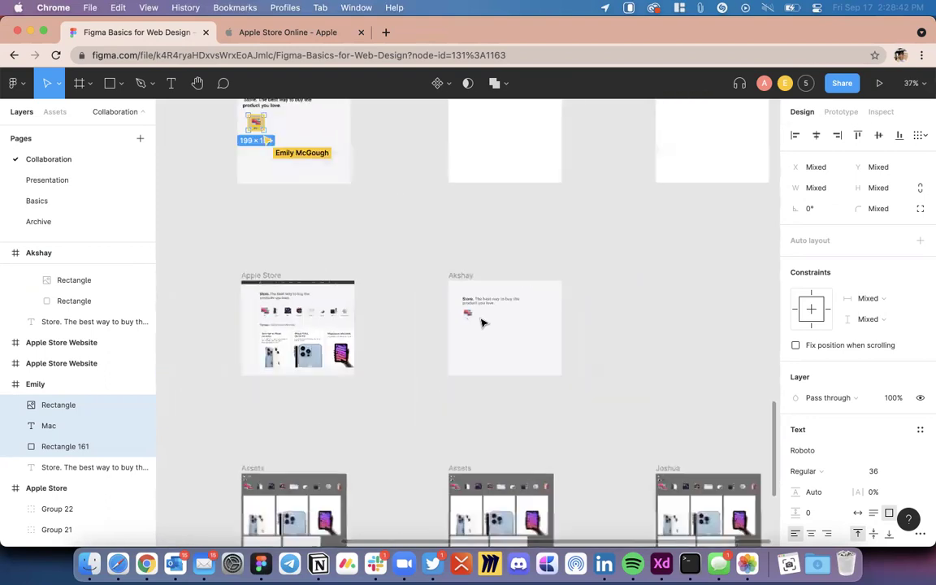
scroll(483, 323, "down", 10)
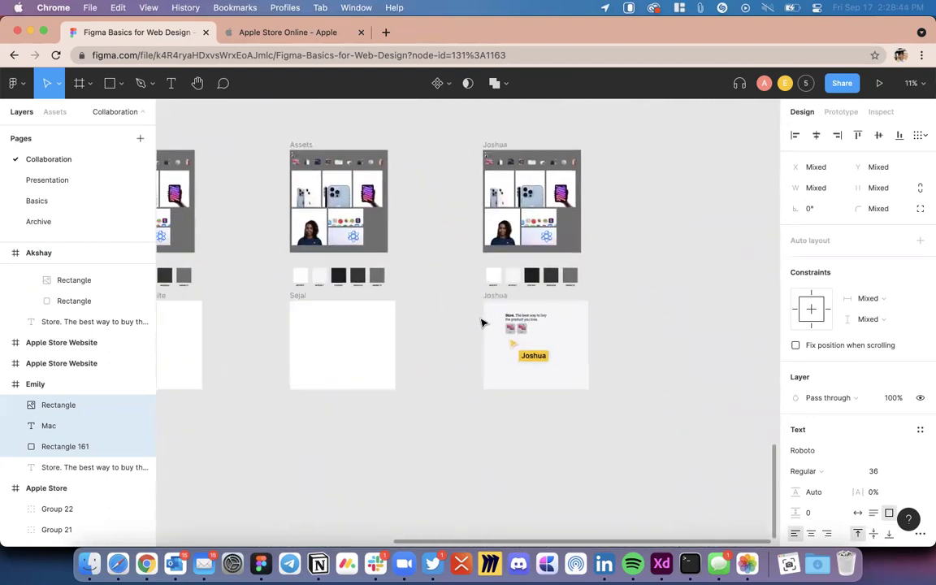
scroll(482, 322, "up", 6)
scroll(443, 178, "up", 5)
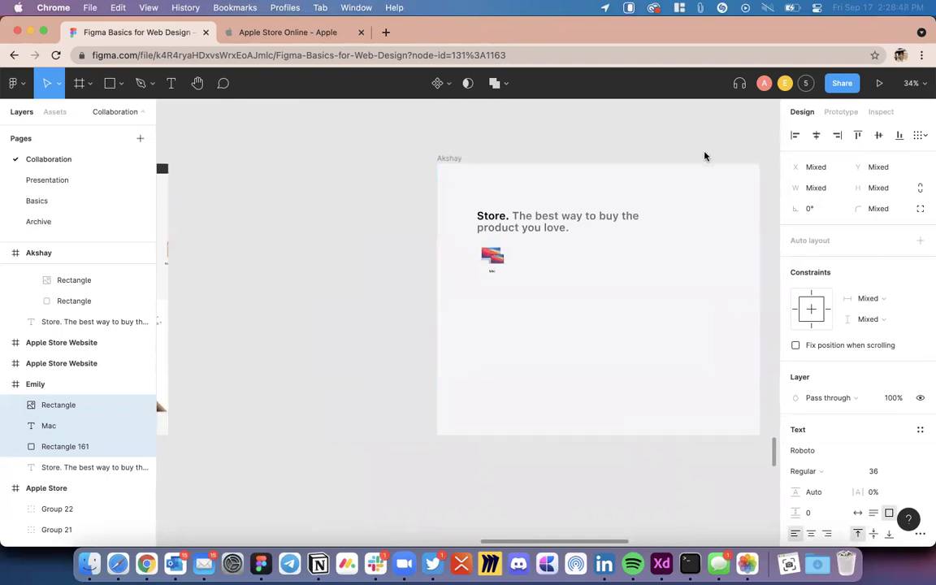
scroll(544, 288, "up", 5)
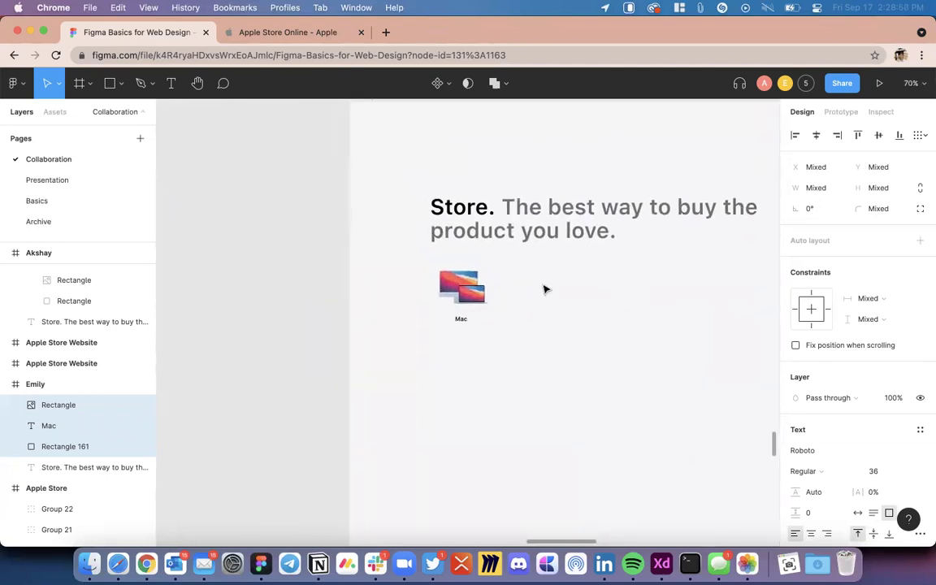
scroll(455, 304, "up", 3)
scroll(455, 307, "down", 3)
scroll(457, 307, "up", 3)
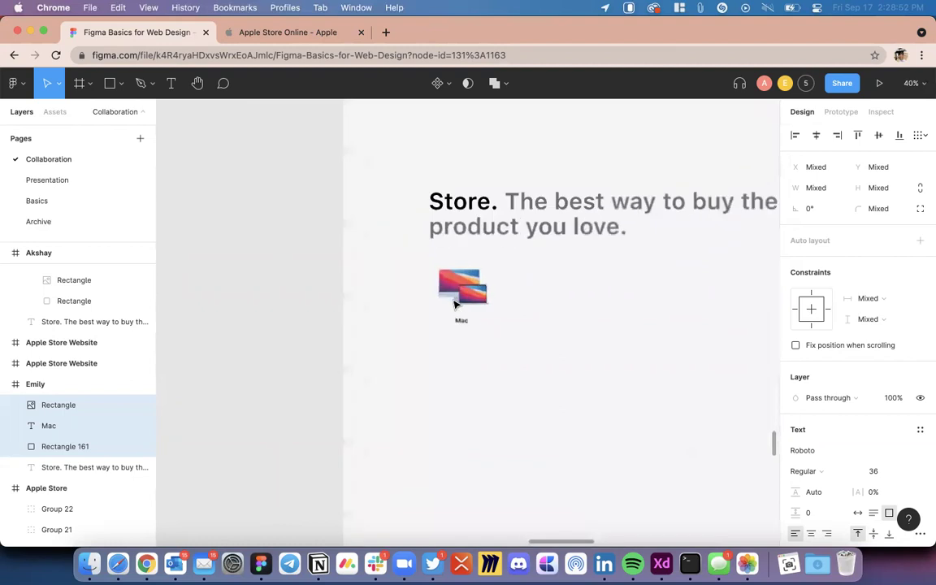
scroll(464, 351, "up", 2)
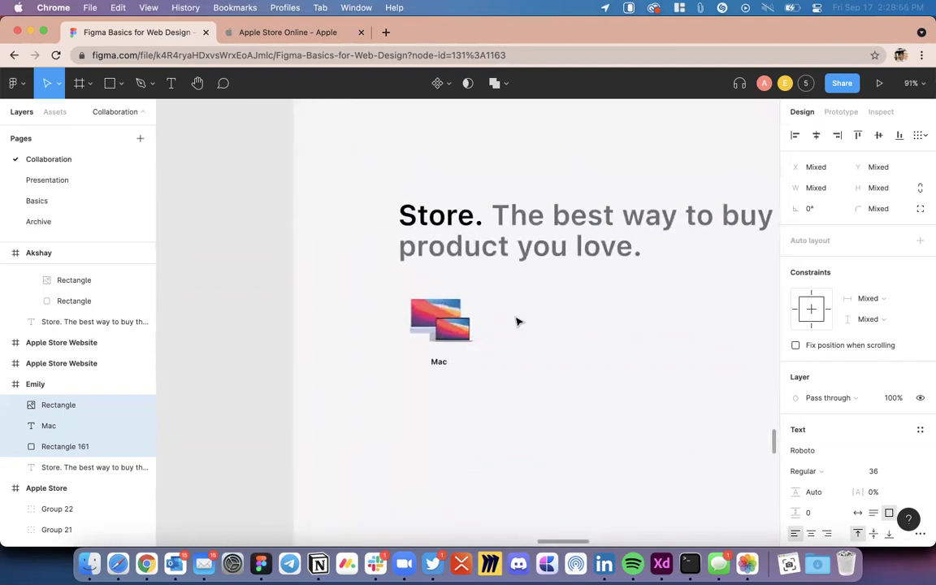
scroll(517, 322, "up", 5)
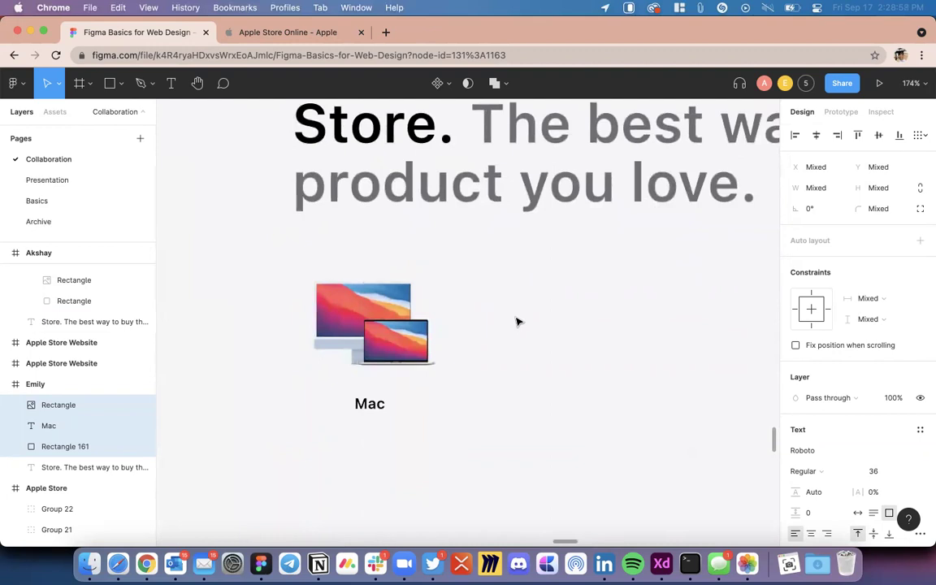
Step: Group the Mac image, label and background rectangle into one Mac tile group
key("super+g")
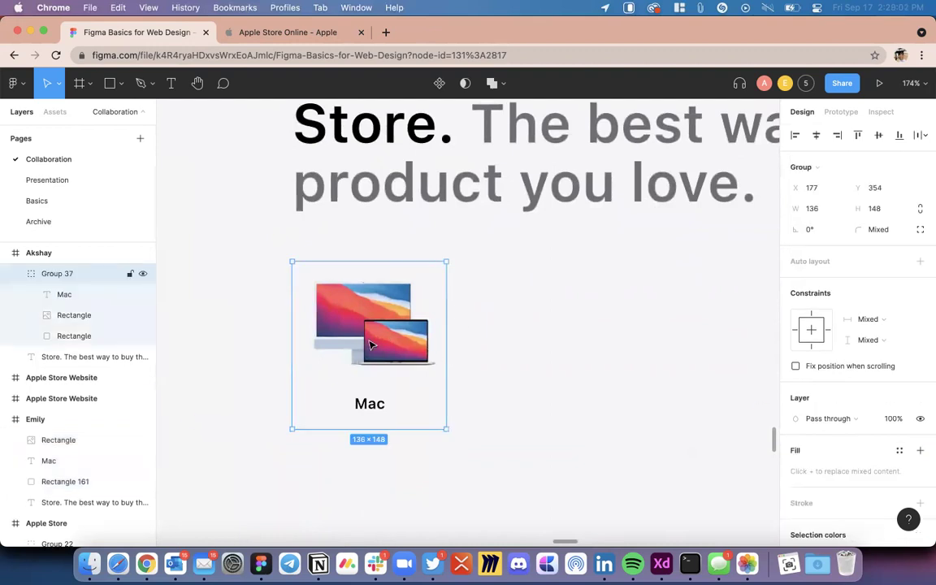
scroll(382, 337, "down", 5)
scroll(389, 322, "right", 5)
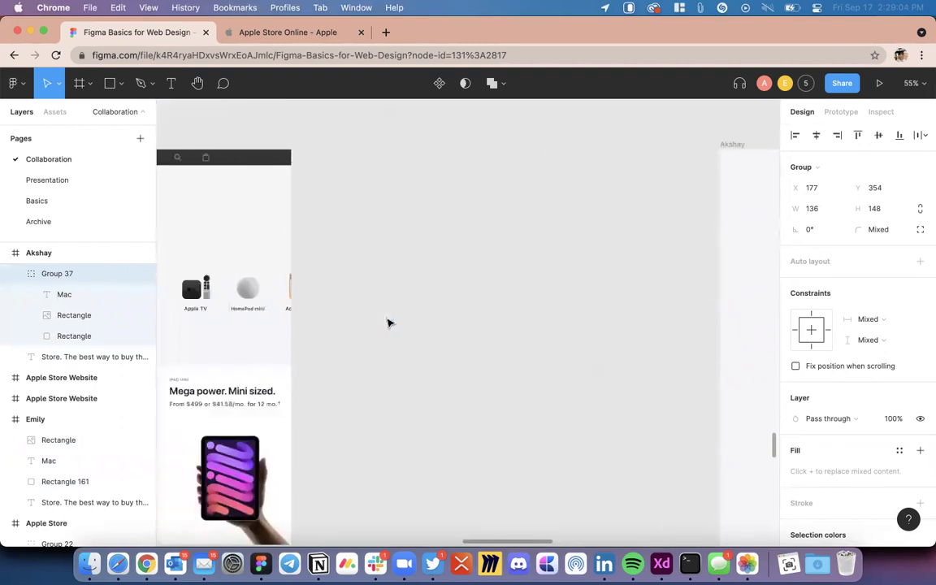
scroll(314, 318, "left", 3)
scroll(312, 318, "up", 2)
scroll(313, 319, "left", 3)
left_click(293, 267)
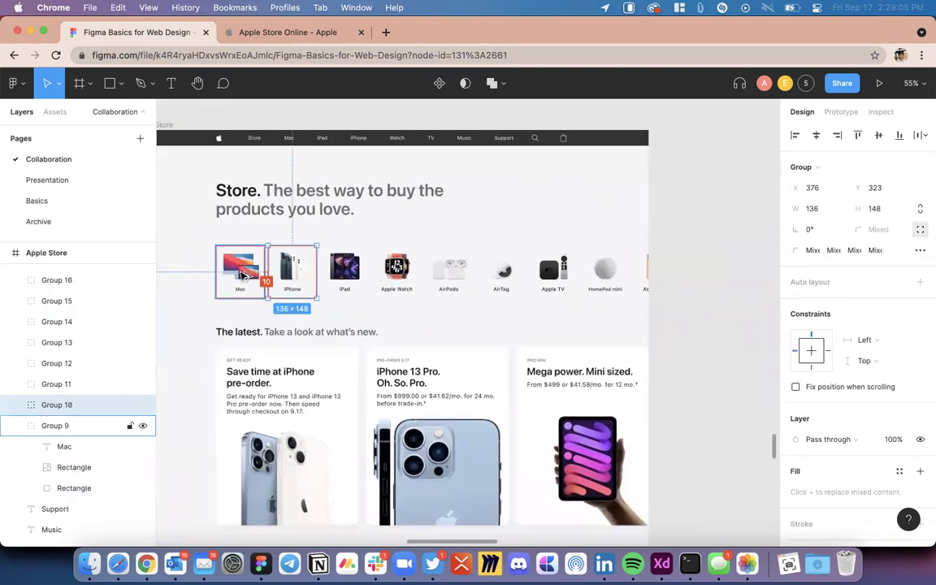
scroll(585, 285, "left", 10)
scroll(585, 285, "right", 3)
scroll(472, 325, "up", 5)
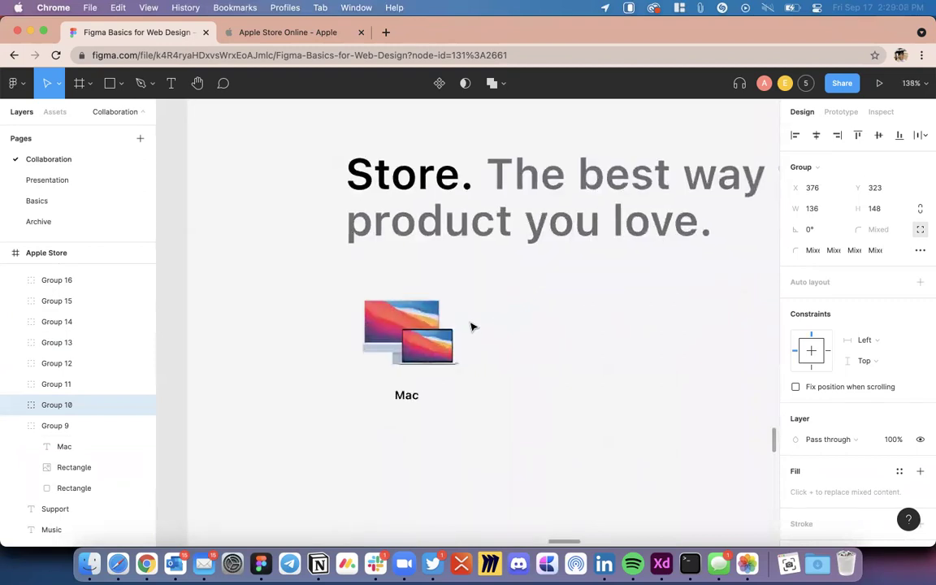
Step: Duplicate the Mac group to its right with a 10 px gap
left_click(312, 305)
left_click_drag(351, 301, 443, 289)
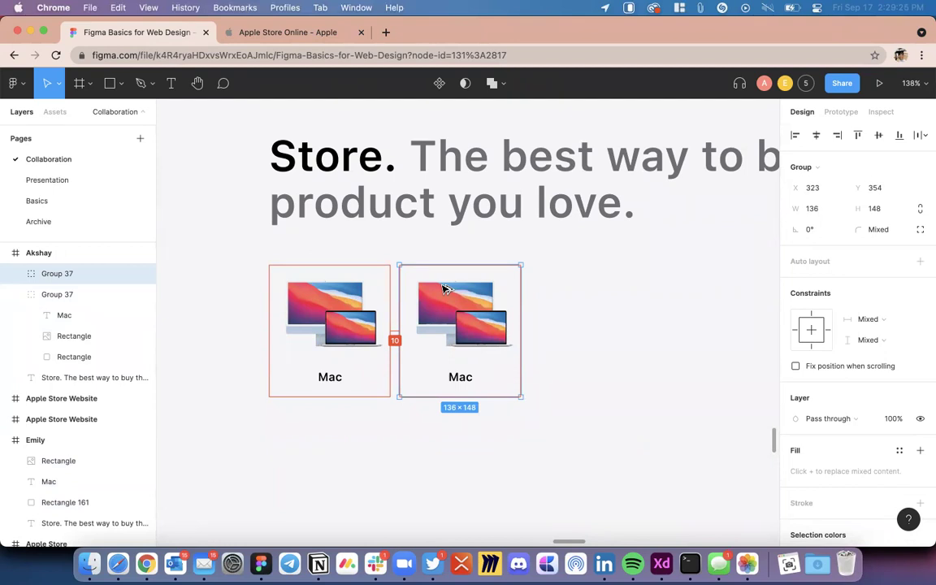
left_click_drag(443, 289, 444, 288)
scroll(597, 374, "right", 2)
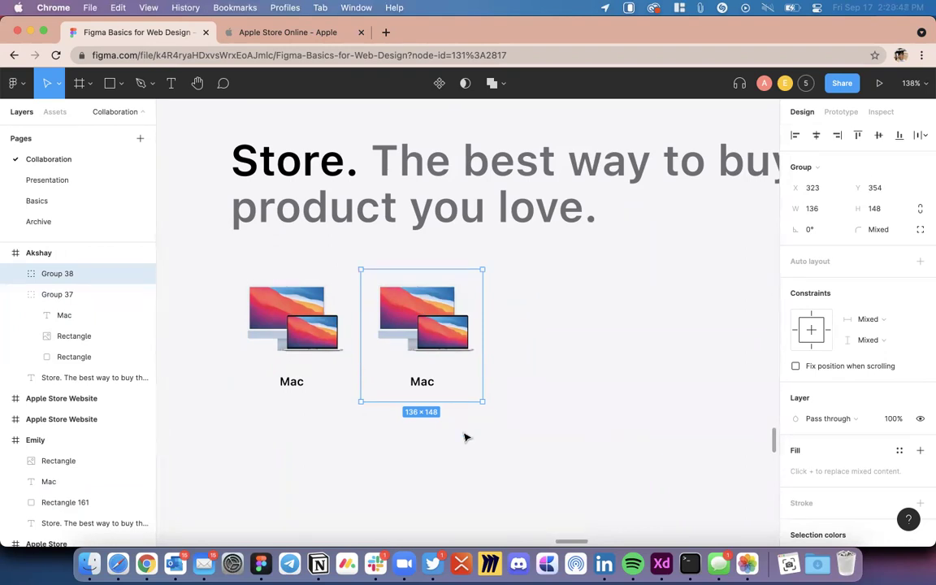
Step: Duplicate the Mac group repeatedly with Cmd+D to extend the row to nine tiles
key("super+d")
key("super+minus")
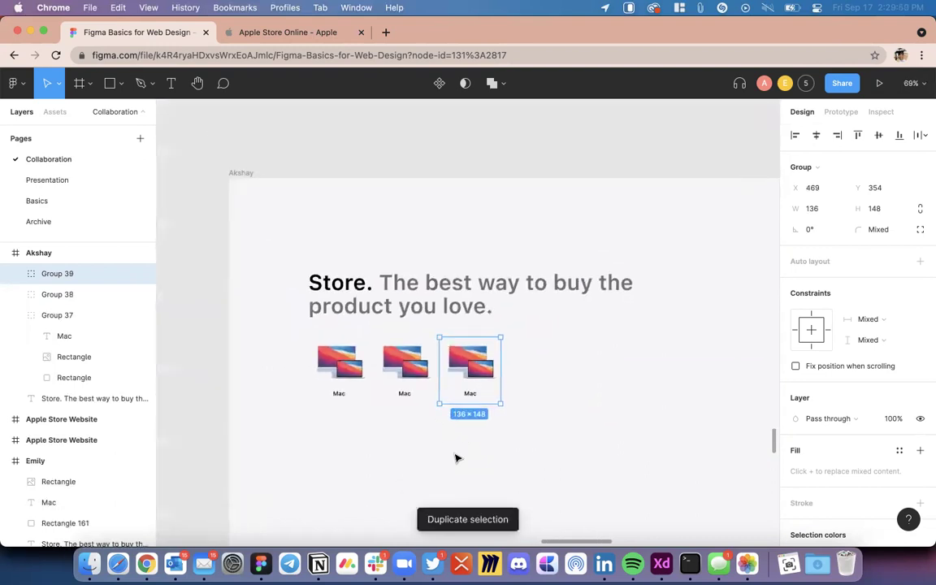
key("super+d")
key("super+d")
key("super+d")
key("super+d")
scroll(455, 458, "right", 5)
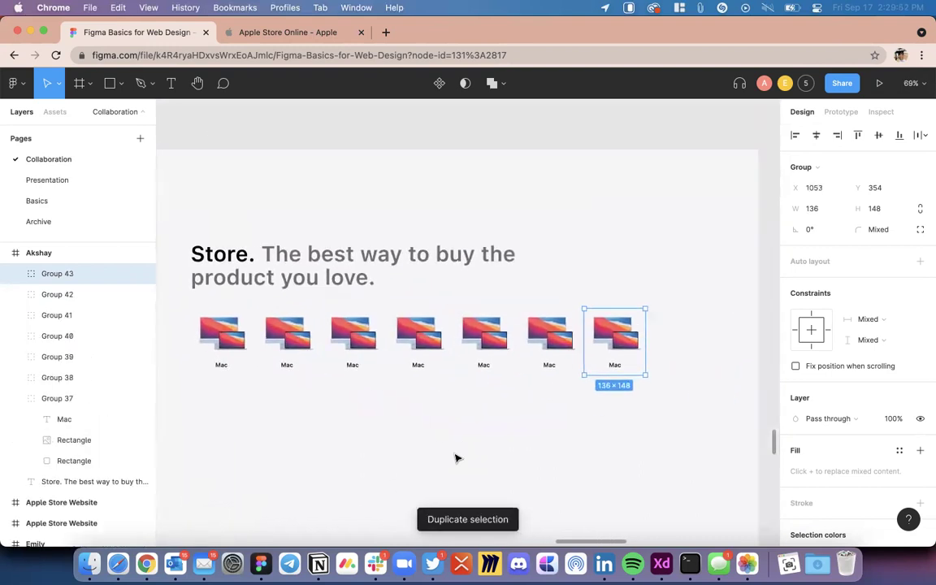
key("super+d")
key("super+d")
scroll(455, 459, "down", 5)
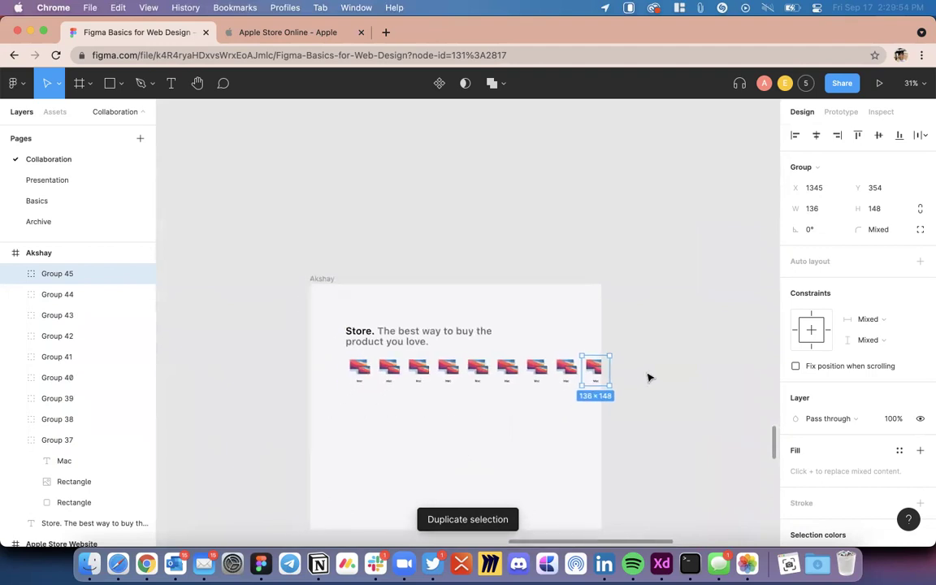
Step: Select the second, third and fourth Mac tiles to check the gaps between neighbours
left_click(648, 376)
scroll(468, 366, "up", 6)
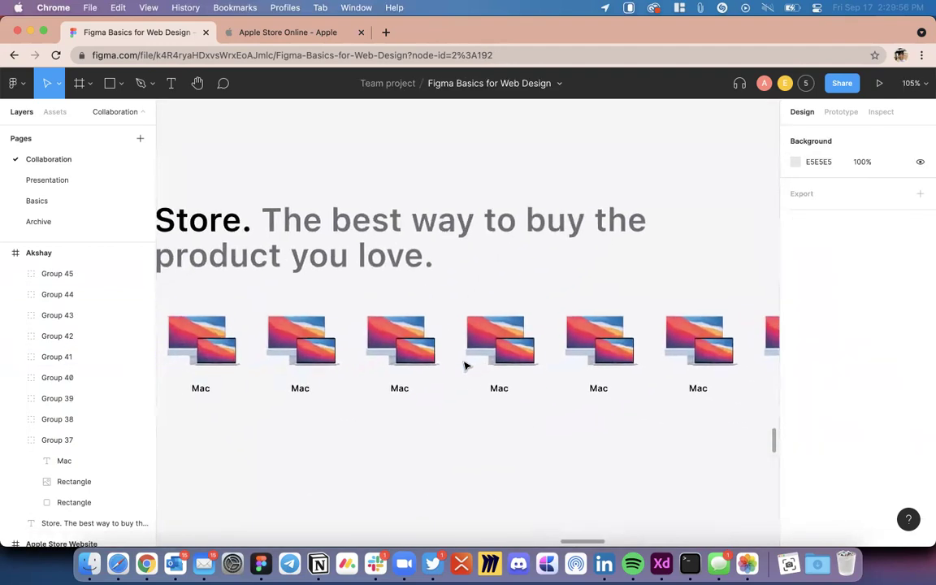
left_click(303, 352)
key("alt")
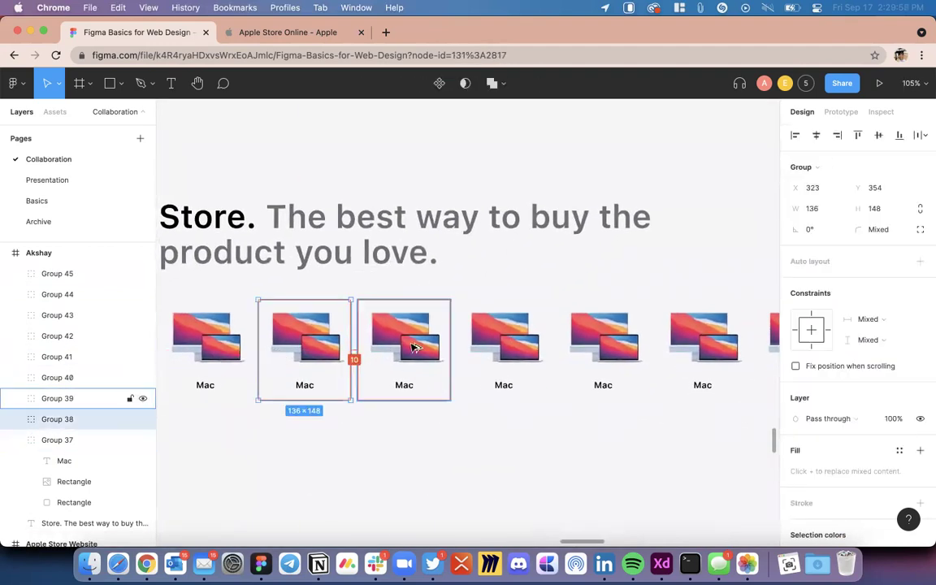
left_click(370, 361)
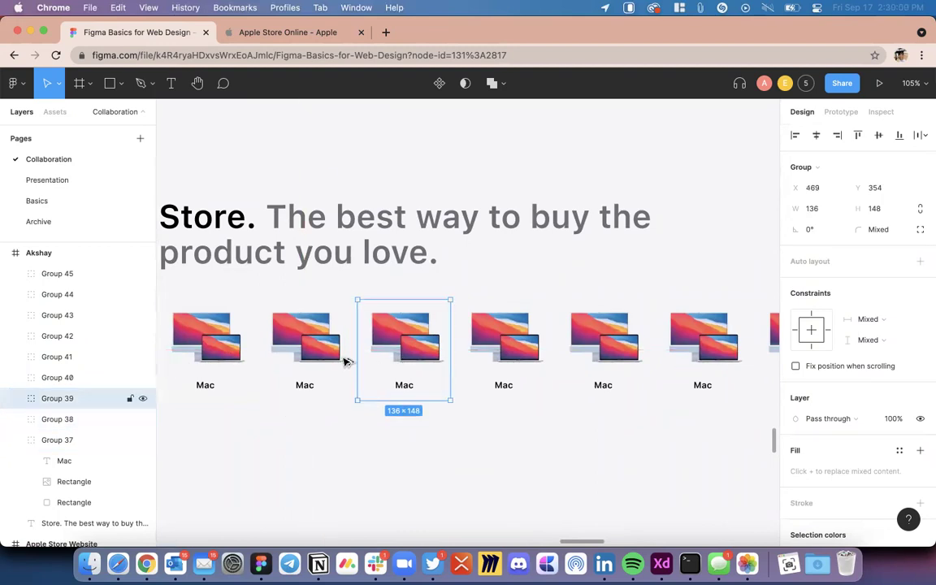
left_click(502, 353)
scroll(622, 342, "right", 5)
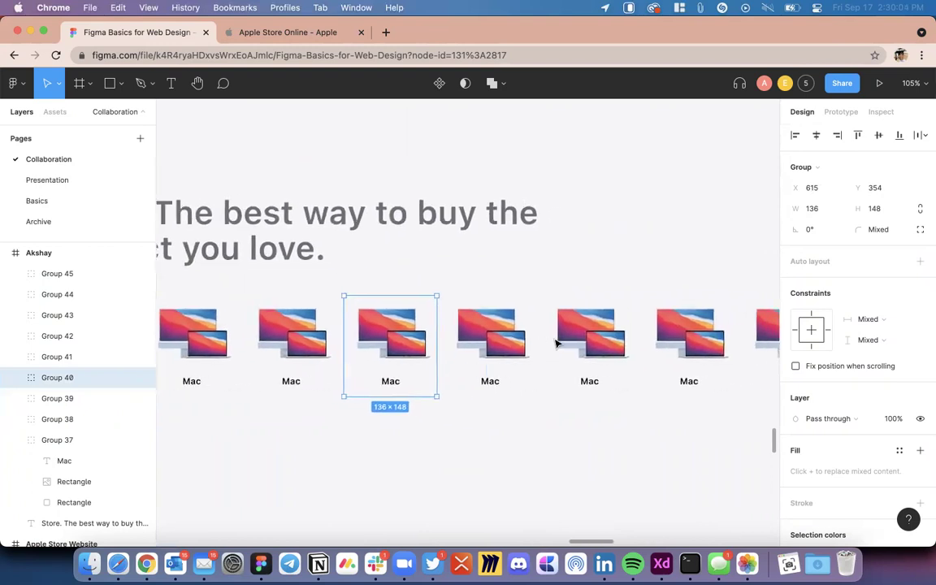
scroll(617, 347, "down", 5)
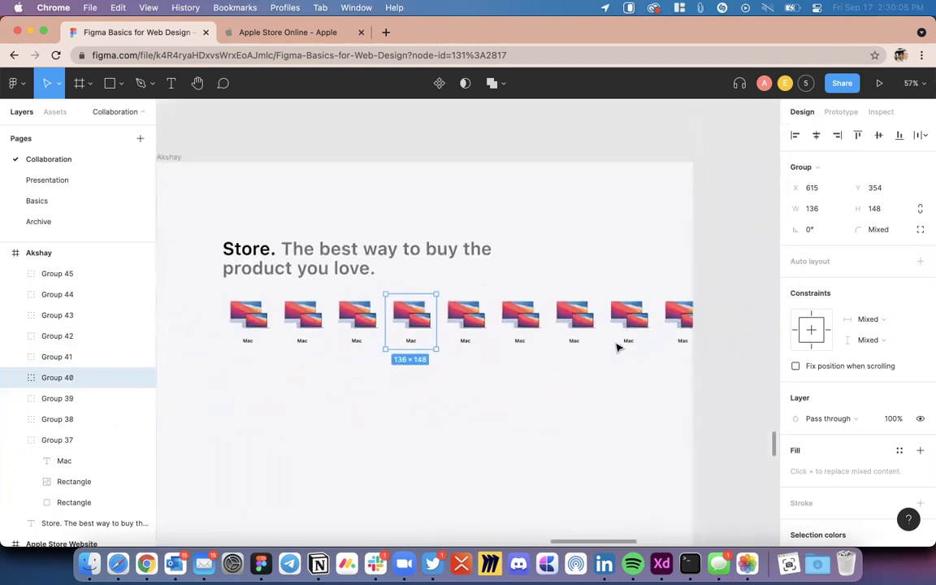
left_click(700, 374)
Step: Pan around the frame to review the full row of nine Mac tiles
scroll(700, 373, "down", 5)
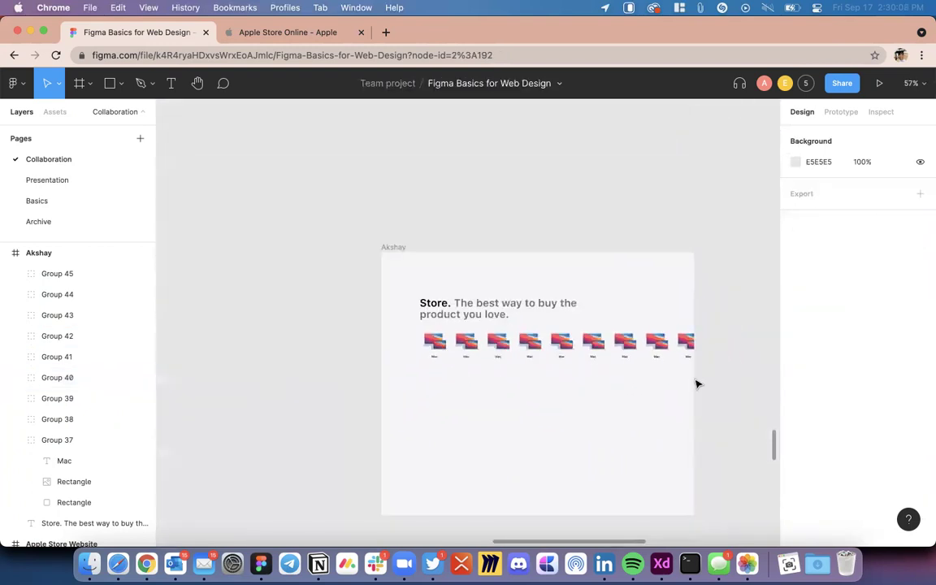
scroll(696, 382, "down", 15)
scroll(696, 385, "down", 10)
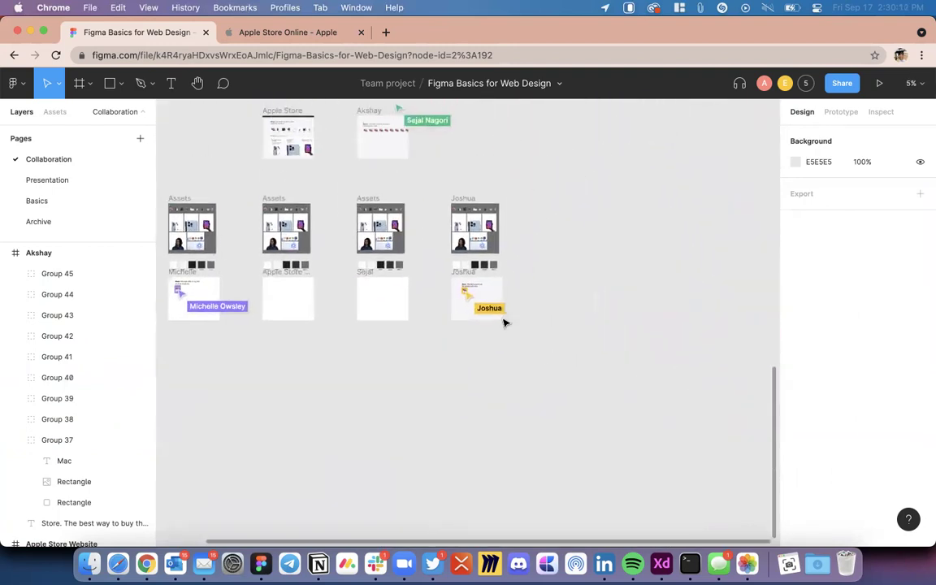
scroll(504, 320, "up", 10)
scroll(503, 322, "up", 10)
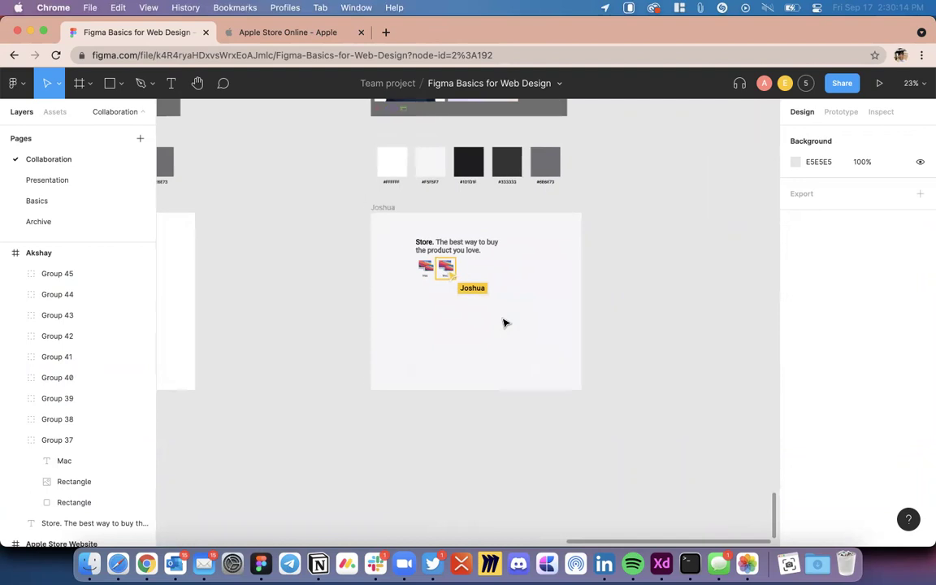
scroll(503, 322, "left", 10)
scroll(504, 323, "down", 5)
scroll(504, 323, "left", 3)
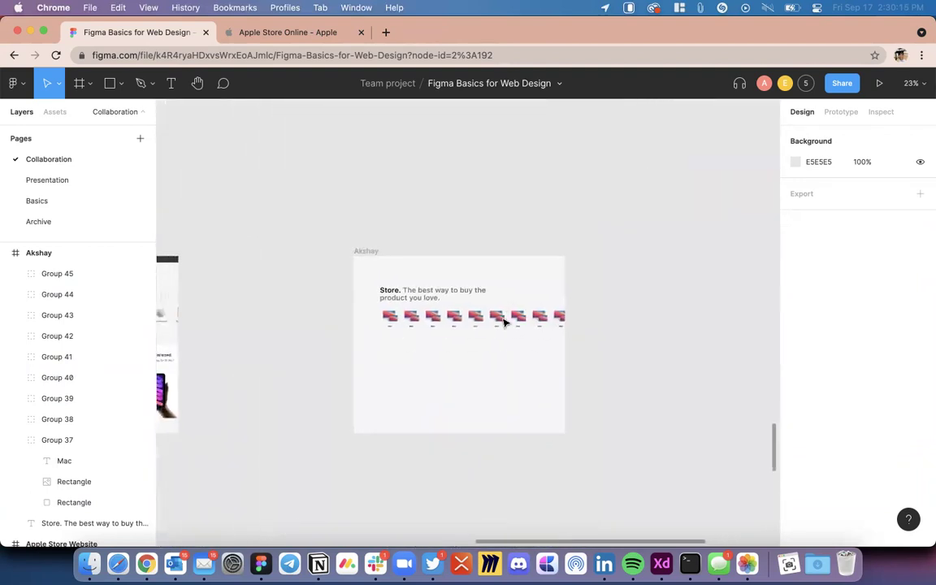
scroll(418, 303, "up", 10)
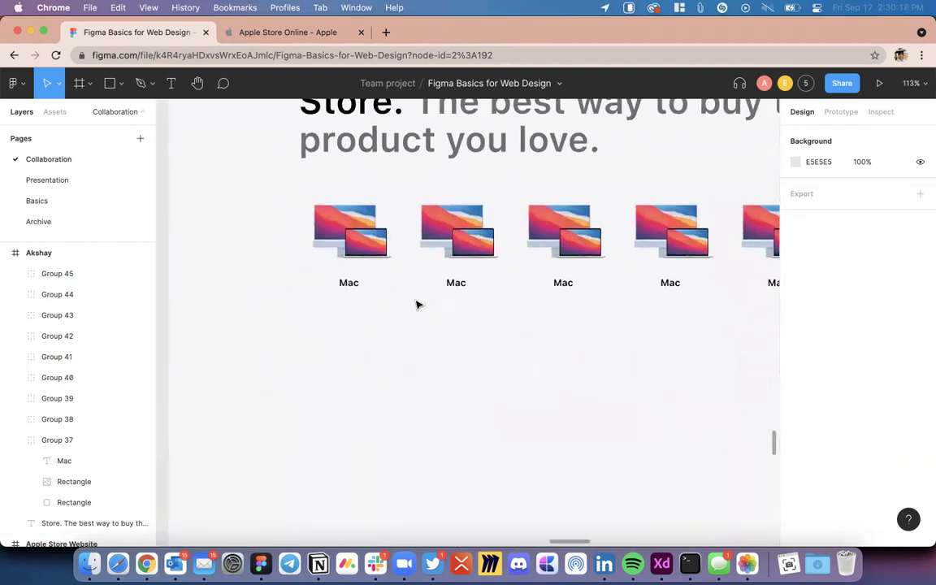
Step: Marquee-select duplicate Groups 38–45 and delete them, keeping the original Group 37 tile
left_click(368, 246)
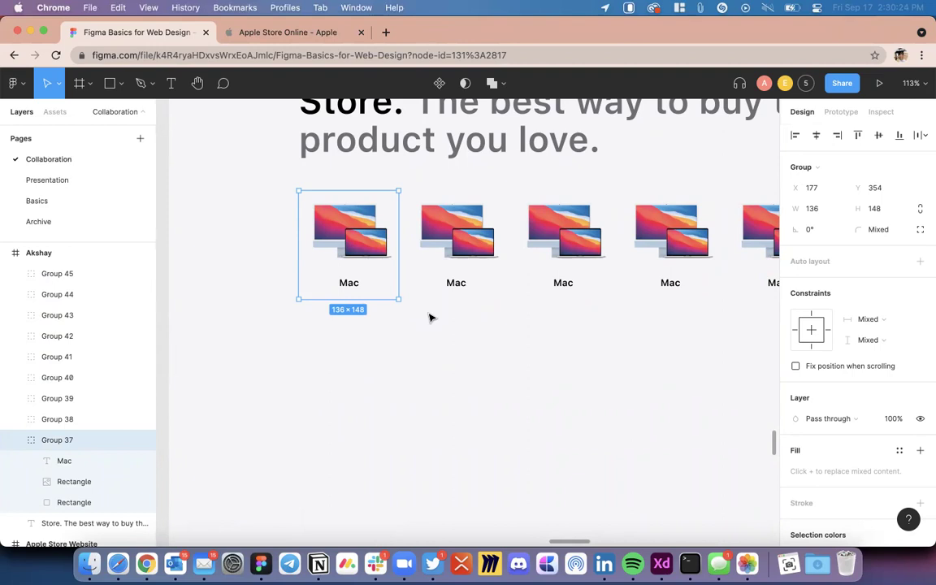
scroll(460, 262, "down", 5)
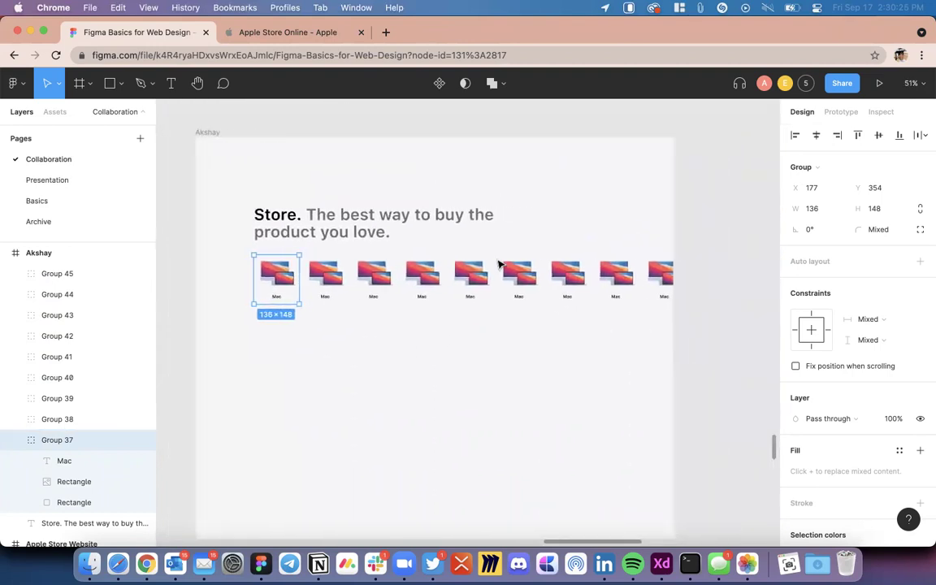
left_click_drag(719, 261, 390, 367)
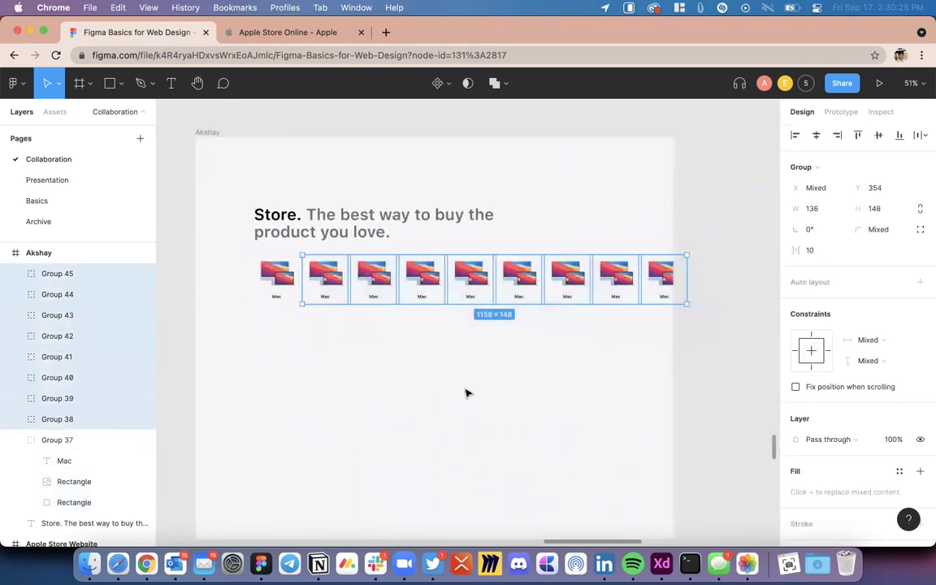
key("Delete")
scroll(322, 309, "up", 5)
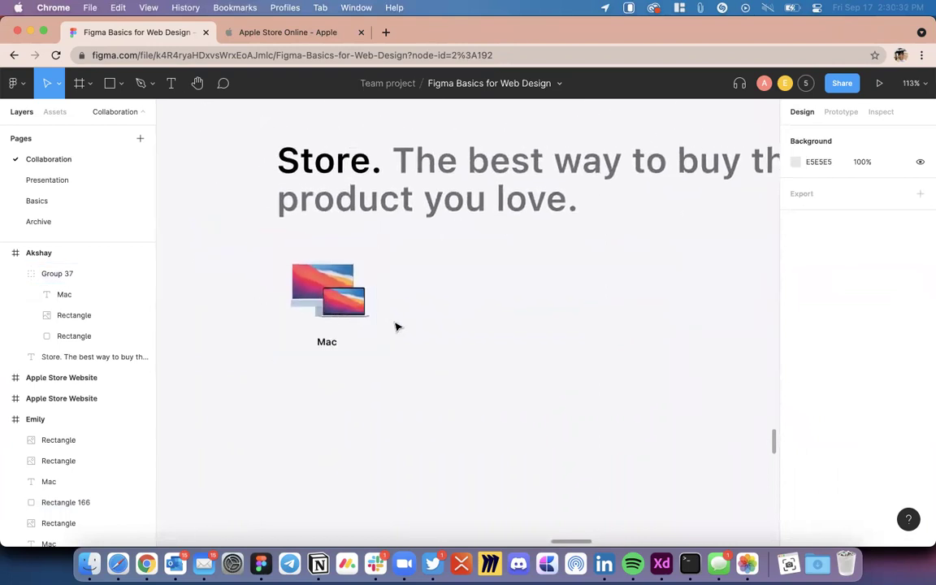
scroll(396, 327, "down", 5)
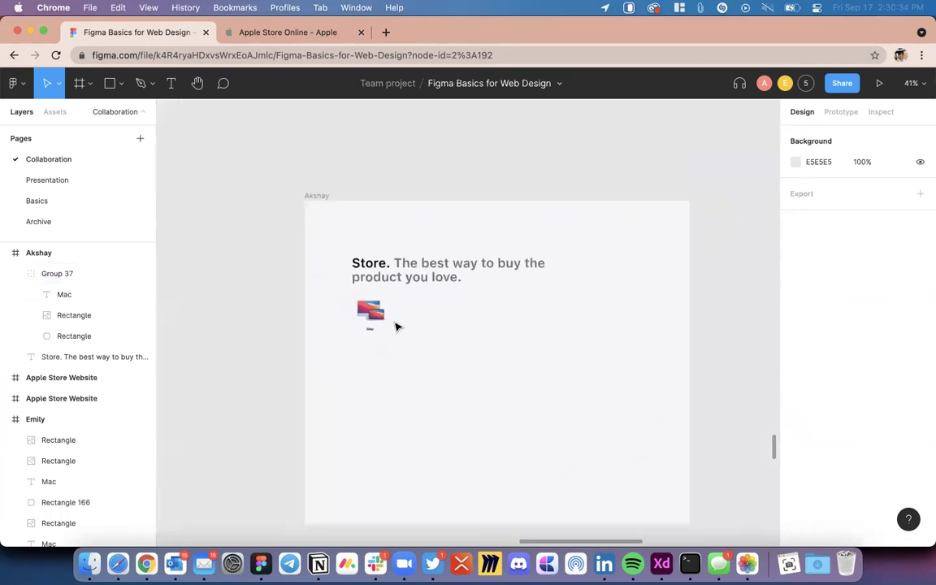
scroll(397, 326, "down", 6)
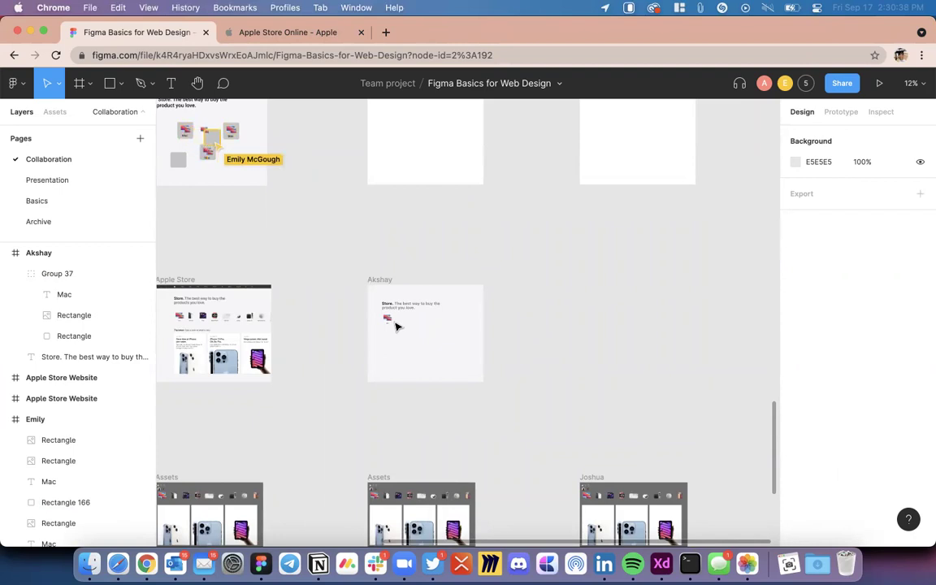
scroll(397, 326, "down", 5)
scroll(396, 327, "down", 5)
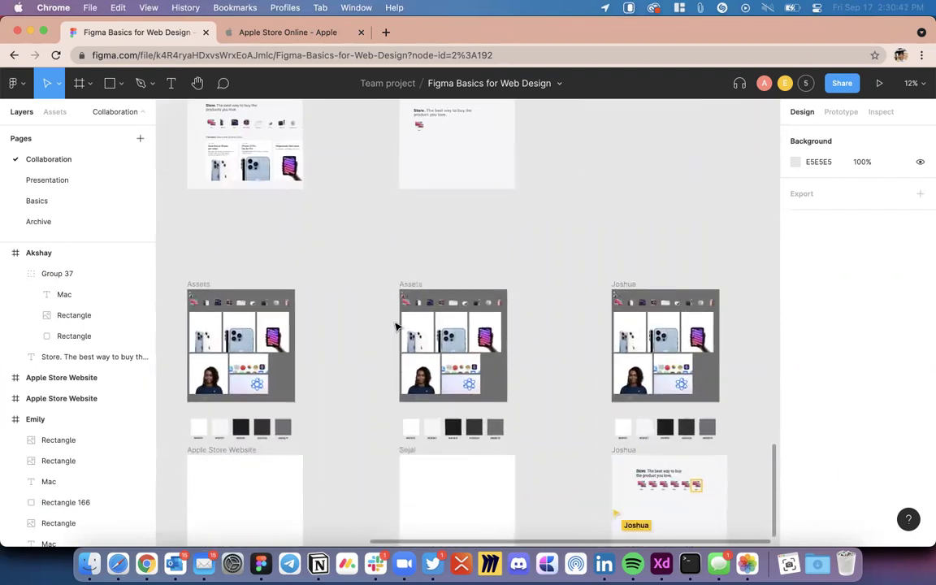
scroll(768, 367, "up", 10)
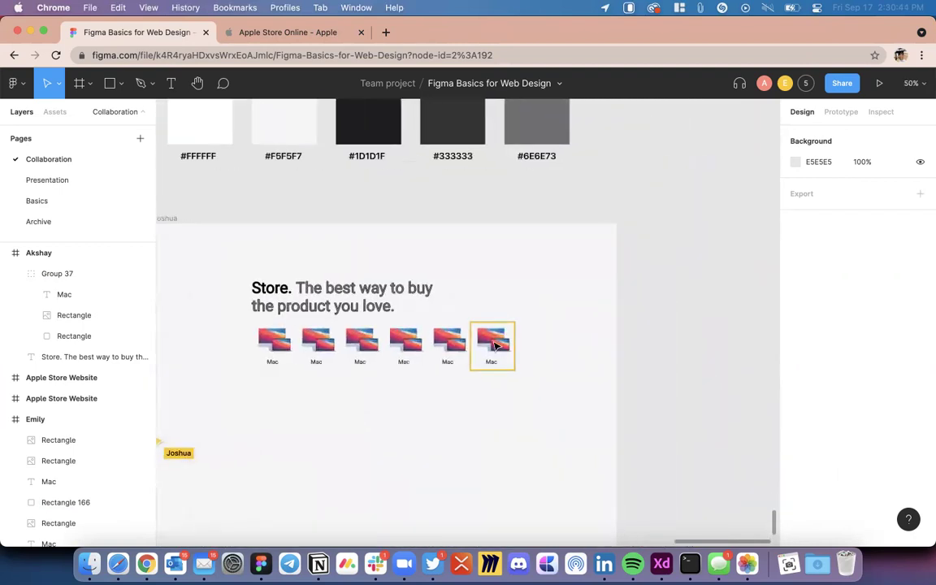
scroll(496, 347, "down", 10)
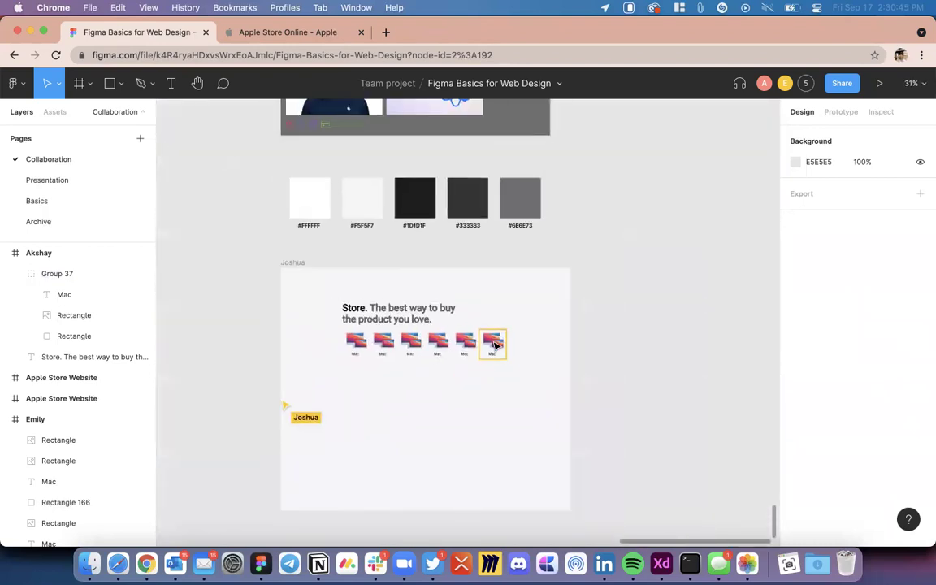
scroll(495, 347, "left", 5)
scroll(496, 347, "down", 3)
scroll(495, 347, "up", 5)
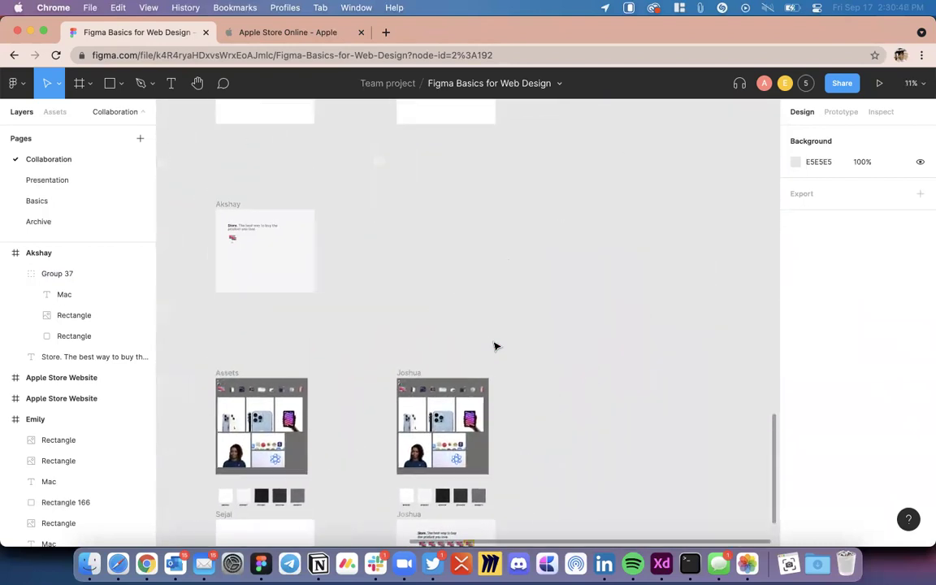
scroll(367, 310, "up", 8)
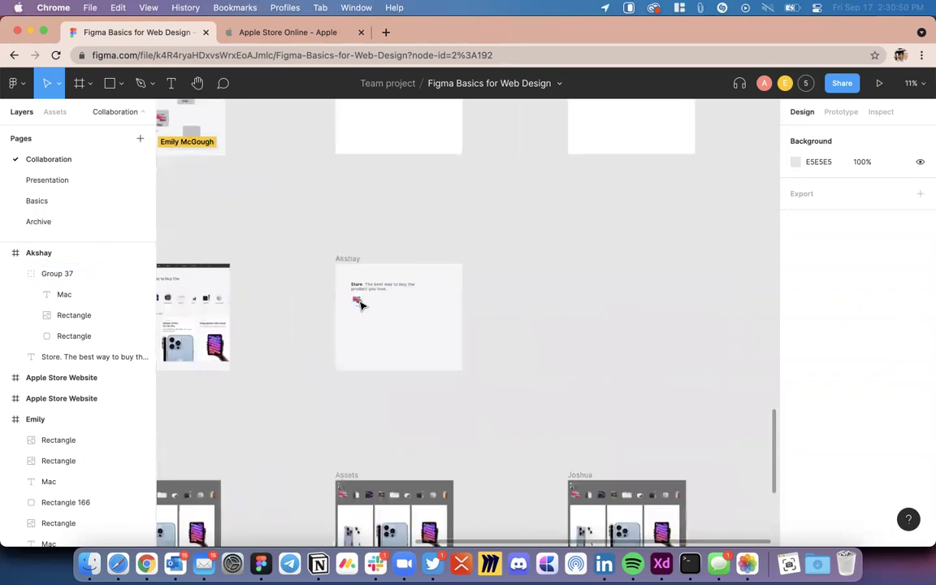
left_click(365, 320)
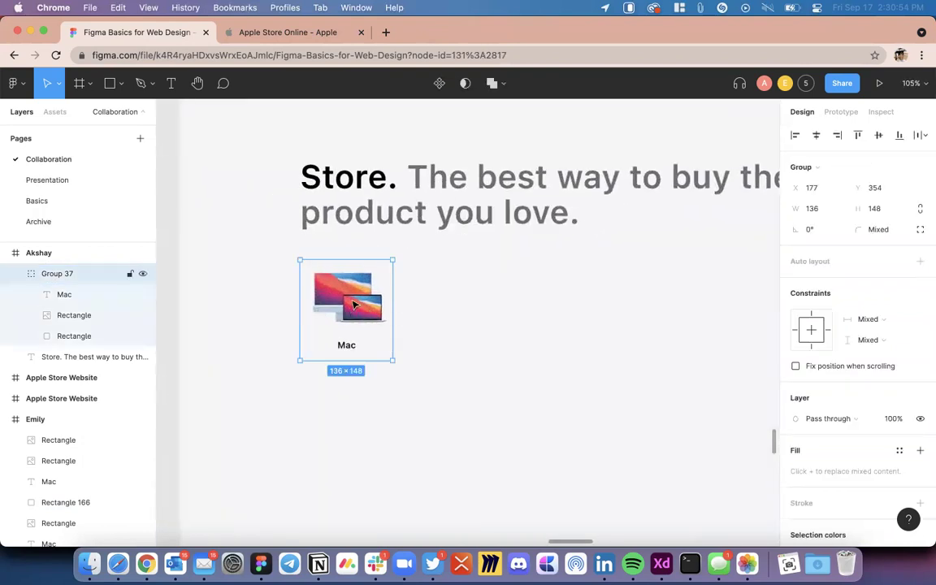
scroll(383, 289, "down", 5)
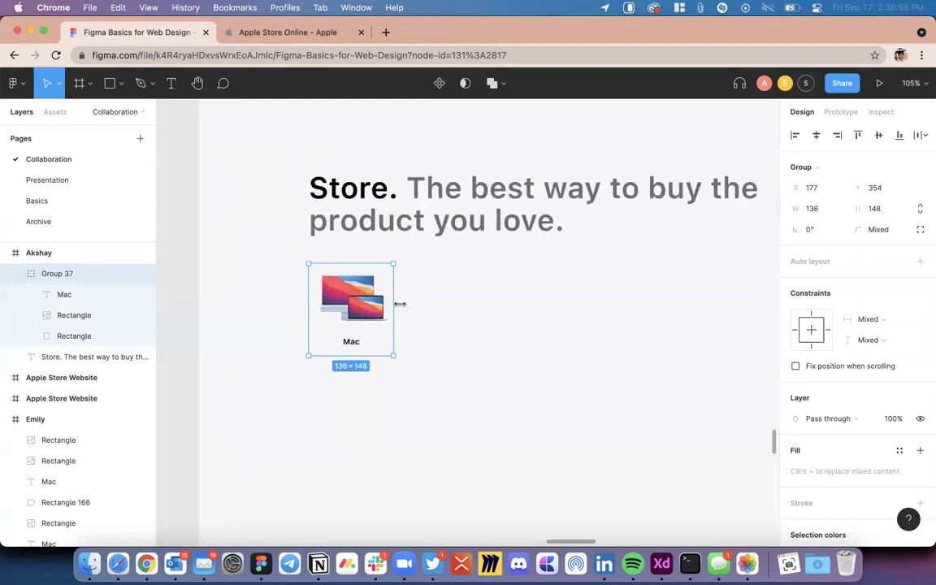
scroll(390, 294, "up", 4)
scroll(398, 300, "down", 4)
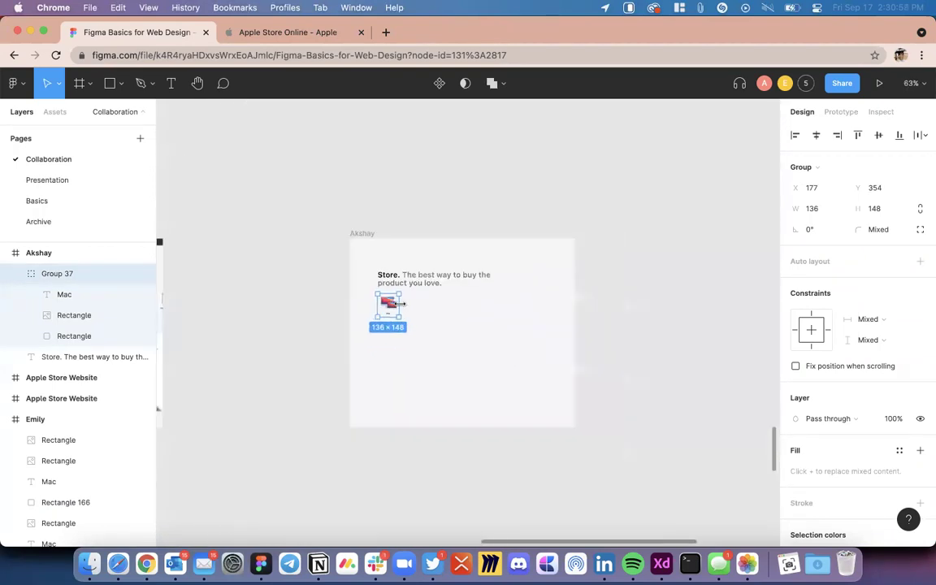
scroll(398, 303, "down", 6)
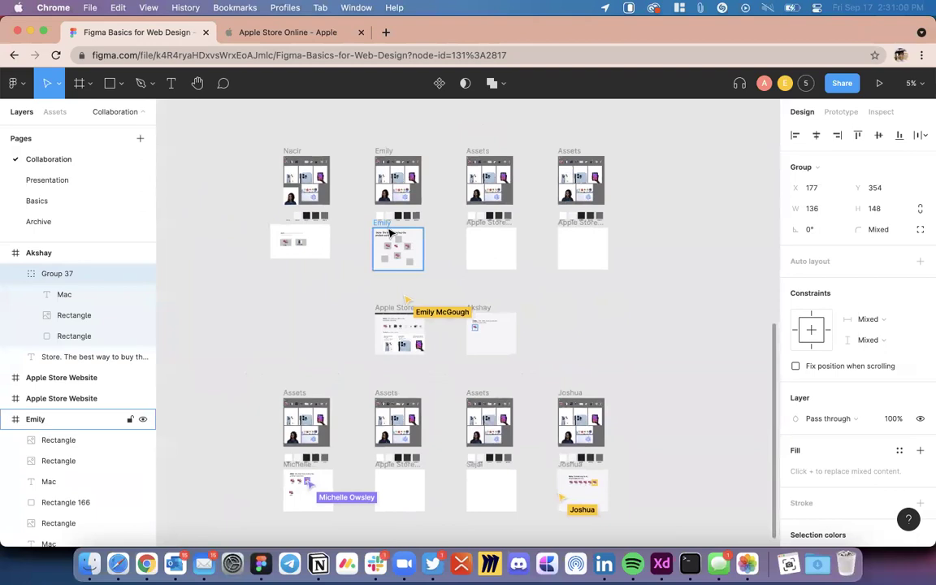
scroll(390, 233, "up", 10)
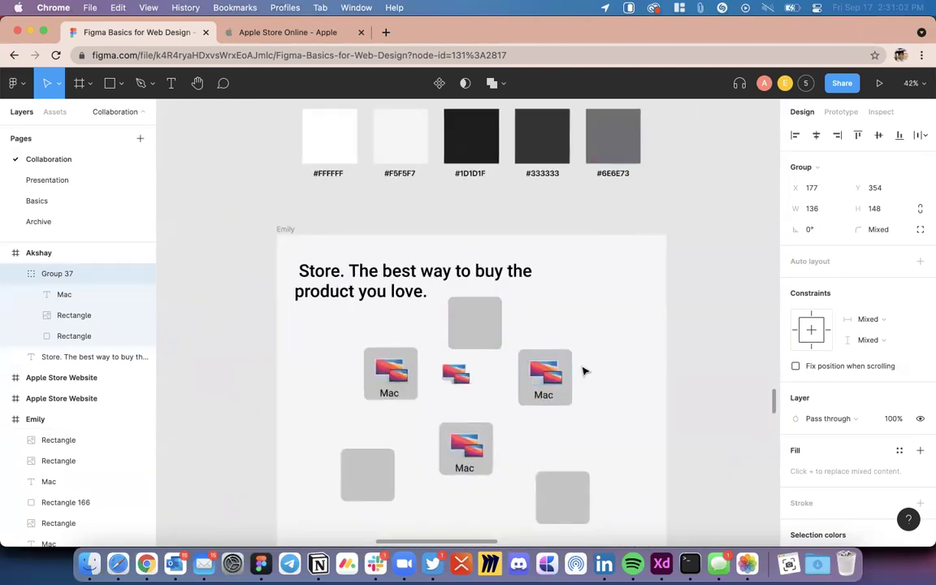
scroll(583, 372, "left", 2)
scroll(484, 398, "down", 3)
scroll(485, 382, "up", 3)
left_click(485, 363)
scroll(487, 364, "down", 5)
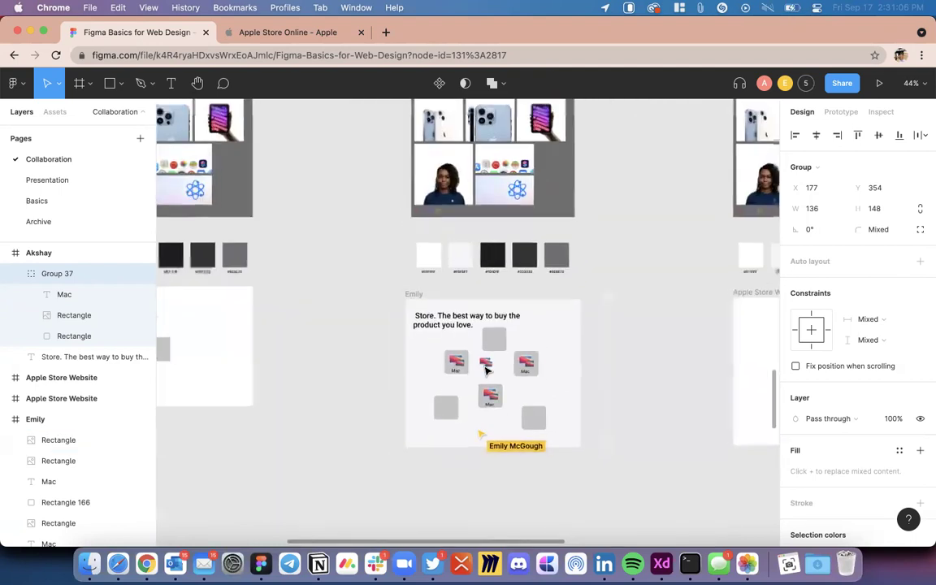
scroll(485, 370, "left", 3)
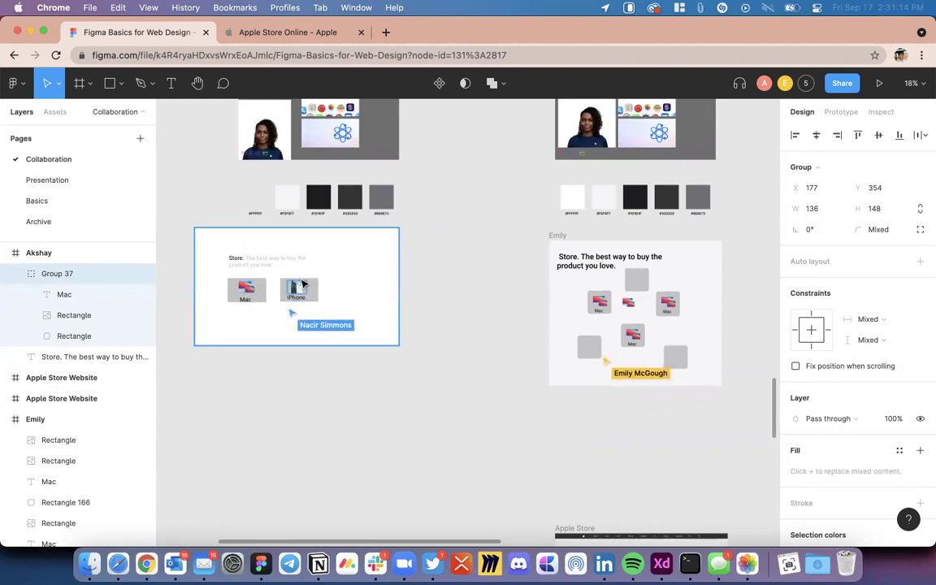
scroll(597, 293, "right", 3)
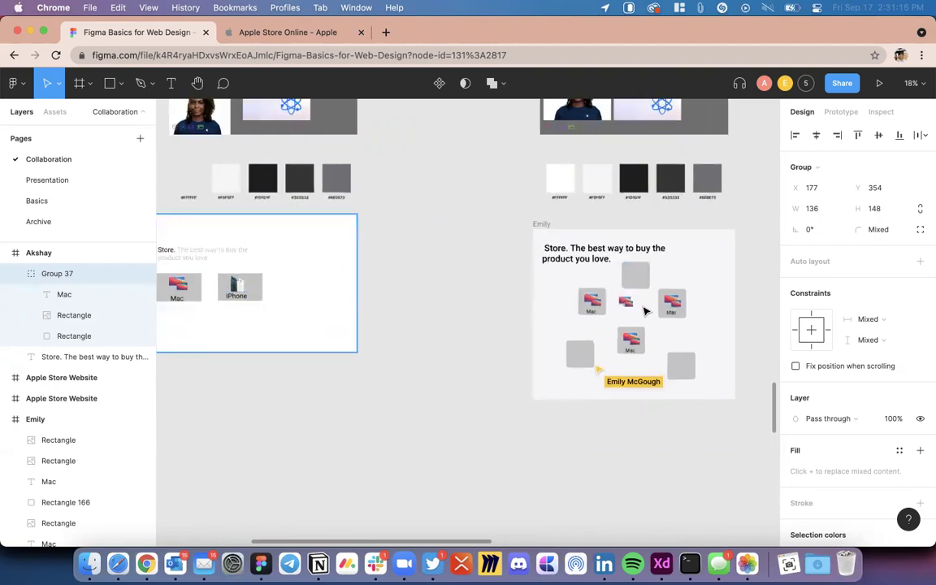
scroll(644, 309, "up", 5)
scroll(644, 310, "right", 2)
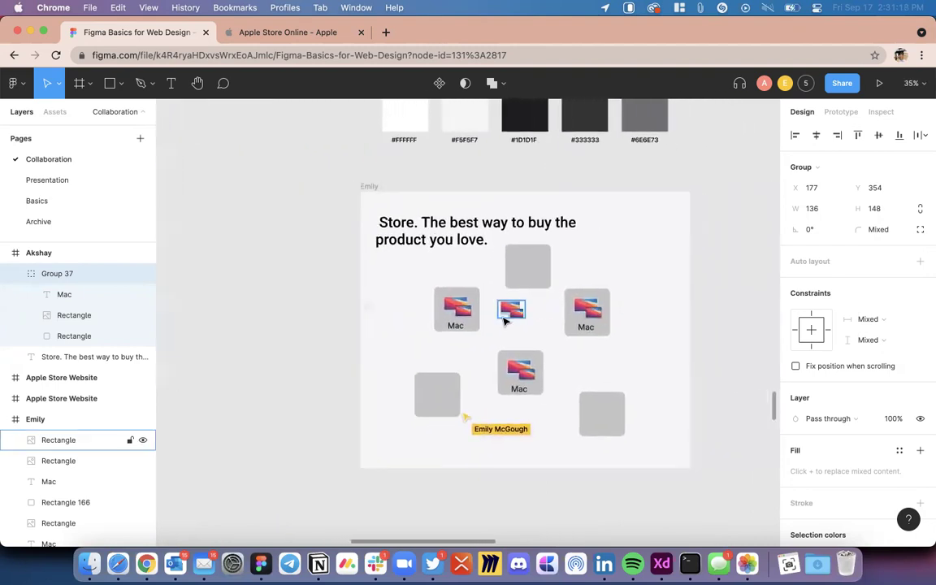
scroll(480, 285, "up", 5)
scroll(468, 271, "down", 5)
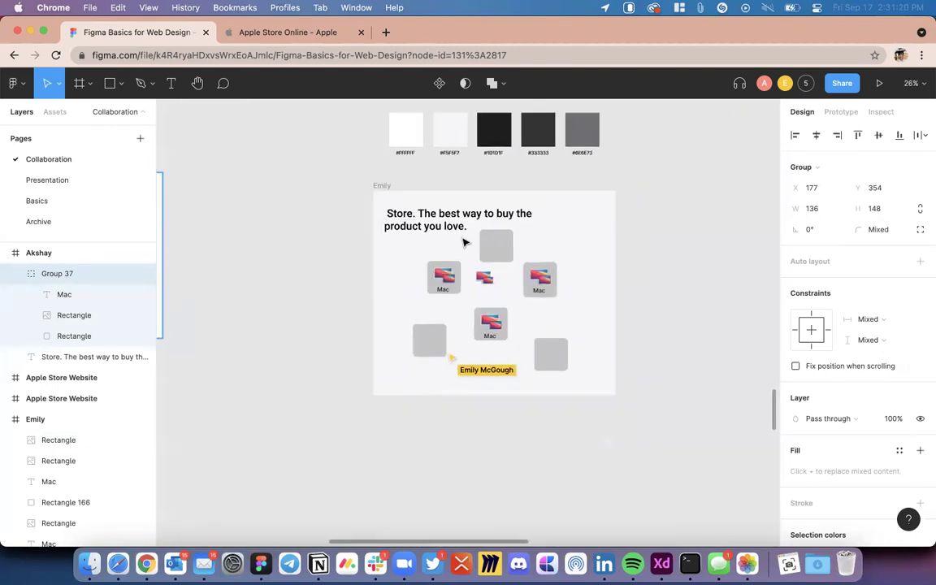
scroll(465, 242, "up", 5)
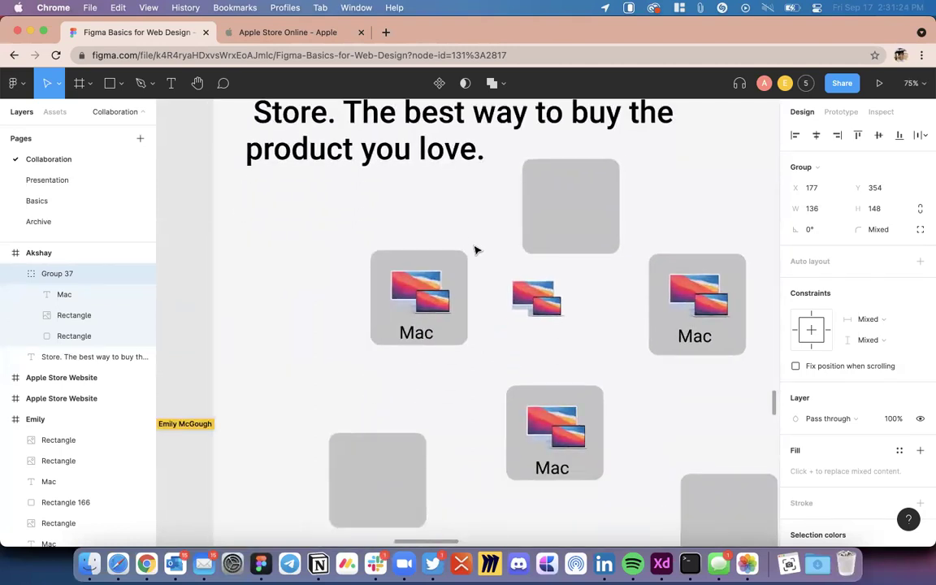
scroll(476, 250, "down", 5)
scroll(476, 250, "up", 5)
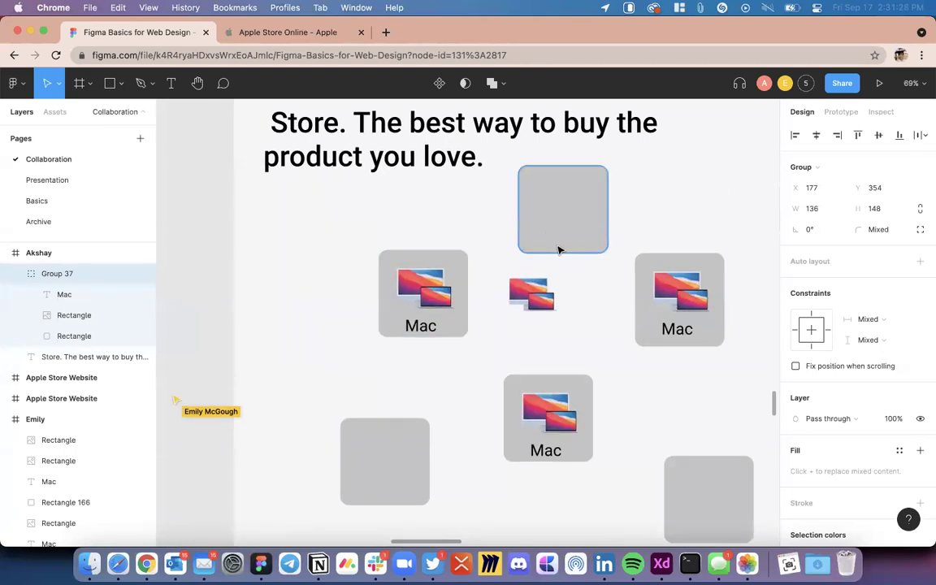
scroll(559, 247, "down", 5)
scroll(559, 248, "up", 6)
scroll(469, 247, "down", 5)
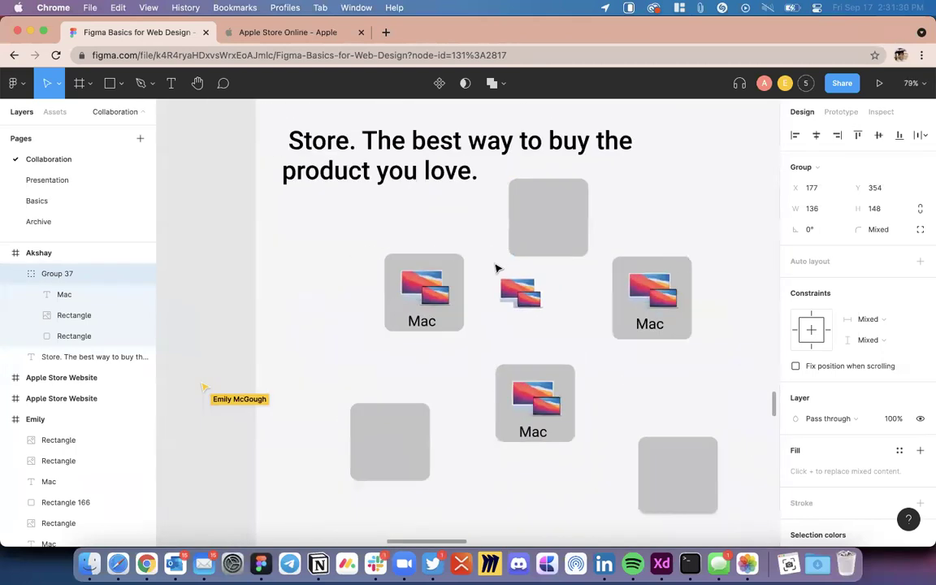
Step: Group the left Mac tile's image, label and background into one object
left_click_drag(459, 248, 396, 336)
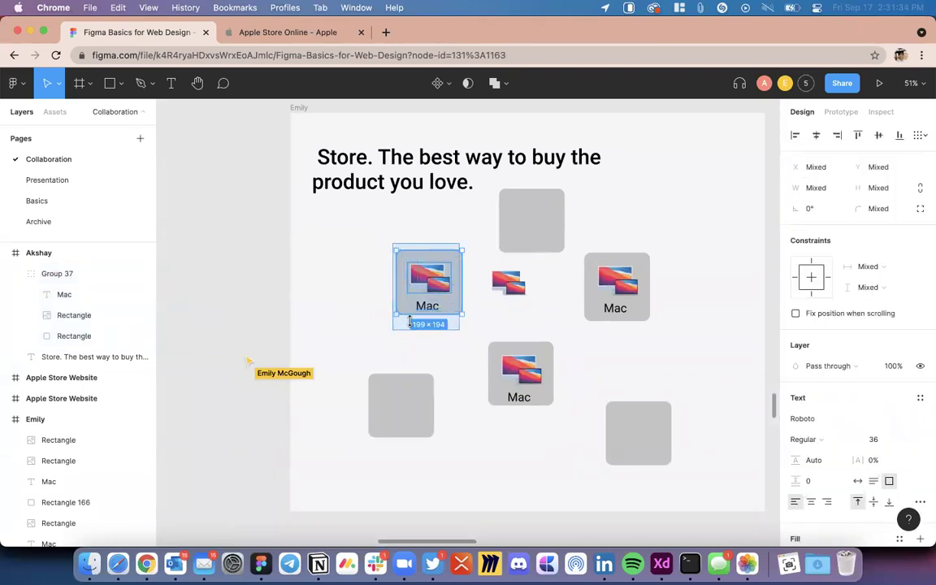
scroll(411, 313, "up", 5)
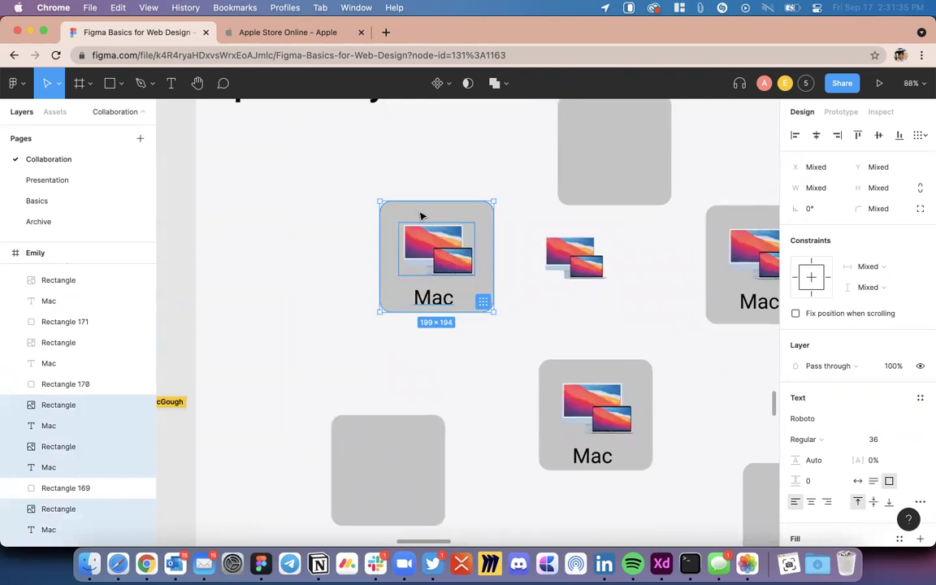
left_click_drag(487, 165, 412, 342)
key("super+g")
Step: Try moving and copying the grouped Mac tile, then undo back to its original position
left_click(439, 286)
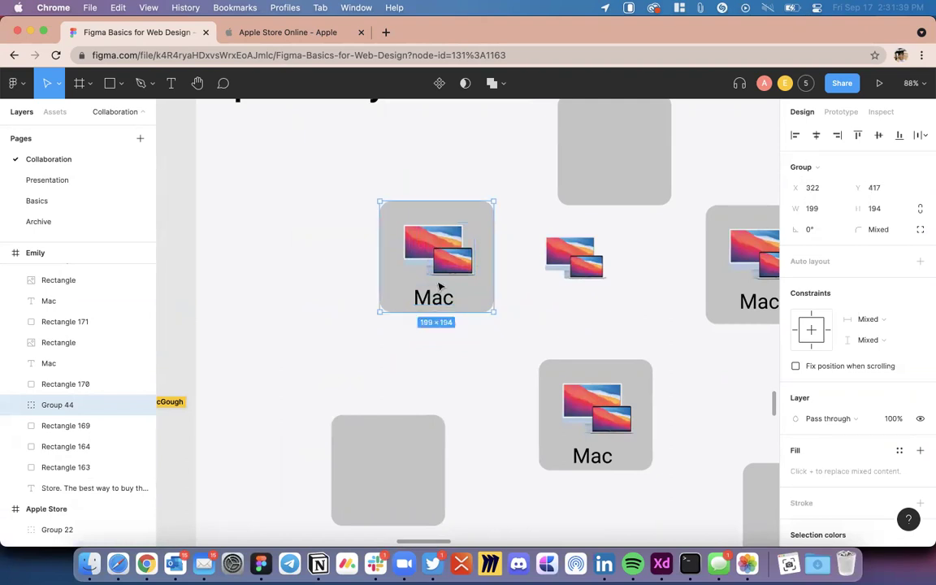
left_click_drag(406, 270, 415, 313)
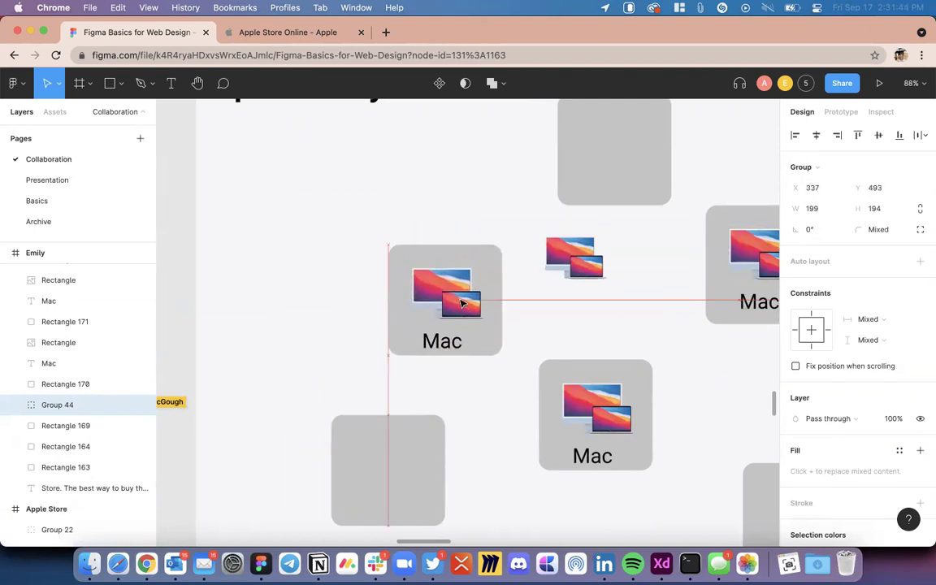
left_click_drag(567, 339, 544, 303)
key("super+z")
key("super+z")
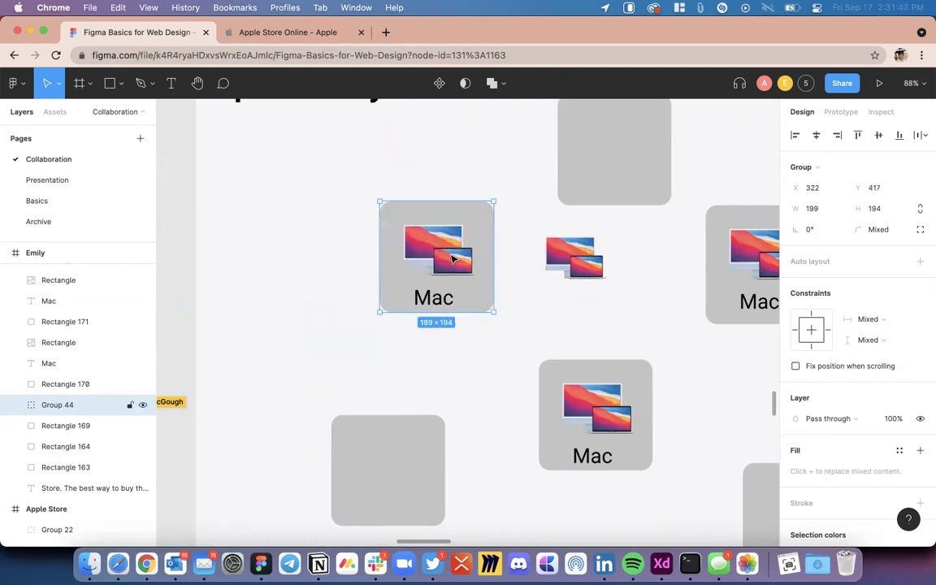
left_click_drag(383, 261, 307, 268)
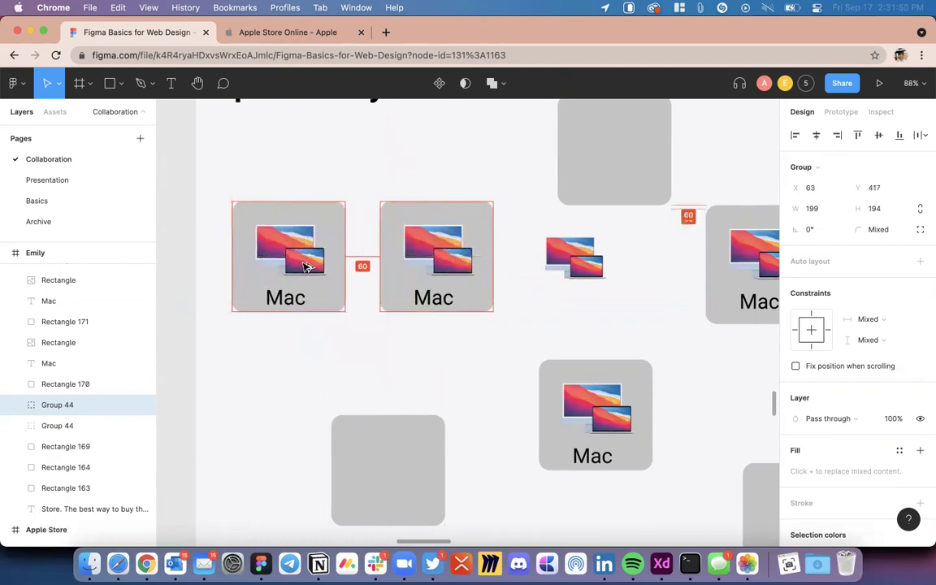
key("super+z")
Step: Marquee-select the remaining Mac tiles and grey squares and delete them
scroll(450, 278, "up", 1)
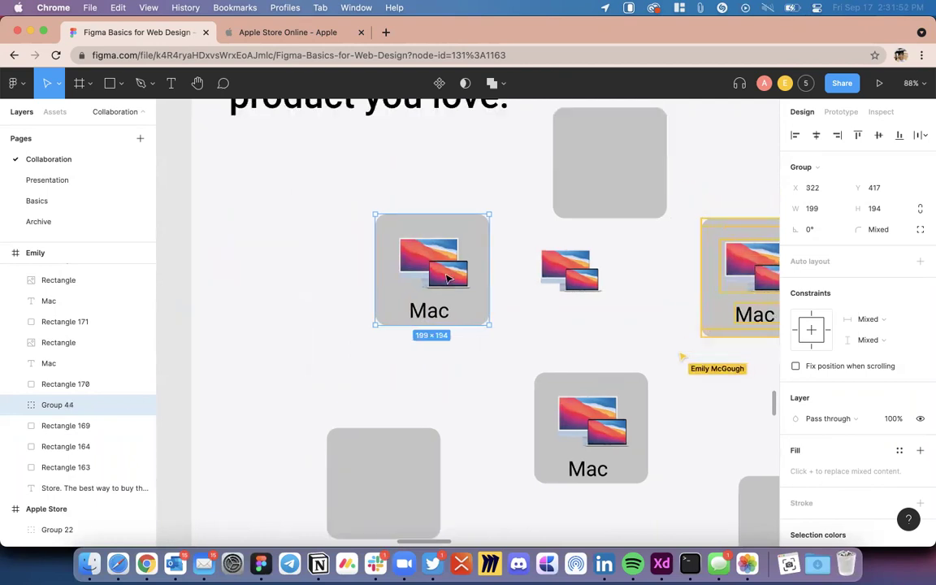
scroll(471, 282, "up", 2)
scroll(512, 336, "right", 3)
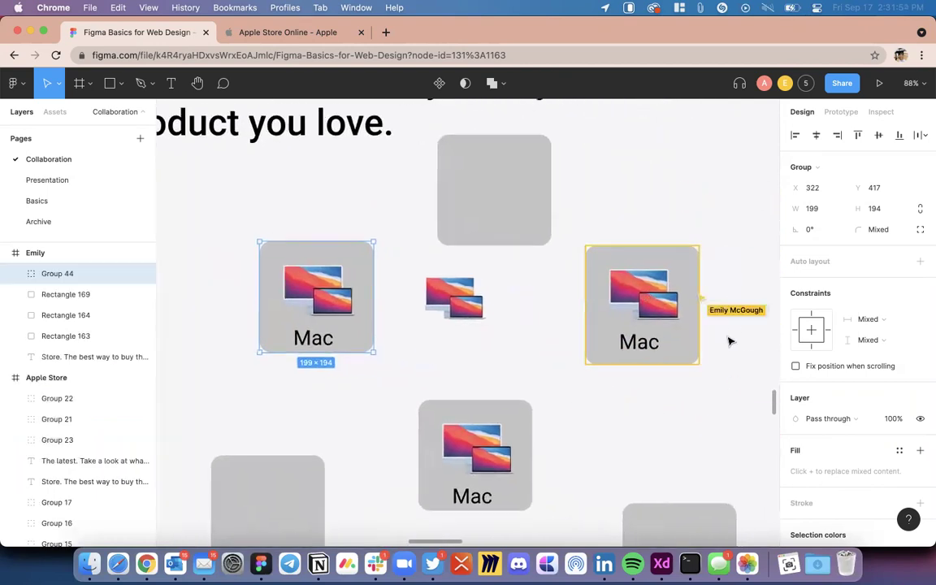
left_click(739, 284)
scroll(736, 286, "right", 2)
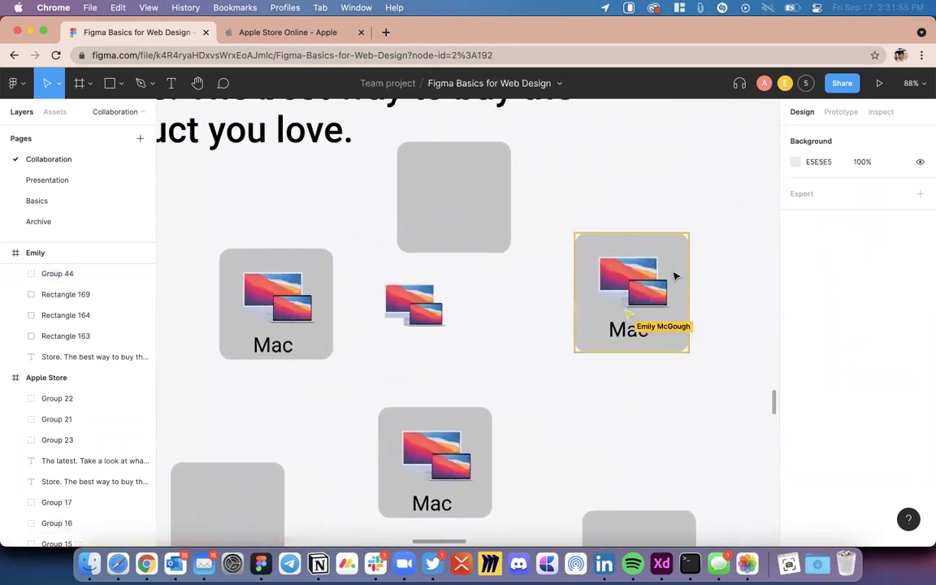
left_click_drag(539, 173, 341, 520)
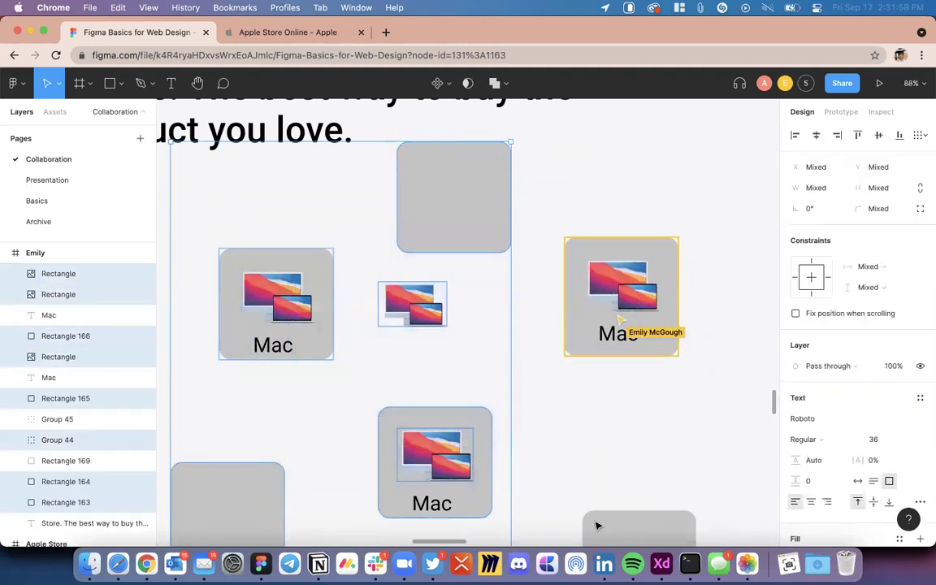
key("Delete")
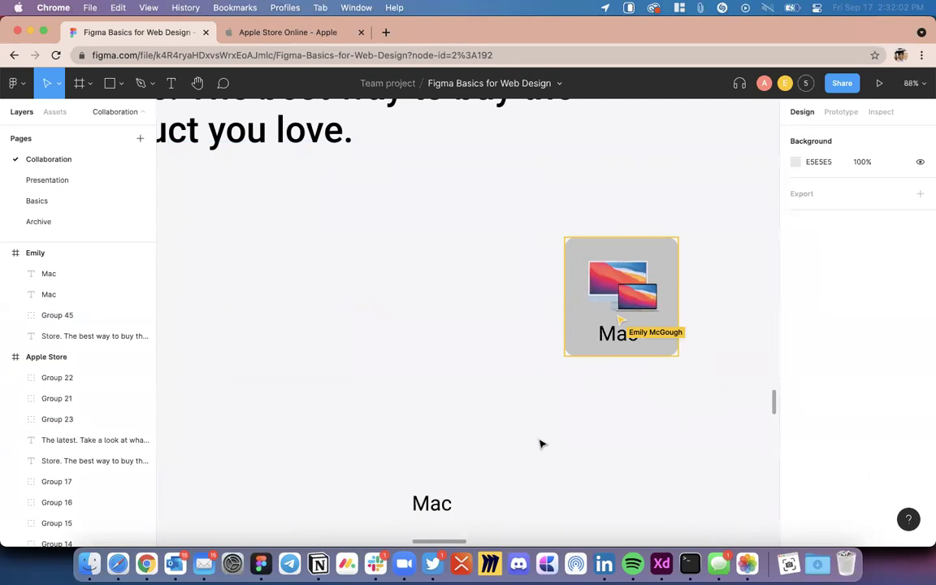
Step: Delete the two leftover Mac labels below the frame's content
scroll(539, 443, "down", 5)
left_click_drag(524, 442, 450, 495)
key("Delete")
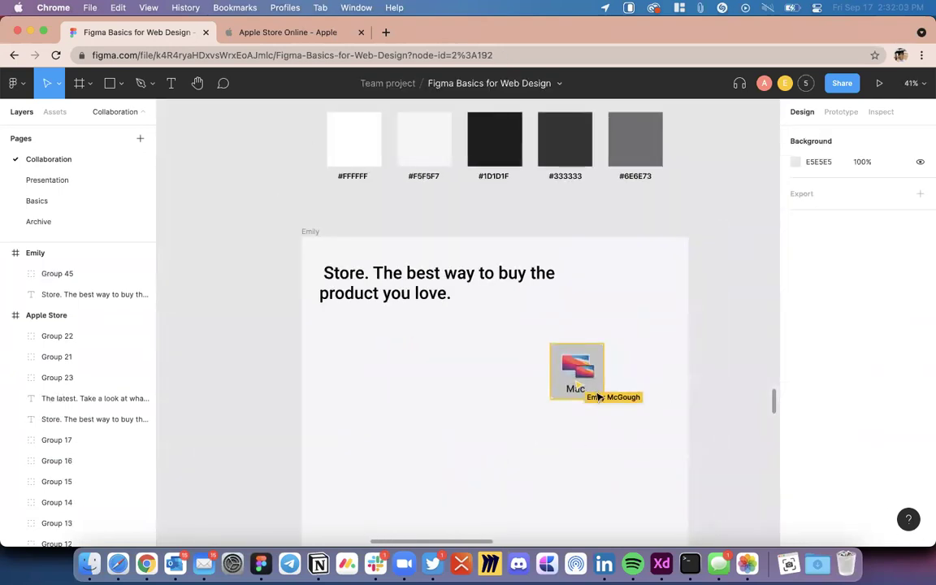
scroll(598, 397, "up", 5)
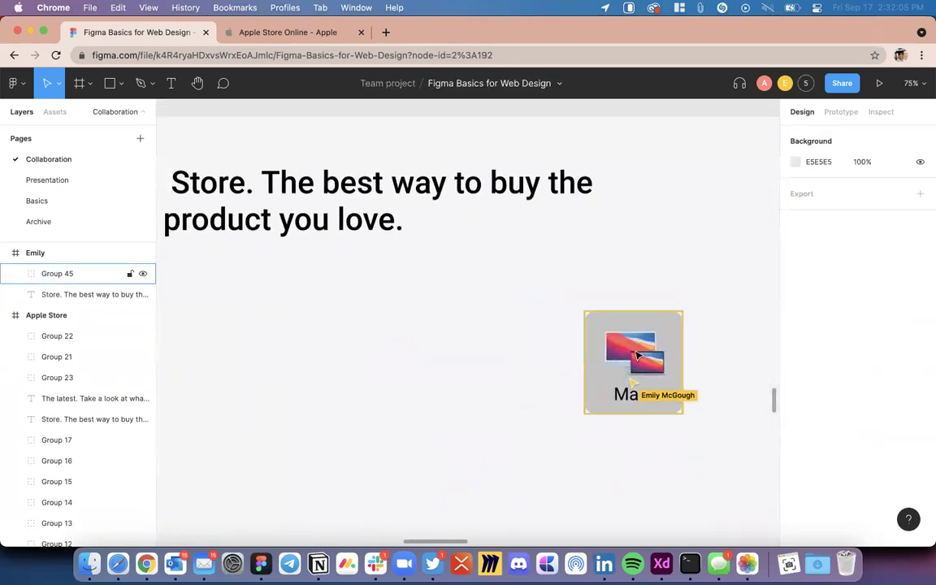
scroll(334, 318, "left", 2)
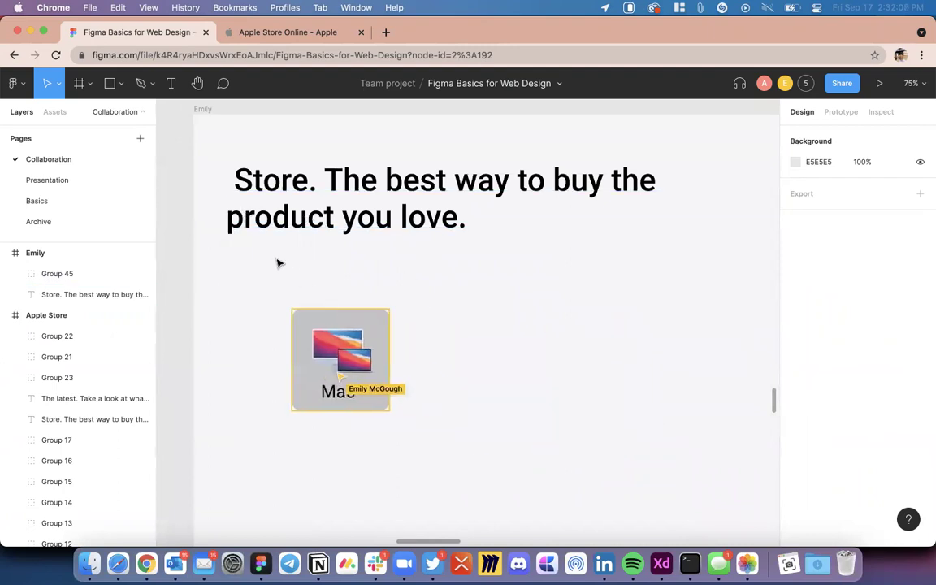
scroll(443, 315, "down", 5)
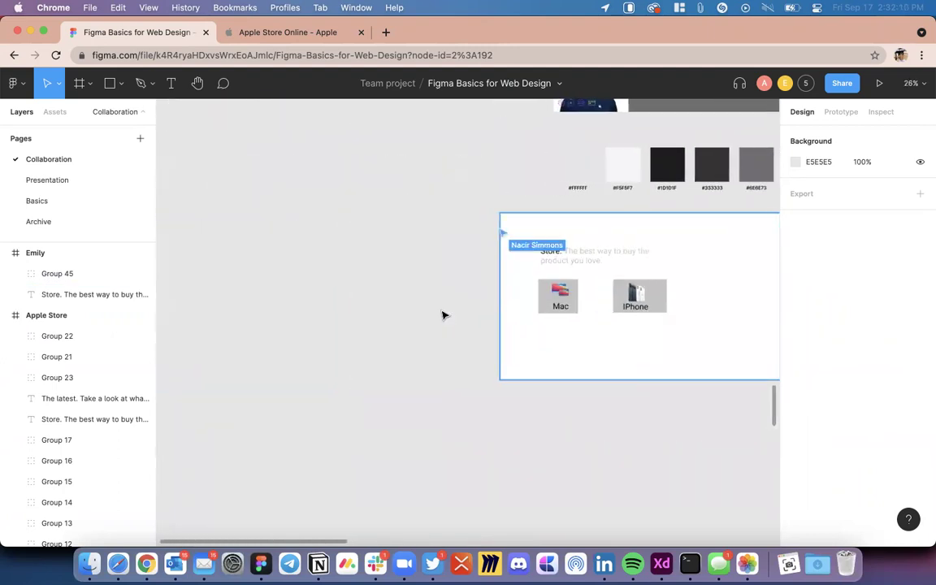
Step: Select the frame's large white background rectangle, then clear the selection
scroll(577, 318, "up", 7)
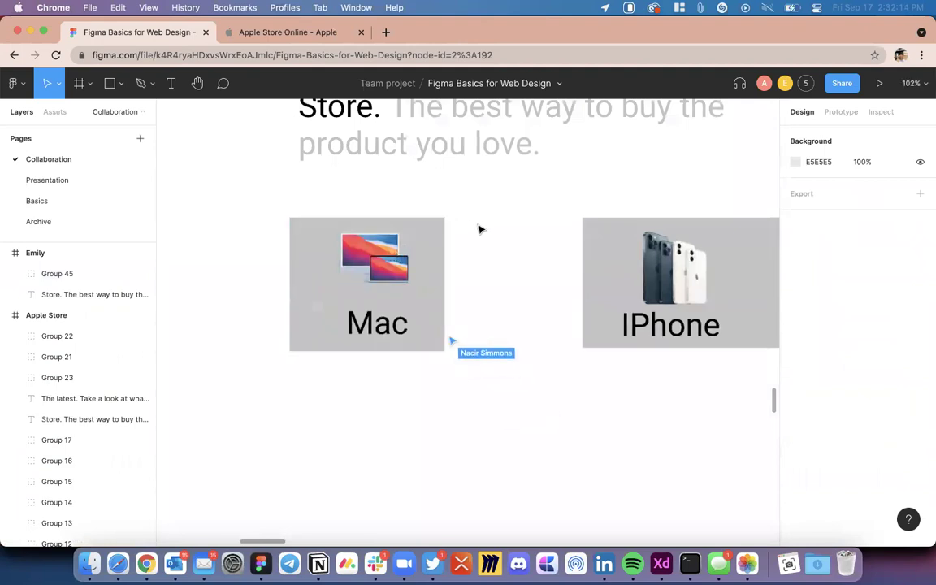
left_click(319, 407)
key("Escape")
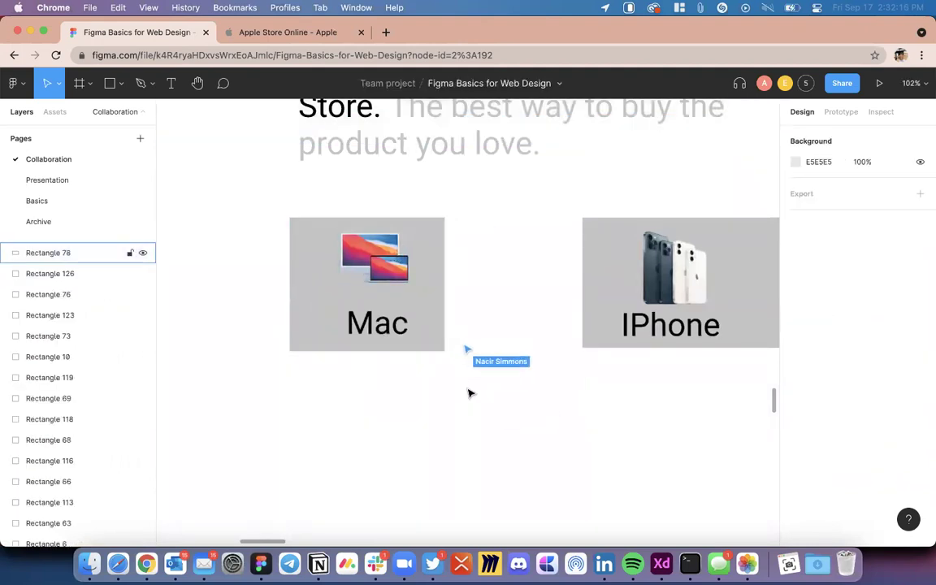
scroll(452, 358, "down", 5)
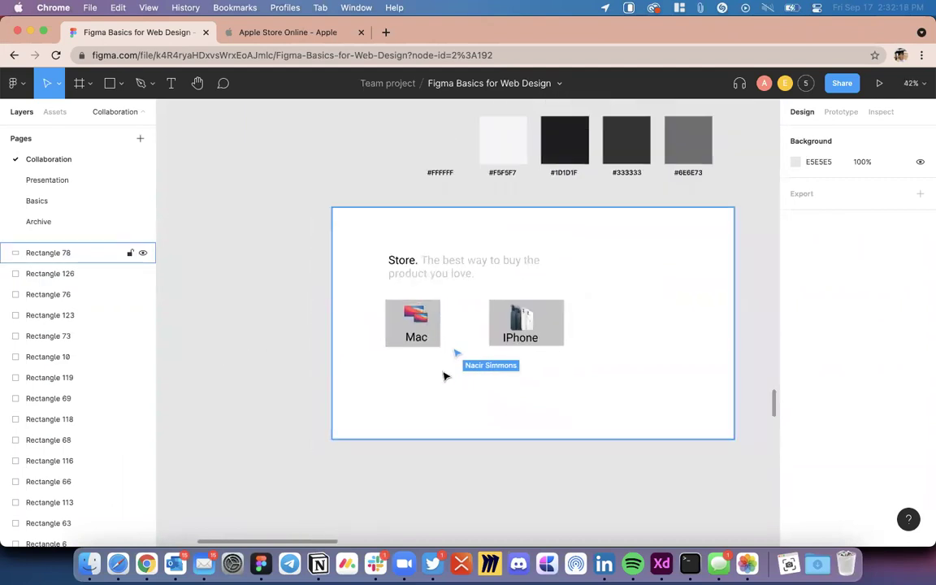
scroll(444, 376, "down", 5)
scroll(455, 311, "up", 3)
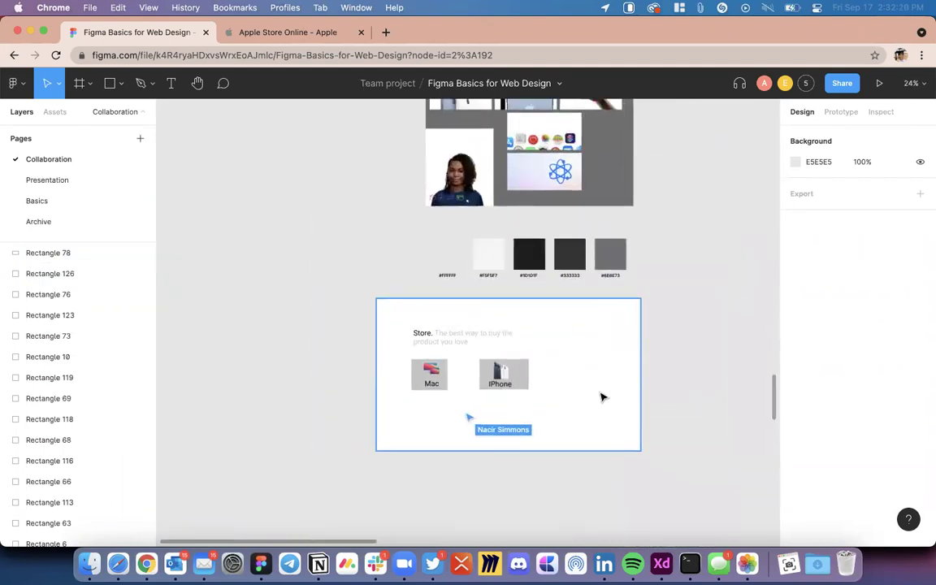
scroll(602, 397, "right", 5)
scroll(599, 403, "down", 3)
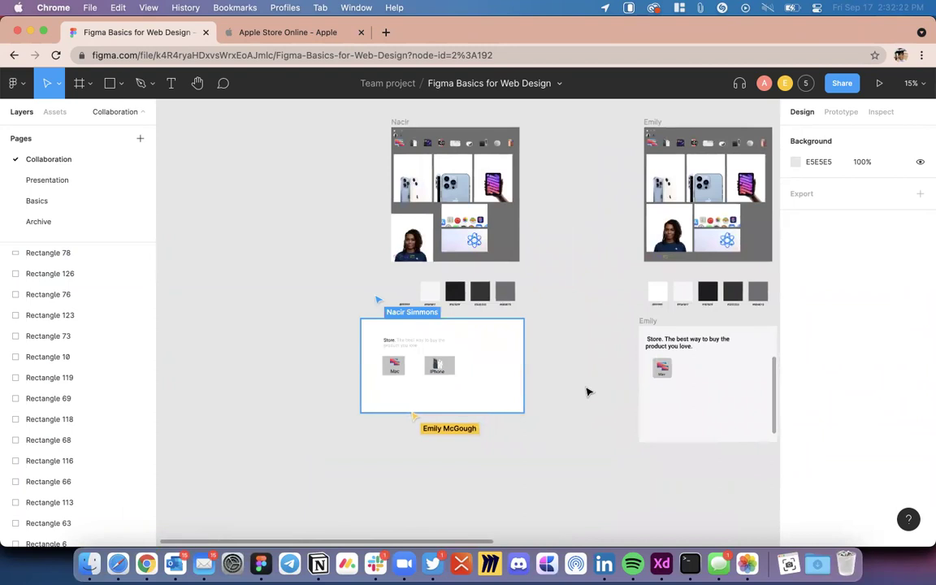
scroll(463, 394, "up", 3)
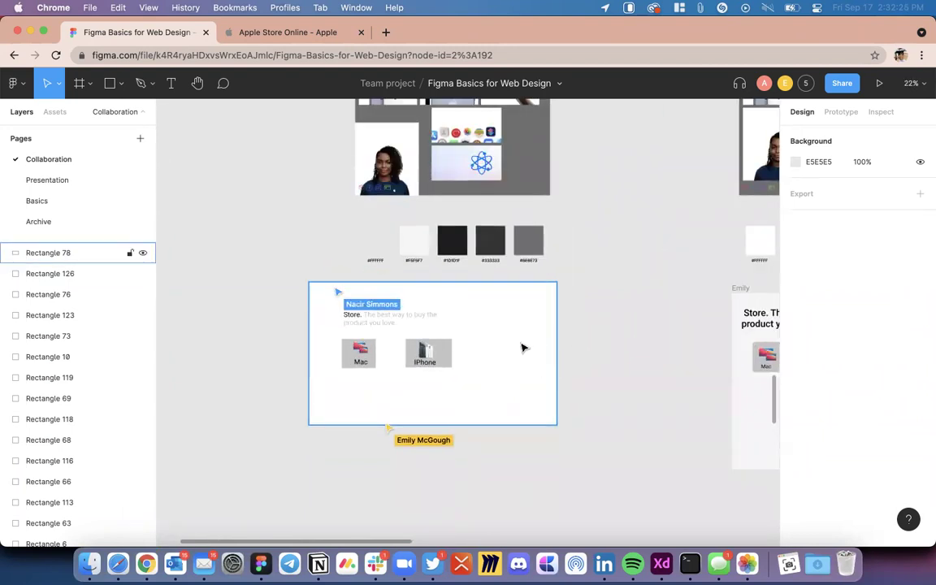
scroll(522, 346, "up", 3)
Step: Lock background Rectangle 78 using Lock/Unlock from its context menu
left_click(496, 329)
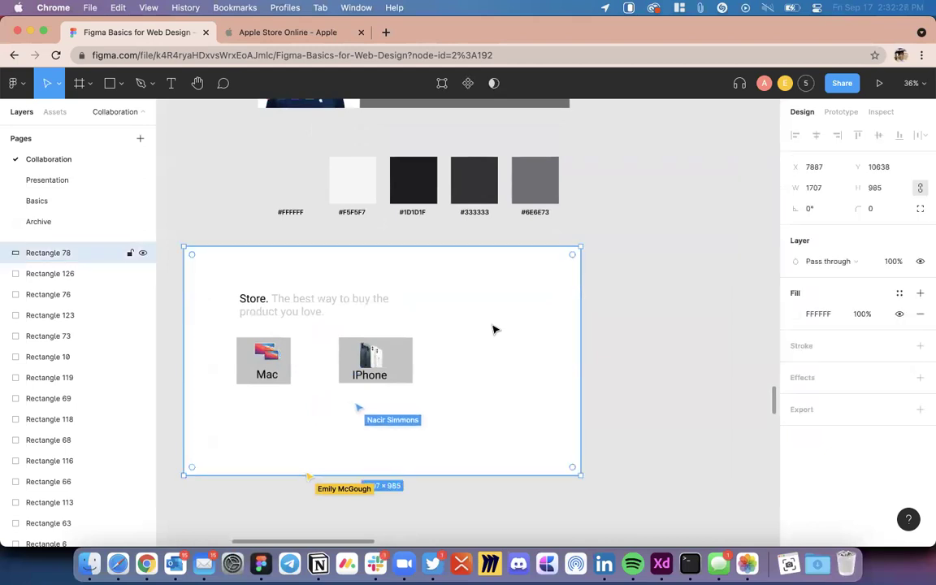
right_click(494, 329)
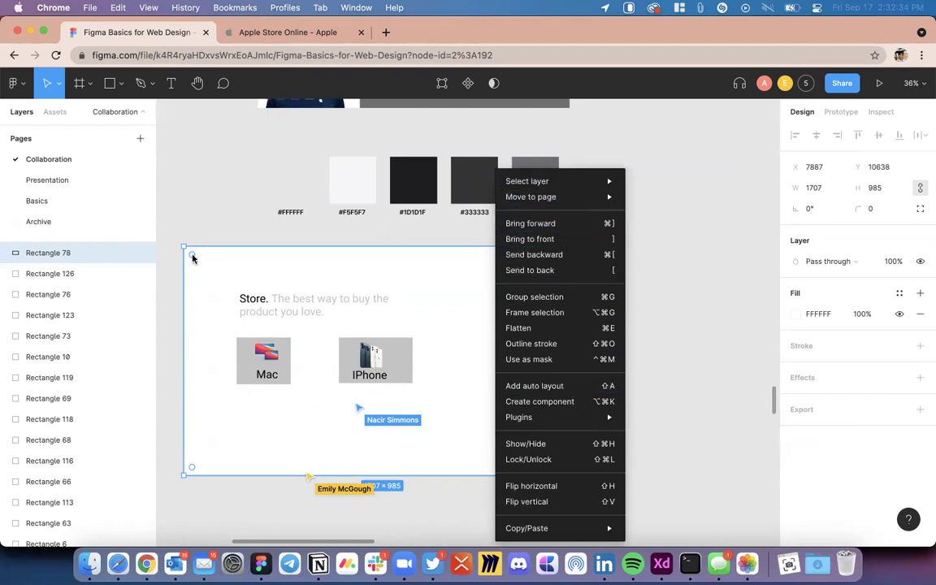
left_click(562, 459)
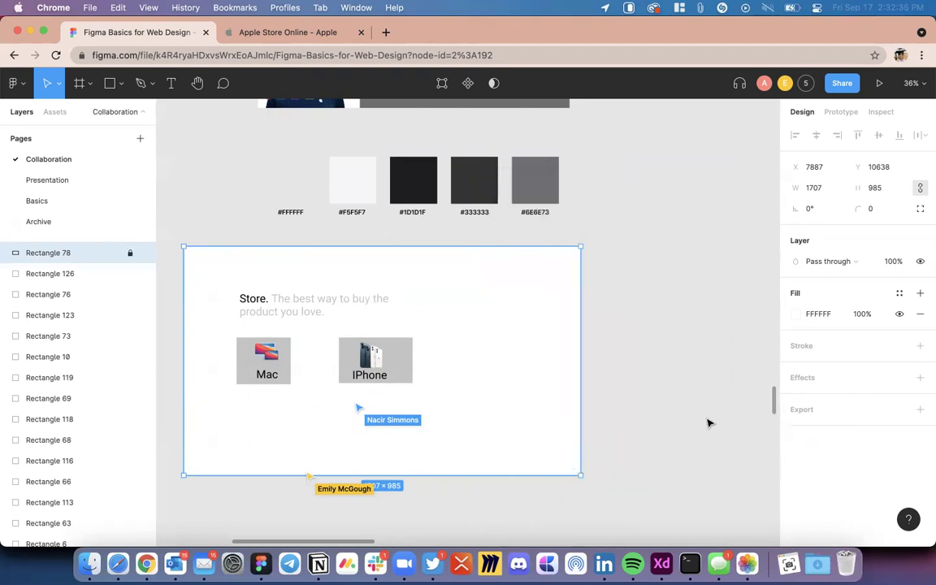
left_click(286, 464)
Step: Marquee-select all layers of the Mac card, then clear the selection
scroll(278, 462, "up", 5)
scroll(279, 462, "up", 3)
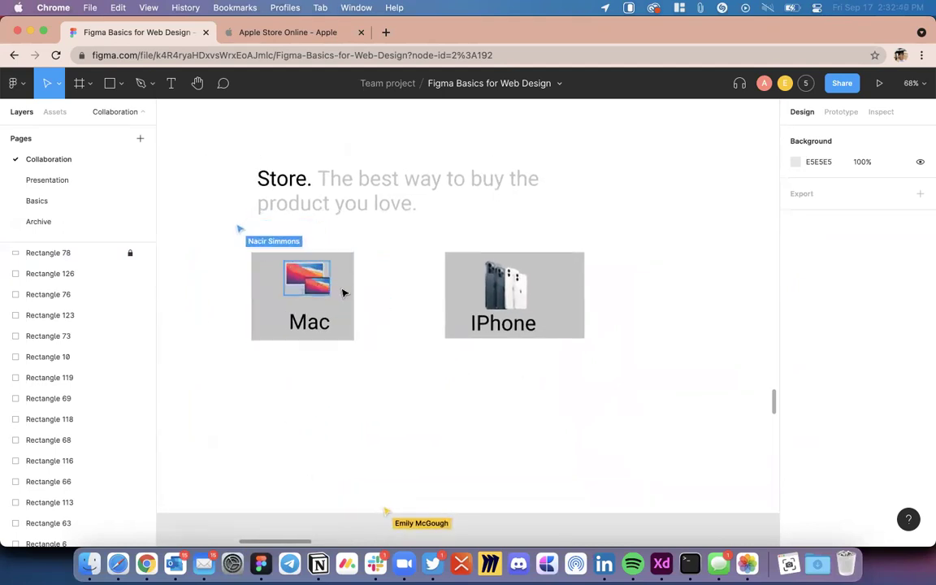
left_click_drag(344, 342, 234, 267)
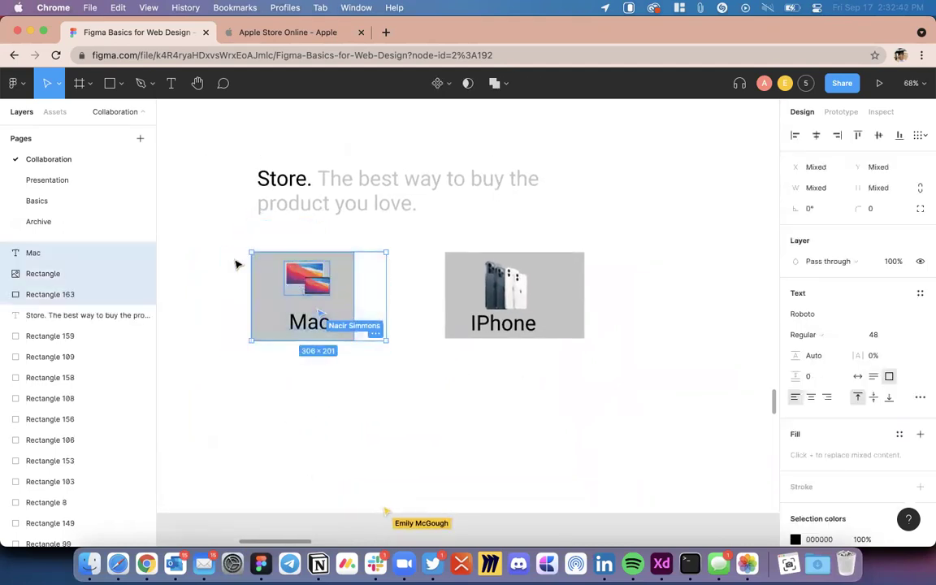
left_click(408, 444)
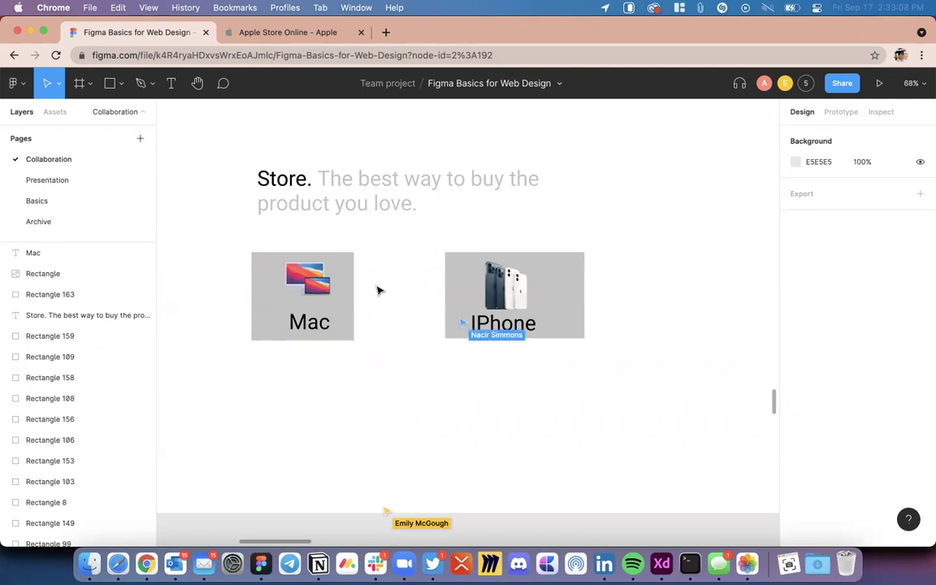
Step: Group the Mac card's label, image and grey tile with Cmd+G
left_click(335, 304)
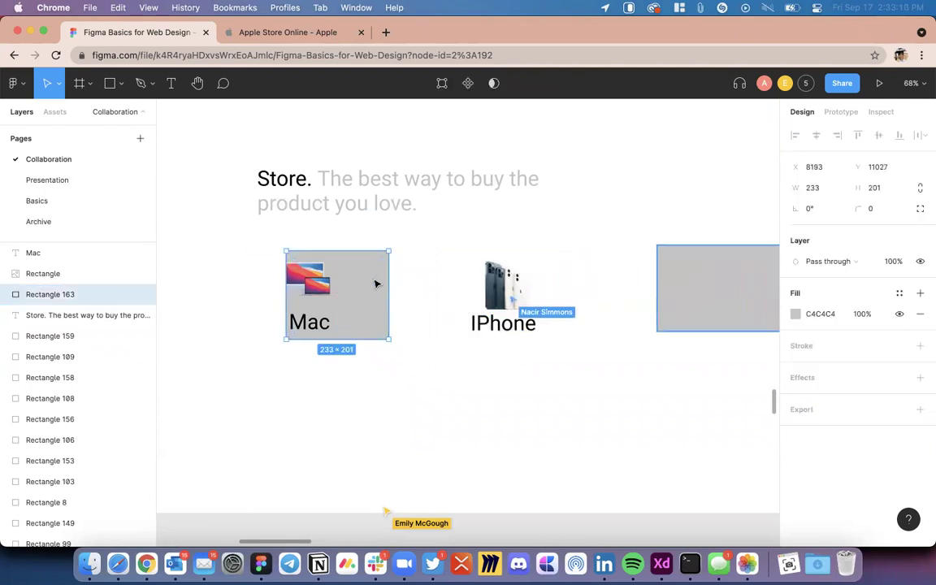
left_click(374, 251)
left_click_drag(393, 238, 244, 382)
key("super+g")
key("Escape")
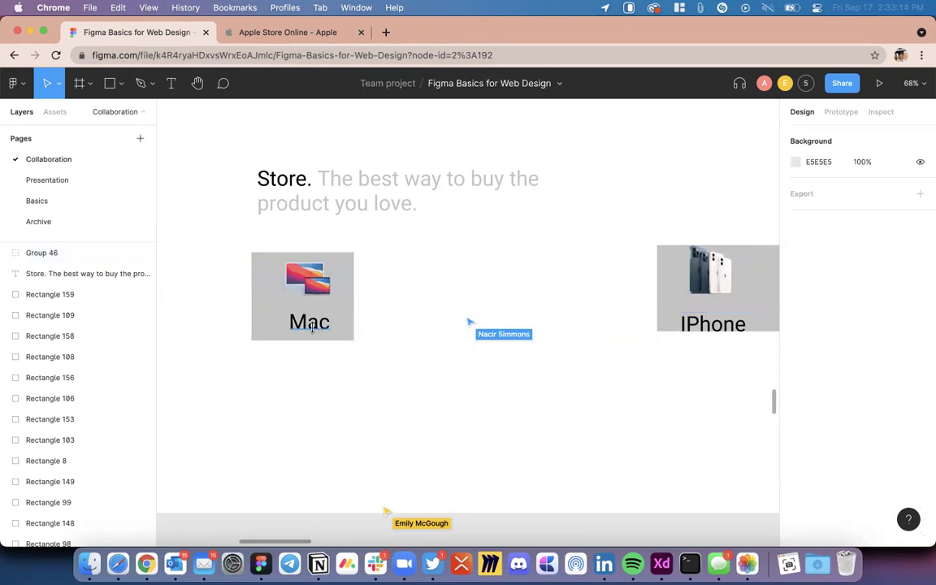
Step: Set the Mac label to auto width and centre label and image horizontally in the tile
double_click(312, 326)
left_click(857, 378)
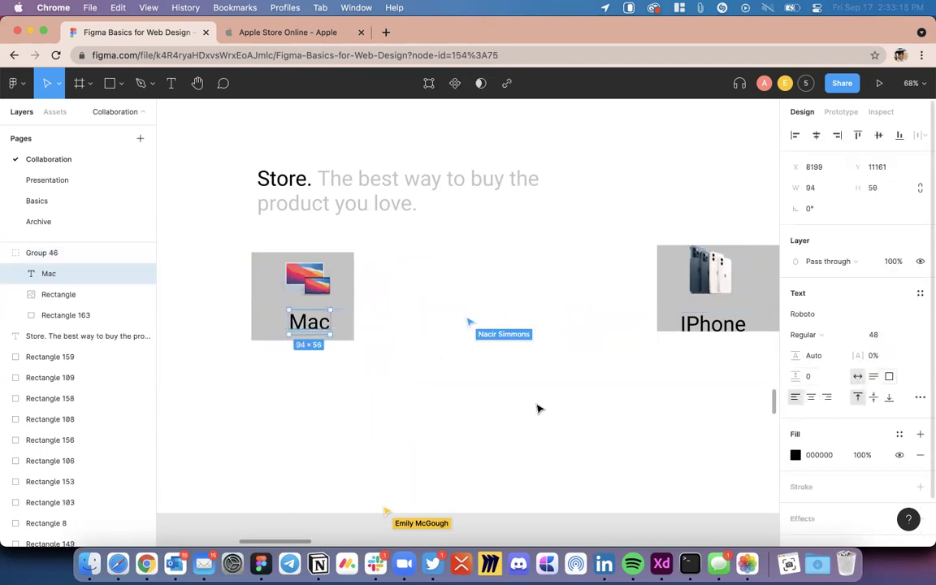
left_click(367, 365)
double_click(315, 328)
left_click(313, 280, "shift")
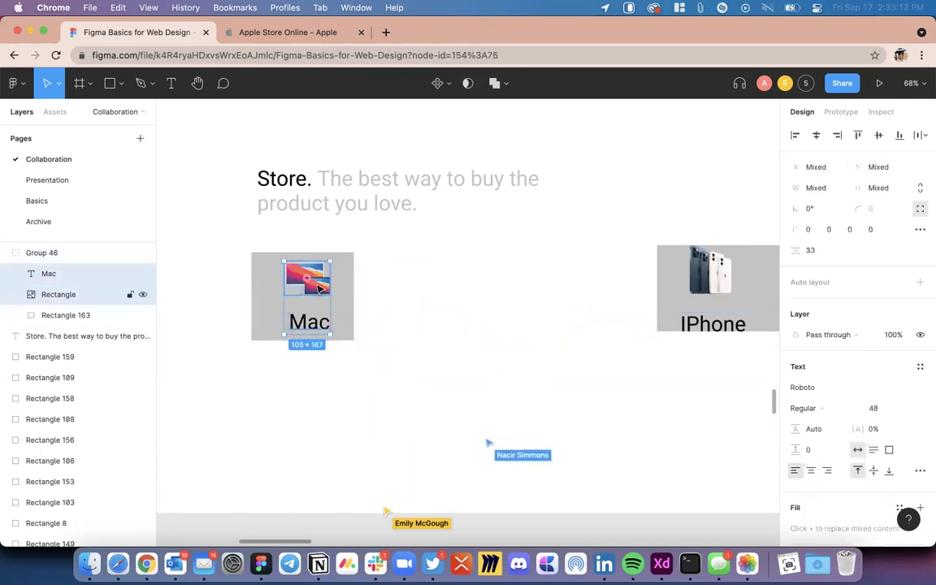
left_click(347, 296, "shift")
left_click(815, 135)
left_click(581, 302)
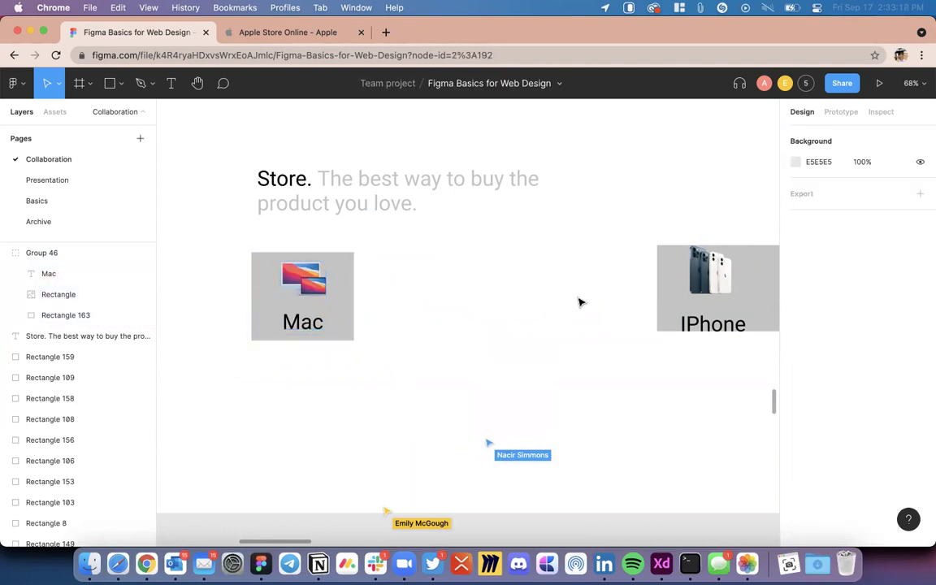
Step: Marquee-select all layers of the iPhone card and delete it
scroll(611, 306, "down", 5)
scroll(626, 309, "right", 2)
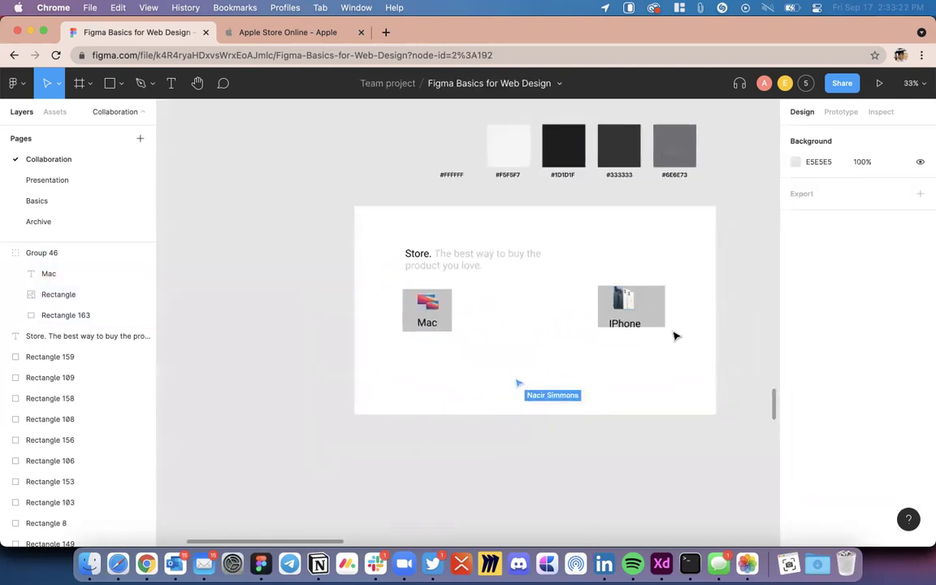
scroll(675, 334, "up", 2)
scroll(674, 334, "up", 2)
scroll(674, 335, "right", 2)
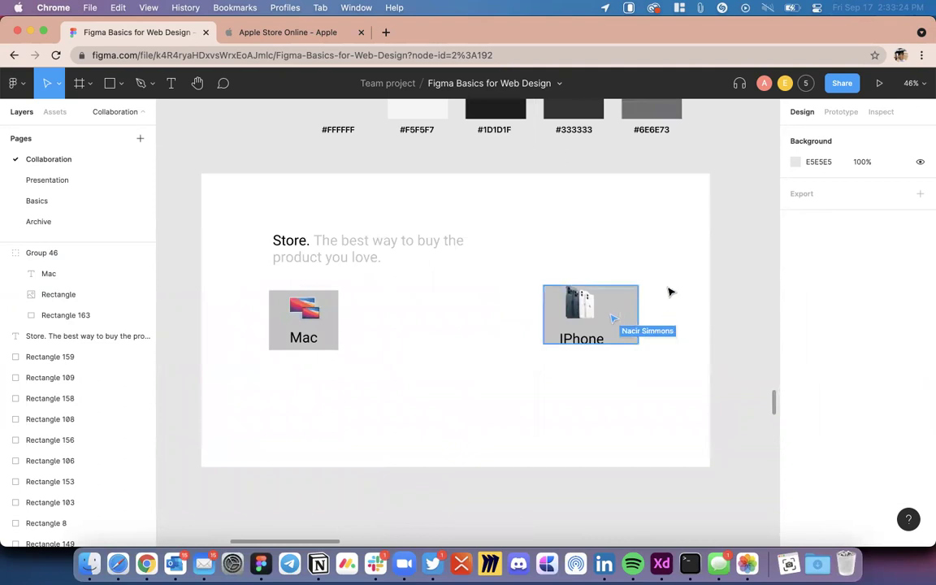
left_click_drag(664, 291, 567, 404)
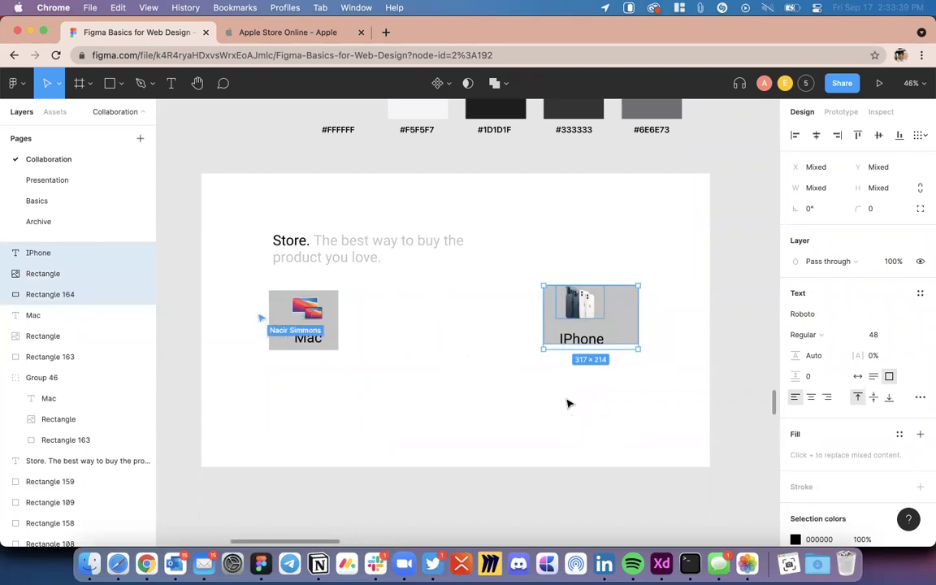
key("Delete")
Step: Reapply auto width to the Mac label and align it to the grey tile's horizontal centre
scroll(322, 351, "up", 10)
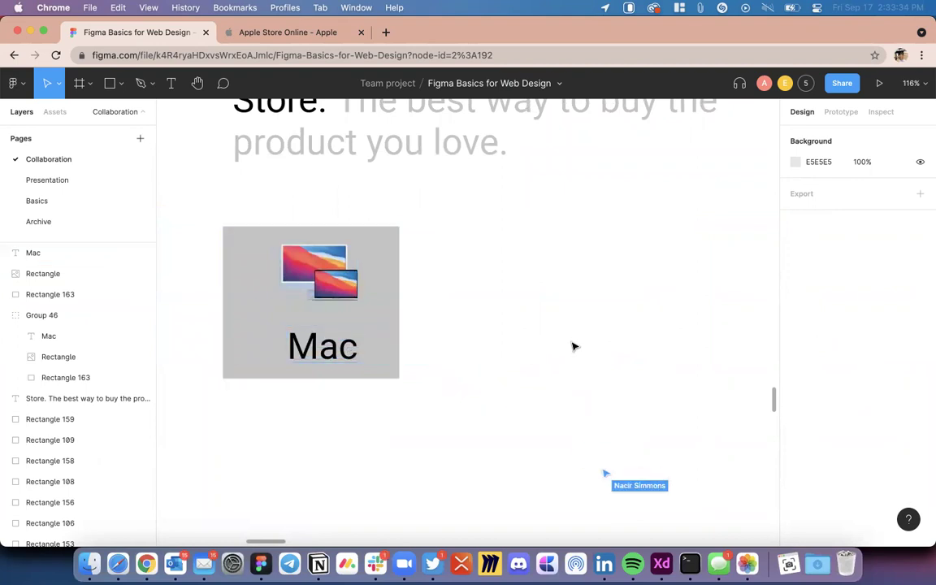
left_click(395, 347)
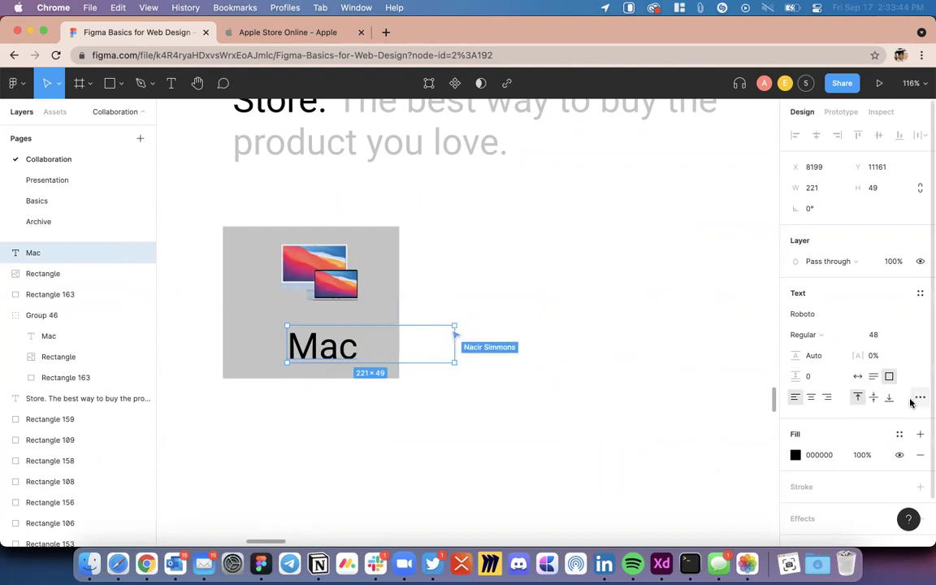
left_click(858, 377)
left_click(382, 340, "shift")
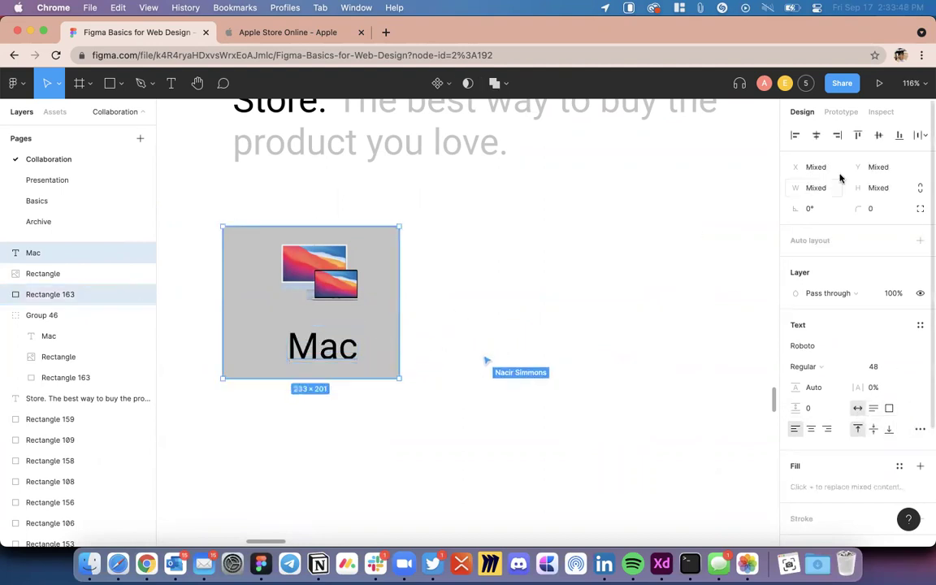
left_click(817, 135)
left_click(664, 339)
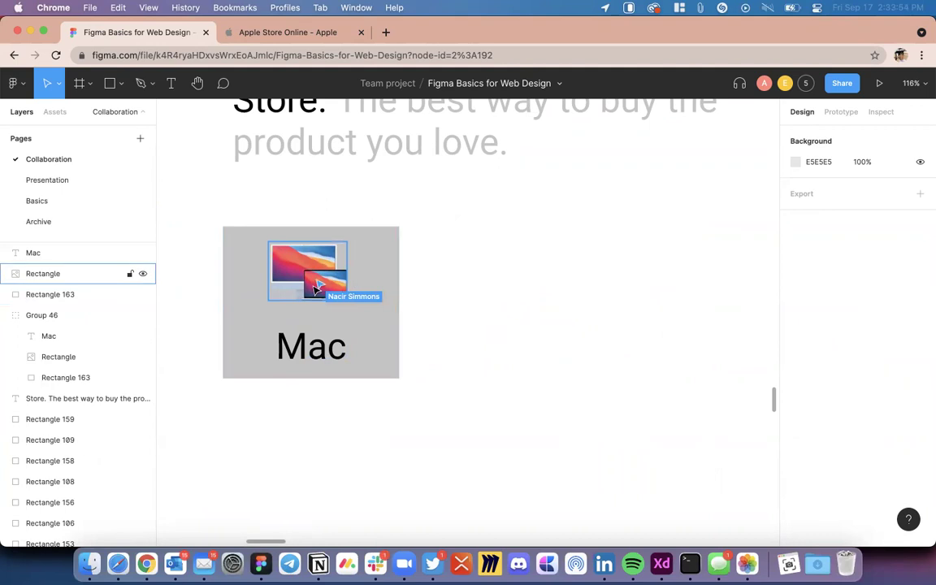
Step: Pan to the other participant's frame and undo an accidental move of its Mac tile
scroll(410, 291, "down", 5)
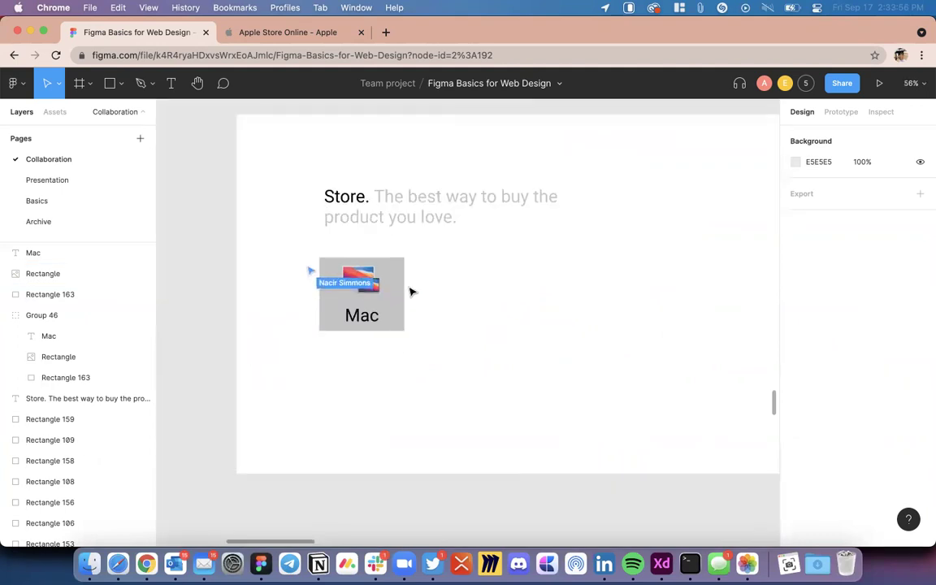
scroll(410, 292, "down", 5)
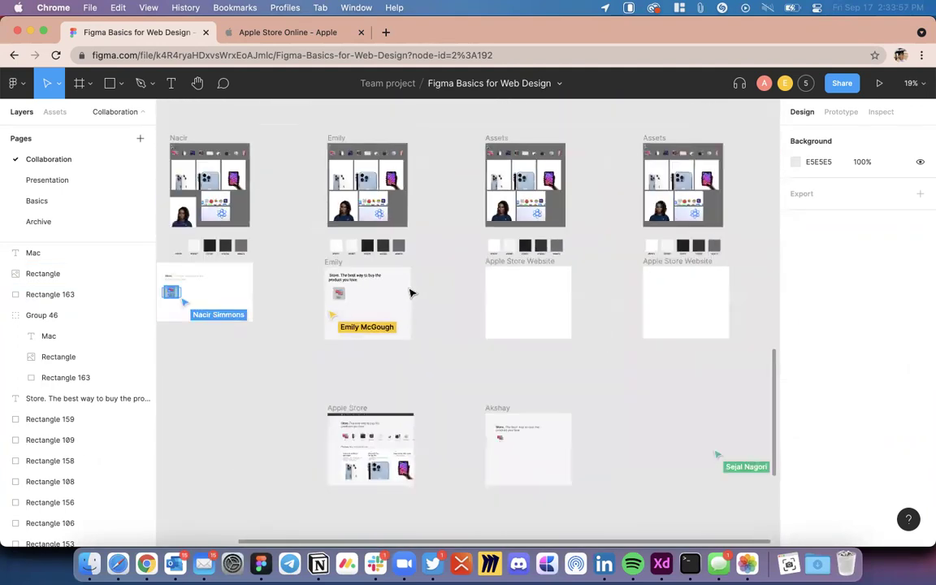
scroll(411, 291, "down", 3)
scroll(384, 382, "up", 10)
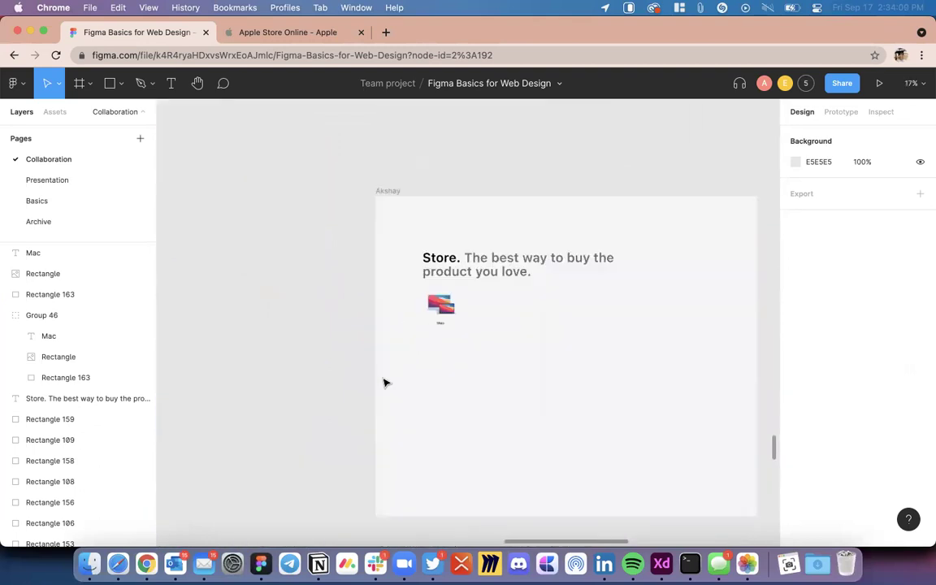
scroll(472, 343, "up", 10)
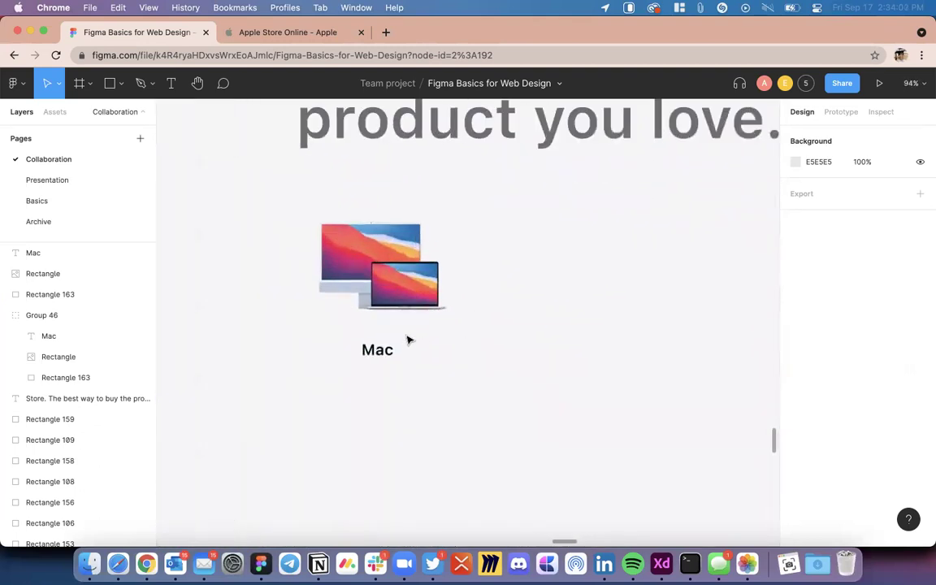
scroll(407, 340, "down", 3)
scroll(408, 340, "up", 4)
scroll(375, 313, "up", 5)
left_click_drag(377, 309, 528, 373)
key("ctrl+z")
key("ctrl+z")
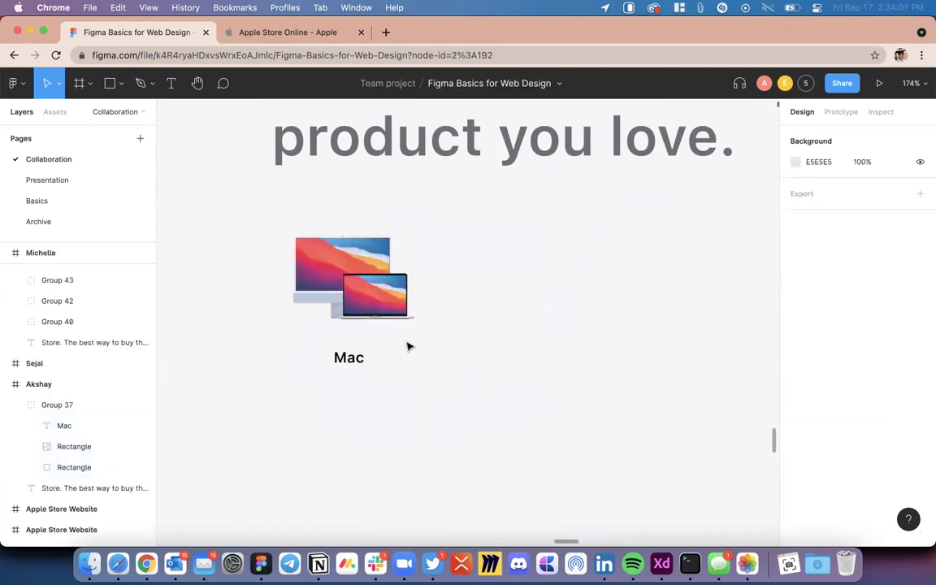
Step: Alt-drag a copy of Group 37 rightward, then repeat Cmd+D to build a row of nine tiles
left_click(359, 306)
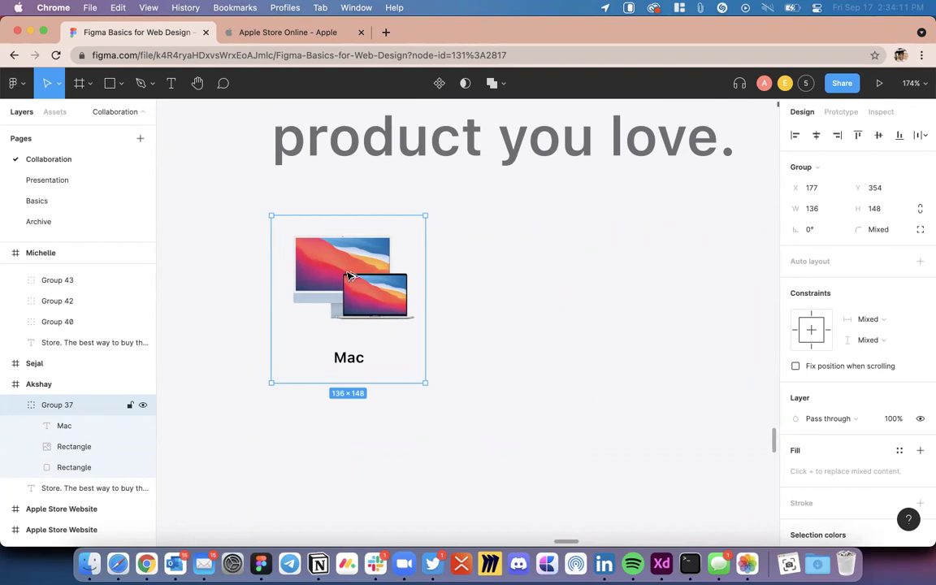
left_click_drag(347, 276, 512, 256)
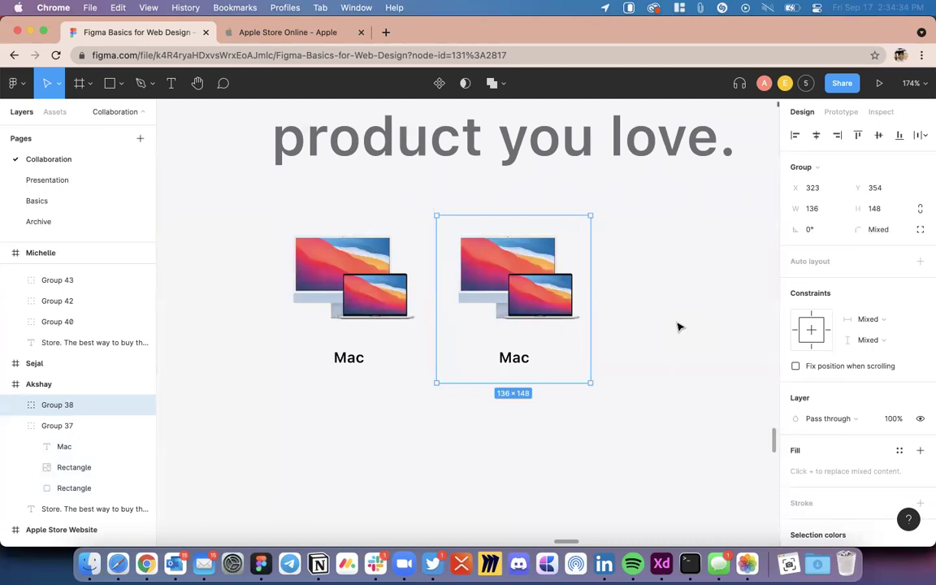
scroll(679, 327, "down", 5)
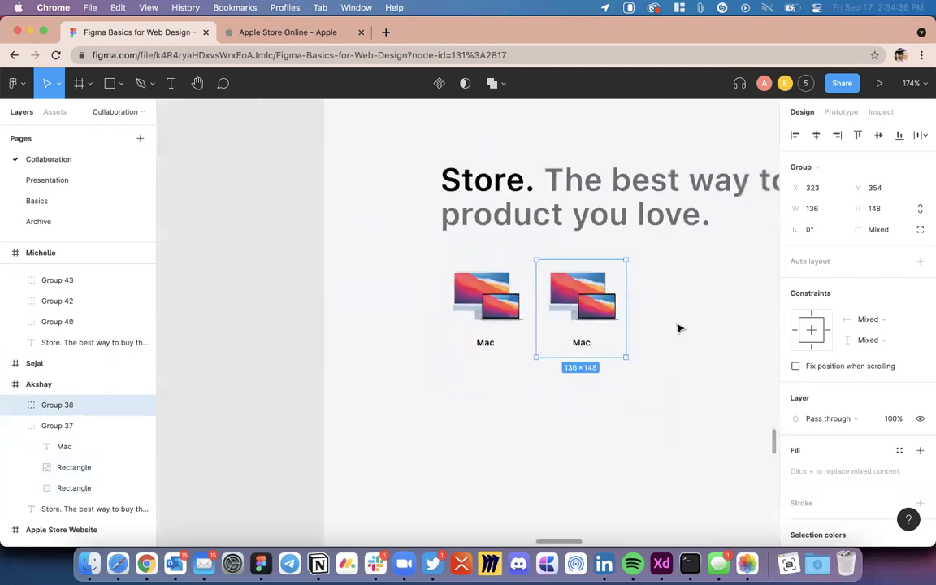
key("super+d")
key("super+d")
key("super+d")
key("super+d")
scroll(678, 327, "right", 5)
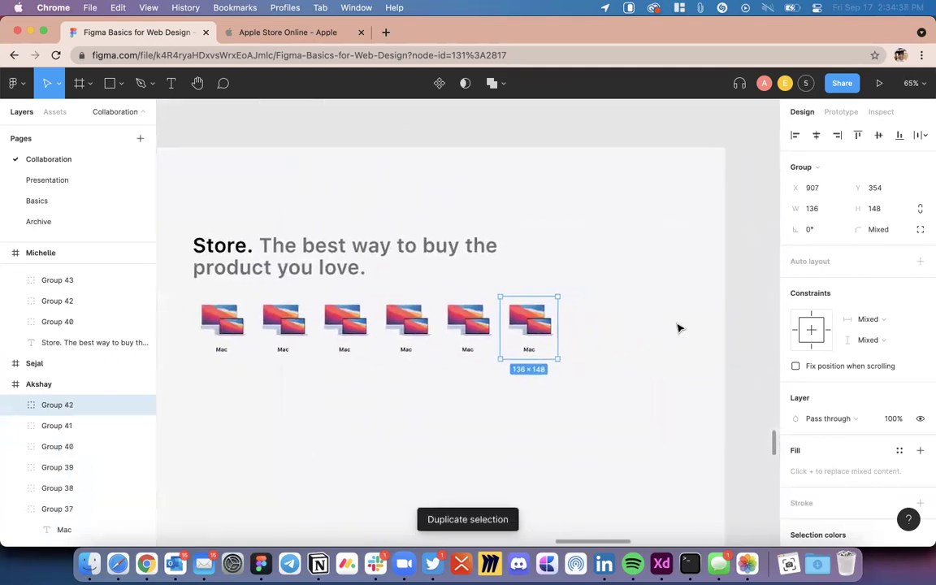
key("super+d")
key("super+f")
key("Escape")
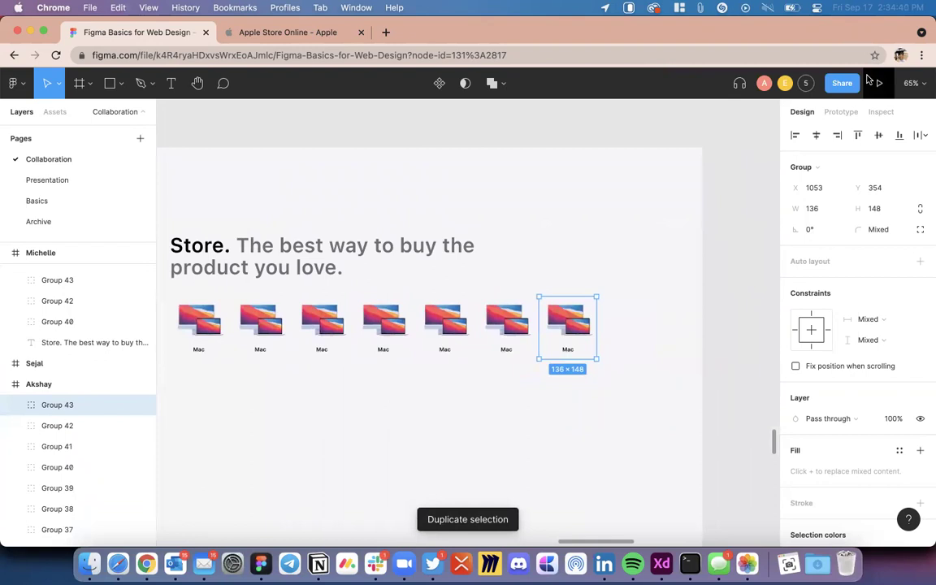
key("super+d")
key("super+d")
left_click(748, 306)
Step: Pan through the next participant's frame and select the last Mac tile in its row
scroll(749, 309, "down", 5)
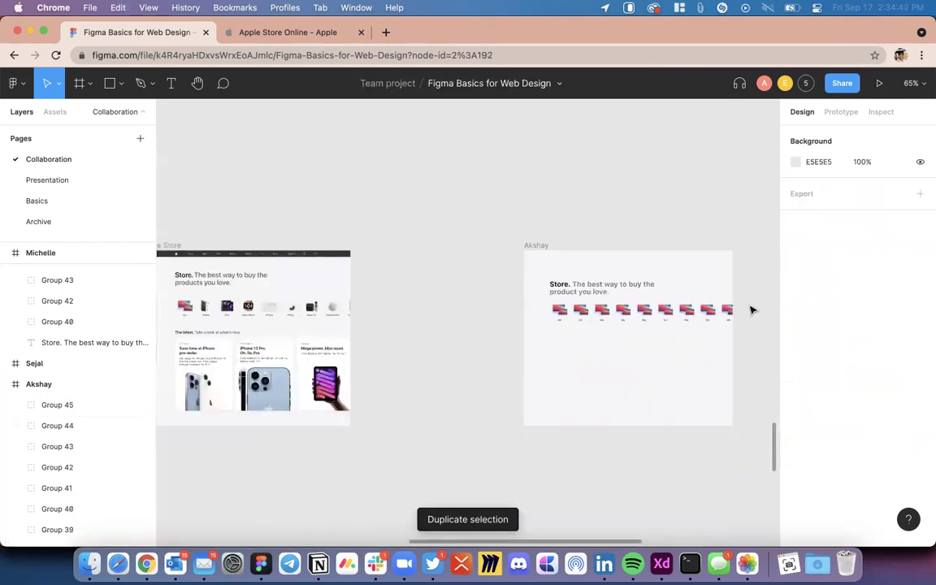
scroll(750, 309, "down", 5)
scroll(752, 310, "down", 5)
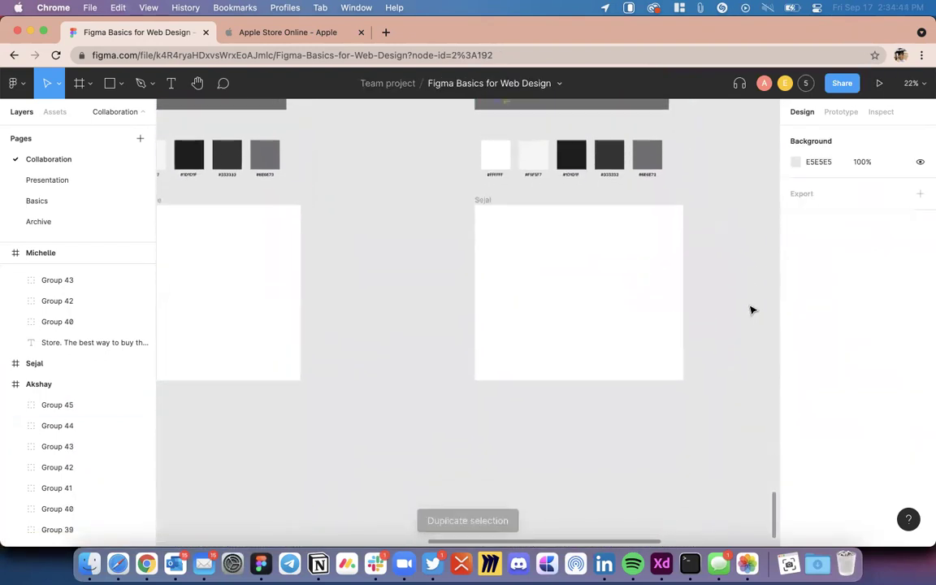
scroll(751, 310, "down", 3)
scroll(751, 310, "up", 2)
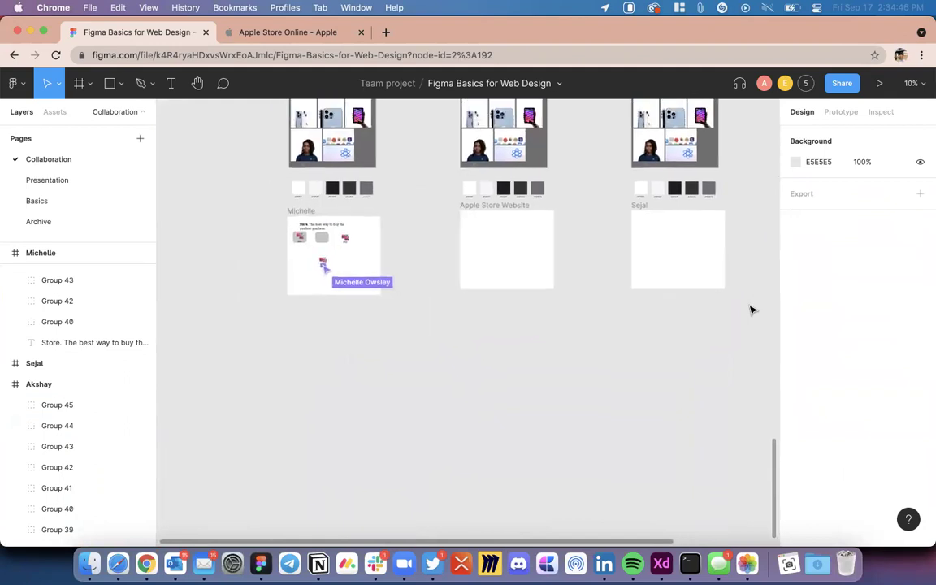
scroll(750, 309, "down", 5)
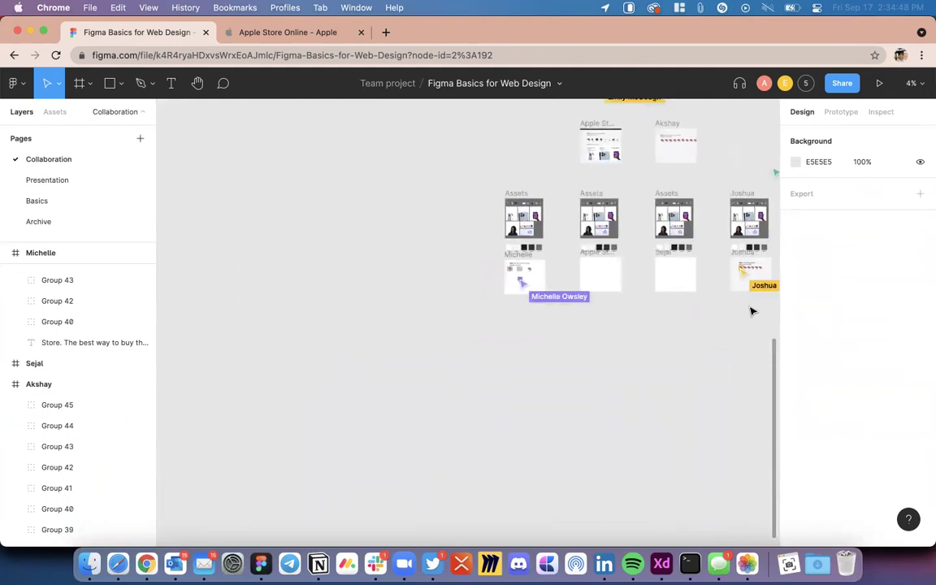
scroll(549, 298, "up", 8)
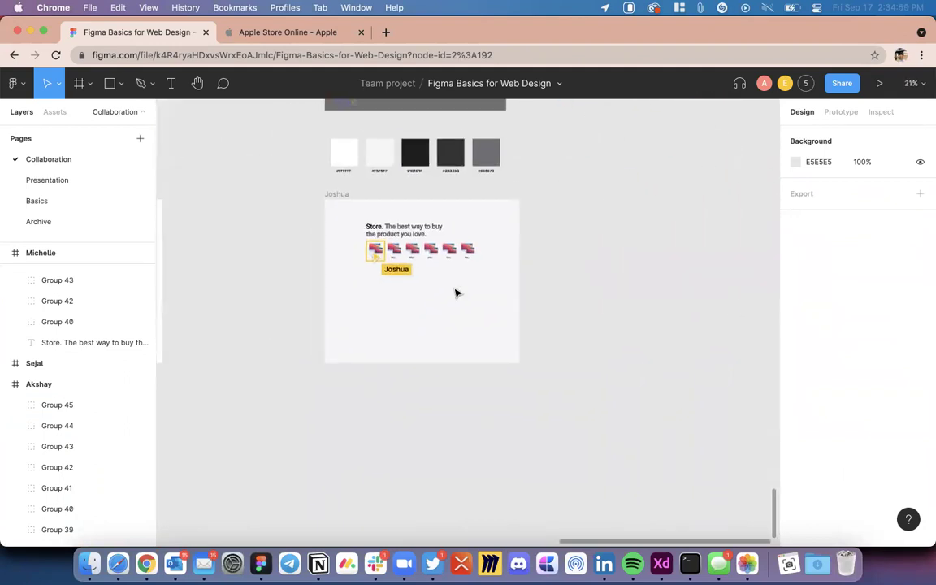
left_click(511, 227)
Step: Marquee-select the grey rectangle and two Mac tiles, then zoom out to about 7%
scroll(566, 336, "down", 4)
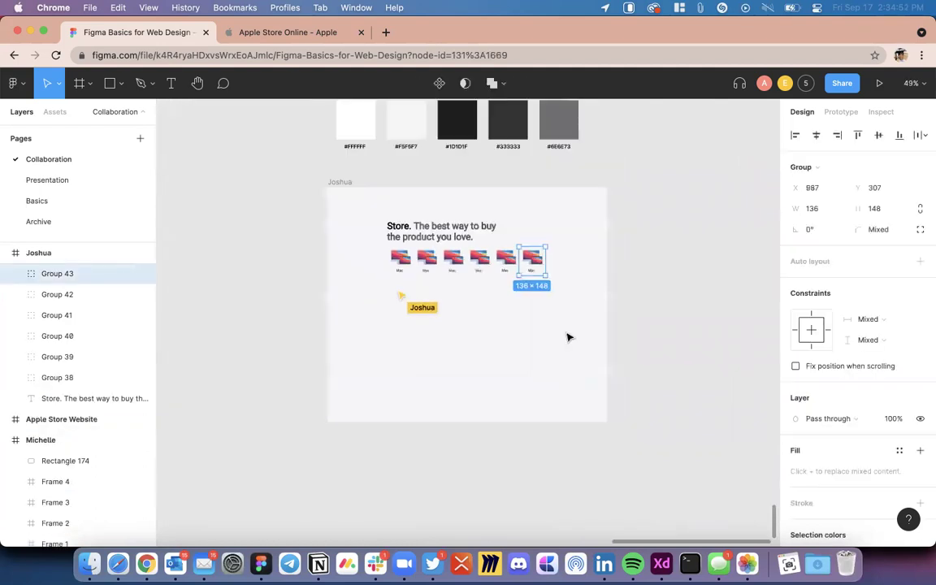
scroll(568, 336, "left", 10)
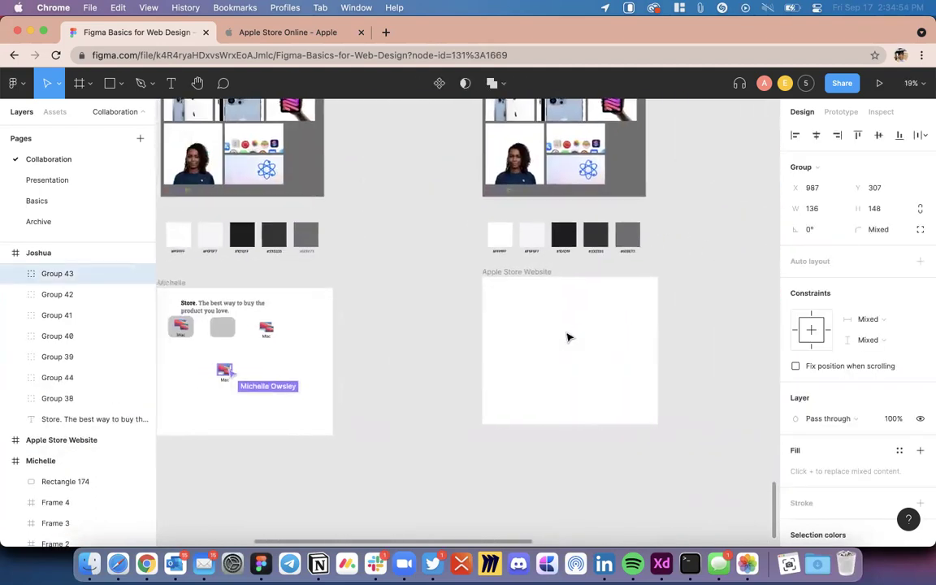
scroll(350, 334, "up", 5)
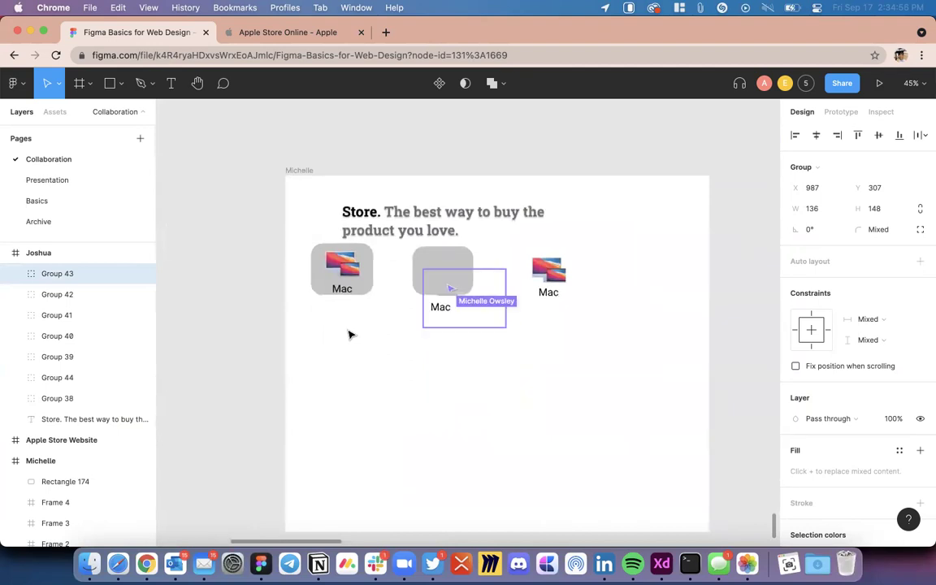
scroll(451, 336, "up", 3)
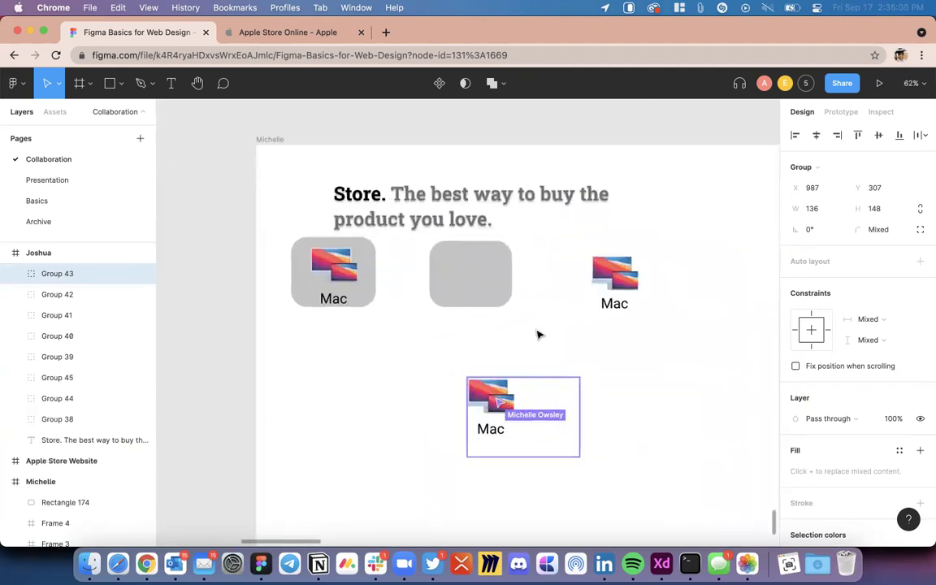
left_click(482, 284)
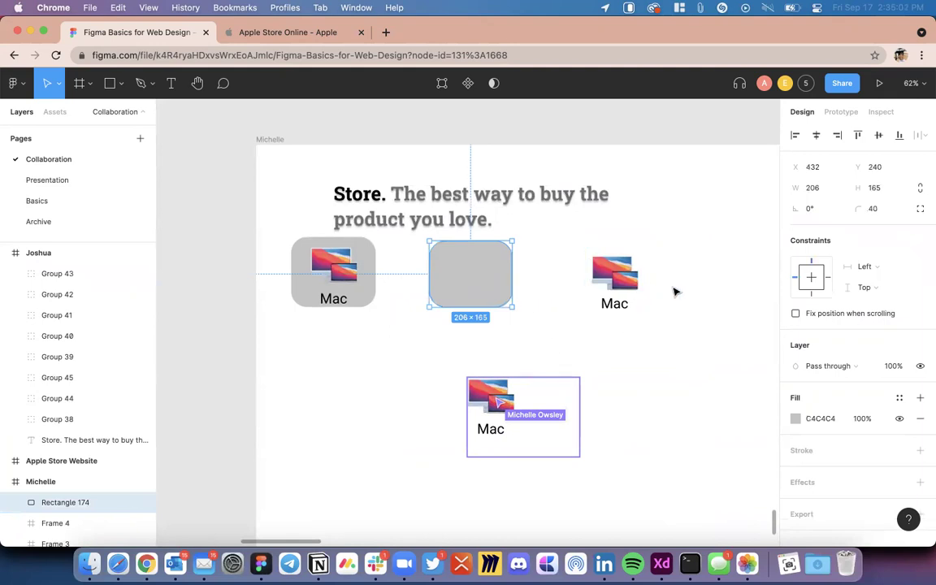
left_click(686, 263)
left_click_drag(690, 243, 460, 446)
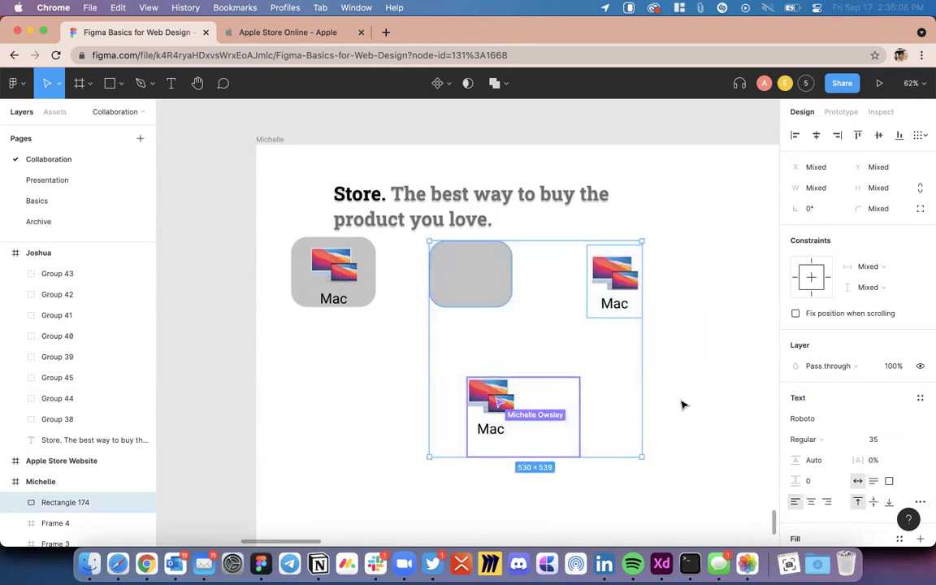
scroll(682, 405, "right", 2)
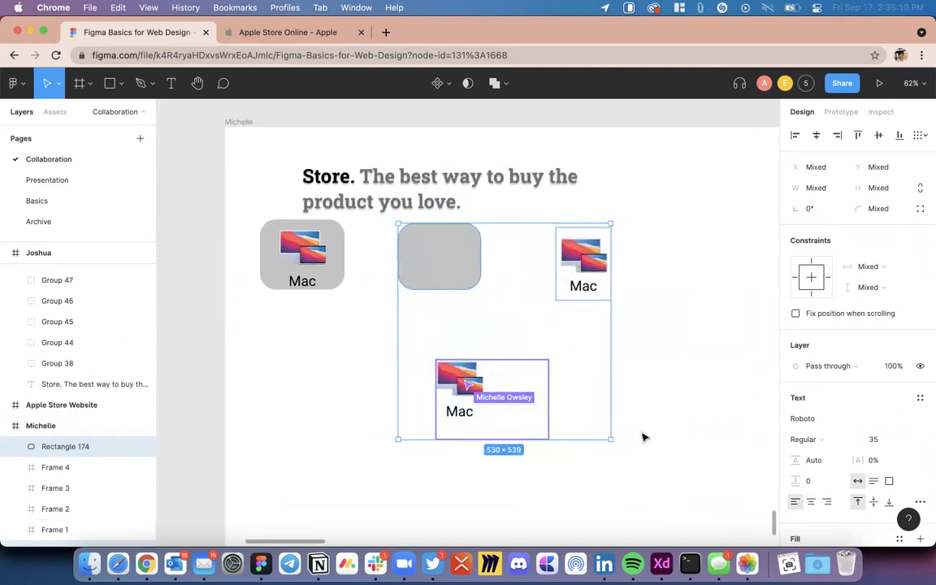
left_click(650, 282)
left_click_drag(654, 249, 424, 435)
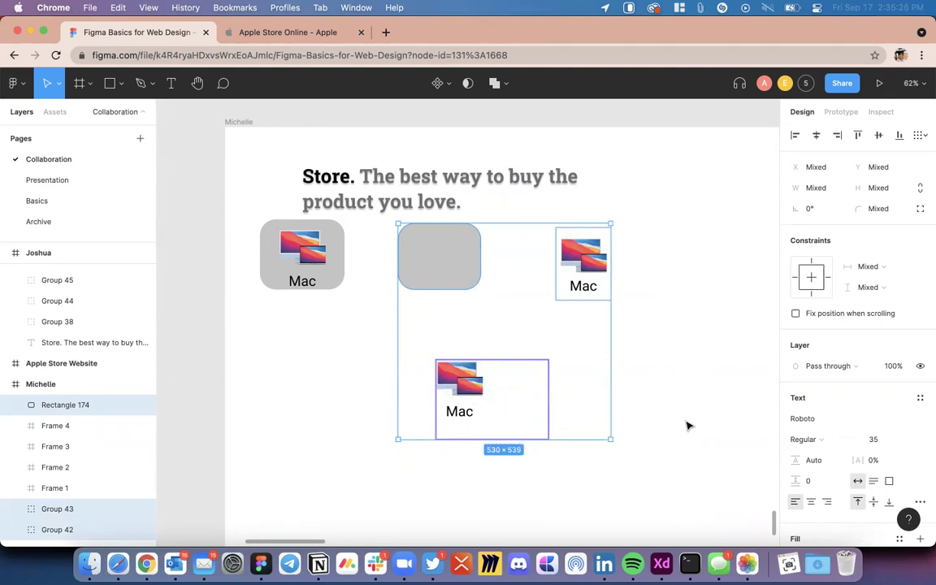
scroll(661, 388, "down", 5)
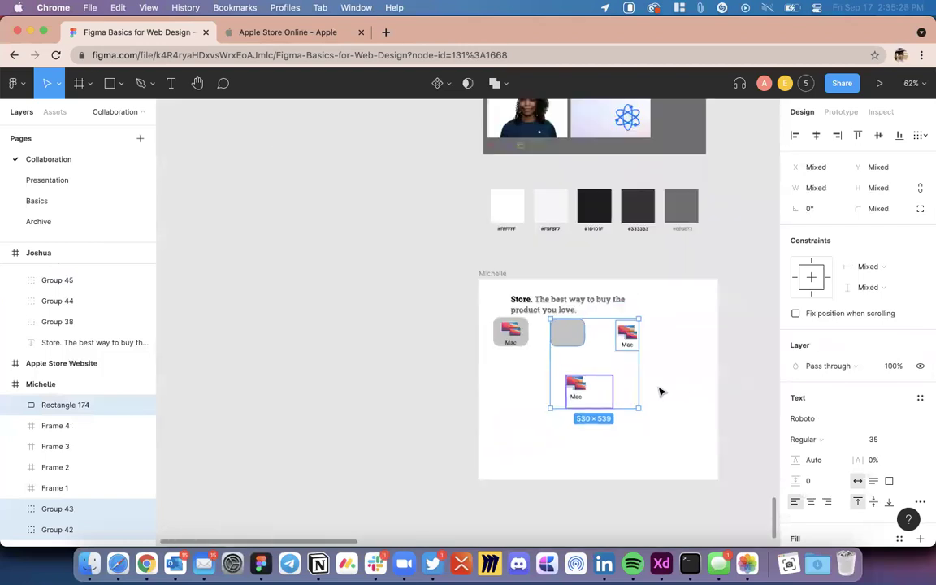
scroll(660, 389, "down", 10)
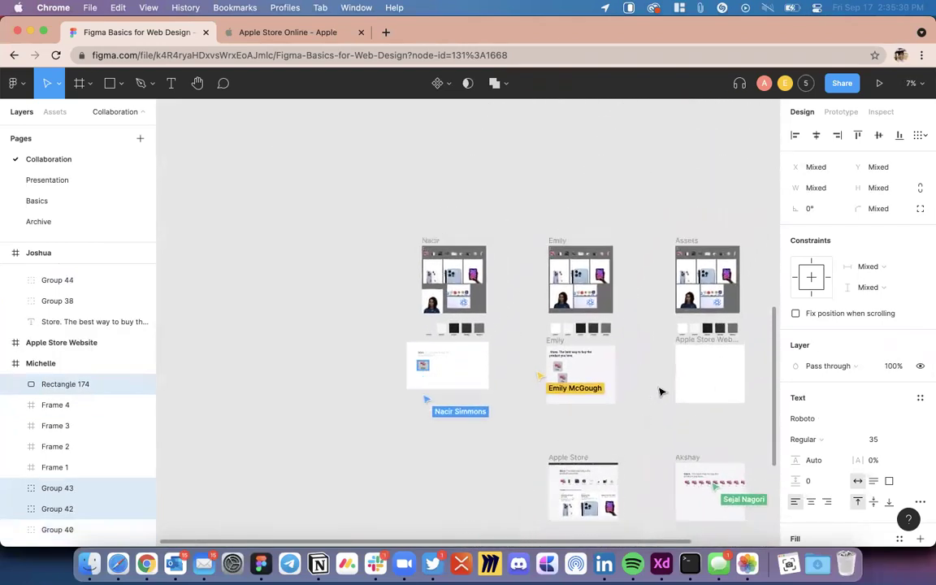
Step: Zoom into the participant's frame and select the lower Mac card below the Store headline
scroll(502, 389, "up", 10)
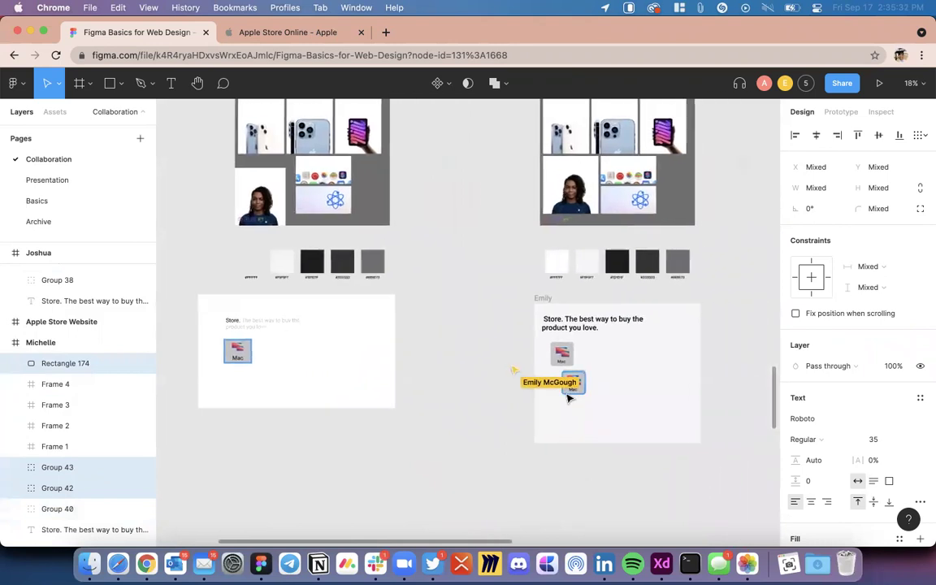
scroll(569, 398, "up", 2)
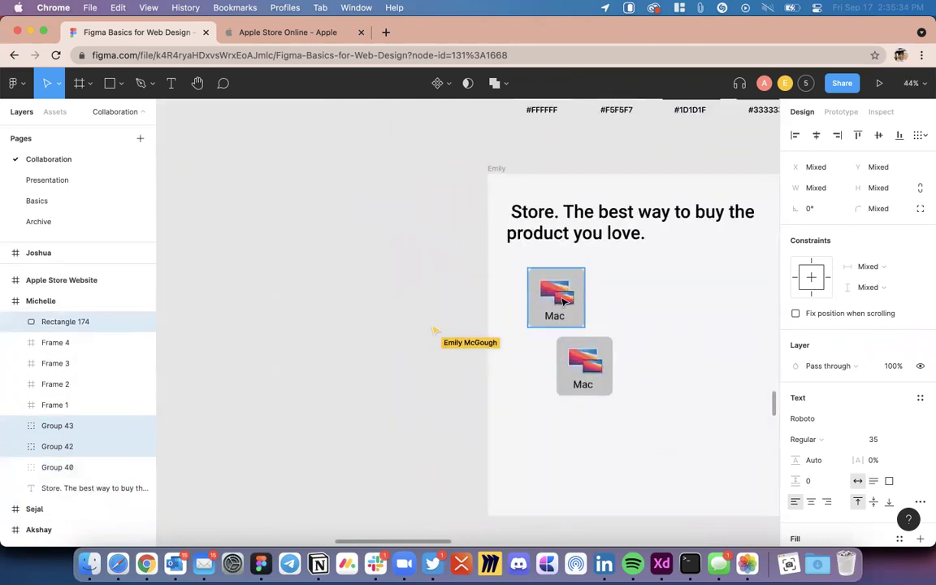
scroll(575, 387, "right", 3)
scroll(536, 387, "up", 2)
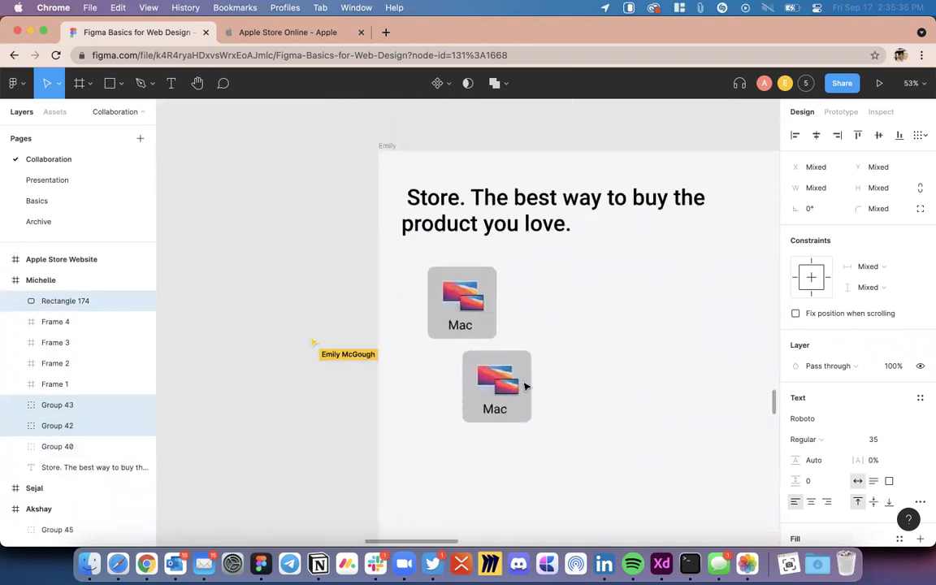
left_click(552, 358)
left_click_drag(551, 348, 441, 456)
scroll(518, 439, "up", 3)
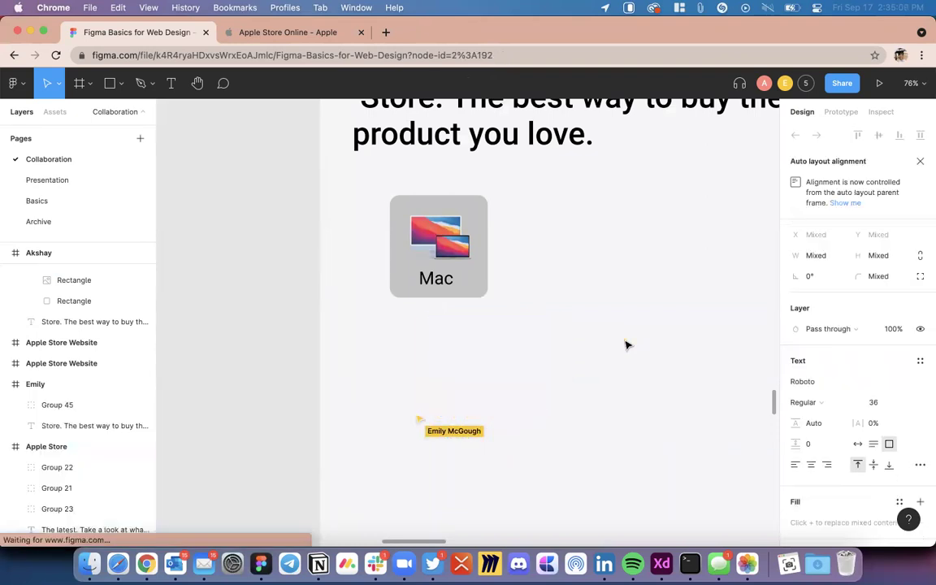
Step: Move the Mac card slightly right and down beneath the Store headline, then deselect it
scroll(479, 365, "up", 2)
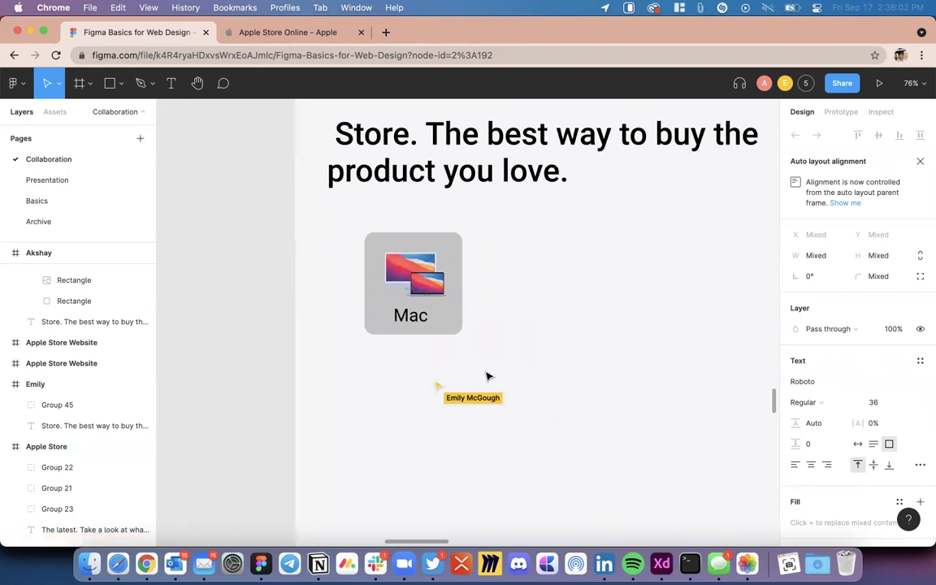
scroll(456, 324, "up", 1)
left_click(447, 325)
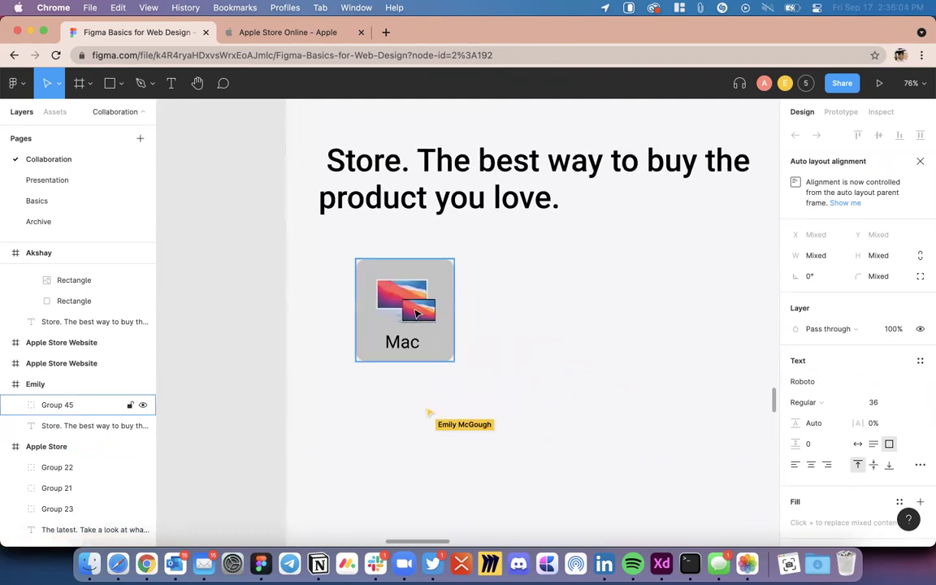
left_click_drag(447, 325, 517, 344)
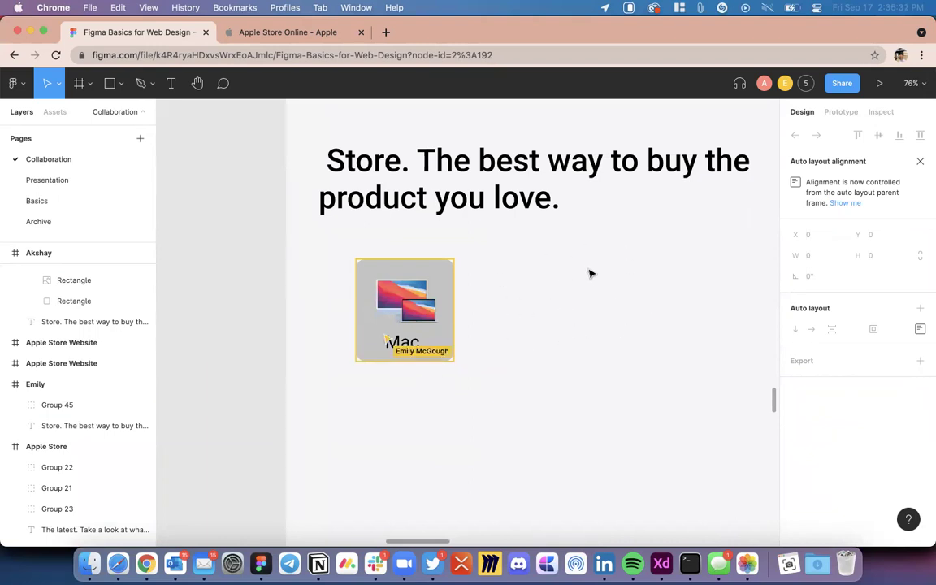
left_click(495, 332)
Step: Delete the eight duplicate Mac tiles, Groups 38–46, leaving only the first
scroll(495, 333, "down", 6)
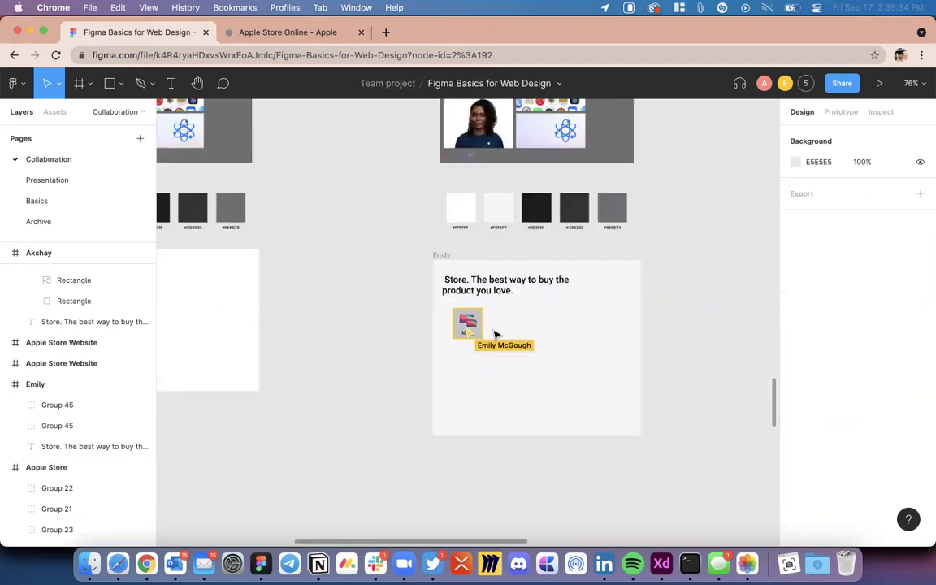
scroll(495, 334, "down", 3)
scroll(596, 363, "down", 8)
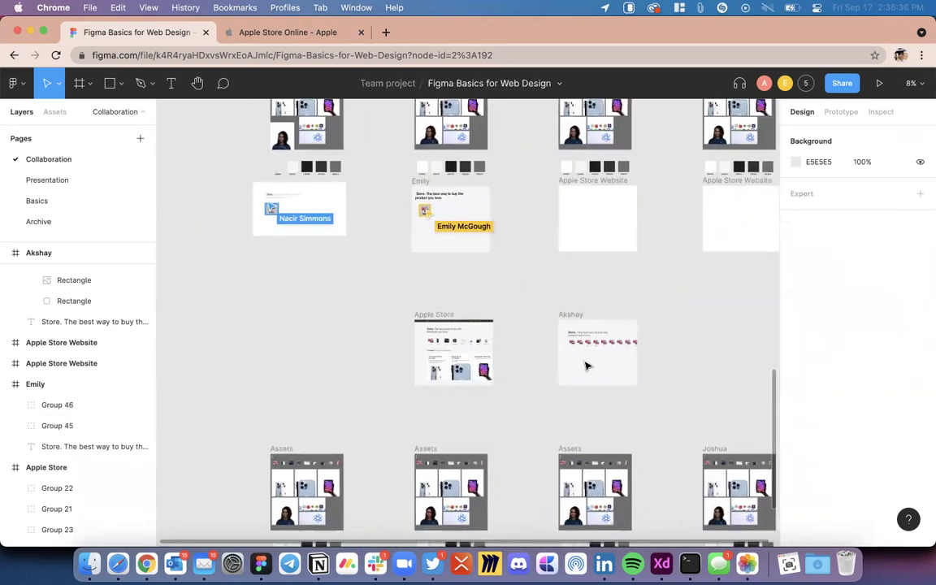
scroll(607, 365, "up", 5)
scroll(569, 357, "up", 10)
scroll(576, 294, "right", 5)
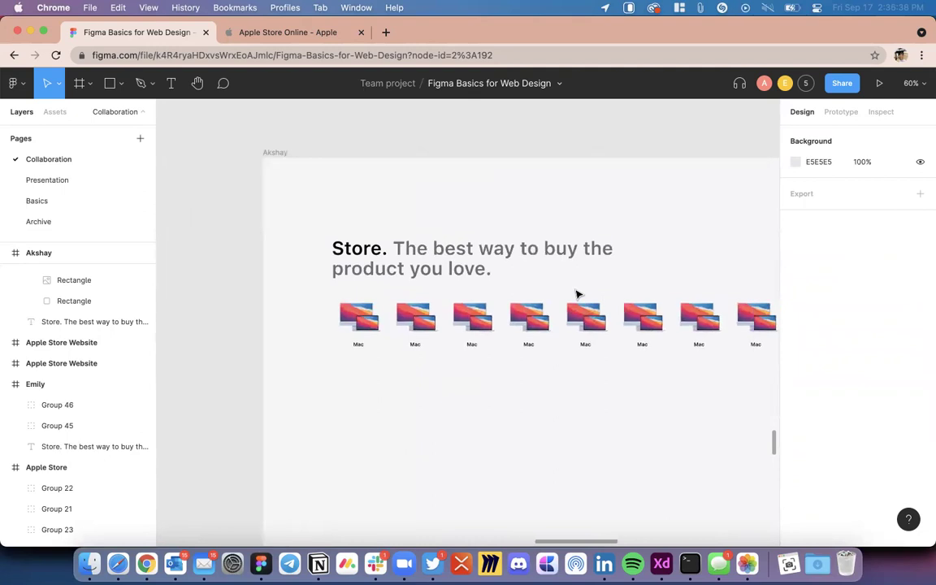
left_click_drag(746, 291, 361, 379)
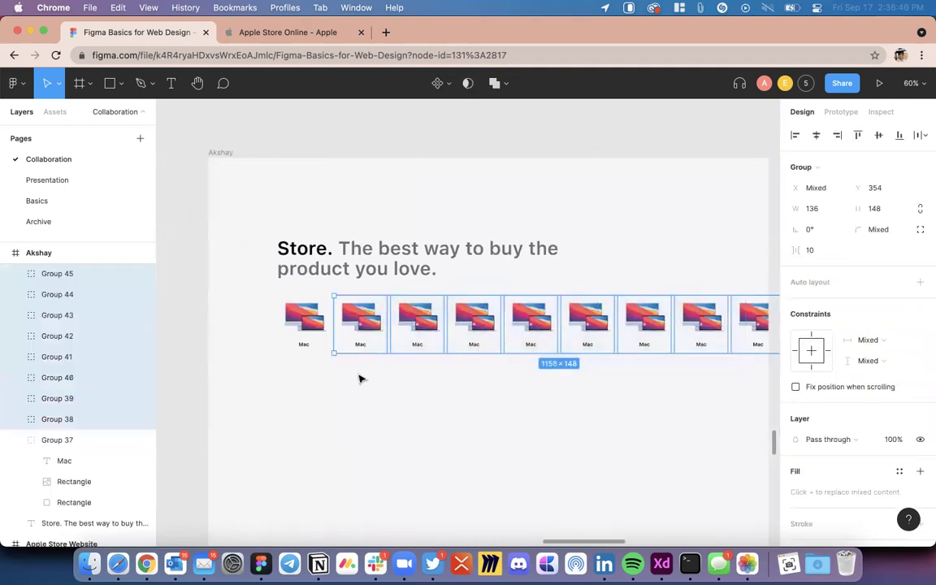
key("Delete")
Step: Zoom in and select the remaining Mac tile, Group 37
scroll(334, 393, "up", 5)
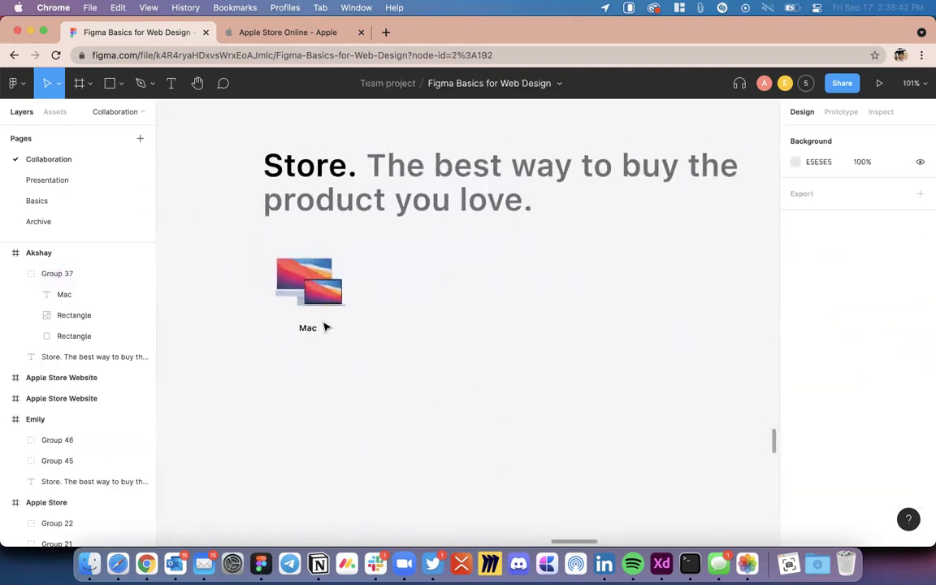
scroll(341, 323, "down", 2)
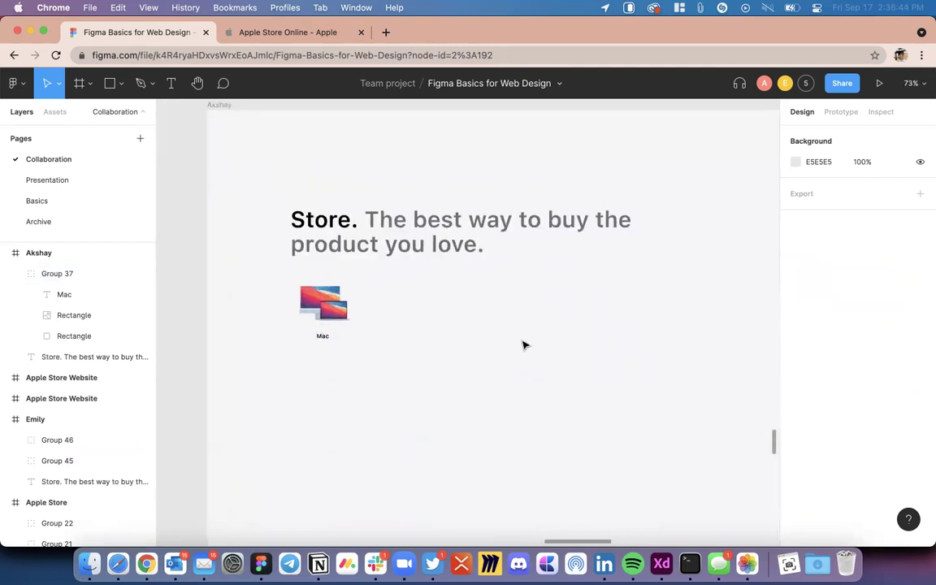
scroll(523, 342, "down", 5)
scroll(523, 337, "up", 2)
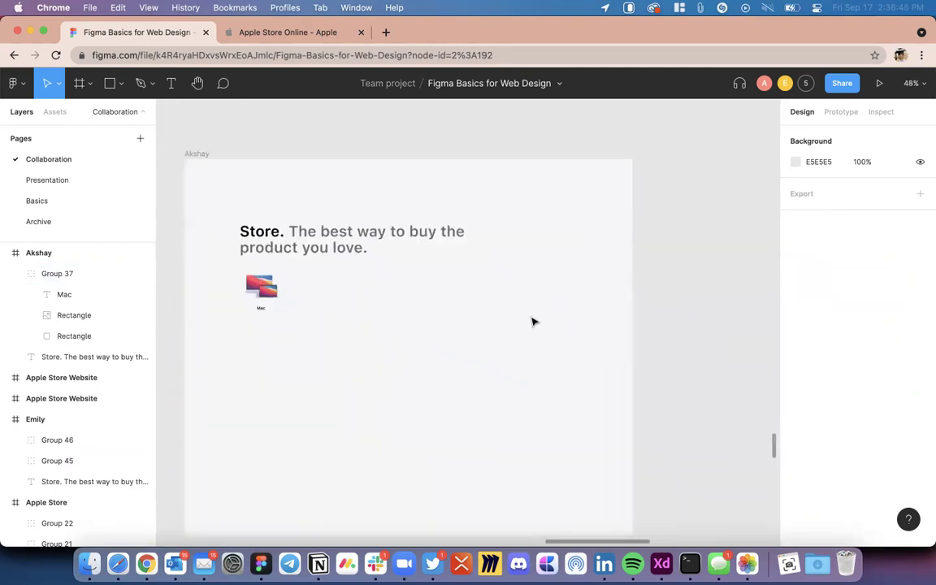
scroll(270, 324, "up", 3)
left_click(256, 329)
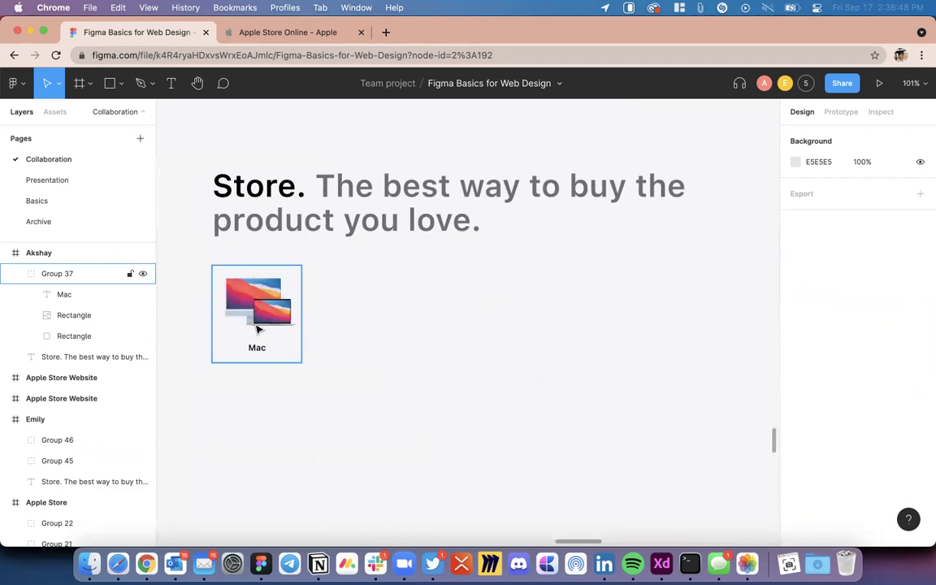
Step: Paste copies of the Mac group and place them to the right along the row
left_click(257, 329)
key("super+v")
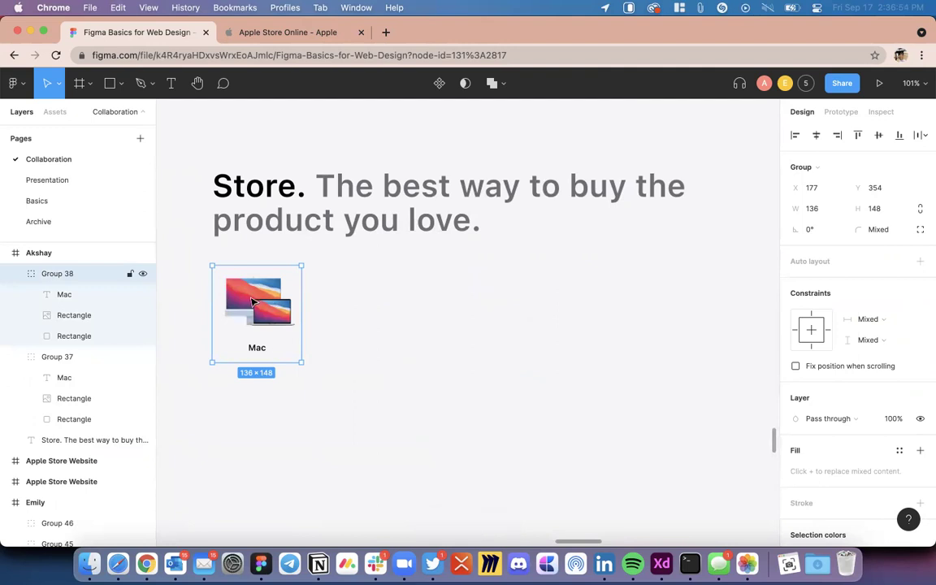
left_click_drag(255, 303, 358, 303)
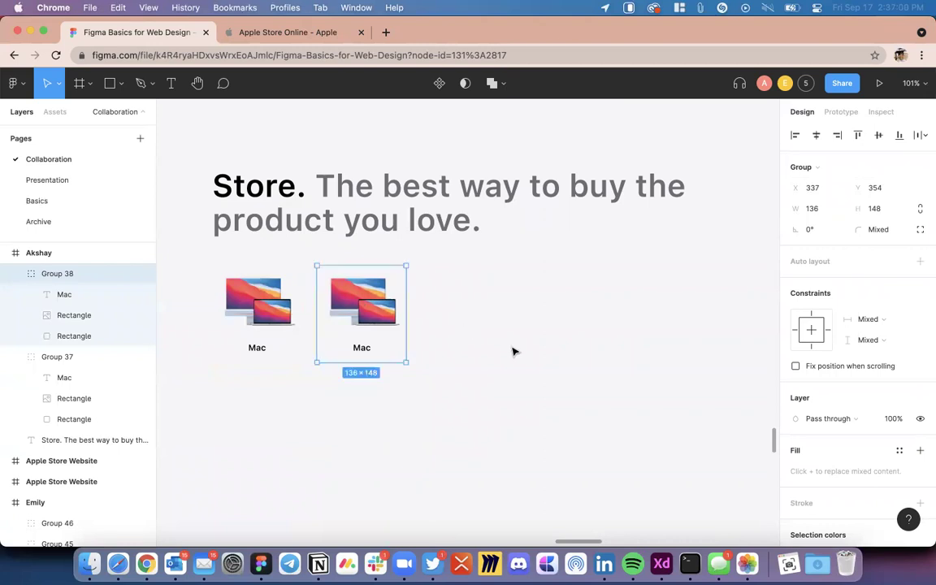
key("super+v")
key("super+v")
key("super+v")
key("super+v")
left_click_drag(371, 319, 452, 314)
Step: Shift Mac tiles right to extend the row, undoing a misplaced move of the second tile
left_click(364, 319)
left_click_drag(363, 319, 660, 270)
left_click(366, 314)
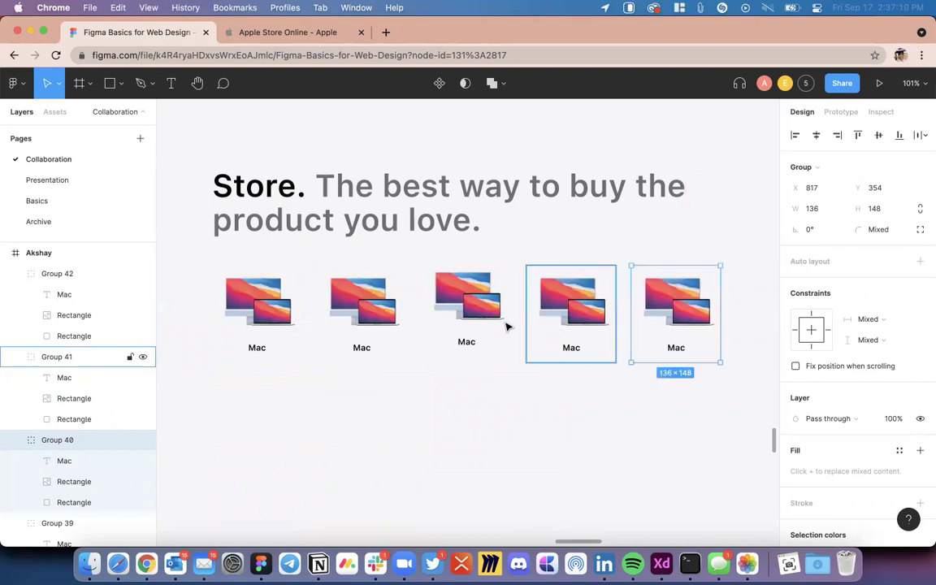
scroll(507, 325, "right", 3)
left_click_drag(271, 313, 689, 274)
scroll(411, 401, "down", 5)
left_click_drag(348, 357, 666, 376)
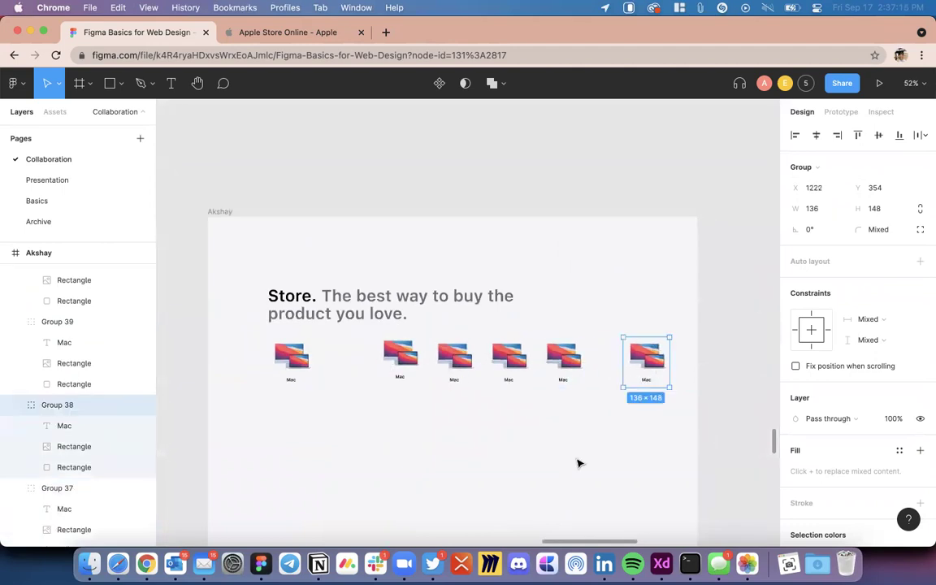
key("super+z")
Step: Select the first Mac tile and zoom out to survey all participants' frames
scroll(601, 426, "down", 5)
scroll(392, 424, "up", 1)
scroll(445, 376, "up", 5)
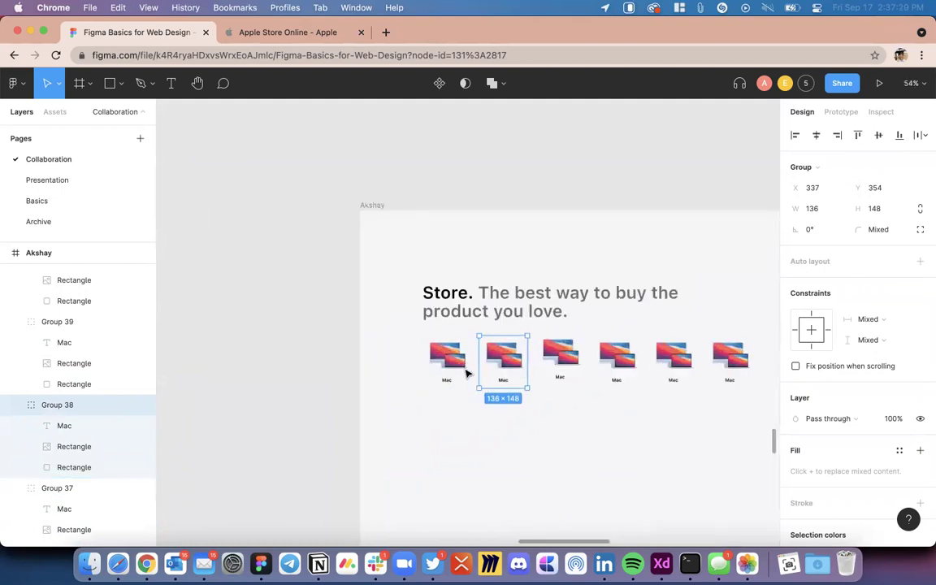
scroll(443, 366, "up", 5)
left_click(443, 360)
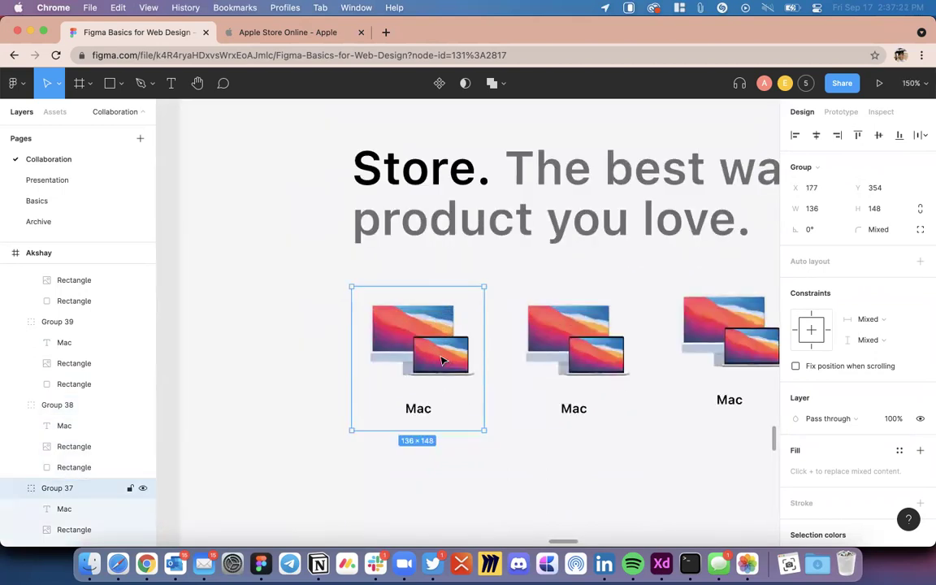
scroll(442, 360, "down", 7)
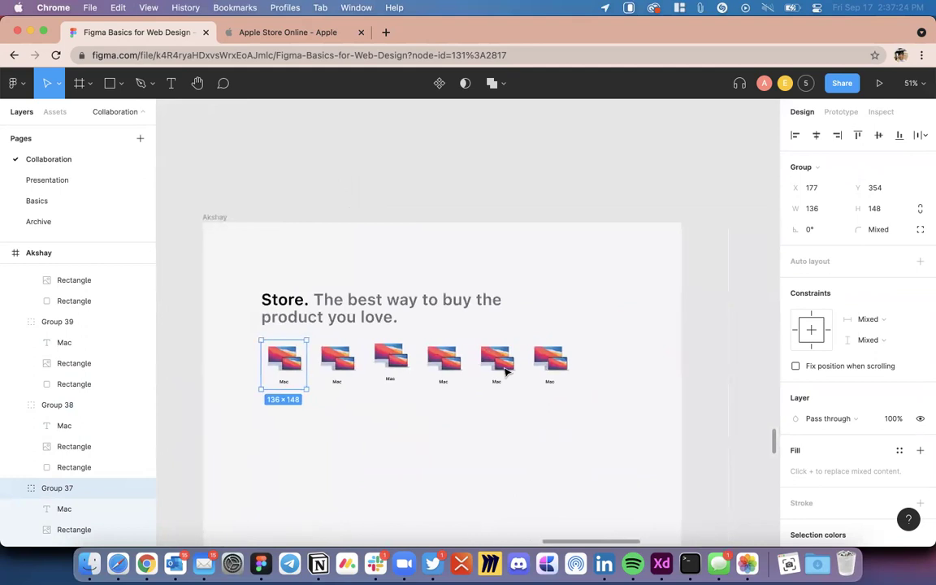
scroll(322, 388, "up", 3)
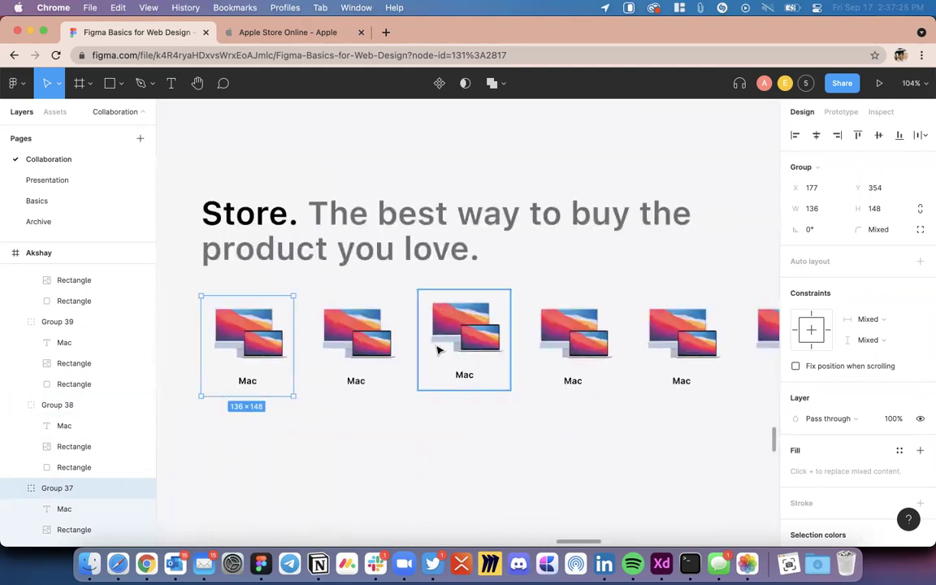
scroll(439, 349, "down", 4)
scroll(438, 350, "down", 5)
scroll(535, 362, "down", 5)
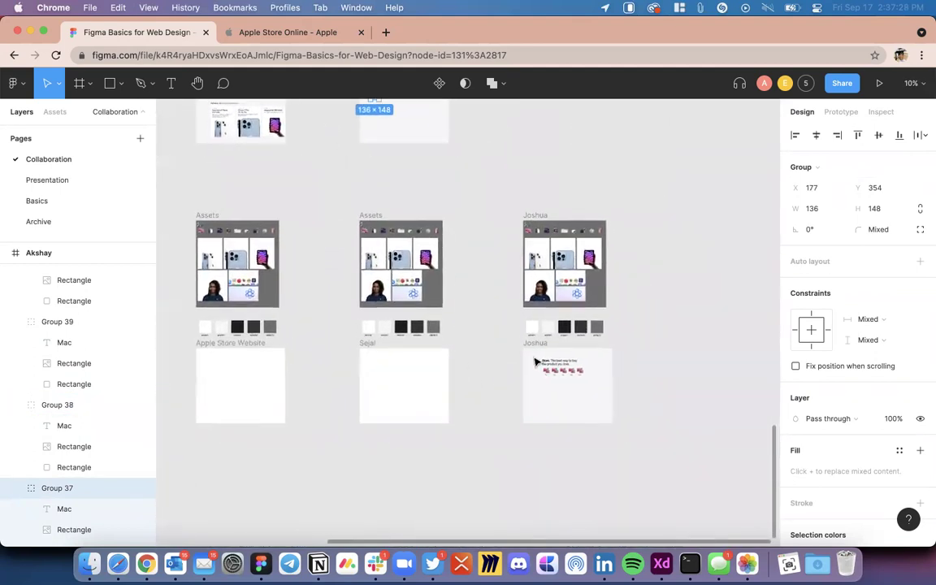
Step: Pan over to another participant's frame and select one of its Mac tiles
scroll(536, 361, "up", 10)
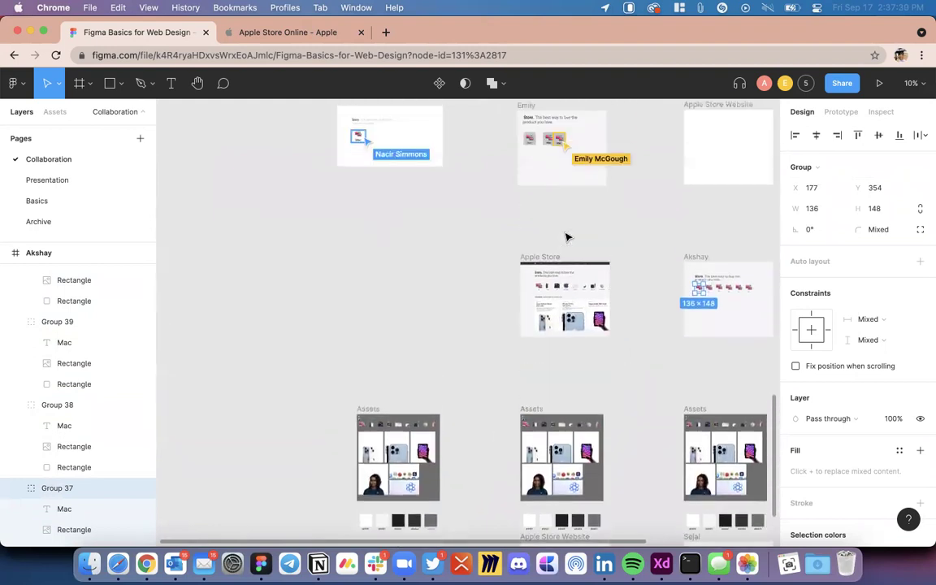
scroll(476, 398, "right", 5)
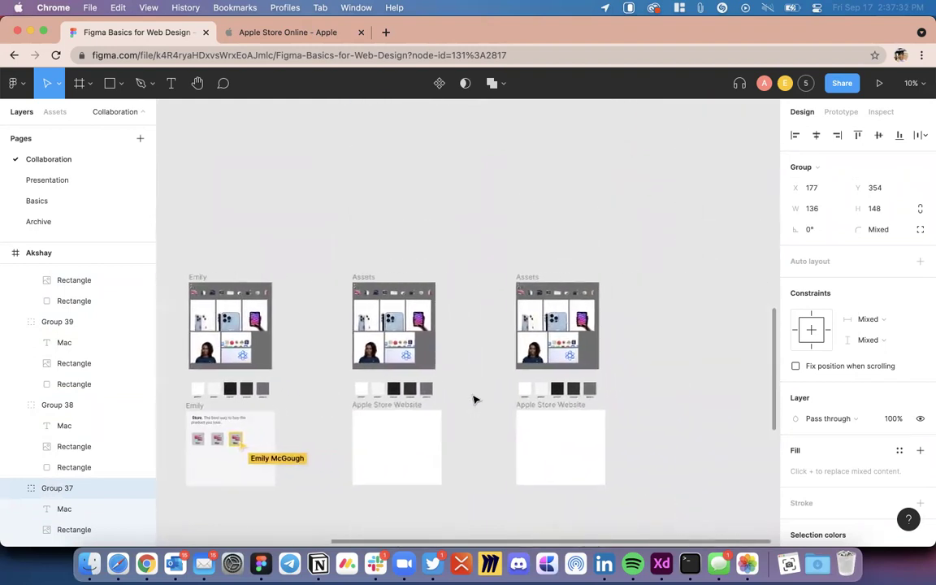
scroll(372, 424, "up", 6)
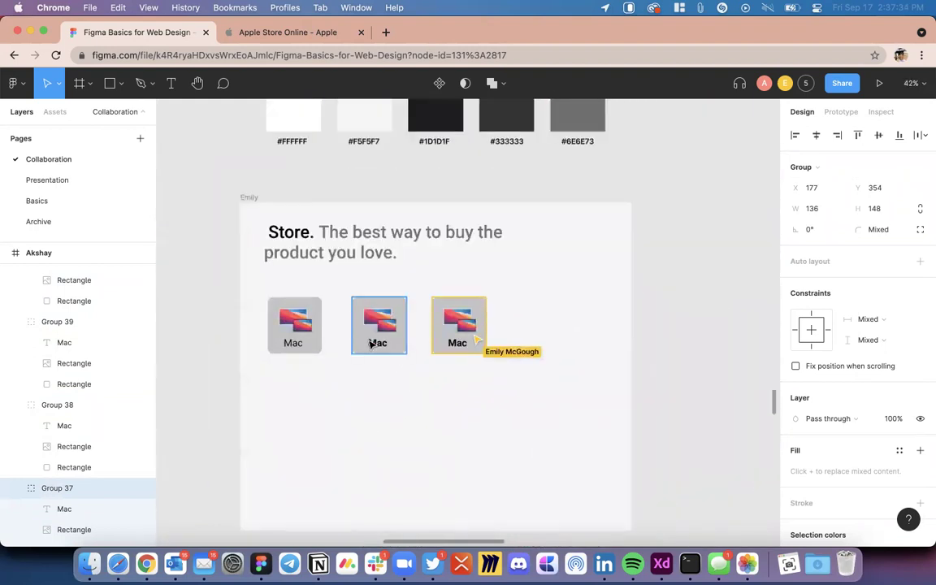
left_click(378, 325)
Step: Pan and zoom into the frame showing the Store heading above a single Mac tile
scroll(354, 509, "down", 5)
scroll(355, 509, "left", 5)
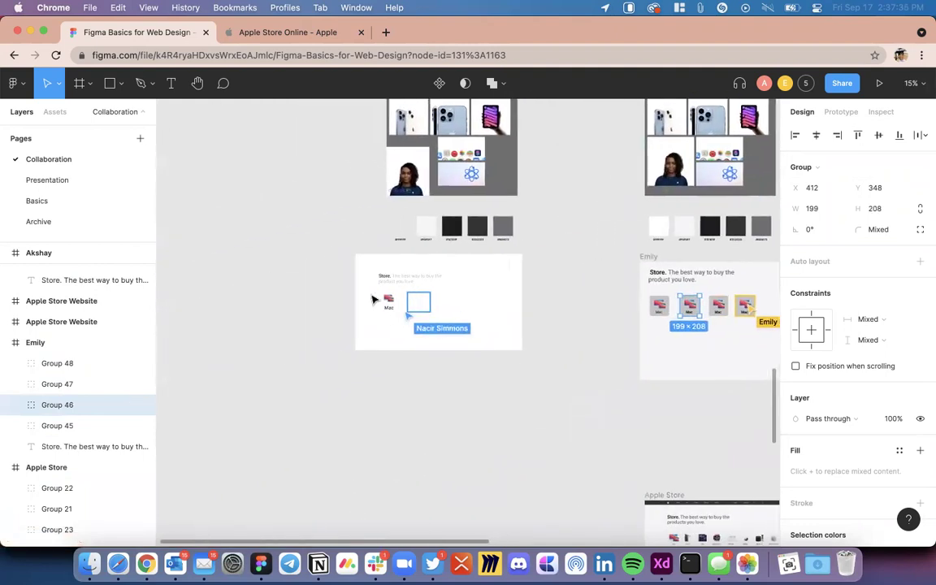
scroll(376, 299, "up", 5)
scroll(418, 344, "down", 5)
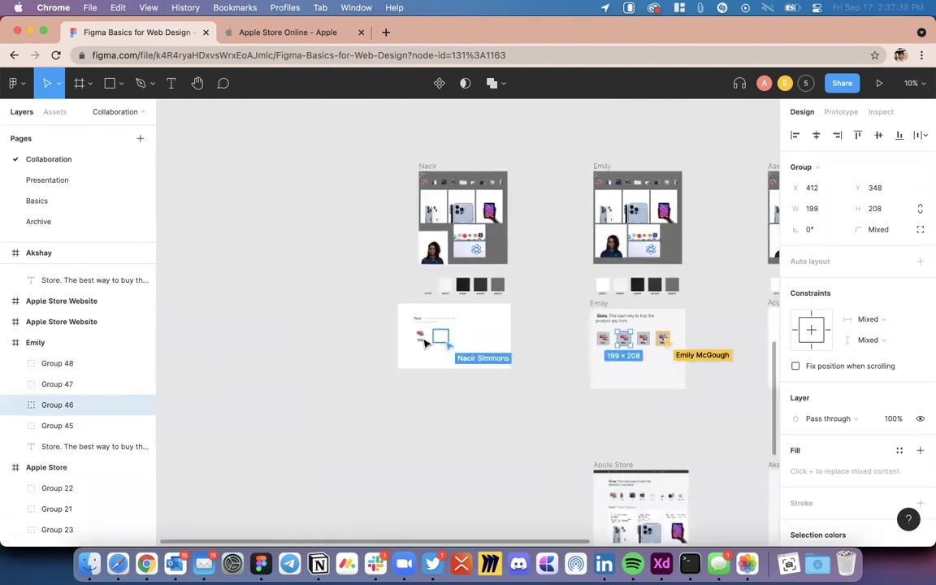
scroll(428, 339, "right", 3)
scroll(399, 260, "down", 2)
scroll(382, 186, "up", 5)
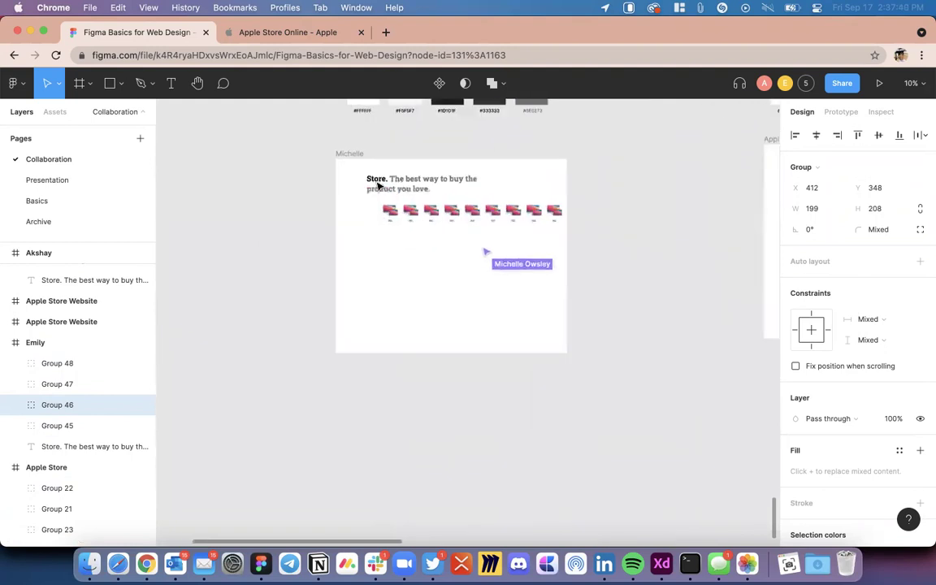
scroll(378, 186, "right", 6)
scroll(377, 187, "right", 5)
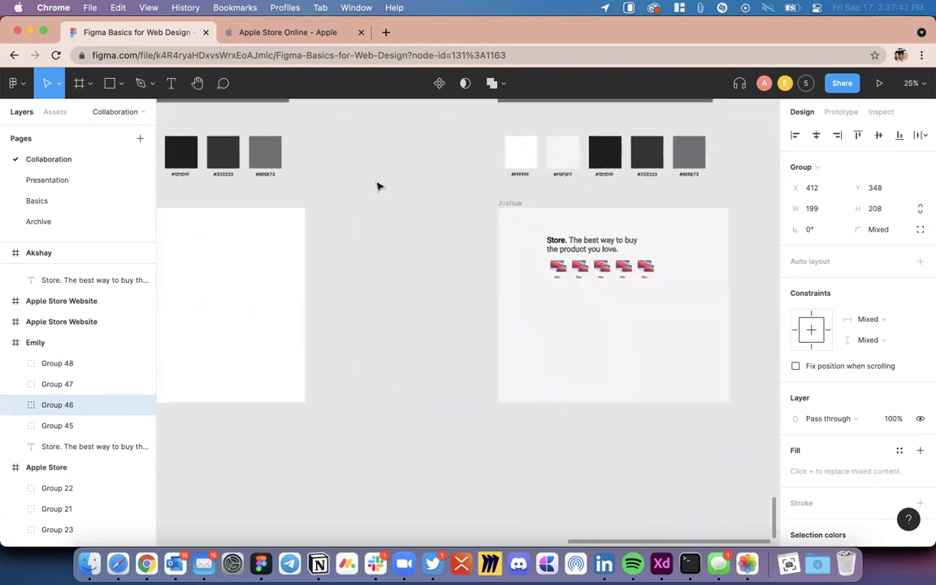
scroll(377, 188, "up", 2)
scroll(377, 189, "down", 5)
scroll(377, 189, "up", 10)
scroll(377, 189, "left", 5)
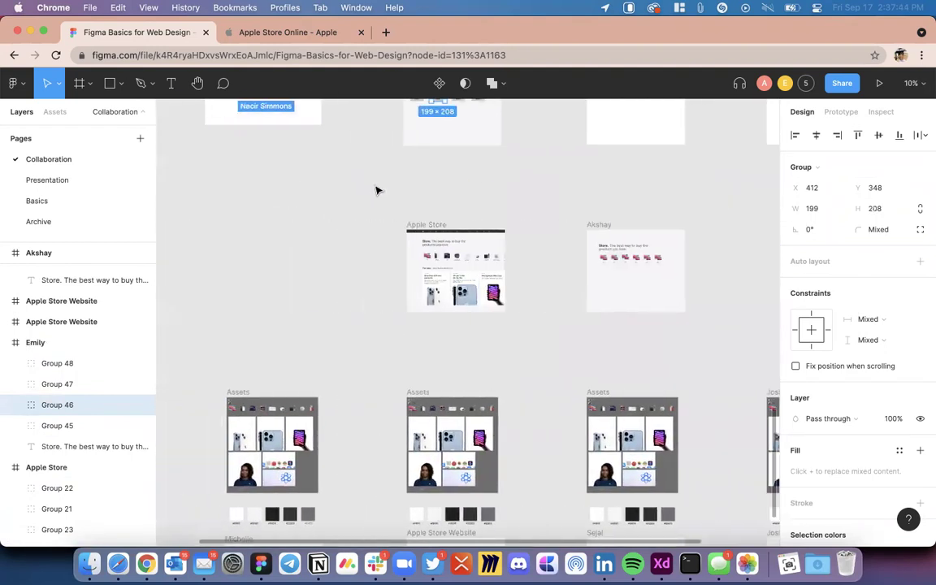
scroll(377, 189, "up", 8)
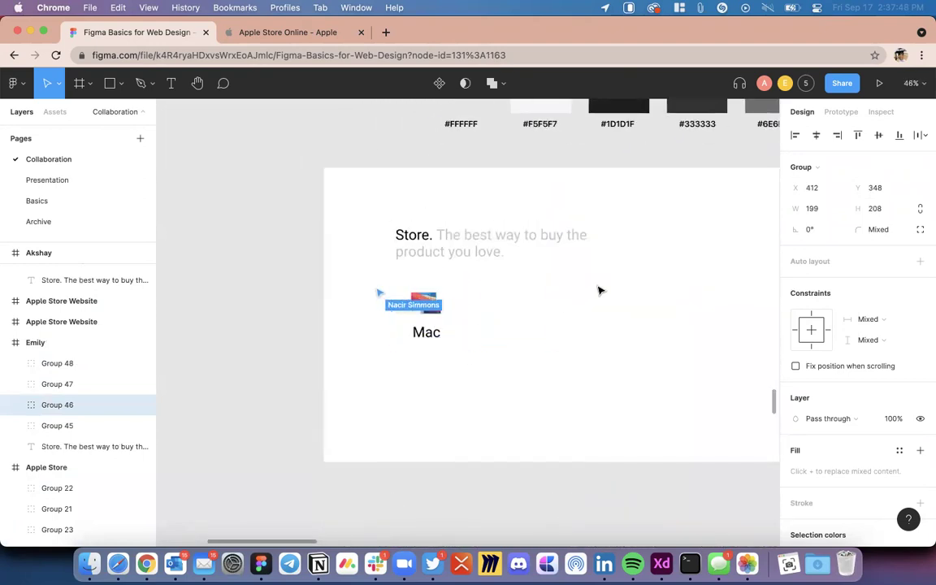
scroll(599, 290, "up", 5)
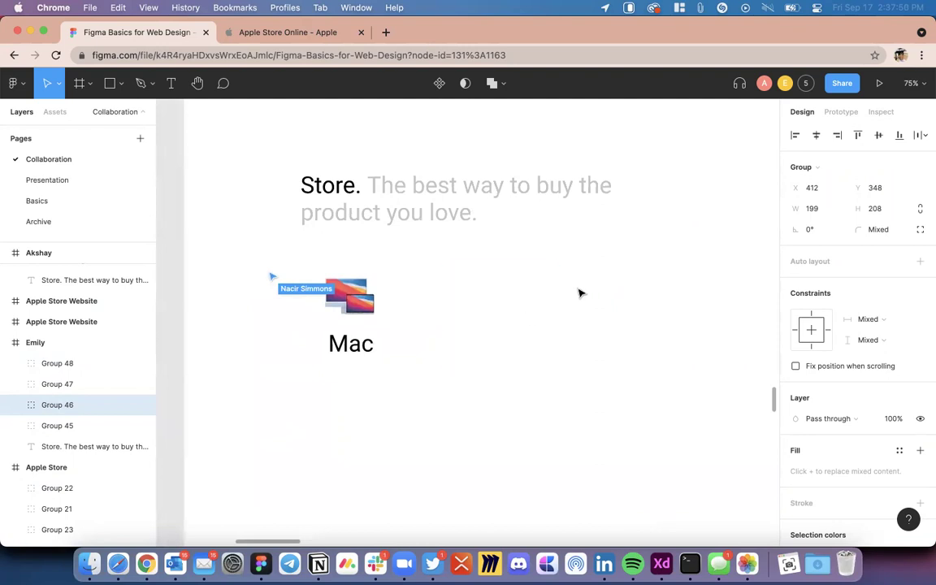
Step: Group the Mac image, its label and the white 233 × 201 backing rectangle into one tile
left_click(491, 334)
left_click(620, 315)
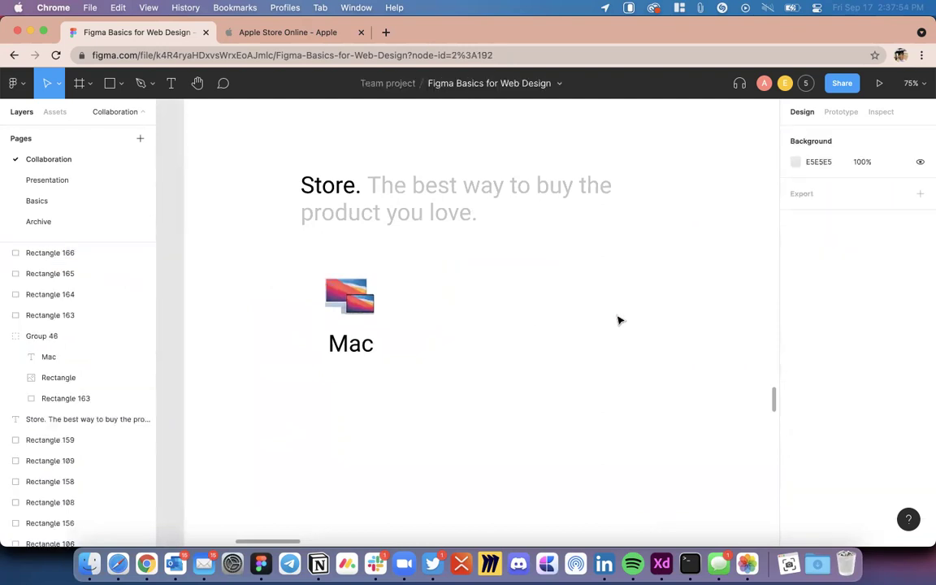
scroll(617, 322, "up", 2)
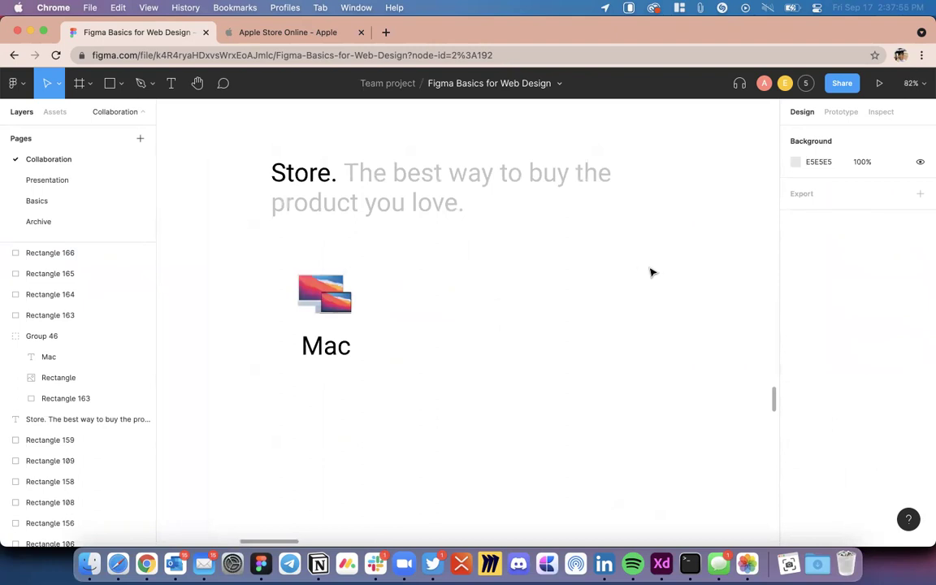
left_click_drag(657, 234, 435, 413)
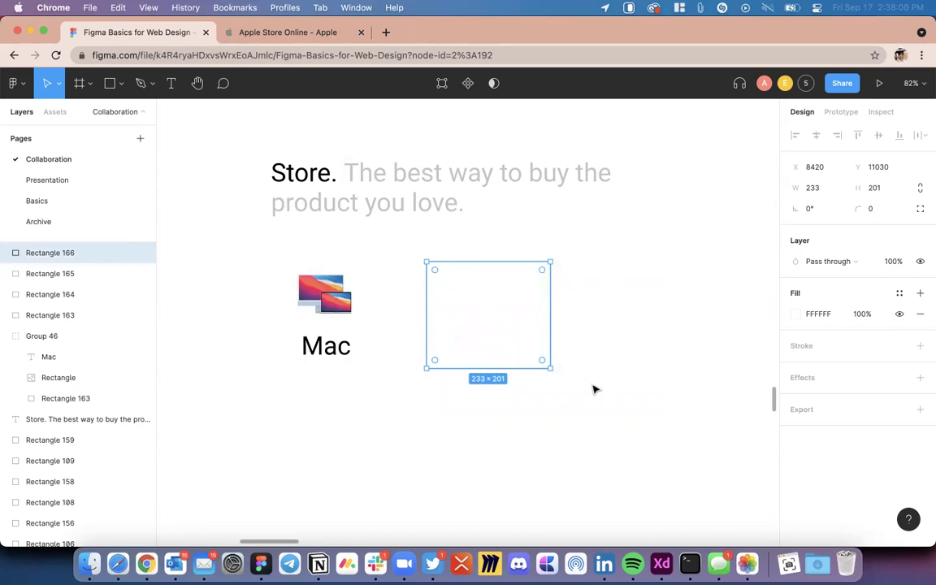
left_click(248, 270)
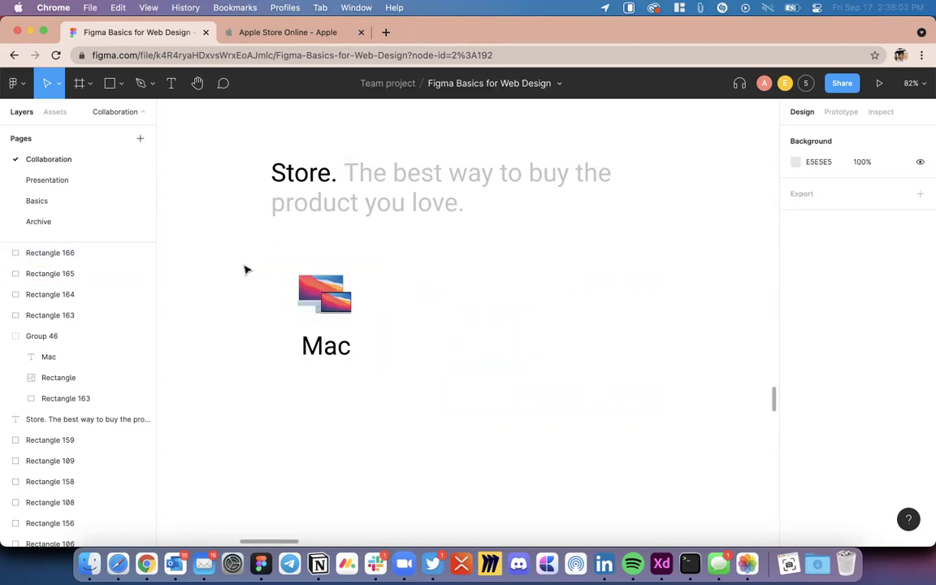
left_click_drag(230, 255, 390, 395)
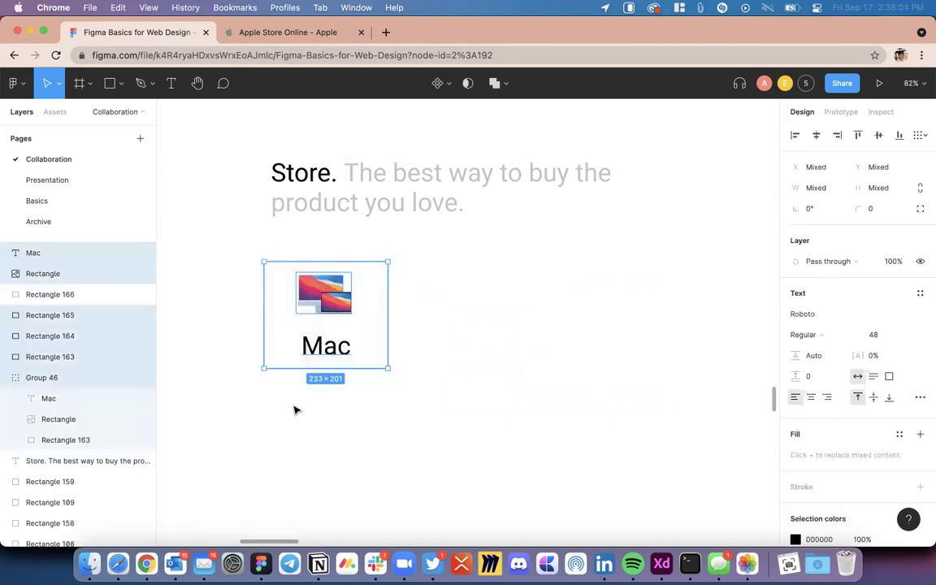
key("super+g")
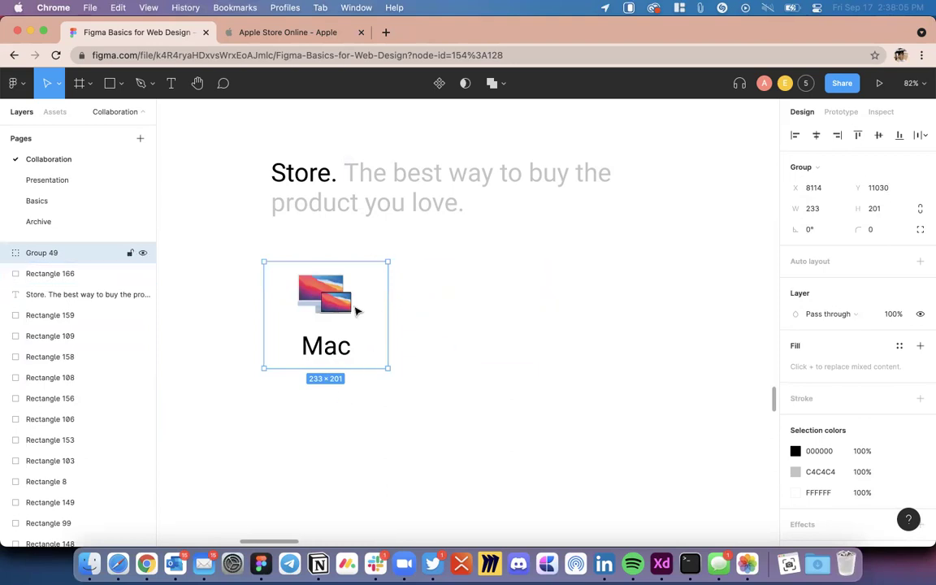
Step: Duplicate the grouped Mac tile into several copies along the row
left_click_drag(335, 322, 469, 322)
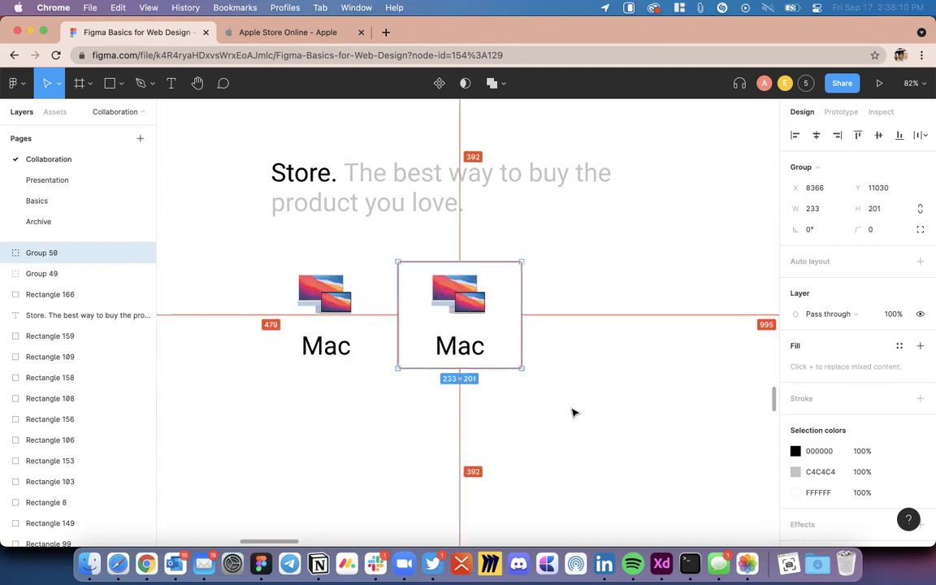
key("super+d")
key("super+d")
scroll(543, 487, "down", 5)
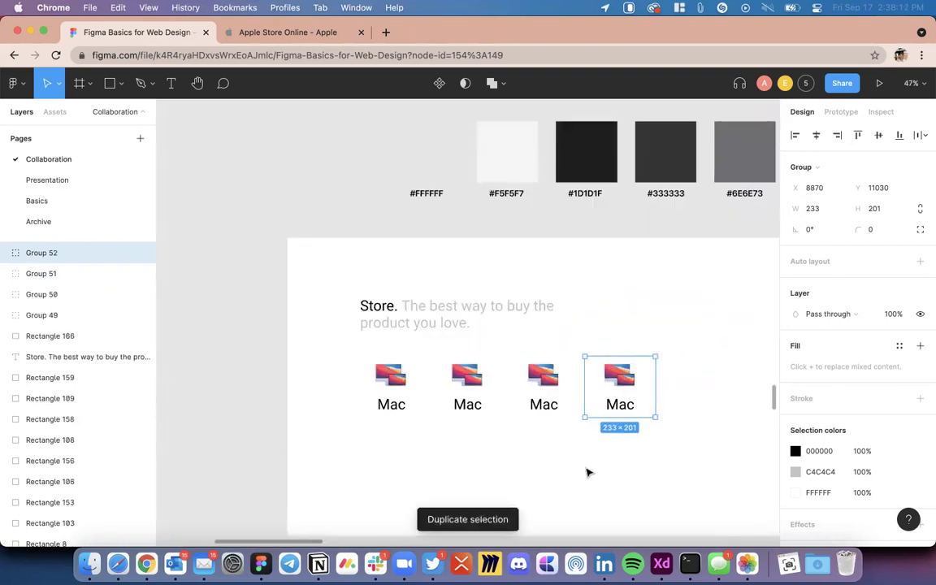
left_click(588, 472)
scroll(587, 472, "down", 2)
scroll(587, 472, "right", 2)
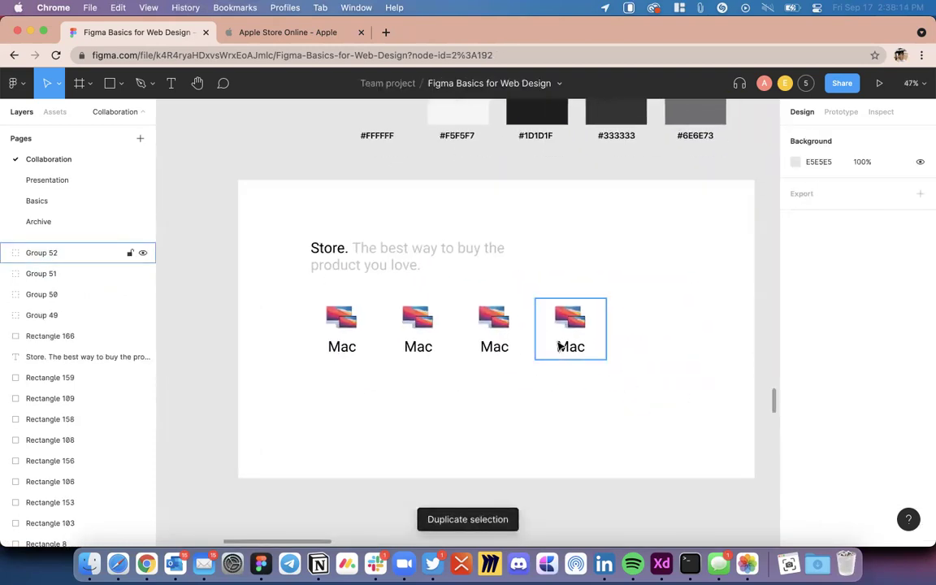
Step: Delete the three copied Mac tiles
left_click(559, 347)
left_click(457, 325)
left_click(413, 334)
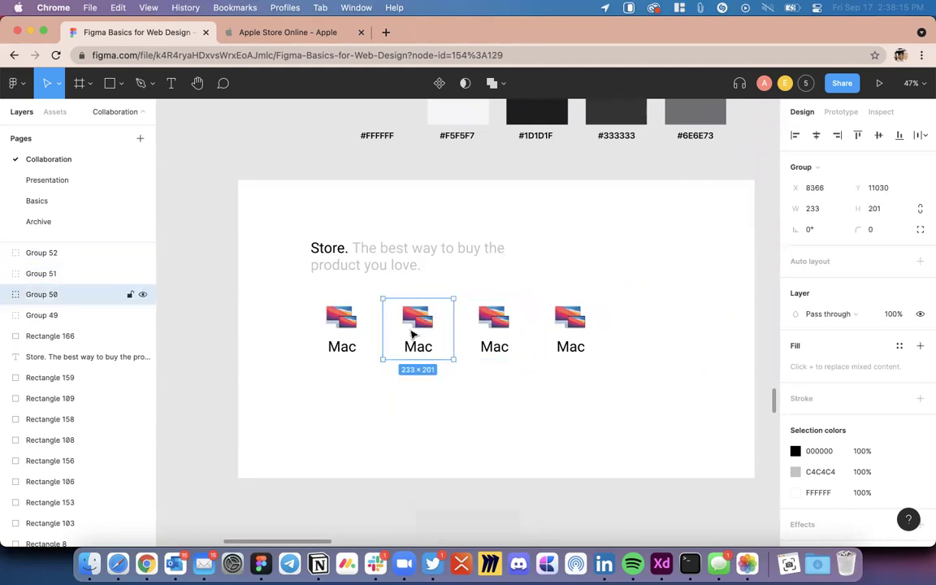
left_click(560, 328, "shift")
left_click(471, 330, "shift")
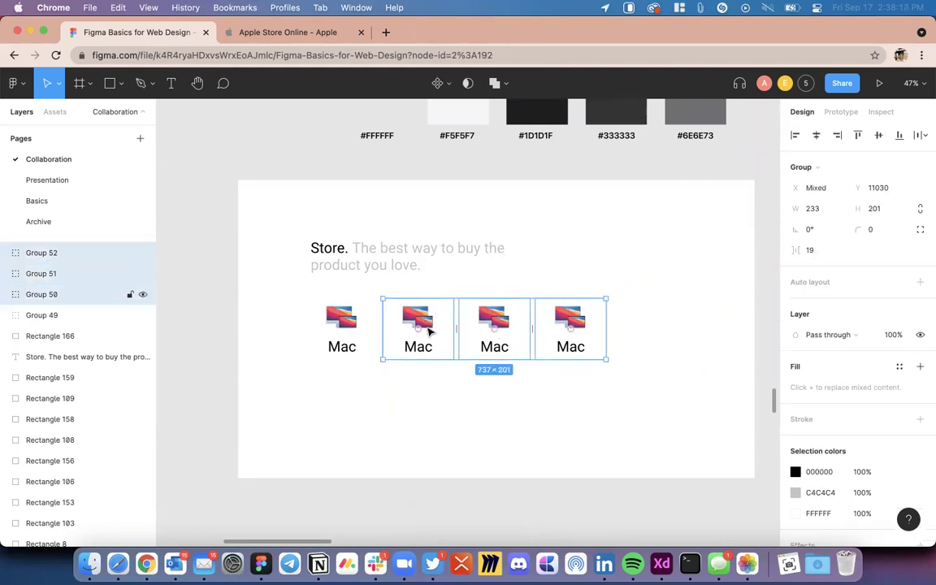
key("Delete")
Step: Delete the leftover empty rectangle and select the remaining Mac tile, Group 49
left_click(424, 329)
key("Delete")
scroll(329, 332, "up", 5)
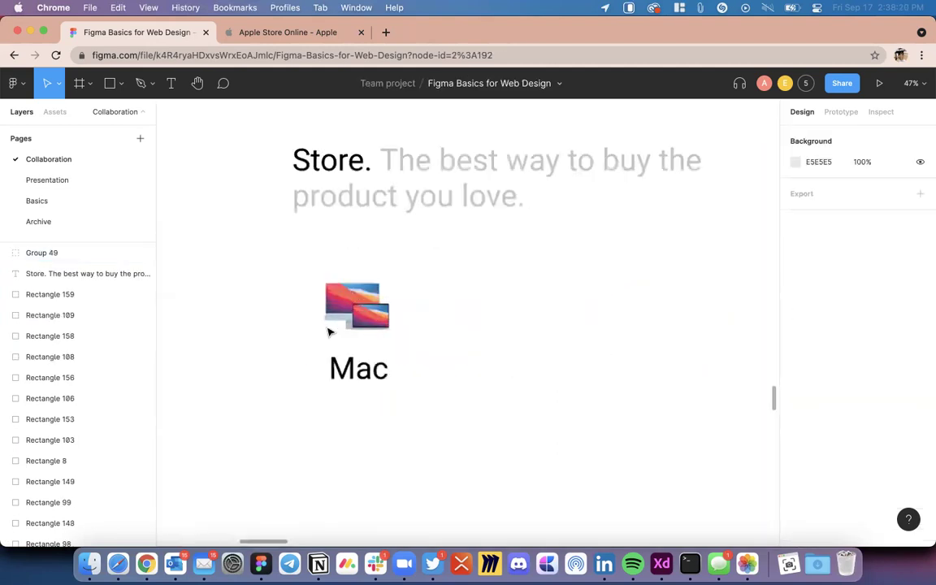
scroll(342, 334, "up", 1)
left_click(363, 342)
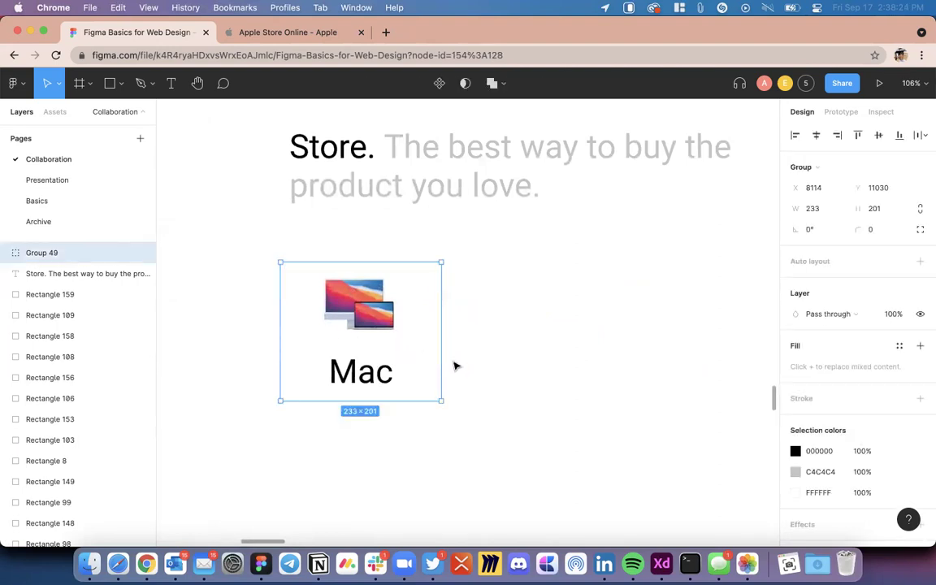
scroll(456, 367, "down", 5)
scroll(504, 358, "right", 2)
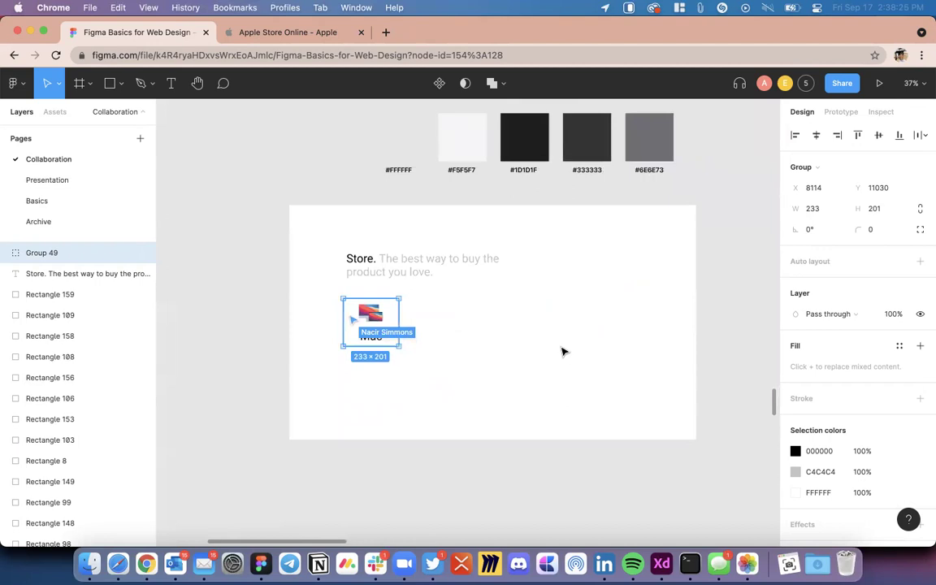
Step: Pan and zoom around the canvas to view the Store heading and Mac tiles beside the Apple Store frame
scroll(562, 349, "down", 3)
scroll(562, 349, "down", 3)
scroll(562, 350, "right", 2)
scroll(562, 349, "down", 2)
scroll(520, 355, "right", 2)
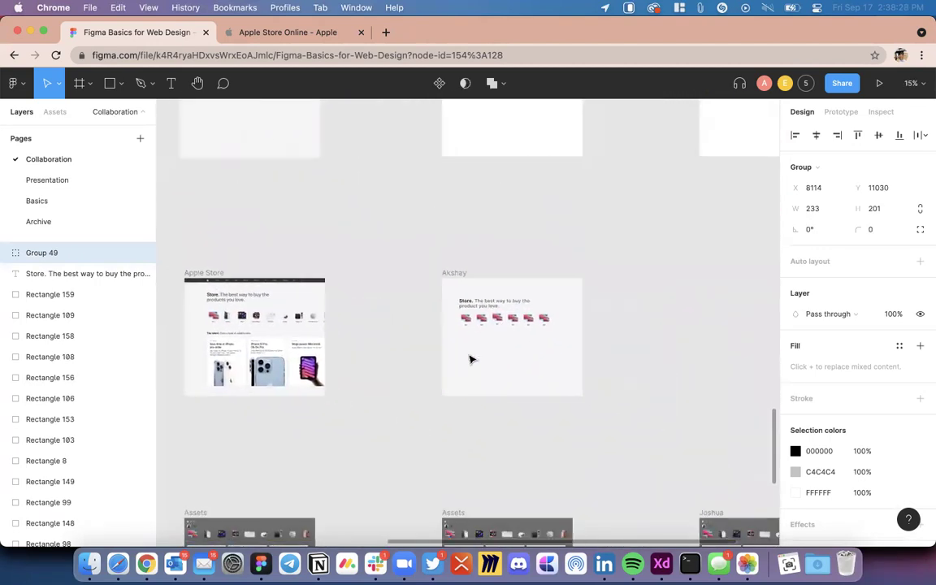
scroll(470, 360, "up", 3)
scroll(470, 359, "left", 2)
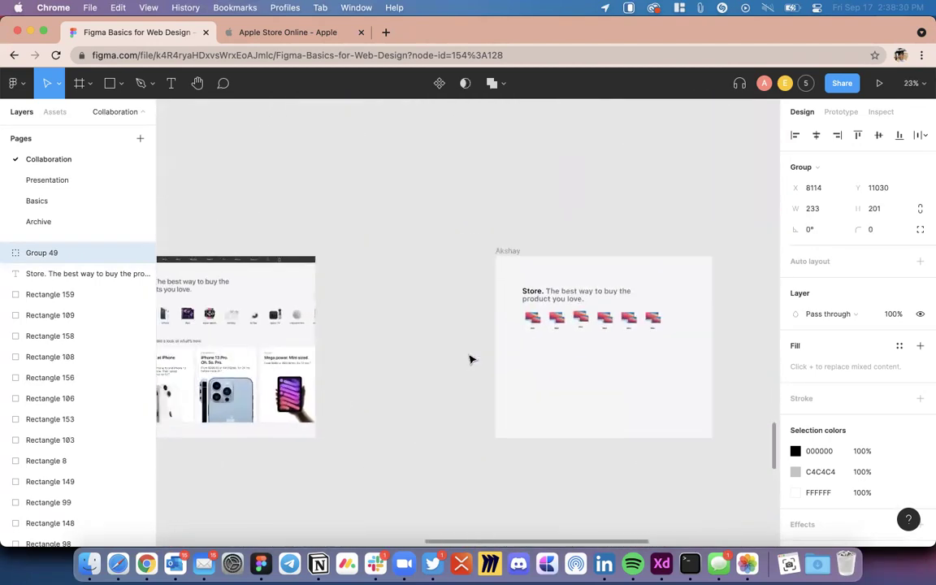
scroll(470, 359, "left", 5)
scroll(469, 359, "up", 5)
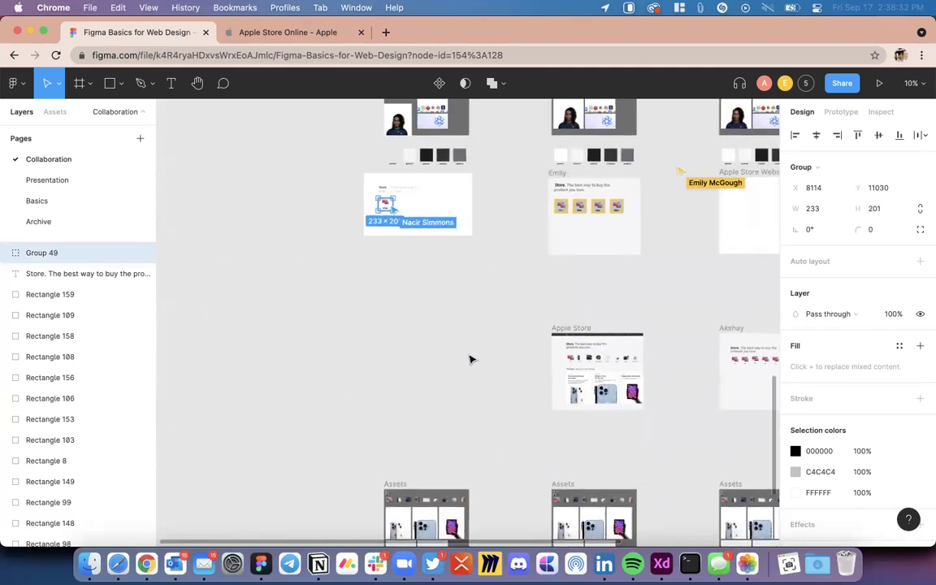
scroll(407, 261, "down", 3)
scroll(407, 260, "right", 2)
scroll(407, 261, "up", 3)
scroll(407, 262, "left", 1)
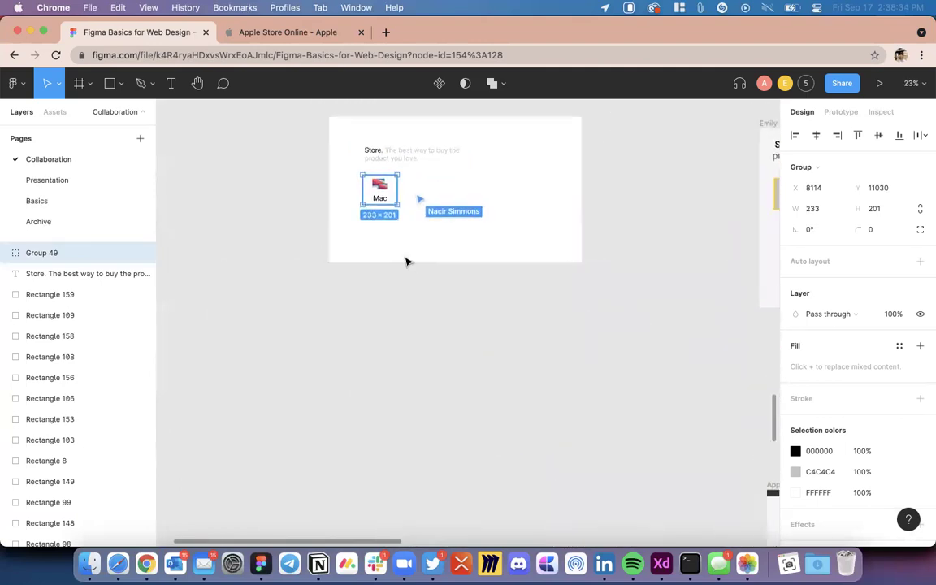
scroll(407, 261, "up", 2)
scroll(407, 260, "left", 1)
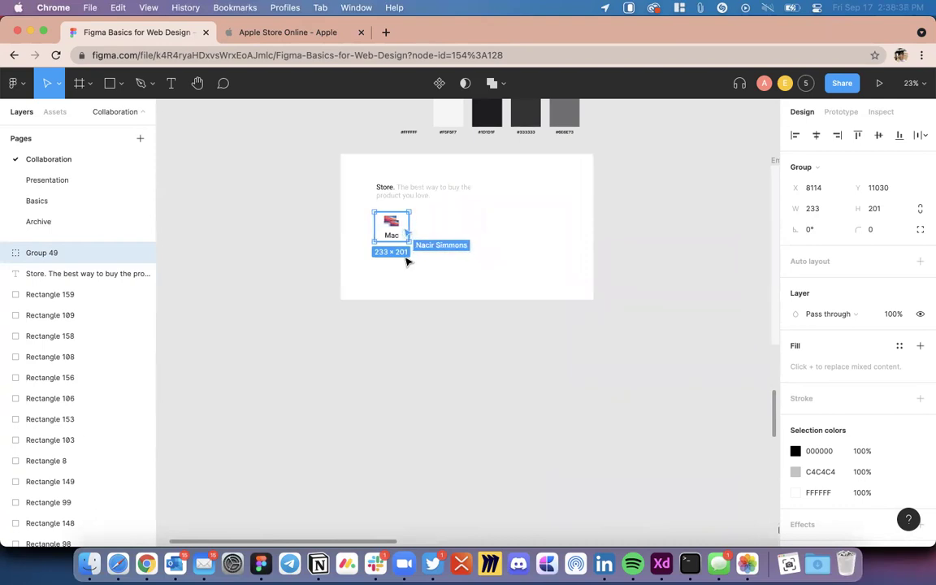
scroll(407, 261, "right", 10)
scroll(407, 262, "down", 5)
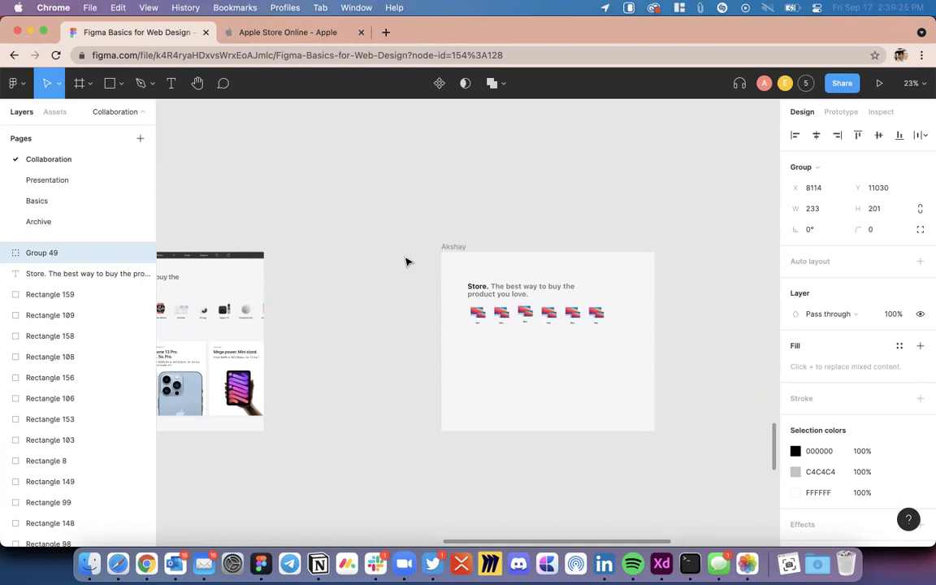
Step: Bottom-align the raised third Mac tile with the fourth Mac tile
scroll(408, 262, "left", 5)
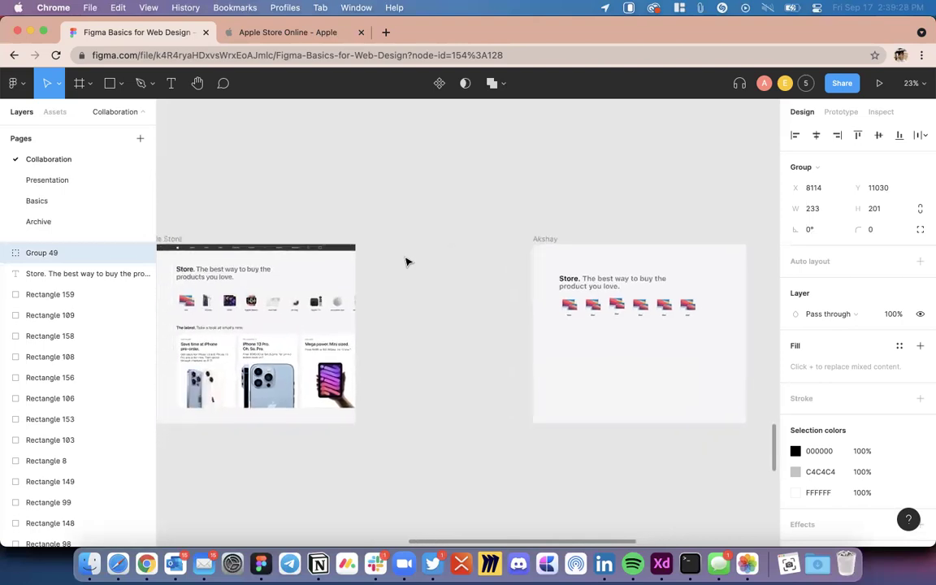
scroll(408, 262, "left", 2)
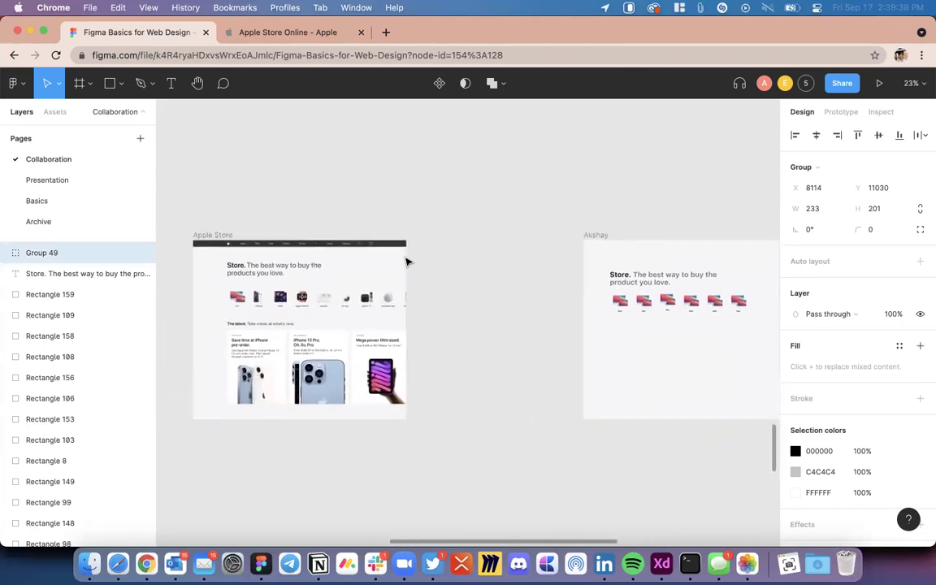
scroll(408, 262, "up", 5)
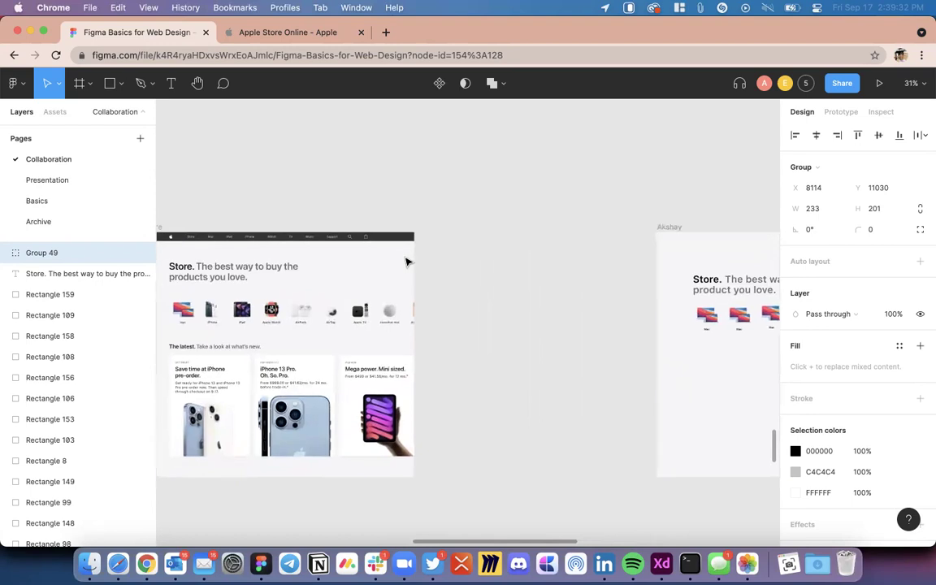
scroll(520, 329, "right", 4)
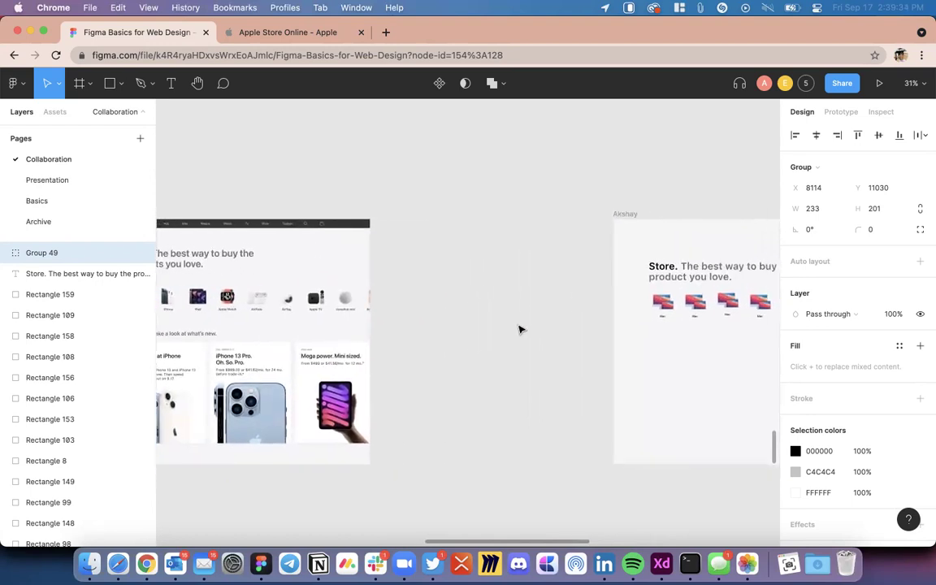
scroll(520, 329, "right", 2)
scroll(520, 329, "up", 6)
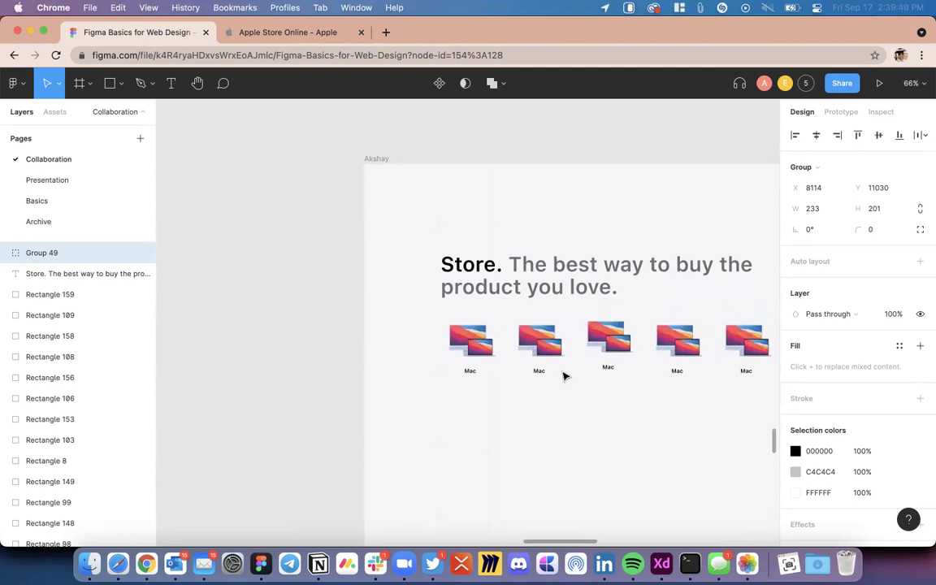
scroll(568, 383, "right", 4)
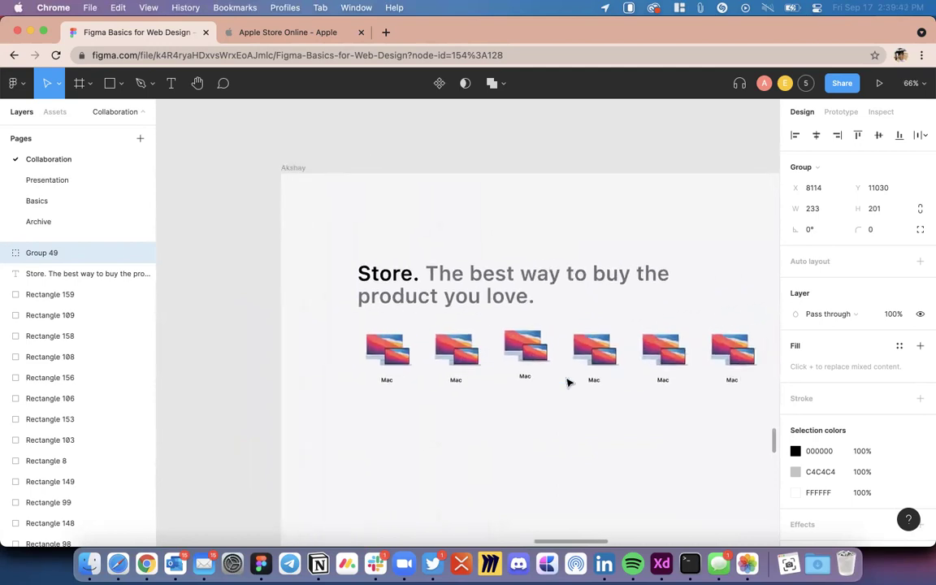
left_click(546, 361)
left_click(593, 353, "shift")
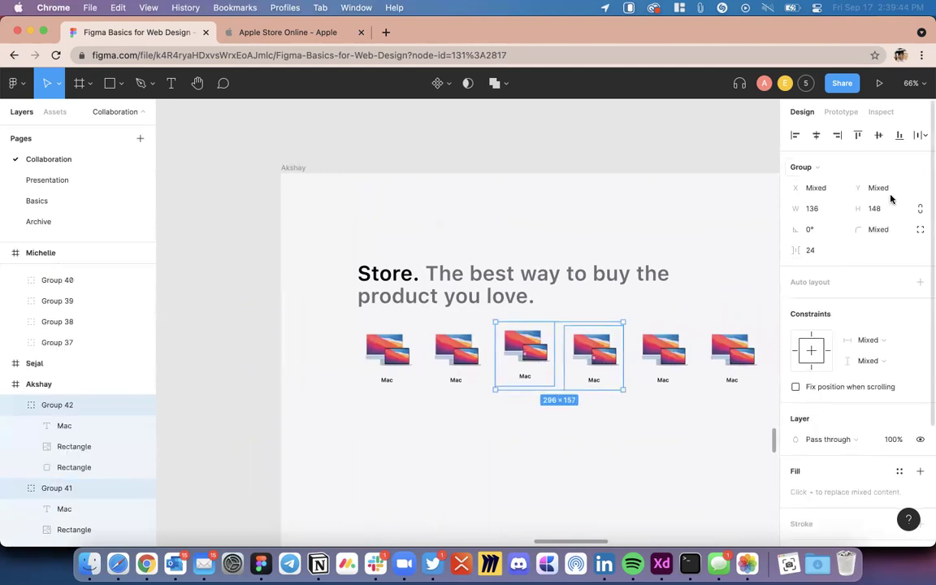
left_click(899, 135)
left_click(640, 444)
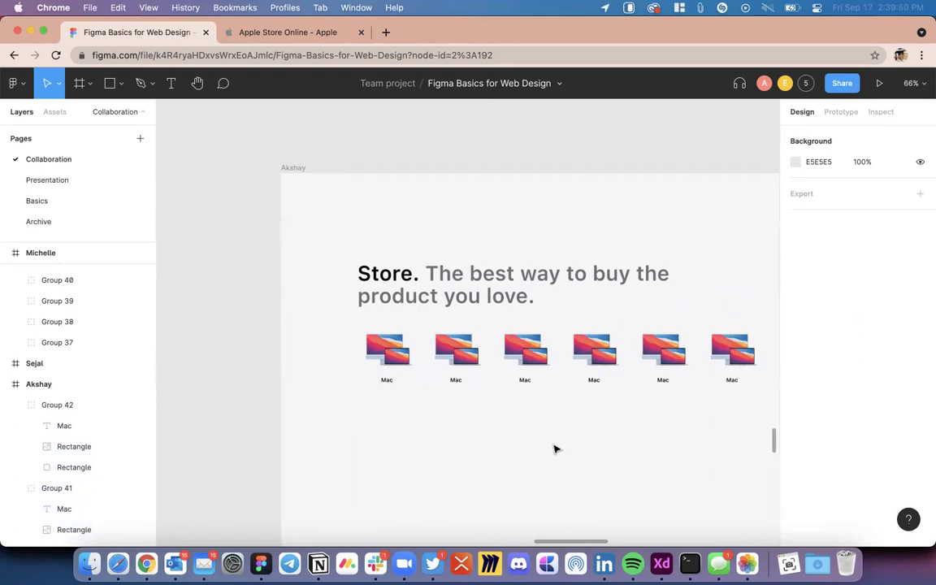
Step: Delete the five right-hand Mac tile copies, leaving only Group 37
scroll(555, 449, "right", 2)
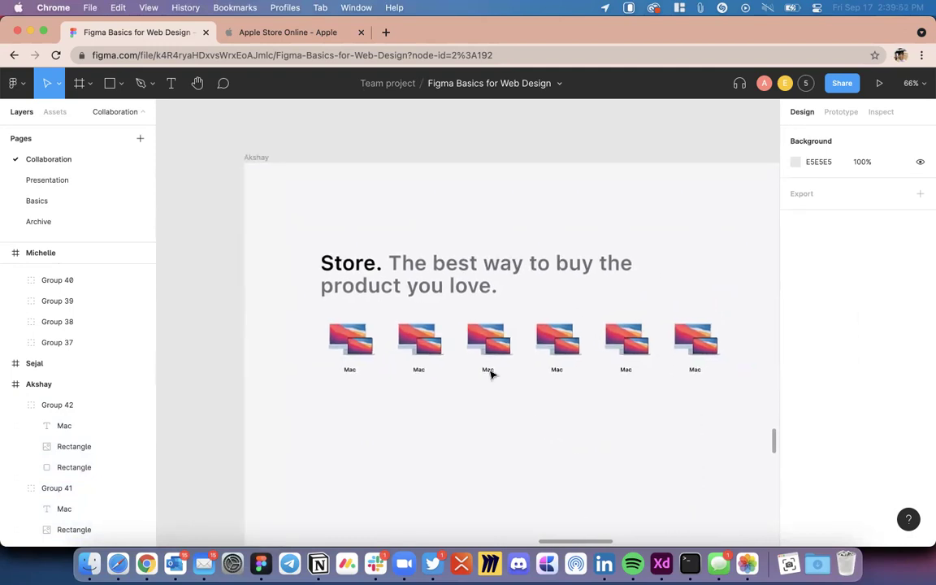
left_click_drag(739, 325, 410, 418)
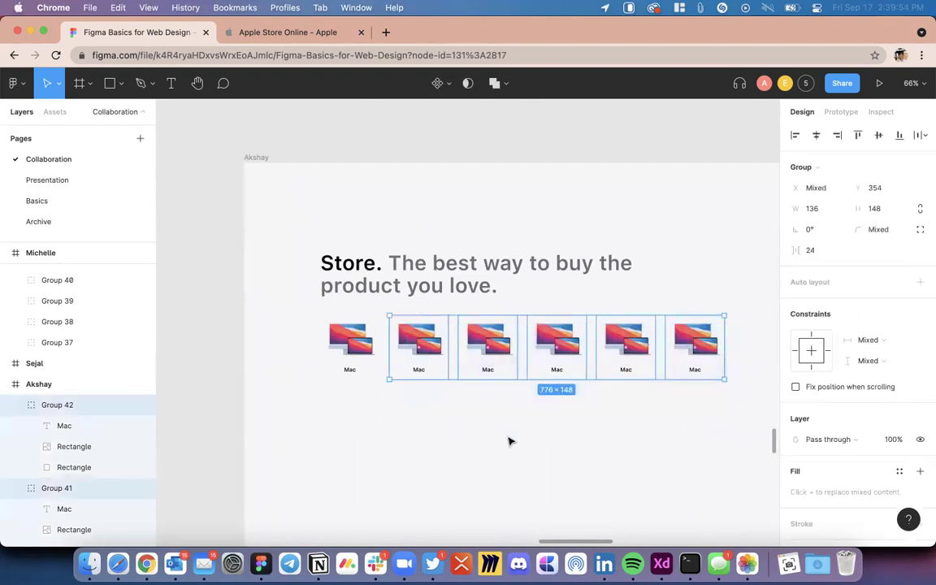
key("Delete")
scroll(342, 364, "up", 5)
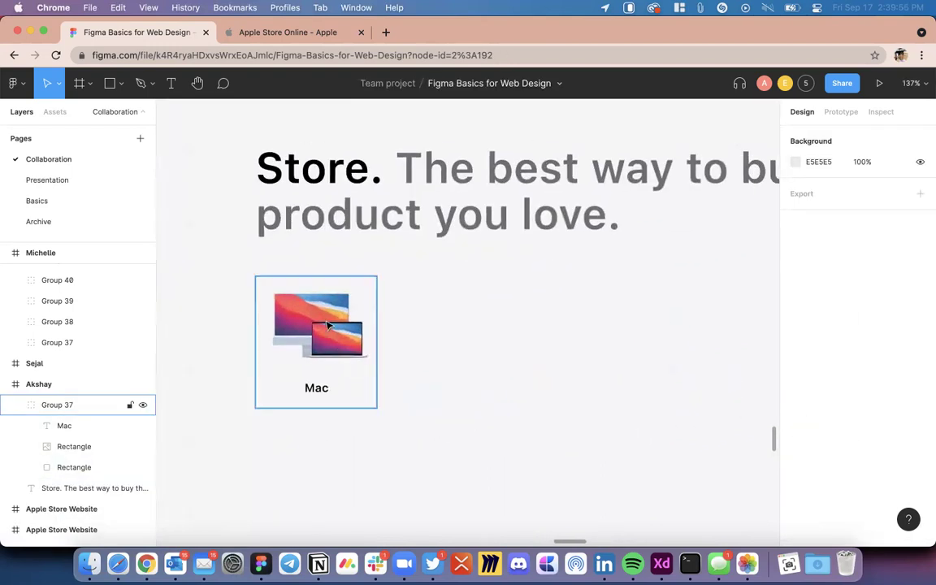
left_click(337, 362)
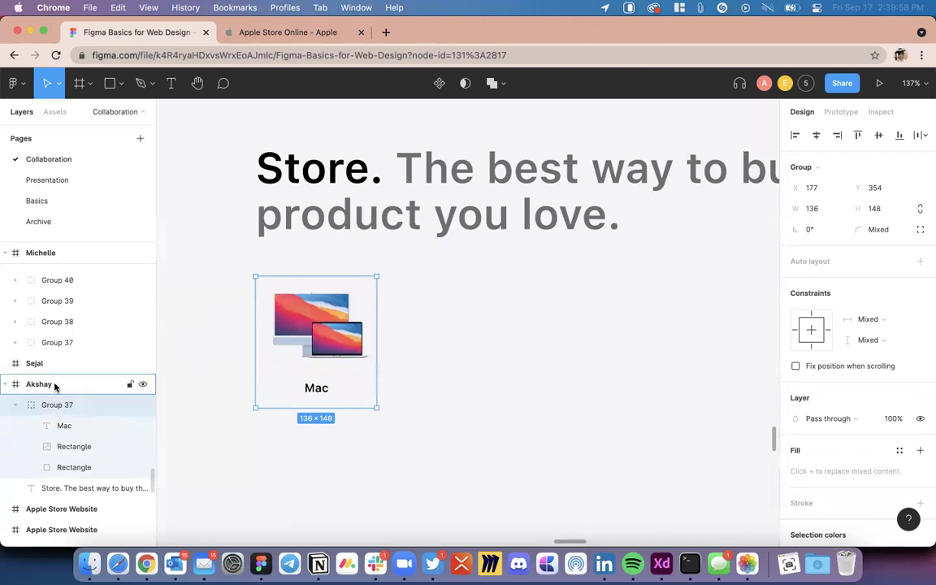
left_click(69, 425)
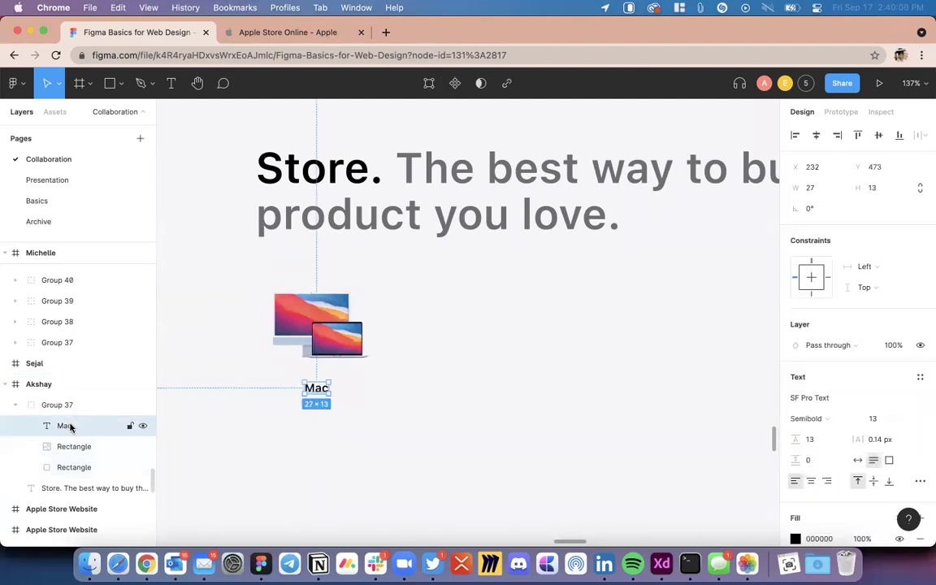
left_click(75, 446)
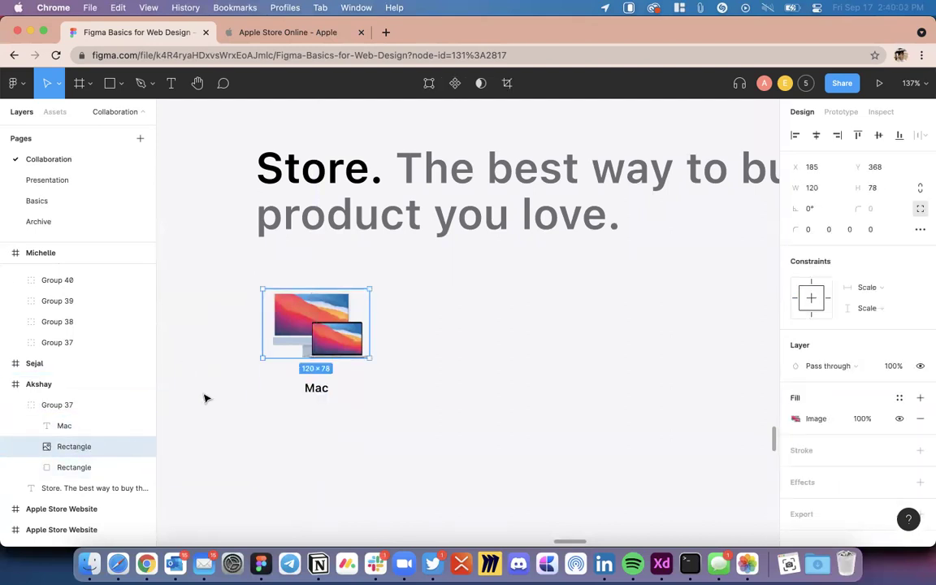
left_click(87, 467)
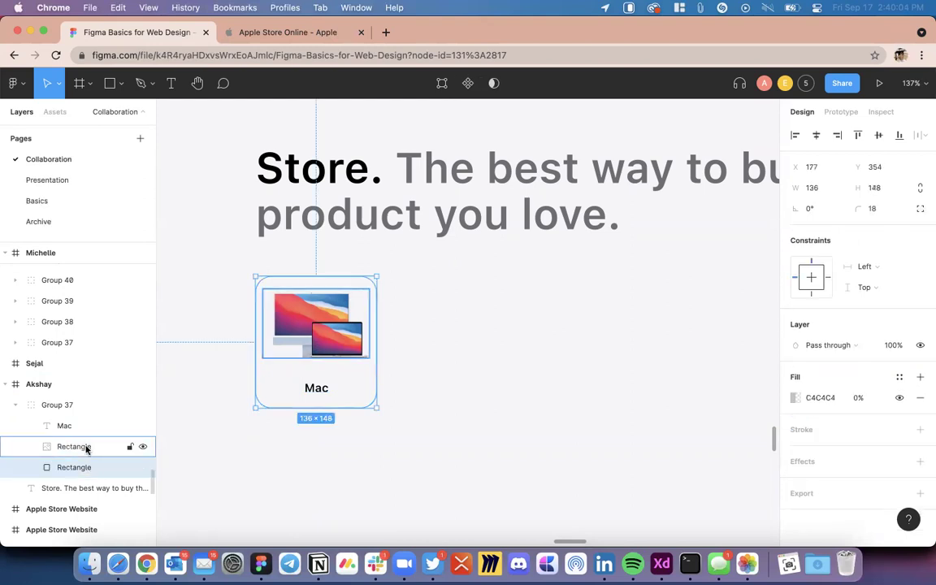
left_click(88, 446)
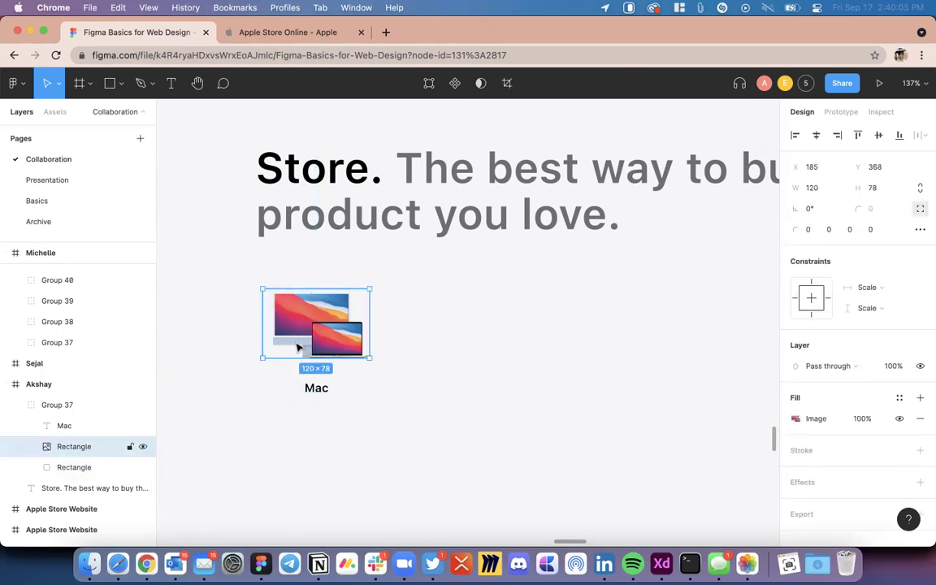
left_click(520, 389)
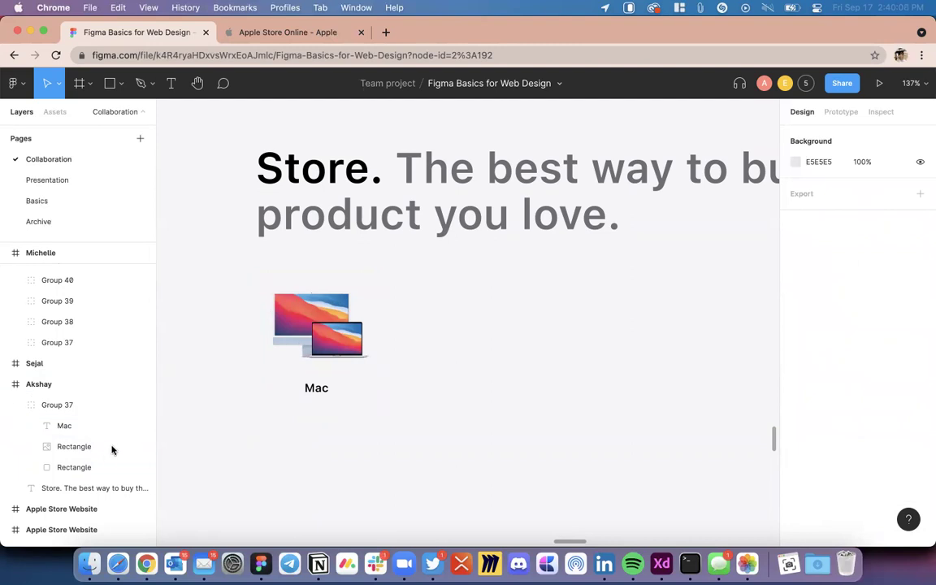
left_click(122, 466)
left_click(794, 398)
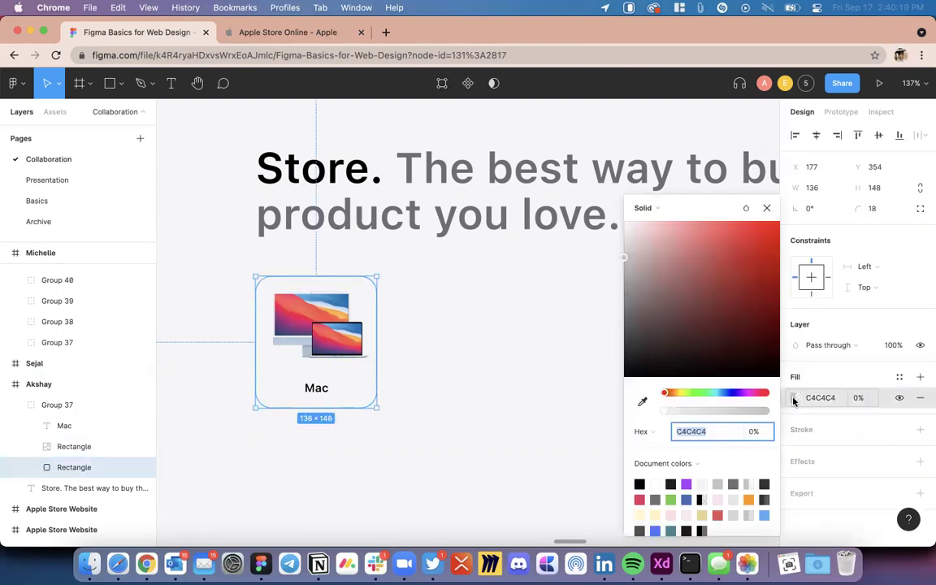
left_click_drag(679, 412, 782, 410)
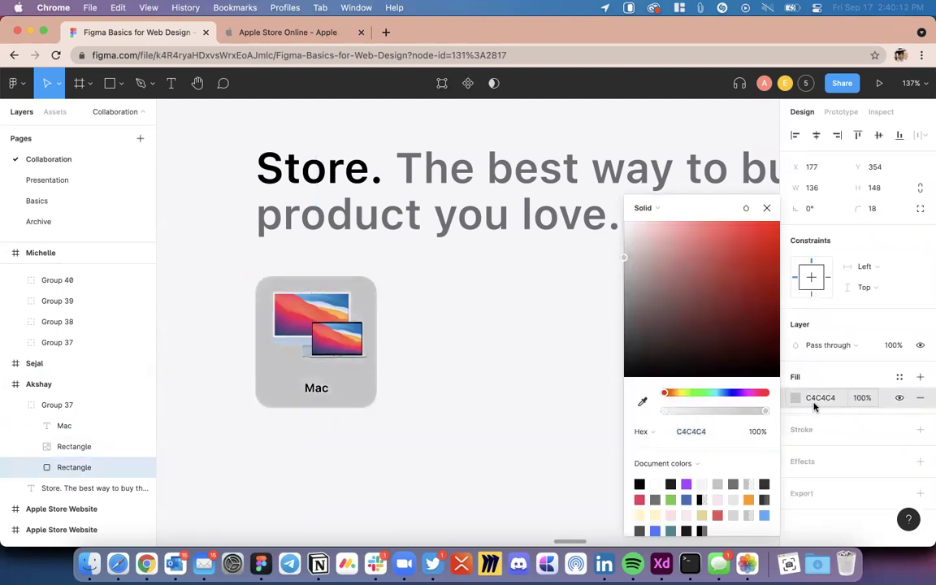
key("super+z")
left_click(458, 439)
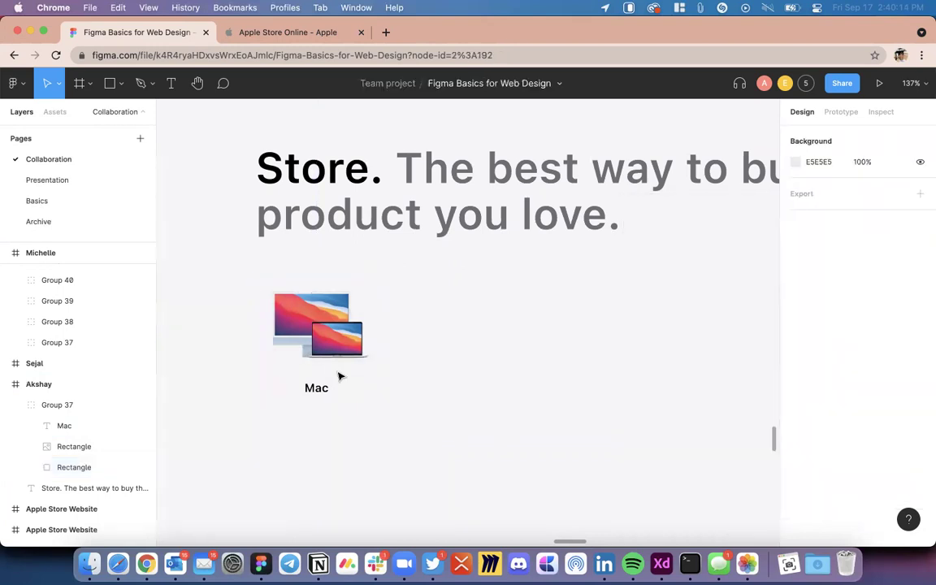
left_click(323, 347)
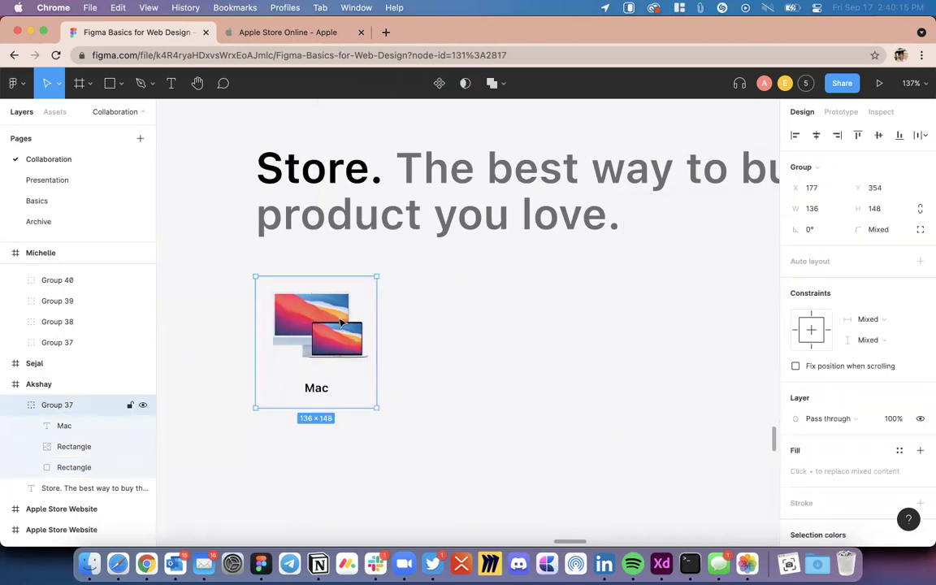
left_click_drag(263, 324, 504, 349)
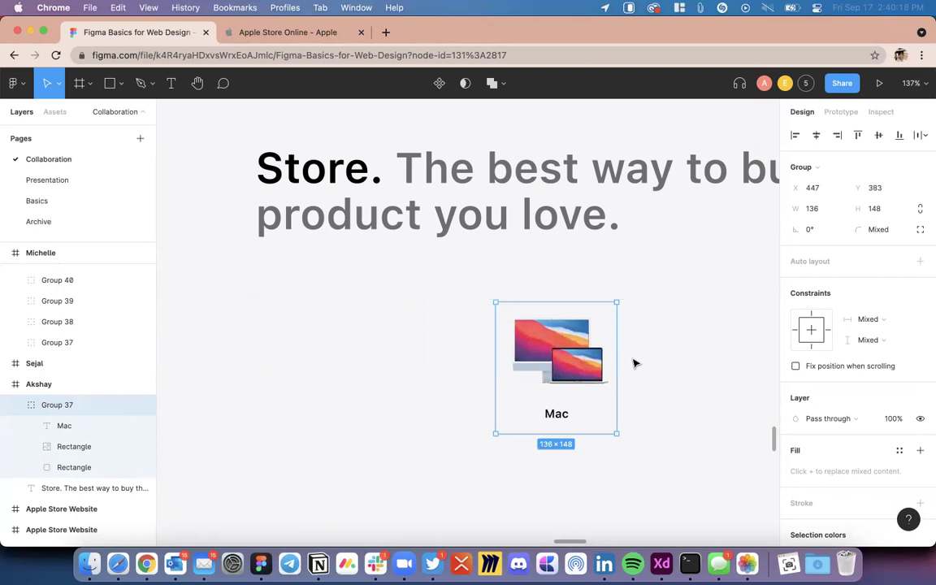
left_click_drag(613, 392, 373, 367)
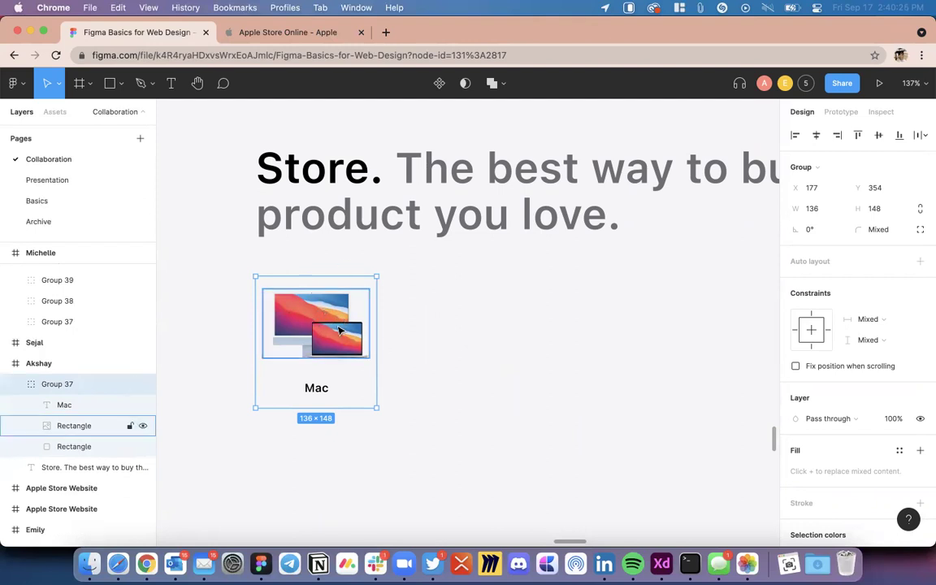
key("super+v")
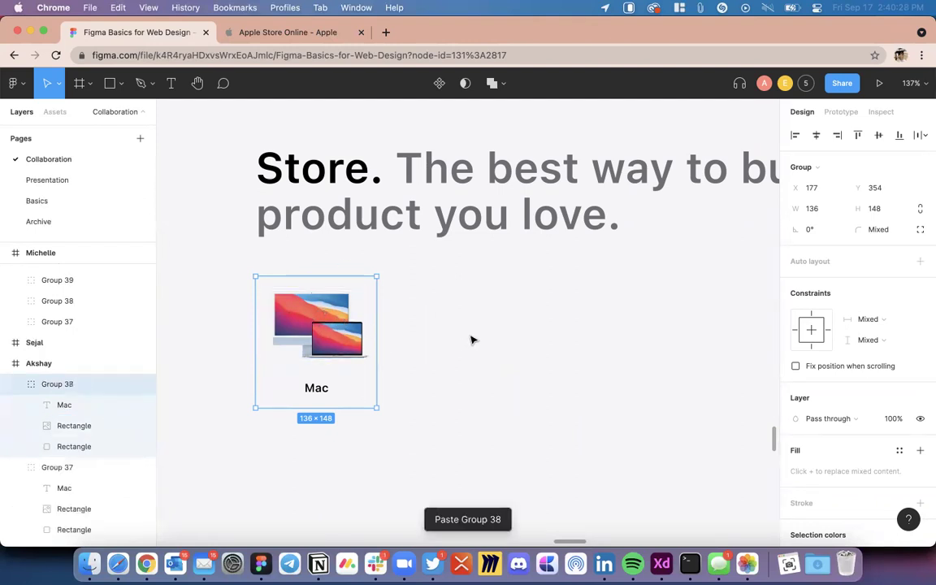
left_click_drag(320, 386, 450, 309)
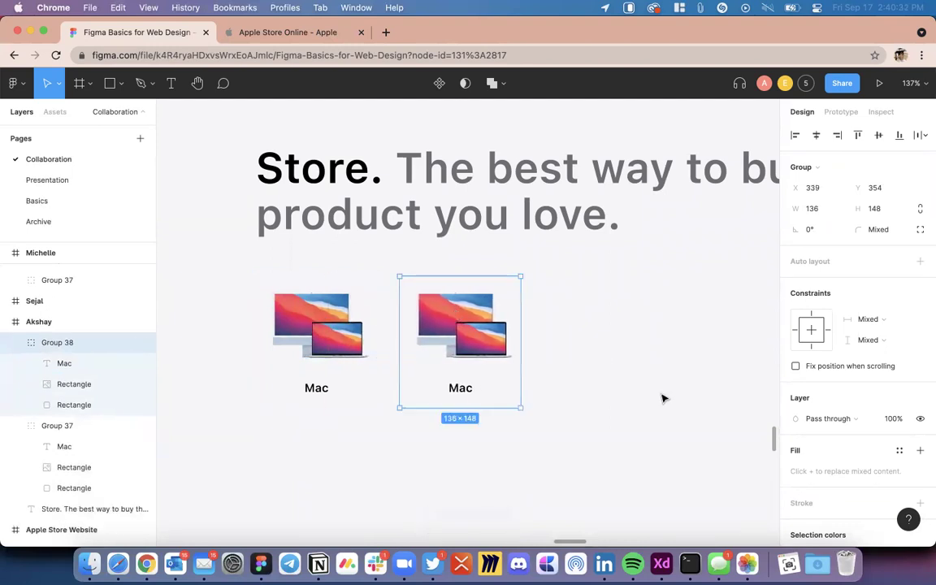
key("BackSpace")
left_click(317, 348)
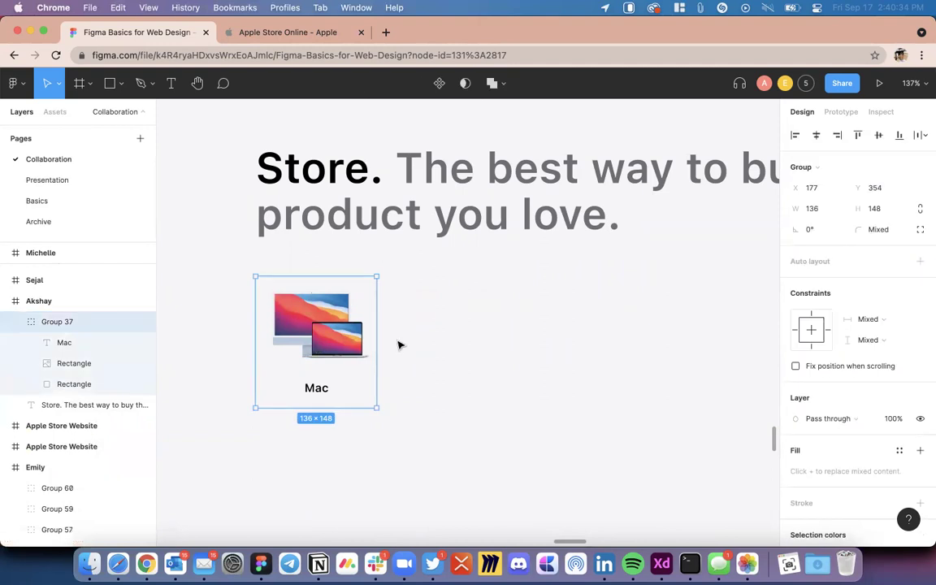
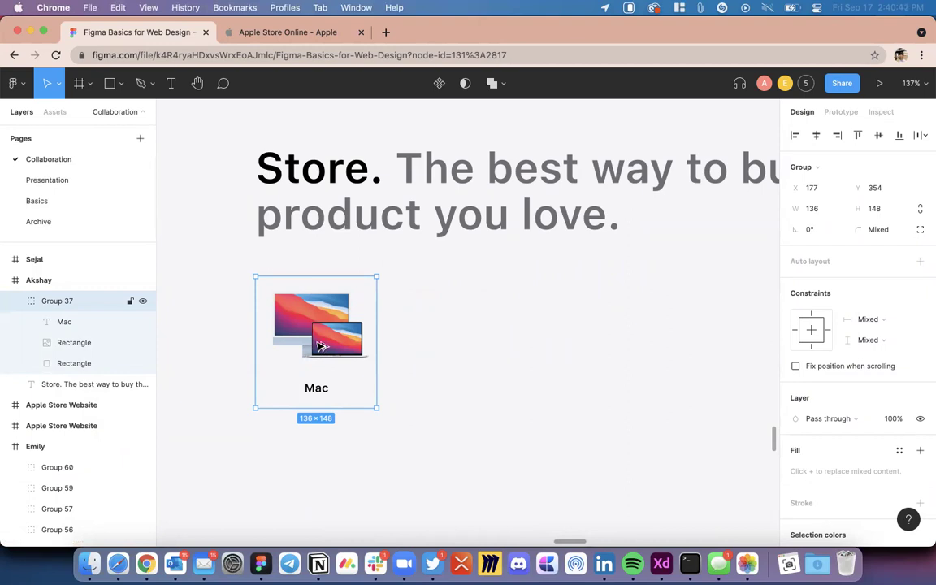
Step: Alt-drag a copy of the Mac icon card, then repeat with Ctrl+D to build a nine-card row
left_click_drag(340, 346, 449, 310)
scroll(549, 359, "down", 5)
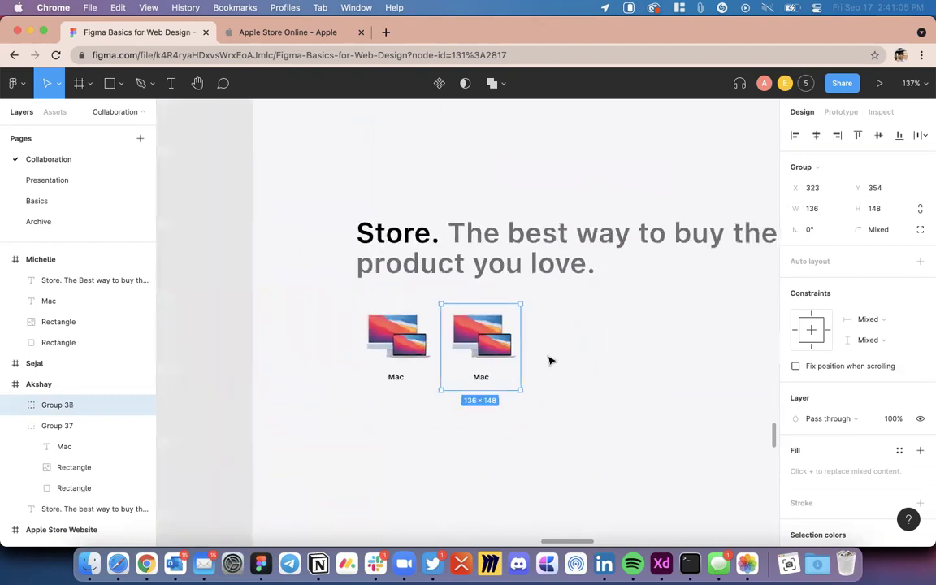
scroll(325, 350, "up", 3)
scroll(326, 349, "down", 4)
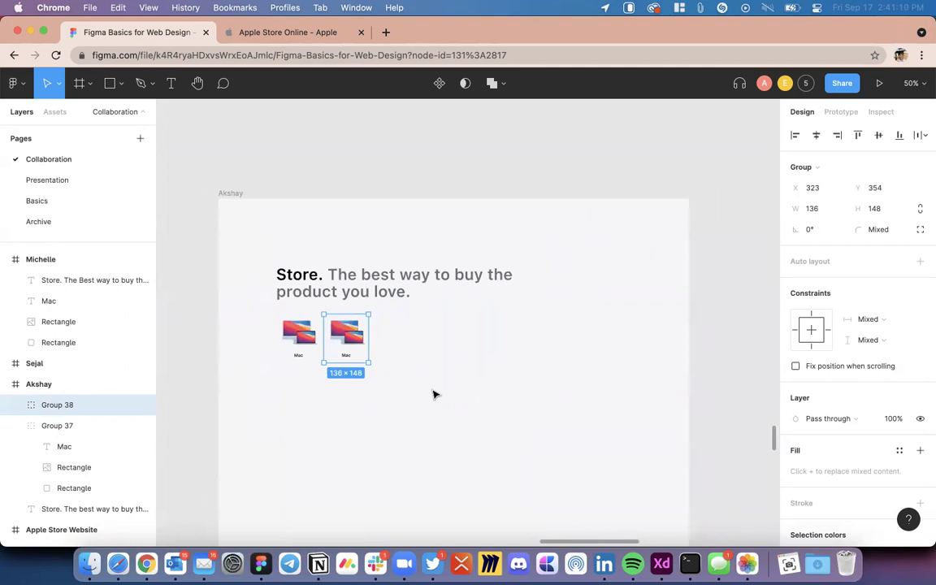
key("super+d")
key("super+d")
key("super+d")
key("super+d")
key("super+d")
key("super+d")
key("super+d")
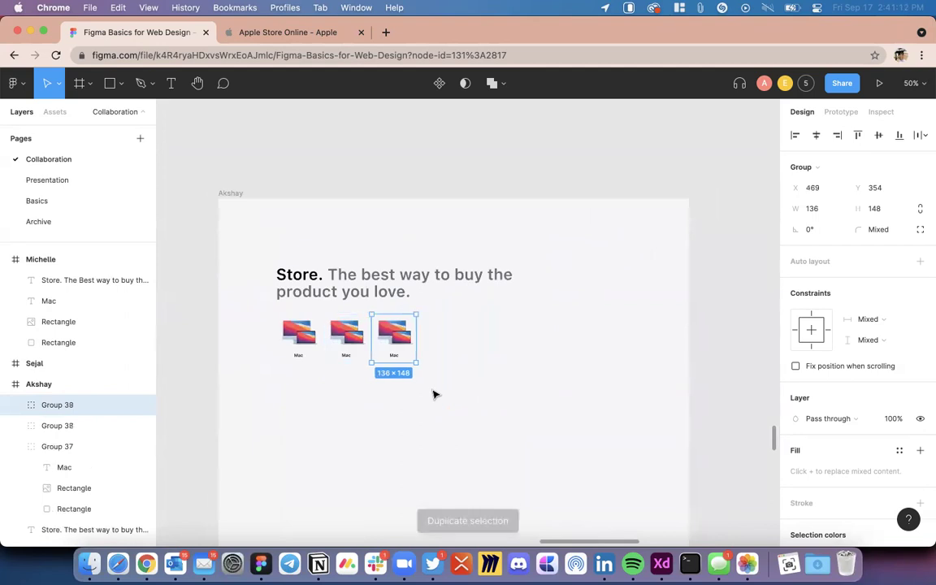
left_click(746, 401)
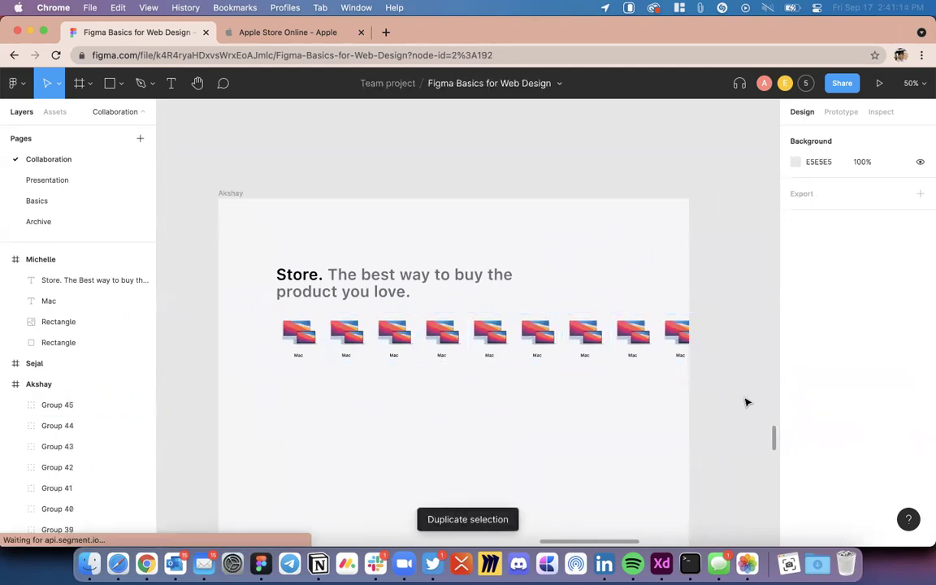
scroll(382, 391, "left", 15)
scroll(382, 390, "right", 15)
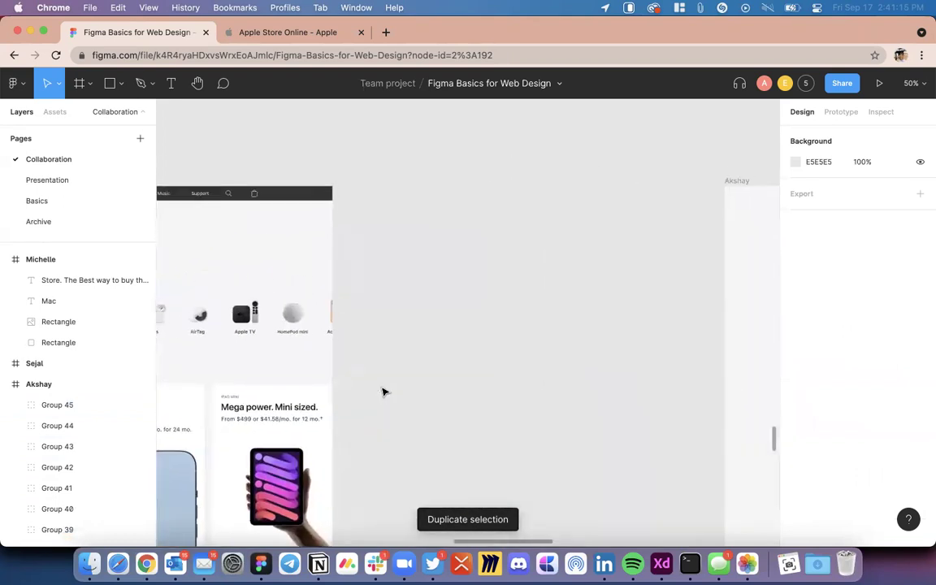
scroll(705, 361, "down", 5)
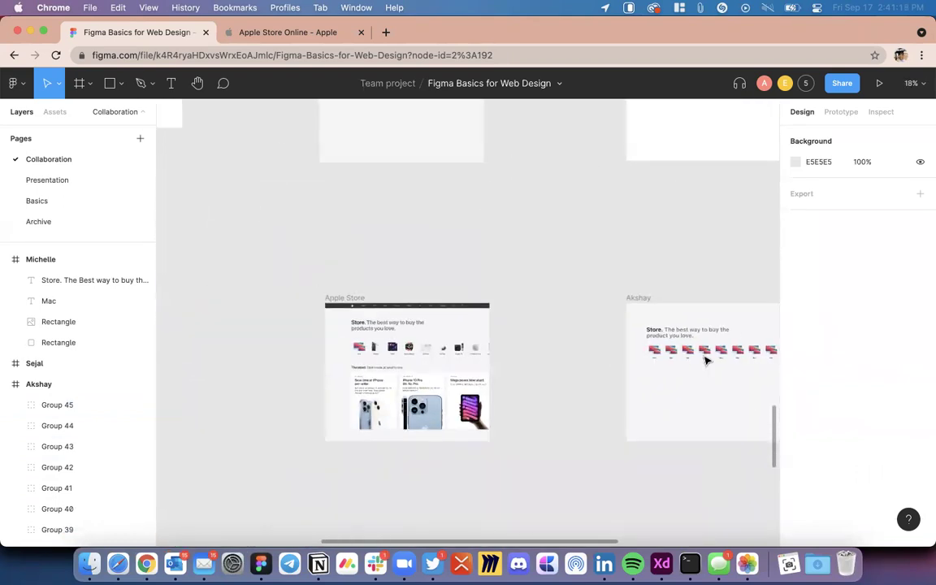
scroll(705, 361, "up", 10)
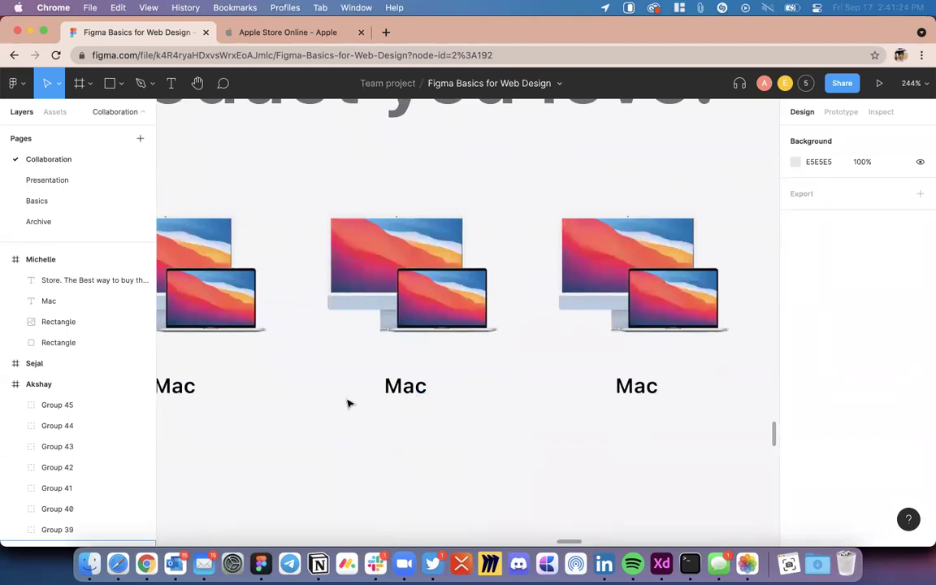
Step: Change the second card's caption from Mac to iPhone
left_click(420, 278)
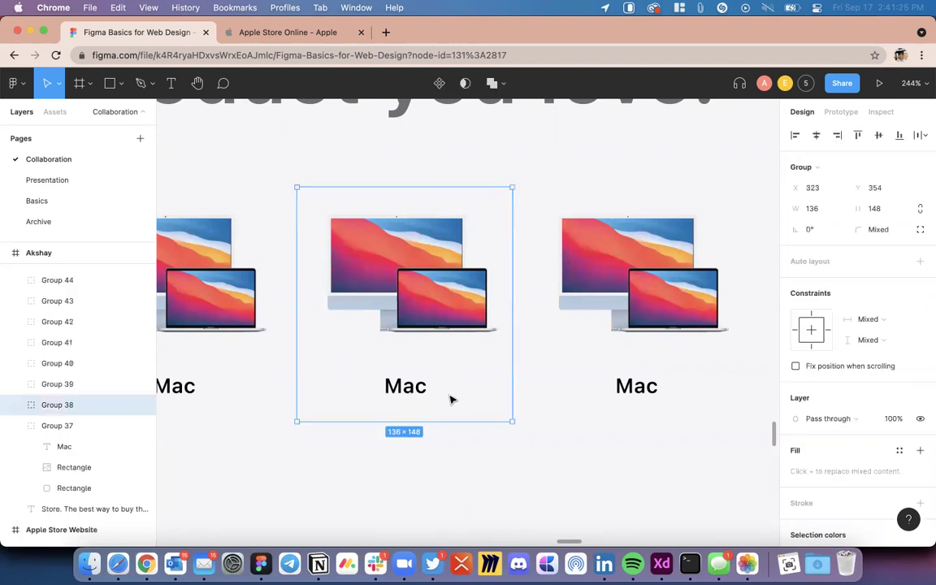
double_click(409, 390)
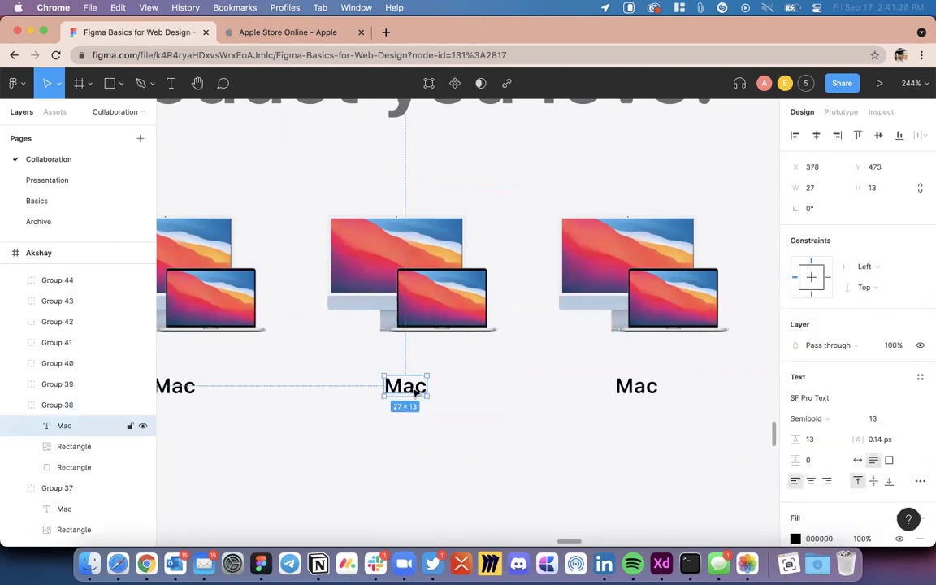
double_click(412, 390)
type("iPhone")
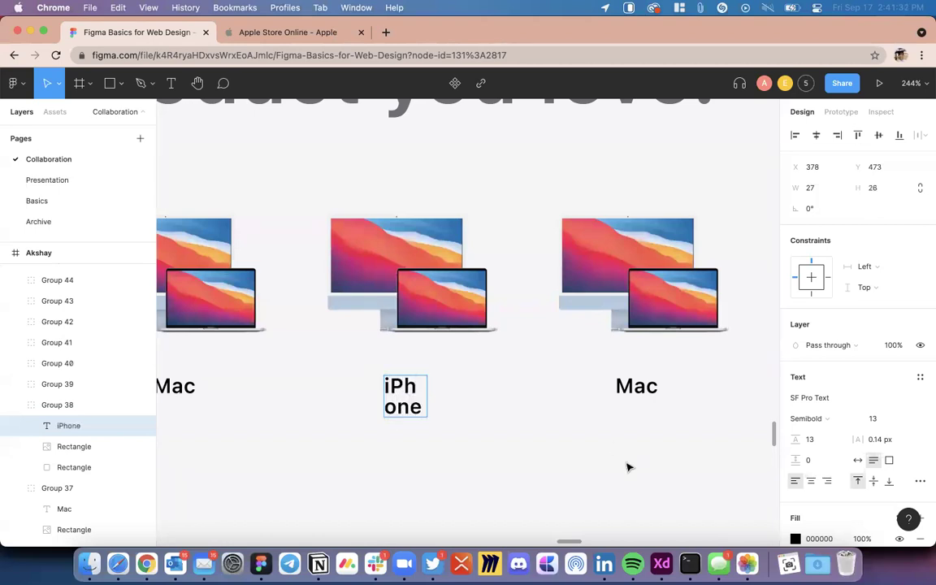
key("Escape")
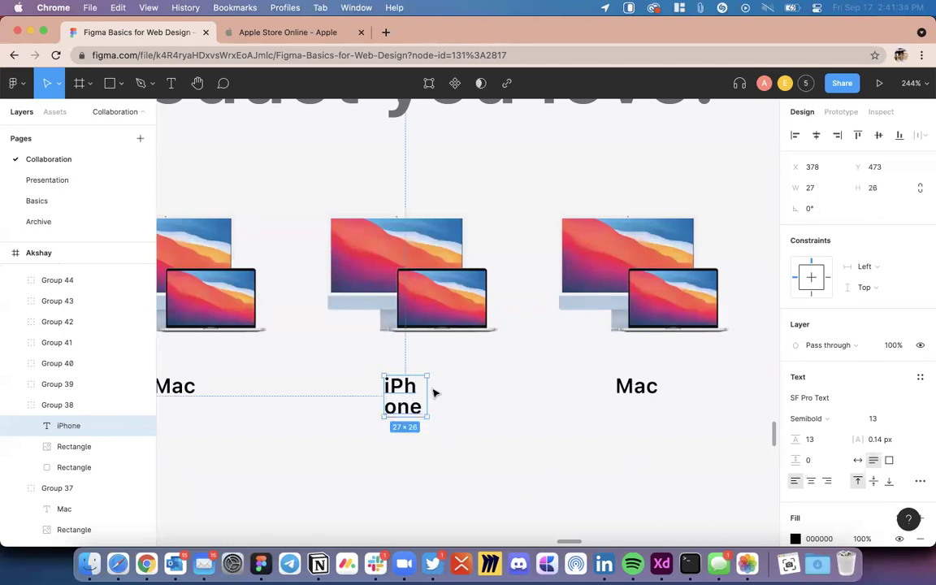
Step: Compare with the first card's label and make the iPhone label fit on one line
scroll(429, 397, "left", 5)
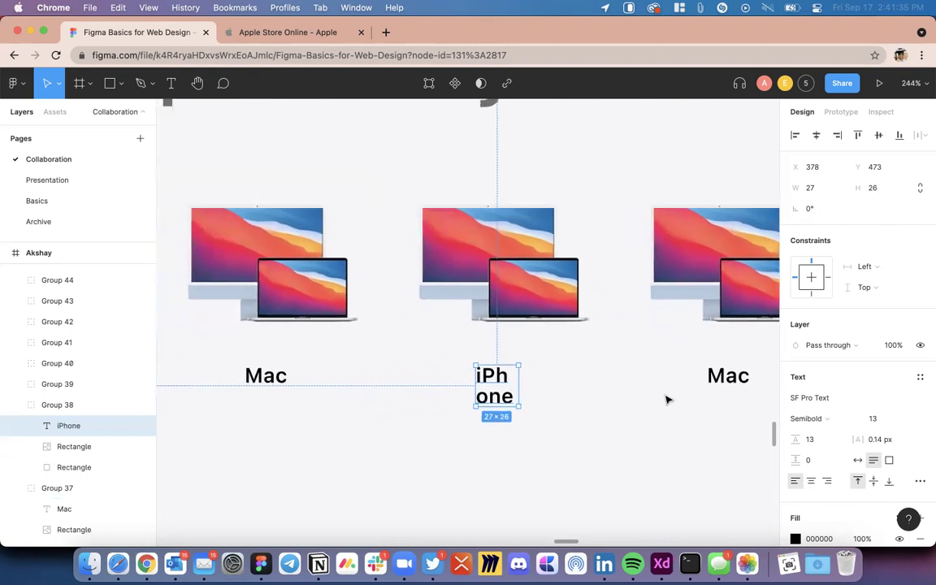
scroll(675, 429, "right", 4)
double_click(201, 379)
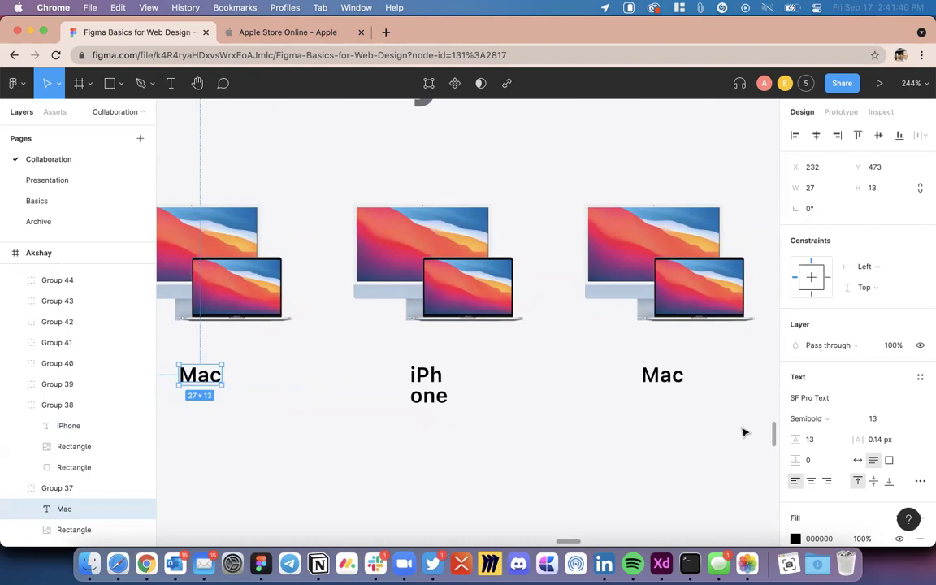
left_click(438, 396)
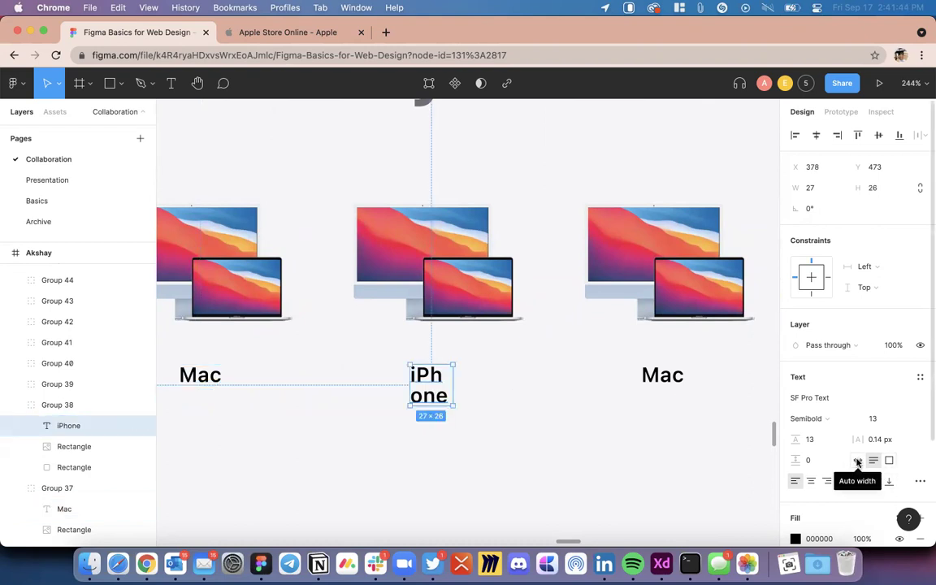
left_click(857, 462)
left_click(520, 426)
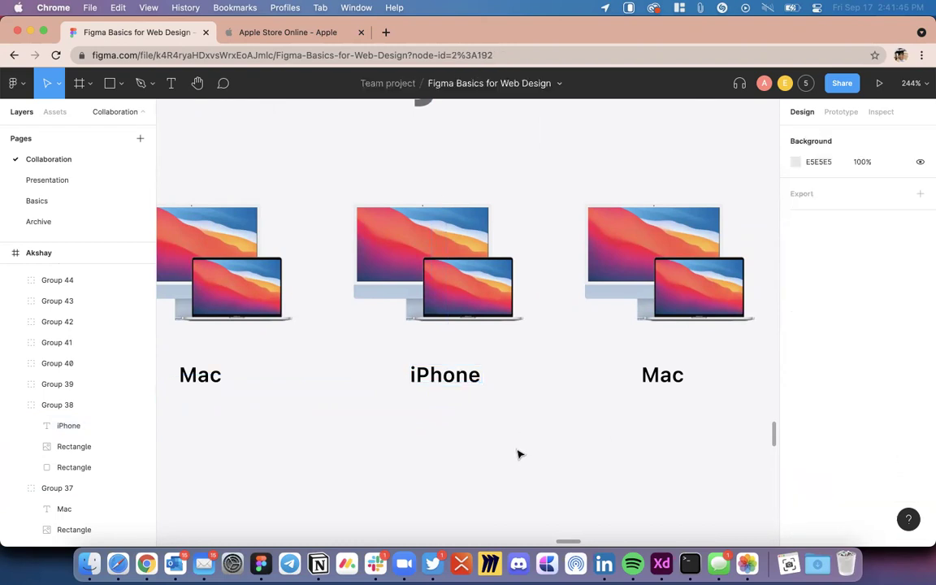
Step: Center-align the iPhone label's text and center it within its card's background rectangle
scroll(518, 453, "left", 3)
left_click(506, 392)
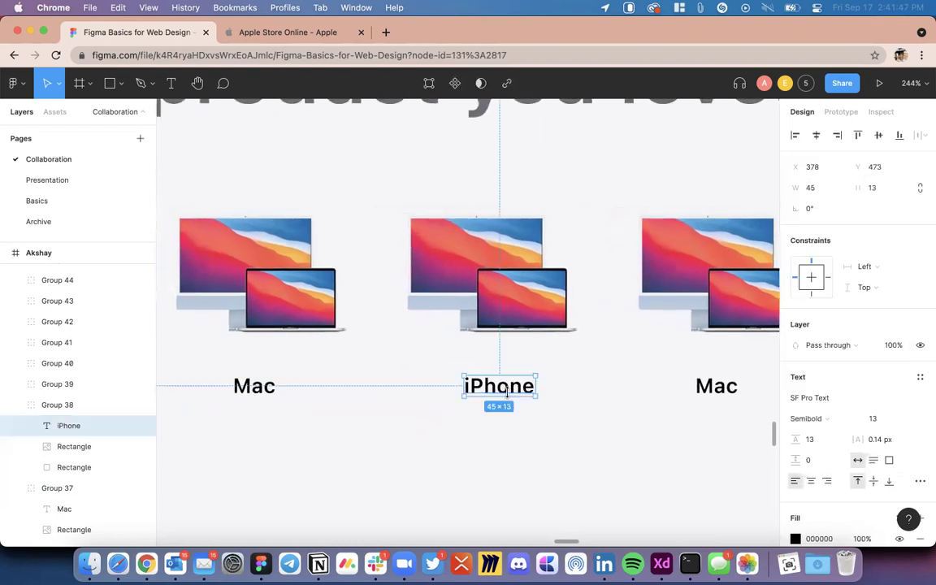
left_click(810, 482)
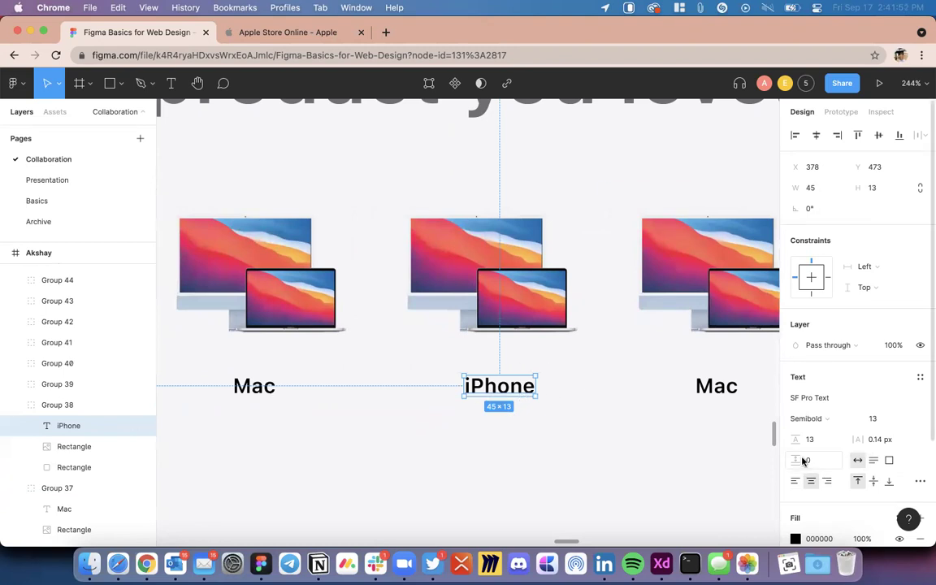
scroll(476, 433, "down", 5)
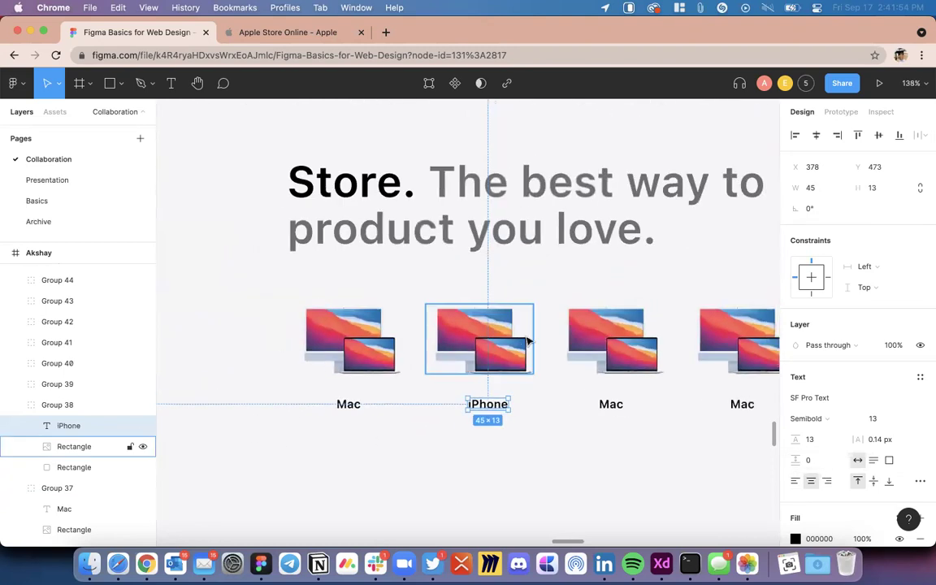
left_click(78, 469, "shift")
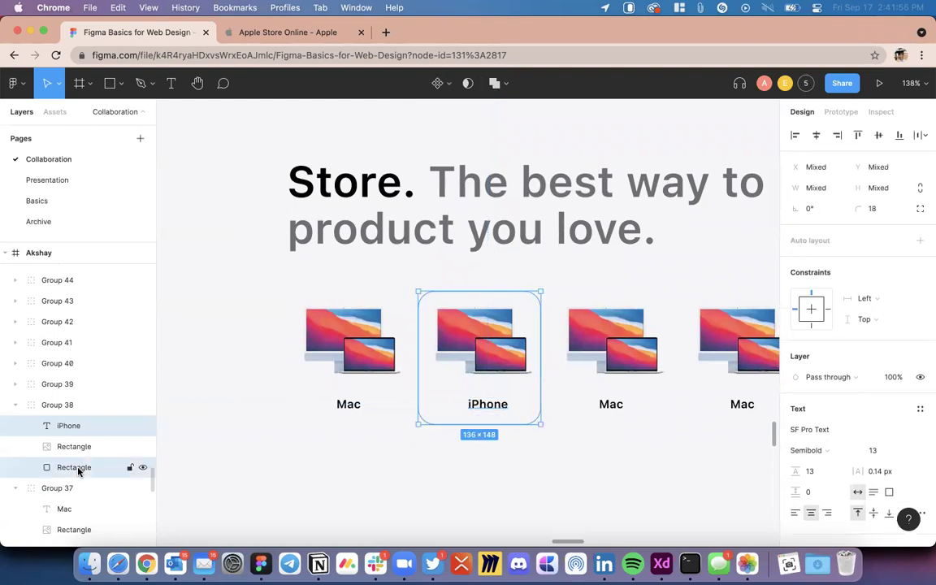
left_click(816, 135)
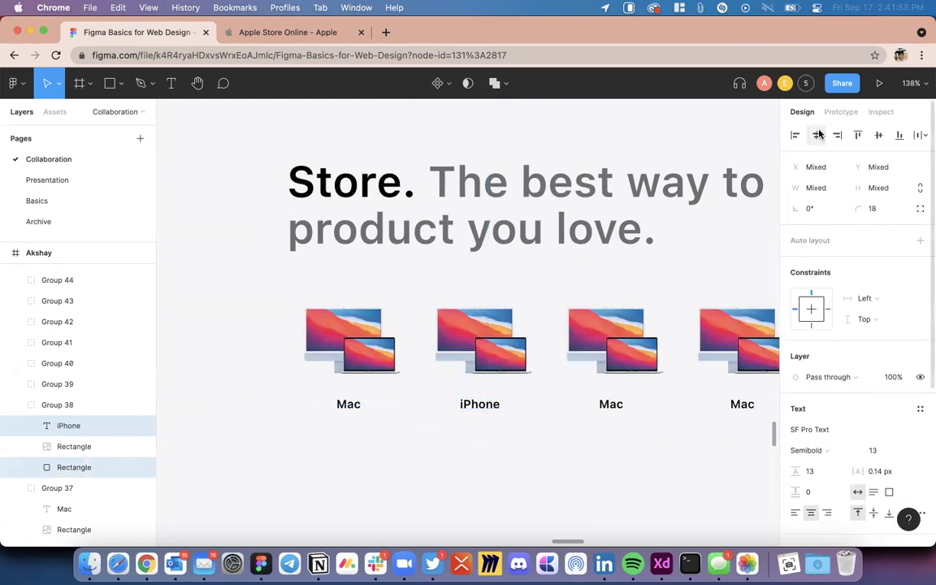
left_click(581, 439)
Step: Duplicate the first Mac card below the row as a test copy and set its label to one line
scroll(552, 435, "down", 3)
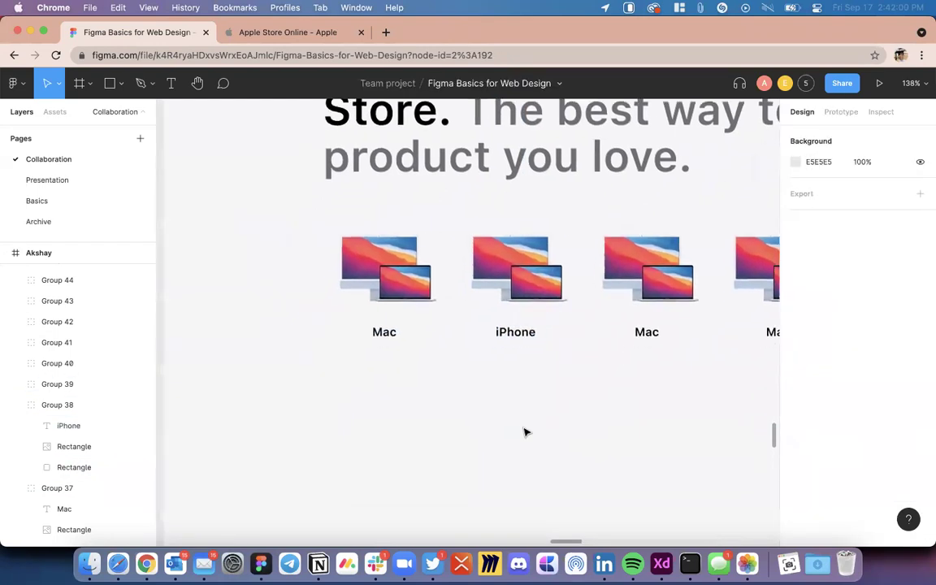
double_click(388, 334)
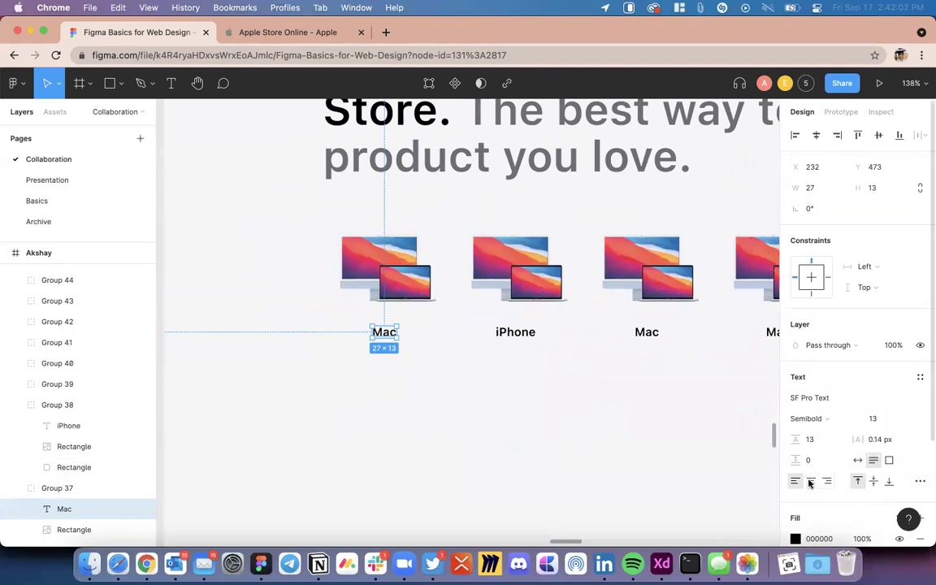
left_click(378, 424)
left_click(372, 246)
left_click_drag(372, 246, 398, 502)
left_click(398, 512)
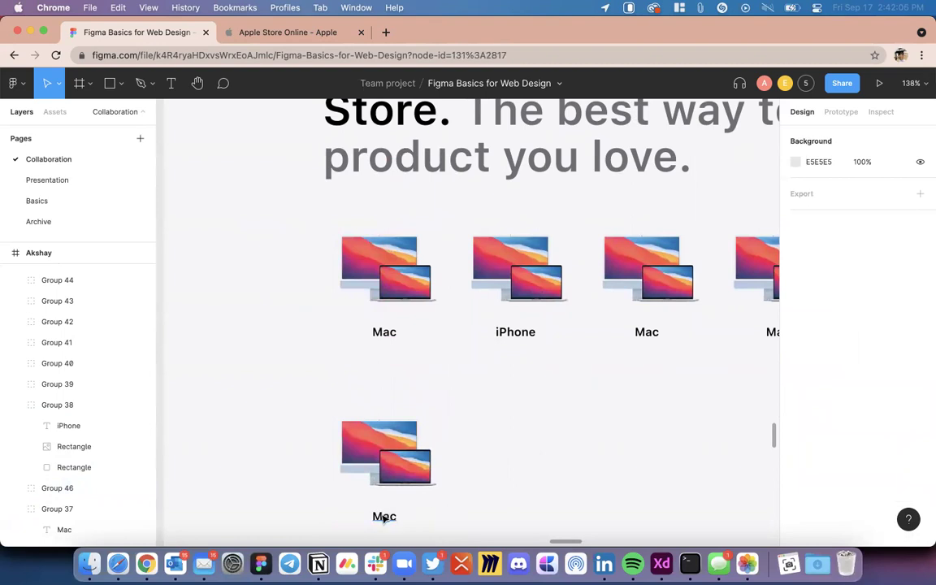
double_click(382, 516)
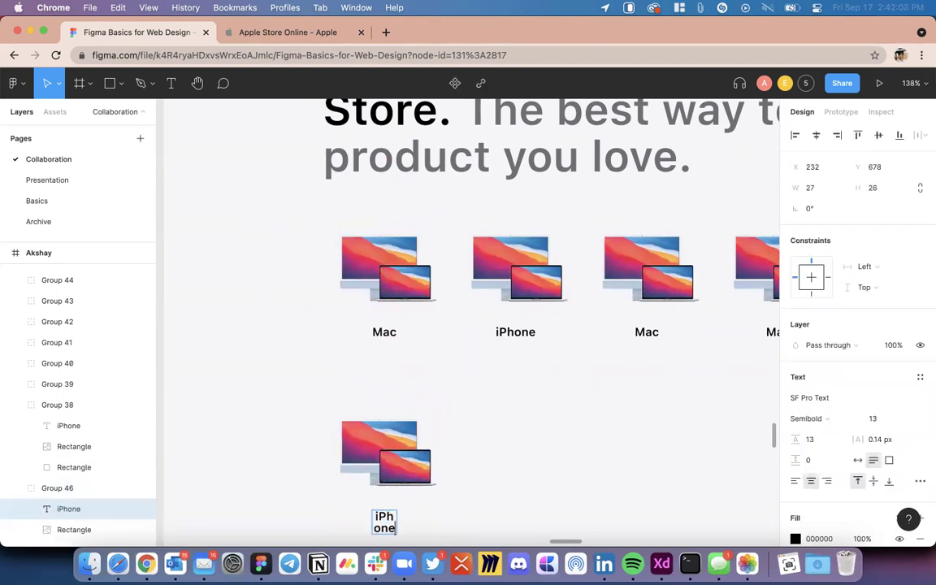
left_click(858, 461)
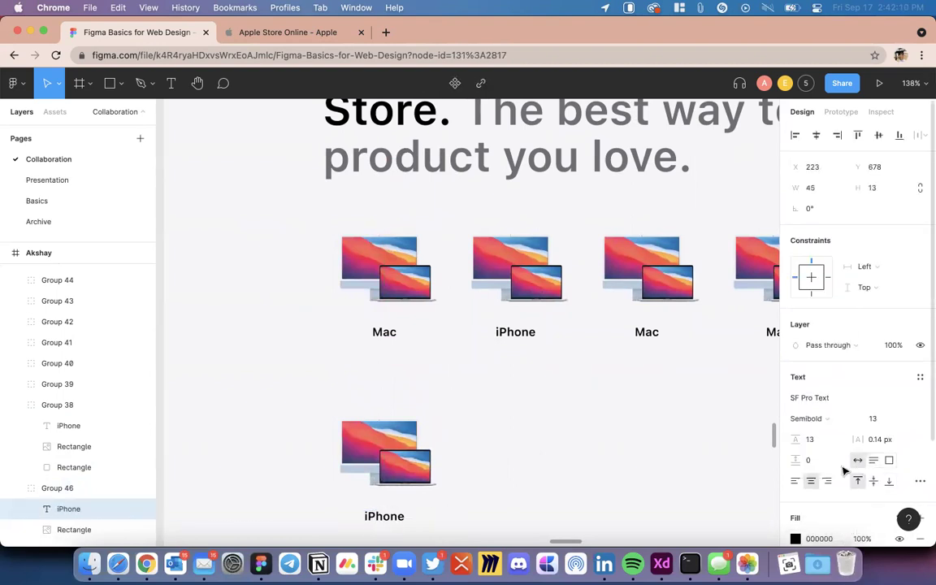
scroll(100, 438, "down", 3)
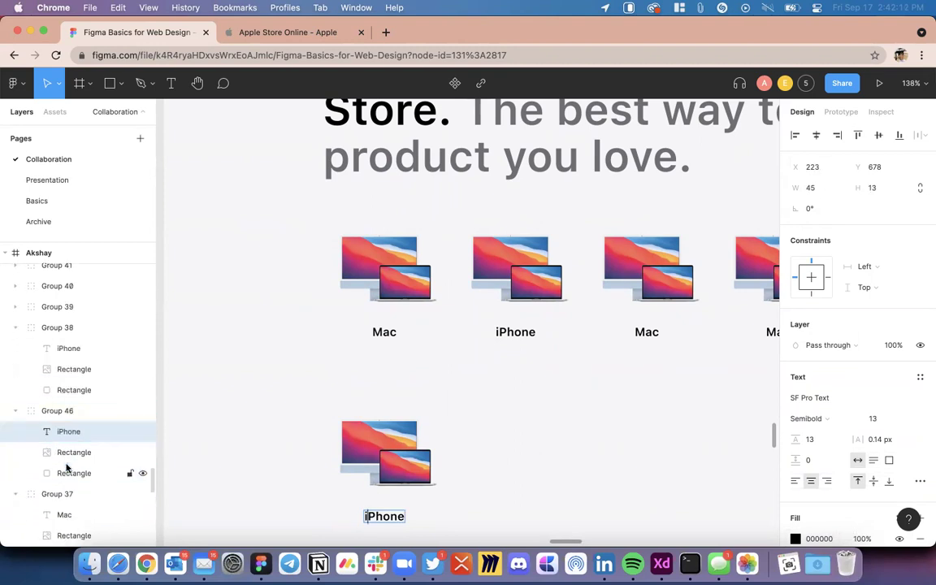
left_click(71, 473, "shift")
left_click(510, 435)
Step: Delete the test copy below the row and return to the iPhone caption
scroll(418, 424, "down", 2)
left_click(406, 421)
key("Delete")
scroll(469, 246, "down", 3)
scroll(469, 246, "up", 4)
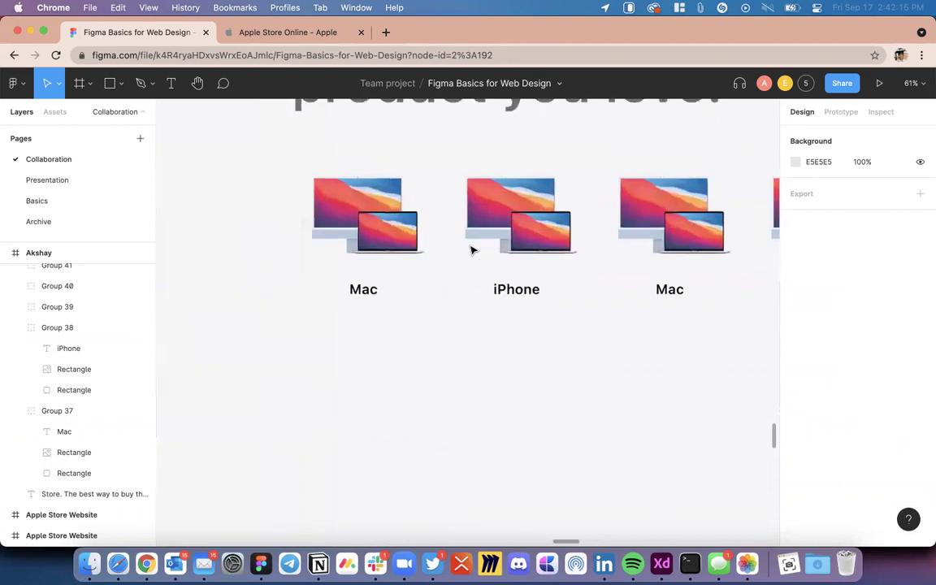
scroll(471, 248, "left", 3)
scroll(378, 363, "up", 2)
scroll(378, 363, "right", 2)
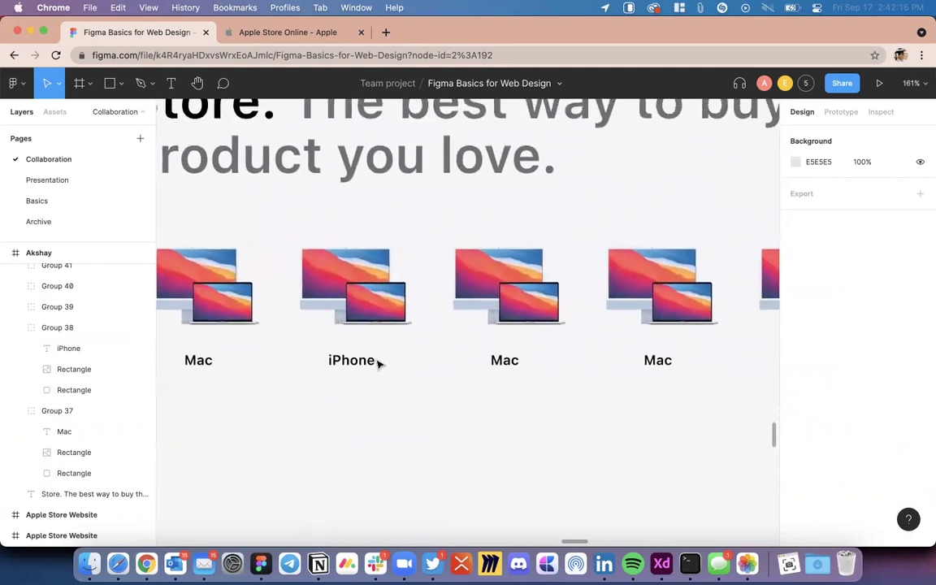
double_click(350, 361)
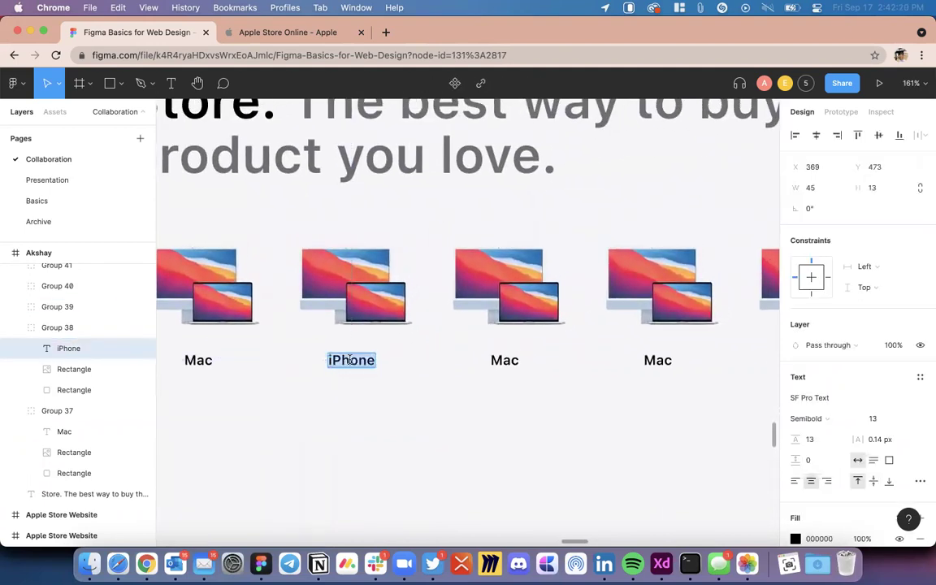
Step: Finish the caption edit and pick the iPhone image in the Assets frame
left_click(344, 309)
scroll(439, 282, "down", 5)
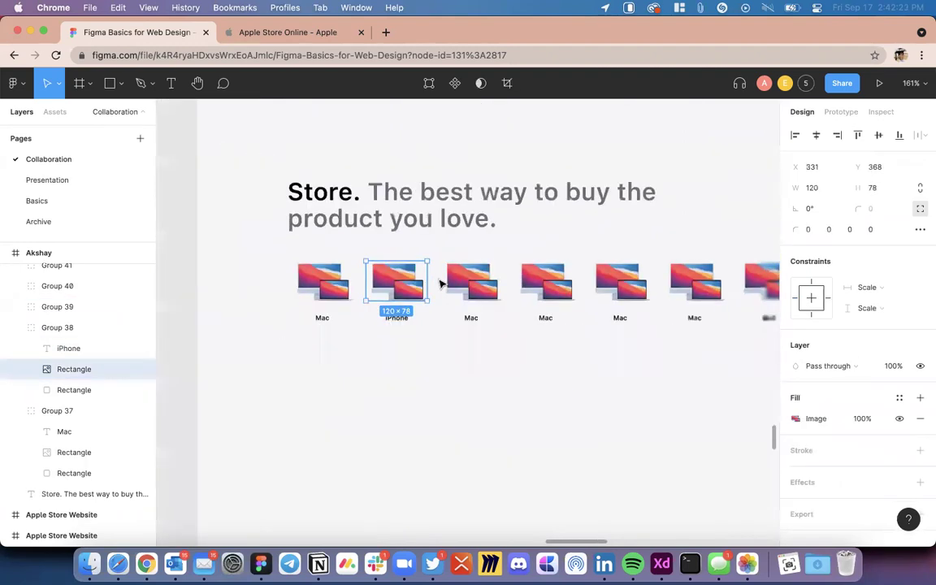
scroll(439, 284, "up", 10)
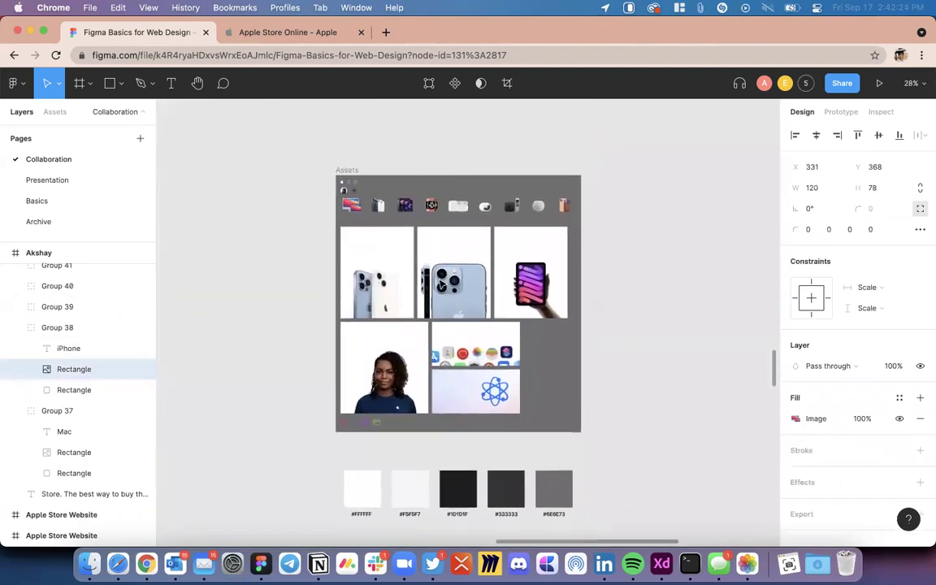
scroll(385, 220, "up", 10)
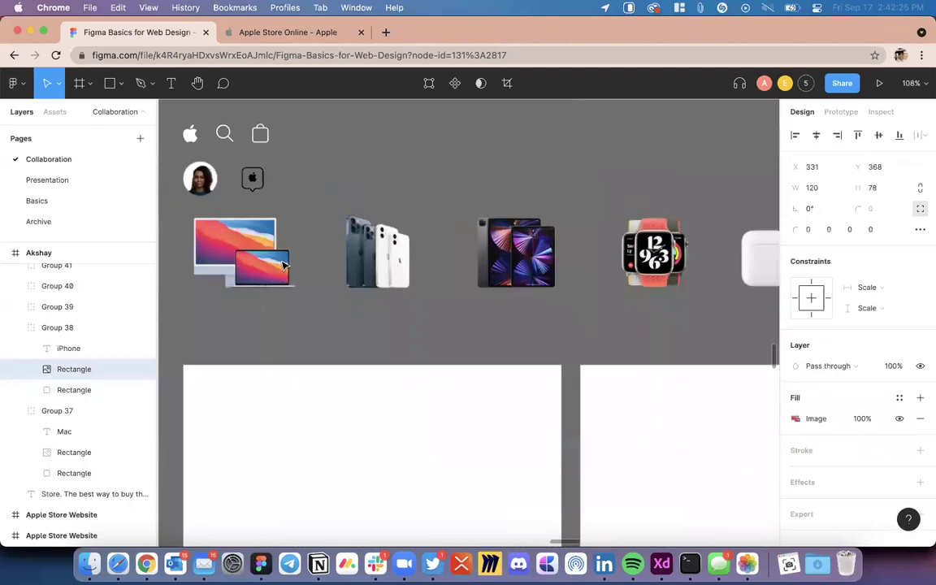
left_click(408, 267)
scroll(507, 305, "down", 10)
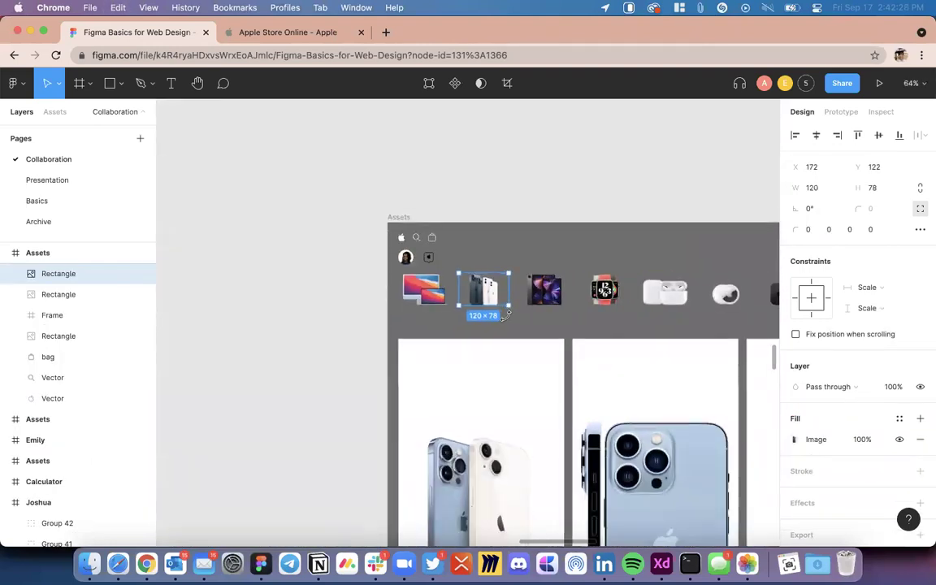
scroll(509, 318, "down", 10)
scroll(516, 433, "up", 10)
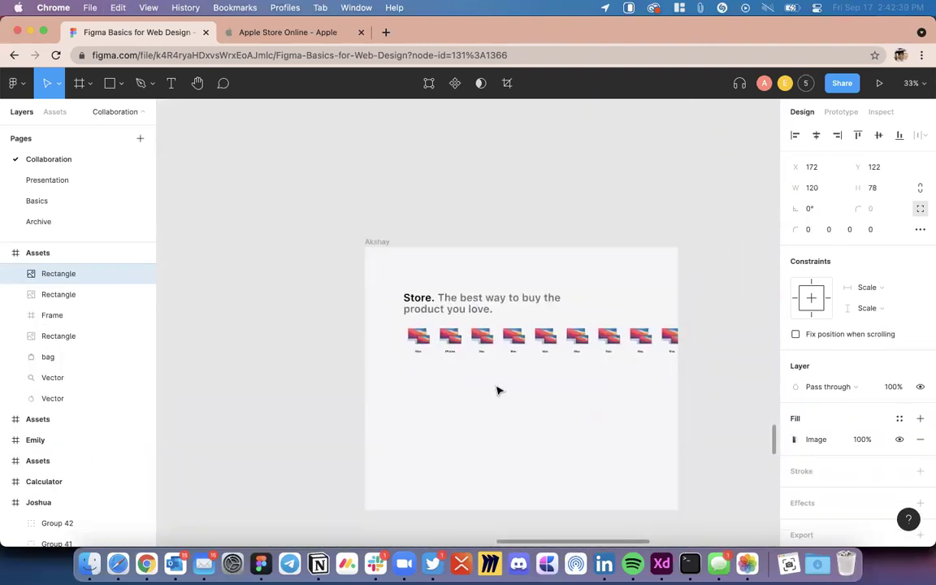
Step: Paste the iPhone image over the Mac image, top-align them, and delete the old Mac image
left_click(457, 355)
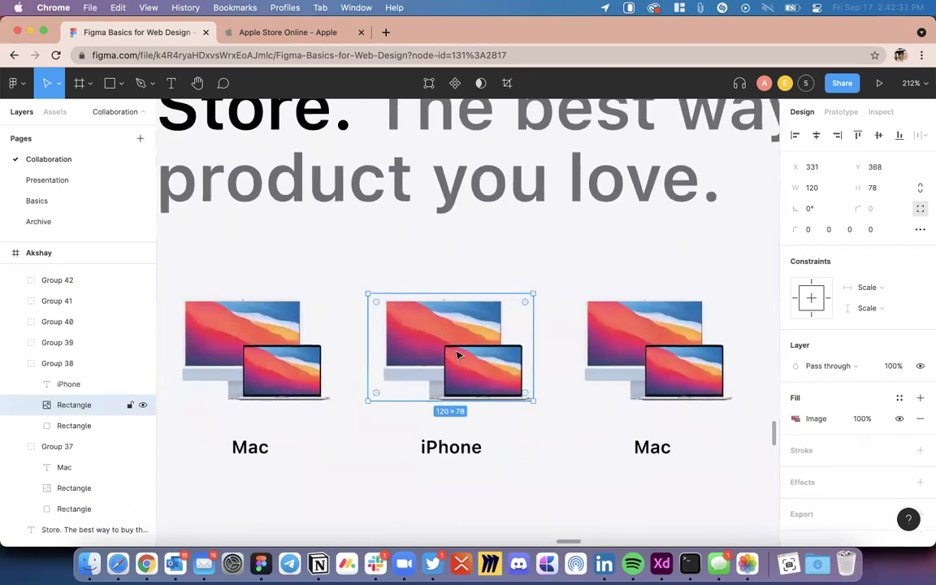
key("cmd+v")
left_click(459, 312, "shift")
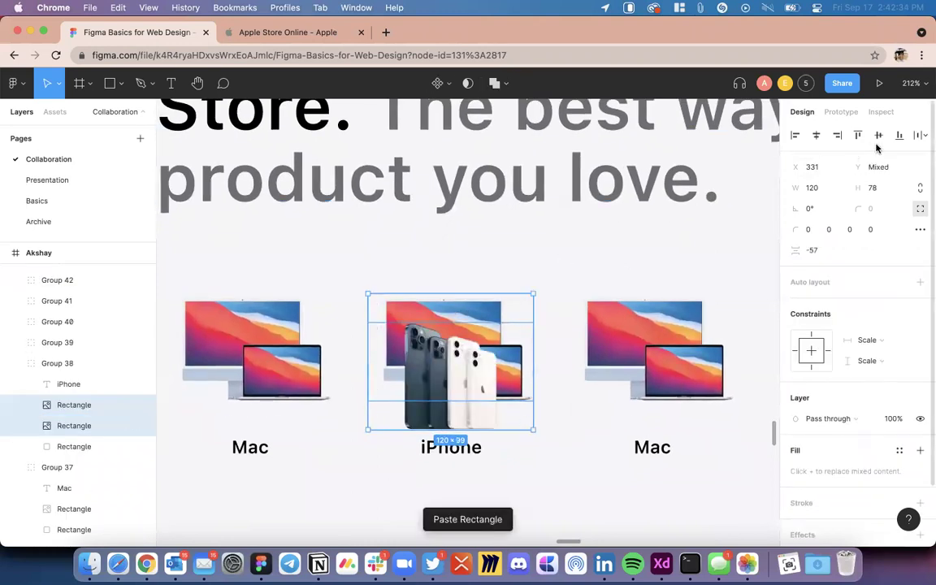
left_click(849, 136)
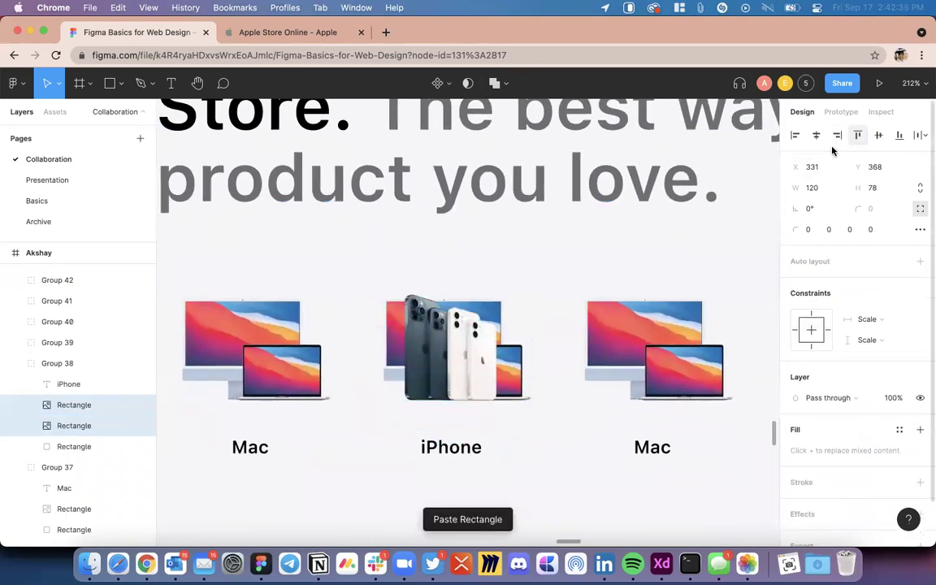
left_click(101, 427)
key("Delete")
Step: Adjust the new iPhone image using its right-click menu options
scroll(405, 464, "down", 5)
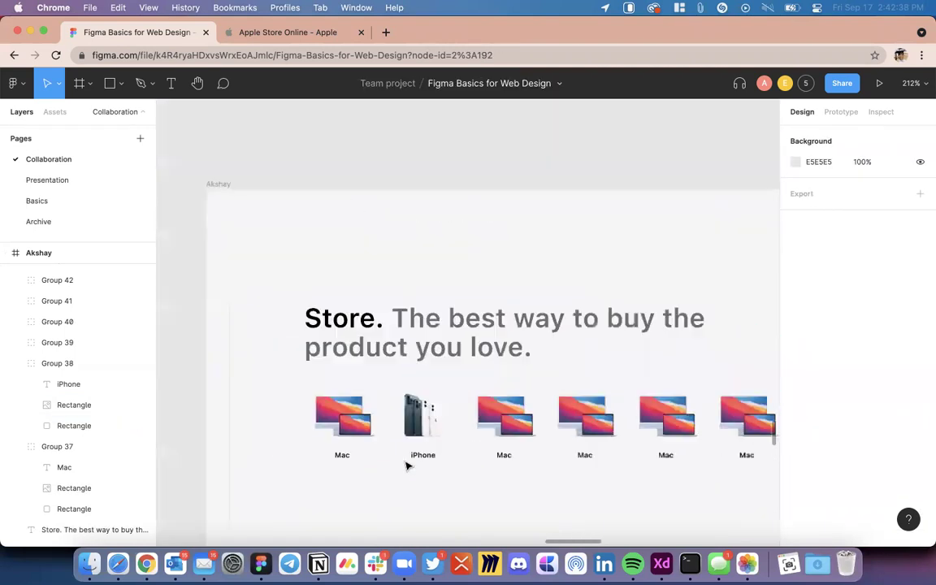
scroll(685, 365, "right", 3)
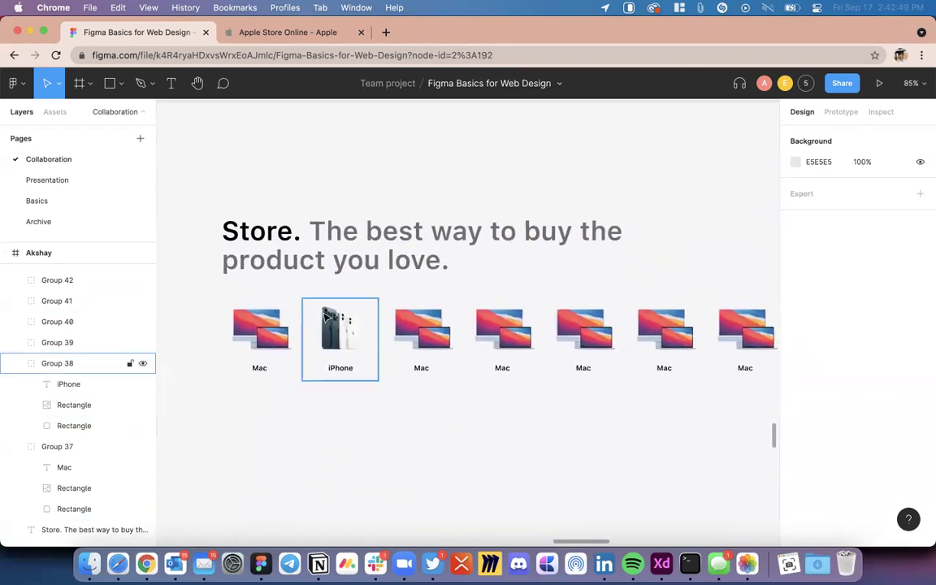
scroll(630, 342, "right", 3)
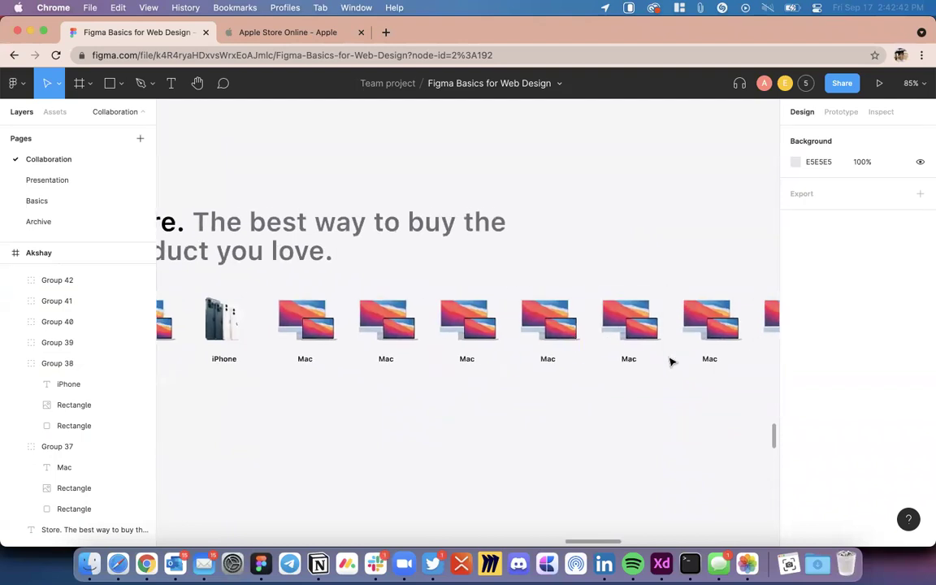
scroll(670, 362, "down", 5)
scroll(464, 348, "up", 5)
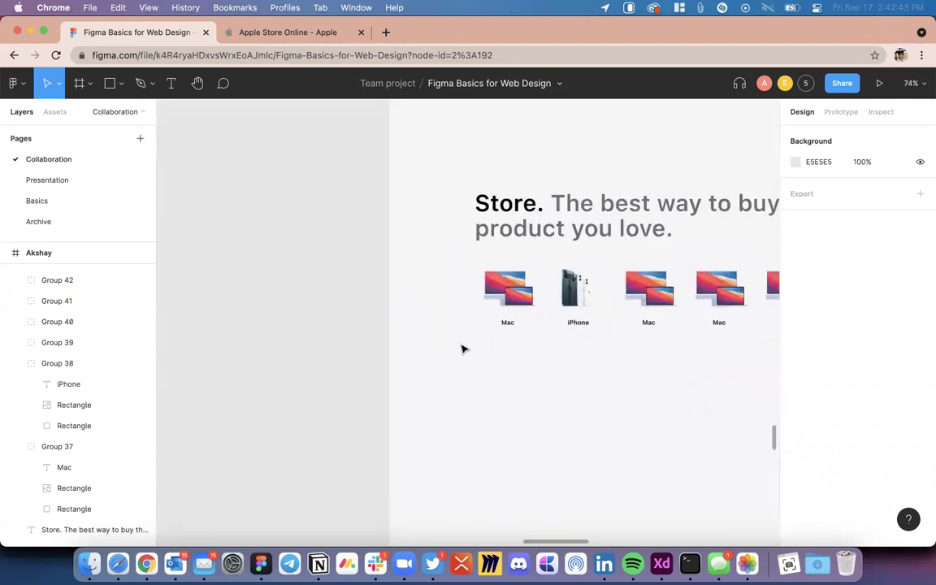
scroll(464, 349, "up", 10)
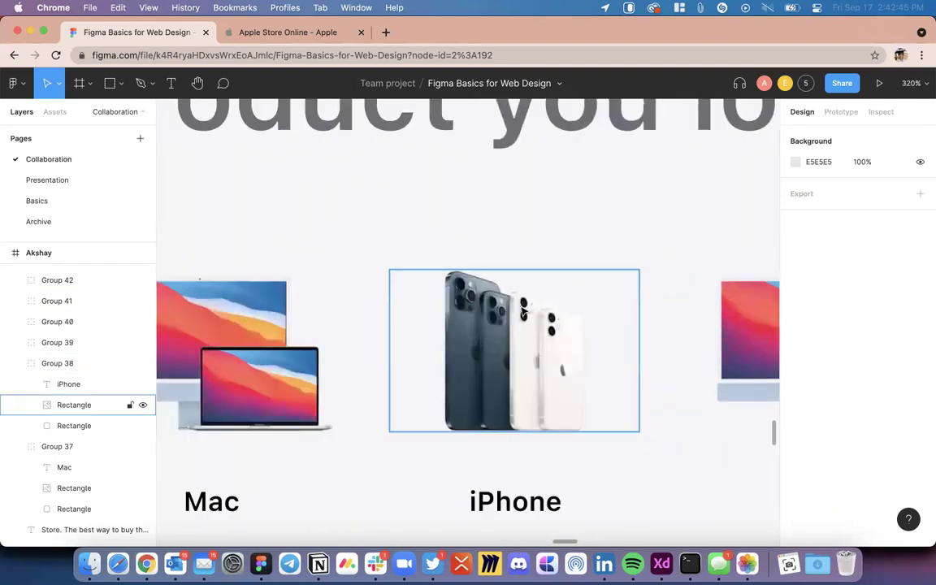
left_click(529, 321)
right_click(460, 327)
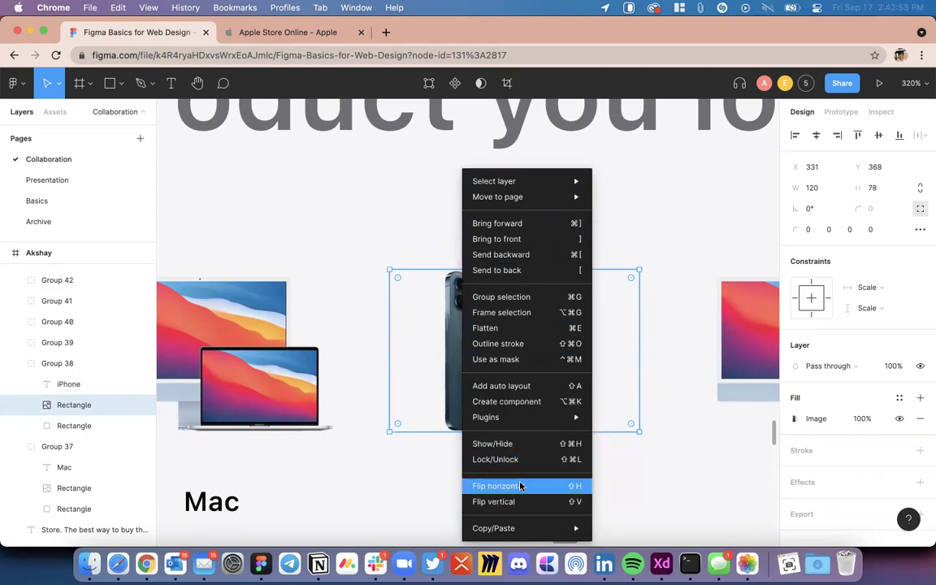
left_click(374, 204)
scroll(497, 289, "down", 10)
scroll(499, 292, "down", 5)
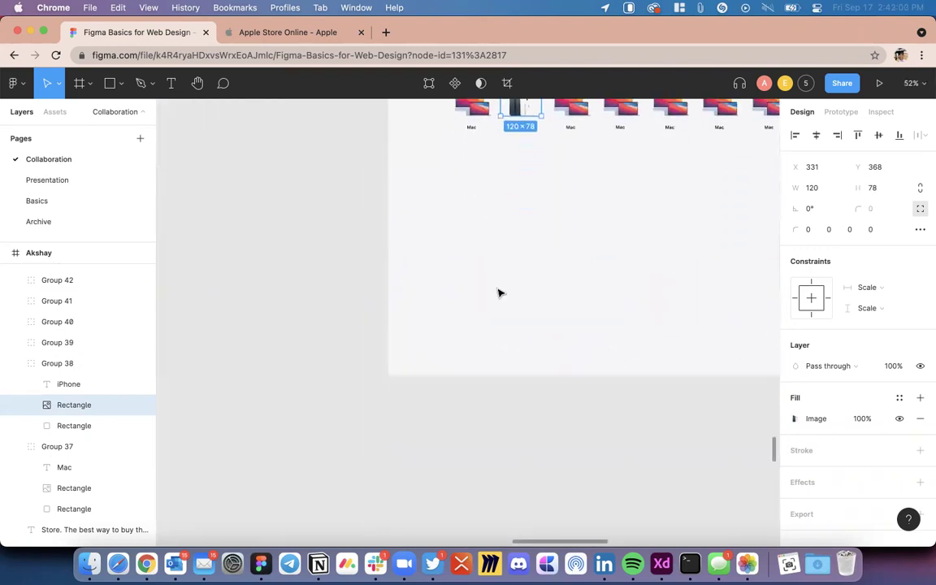
scroll(501, 293, "down", 3)
scroll(471, 309, "left", 3)
left_click(440, 328)
scroll(293, 216, "up", 2)
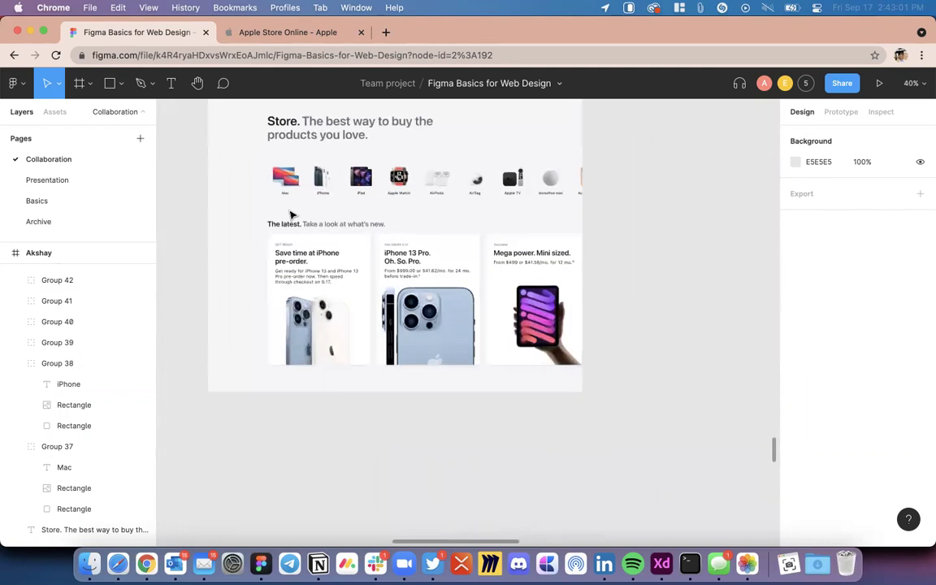
scroll(243, 211, "right", 3)
scroll(292, 215, "down", 5)
scroll(292, 215, "right", 3)
scroll(292, 217, "left", 2)
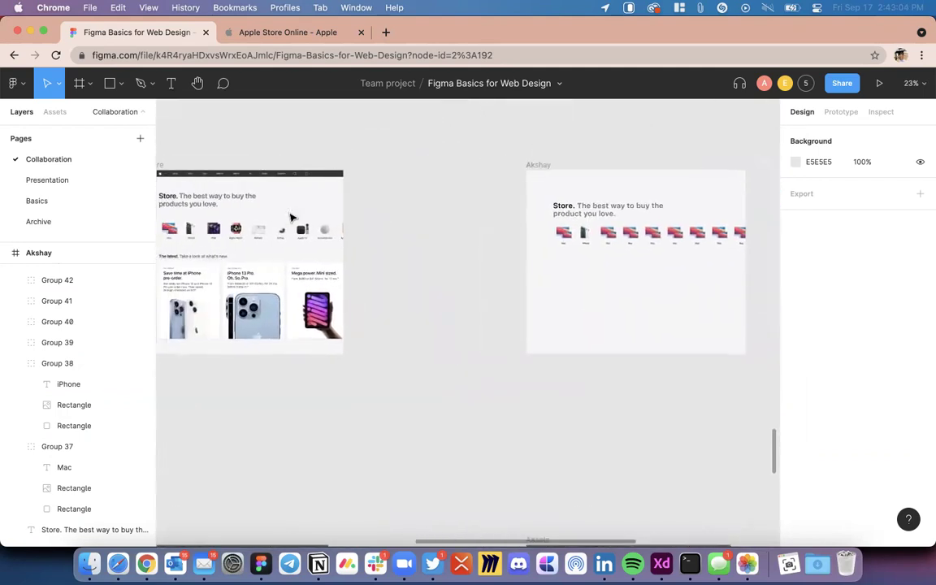
scroll(291, 216, "right", 5)
Step: Draw a grey rectangle in the Akshay frame below the product row
left_click(459, 182)
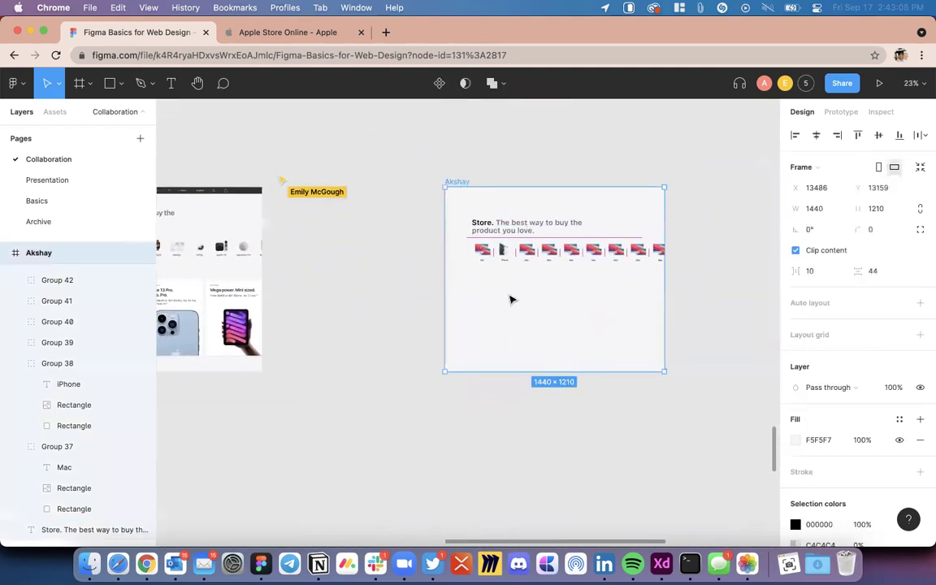
scroll(510, 300, "up", 3)
key("r")
left_click_drag(451, 289, 556, 398)
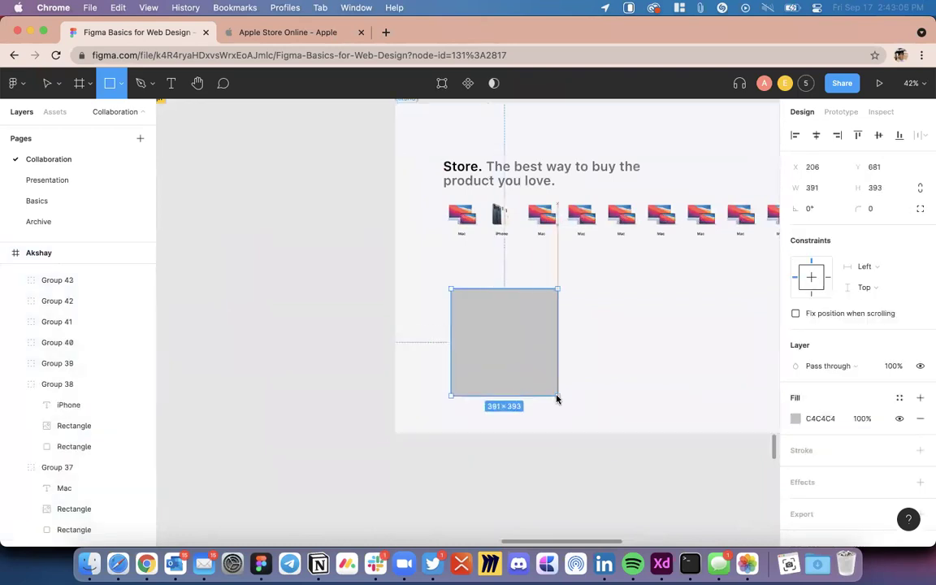
left_click(293, 464)
scroll(292, 464, "down", 3)
scroll(463, 401, "left", 2)
scroll(465, 395, "up", 1)
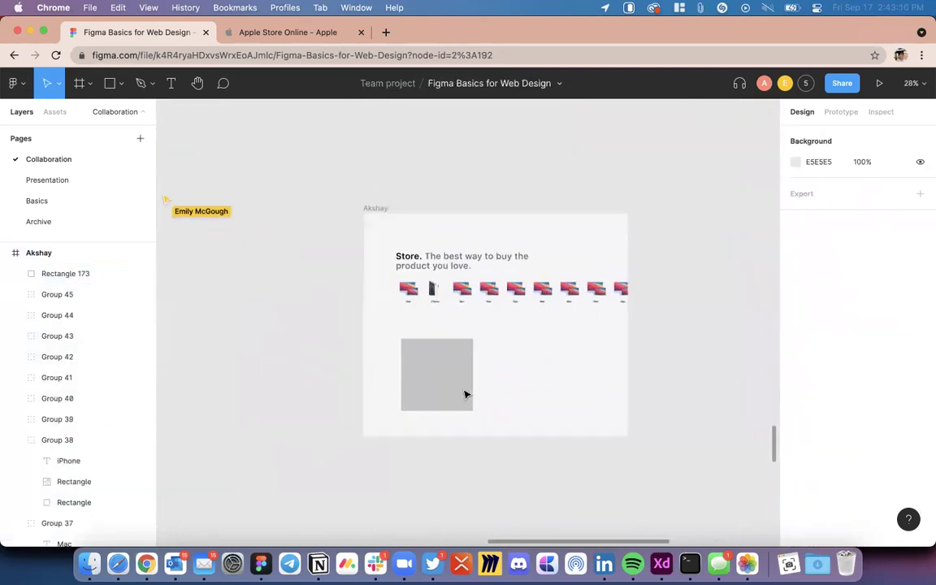
scroll(450, 392, "down", 4)
scroll(450, 393, "left", 2)
Step: Size the rectangle to 400 wide by 500 high, matching the reference promo card
left_click(340, 370)
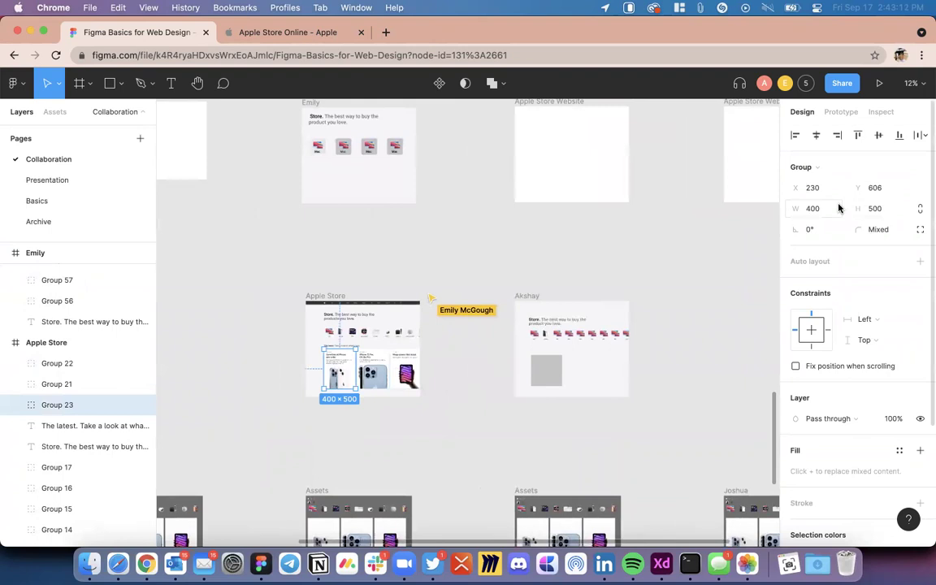
left_click(557, 362)
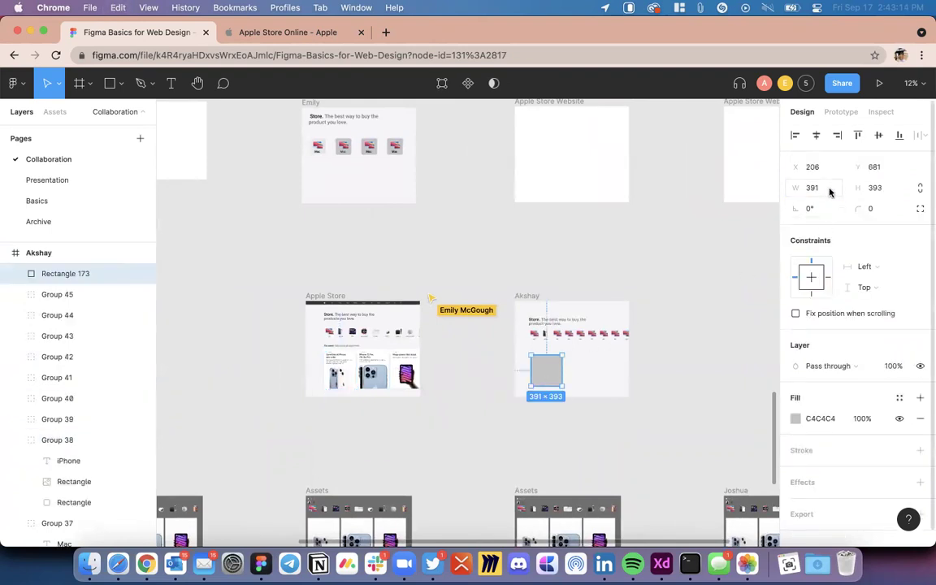
type("400")
key("Return")
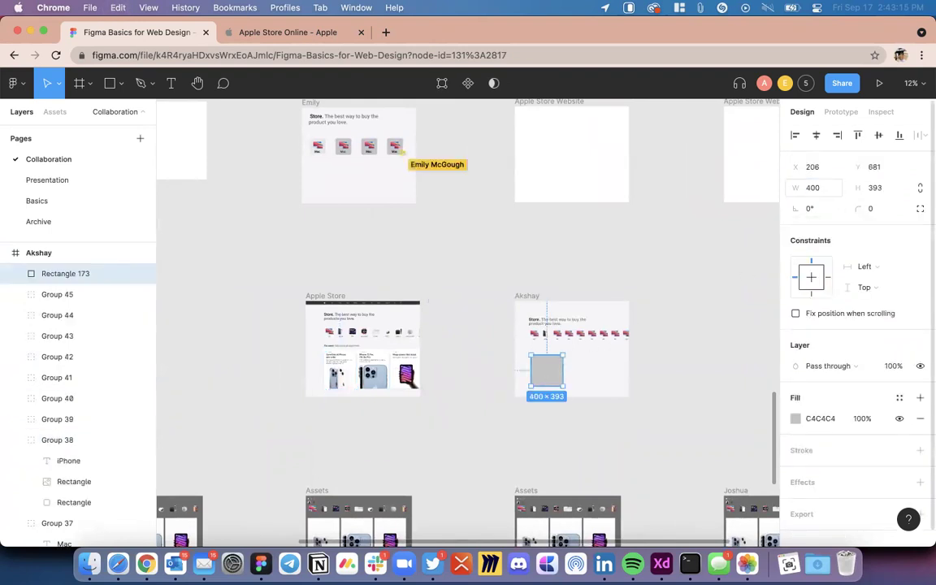
left_click(351, 384)
left_click(874, 209)
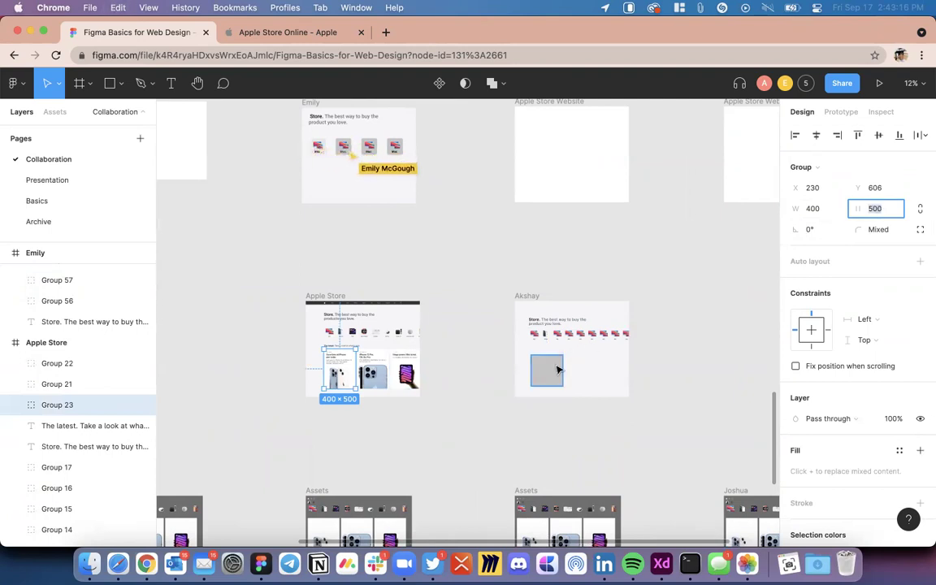
left_click(557, 370)
left_click(886, 190)
type("500")
key("Return")
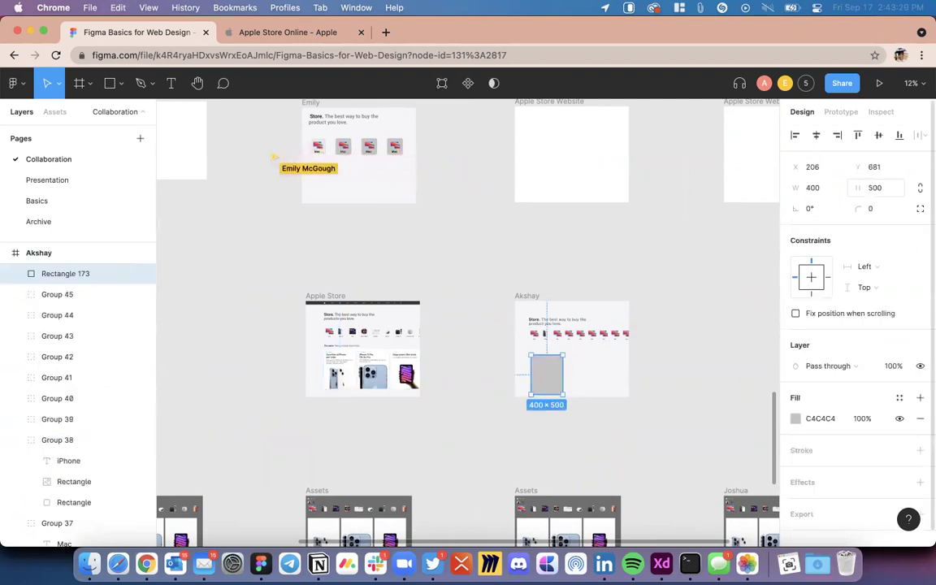
Step: Move the grey card below the product row and round its corners to 18
scroll(608, 343, "up", 5)
scroll(494, 336, "up", 5)
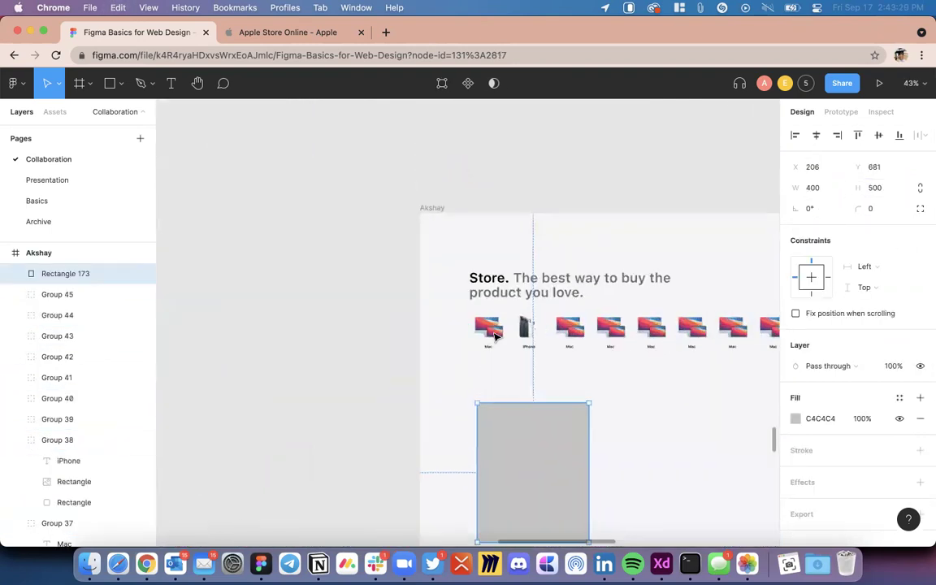
scroll(495, 325, "down", 3)
scroll(494, 314, "up", 2)
scroll(491, 349, "up", 1)
left_click_drag(486, 391, 476, 373)
scroll(418, 244, "up", 3)
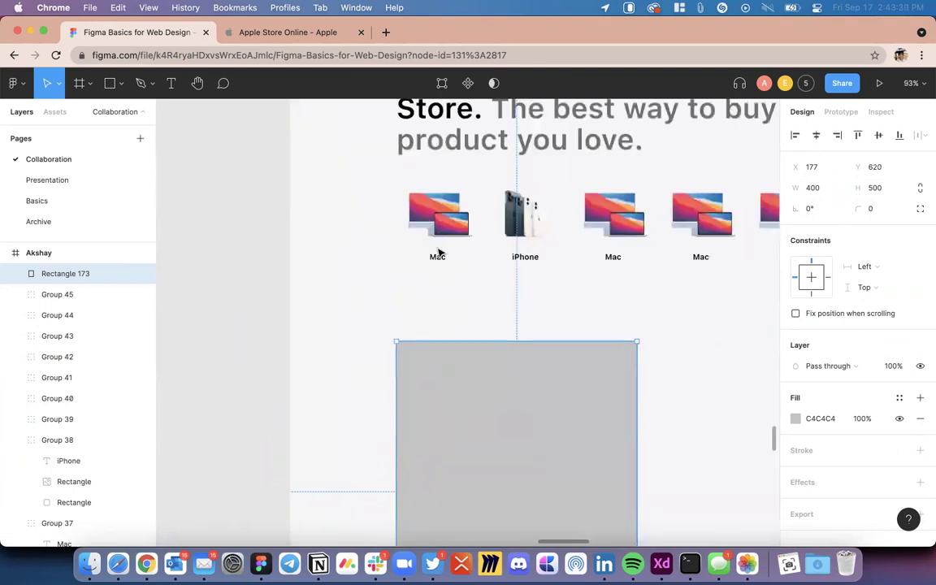
scroll(439, 253, "down", 6)
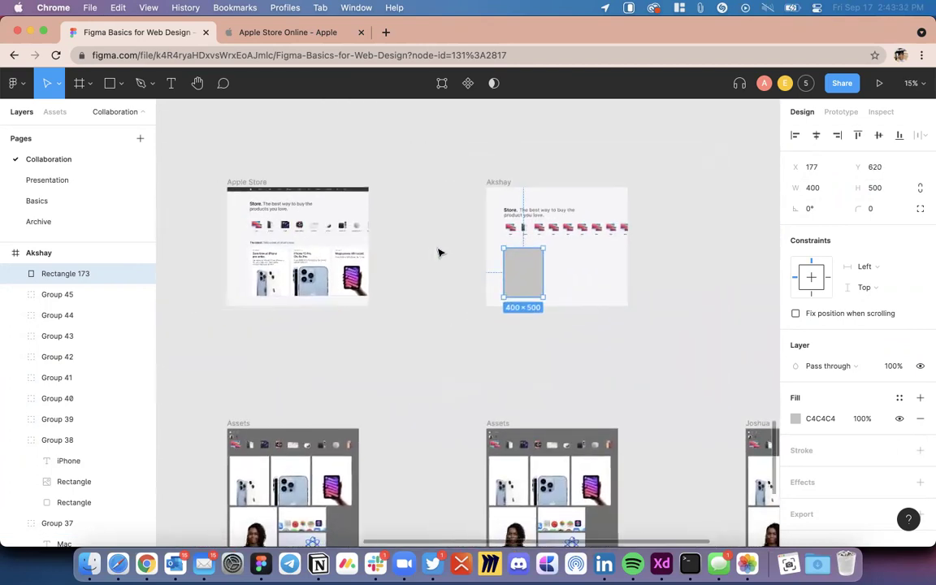
scroll(283, 279, "up", 5)
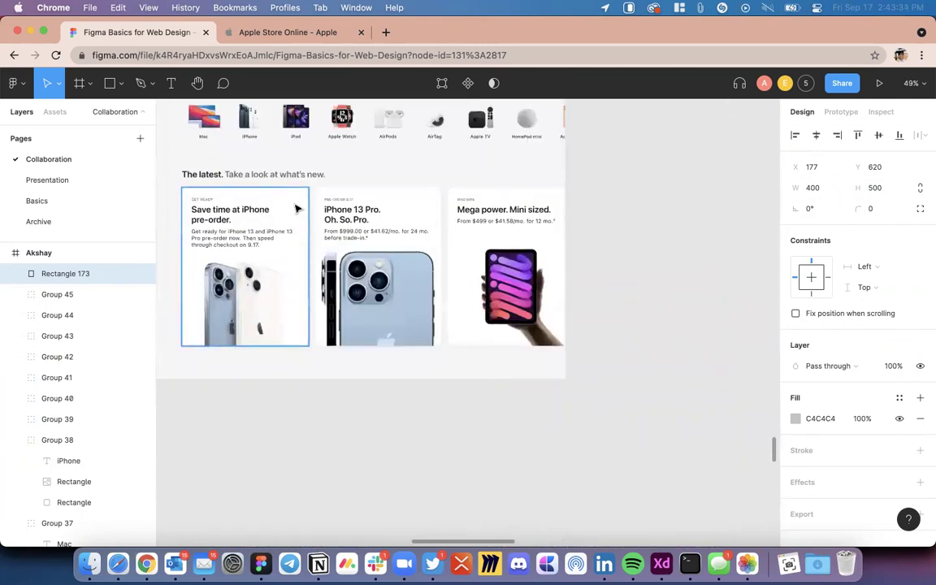
scroll(297, 208, "right", 10)
scroll(341, 220, "right", 5)
scroll(385, 231, "up", 5)
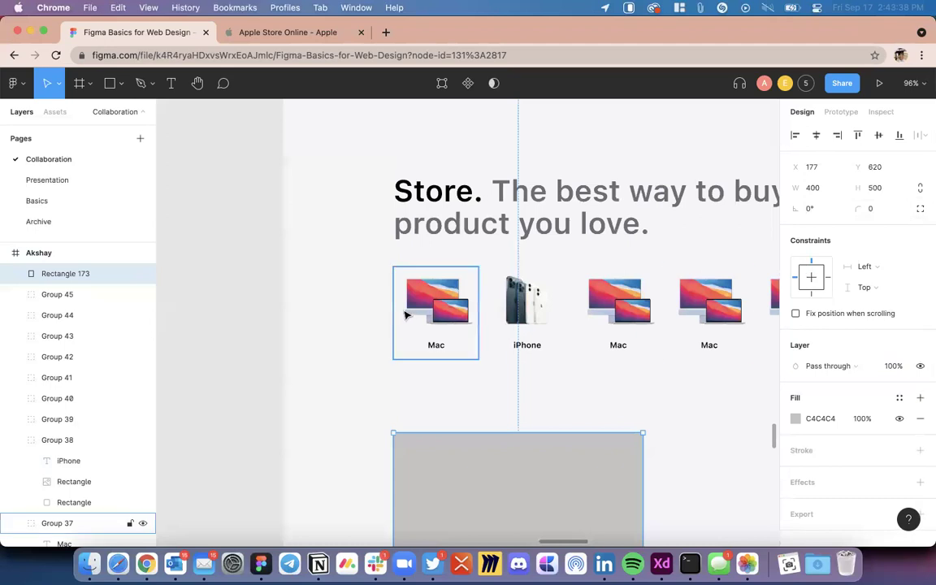
scroll(410, 272, "up", 5)
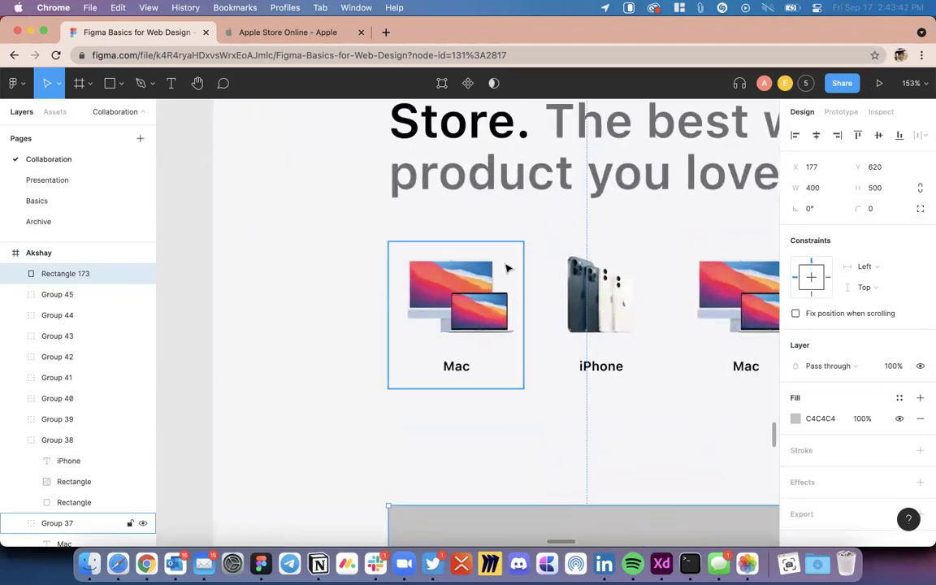
scroll(505, 267, "down", 4)
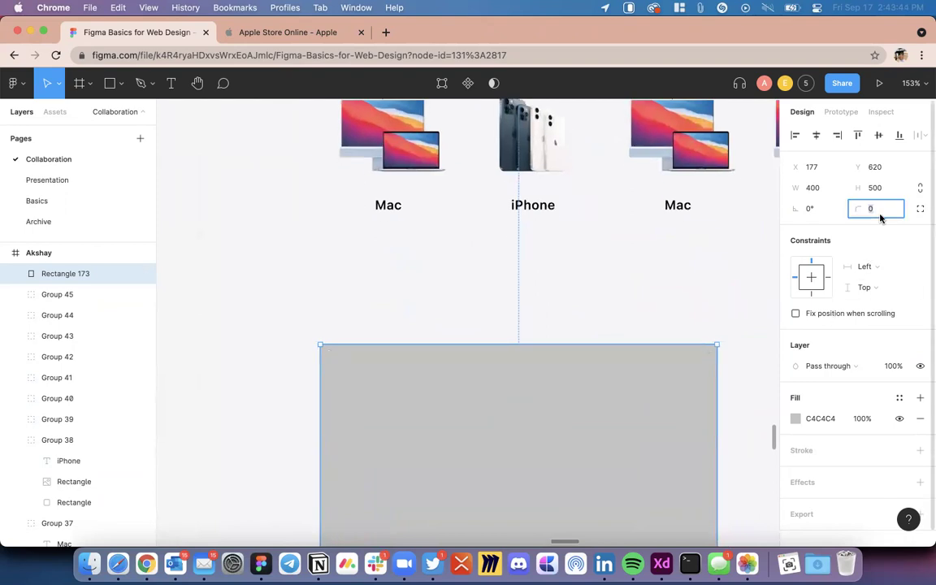
key("Return")
scroll(529, 422, "down", 10)
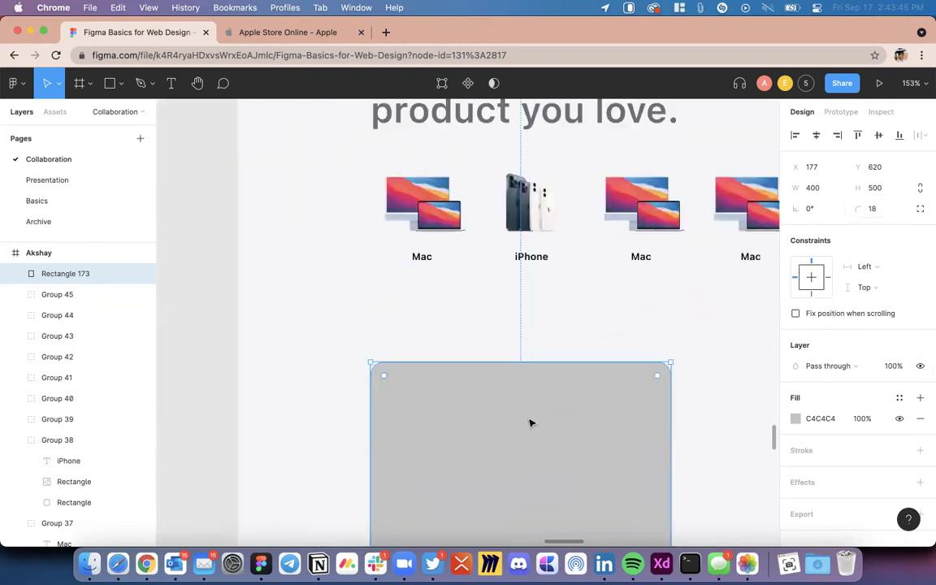
scroll(529, 420, "down", 5)
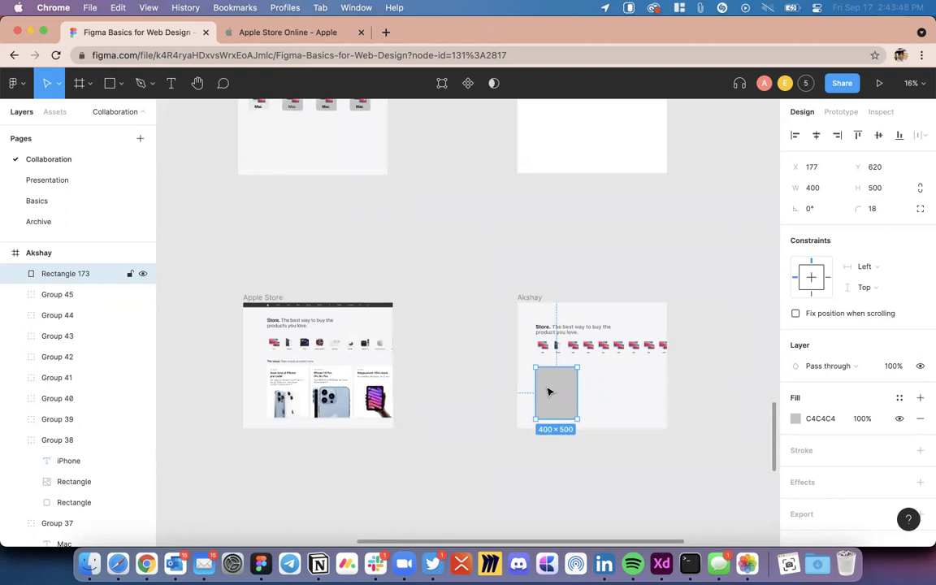
Step: Copy the iPhone image card from the Assets frame and paste it into the store frame
scroll(548, 393, "right", 3)
scroll(549, 392, "up", 10)
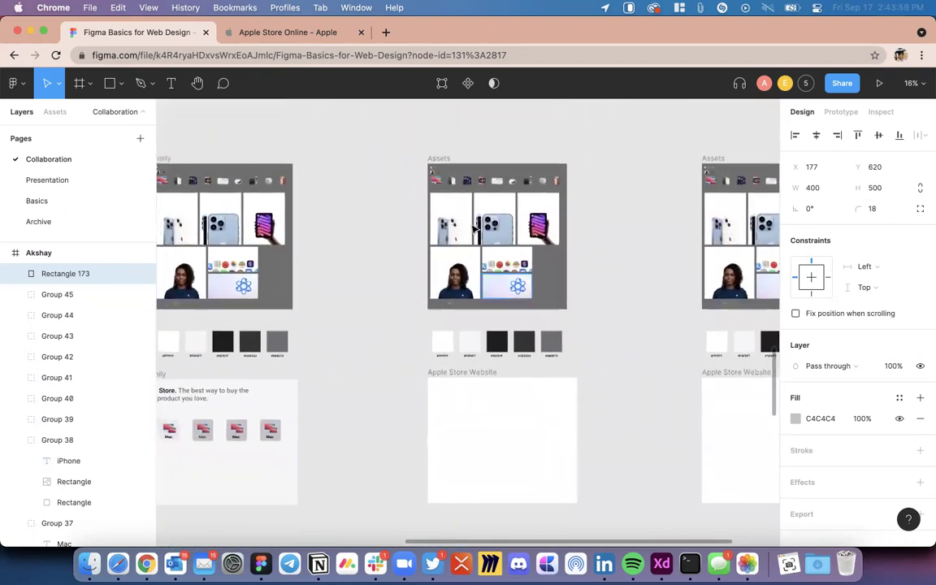
scroll(477, 231, "up", 3)
left_click(445, 225)
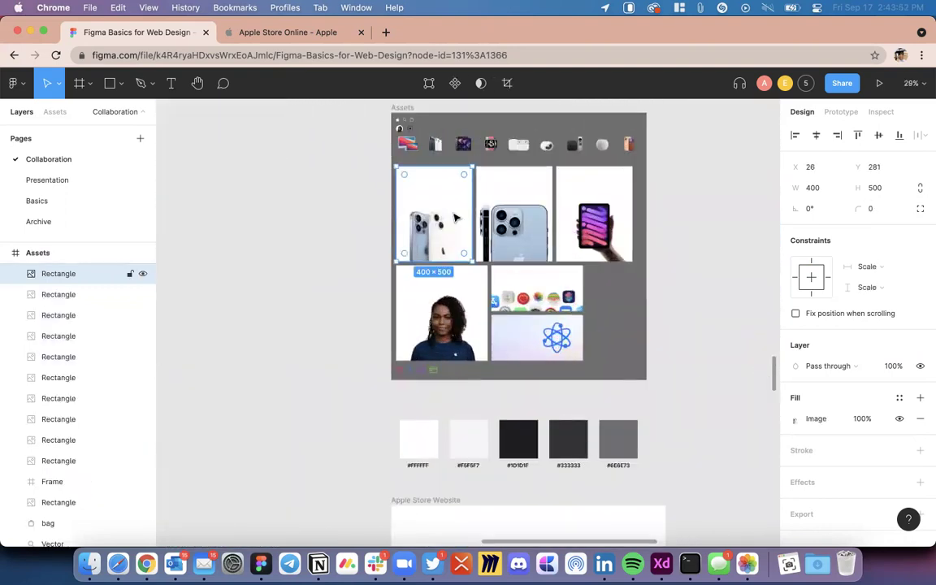
scroll(455, 218, "down", 13)
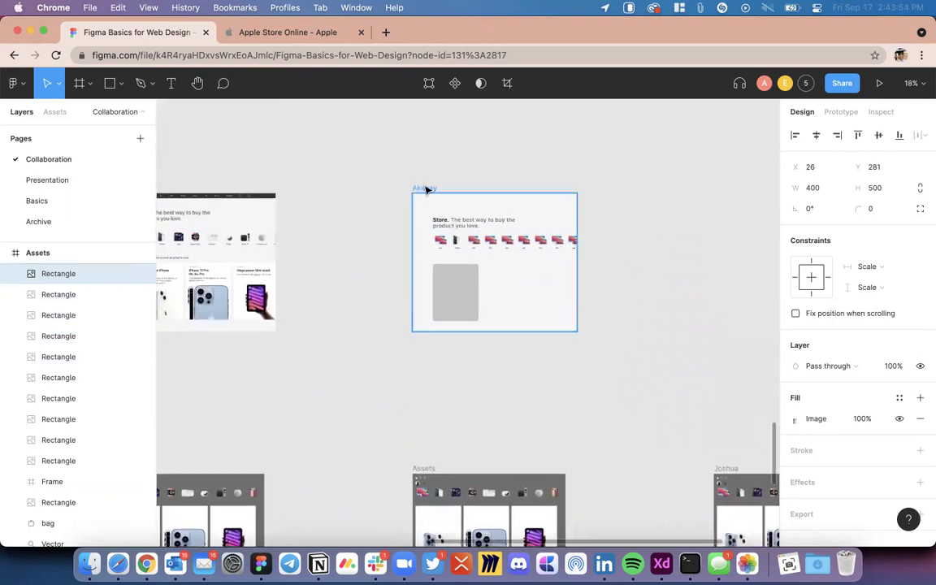
left_click(426, 189)
scroll(447, 356, "up", 3)
key("super+v")
Step: Line the pasted image up exactly over the grey card and set its corner radius to 18
scroll(505, 320, "up", 2)
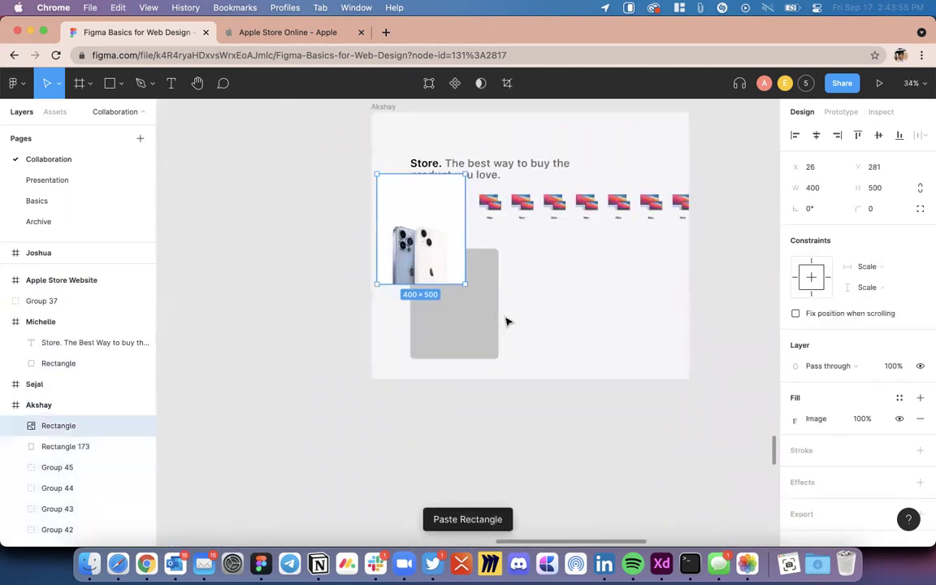
scroll(428, 293, "up", 2)
left_click_drag(438, 223, 467, 331)
scroll(461, 369, "up", 5)
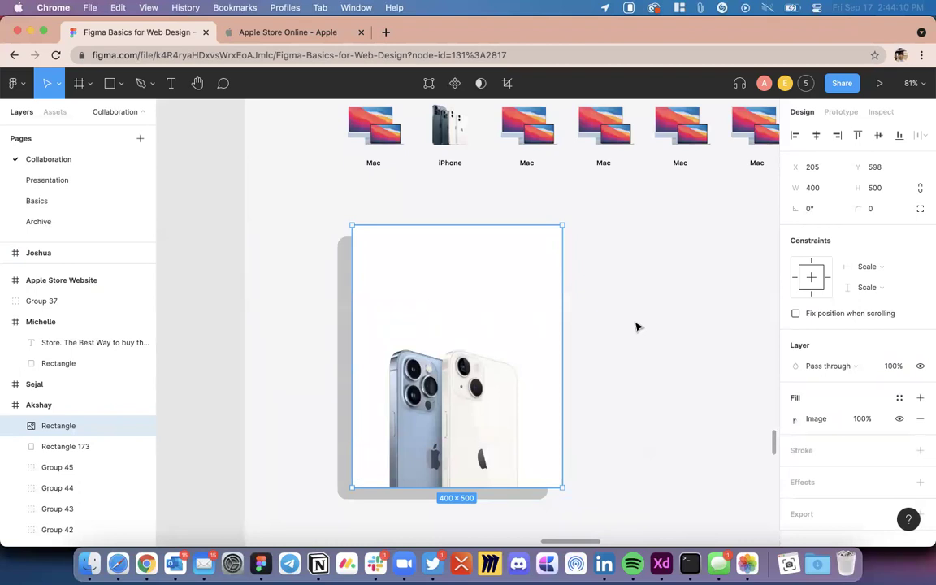
key("super+z")
left_click(886, 206)
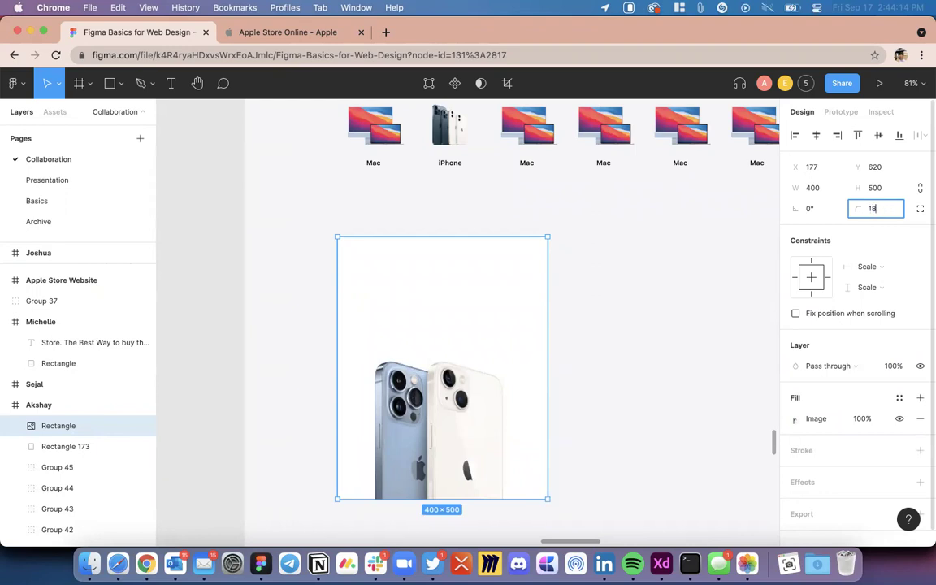
left_click(717, 378)
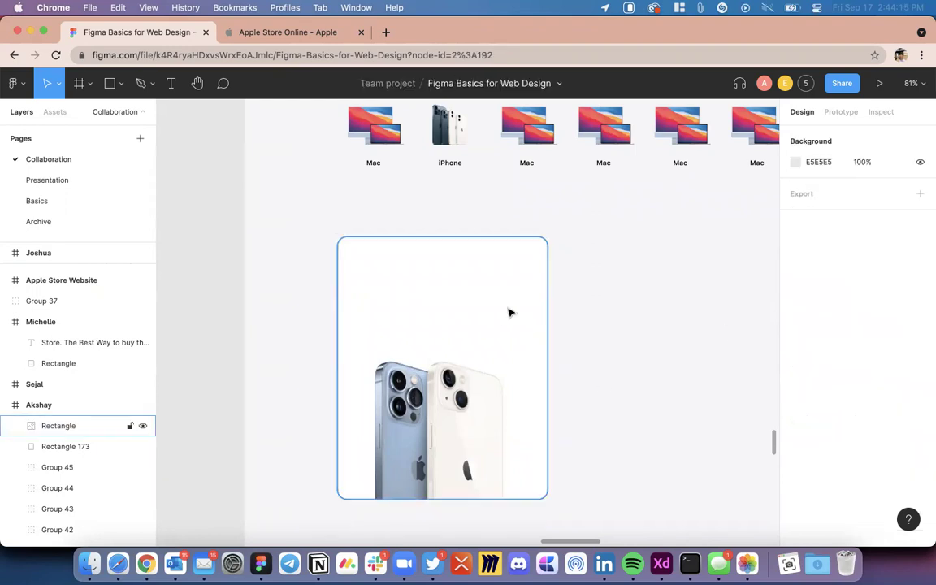
scroll(601, 398, "down", 5)
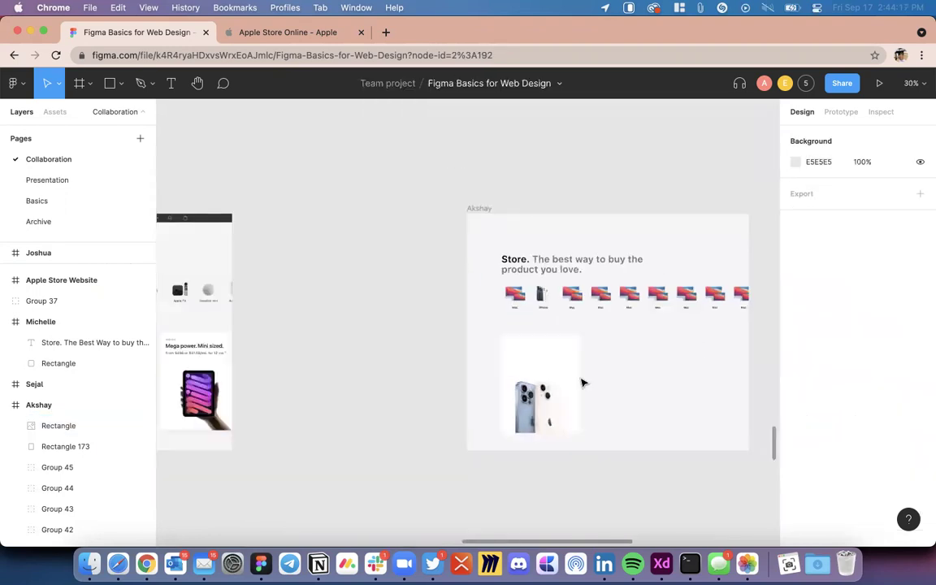
scroll(582, 383, "up", 8)
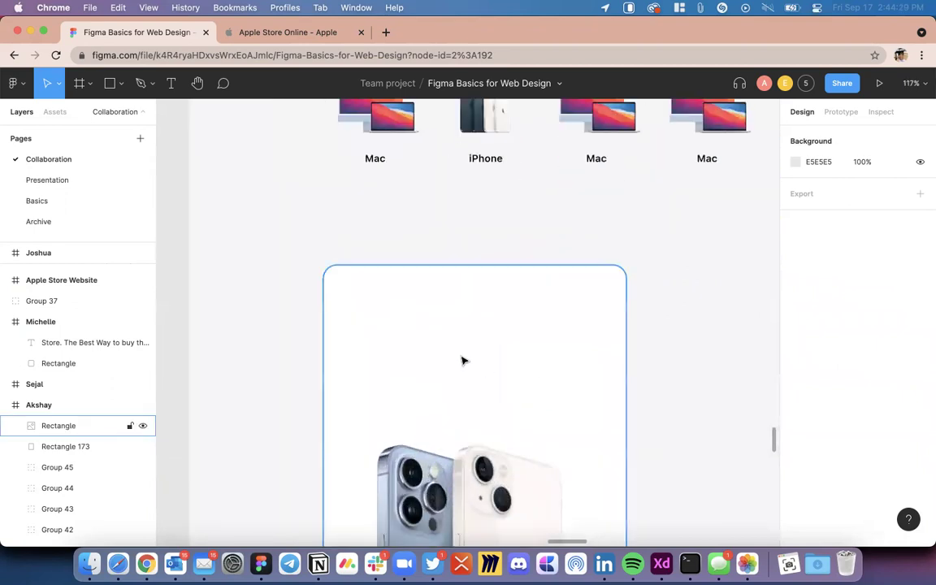
Step: Add a 'Hello World' text layer at size 14 inside the iPhone card, moved to its upper left
key("t")
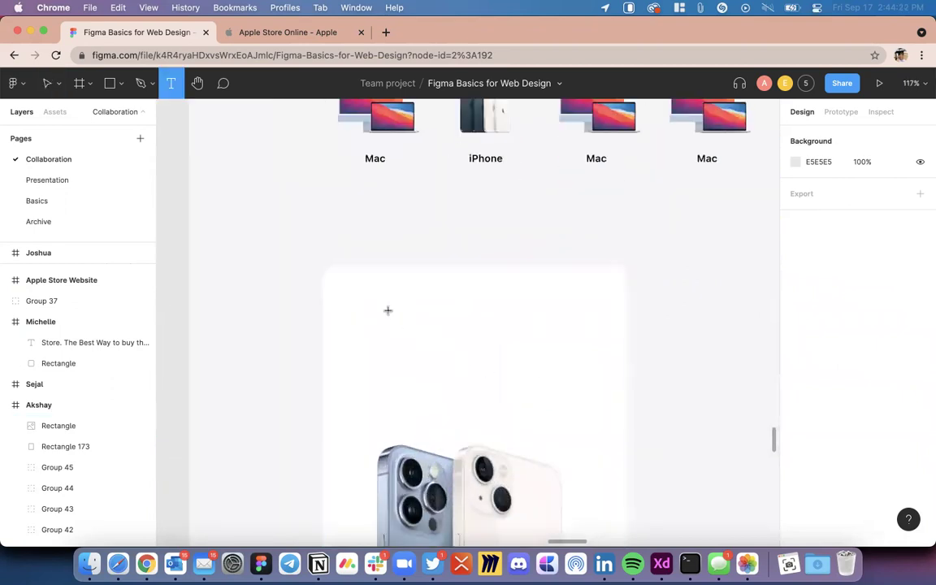
left_click(384, 310)
scroll(382, 310, "down", 5)
scroll(313, 510, "right", 3)
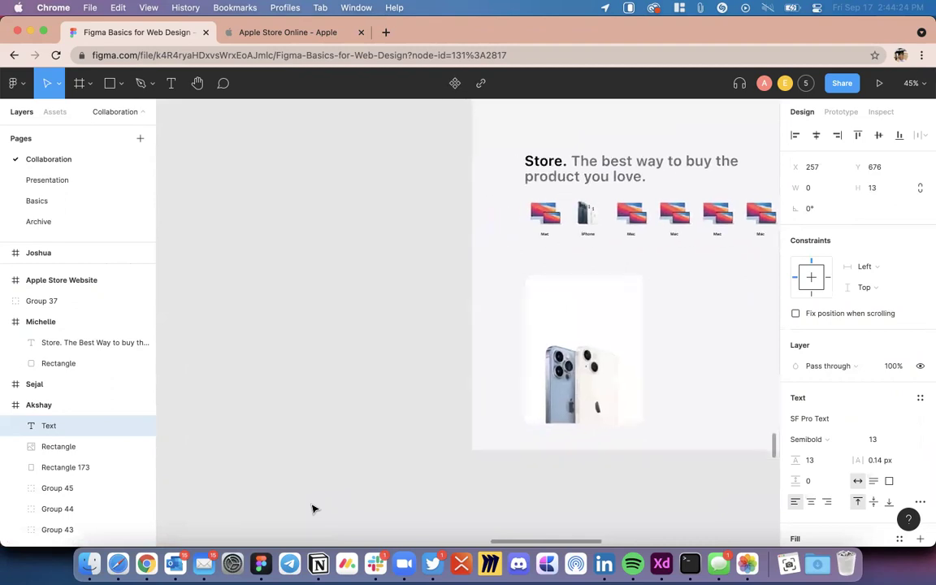
type("Hello World")
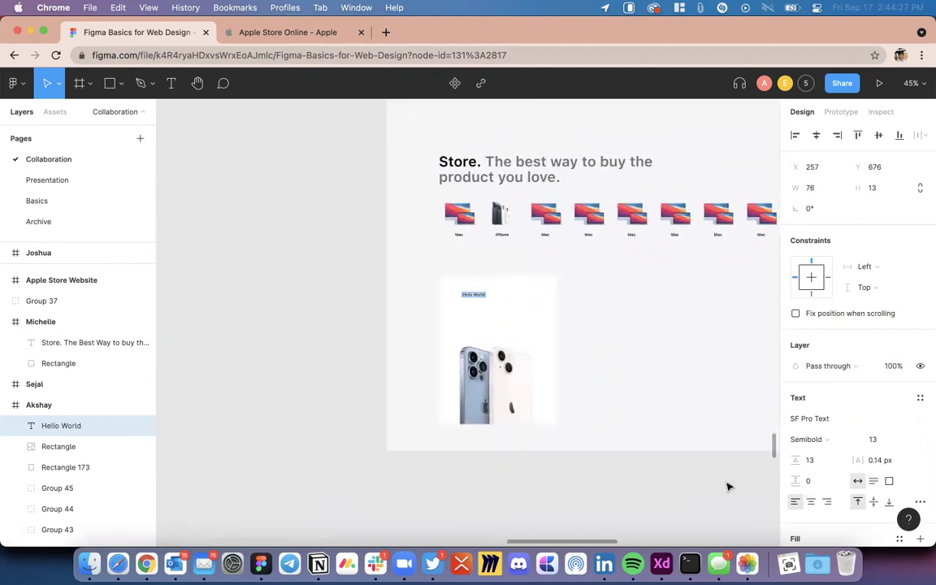
scroll(447, 355, "up", 4)
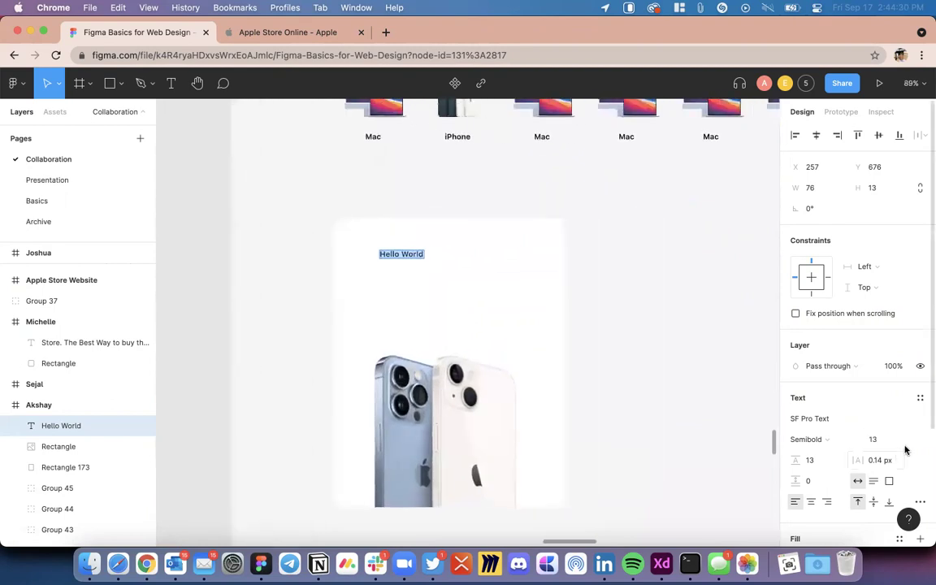
left_click(905, 450)
left_click(902, 453)
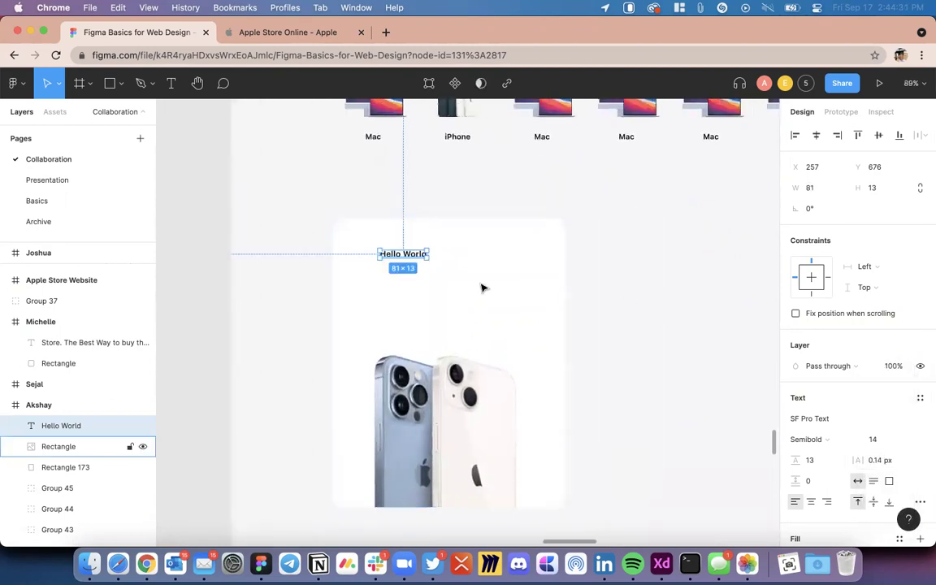
scroll(407, 250, "up", 3)
left_click_drag(407, 259, 360, 272)
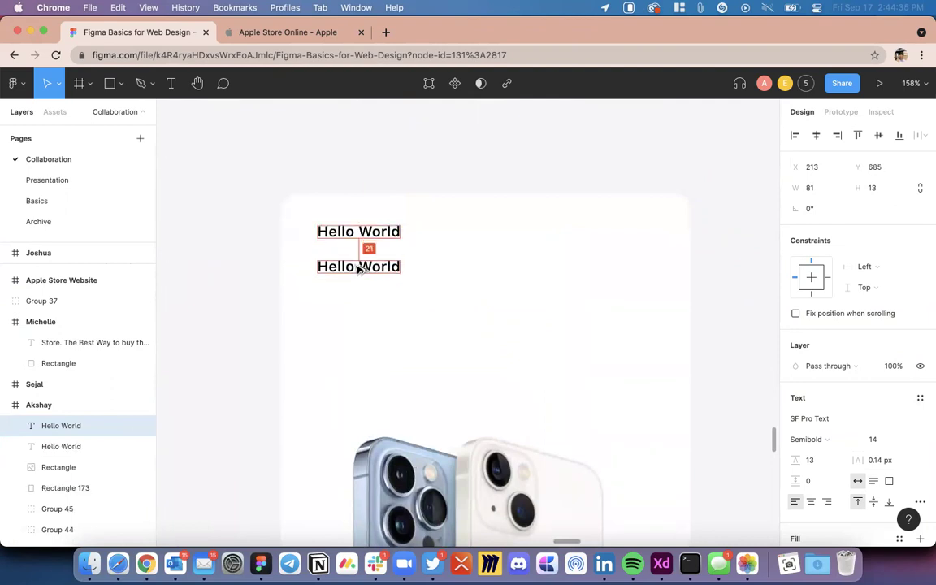
Step: Retype a duplicate of the text as the headline 'The all new iPhone 13'
key("Up")
key("Up")
key("Up")
double_click(375, 268)
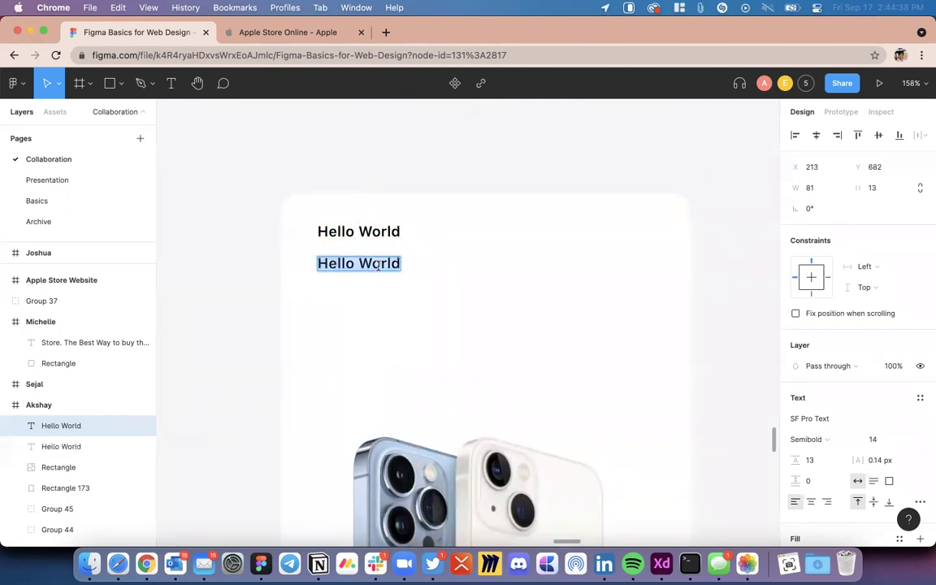
type("The all new iPhone 1")
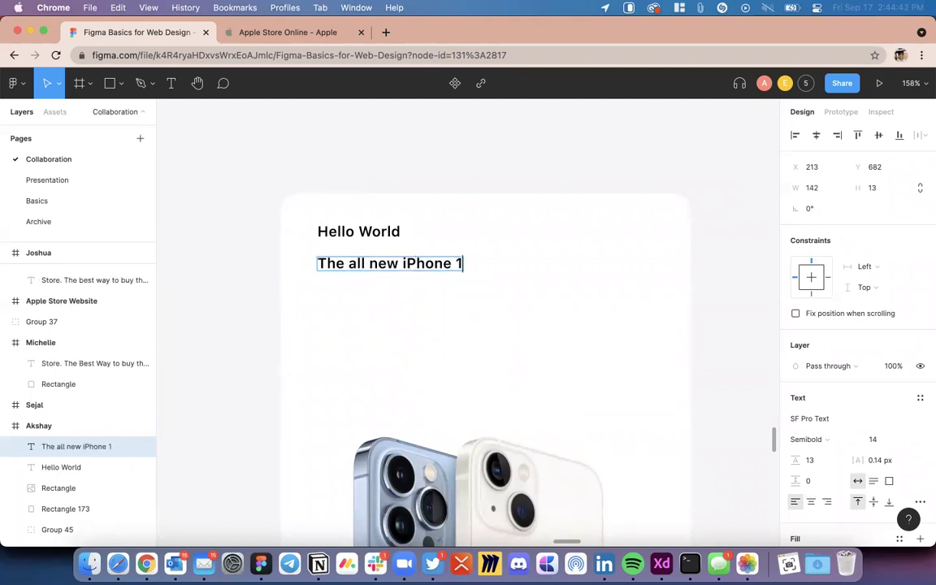
key("super+a")
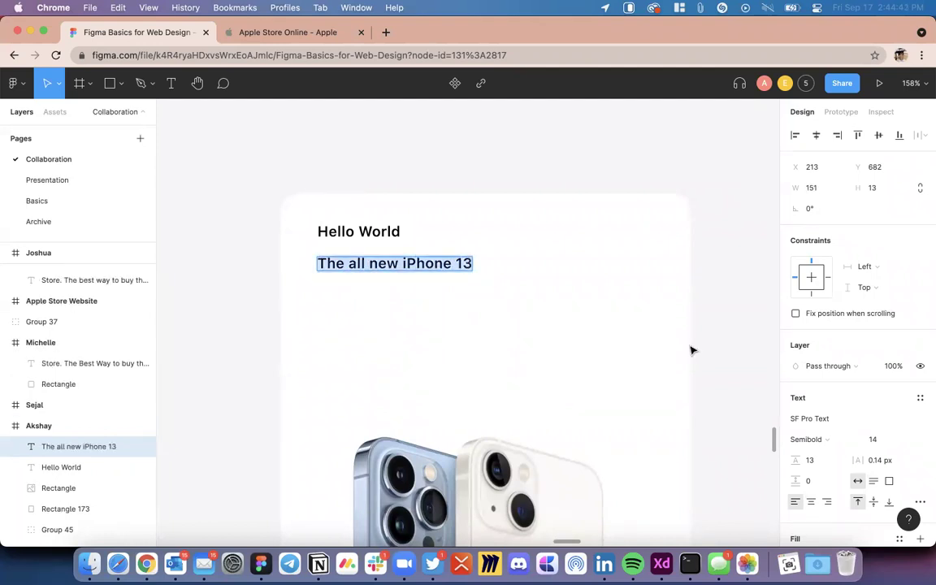
Step: Set the 'The all new iPhone 13' headline to size 28 and Bold weight
left_click(905, 439)
left_click(890, 470)
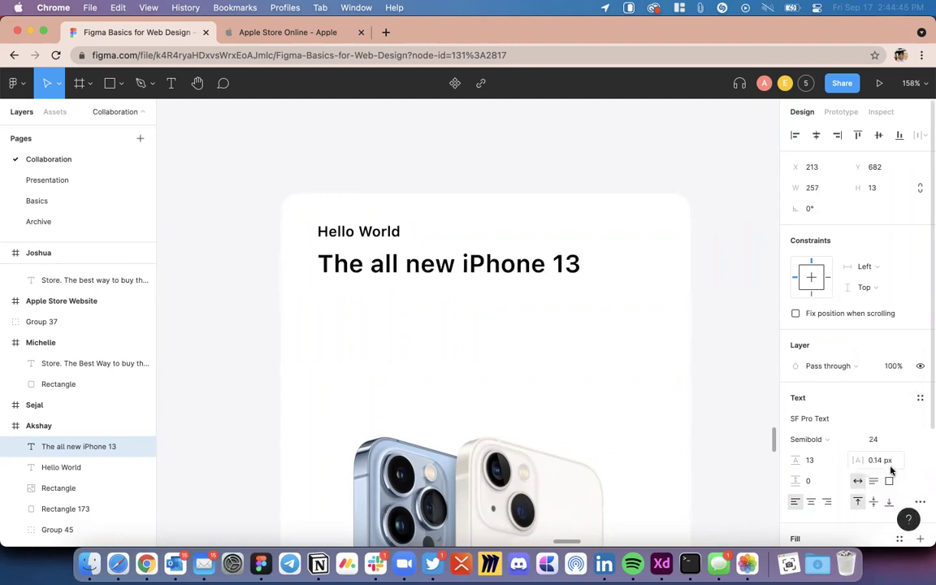
left_click(907, 440)
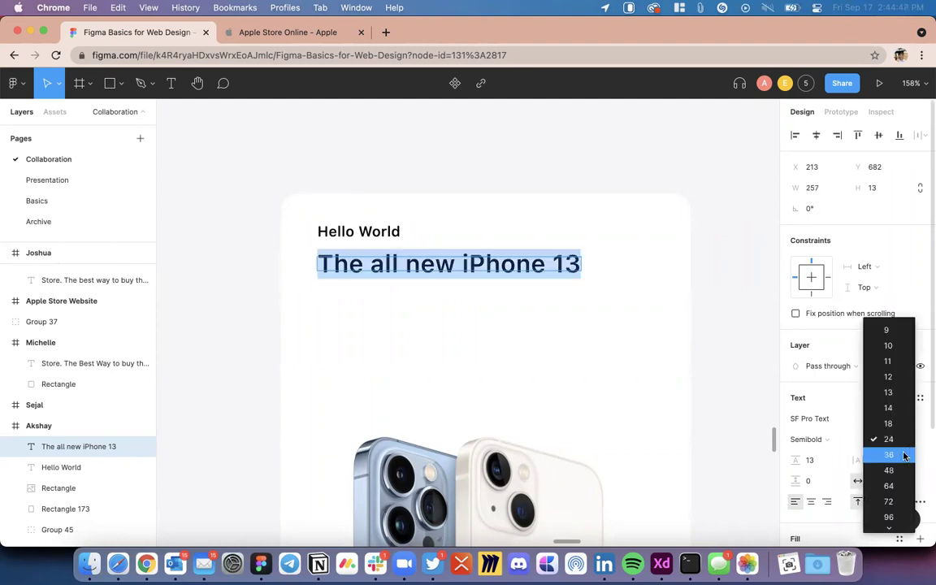
left_click(888, 455)
left_click(894, 442)
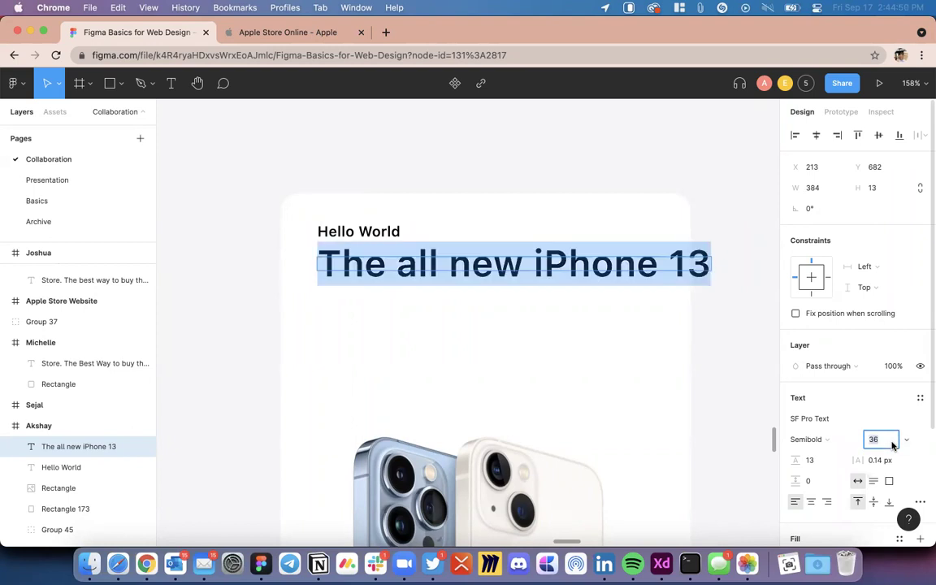
type("32")
key("Return")
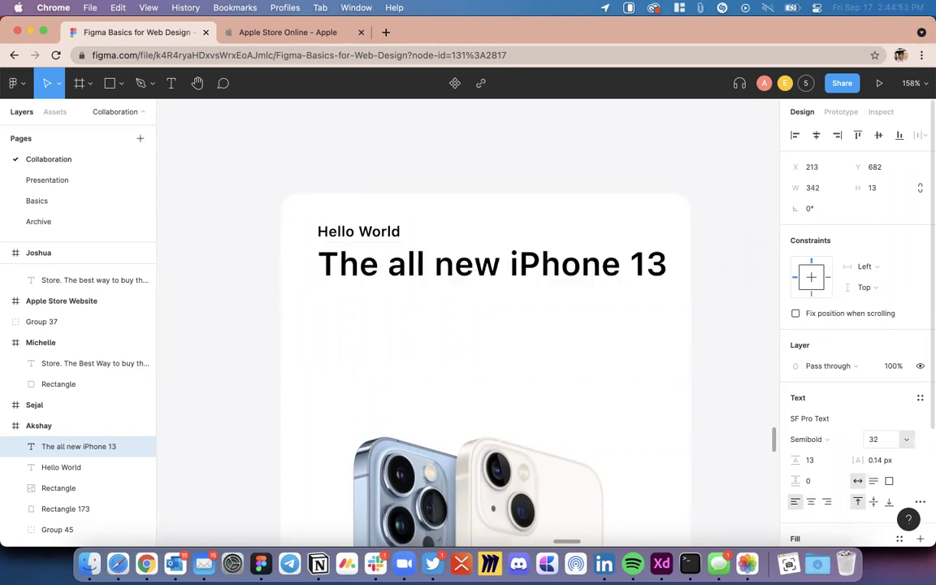
type("28")
key("Return")
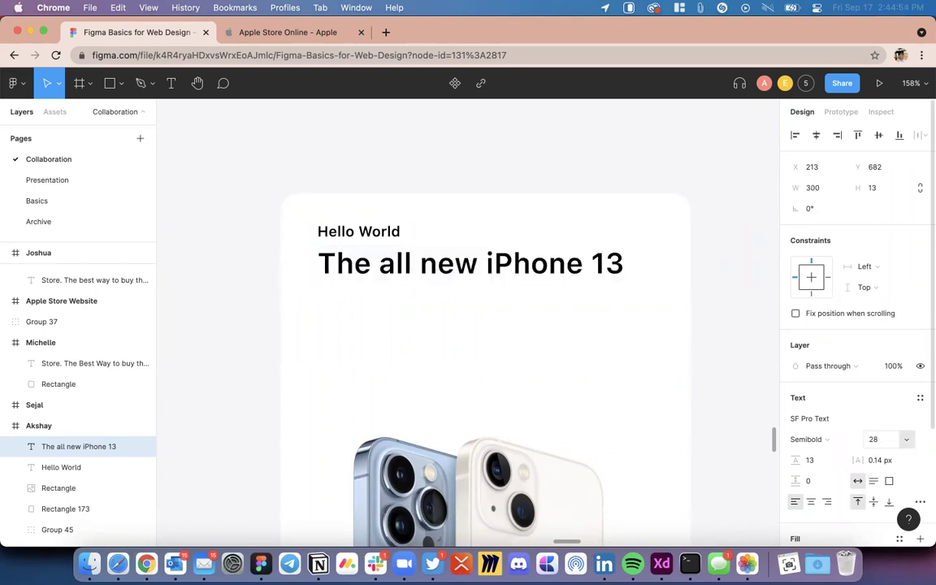
left_click(825, 440)
left_click(826, 454)
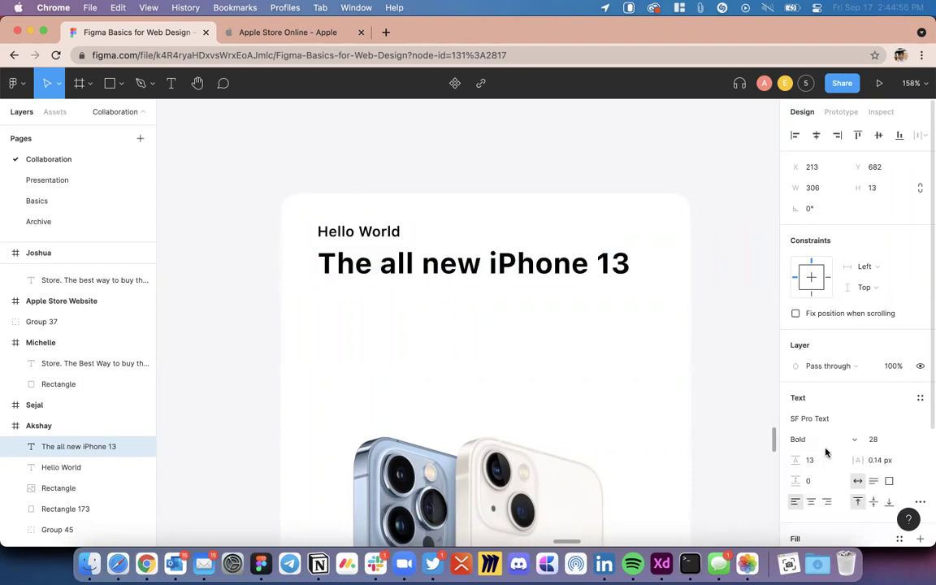
scroll(741, 303, "down", 5)
left_click(361, 426)
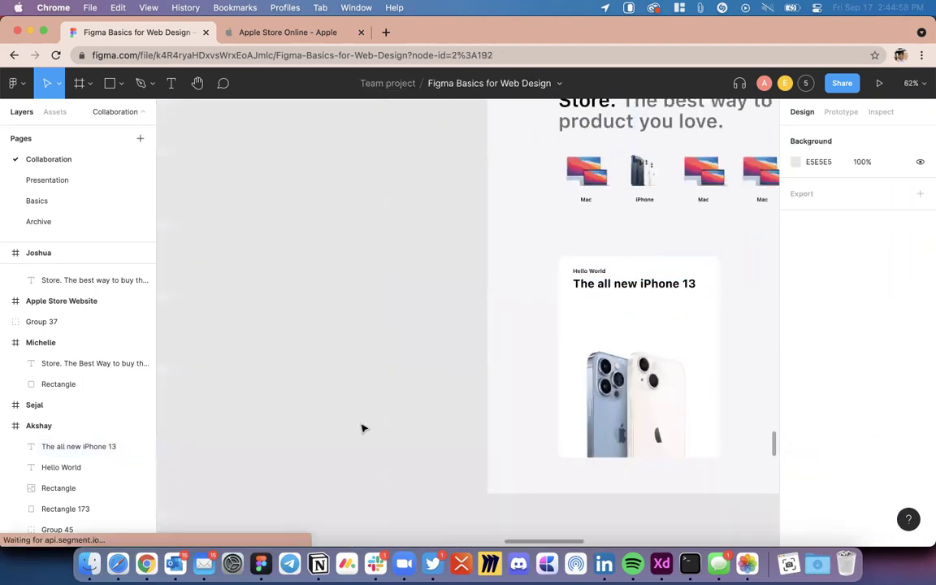
Step: Select the 'Hello World' line in the iPhone card
scroll(361, 426, "down", 5)
scroll(361, 426, "left", 5)
scroll(260, 342, "up", 5)
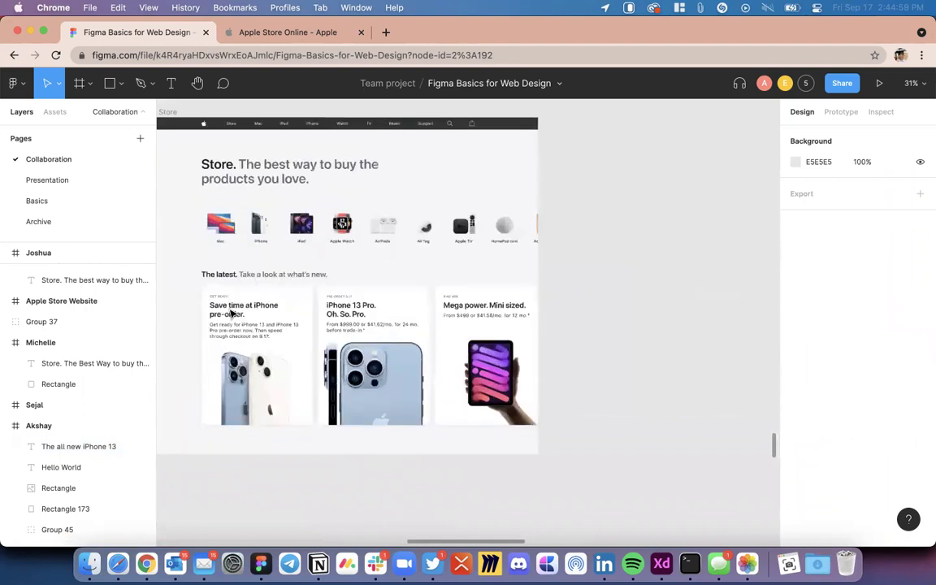
scroll(282, 319, "down", 5)
scroll(621, 323, "right", 5)
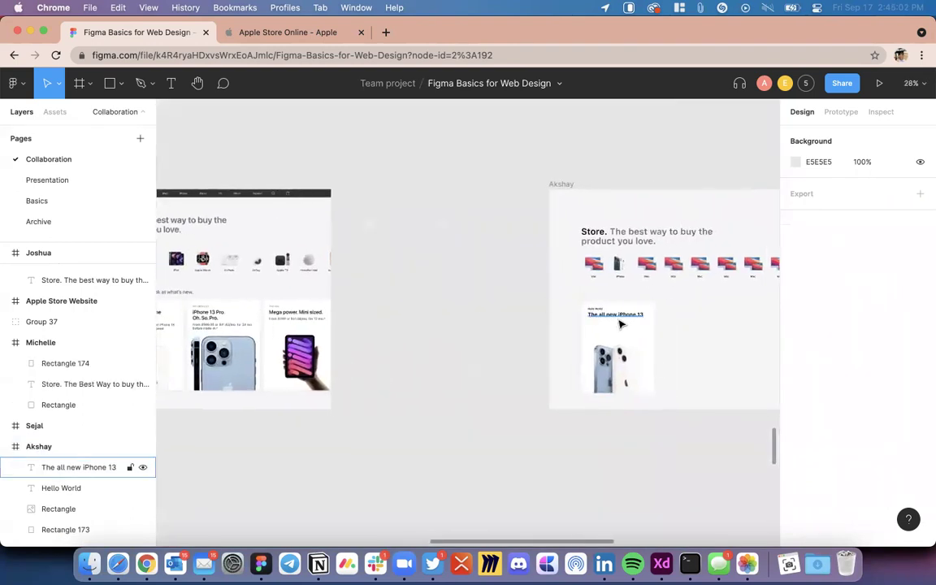
scroll(621, 325, "up", 5)
scroll(621, 325, "up", 3)
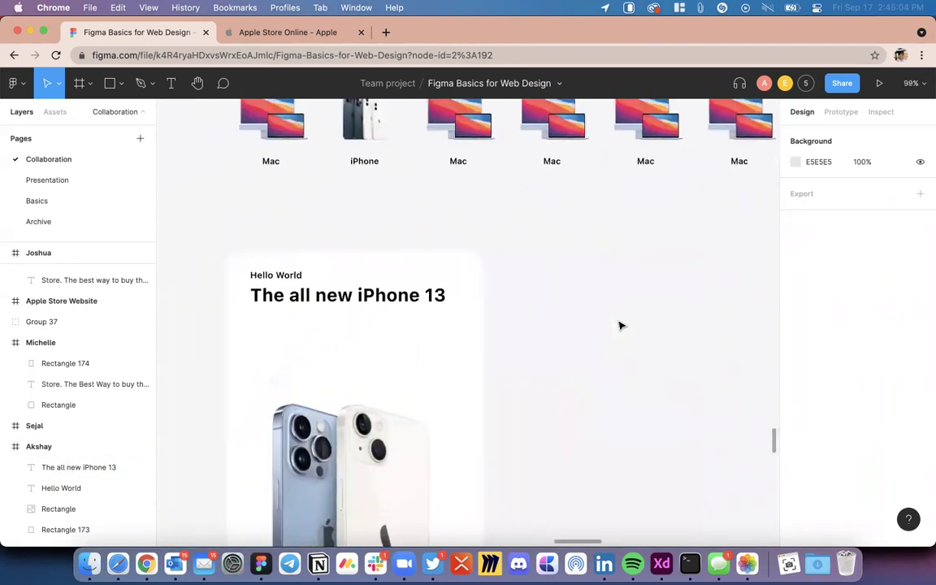
left_click(301, 300)
left_click(301, 265)
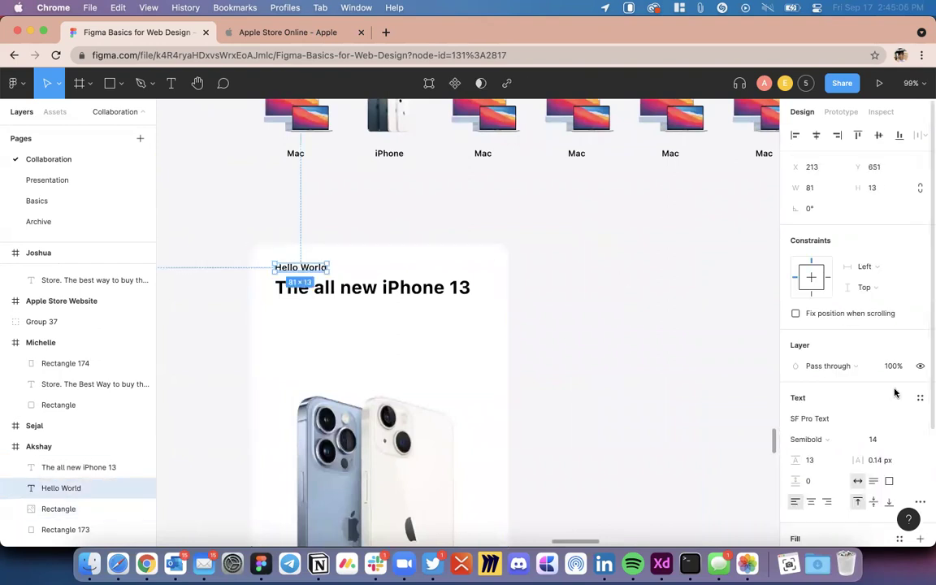
Step: Set 'Hello World' to Regular weight and place a copy below the headline
left_click(831, 436)
left_click(835, 413)
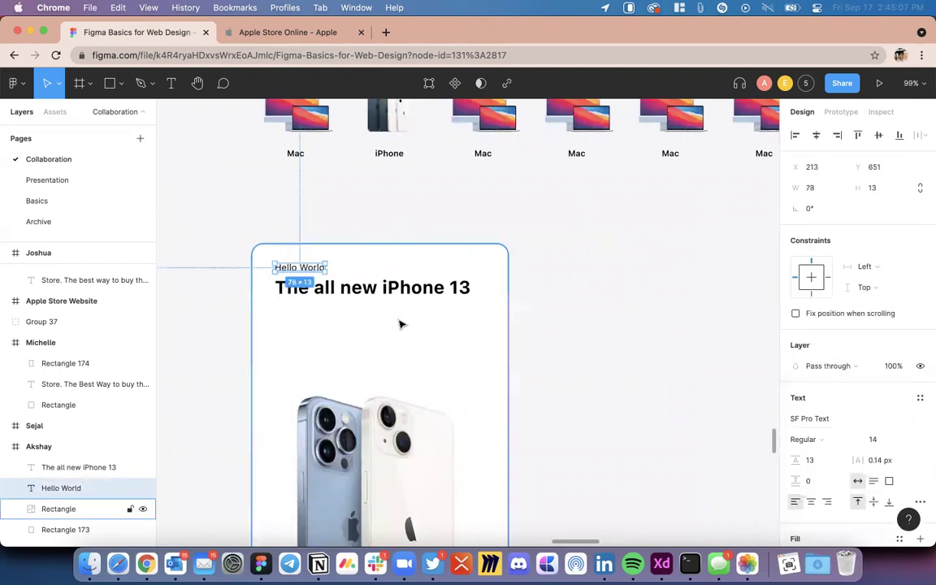
scroll(401, 324, "up", 5)
left_click_drag(297, 221, 347, 298)
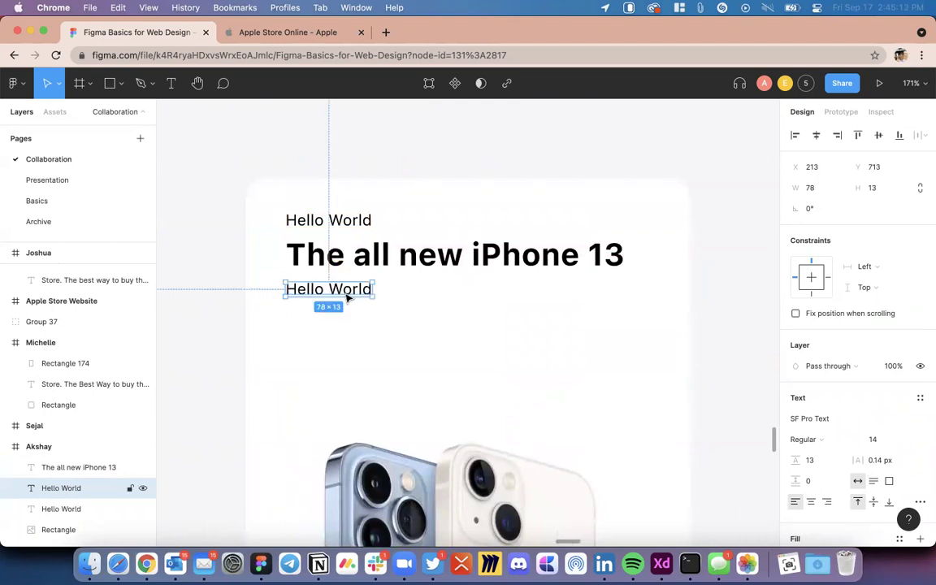
Step: Rewrite the copied text as 'Pre-Bookings open today'
key("Return")
type("Pre Book")
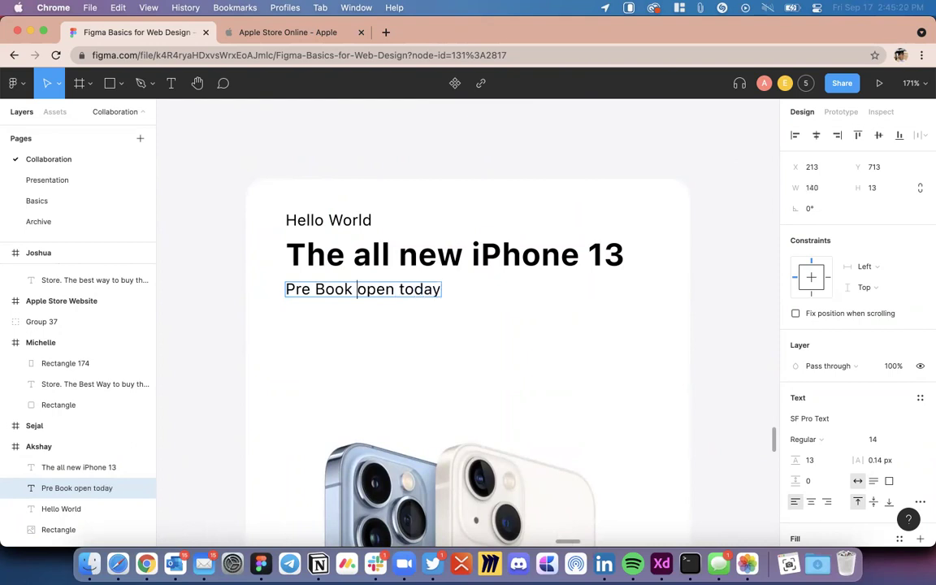
type("ings")
left_click(313, 290)
key("BackSpace")
type("-")
key("Escape")
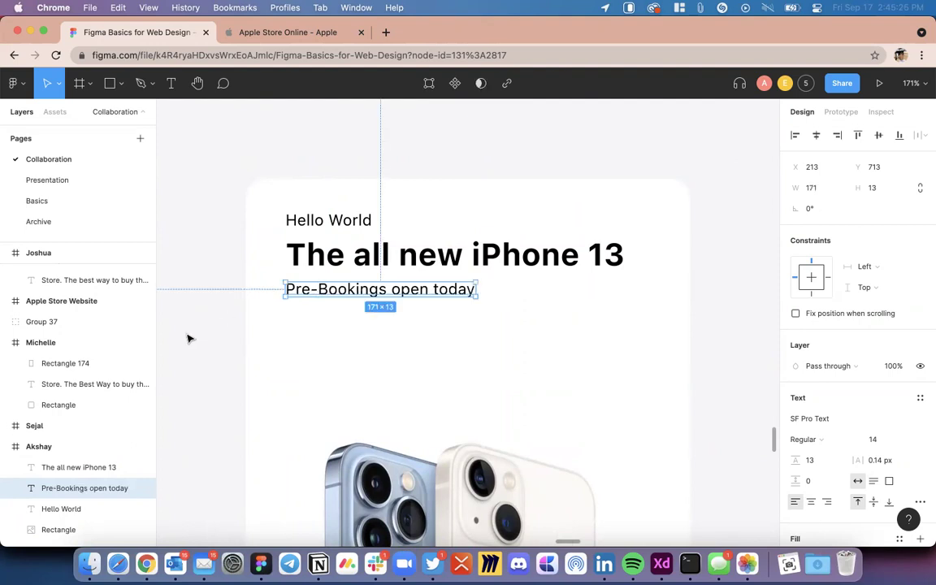
left_click(187, 345)
scroll(188, 349, "down", 6)
scroll(186, 349, "up", 4)
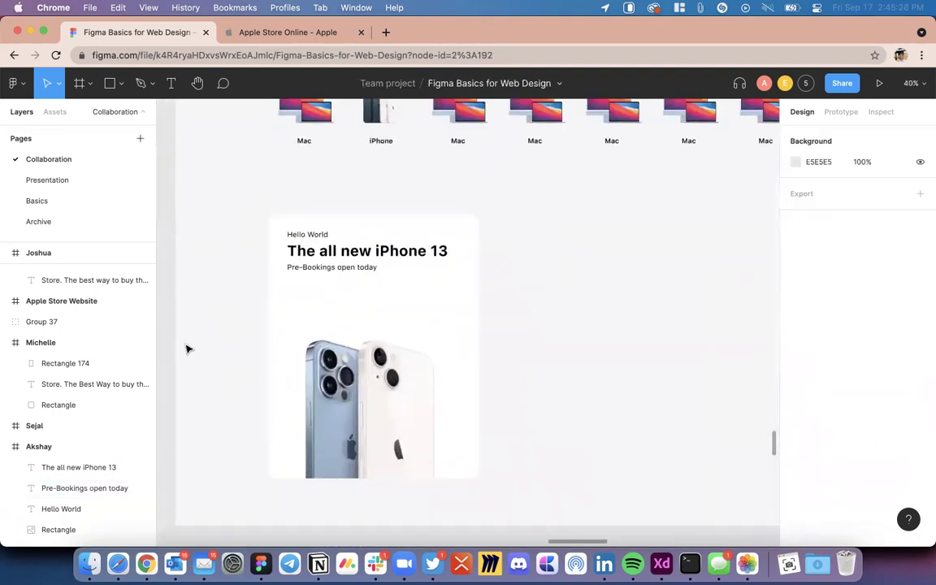
scroll(374, 276, "left", 2)
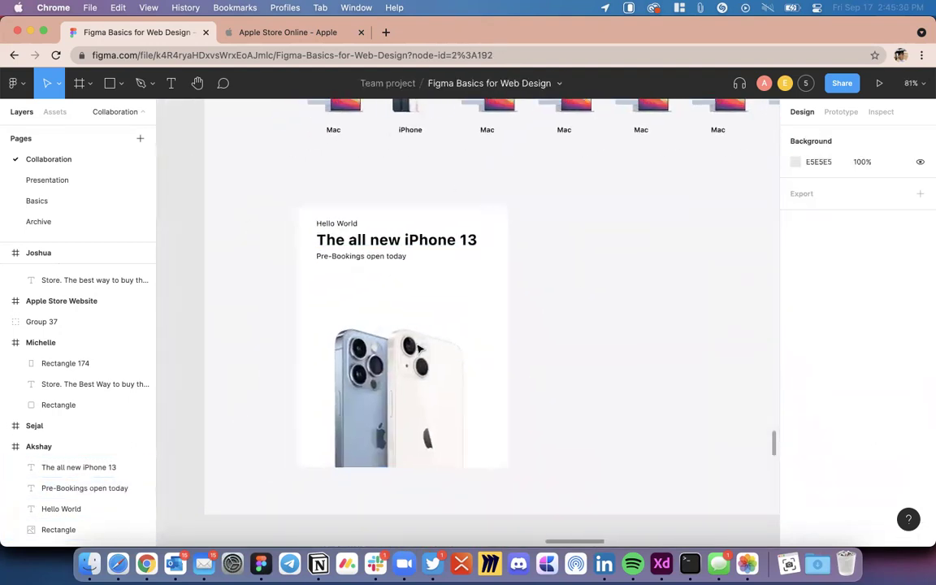
Step: Set the 'Pre-Bookings open today' line to size 18, then select all the card's layers
left_click(392, 241)
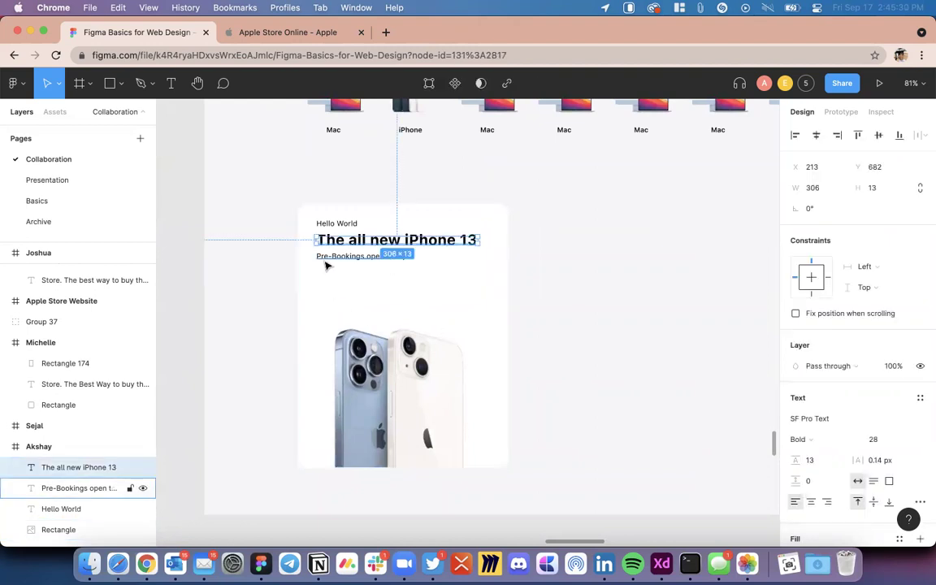
left_click(404, 259)
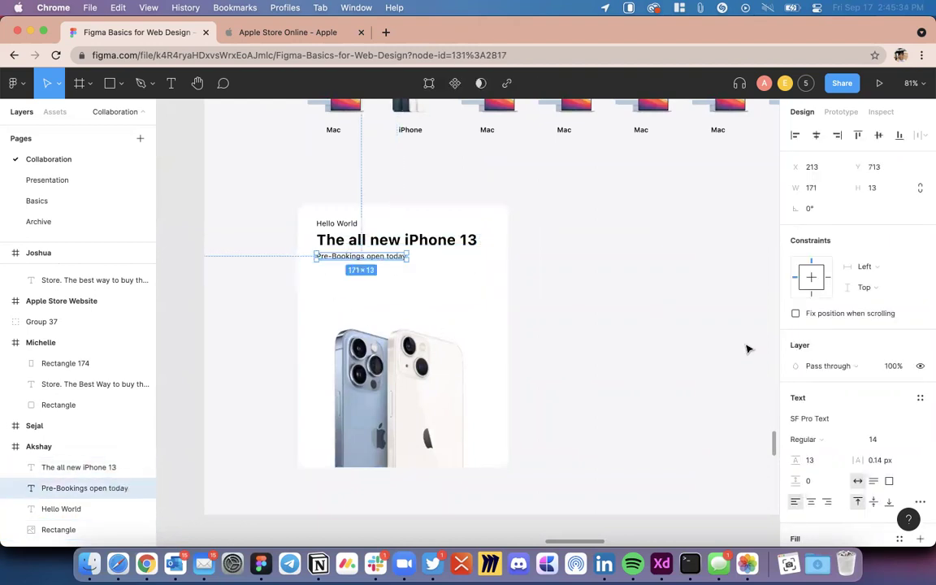
left_click(905, 440)
left_click(894, 454)
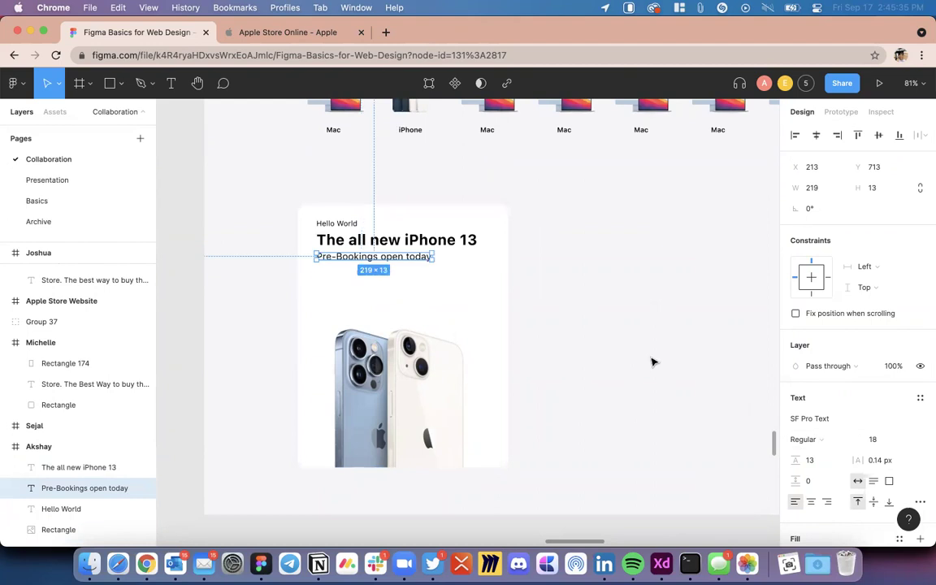
left_click(642, 354)
scroll(606, 328, "left", 2)
left_click_drag(551, 203, 252, 479)
Step: Group the iPhone 13 card with Cmd+G and place two copies to its right (Groups 64 and 65)
key("cmd+g")
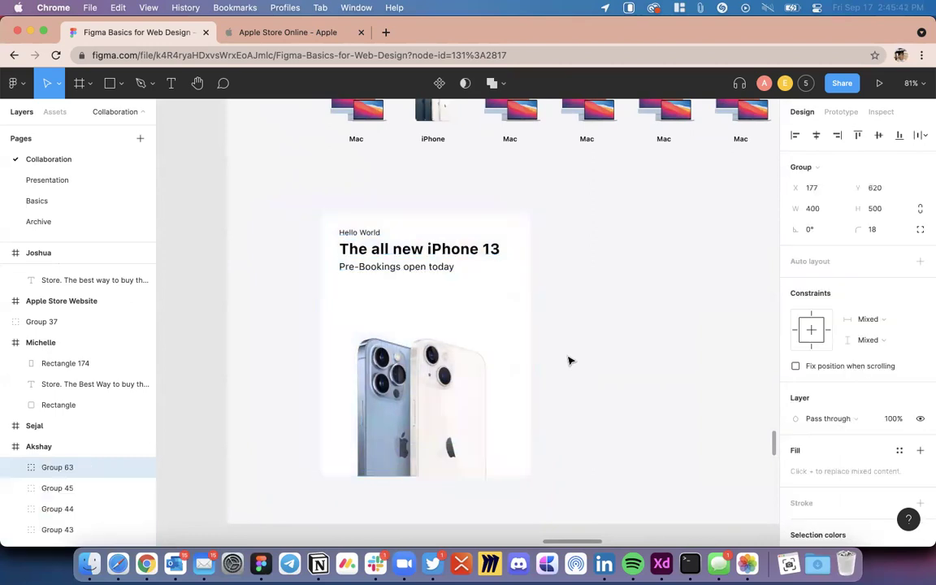
scroll(568, 360, "down", 5)
left_click_drag(467, 315, 597, 339)
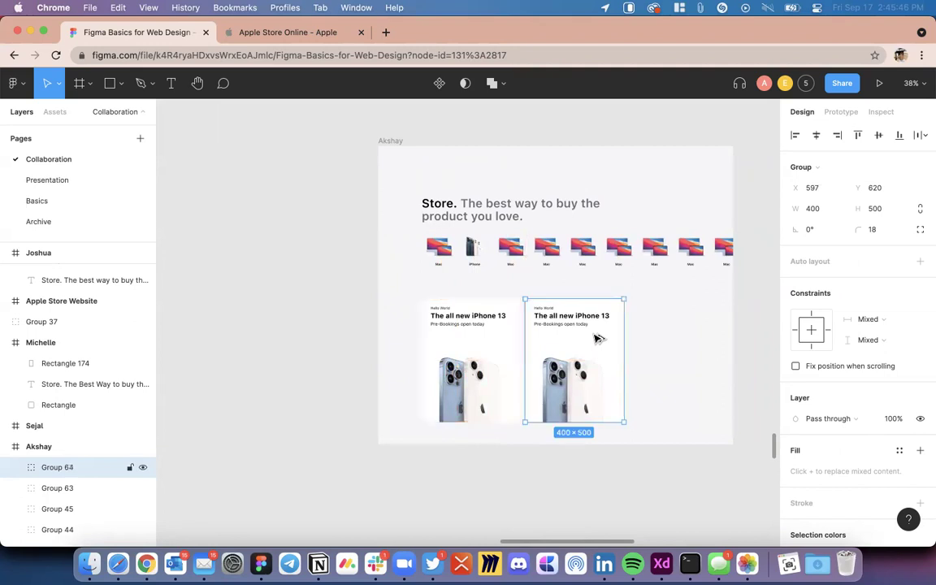
scroll(596, 339, "right", 3)
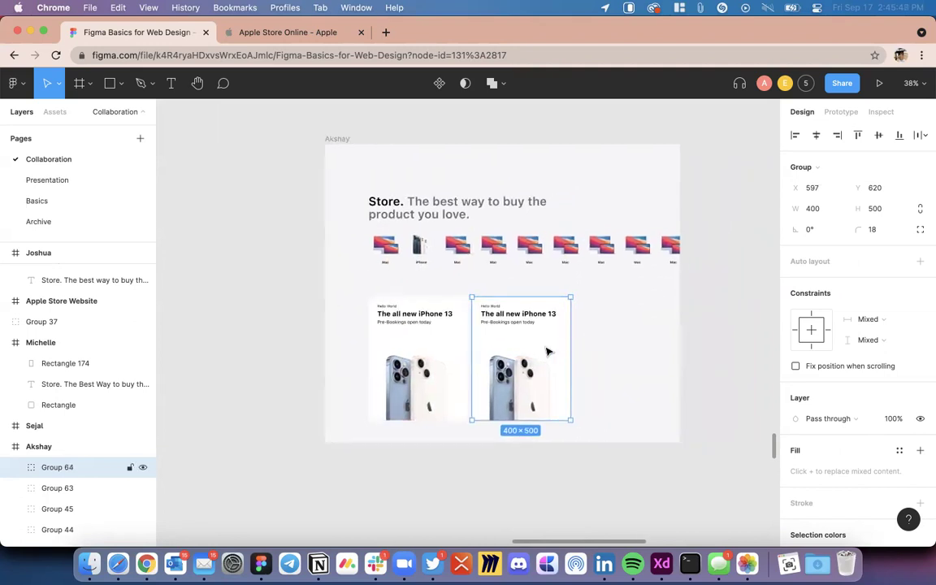
scroll(546, 351, "up", 3)
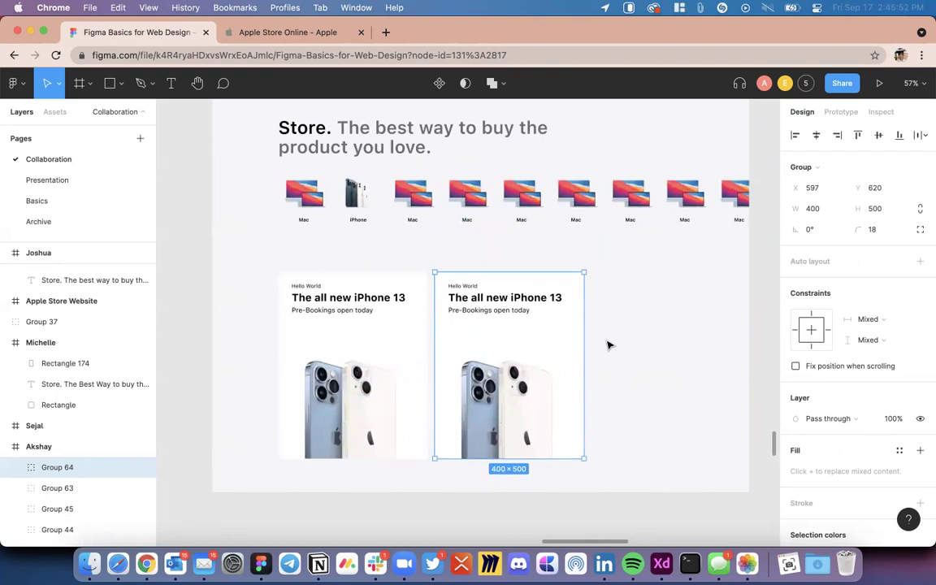
key("super+d")
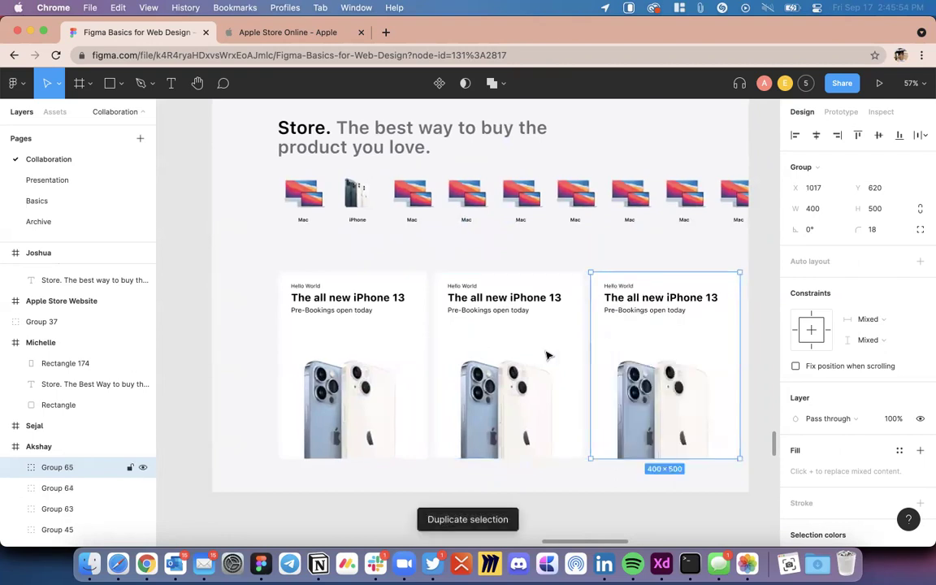
key("super+z")
key("super+z")
left_click(411, 343)
key("super+v")
left_click_drag(409, 345, 637, 336)
key("super+v")
scroll(600, 443, "down", 5)
Step: Replace the middle card's picture with the iPhone 13 Pro camera image and round its corners to 18
scroll(600, 443, "down", 5)
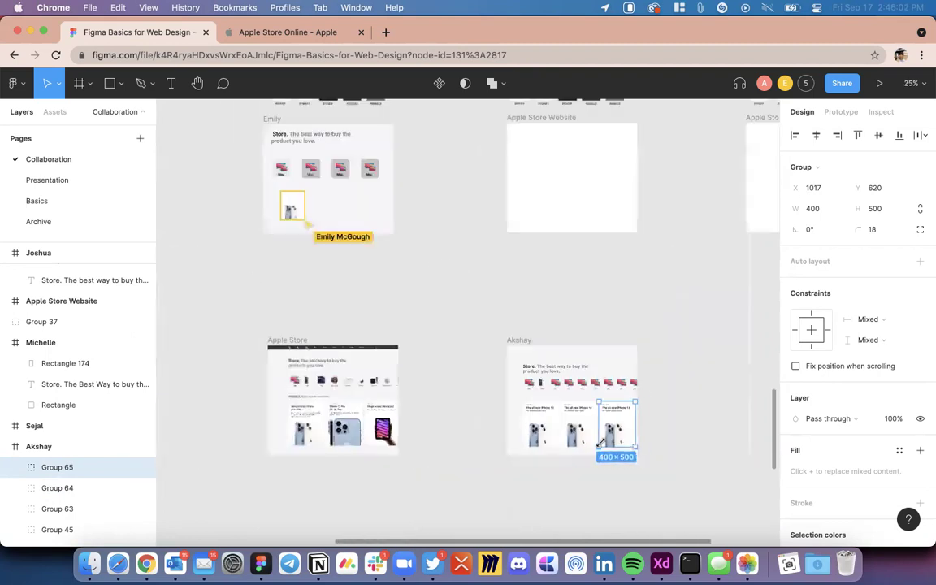
scroll(602, 445, "up", 8)
scroll(494, 311, "up", 3)
left_click(494, 311)
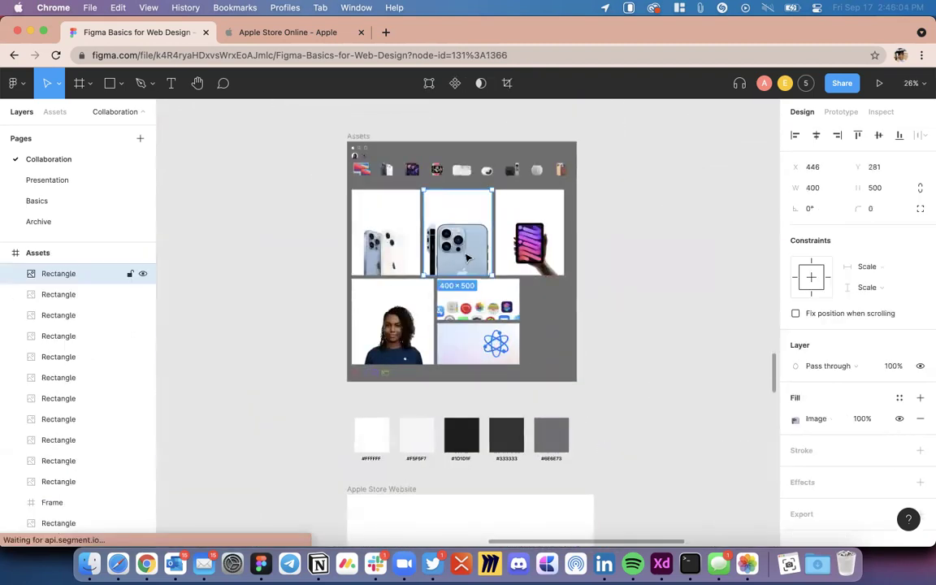
scroll(480, 341, "down", 10)
scroll(459, 422, "up", 10)
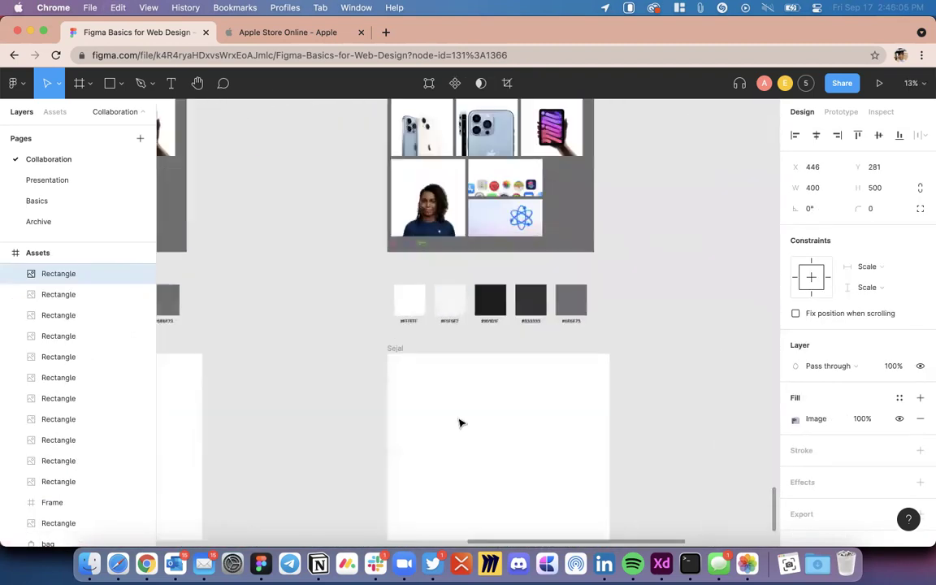
scroll(460, 423, "up", 2)
scroll(459, 423, "down", 5)
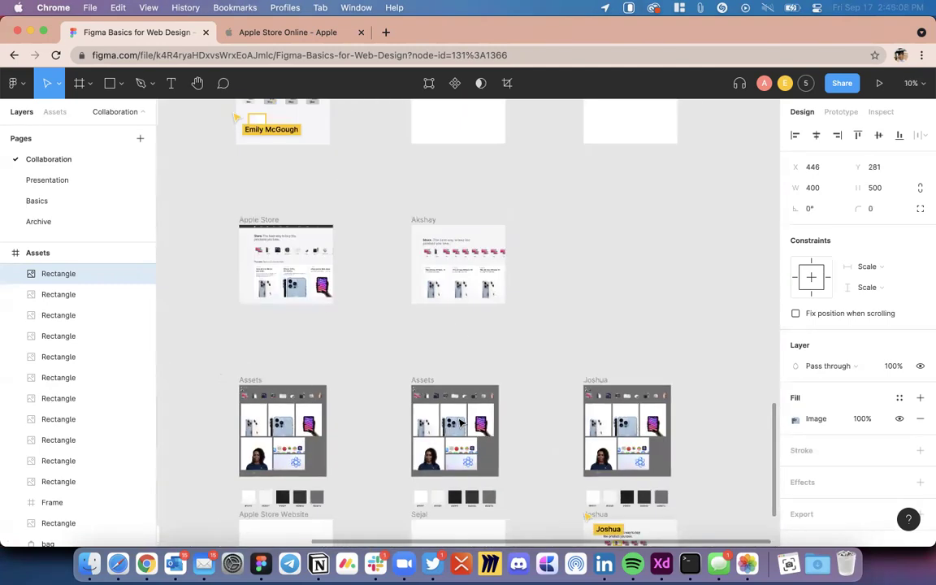
scroll(459, 277, "up", 5)
scroll(459, 277, "down", 3)
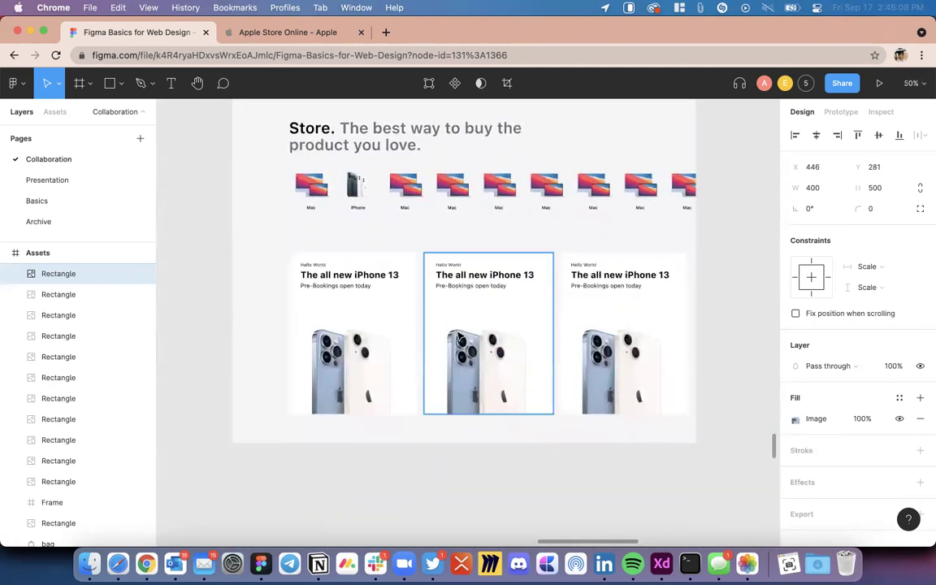
scroll(509, 371, "up", 6)
left_click(509, 371)
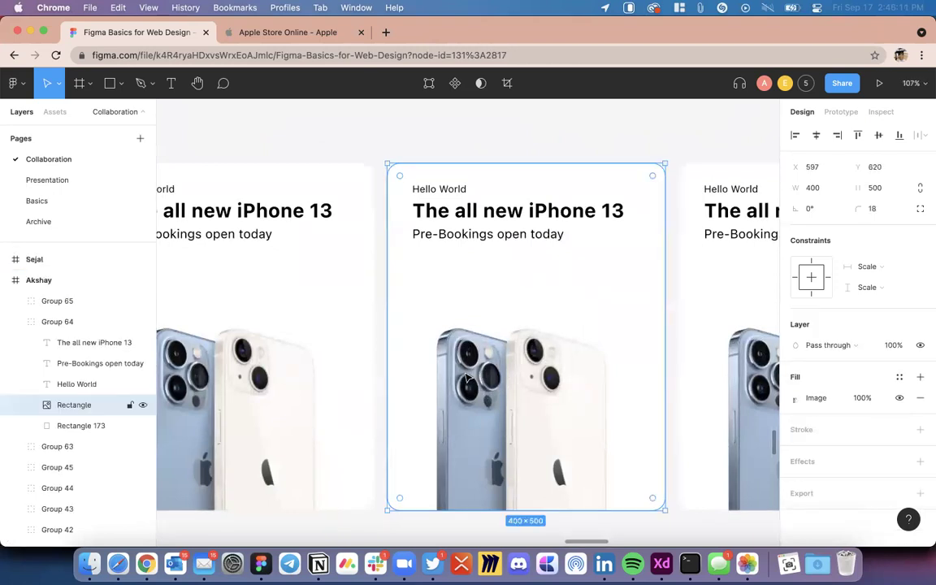
key("Delete")
key("super+v")
scroll(543, 367, "down", 1)
scroll(543, 367, "down", 3)
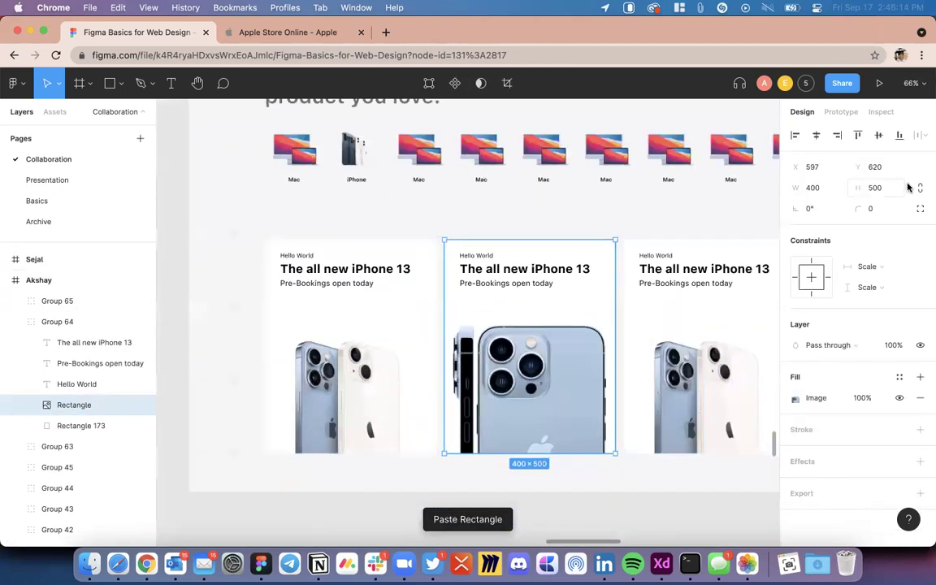
left_click(883, 207)
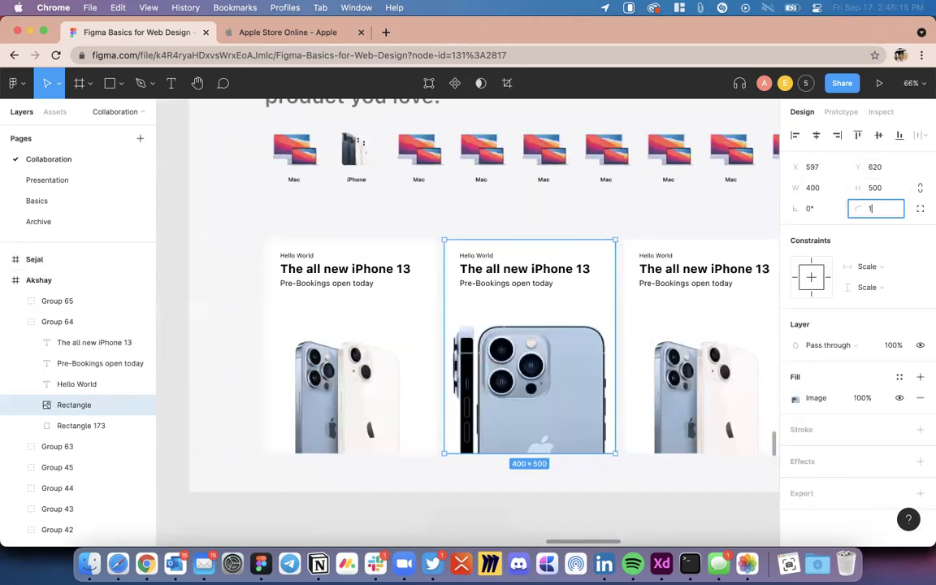
Step: Swap the third card's picture for the iPad image with an 18 corner radius
scroll(497, 360, "down", 5)
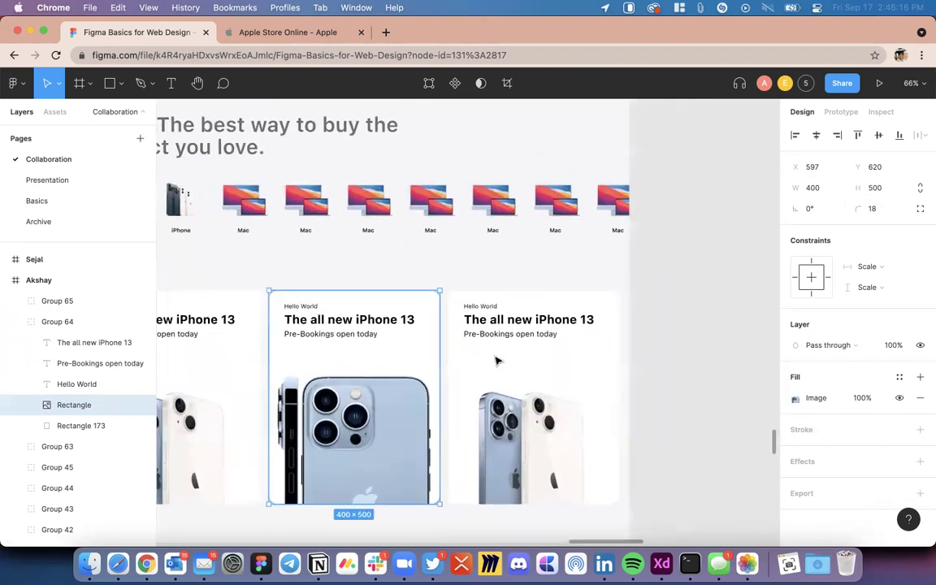
scroll(497, 359, "down", 10)
scroll(486, 357, "up", 4)
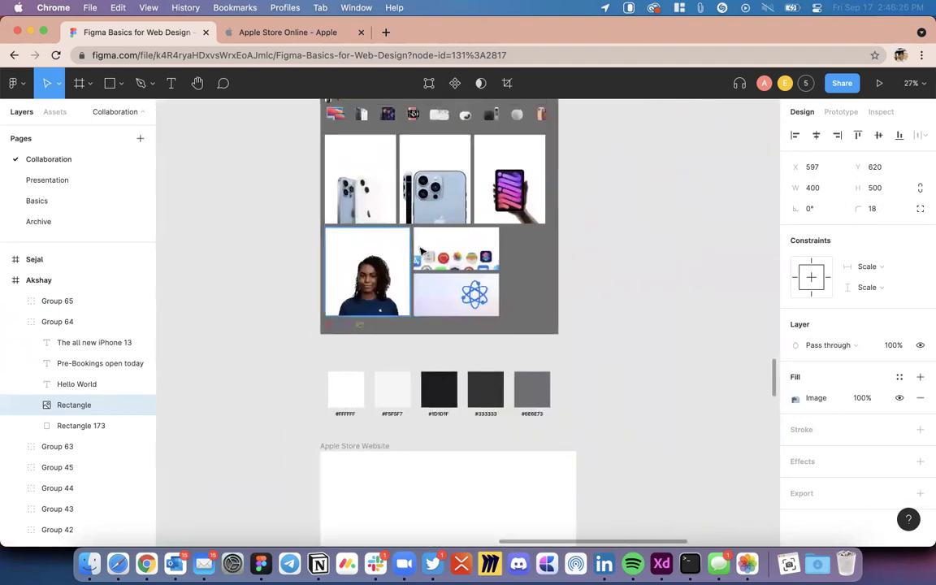
left_click(520, 166)
scroll(518, 168, "down", 5)
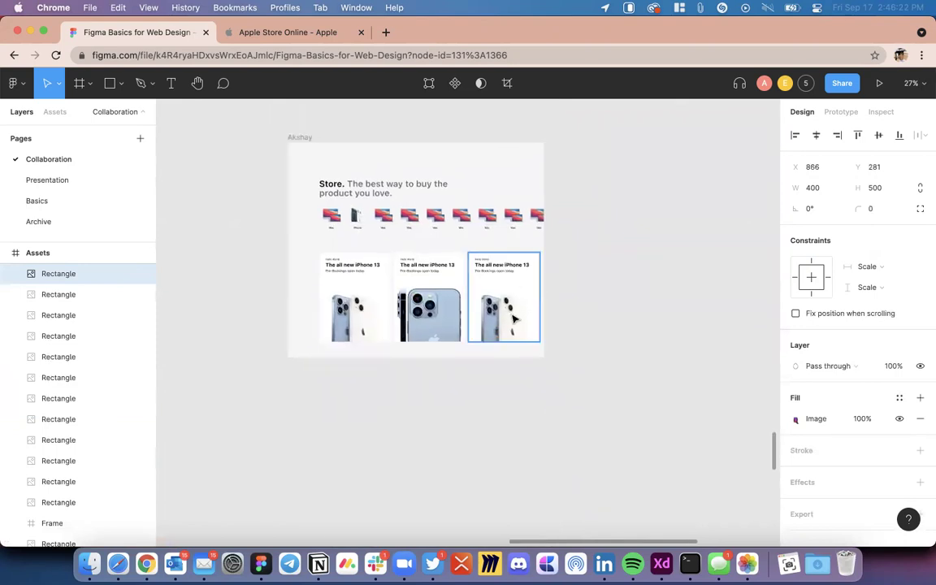
scroll(514, 319, "up", 5)
left_click(513, 319)
key("super+v")
left_click(875, 214)
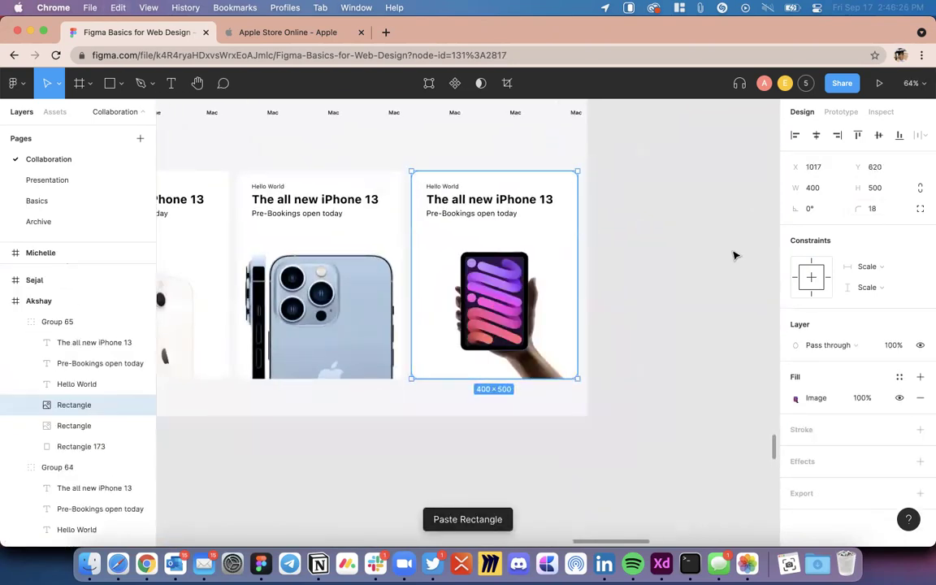
left_click(656, 329)
scroll(557, 317, "left", 5)
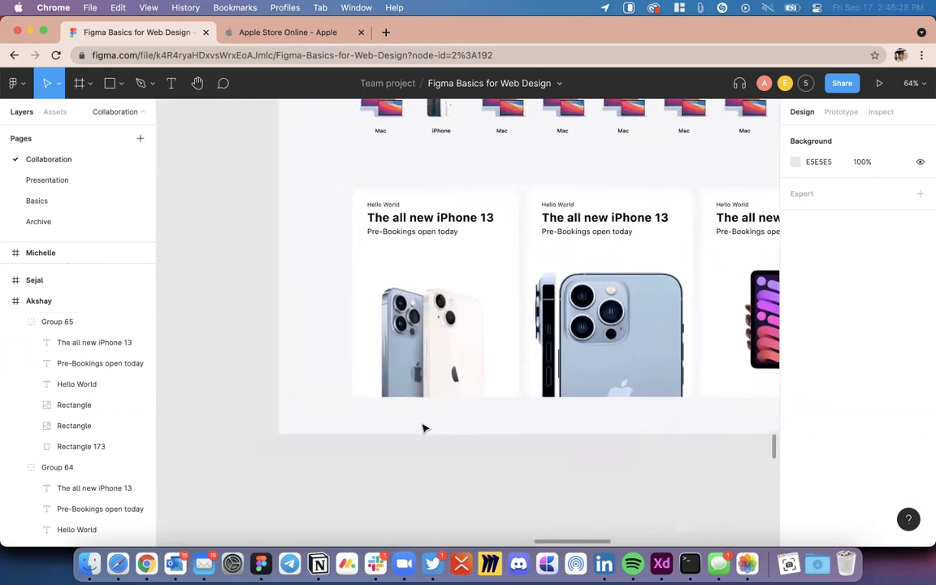
Step: Select the first iPhone card's Group 63, undoing an accidental move
scroll(424, 429, "up", 5)
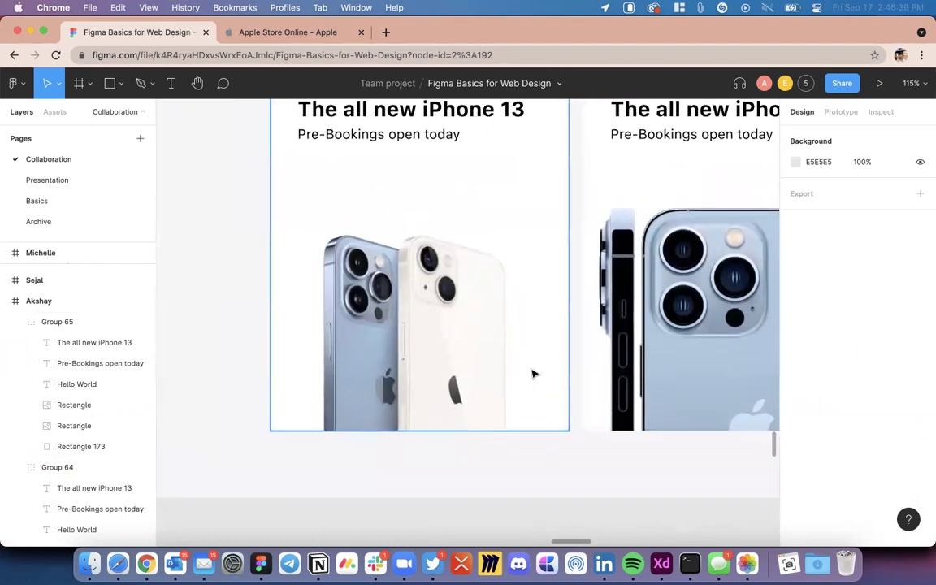
left_click(541, 377)
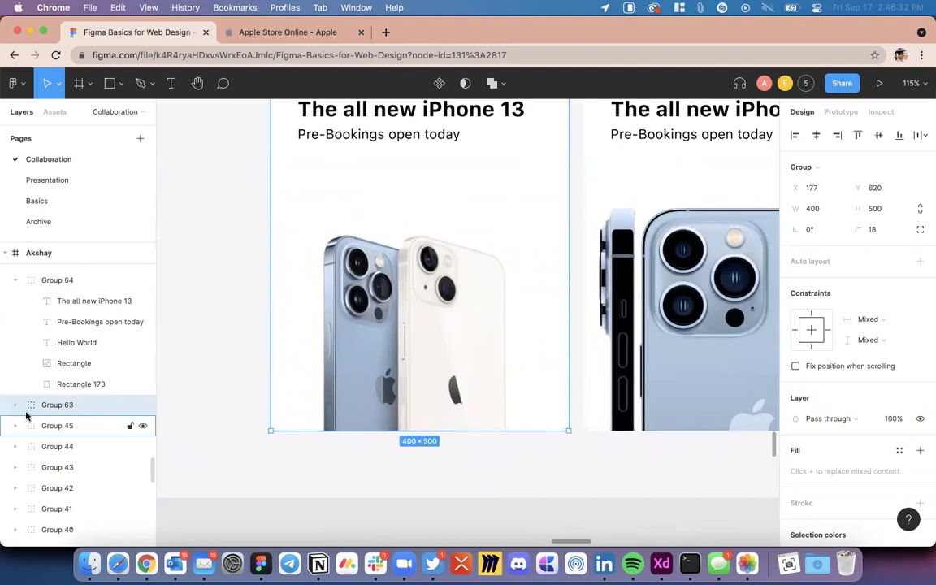
left_click(13, 406)
left_click(74, 507)
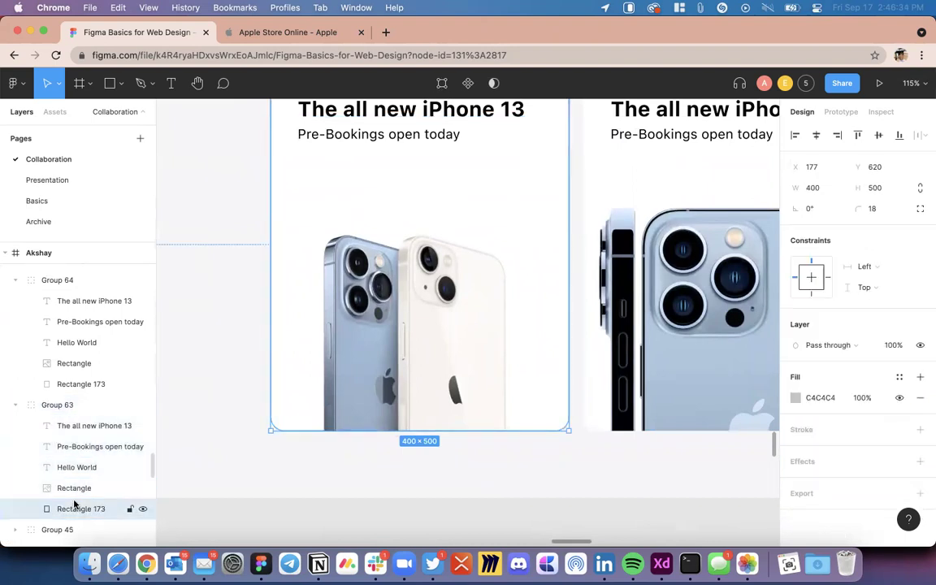
left_click(208, 401)
left_click_drag(409, 374, 472, 331)
key("super+z")
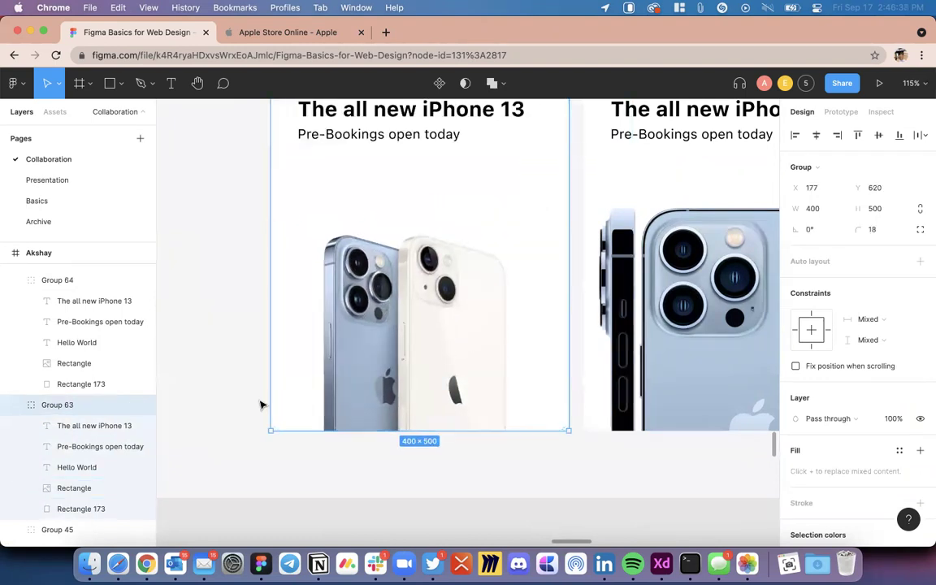
key("super+shift+z")
key("super+z")
Step: Pick Rectangle 173 through Select layer and add a Drop shadow effect to it
right_click(387, 325)
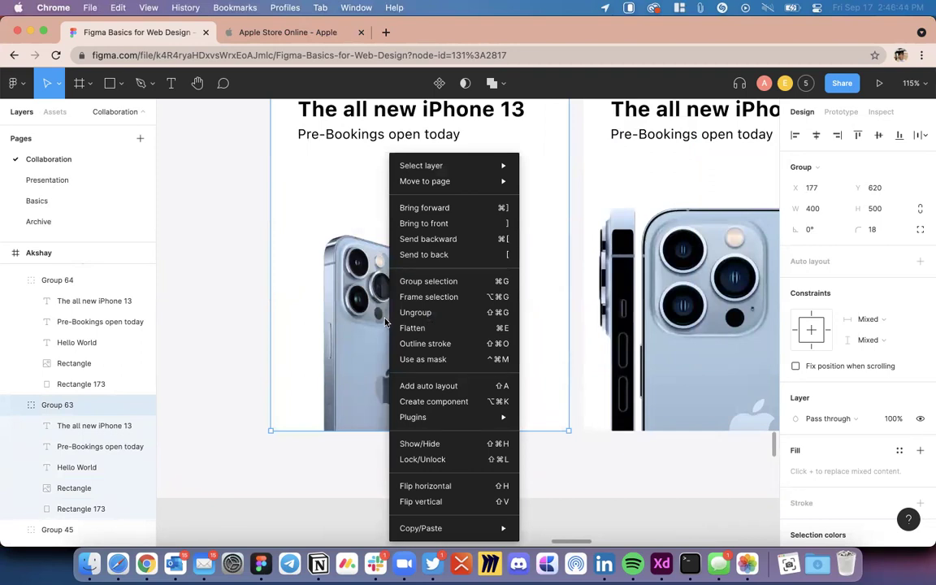
mouse_move(445, 172)
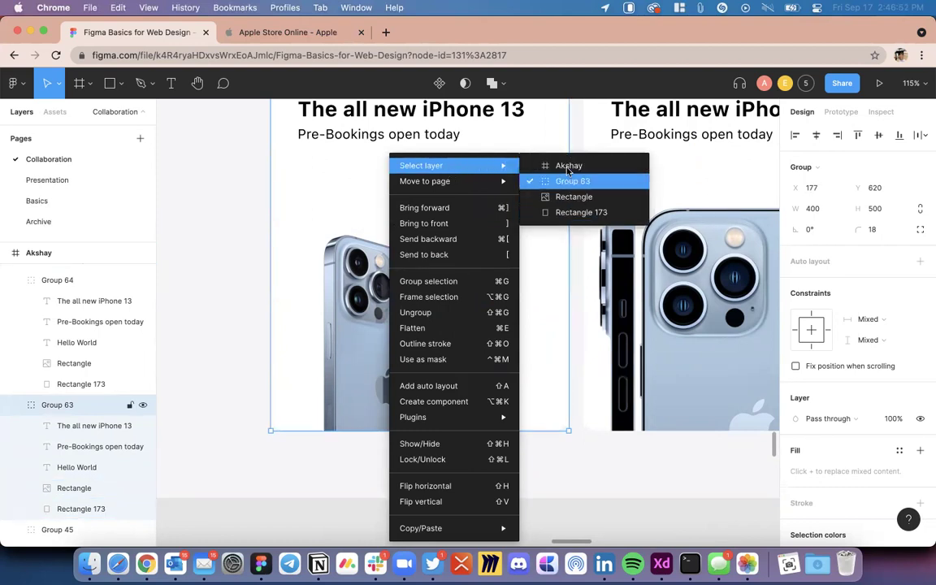
left_click(580, 212)
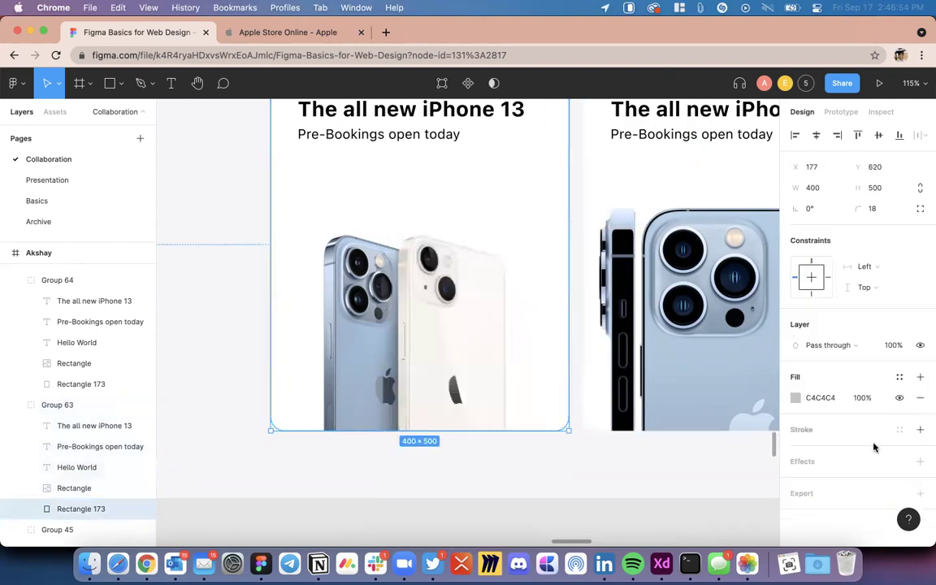
left_click(920, 460)
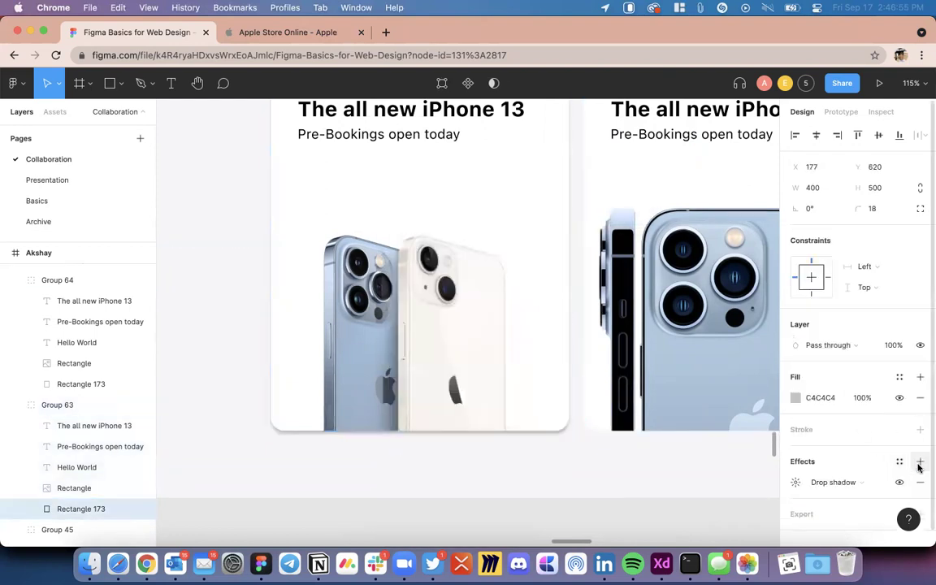
left_click(609, 497)
scroll(550, 439, "down", 5)
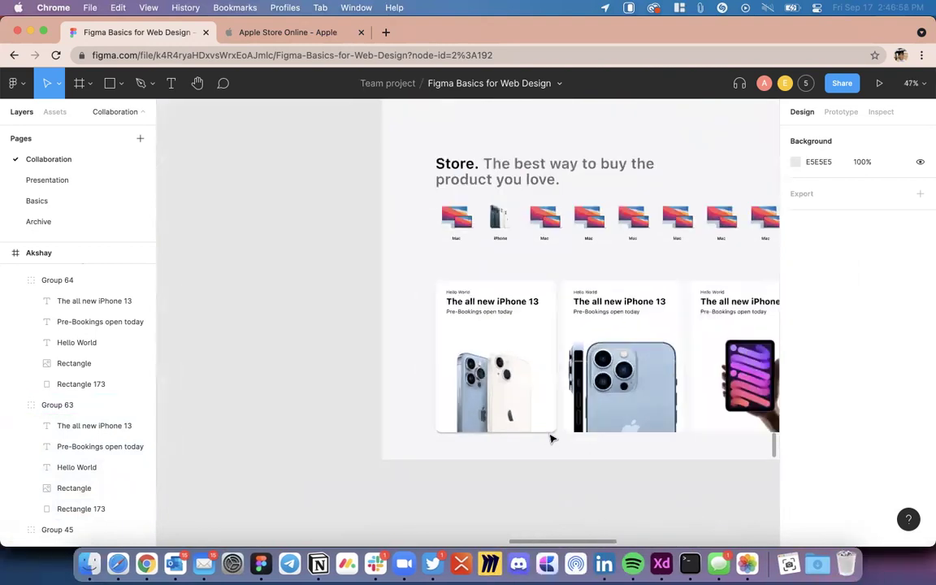
scroll(550, 439, "up", 4)
scroll(479, 469, "up", 3)
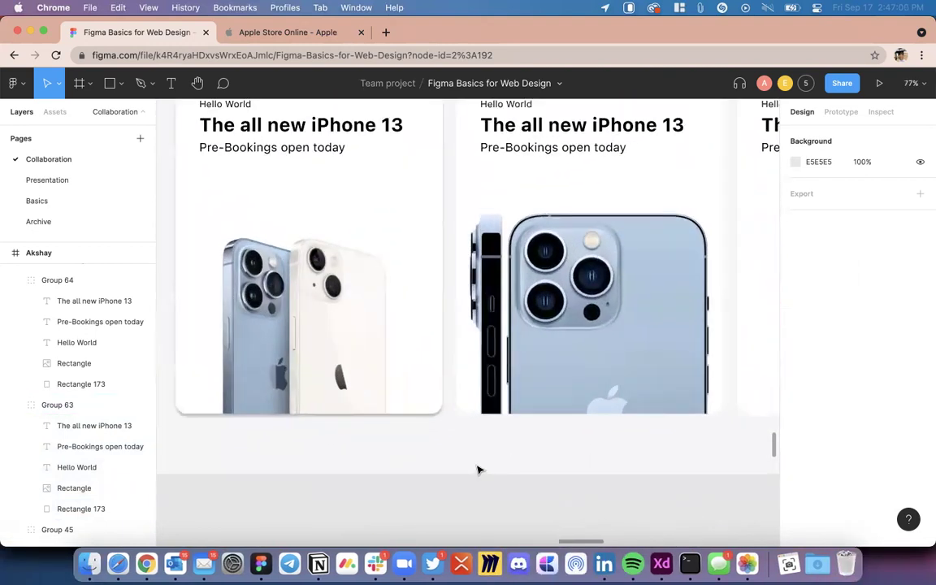
scroll(428, 464, "up", 2)
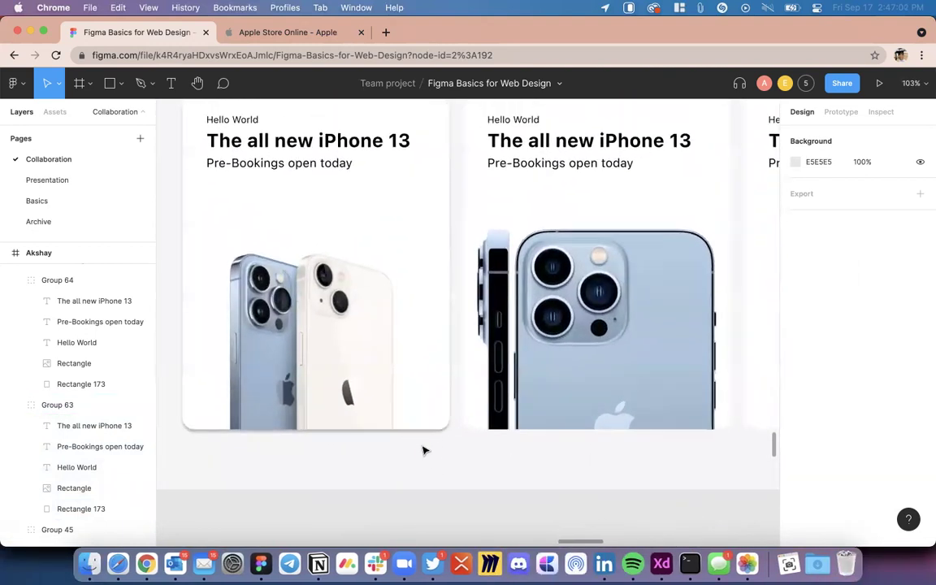
scroll(516, 454, "right", 2)
scroll(517, 454, "down", 3)
scroll(518, 451, "up", 3)
scroll(519, 451, "left", 2)
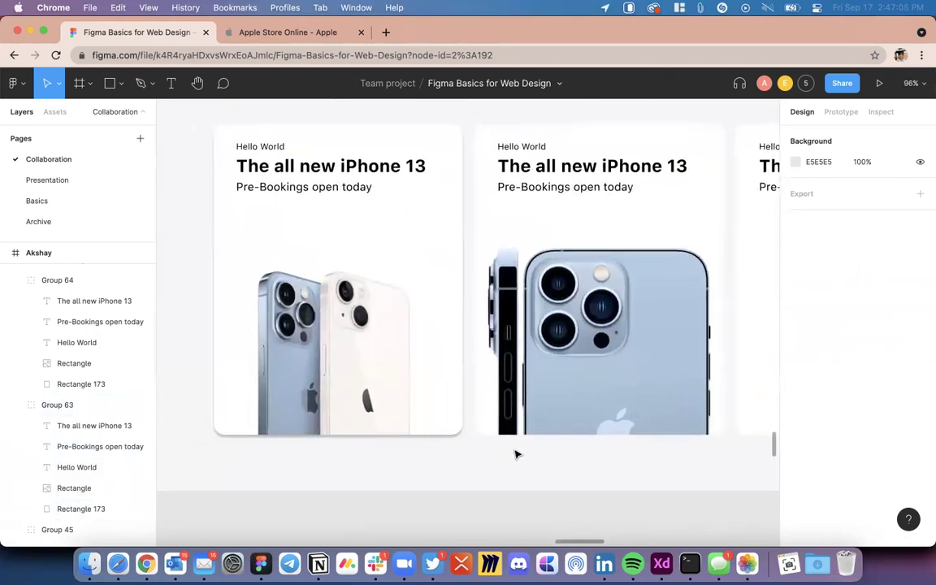
scroll(517, 455, "up", 4)
scroll(537, 469, "up", 1)
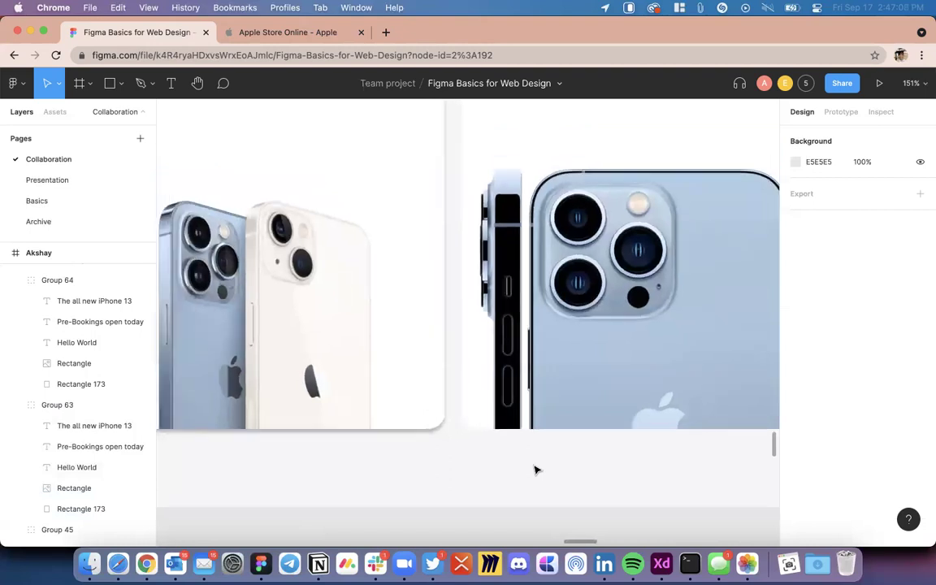
scroll(534, 465, "down", 5)
scroll(543, 451, "up", 4)
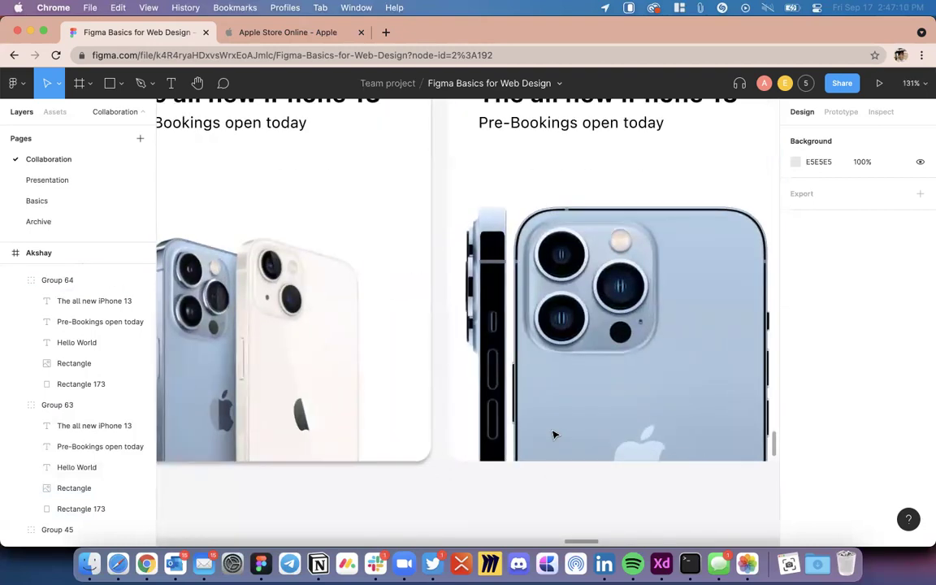
scroll(554, 434, "left", 3)
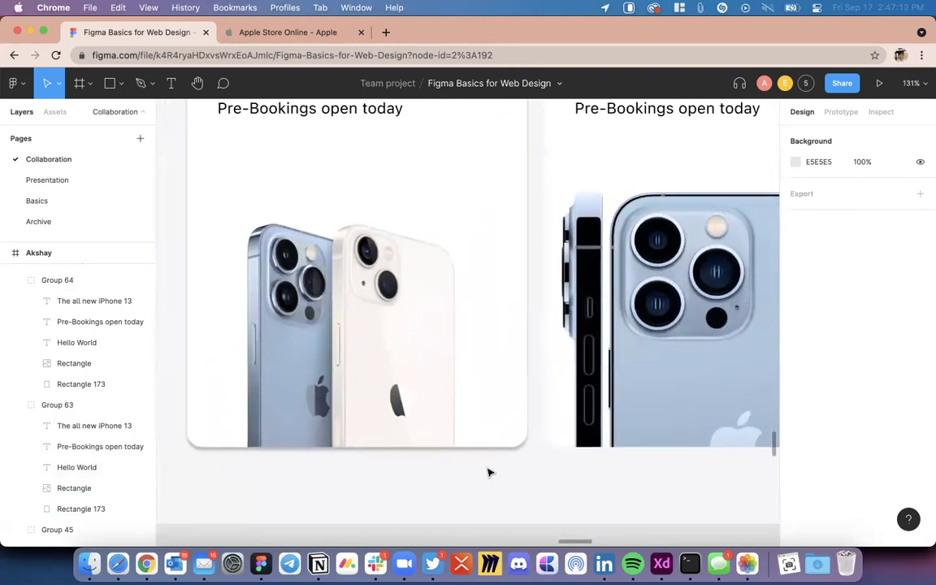
scroll(508, 443, "down", 4)
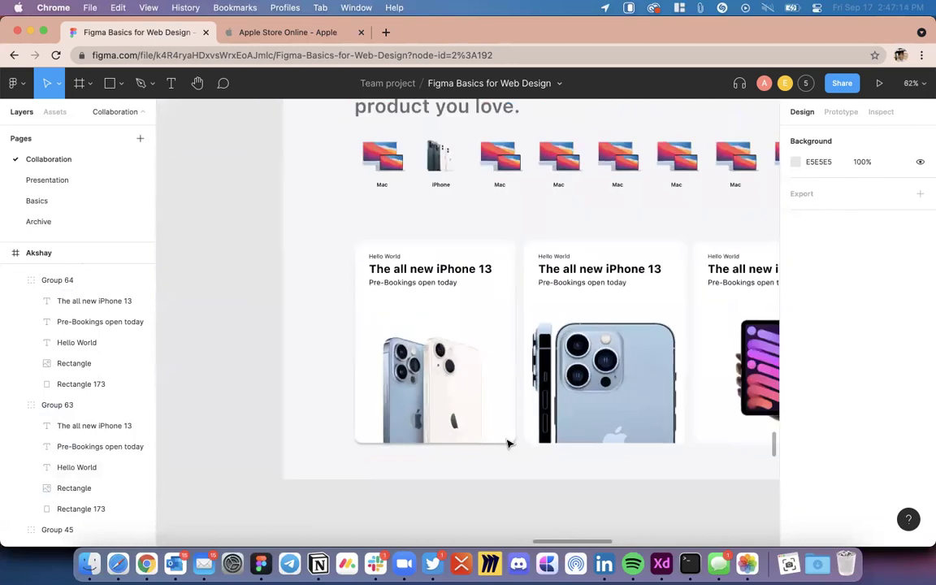
scroll(508, 442, "down", 4)
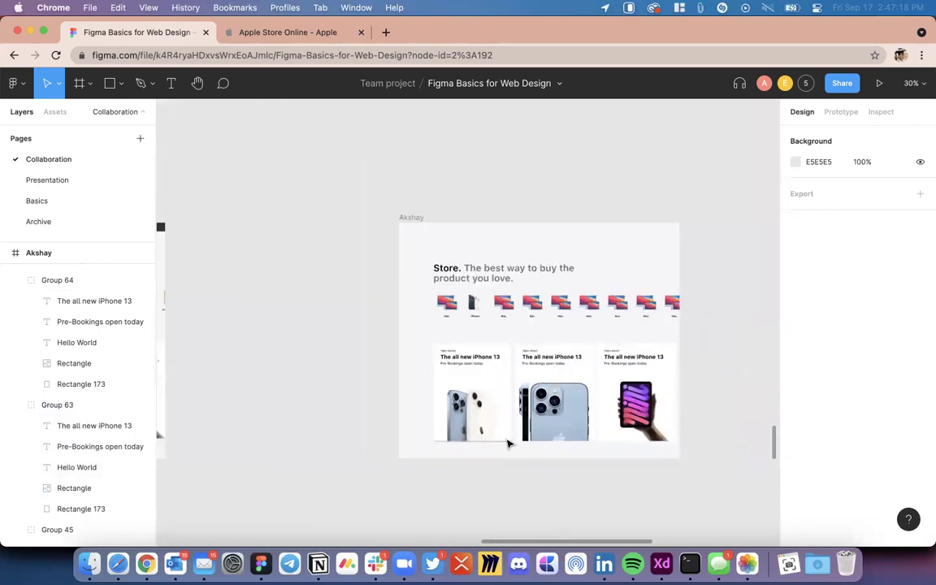
scroll(507, 443, "up", 3)
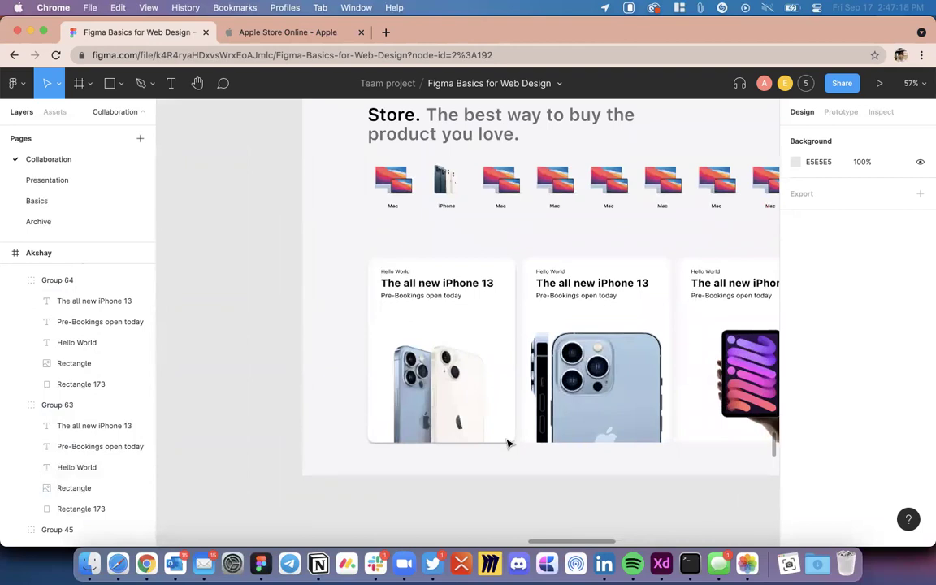
scroll(507, 443, "down", 5)
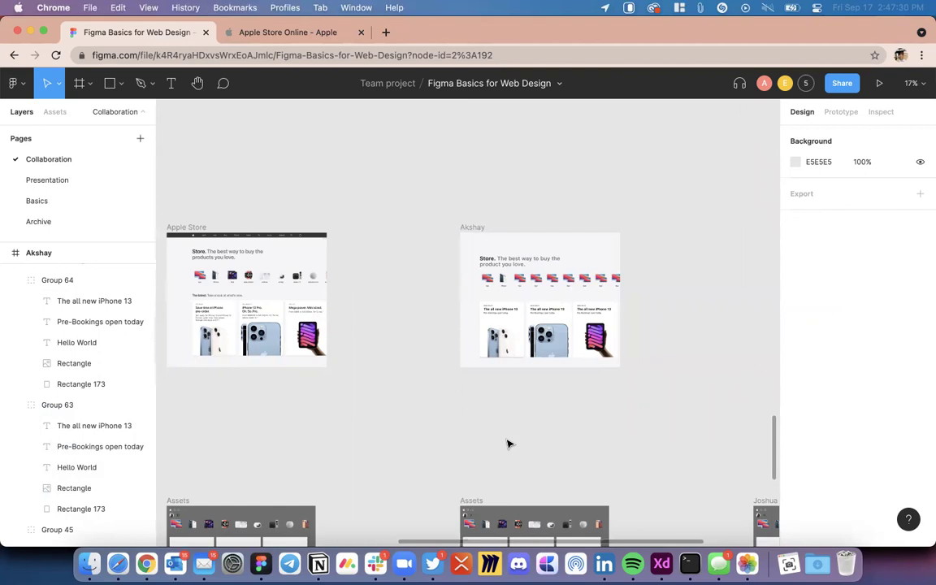
Step: Inspect the reference frame's first promo card and its 'Save time at iPhone pre-order.' heading, then deselect
scroll(499, 426, "up", 5)
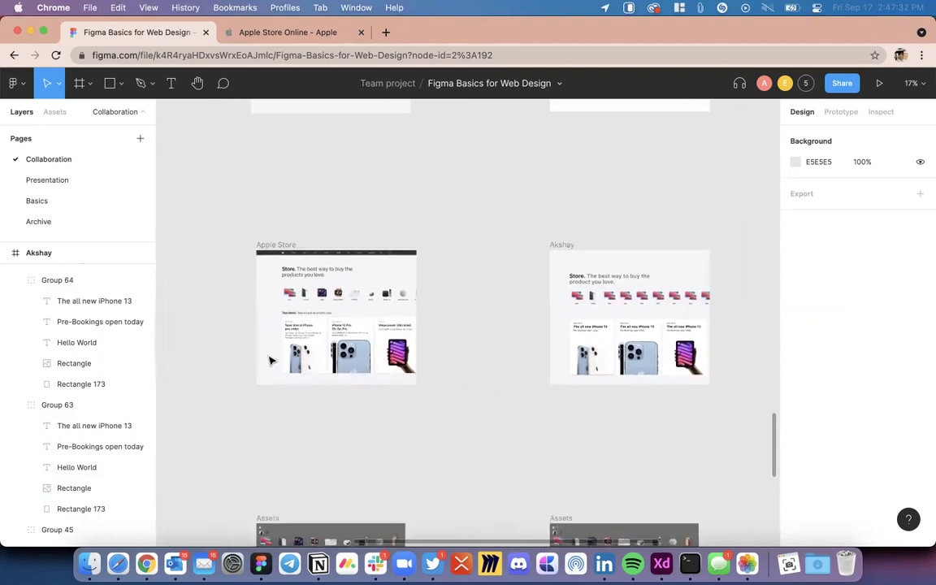
scroll(270, 361, "up", 4)
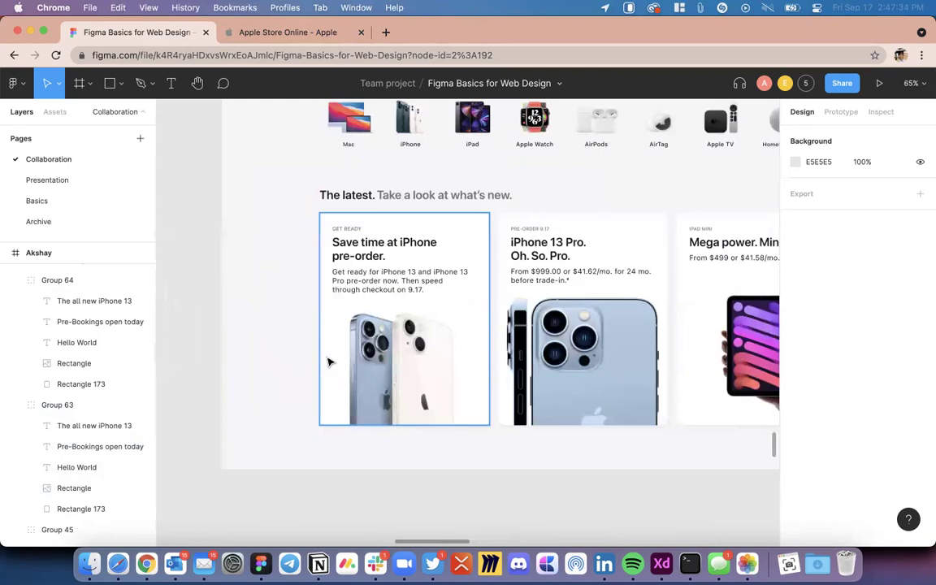
scroll(328, 359, "down", 5)
left_click(308, 225)
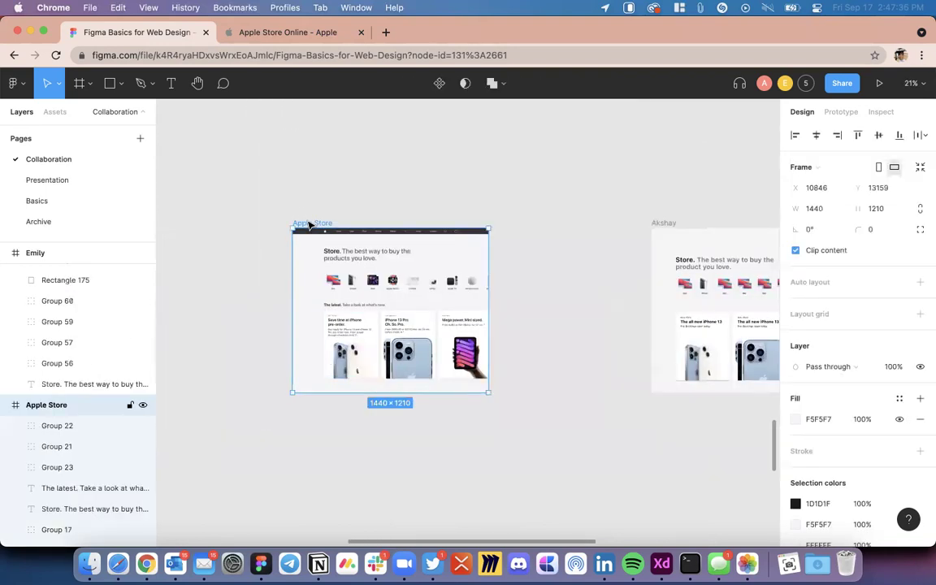
scroll(309, 293, "up", 5)
left_click(370, 370)
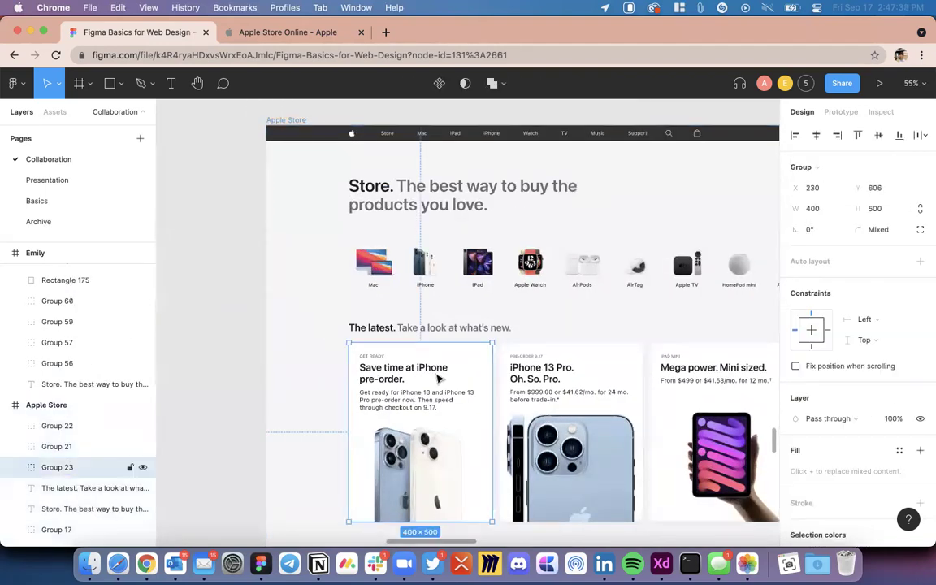
scroll(439, 379, "up", 4)
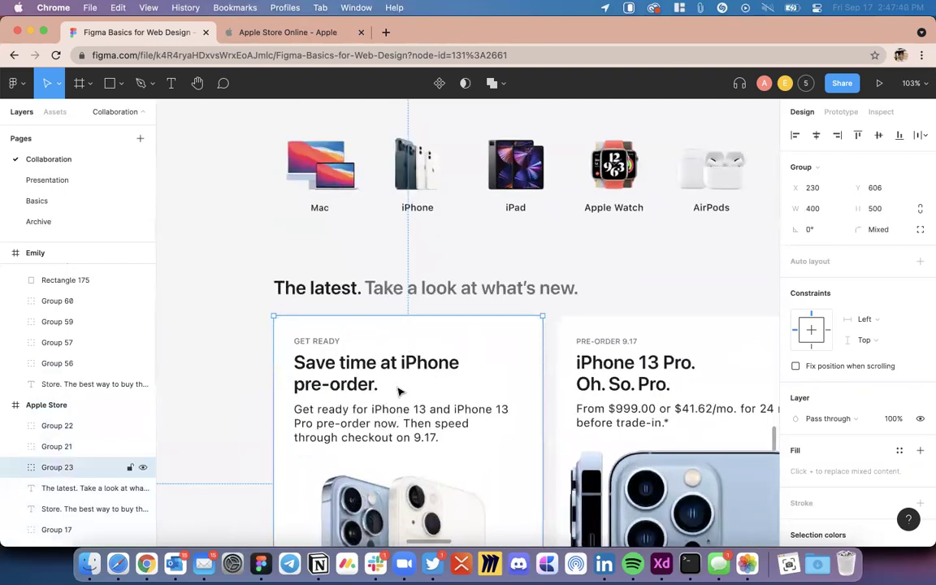
double_click(351, 372)
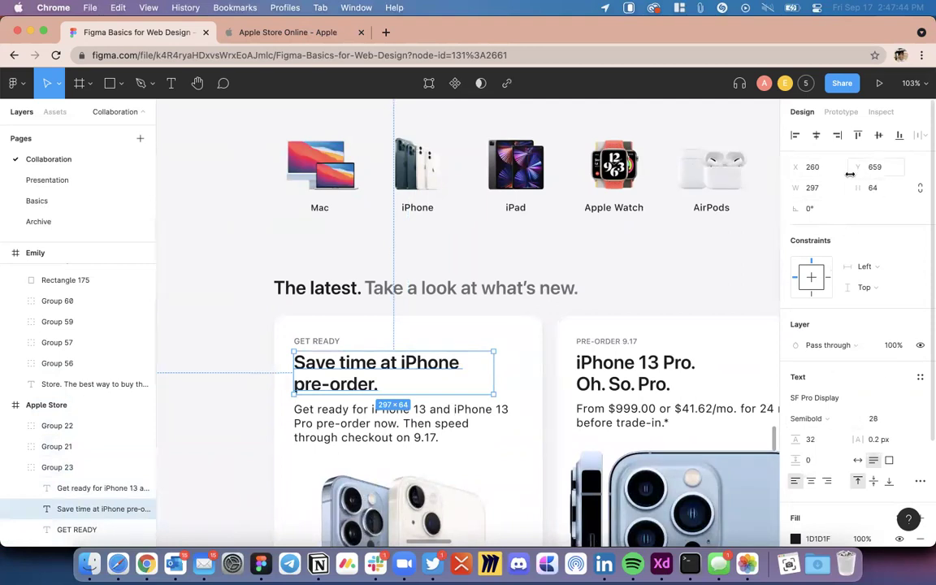
scroll(865, 357, "down", 2)
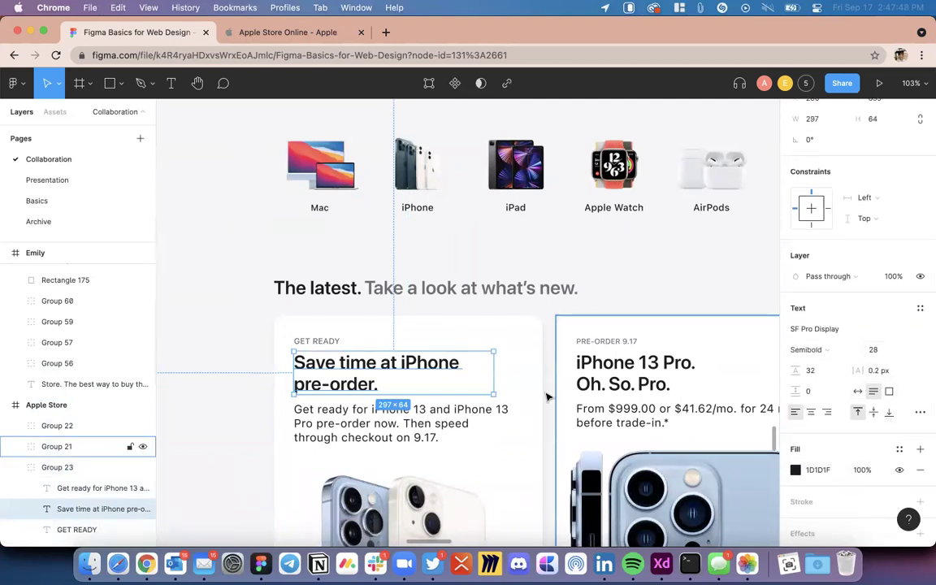
scroll(491, 410, "down", 10)
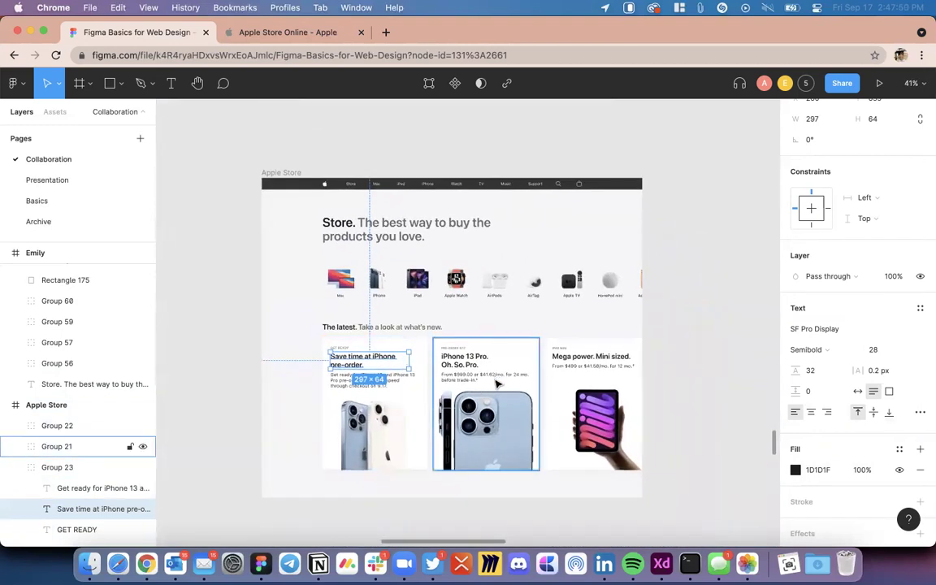
scroll(497, 383, "up", 6)
scroll(542, 319, "down", 8)
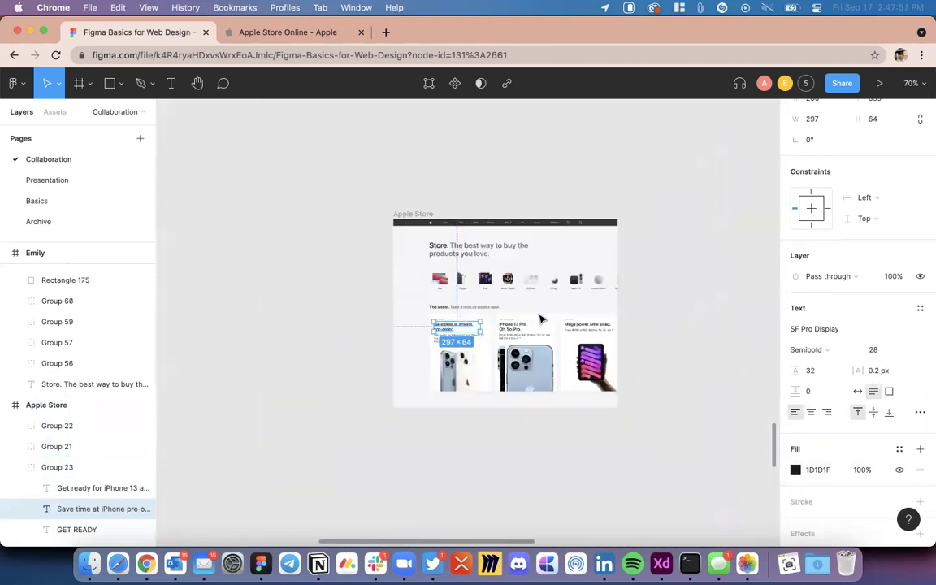
scroll(542, 320, "down", 5)
left_click(602, 321)
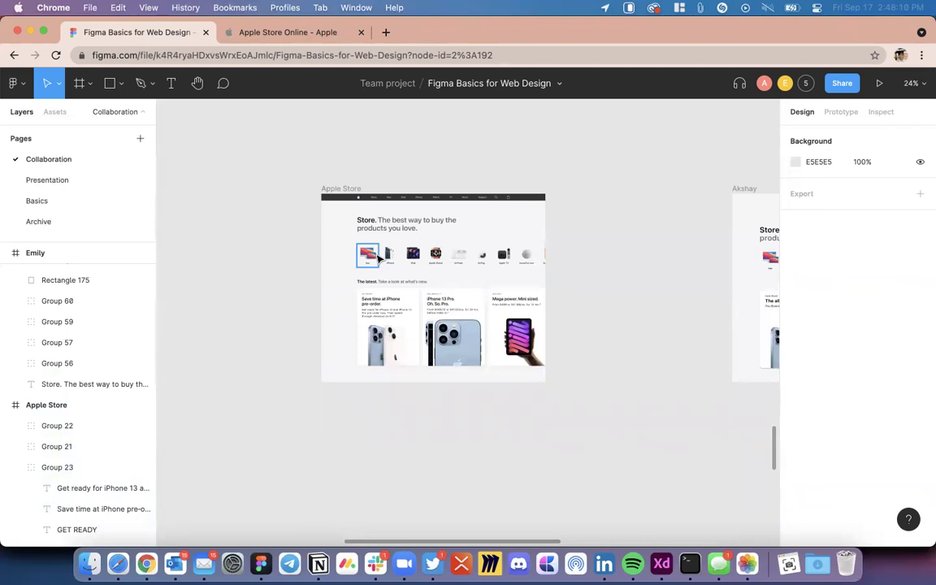
Step: Zoom out and back in to view the teammate's Apple Store frame with its iPhone 13 cards
scroll(379, 256, "up", 10)
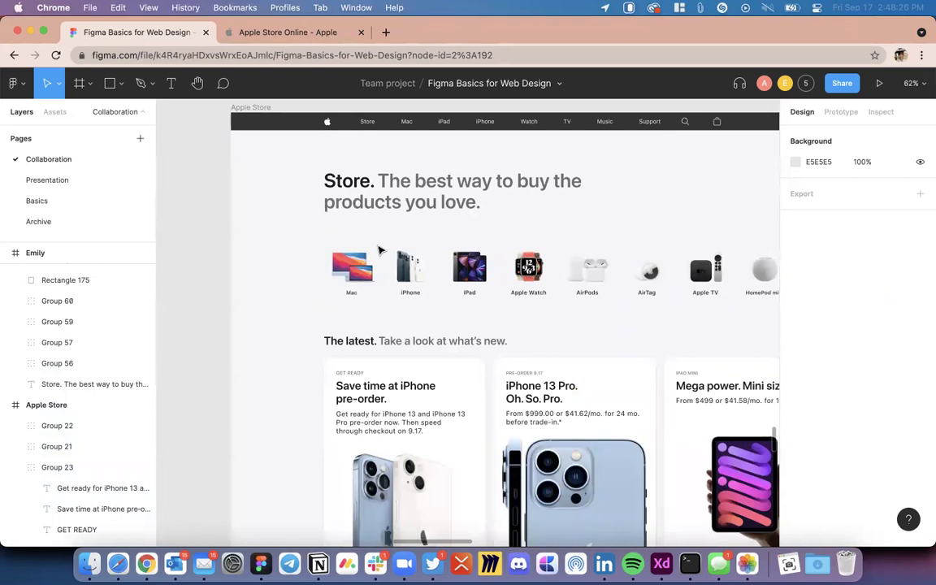
scroll(460, 297, "down", 5)
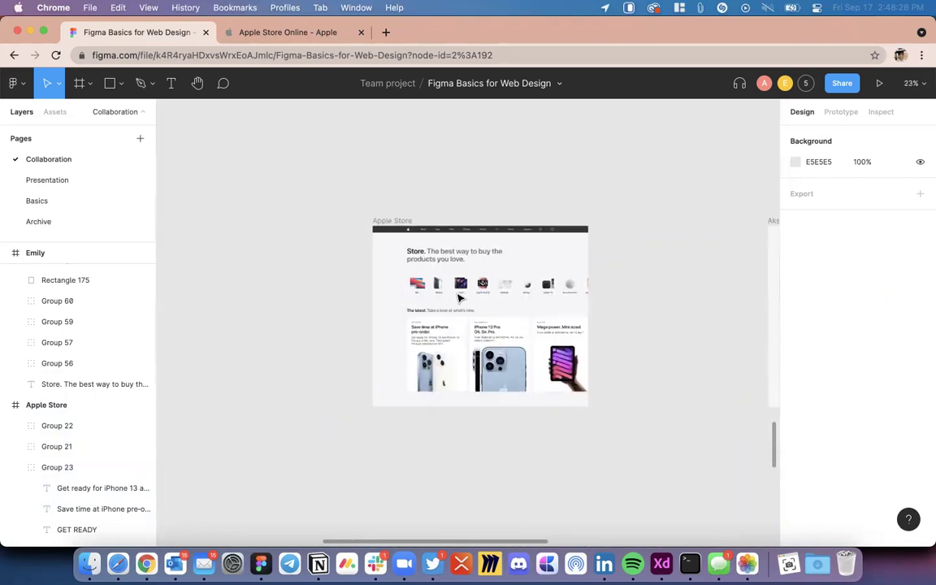
scroll(458, 301, "down", 4)
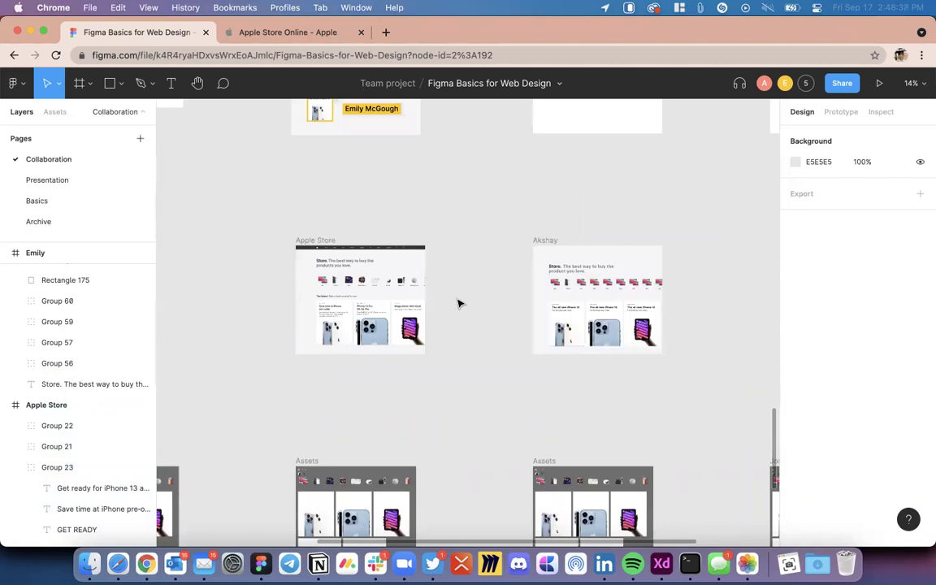
scroll(457, 304, "down", 6)
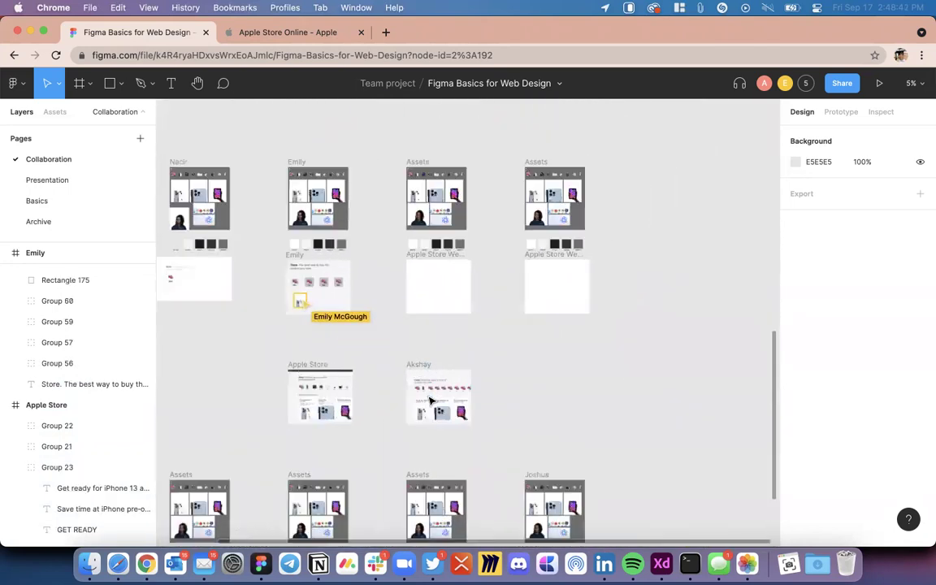
scroll(431, 397, "up", 10)
scroll(571, 309, "down", 2)
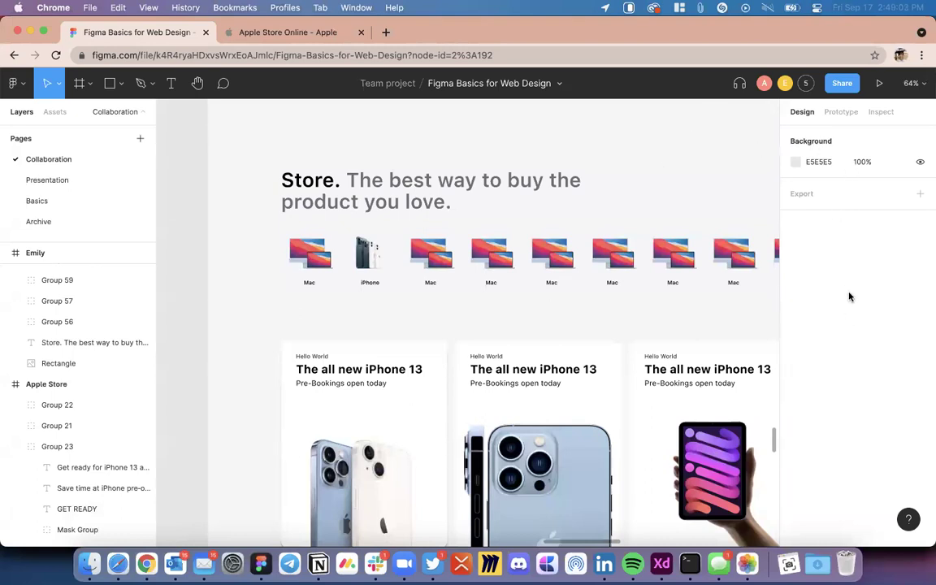
Step: Zoom out to fit the teammate's whole frame on screen and adjust the system volume
scroll(479, 351, "down", 5)
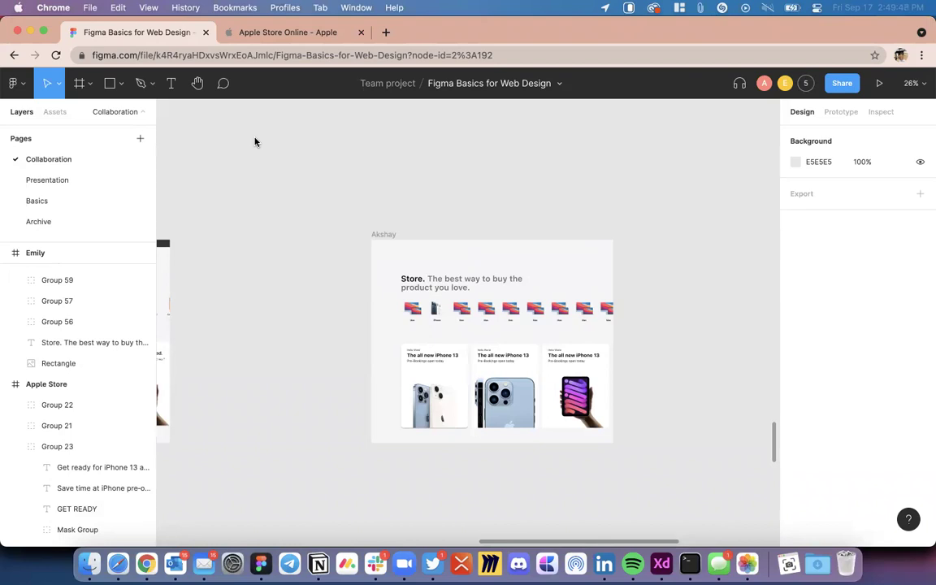
key("XF86AudioLowerVolume")
key("XF86AudioRaiseVolume")
key("XF86AudioRaiseVolume")
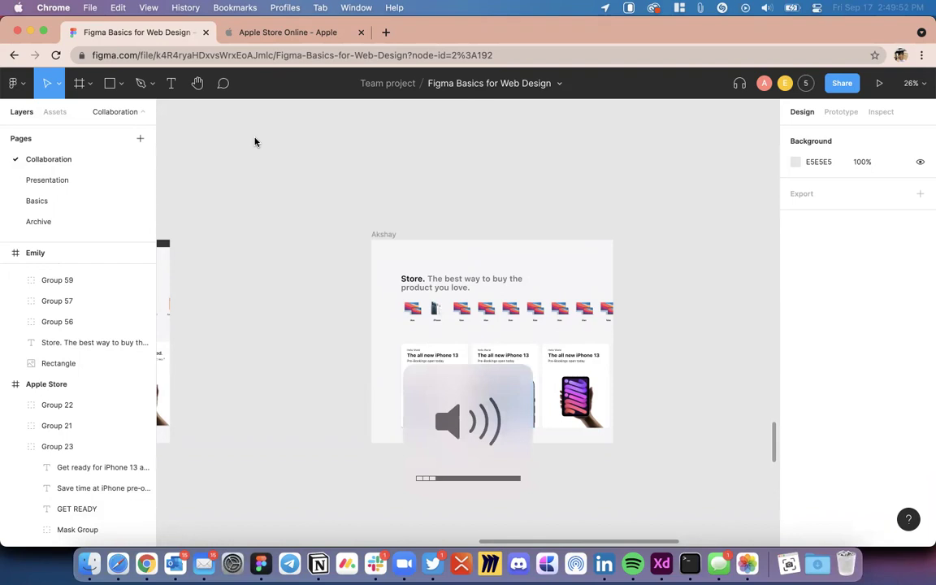
key("XF86AudioRaiseVolume")
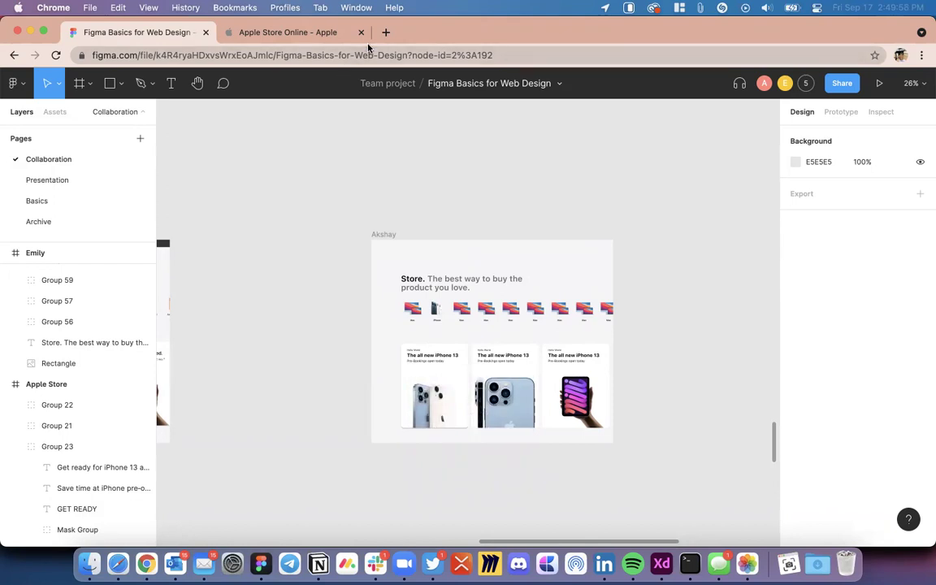
Step: Open a new browser tab and load figma.com
left_click(385, 32)
type("figma")
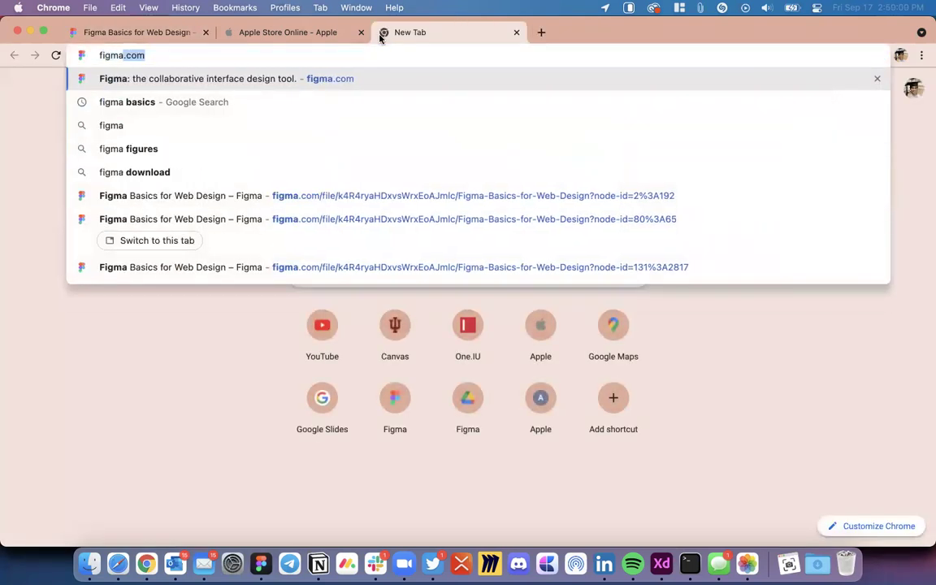
key("Return")
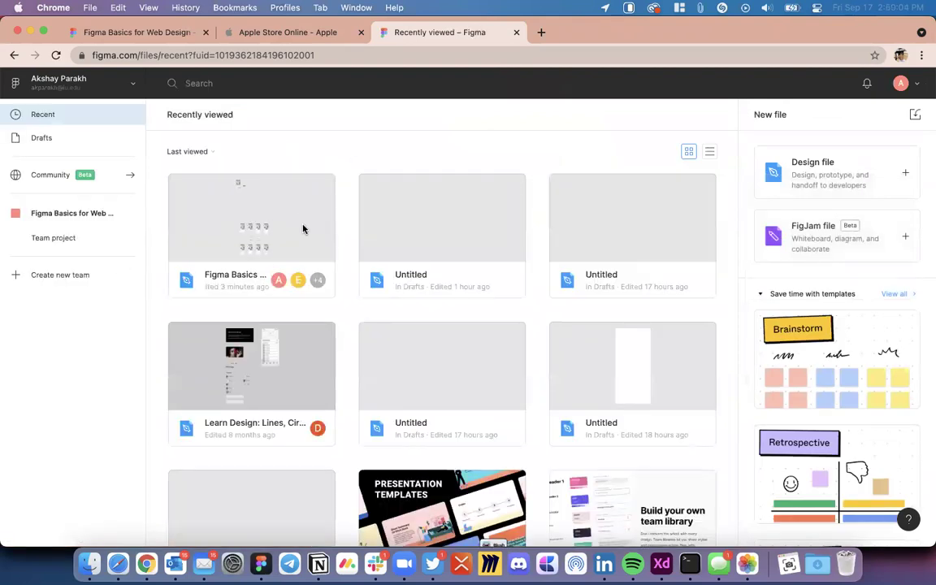
Step: Search Google for 'figma basics' from the address bar
left_click(445, 54)
type("figma b")
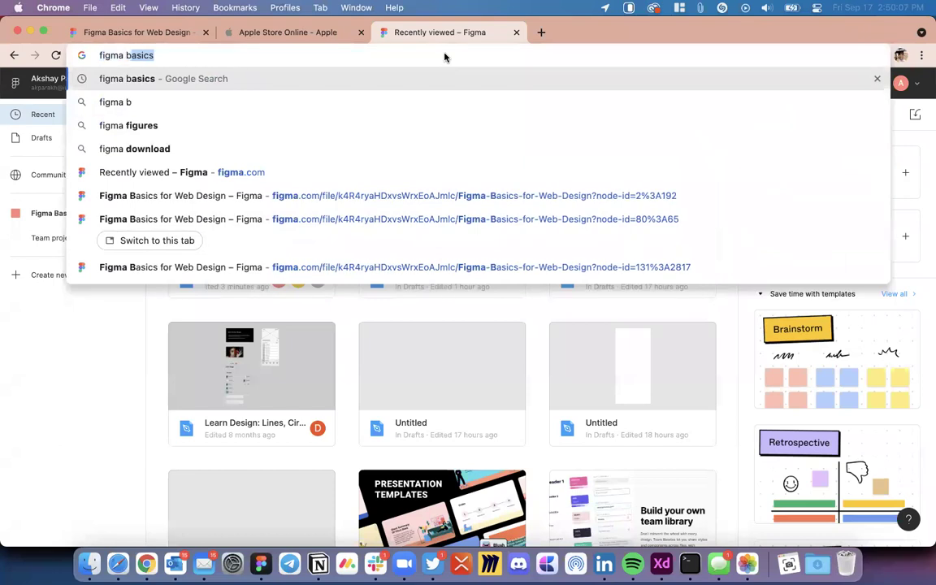
key("Return")
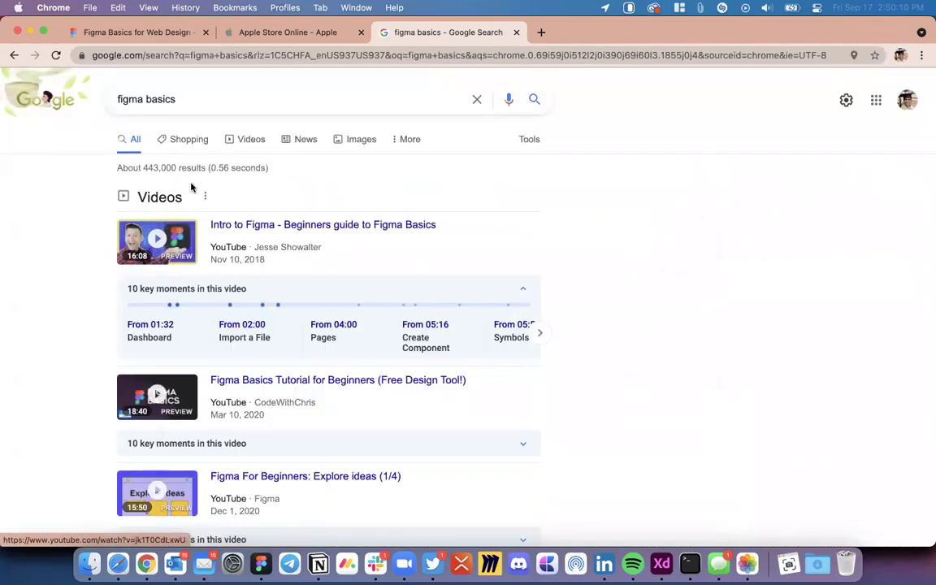
scroll(258, 347, "down", 3)
scroll(257, 349, "down", 3)
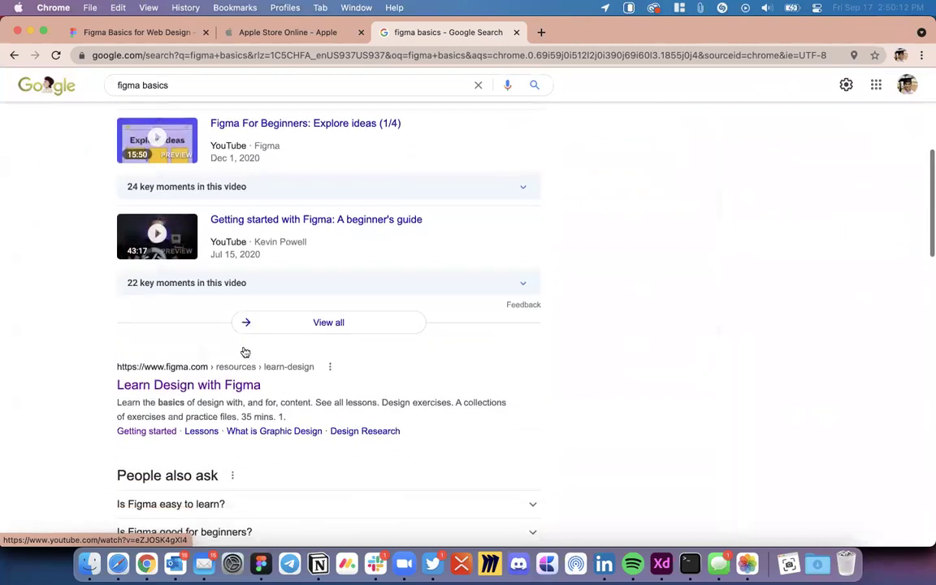
left_click(219, 372)
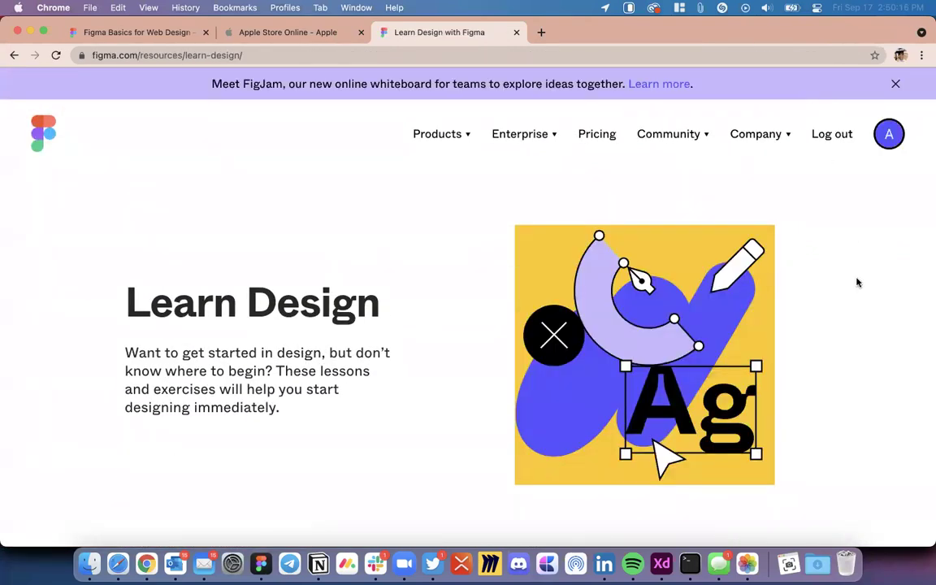
left_click(704, 138)
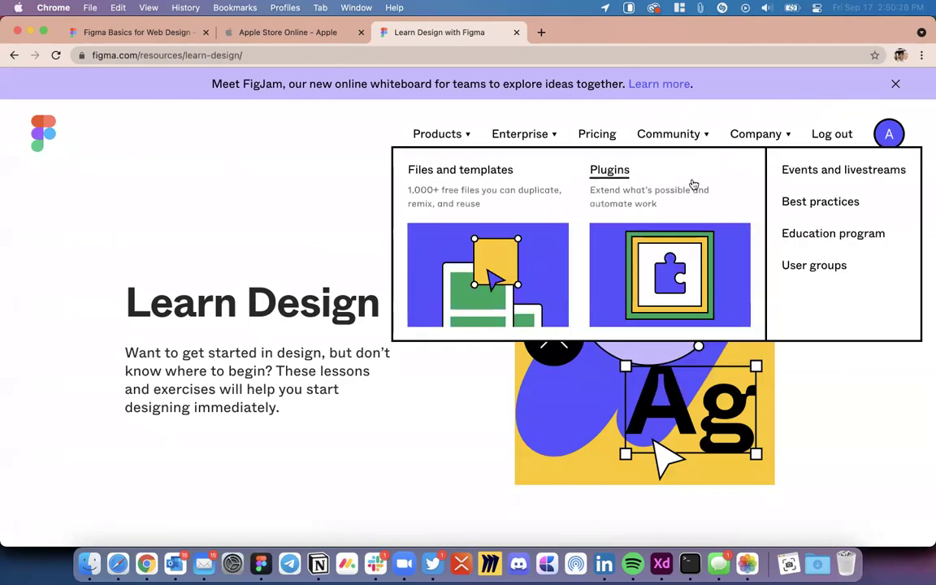
left_click(15, 55)
scroll(252, 330, "down", 10)
scroll(267, 377, "down", 5)
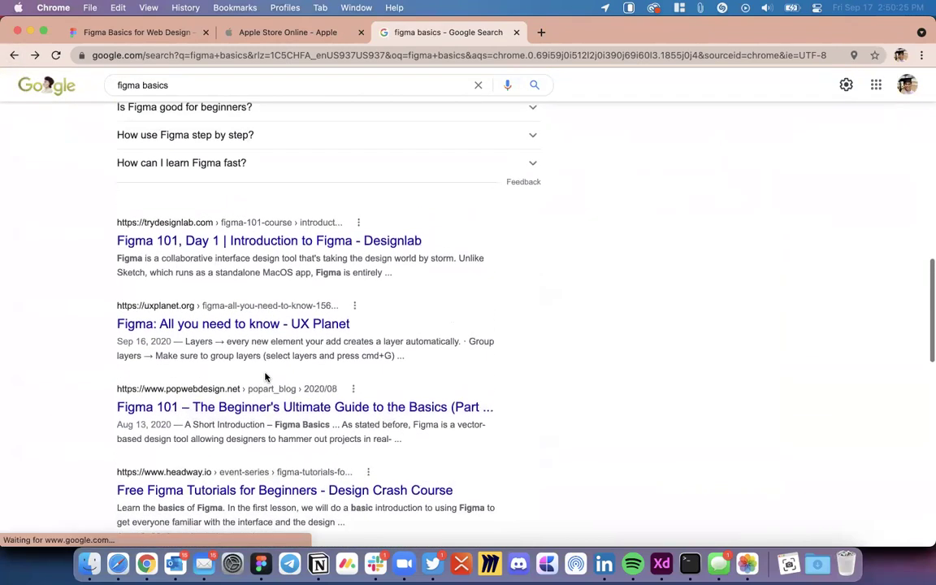
scroll(288, 228, "up", 1)
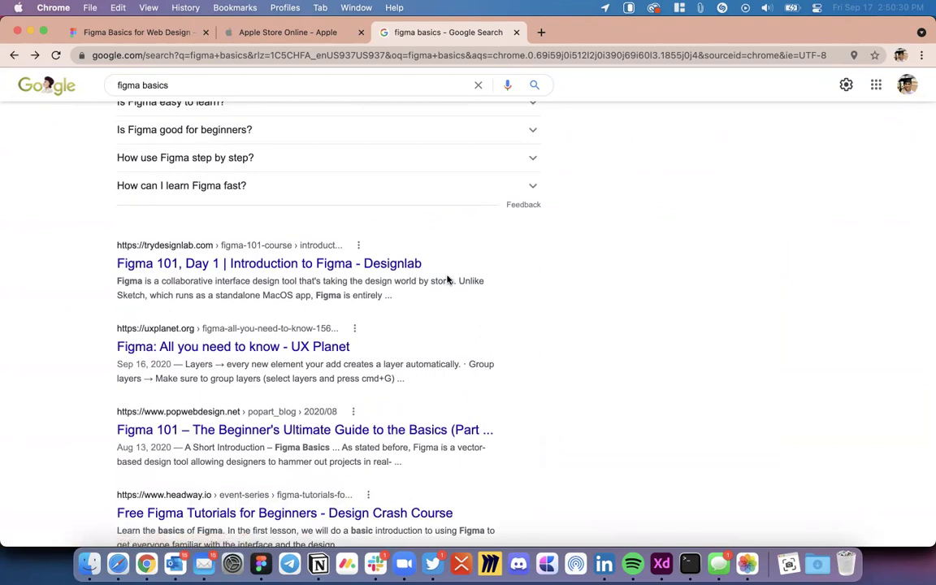
scroll(414, 338, "down", 2)
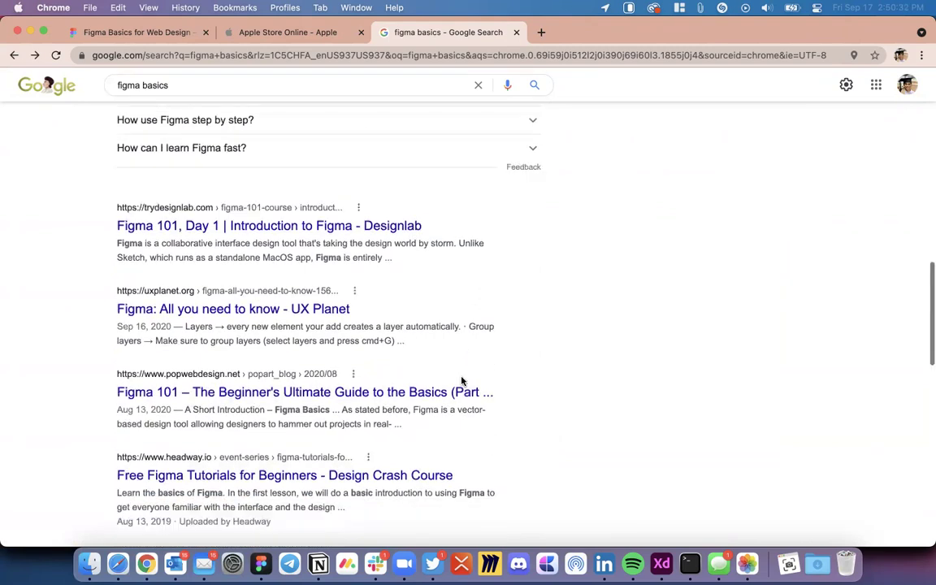
scroll(461, 381, "up", 1)
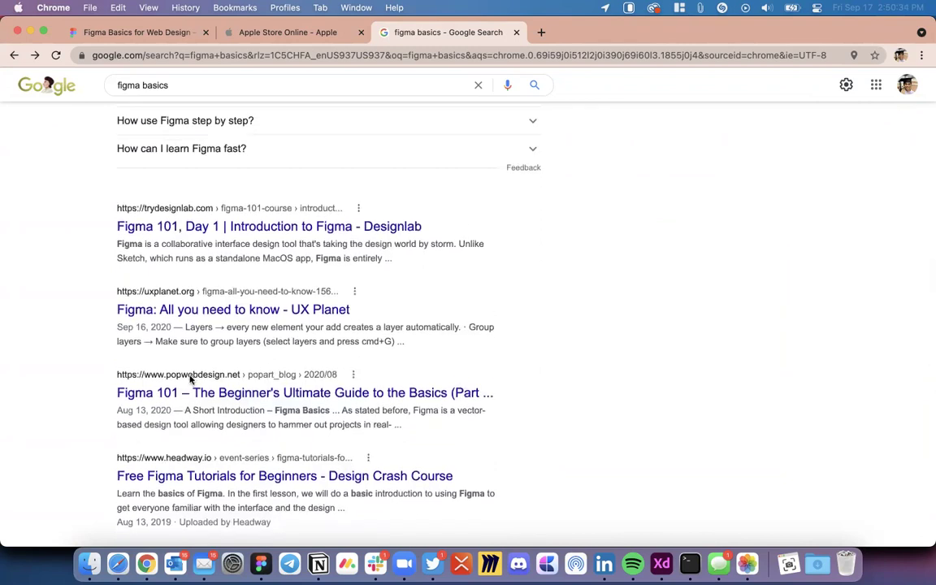
scroll(166, 374, "up", 1)
scroll(168, 355, "up", 2)
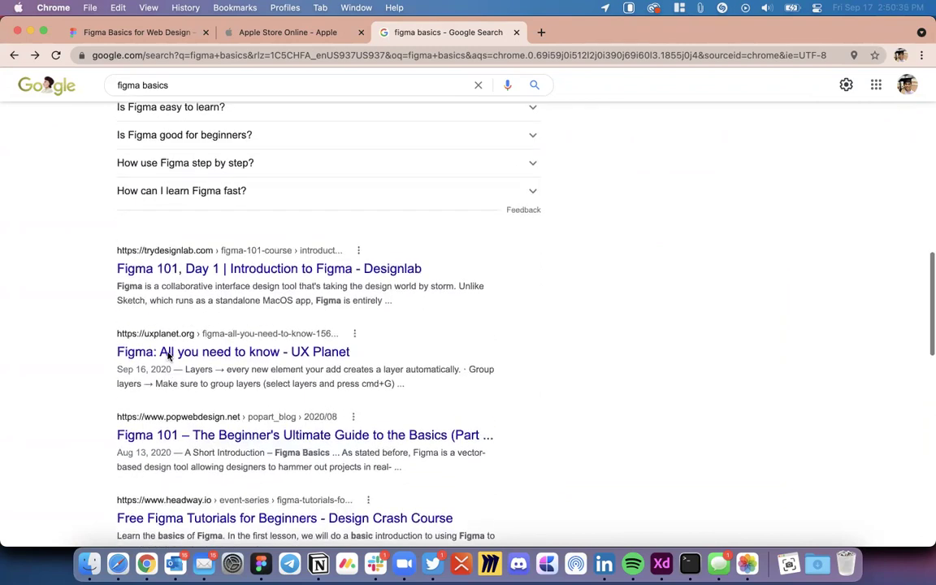
scroll(175, 329, "up", 2)
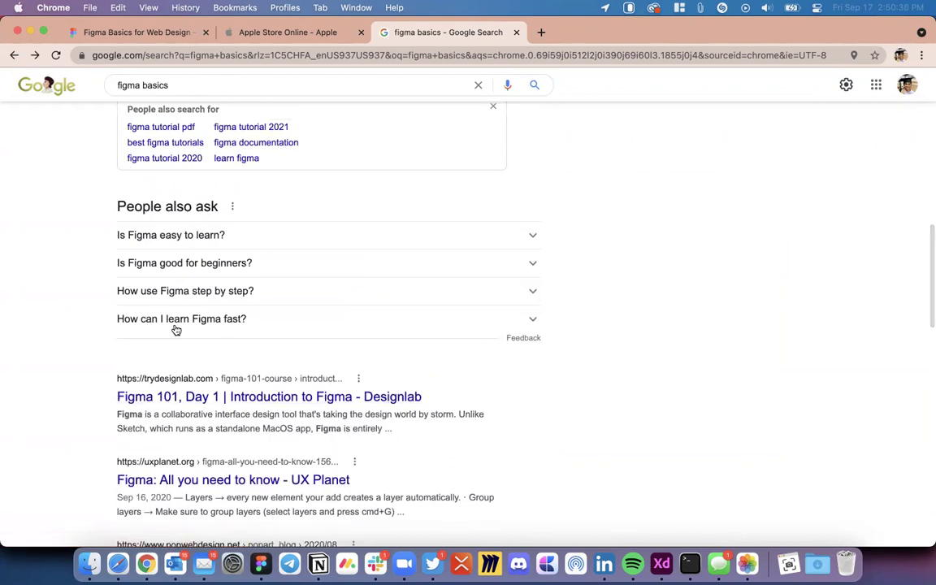
scroll(175, 329, "up", 3)
scroll(175, 329, "up", 3)
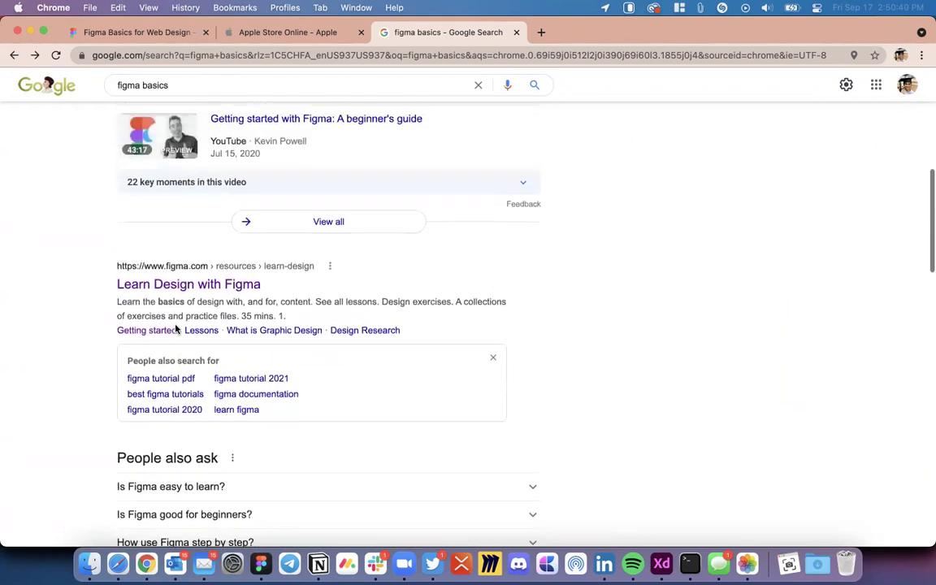